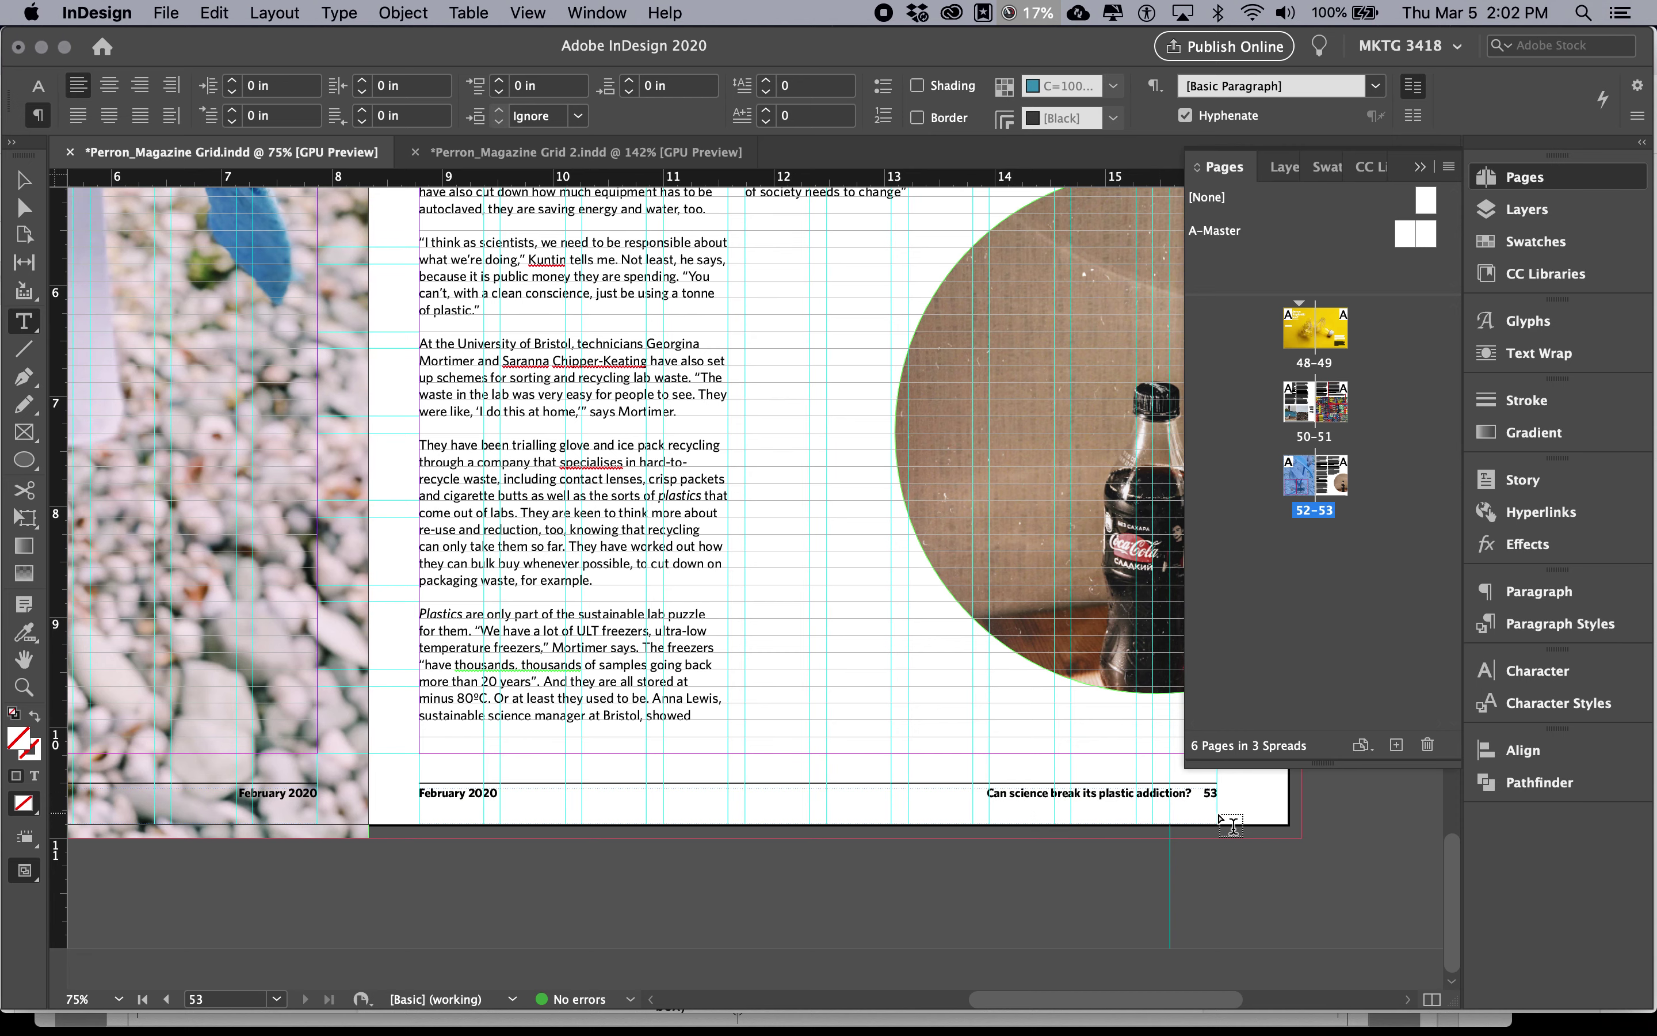
Examine the folio on the A-Master left page and compare it with the folios on pages 48 and 50.
double_click(1407, 233)
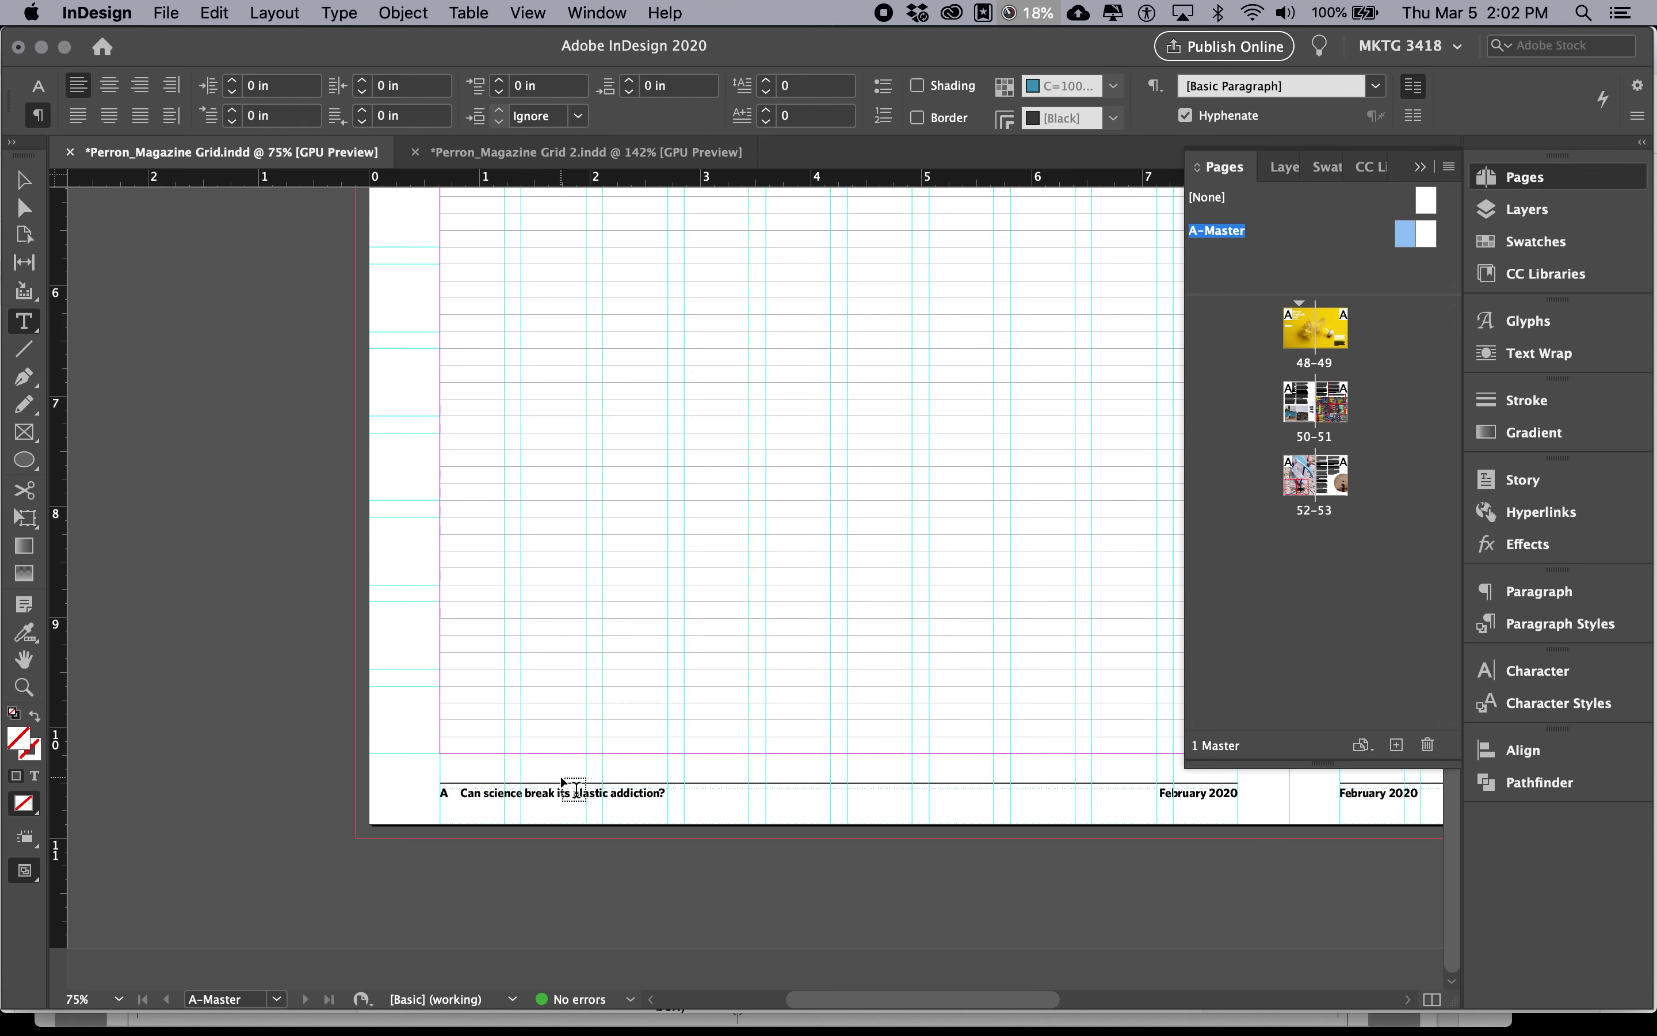
alt+click(1297, 342)
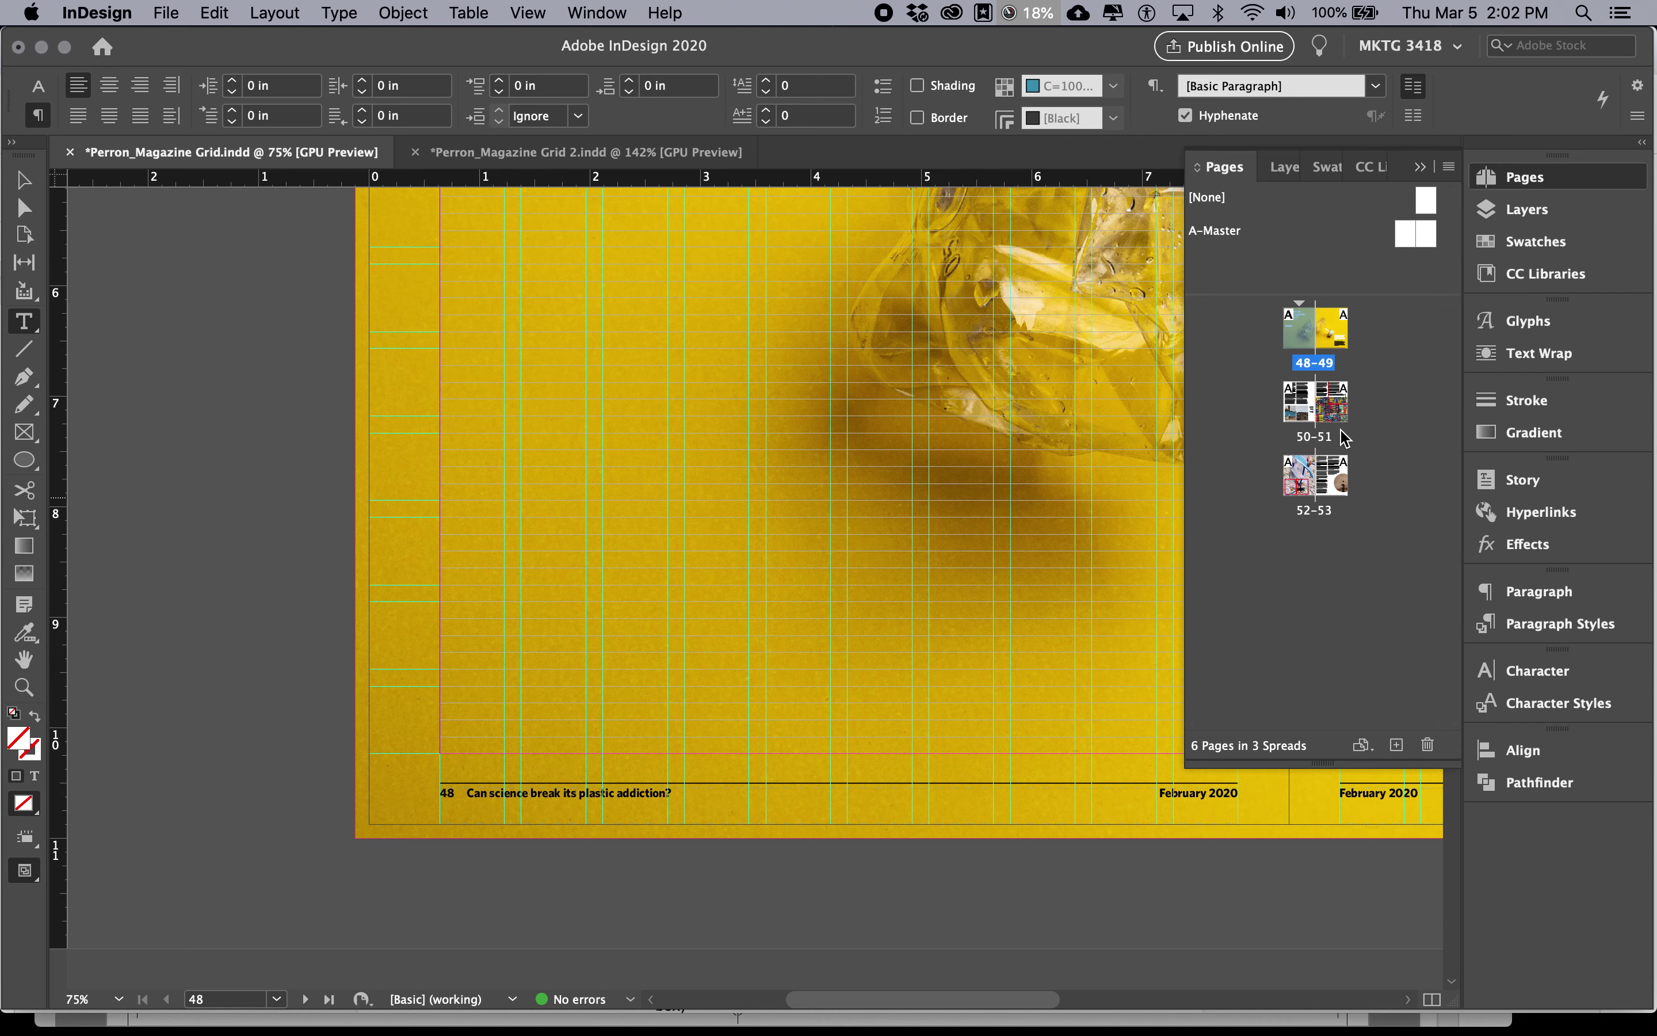
double_click(1404, 236)
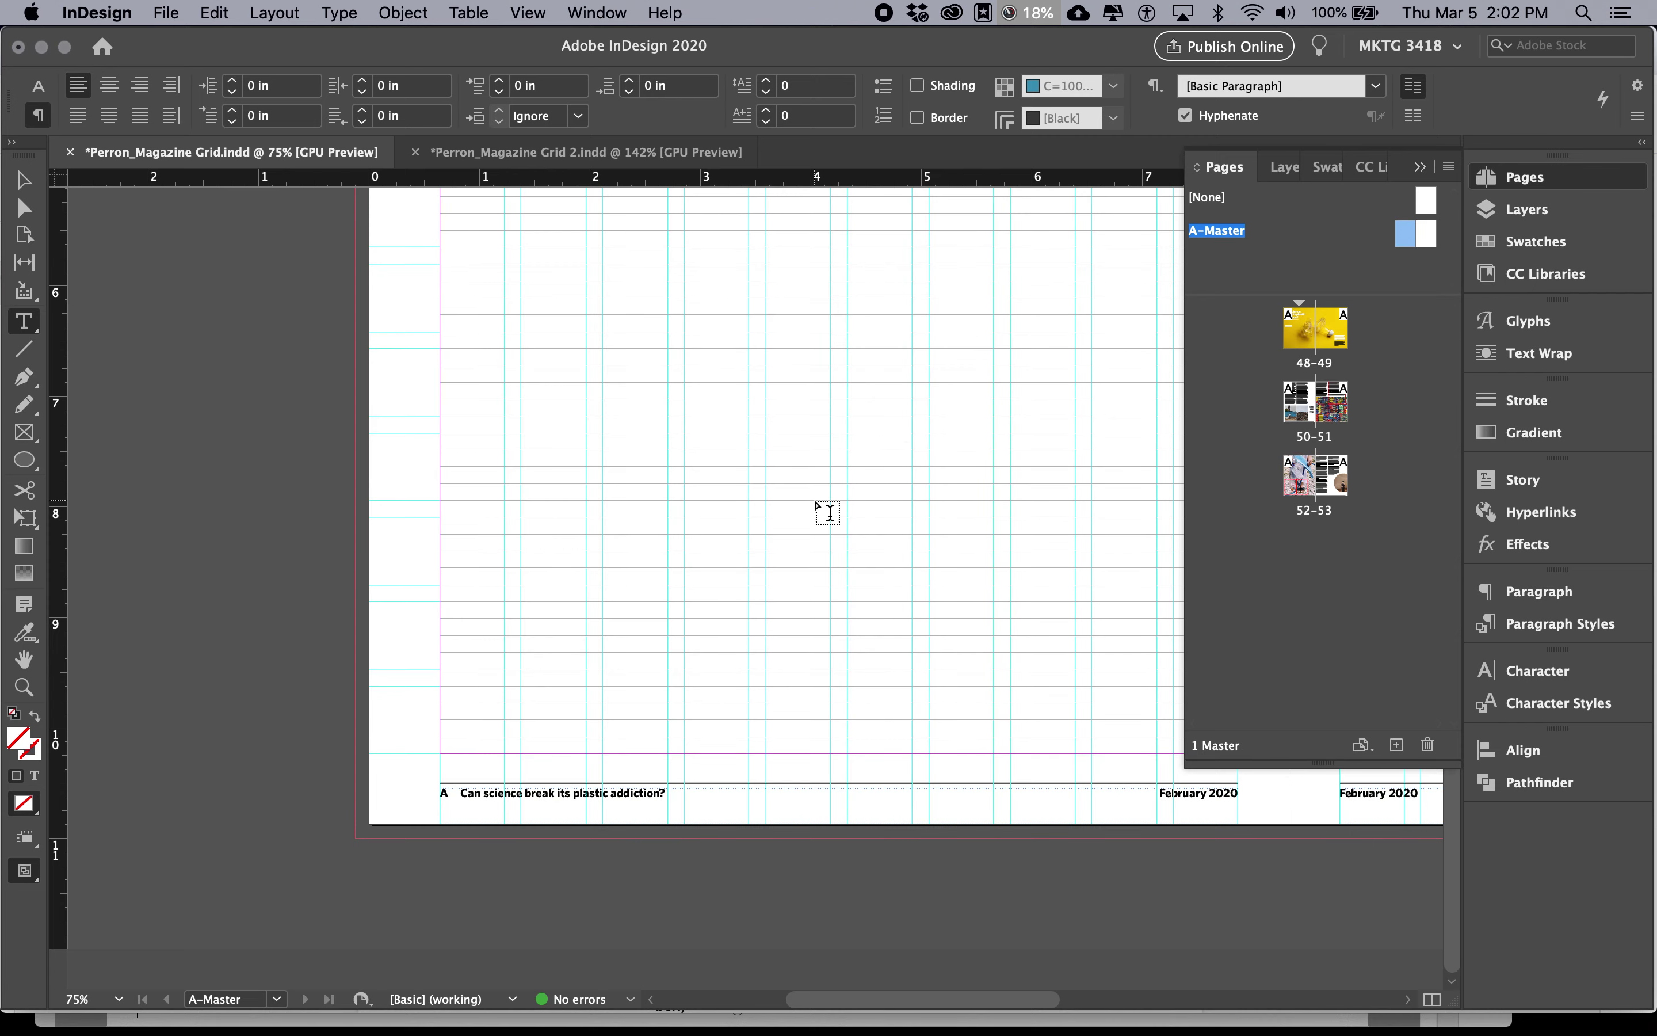
click(1292, 338)
double_click(1294, 342)
double_click(1298, 403)
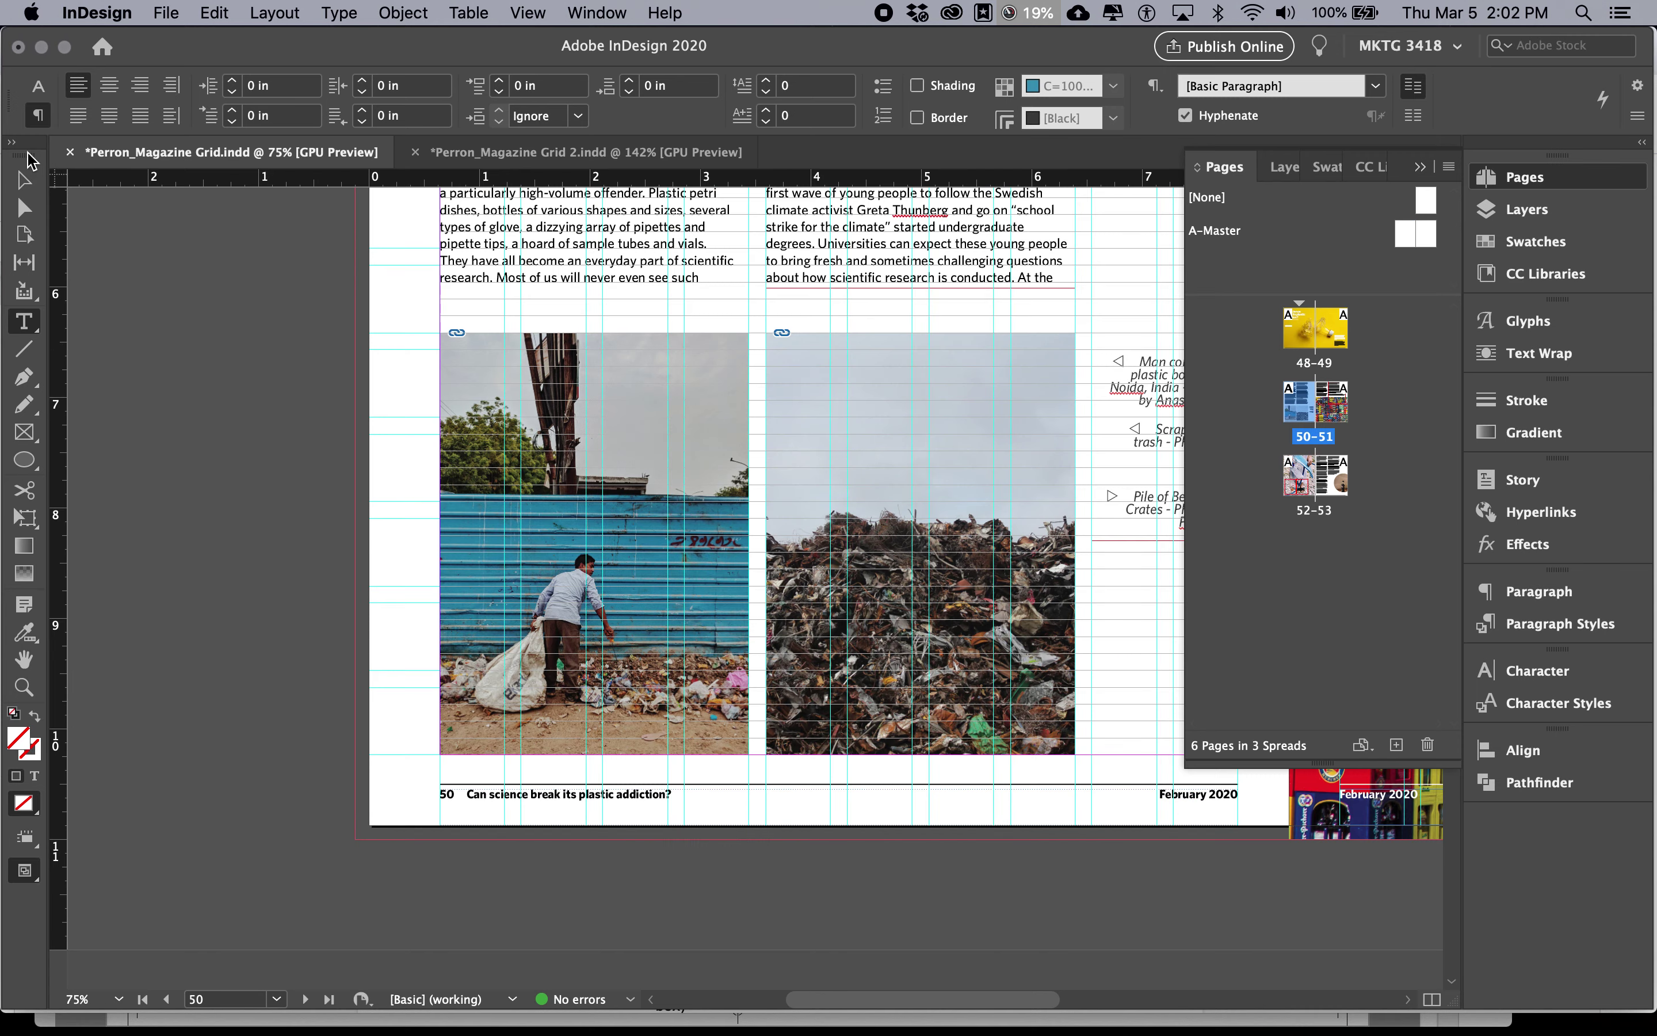
click(24, 181)
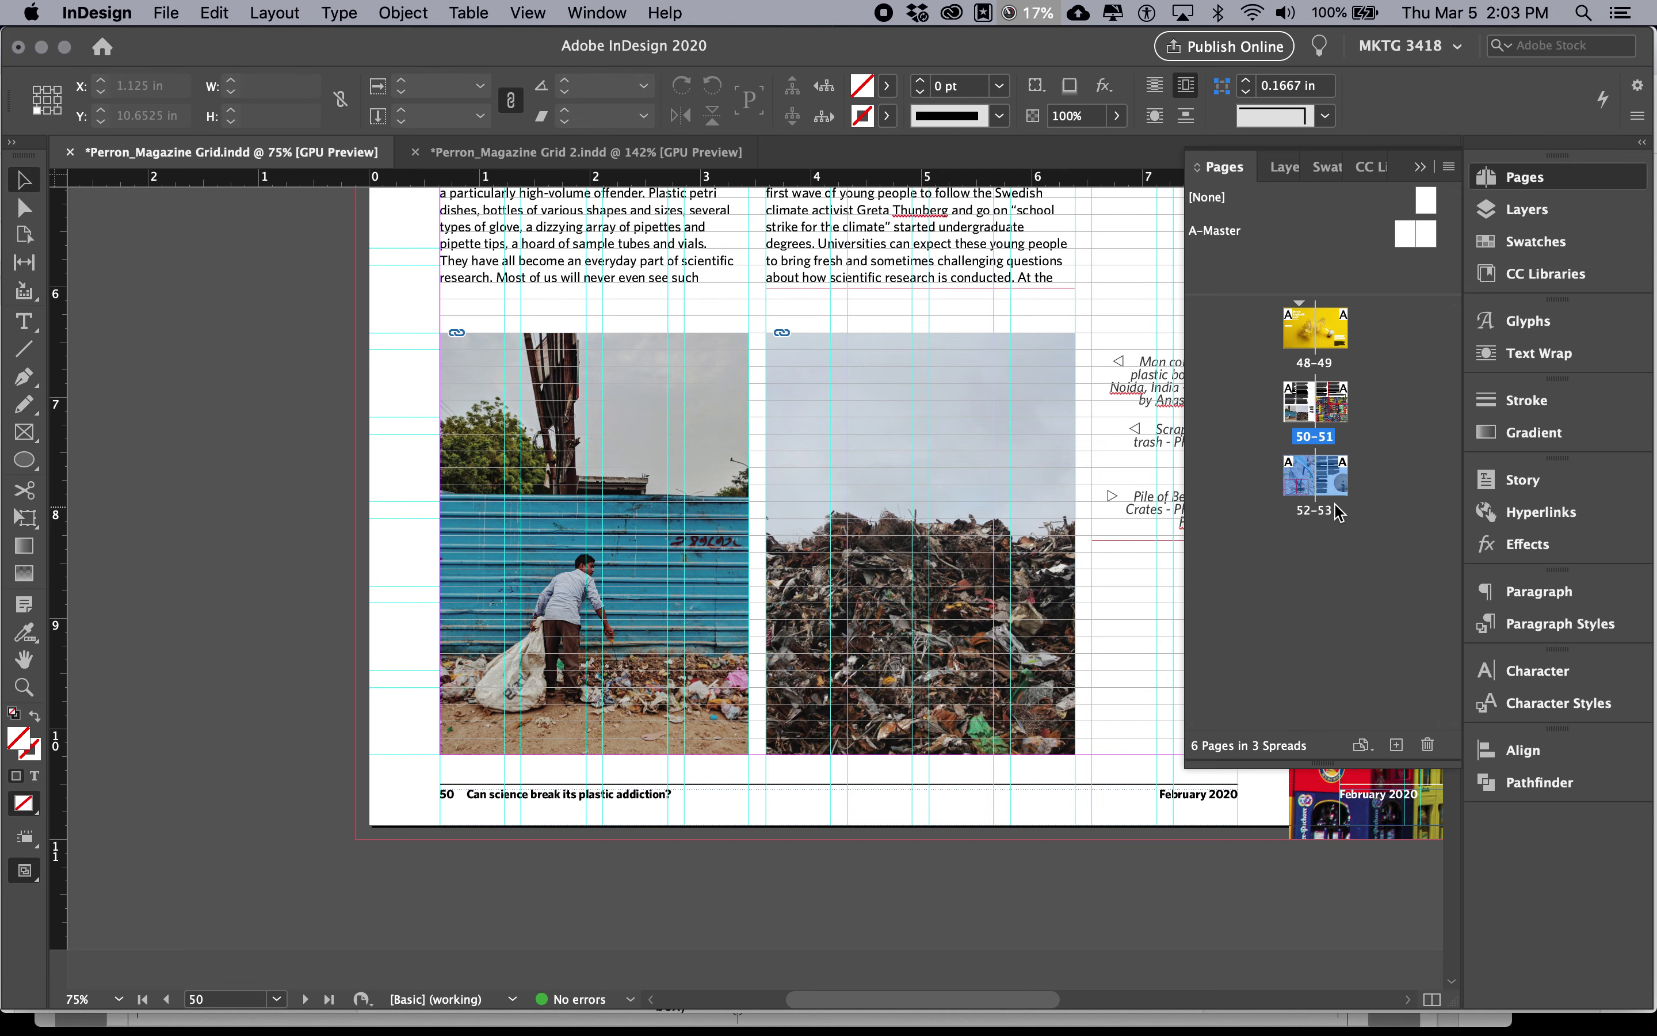
Add several blank A-Master pages after the 52–53 spread.
click(1397, 745)
click(1397, 745)
click(1398, 745)
click(1397, 746)
click(1397, 745)
click(1398, 746)
click(1398, 746)
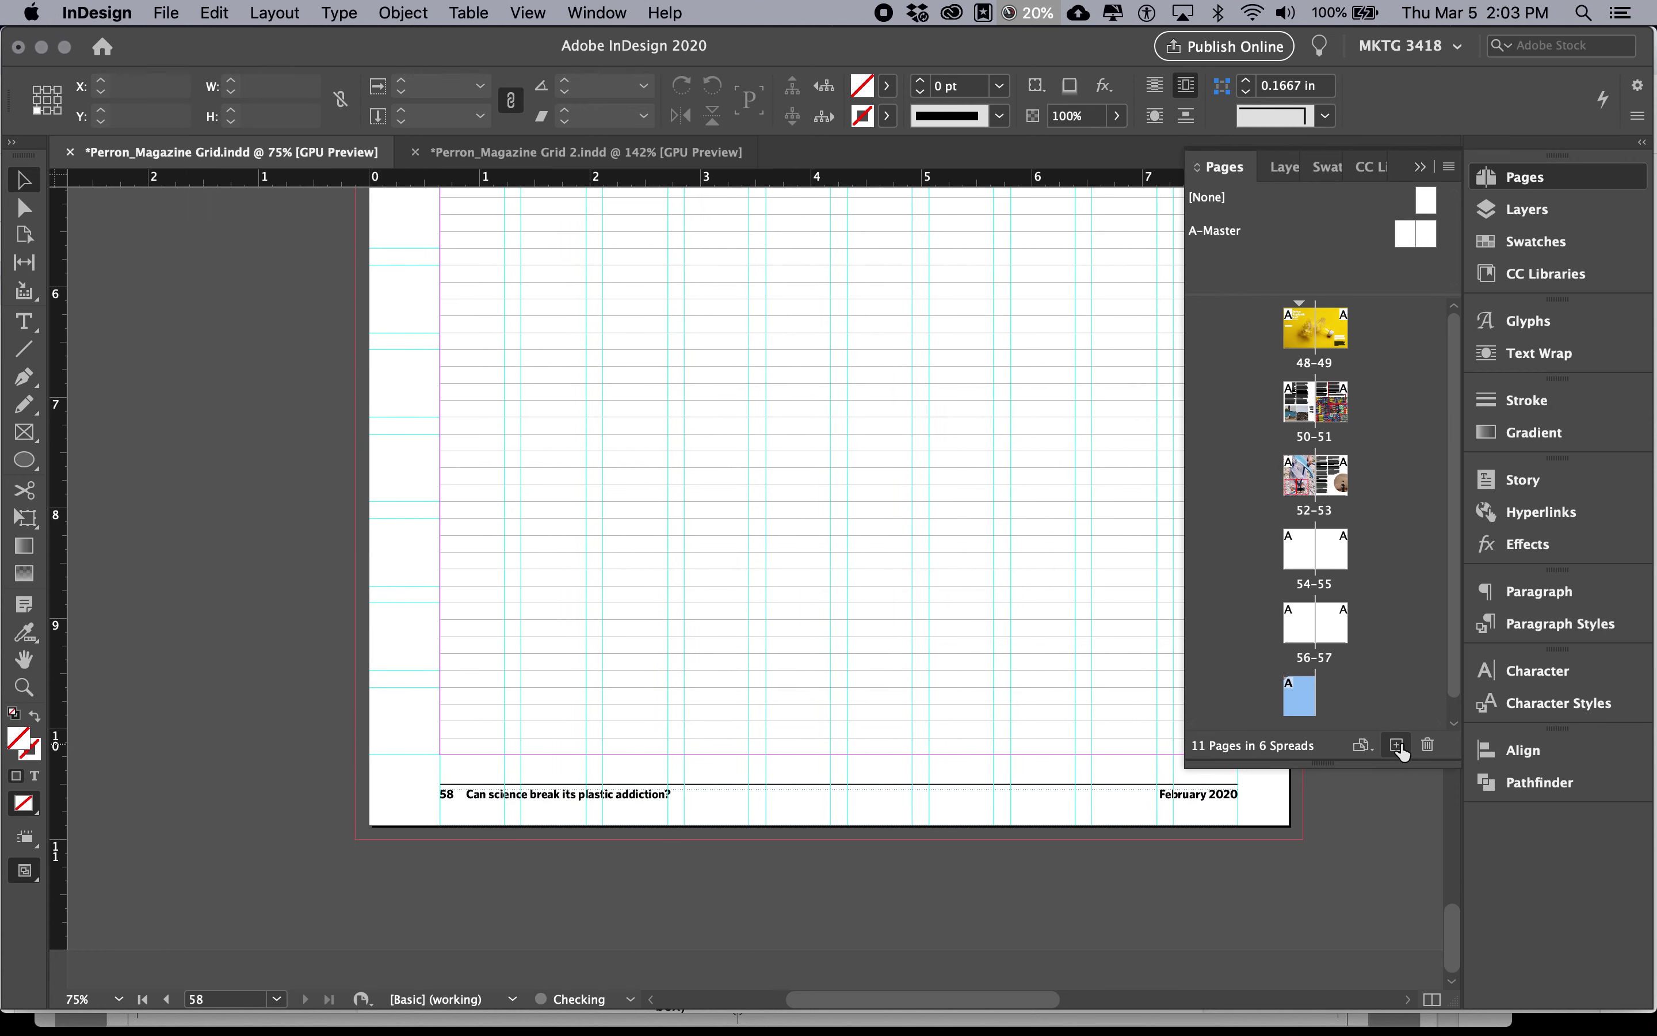
click(1397, 746)
Delete all the blank pages added after the 52–53 spread.
click(1427, 746)
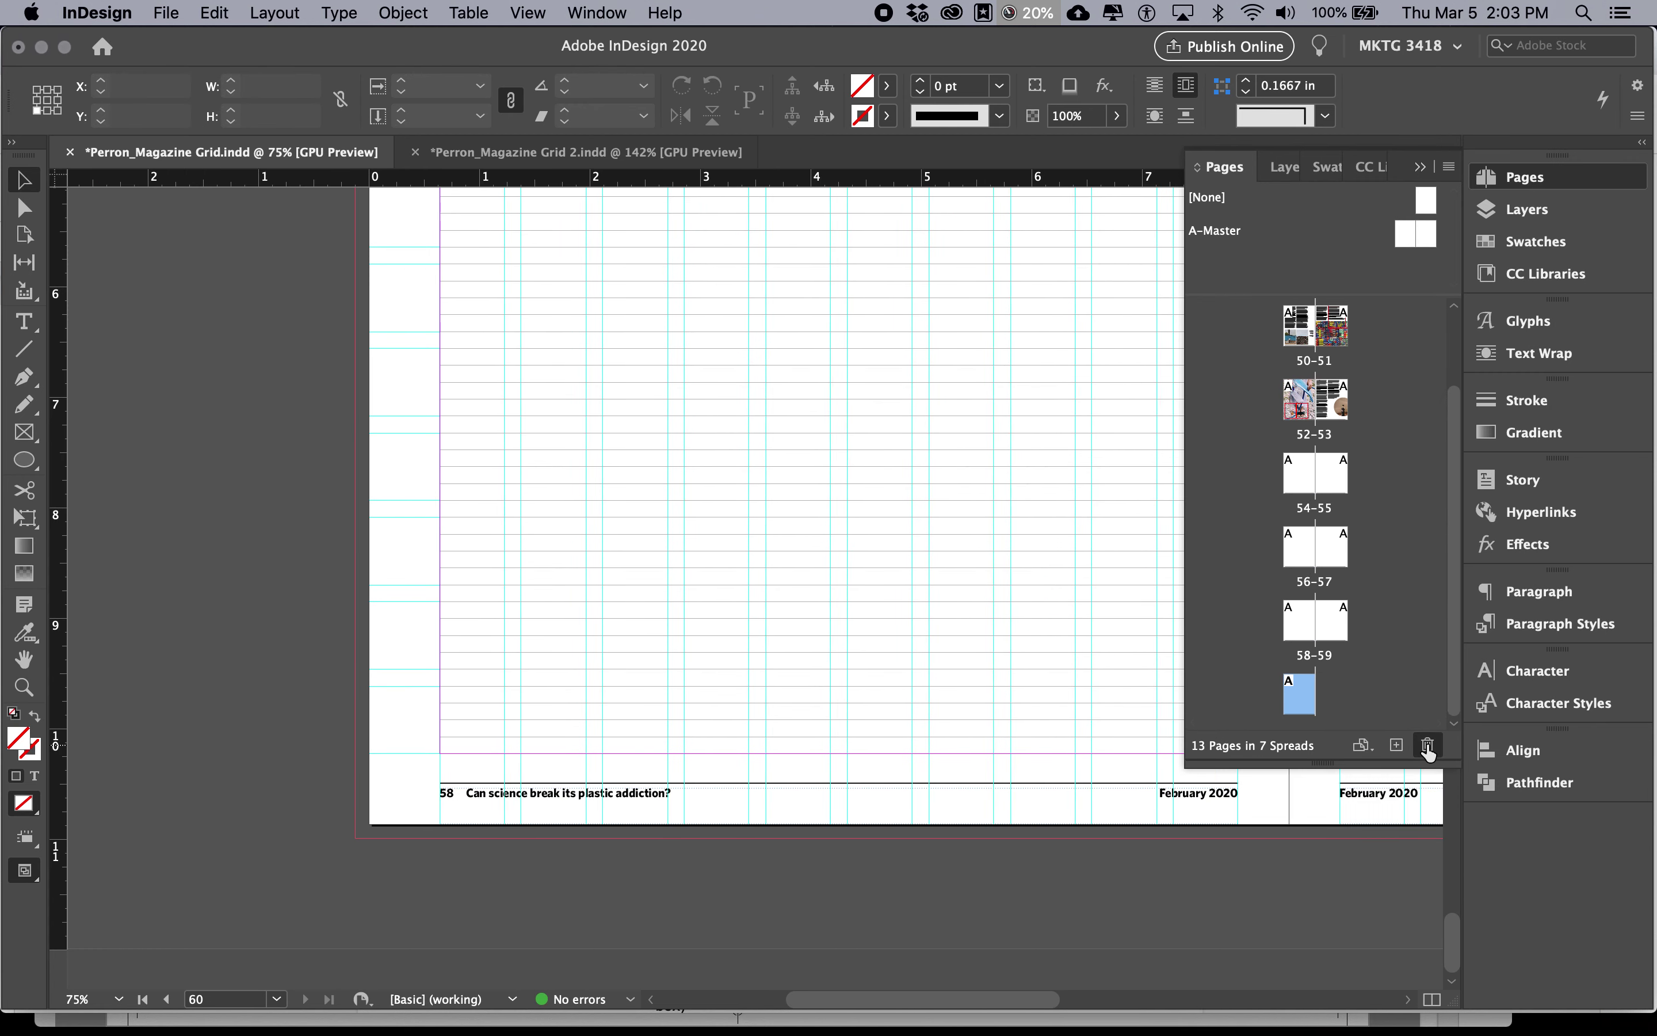
click(1427, 745)
click(1427, 746)
click(1427, 746)
click(1427, 746)
click(1426, 745)
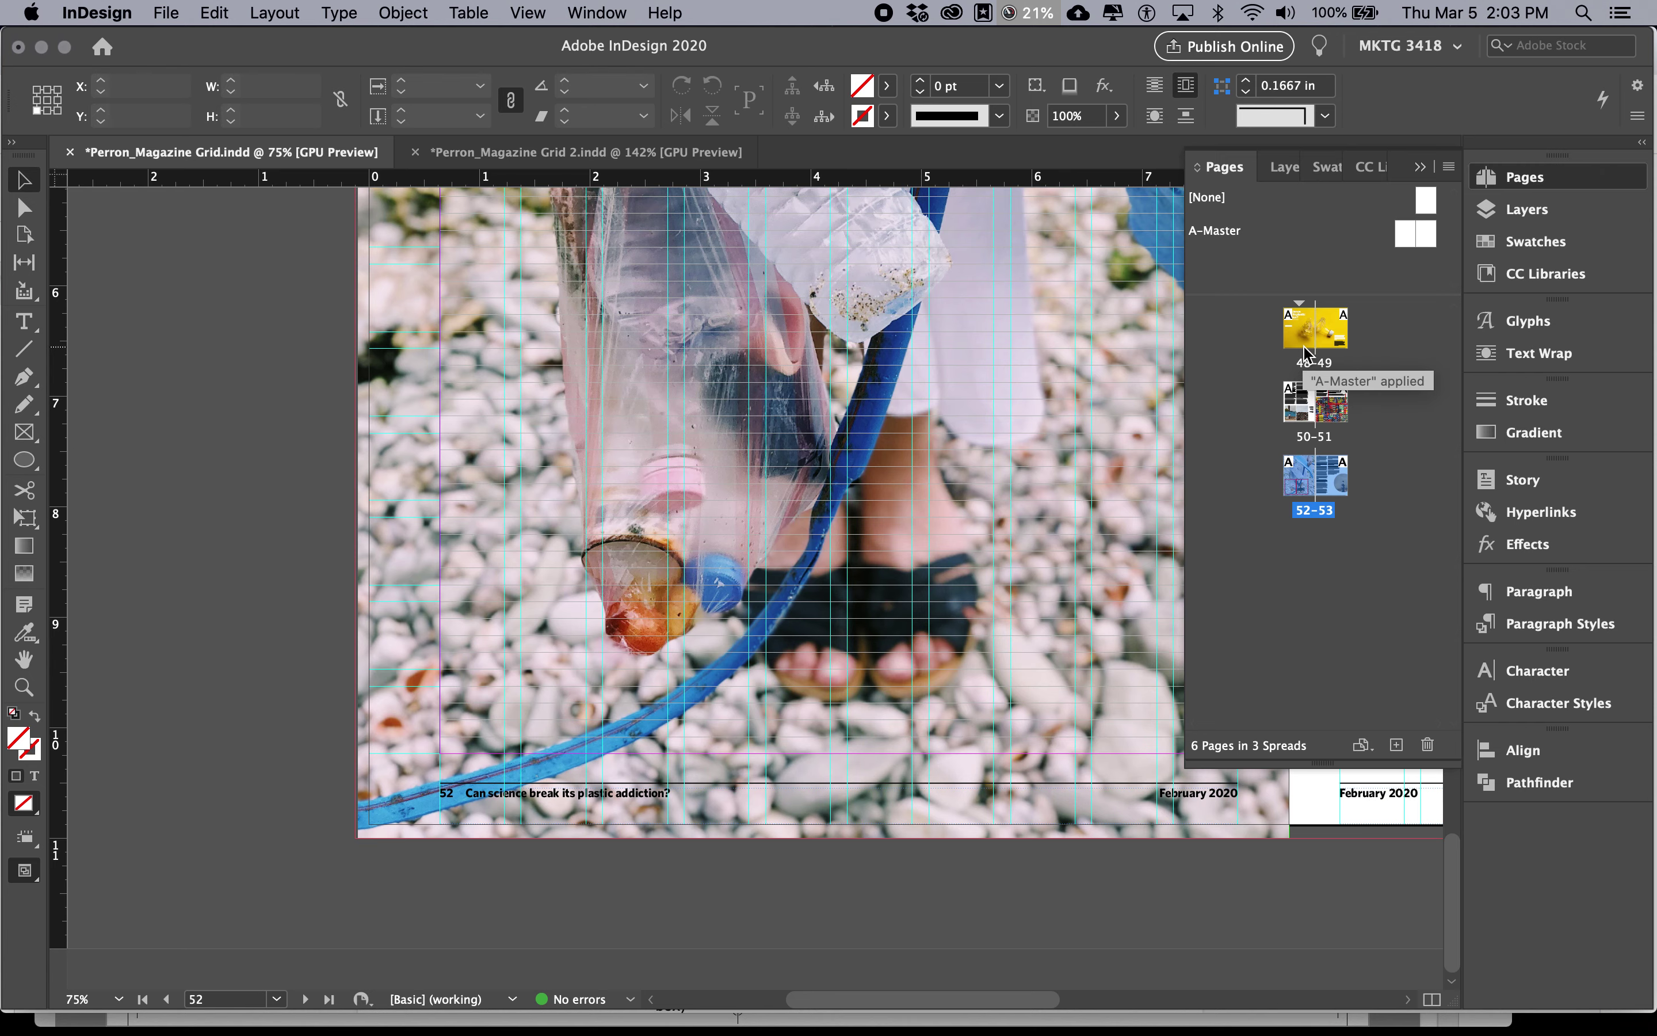
Try reordering the pages by moving page 53 to the 50–51 spread and page 51 to the 52–53 spread.
double_click(1404, 236)
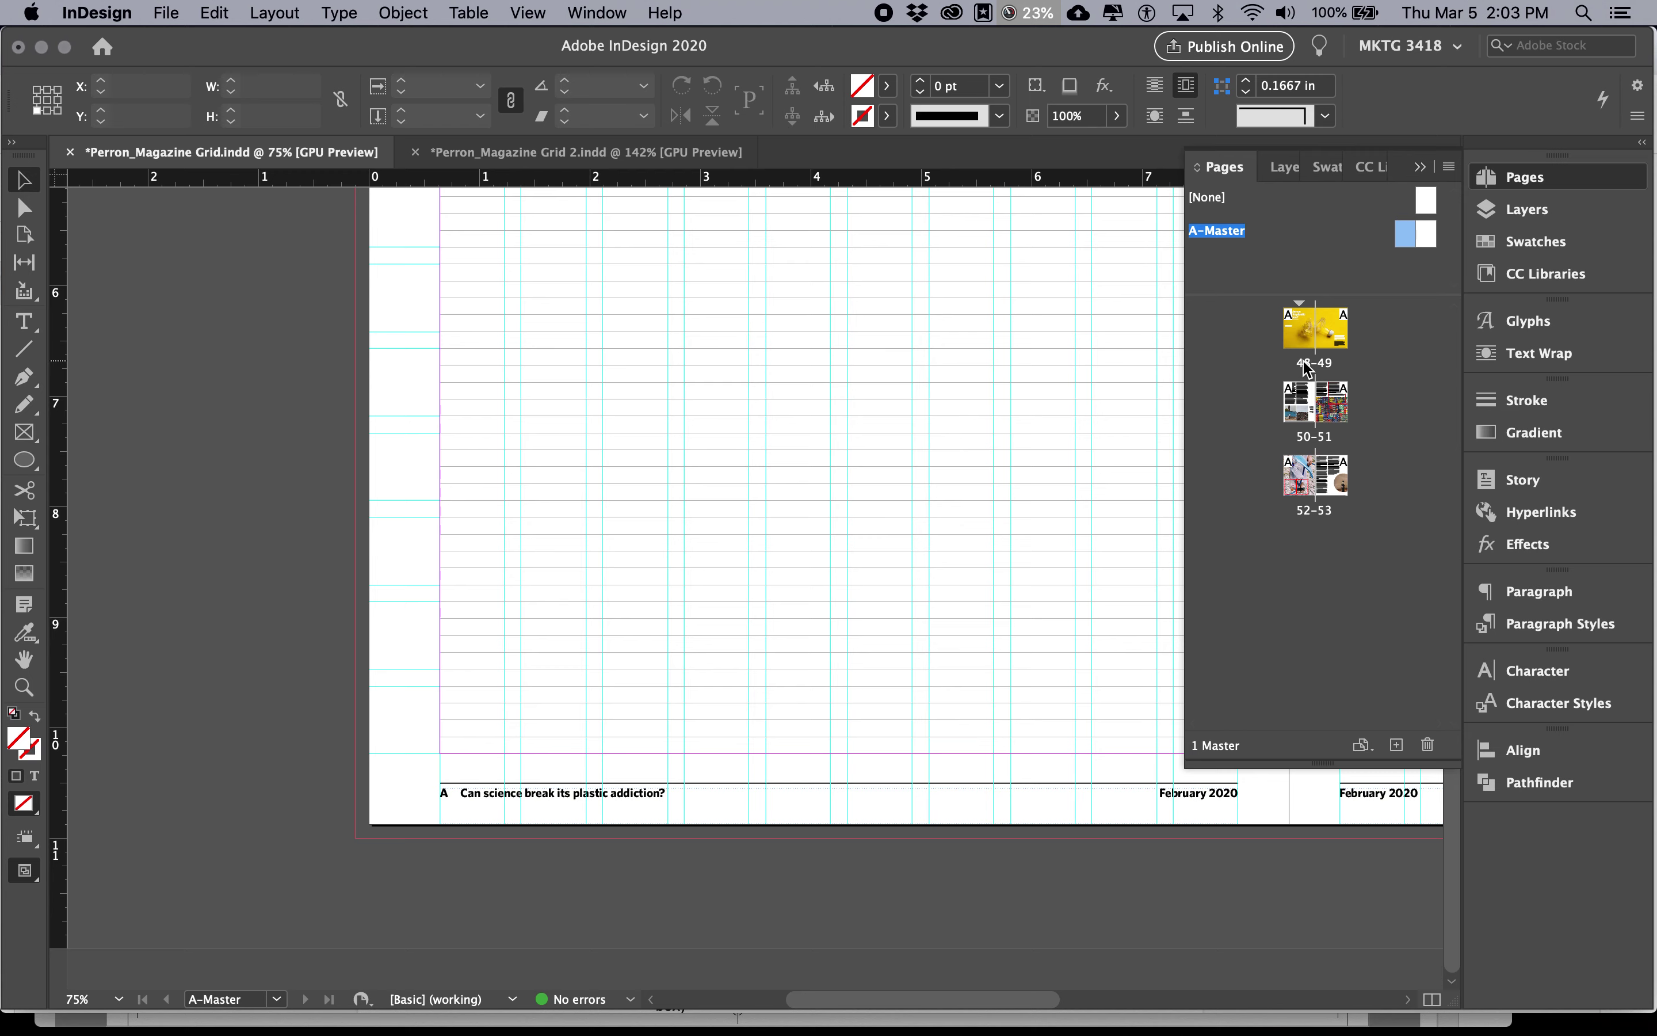
drag(1352, 479, 1340, 410)
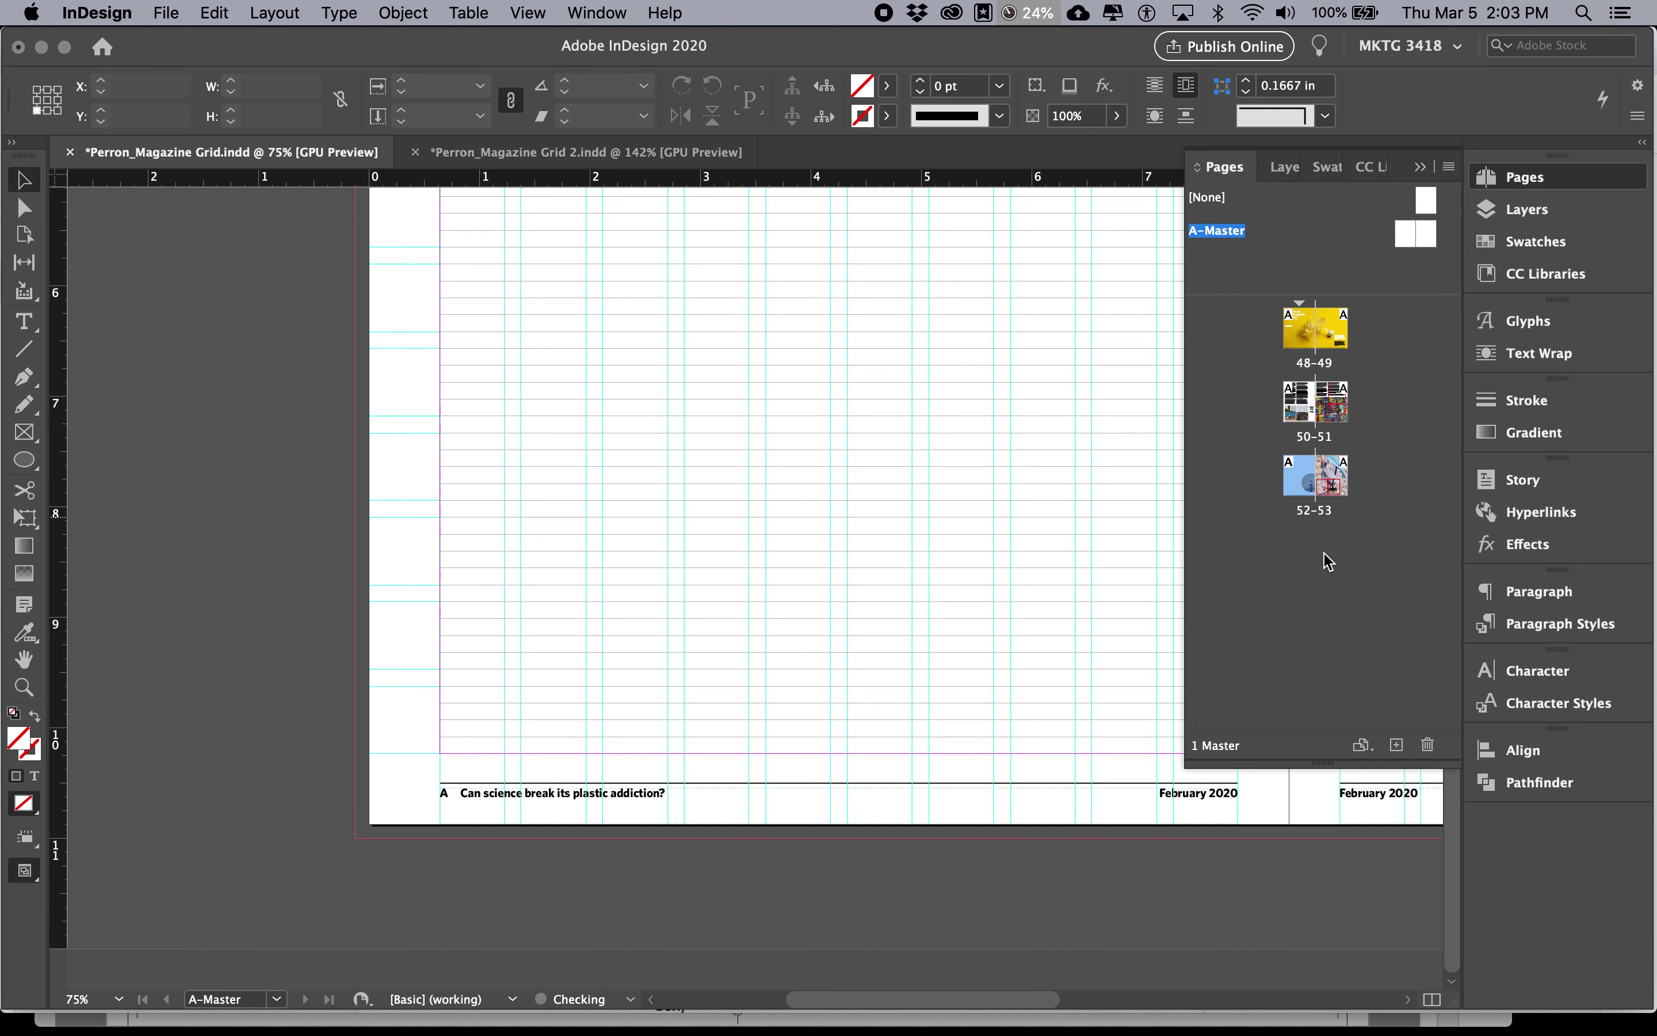
double_click(1340, 408)
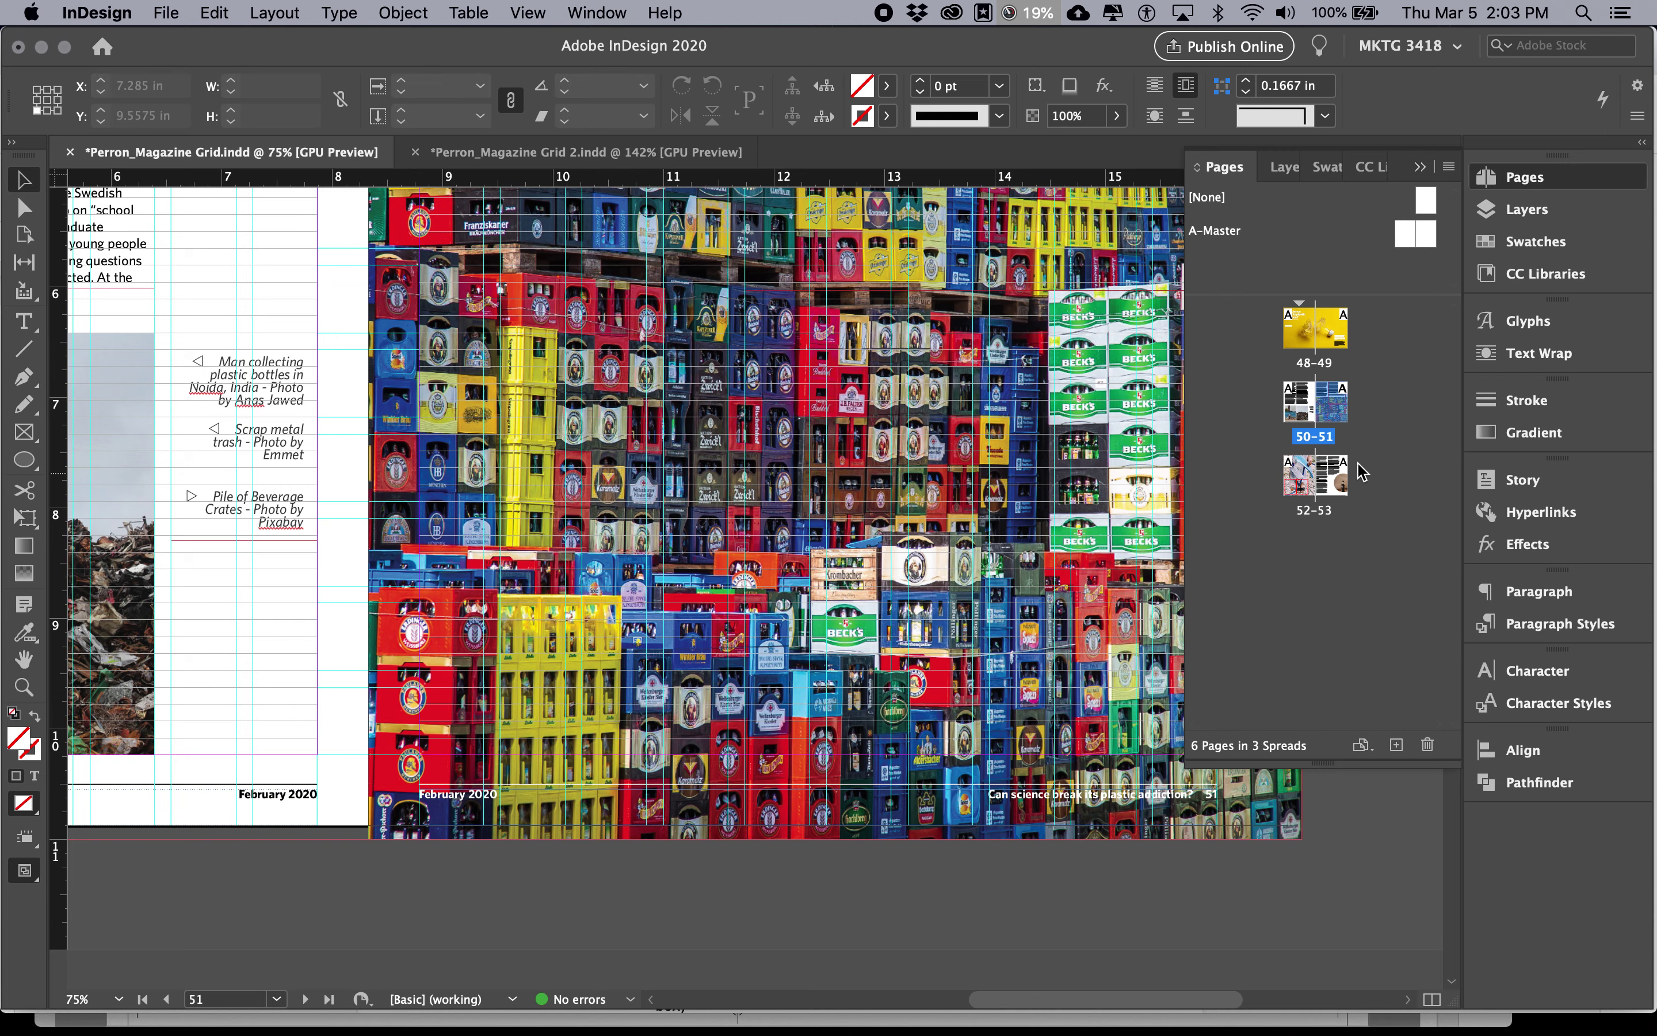
drag(1332, 411, 1337, 482)
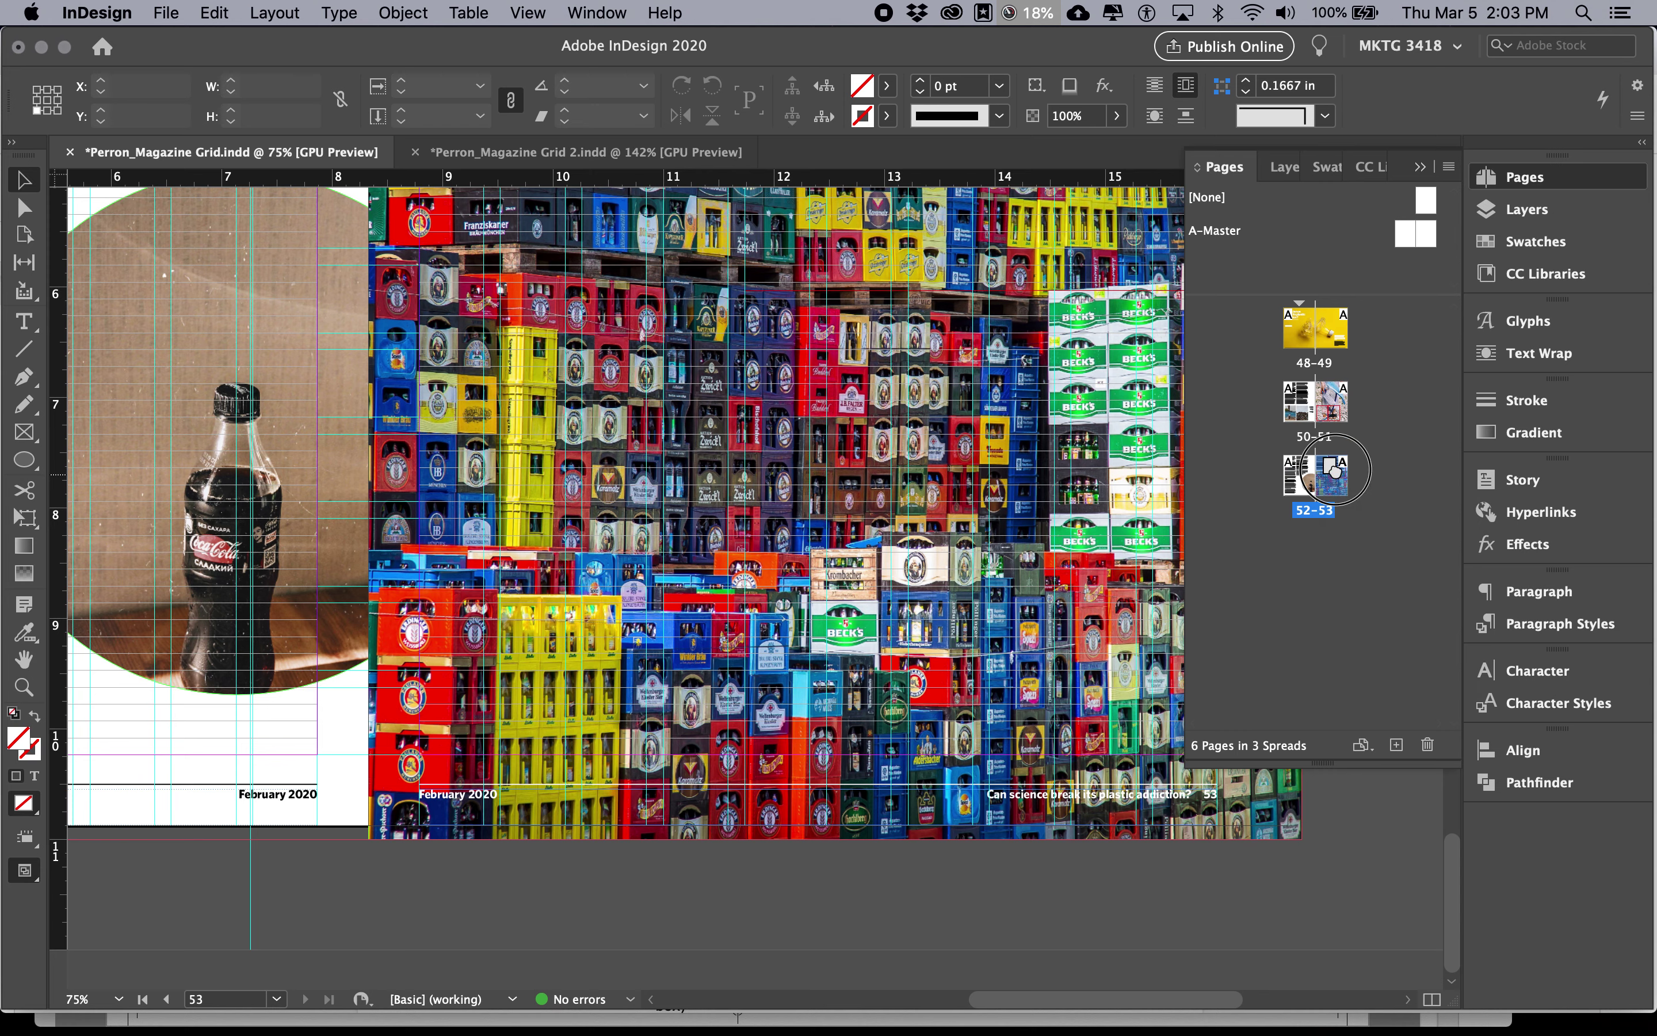
double_click(1343, 415)
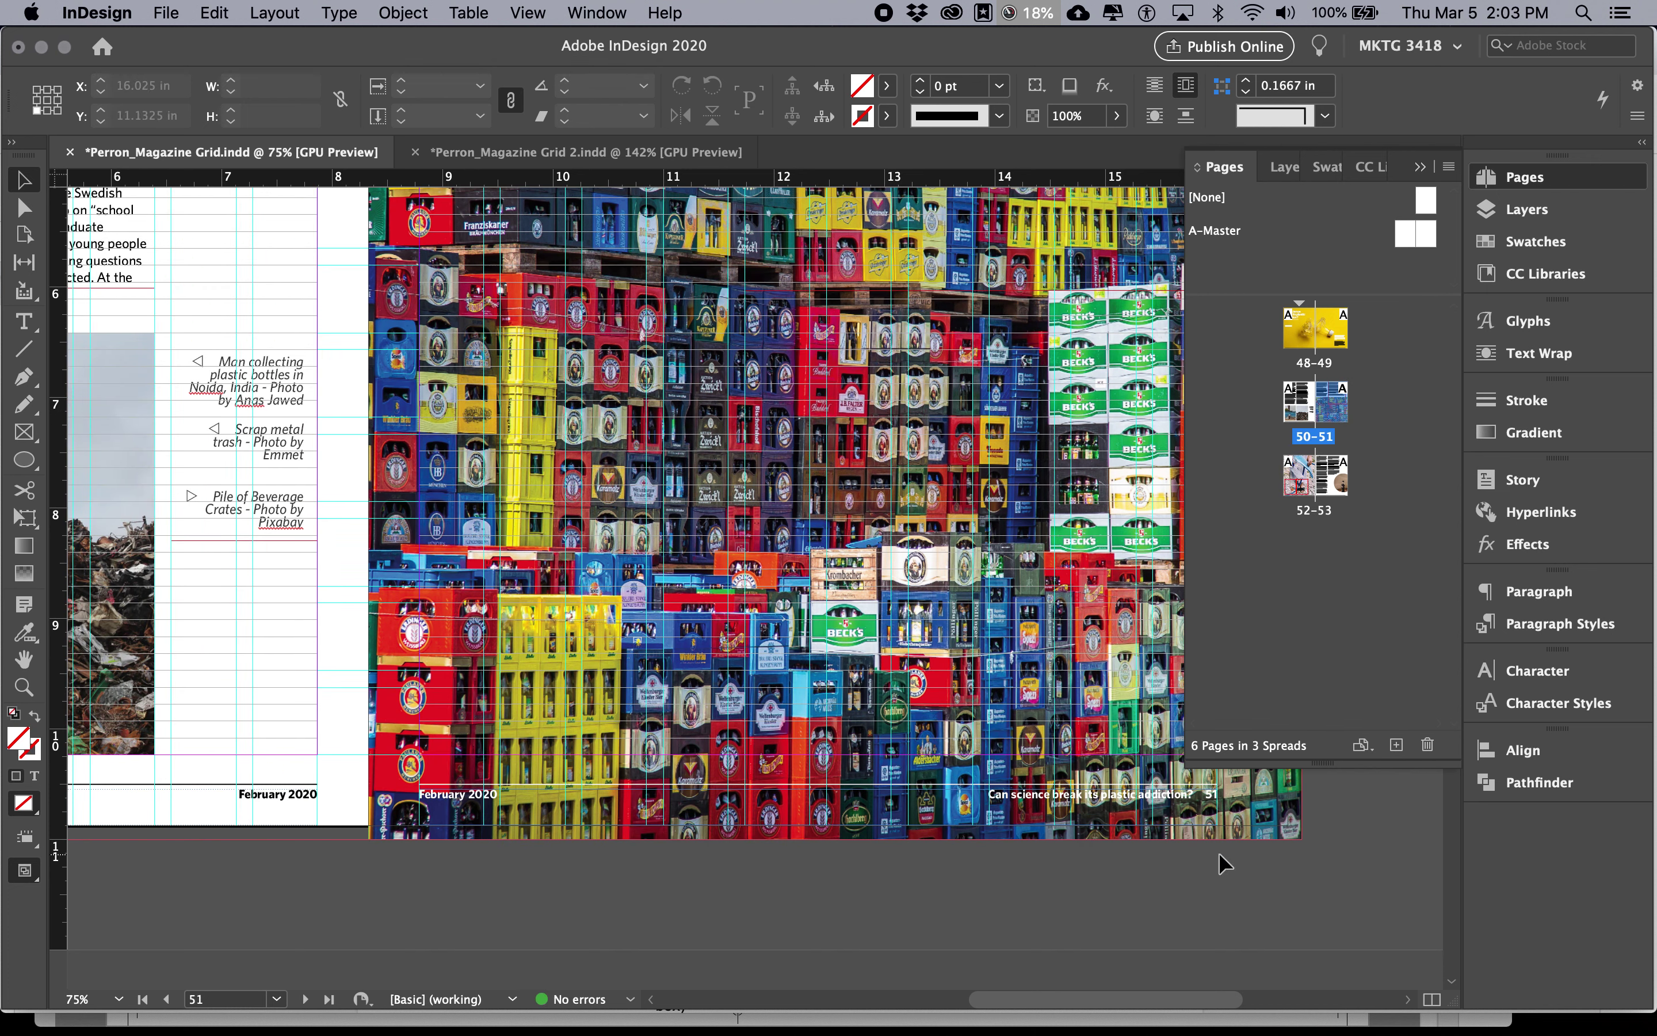
click(1250, 817)
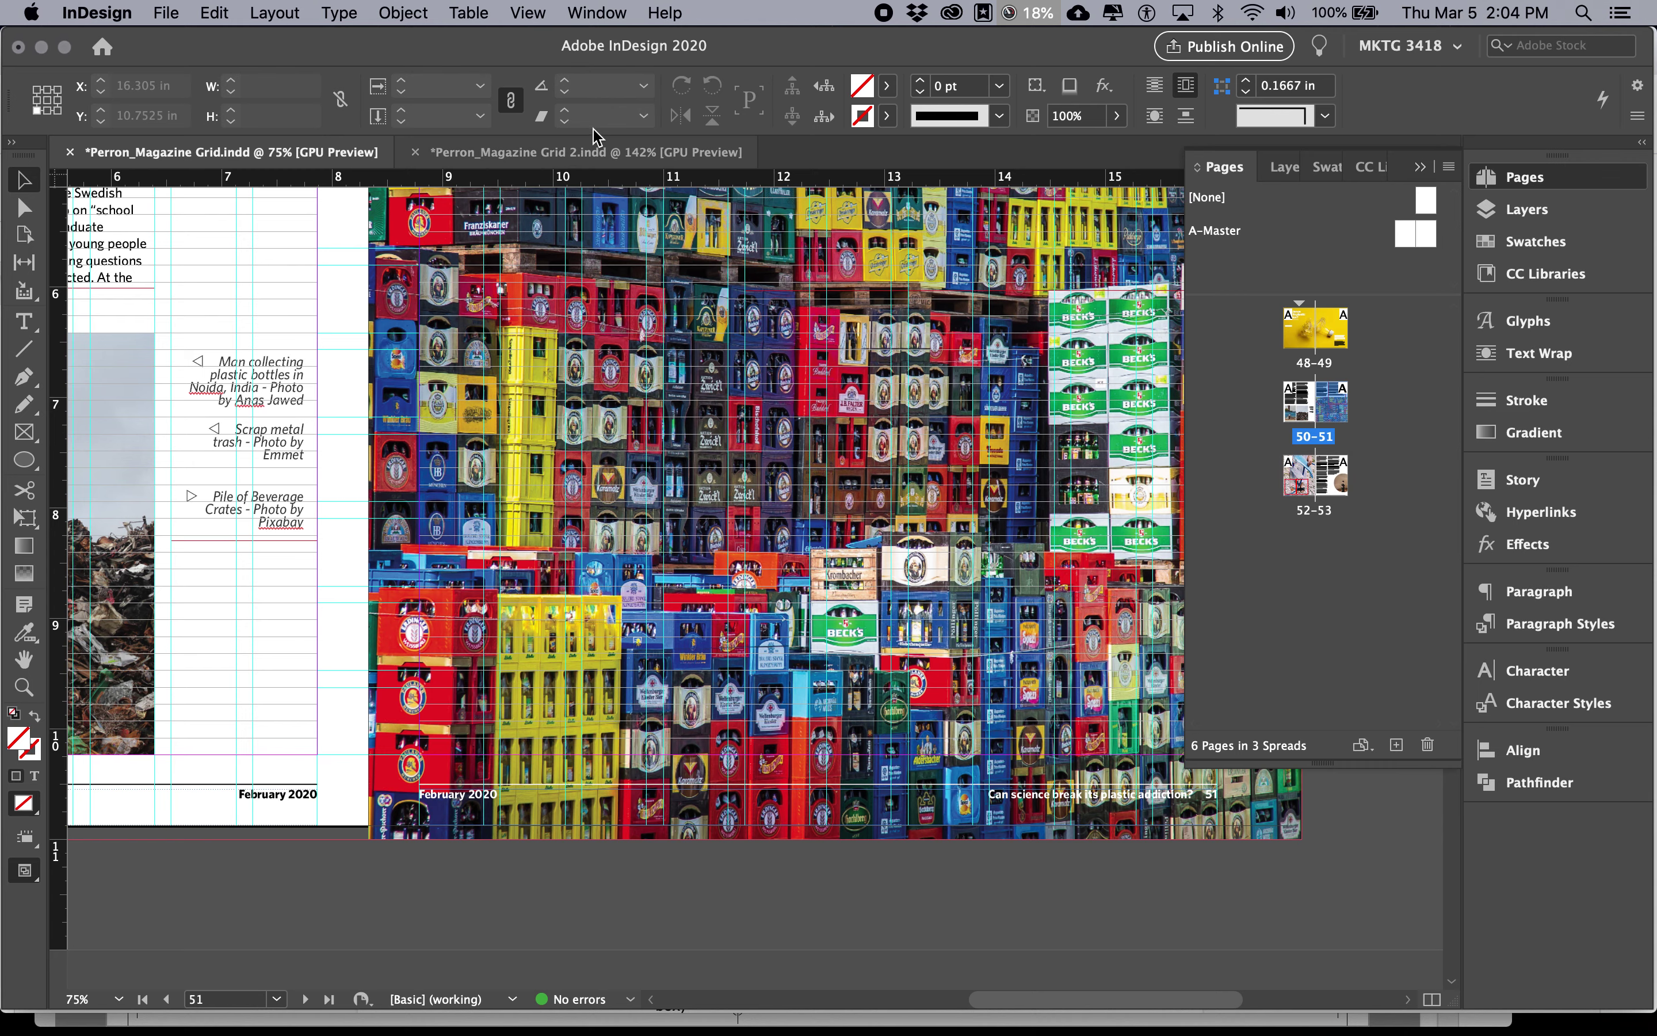
Switch to the Magazine Grid 2 document and show the lower outside corner of the left A-Master page.
click(600, 156)
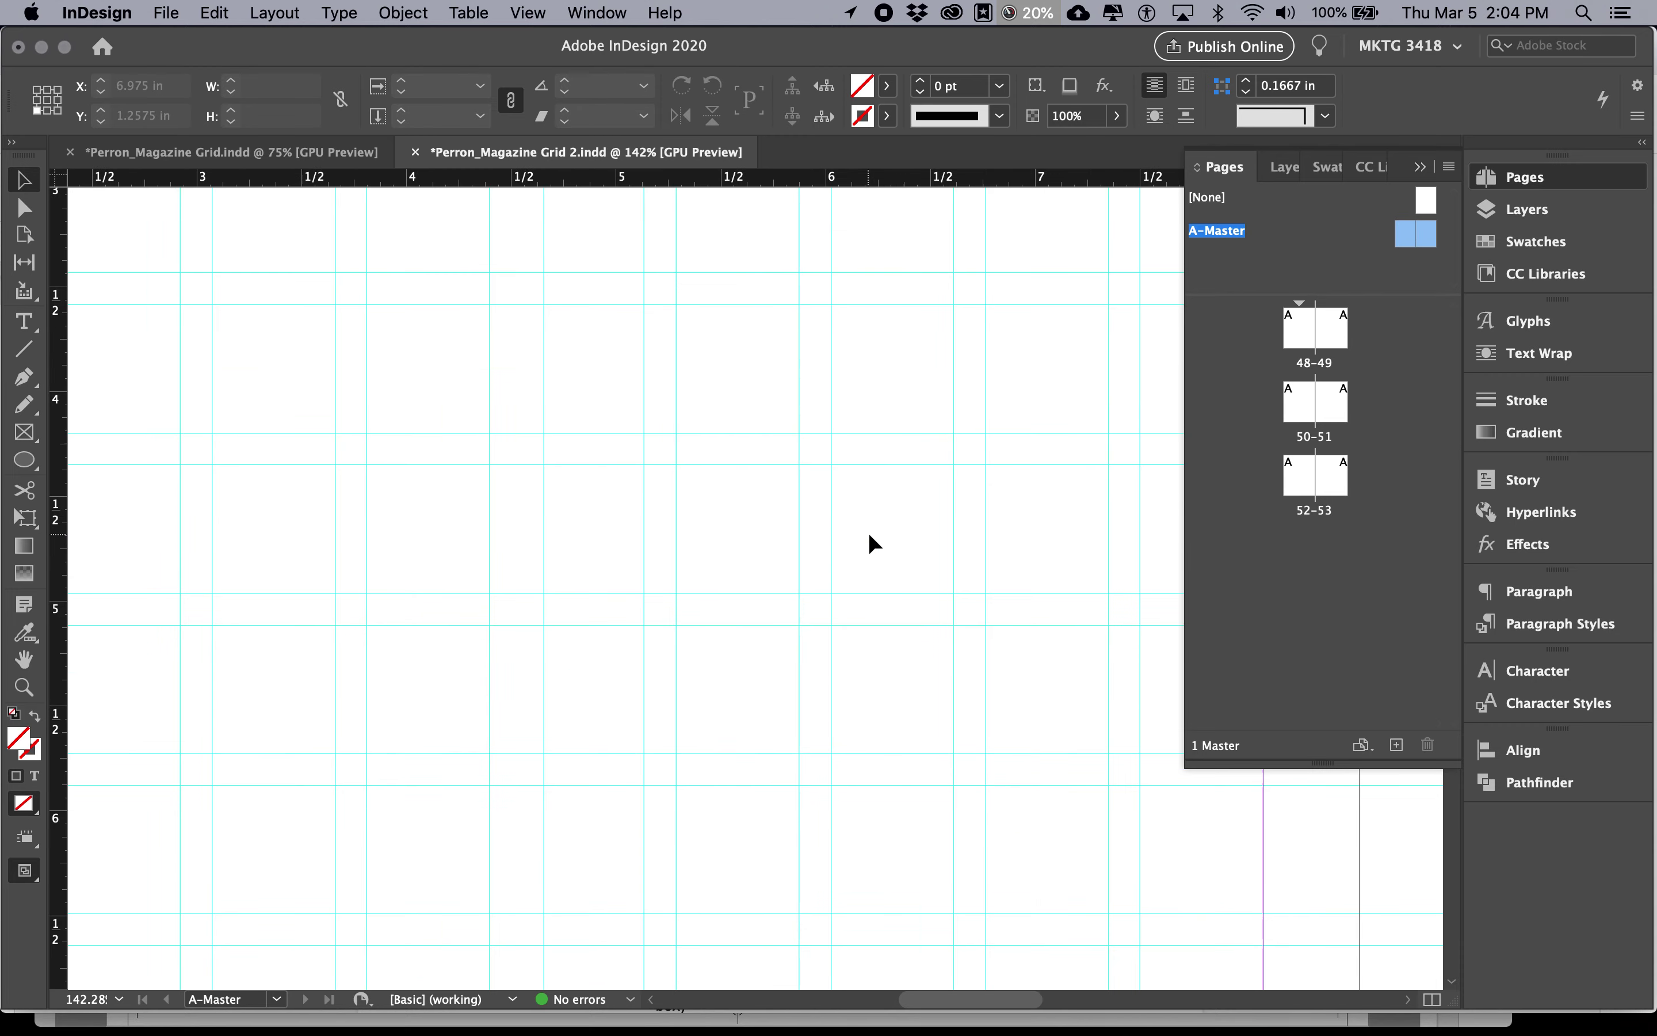
scroll(868, 531, down, 20)
scroll(869, 531, left, 15)
scroll(869, 533, right, 6)
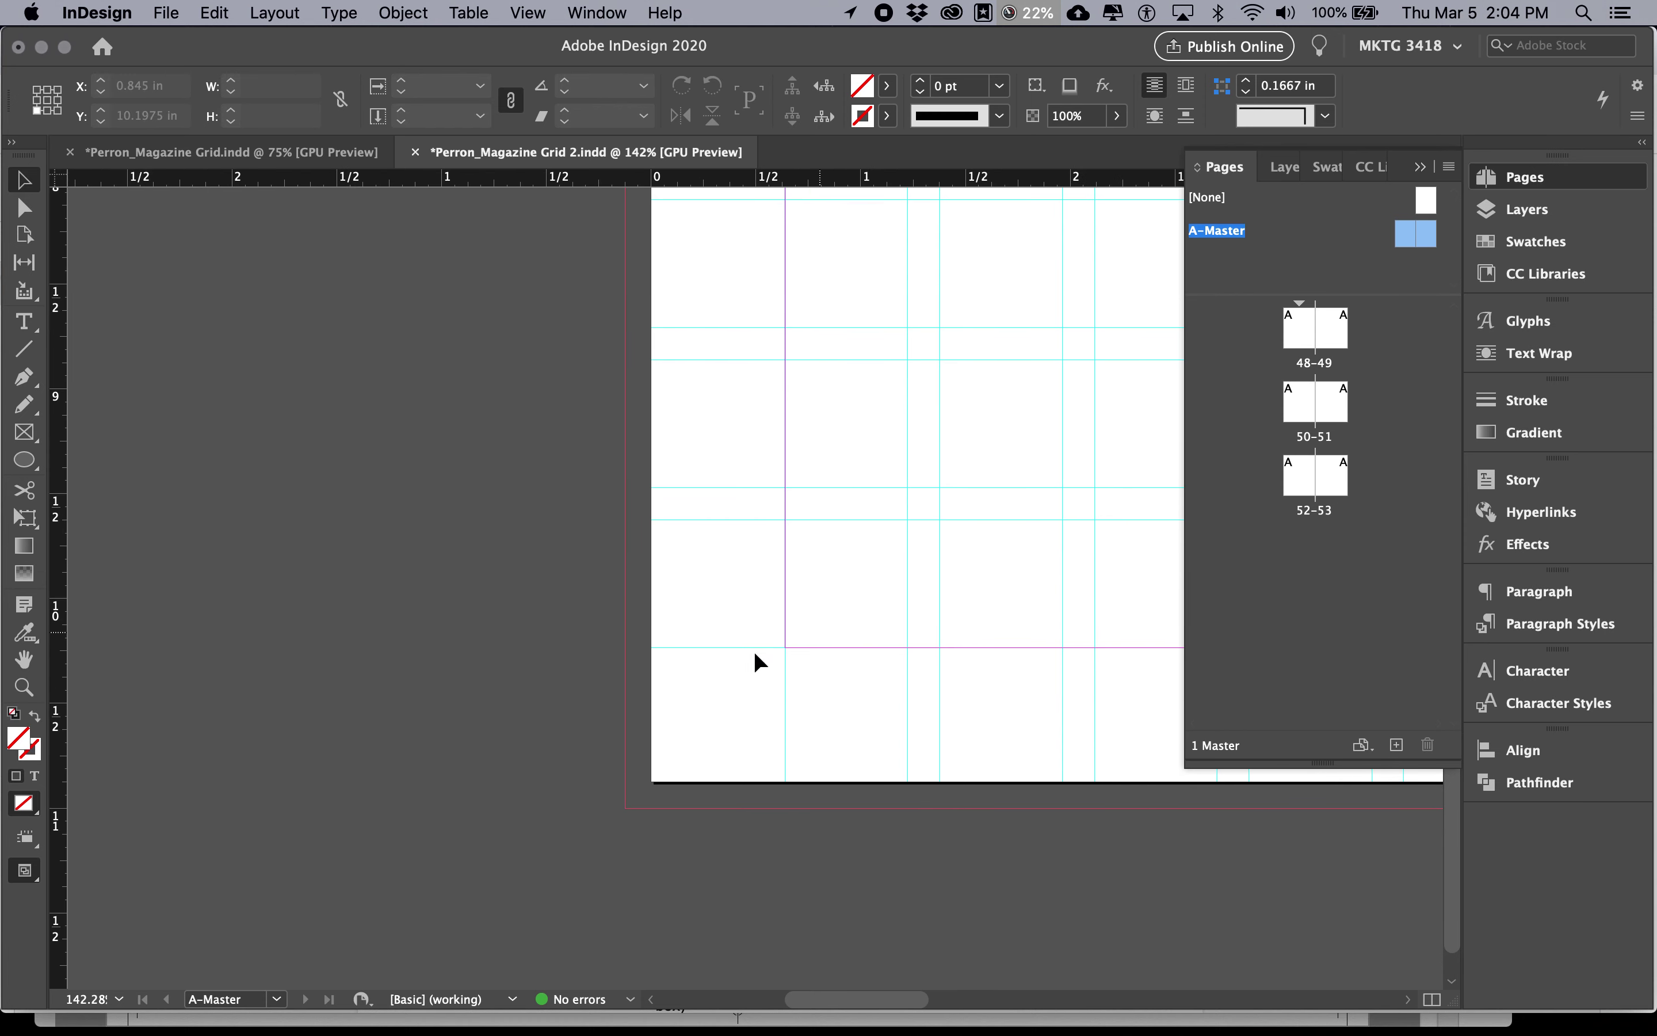
scroll(753, 651, right, 5)
scroll(753, 651, down, 2)
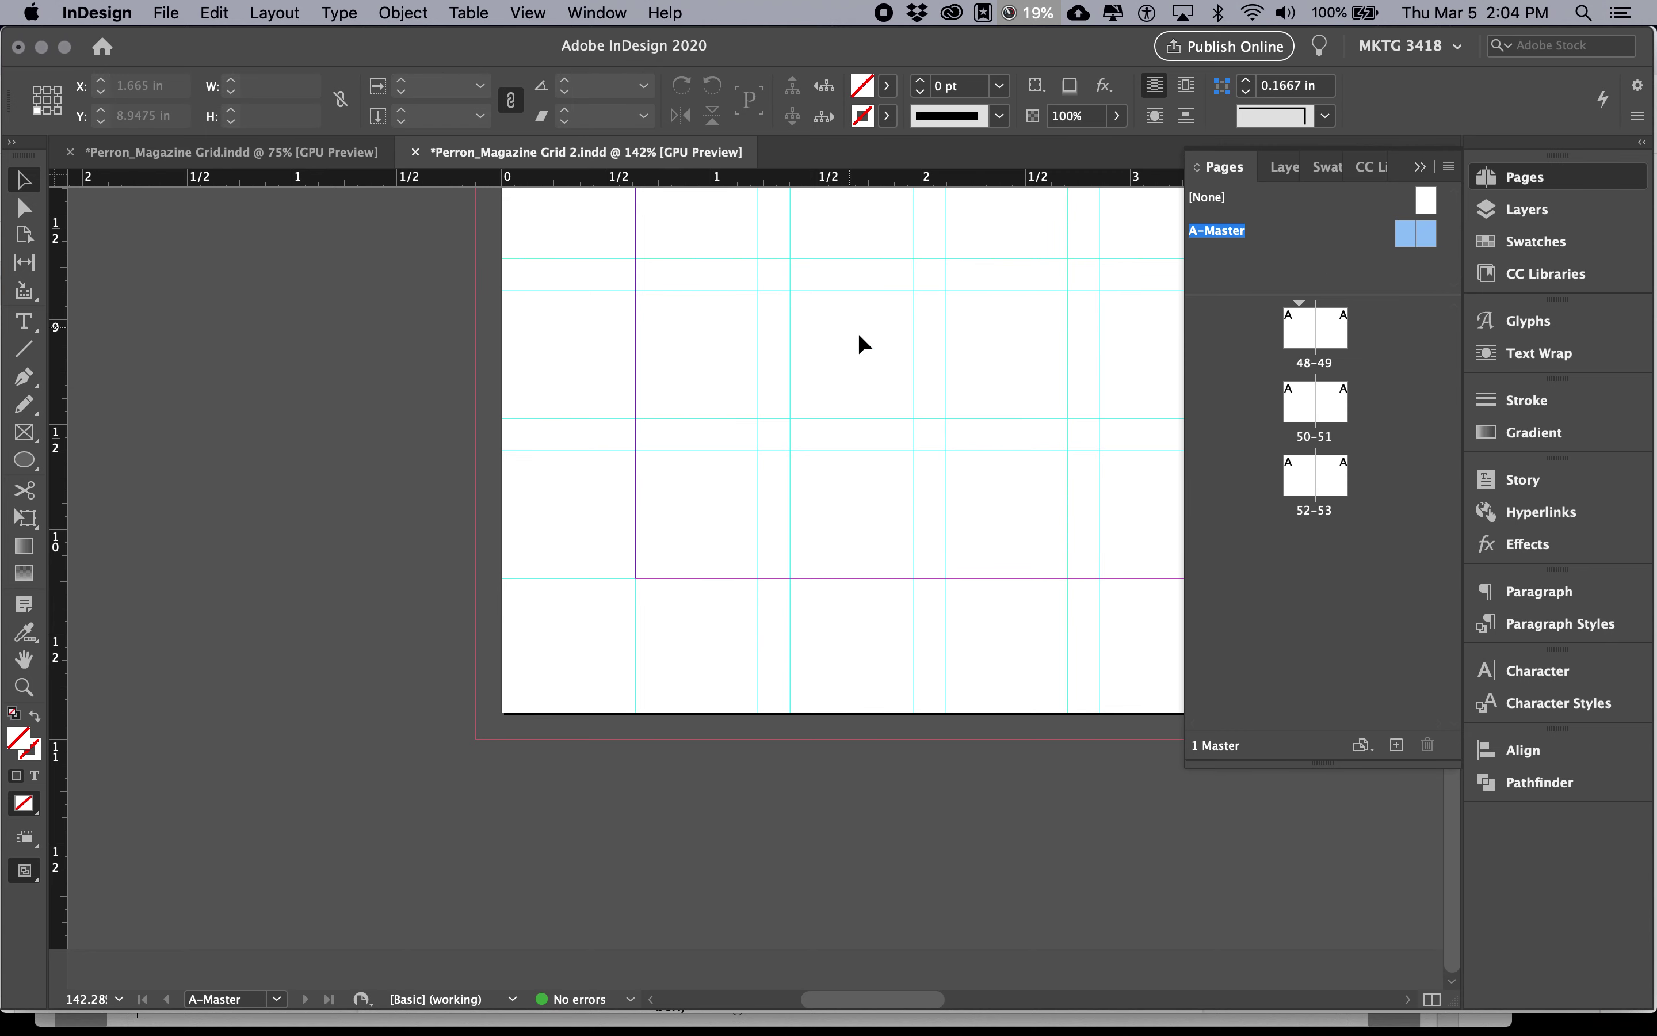
Switch to the Magazine Article / Grid instructions in Google Docs and read the section on adding a folio on master page spreads.
key(super+Tab)
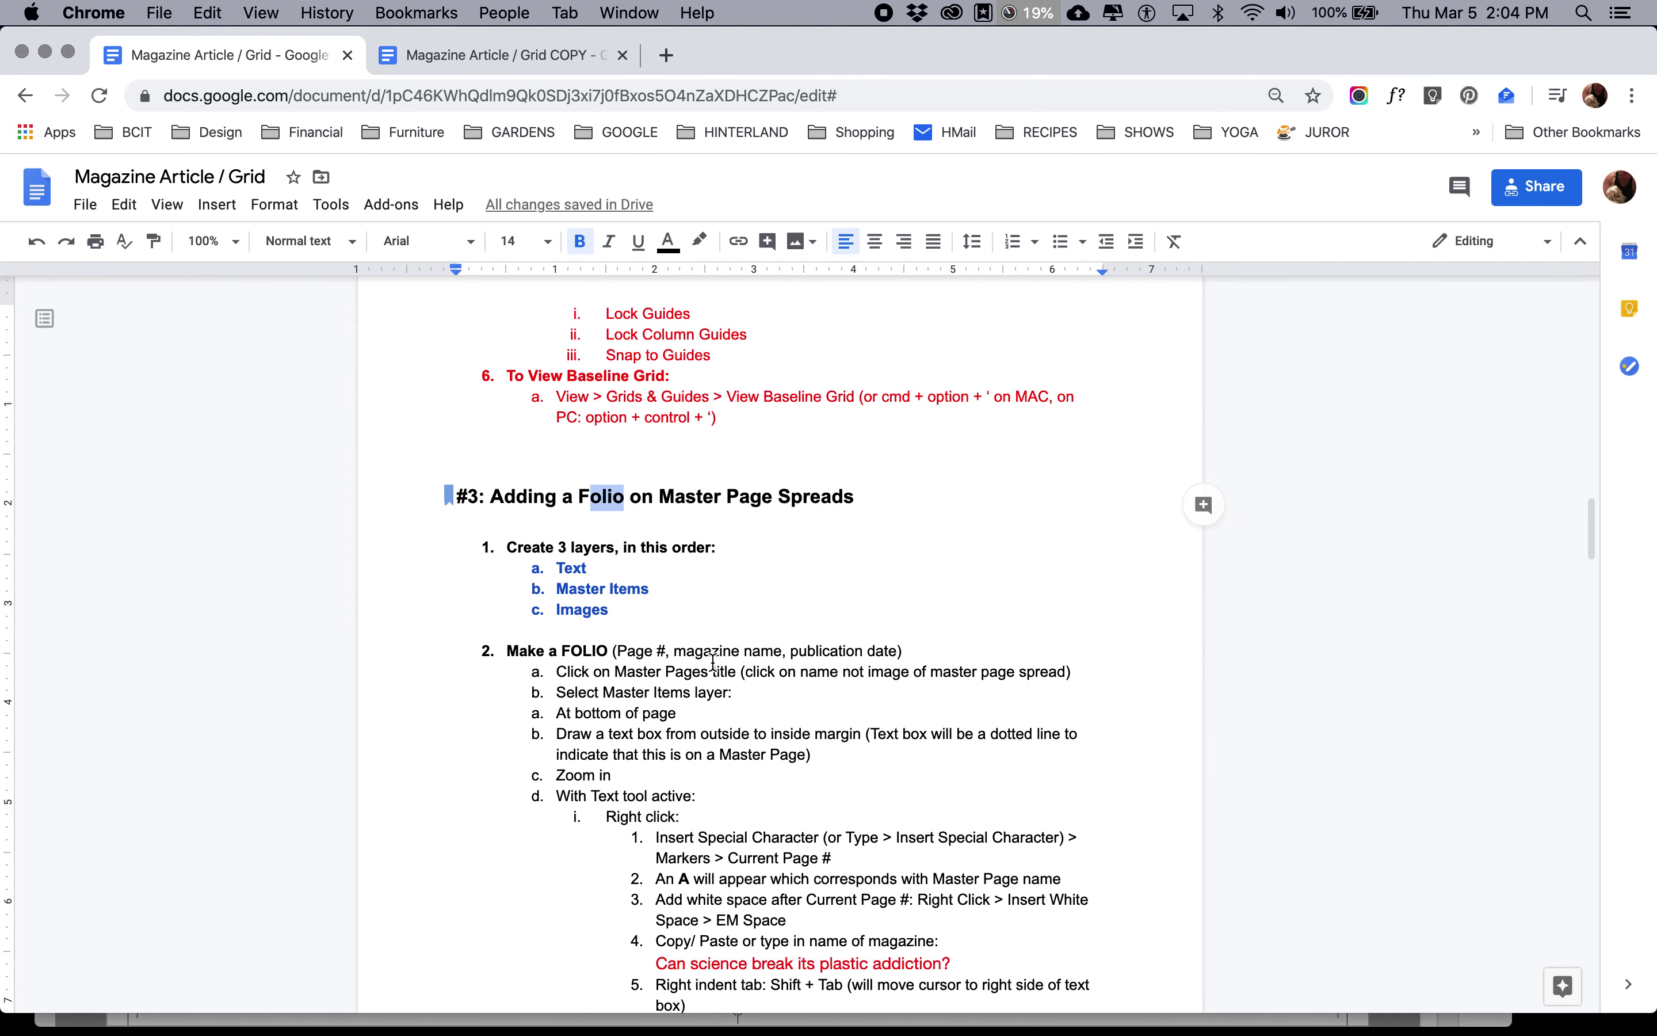
scroll(713, 662, down, 2)
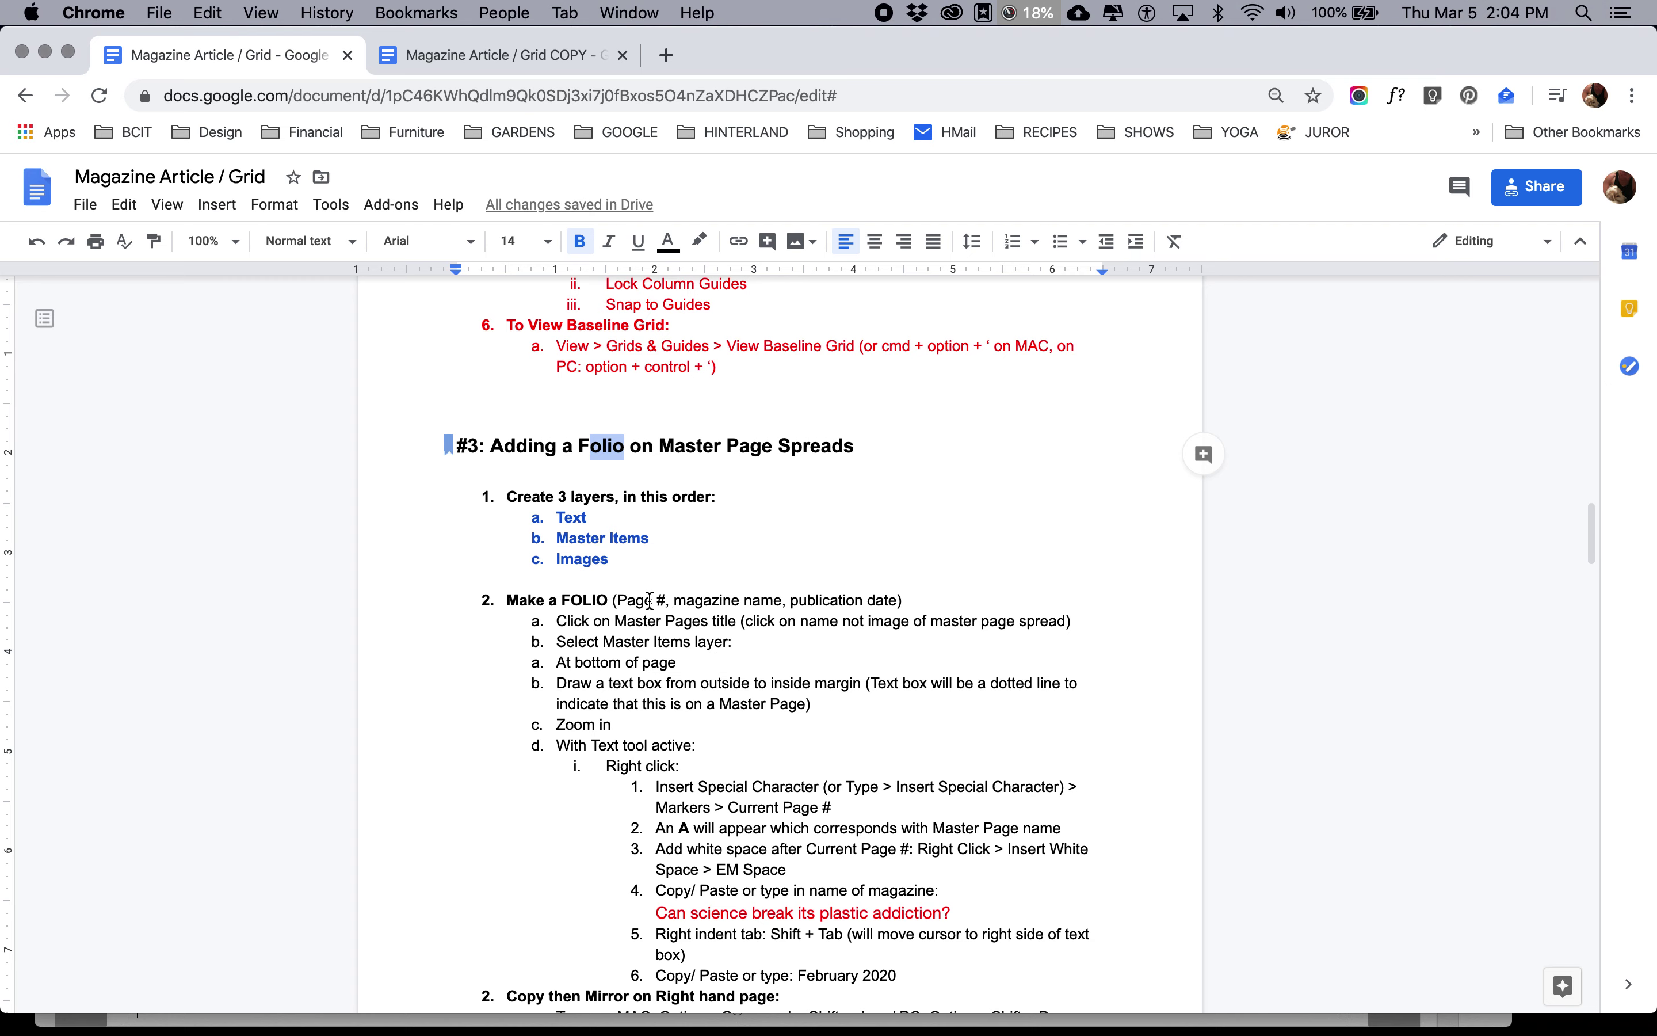
scroll(606, 559, down, 2)
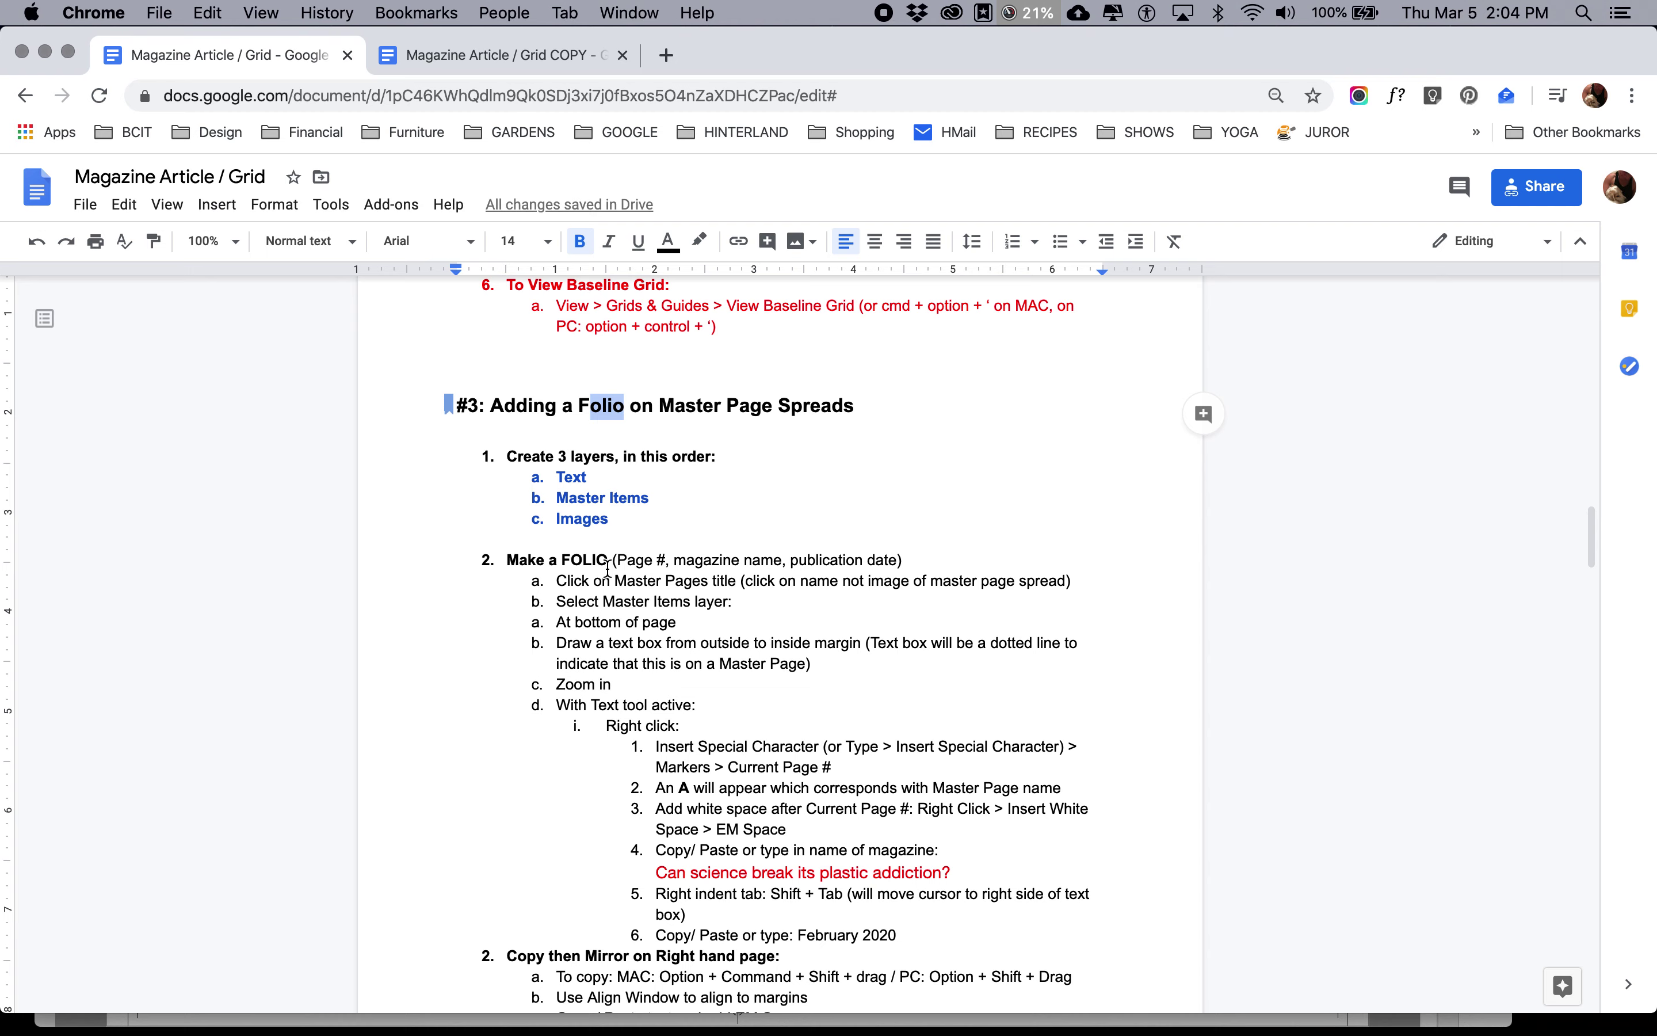
Switch back to InDesign and rename Layer 1 as Text.
key(super+Tab)
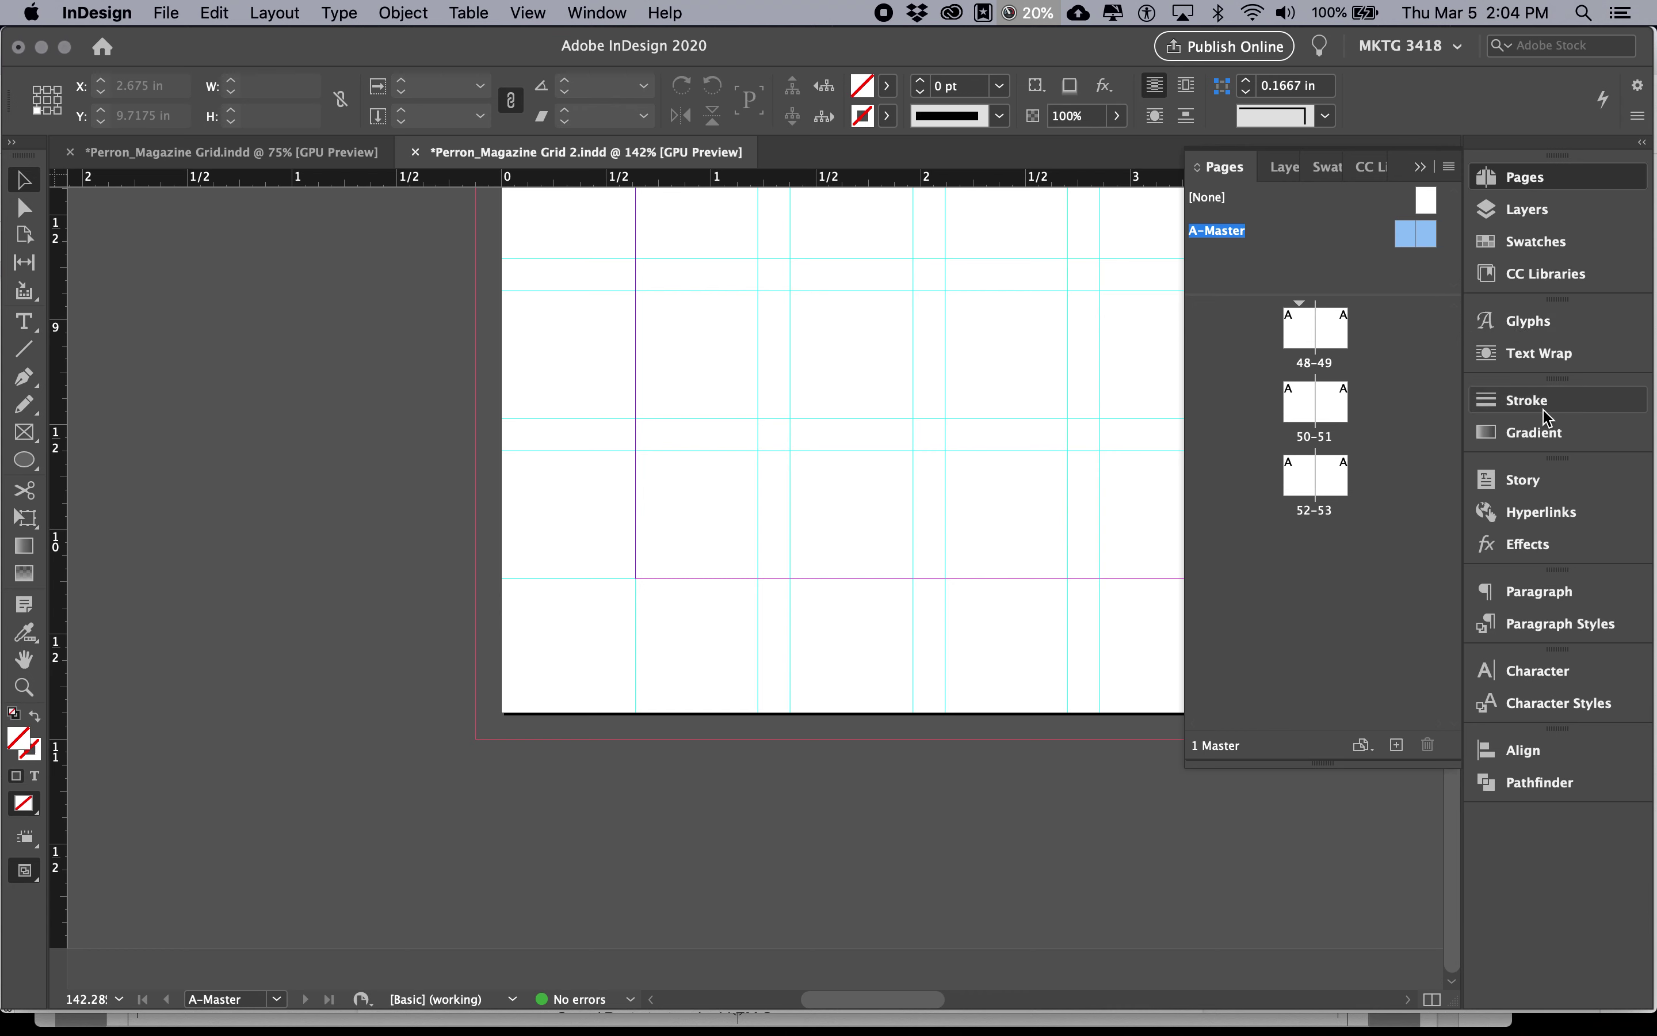
click(1515, 214)
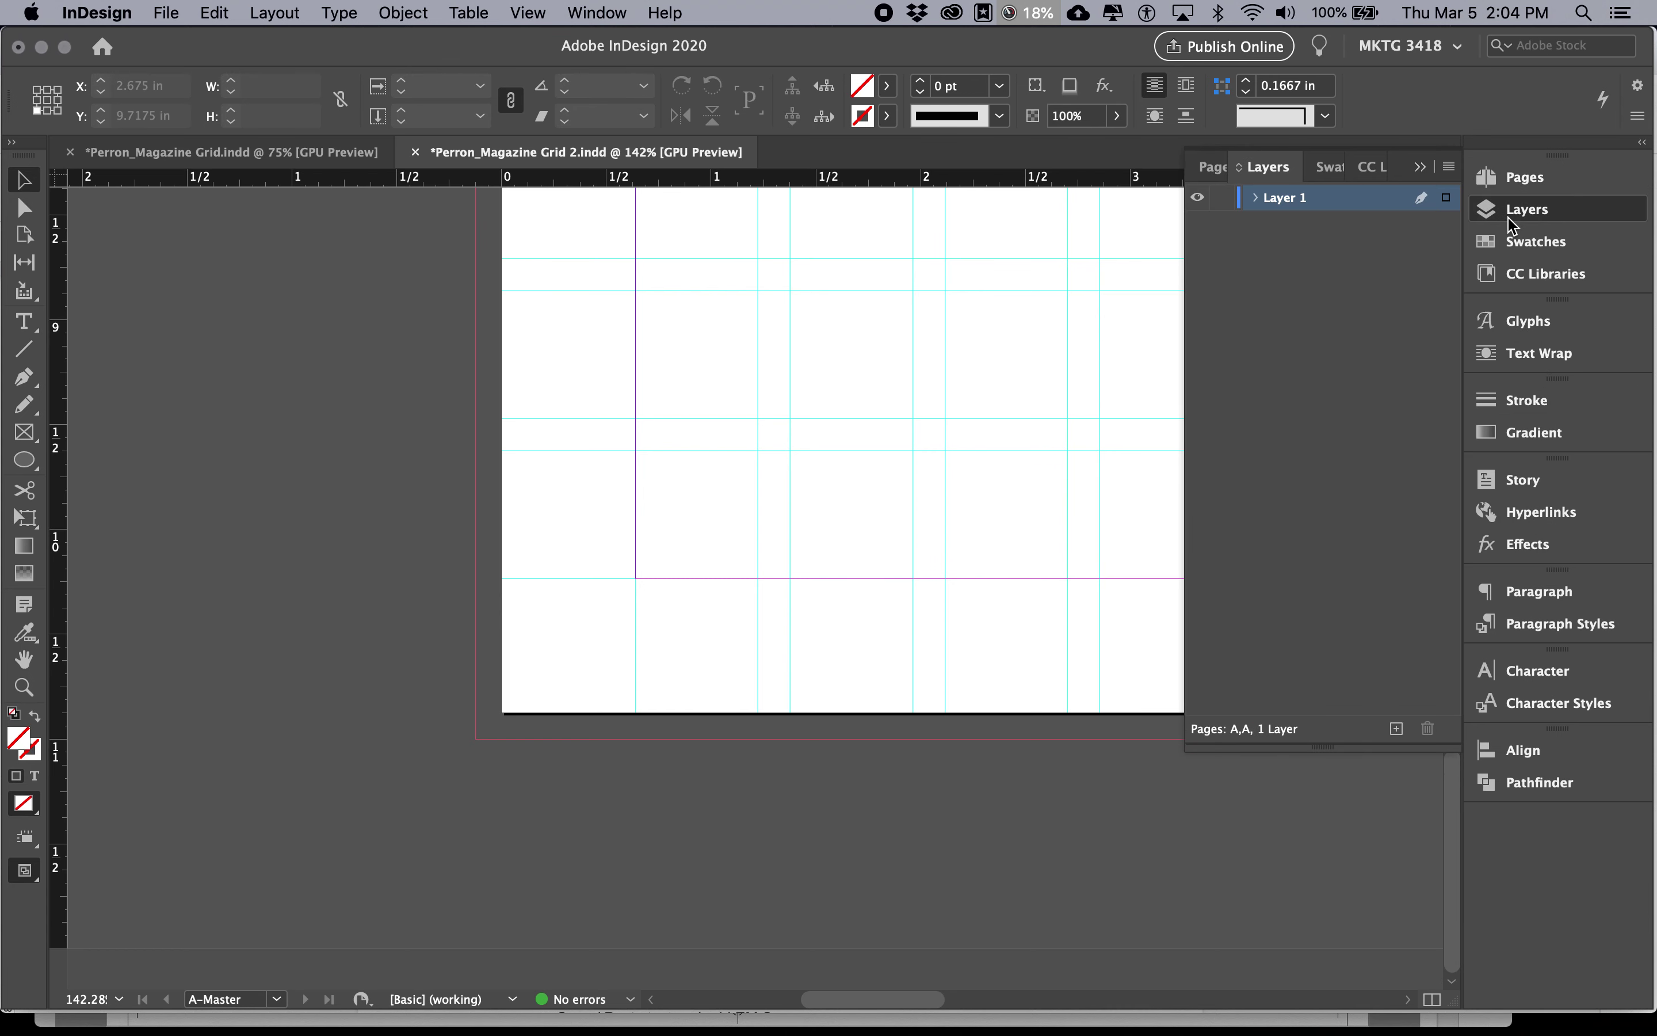
double_click(1290, 206)
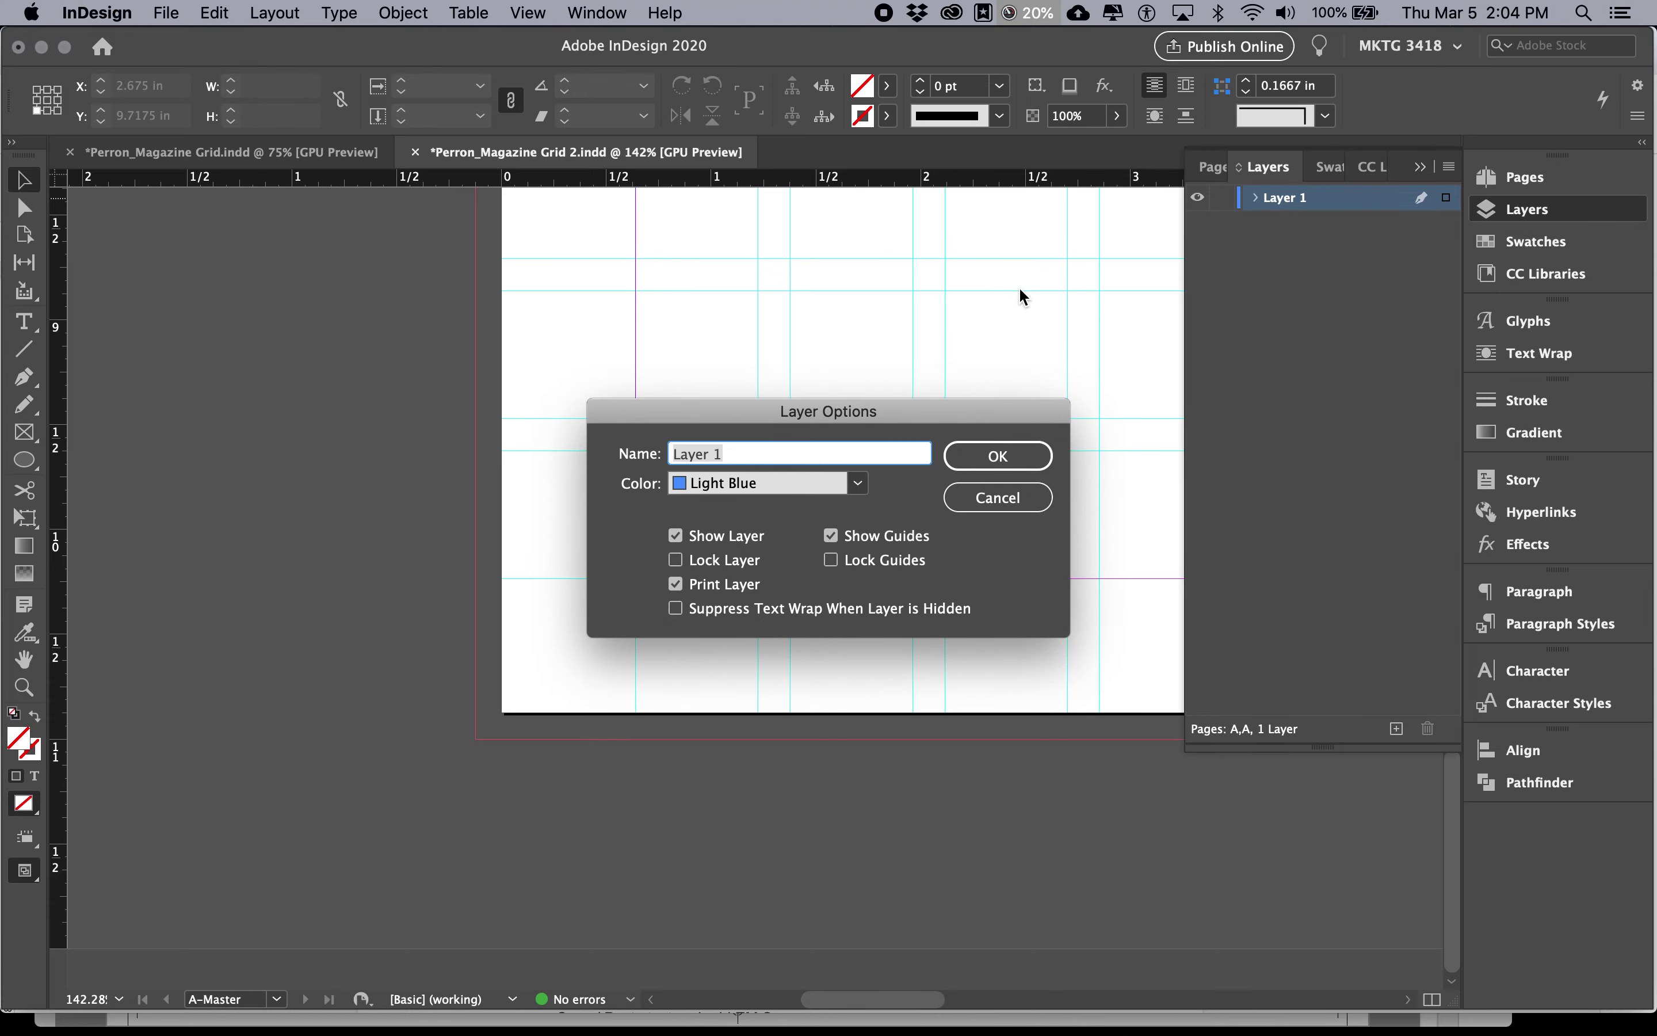
key(super+Tab)
click(573, 475)
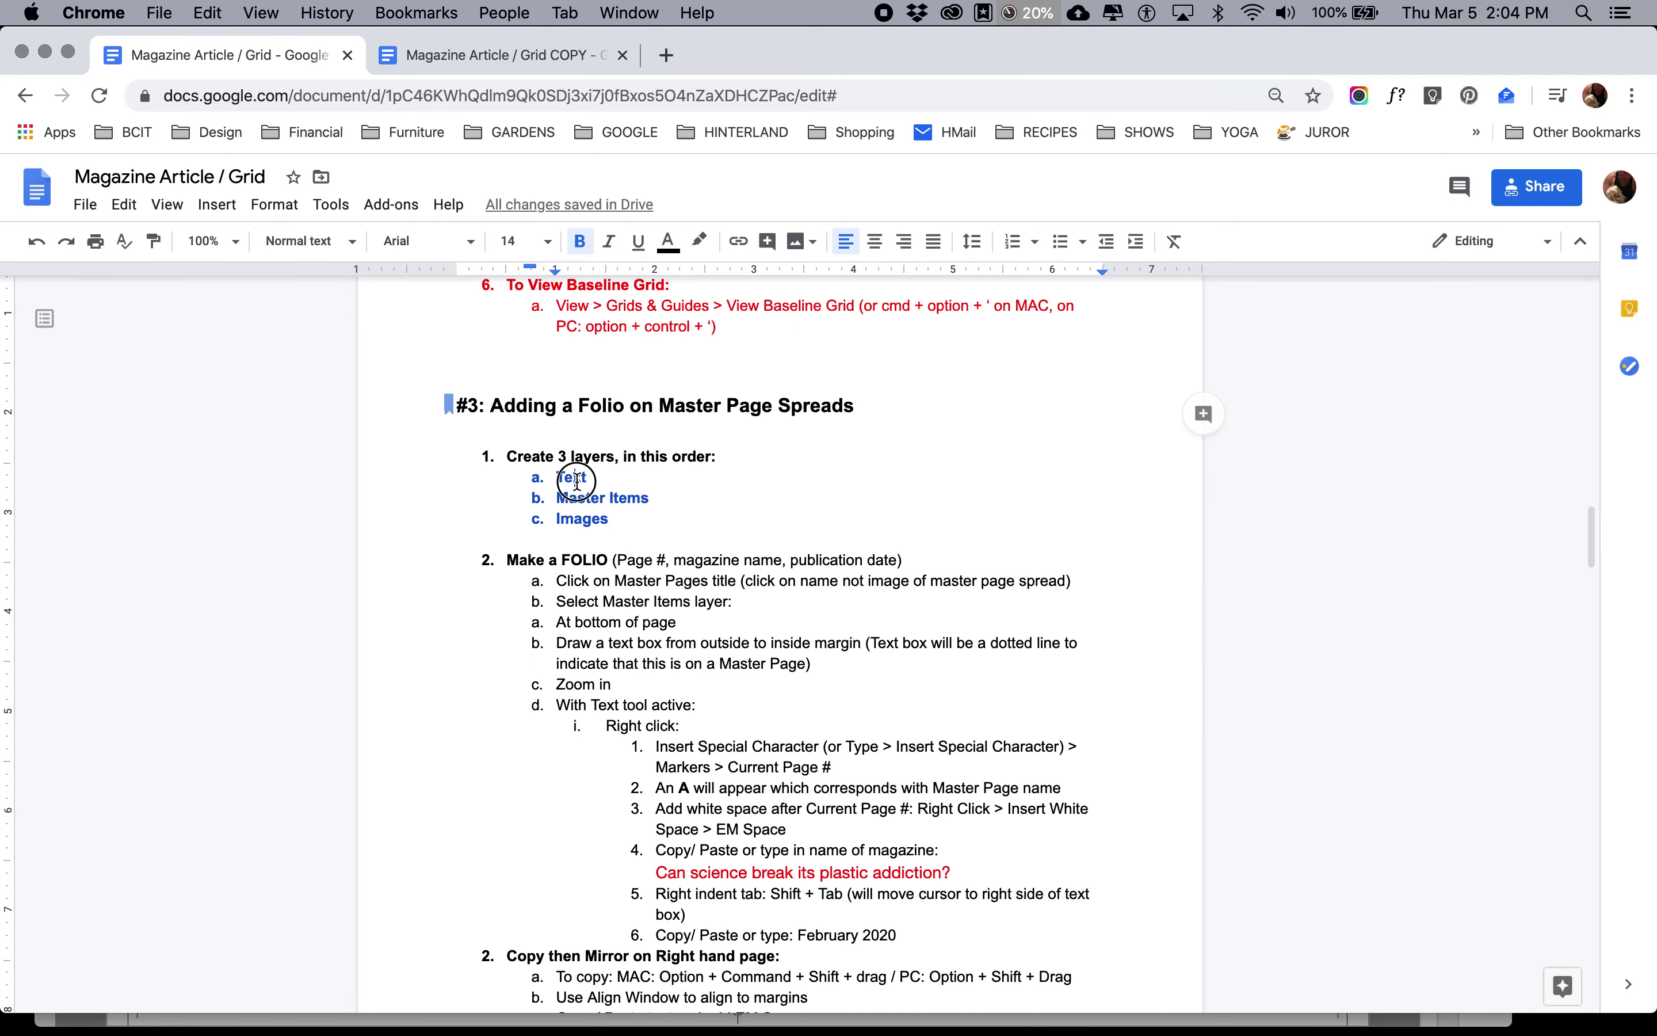
key(super+Tab)
text(grid, margins and baseline grid)
key(super+a)
text(Te)
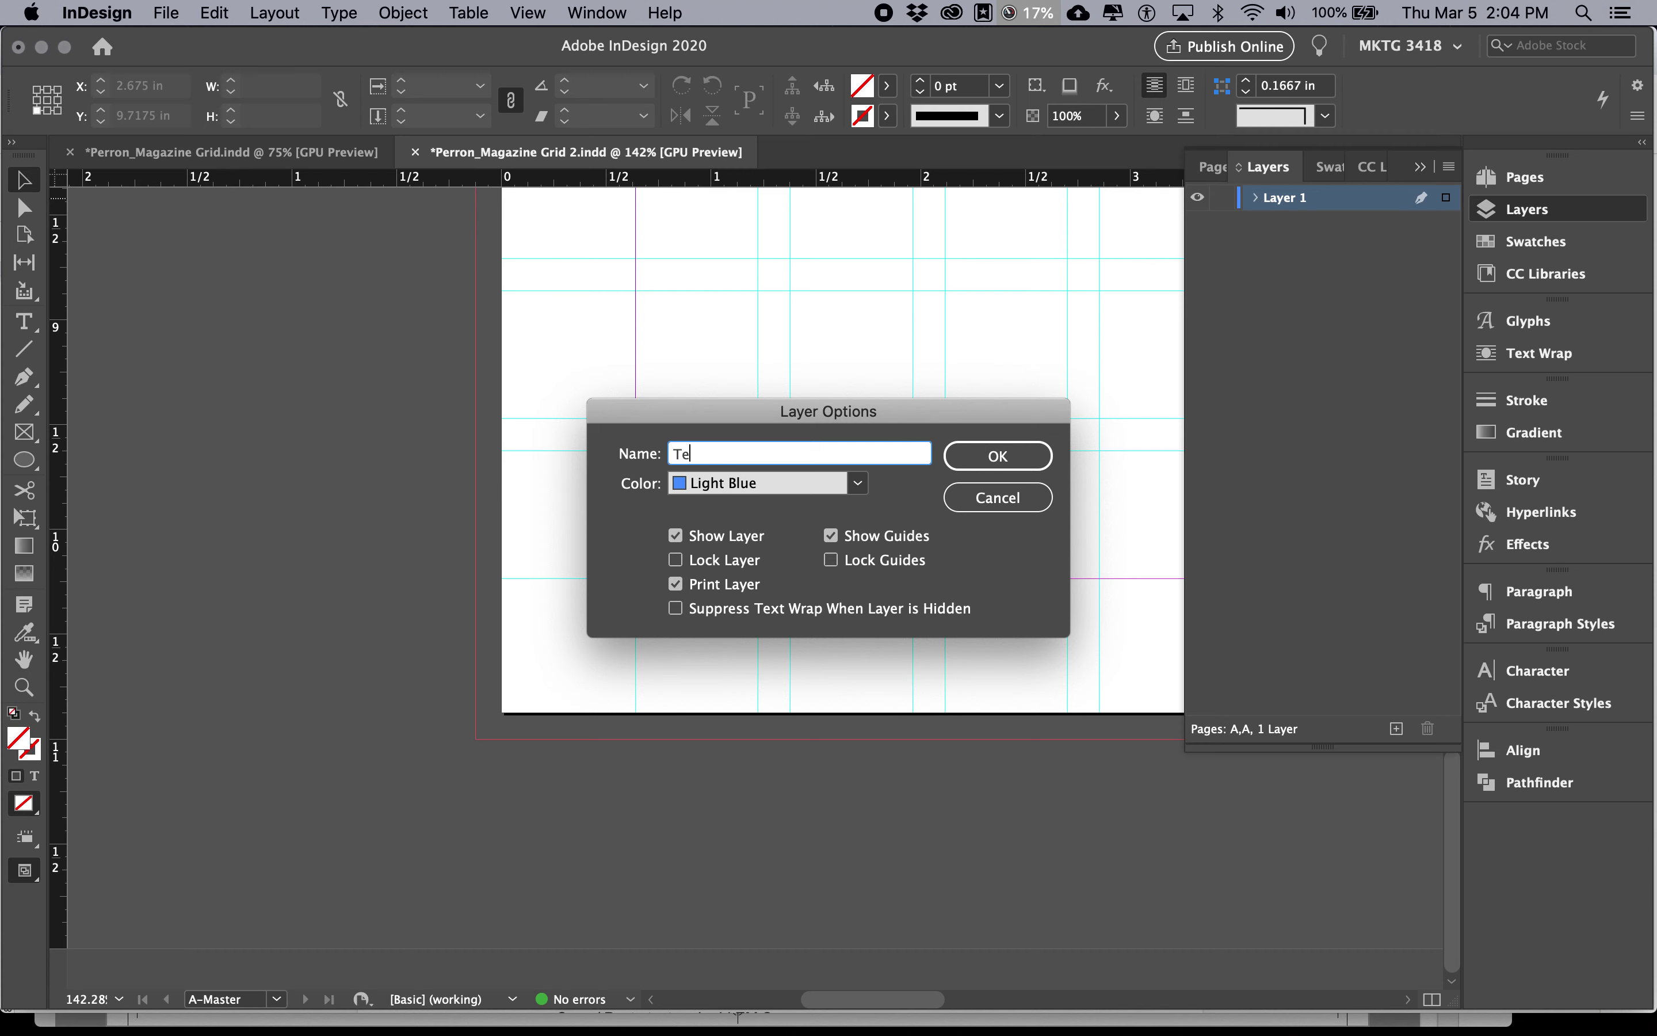
text(xt)
key(Return)
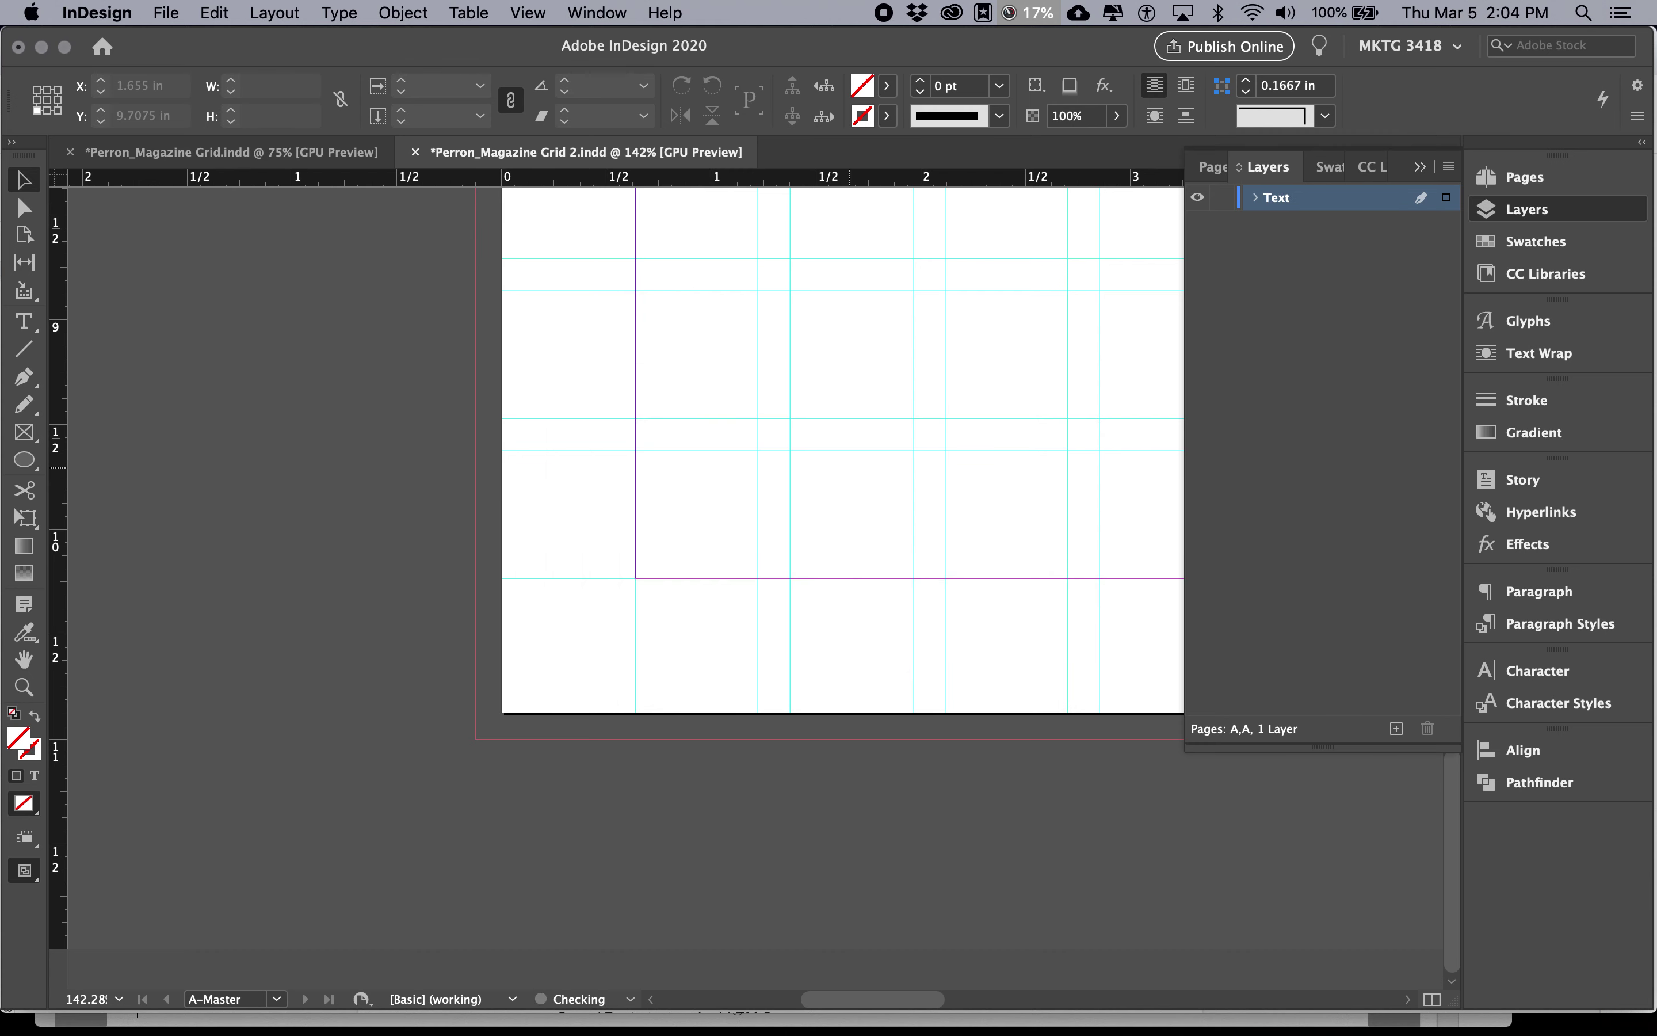
Add a second layer and name it Master Items, copying the name from the Google Docs instructions.
click(1394, 728)
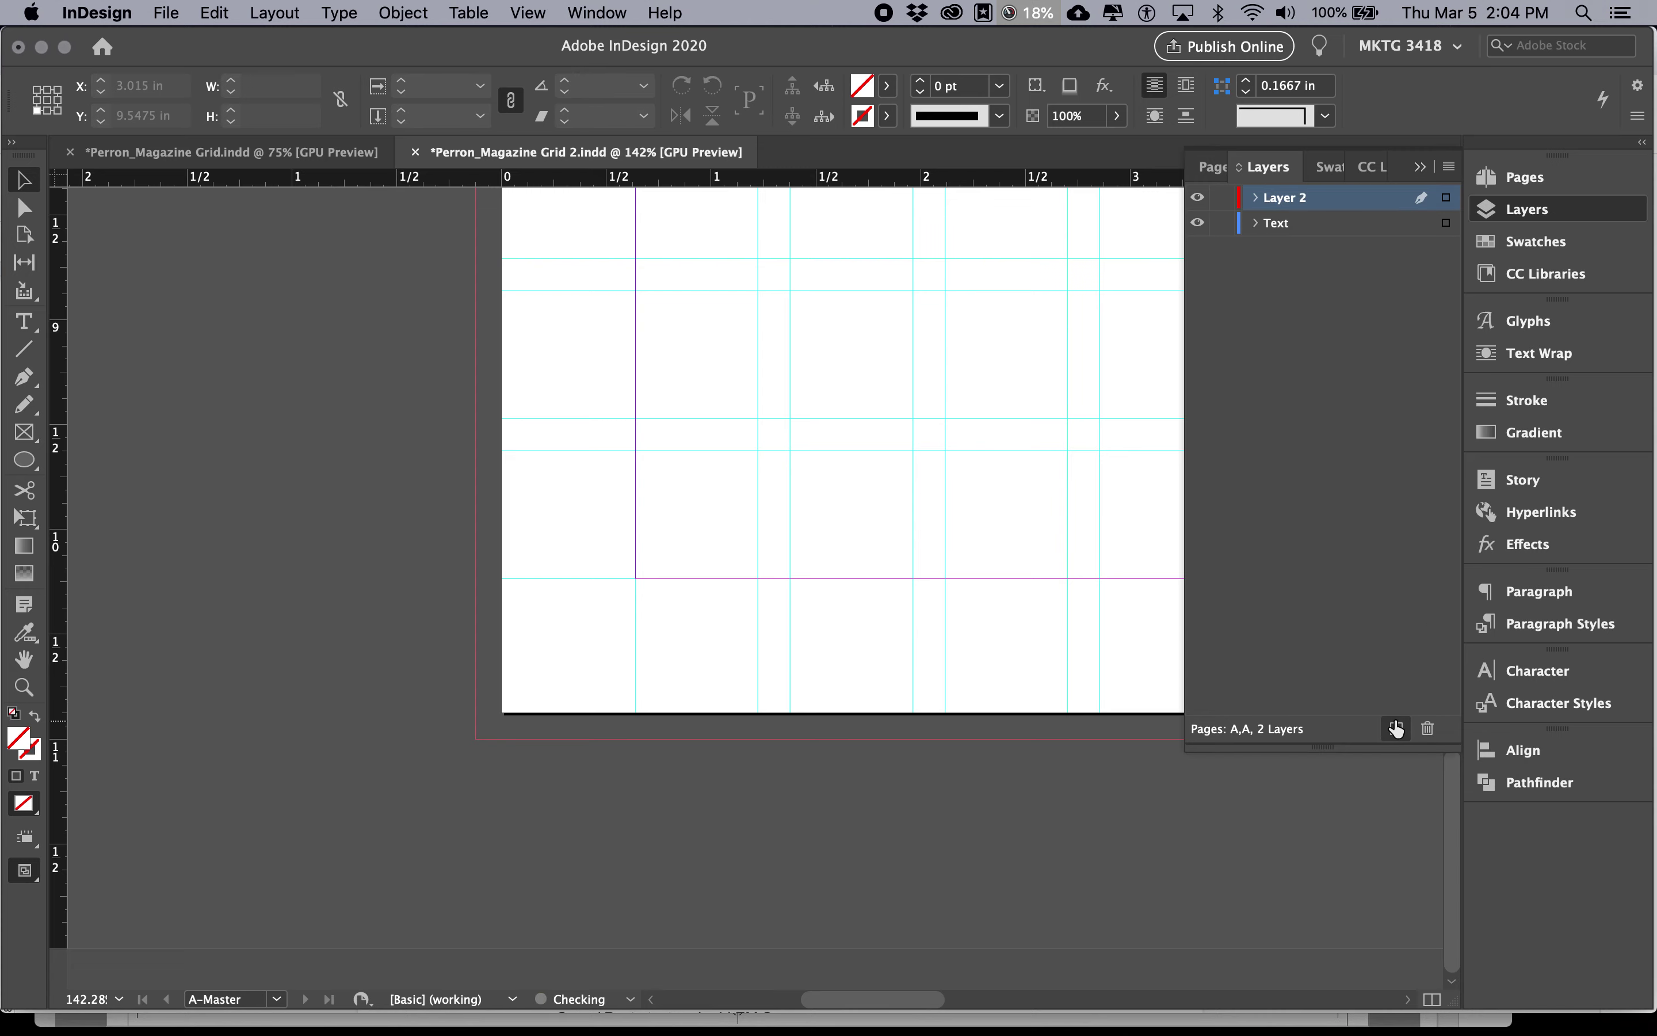
key(super+Tab)
drag(647, 503, 548, 499)
key(super+c)
key(super+Tab)
double_click(1287, 199)
key(super+v)
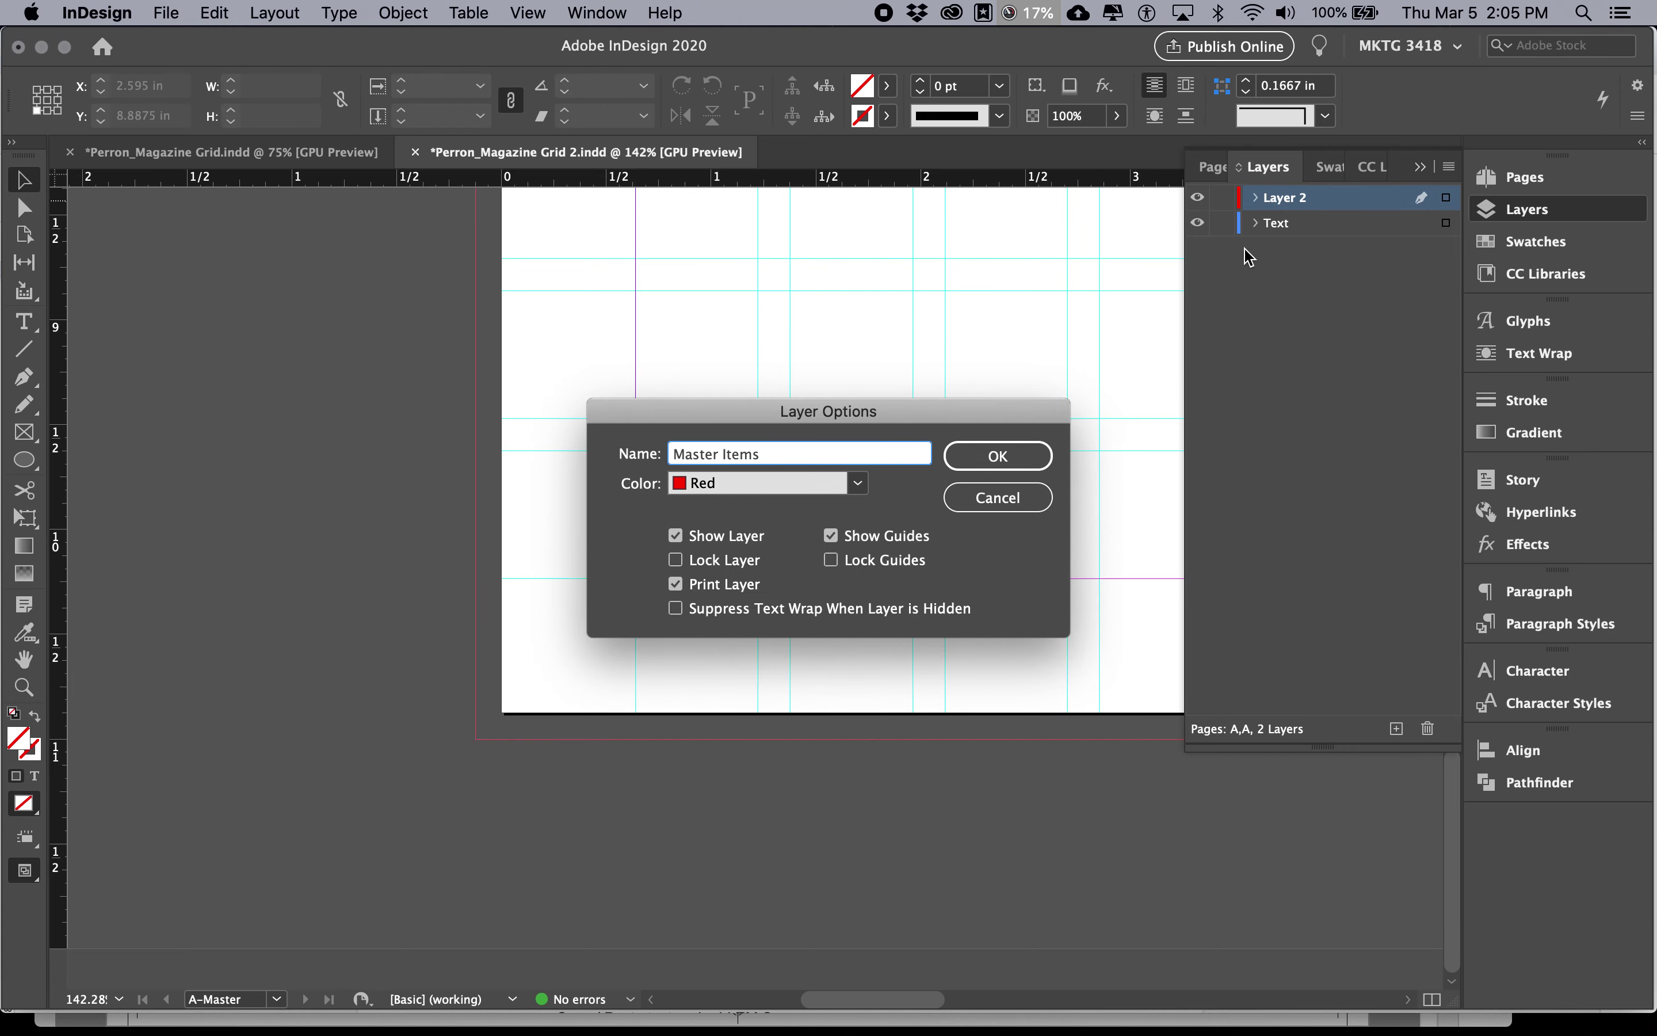
click(1024, 448)
Add a third layer and name it Images, as listed in the Google Docs instructions.
key(super+Tab)
drag(611, 518, 555, 518)
key(super+c)
key(super+Tab)
click(1396, 728)
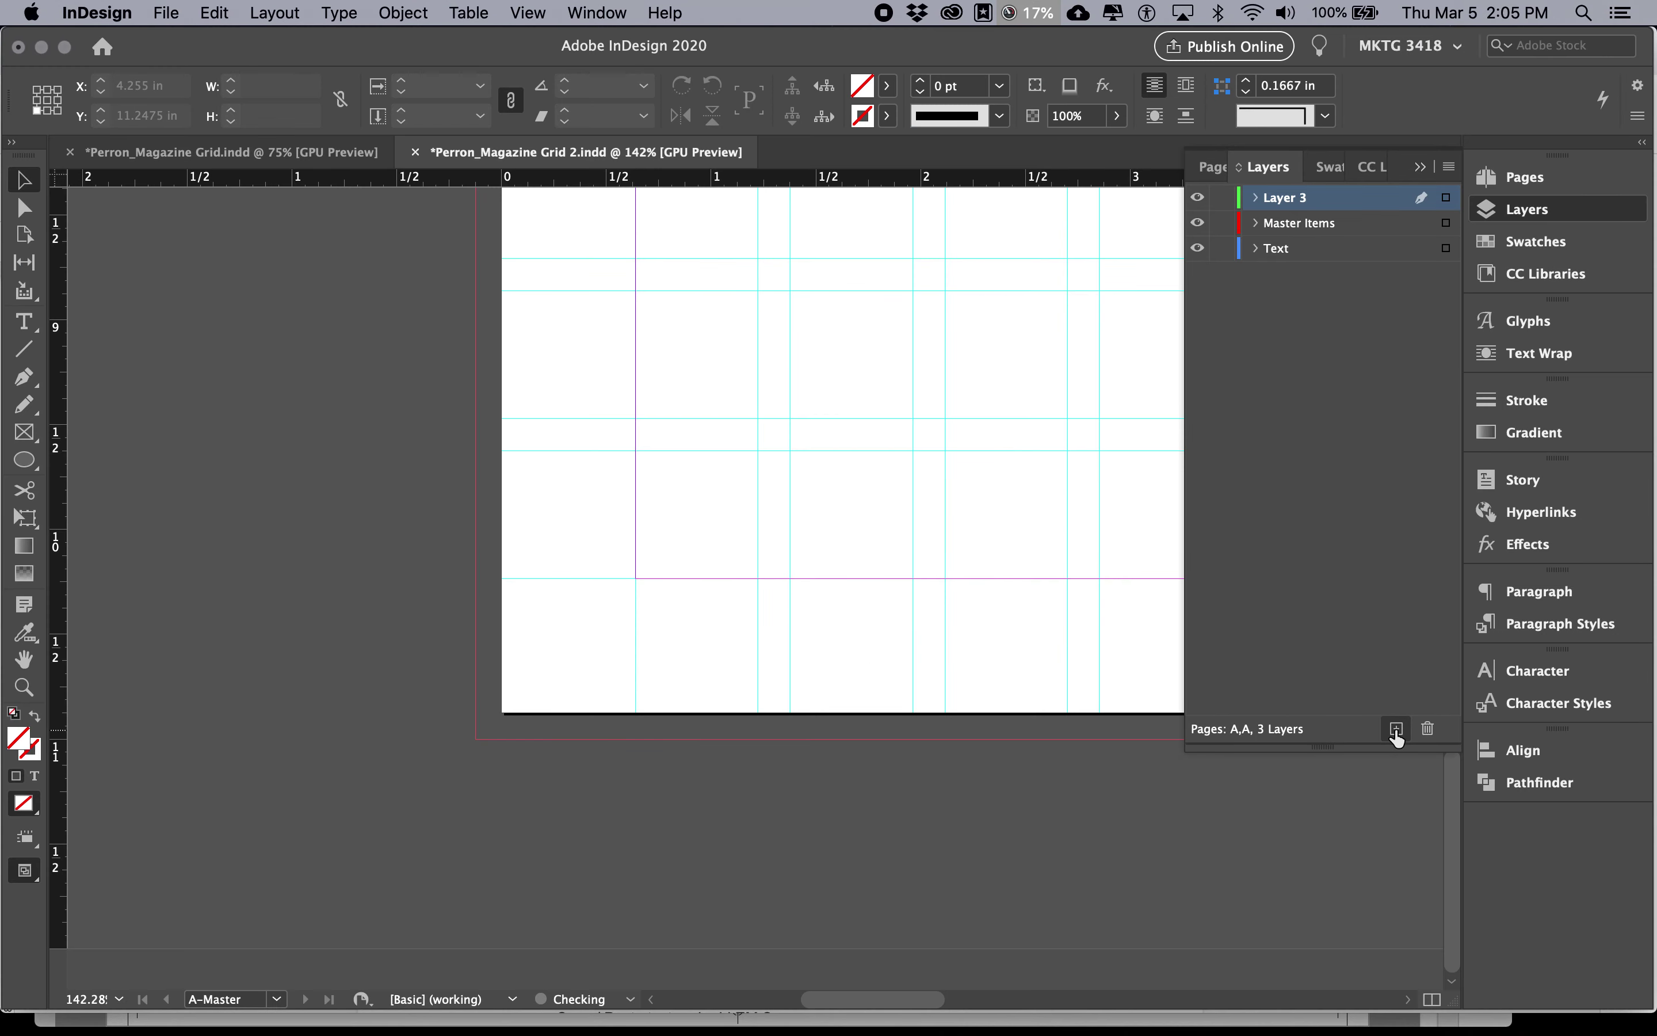
right_click(1344, 204)
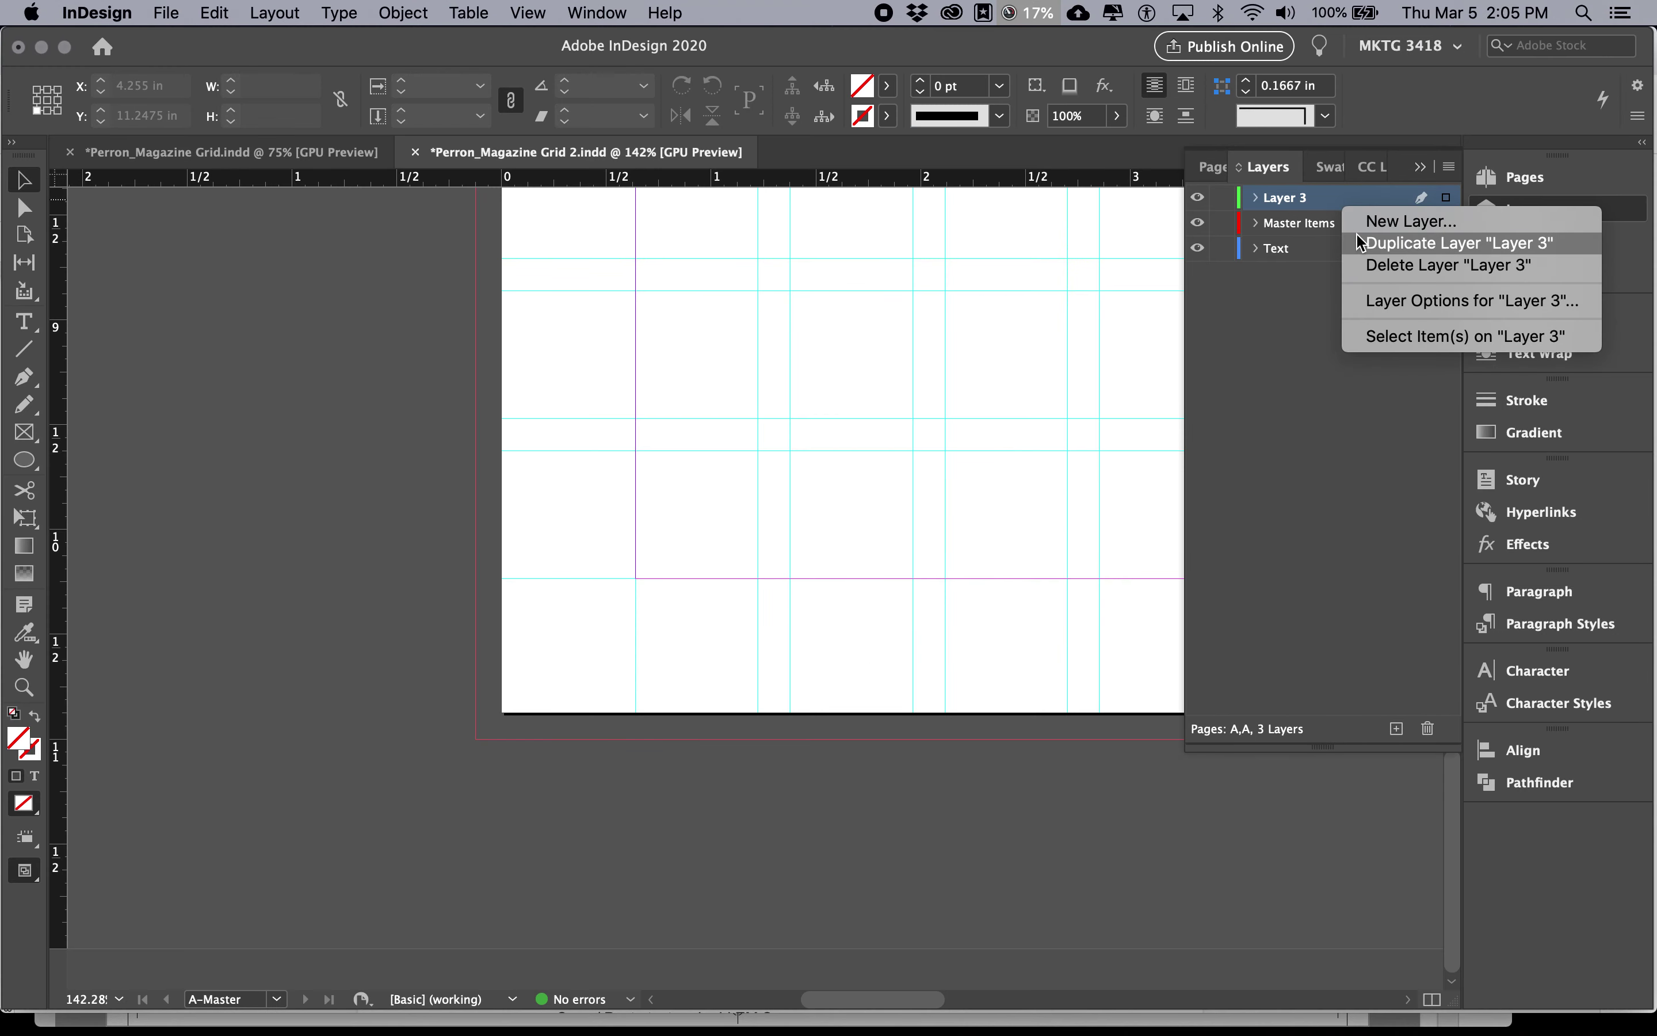
click(1365, 301)
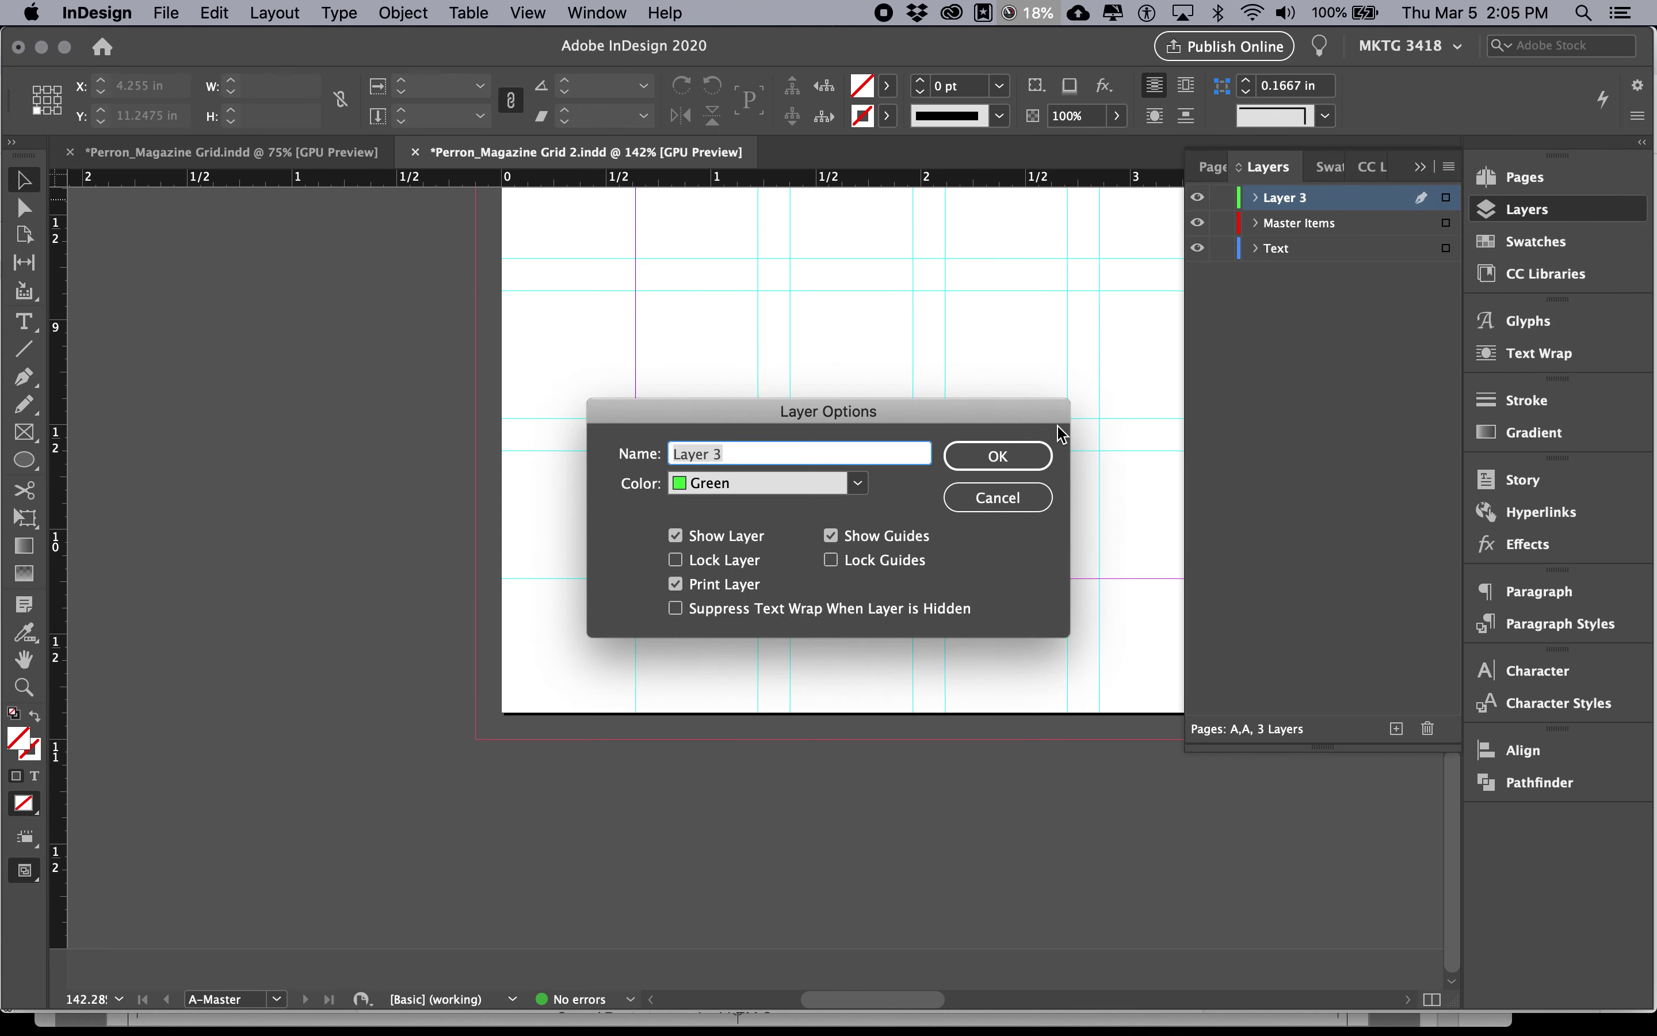
click(1003, 495)
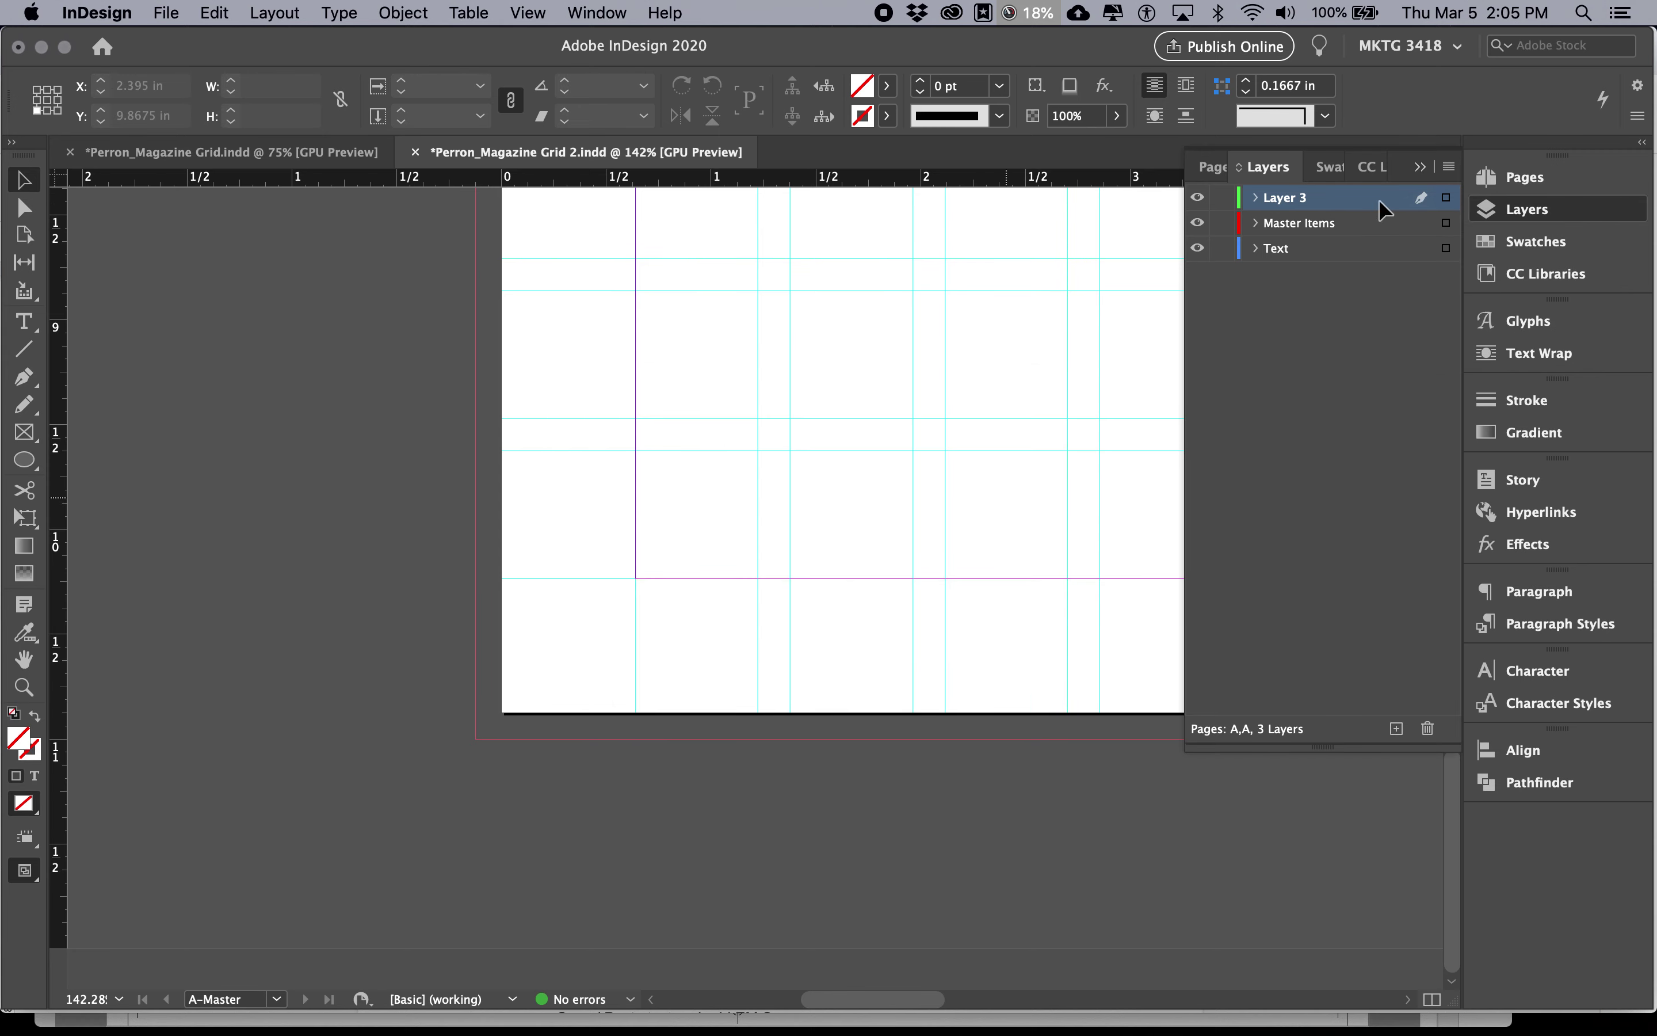
click(1448, 166)
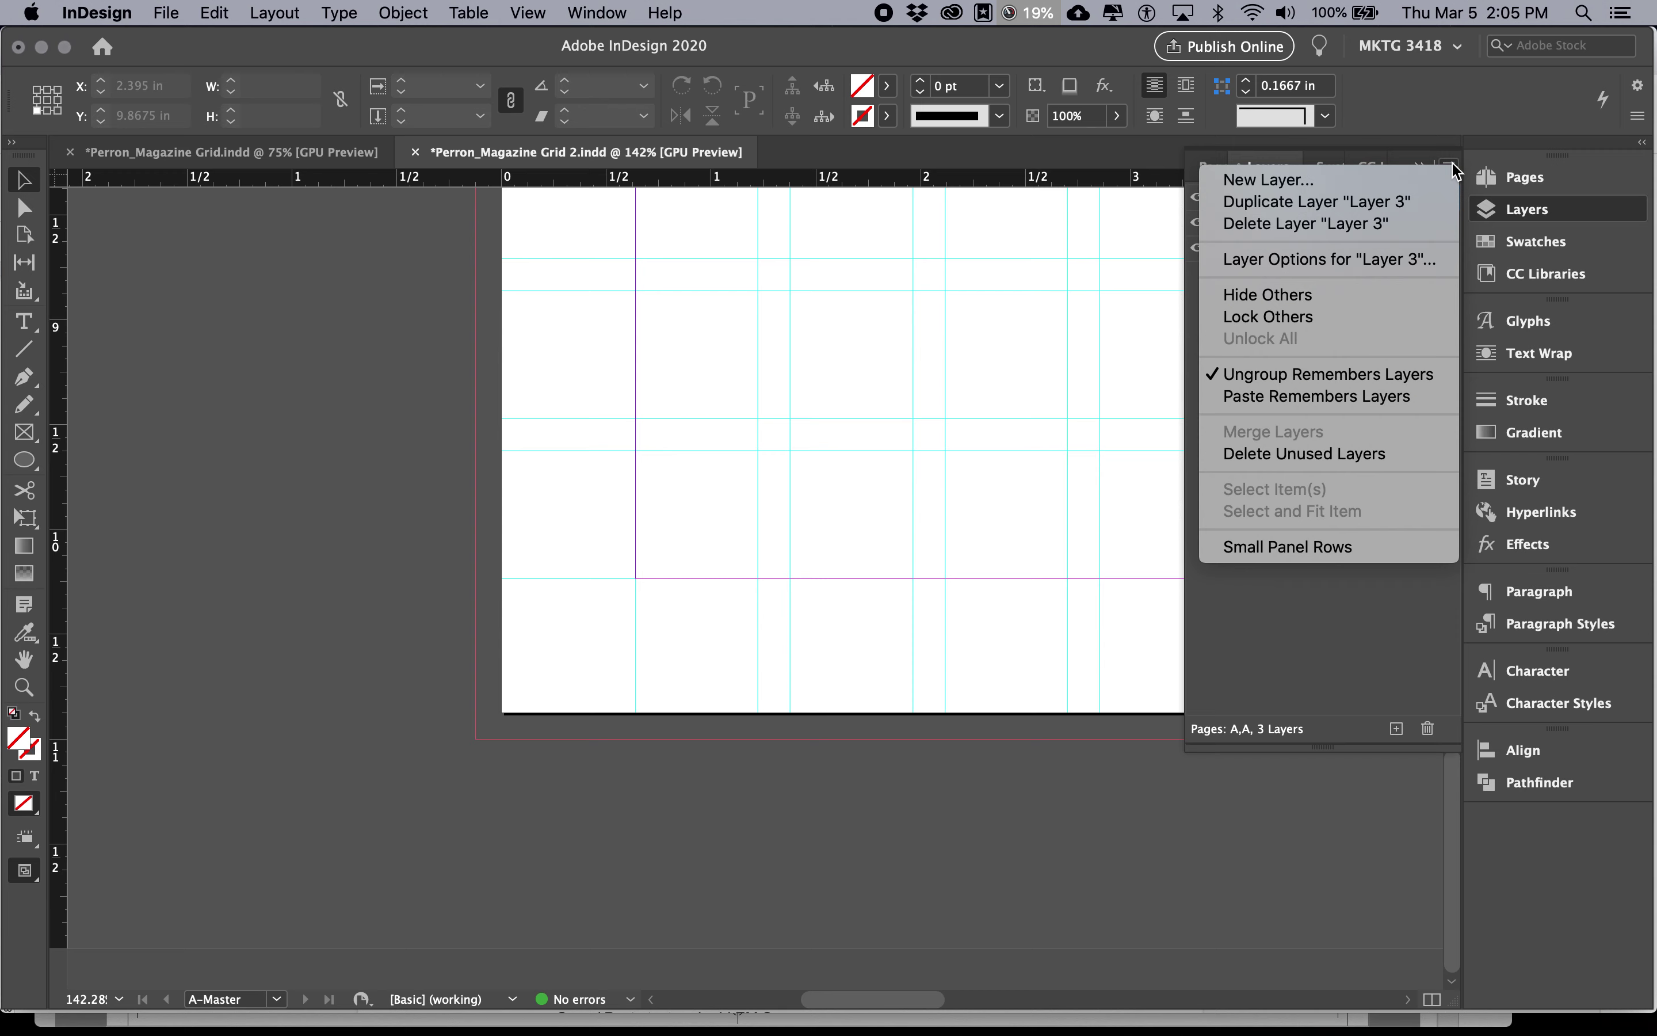
click(1401, 262)
text(Images)
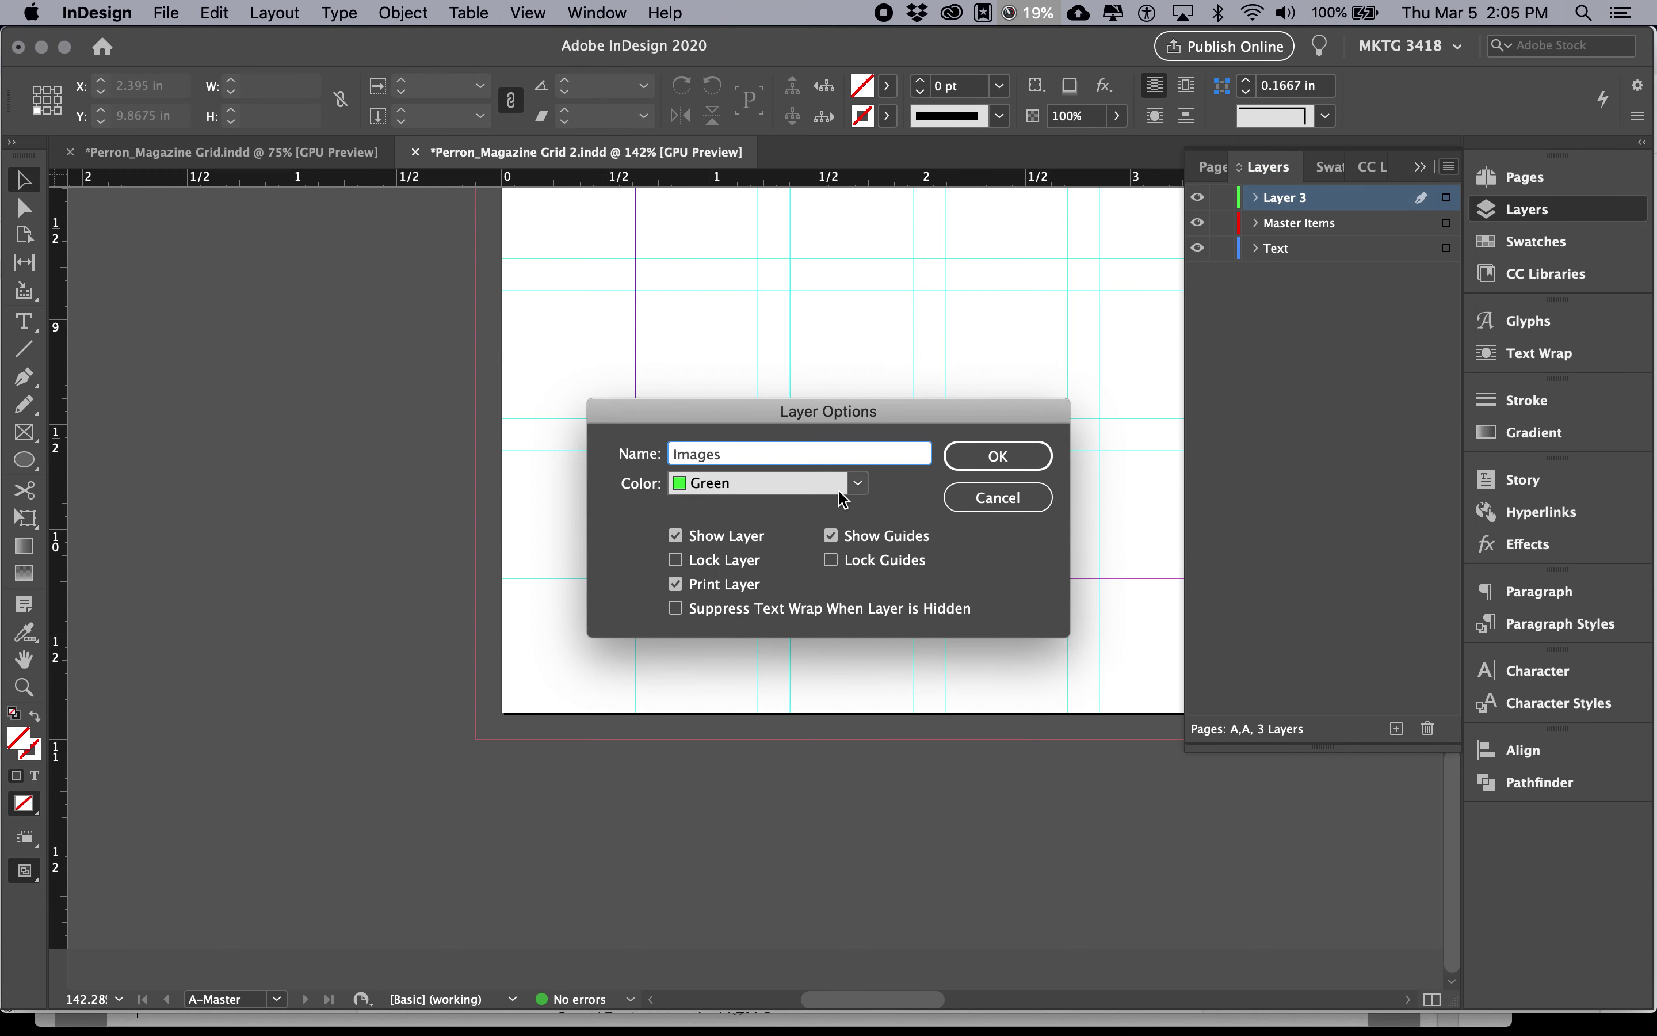
click(993, 463)
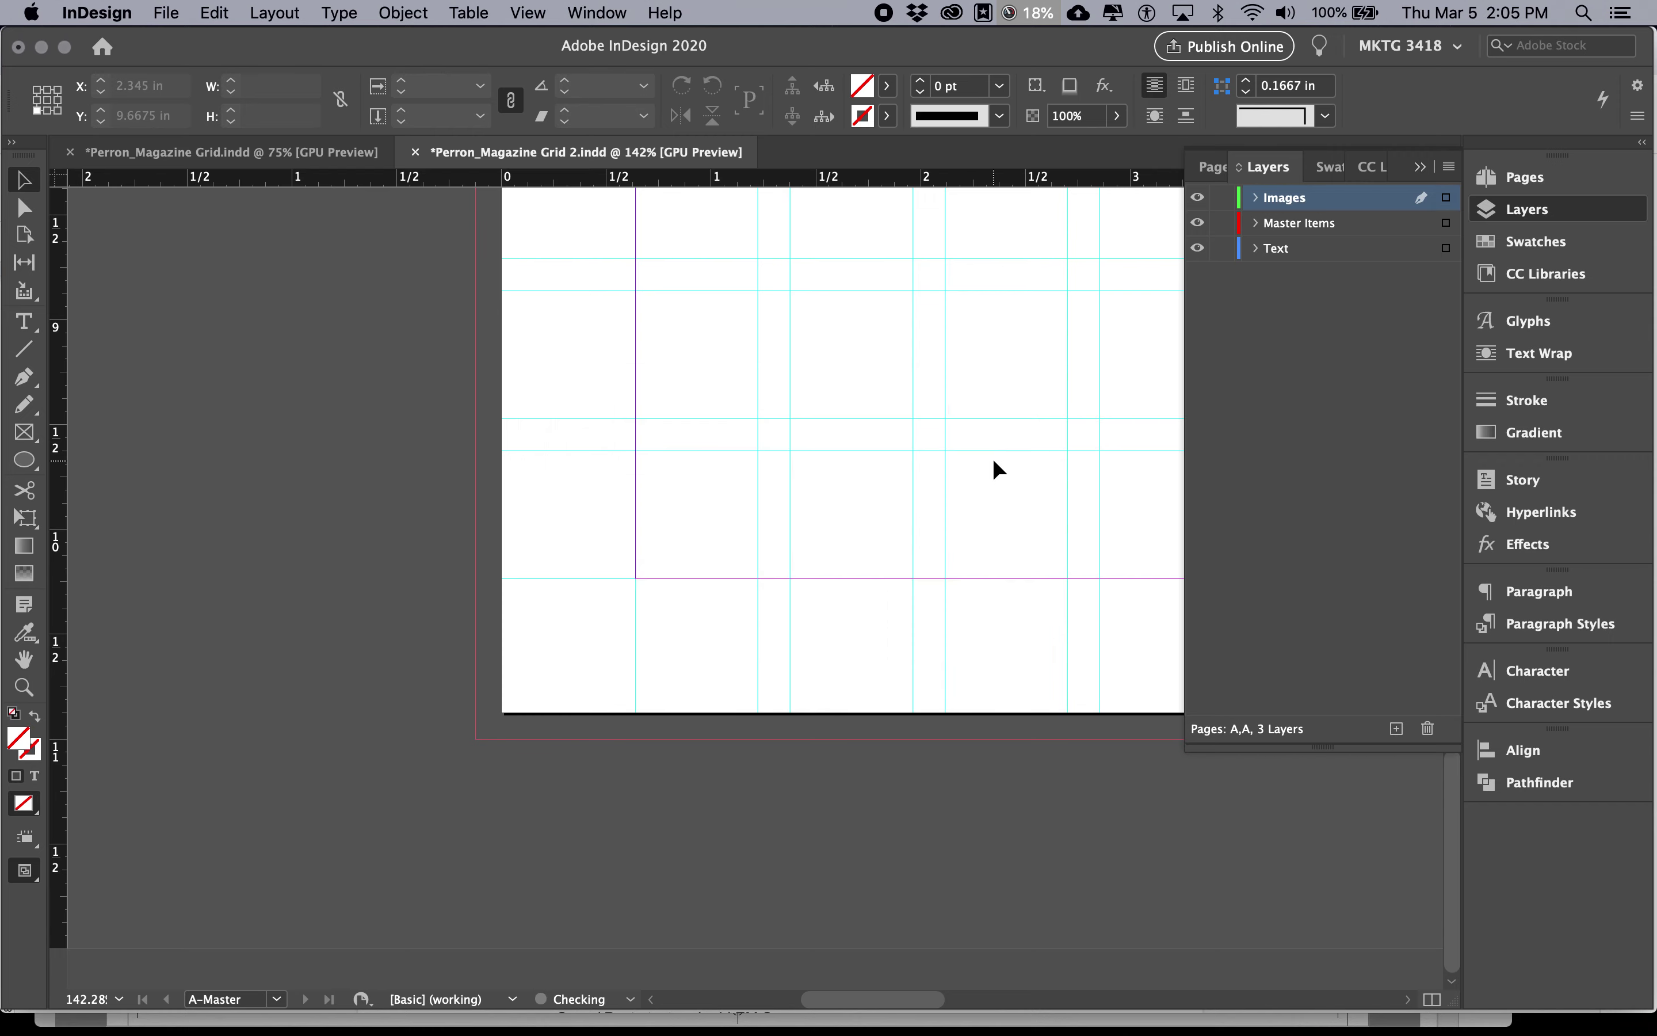
Reorder the layers as listed in the Google Docs instructions: Text first, Master Items second, Images third.
key(super+Tab)
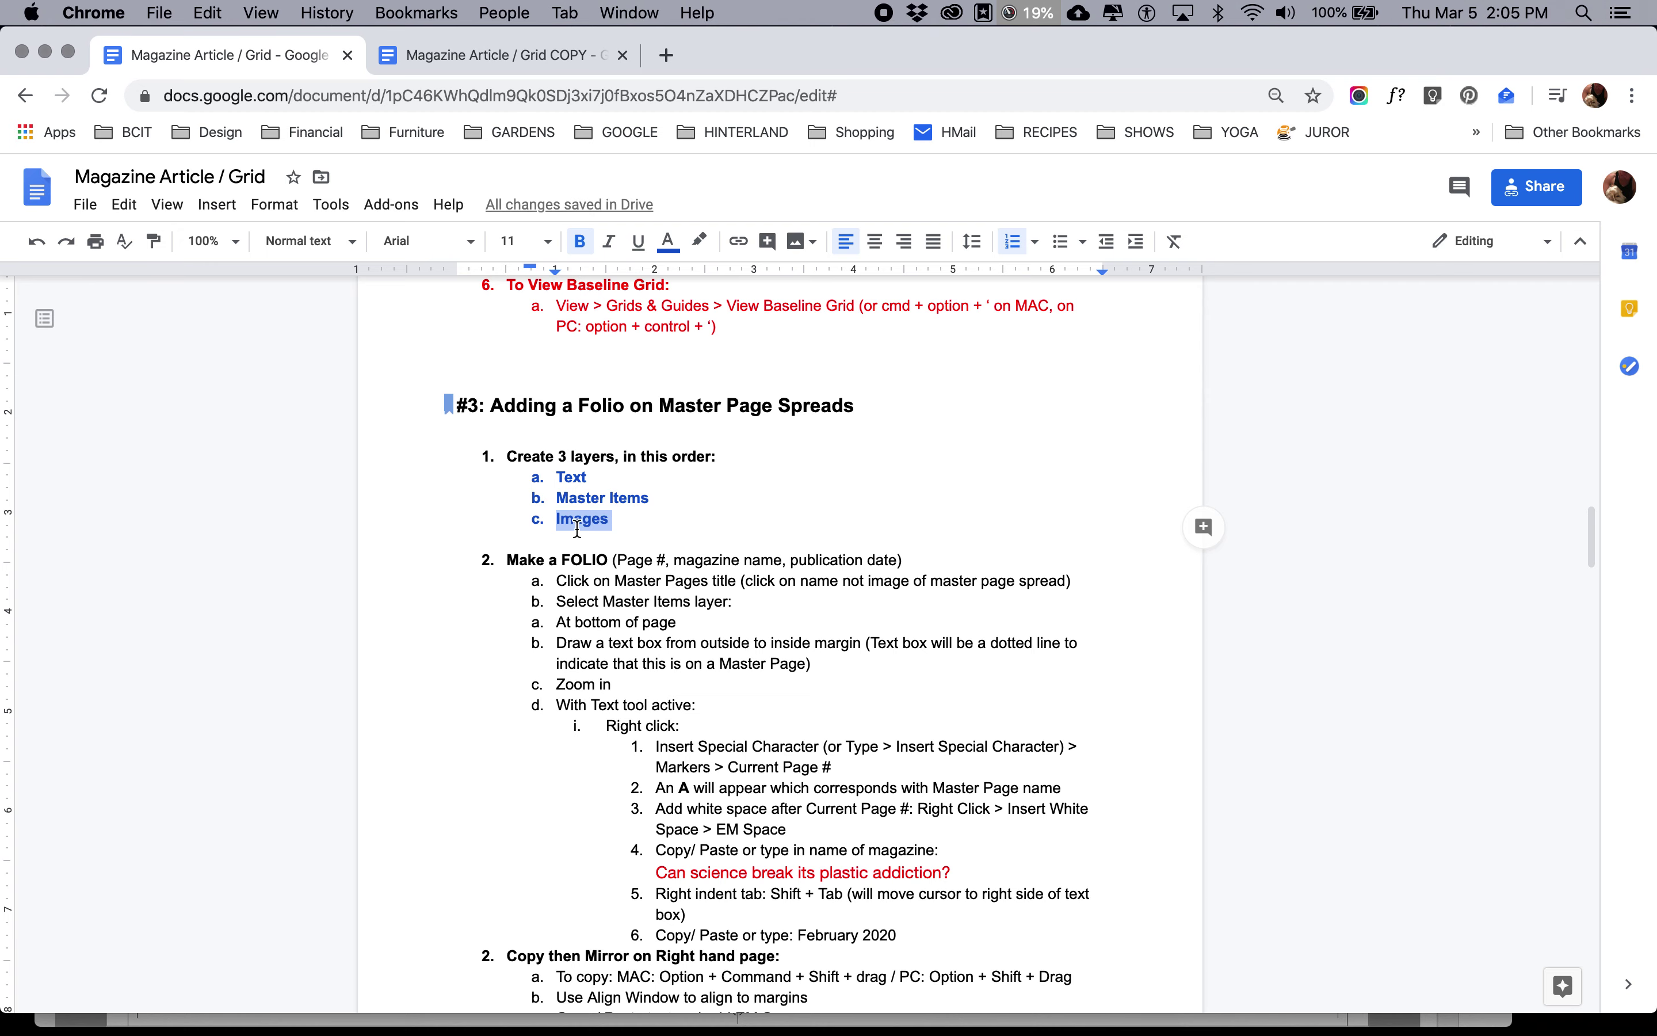
key(super+Tab)
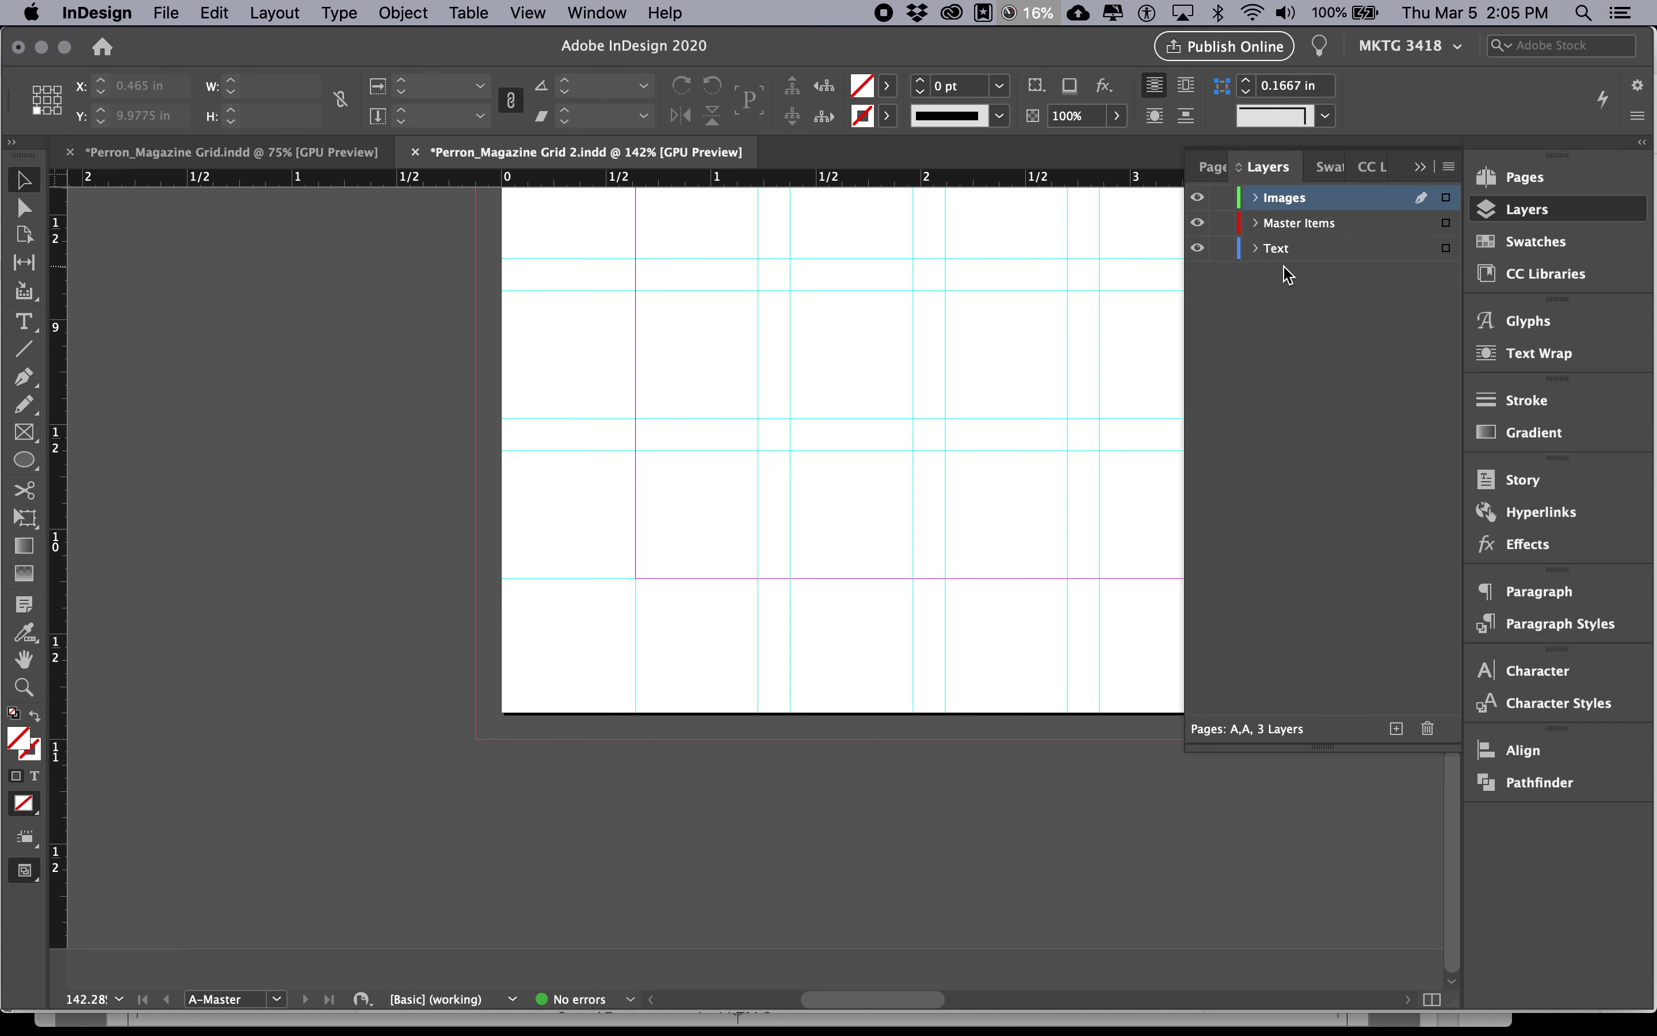
mouse_move(1277, 251)
mouse_down()
mouse_move(1278, 190)
mouse_move(1289, 246)
mouse_move(1288, 226)
mouse_up()
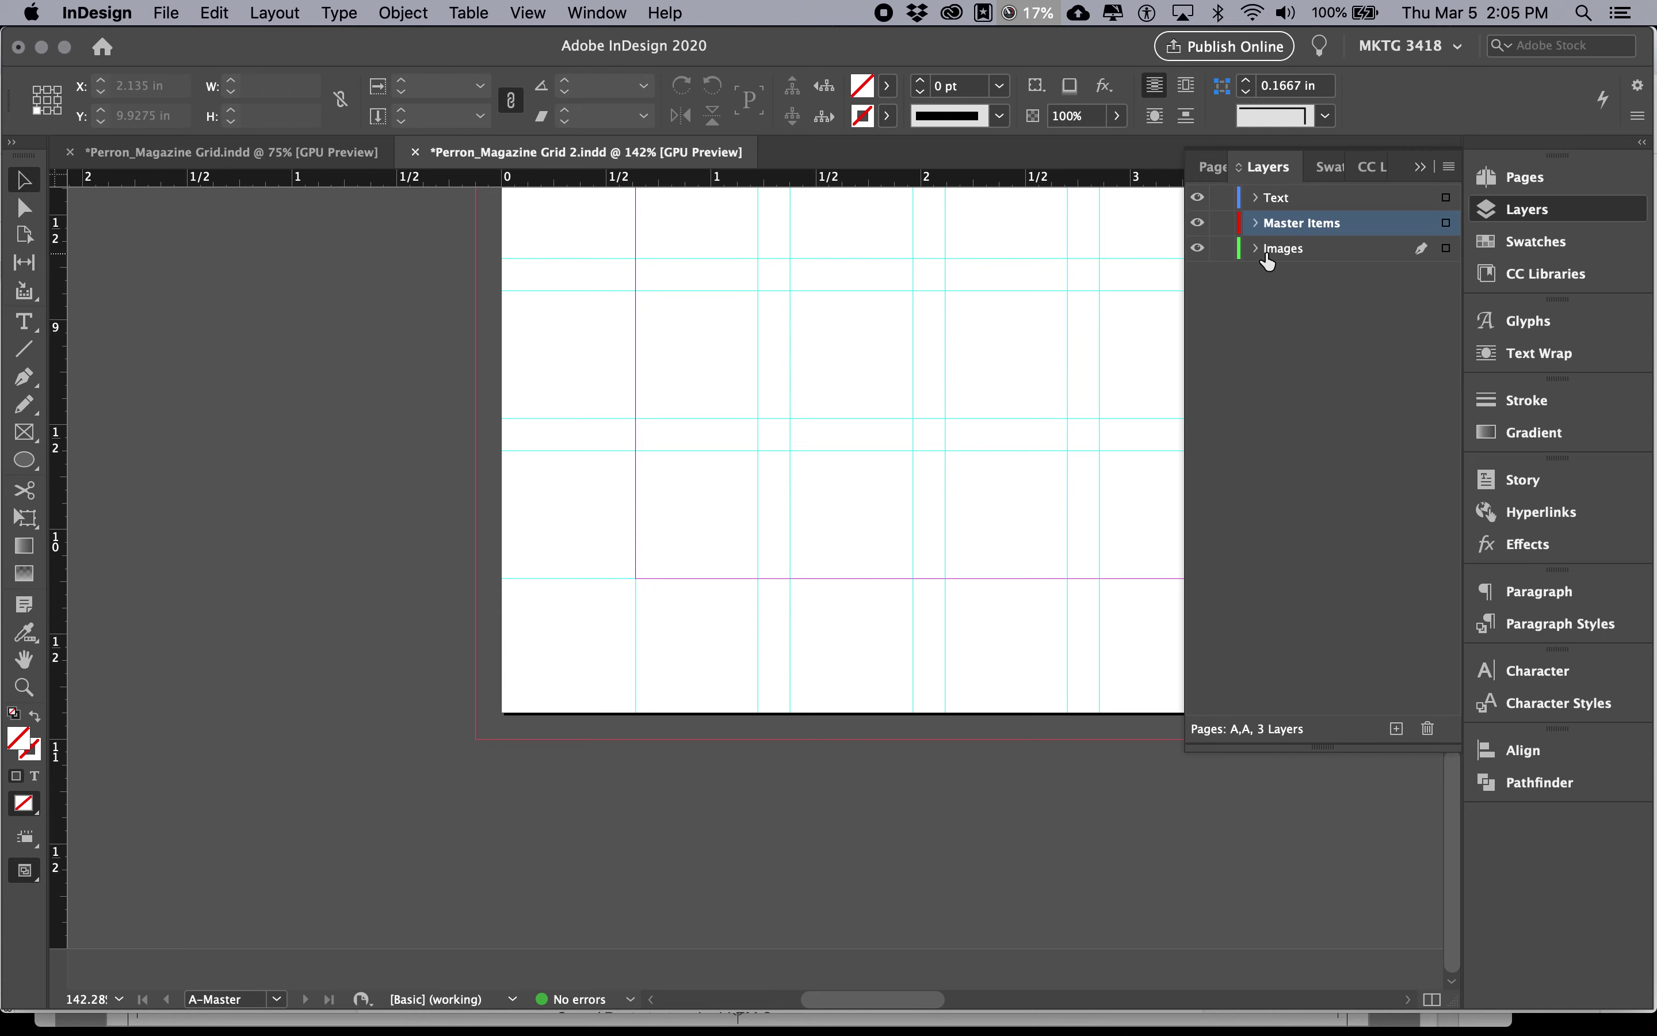
key(super+Tab)
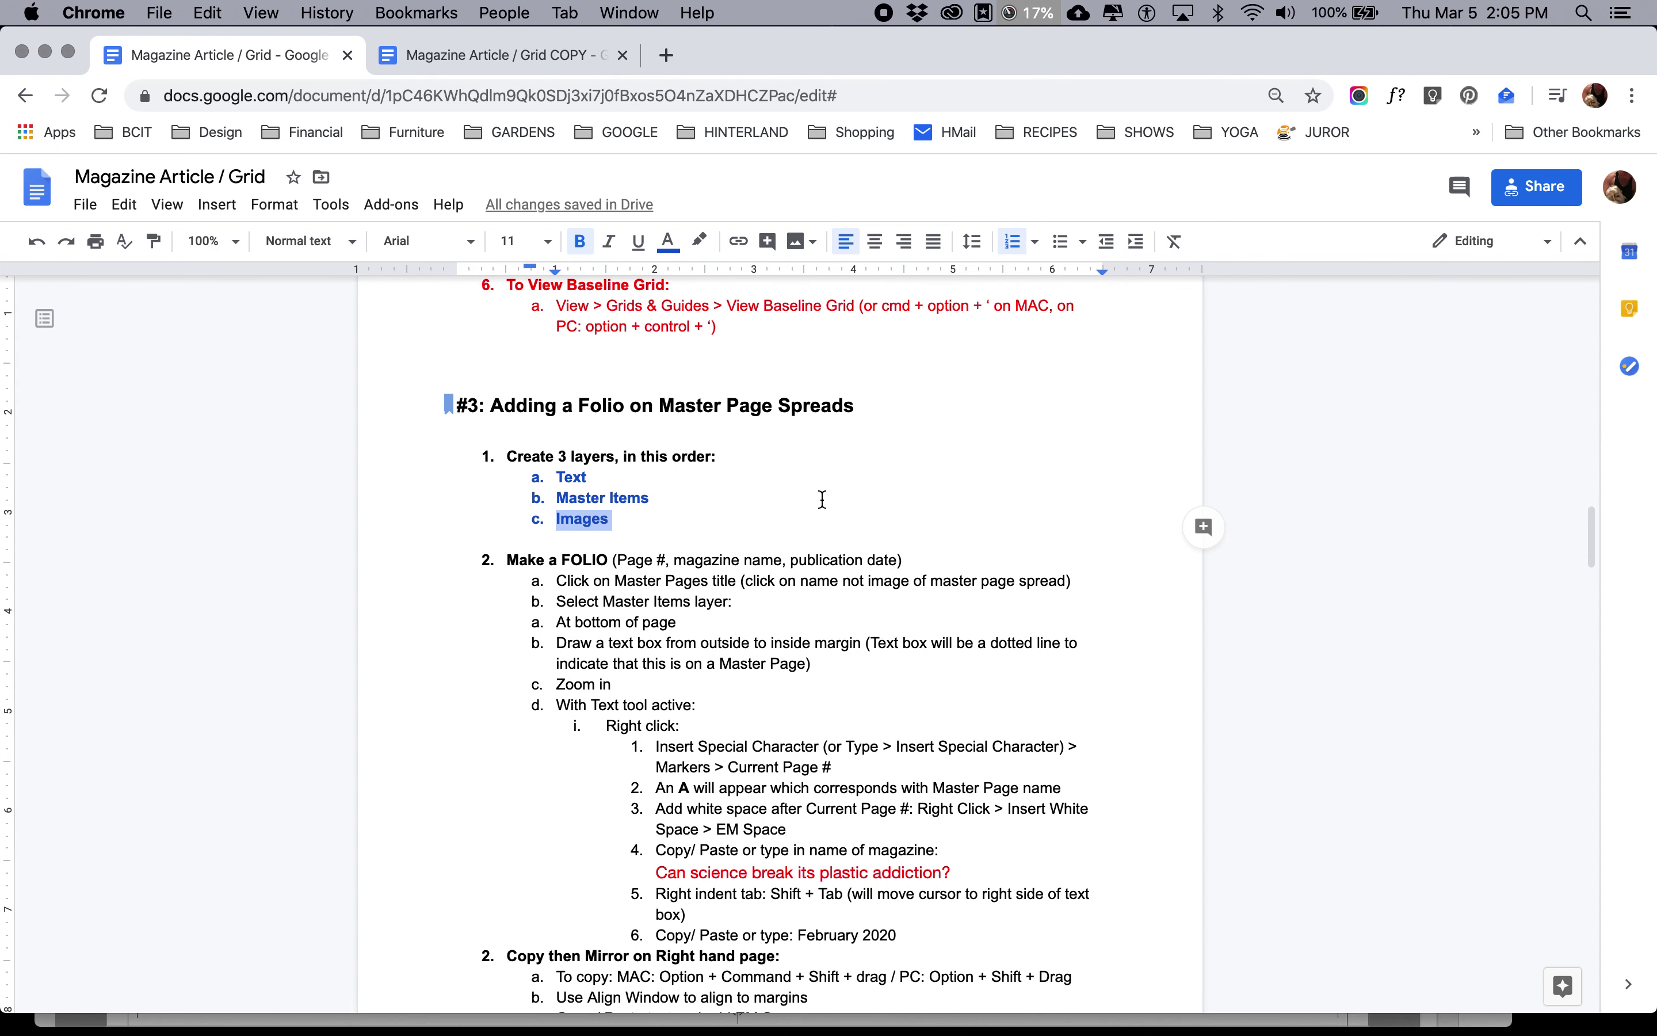
key(super+Tab)
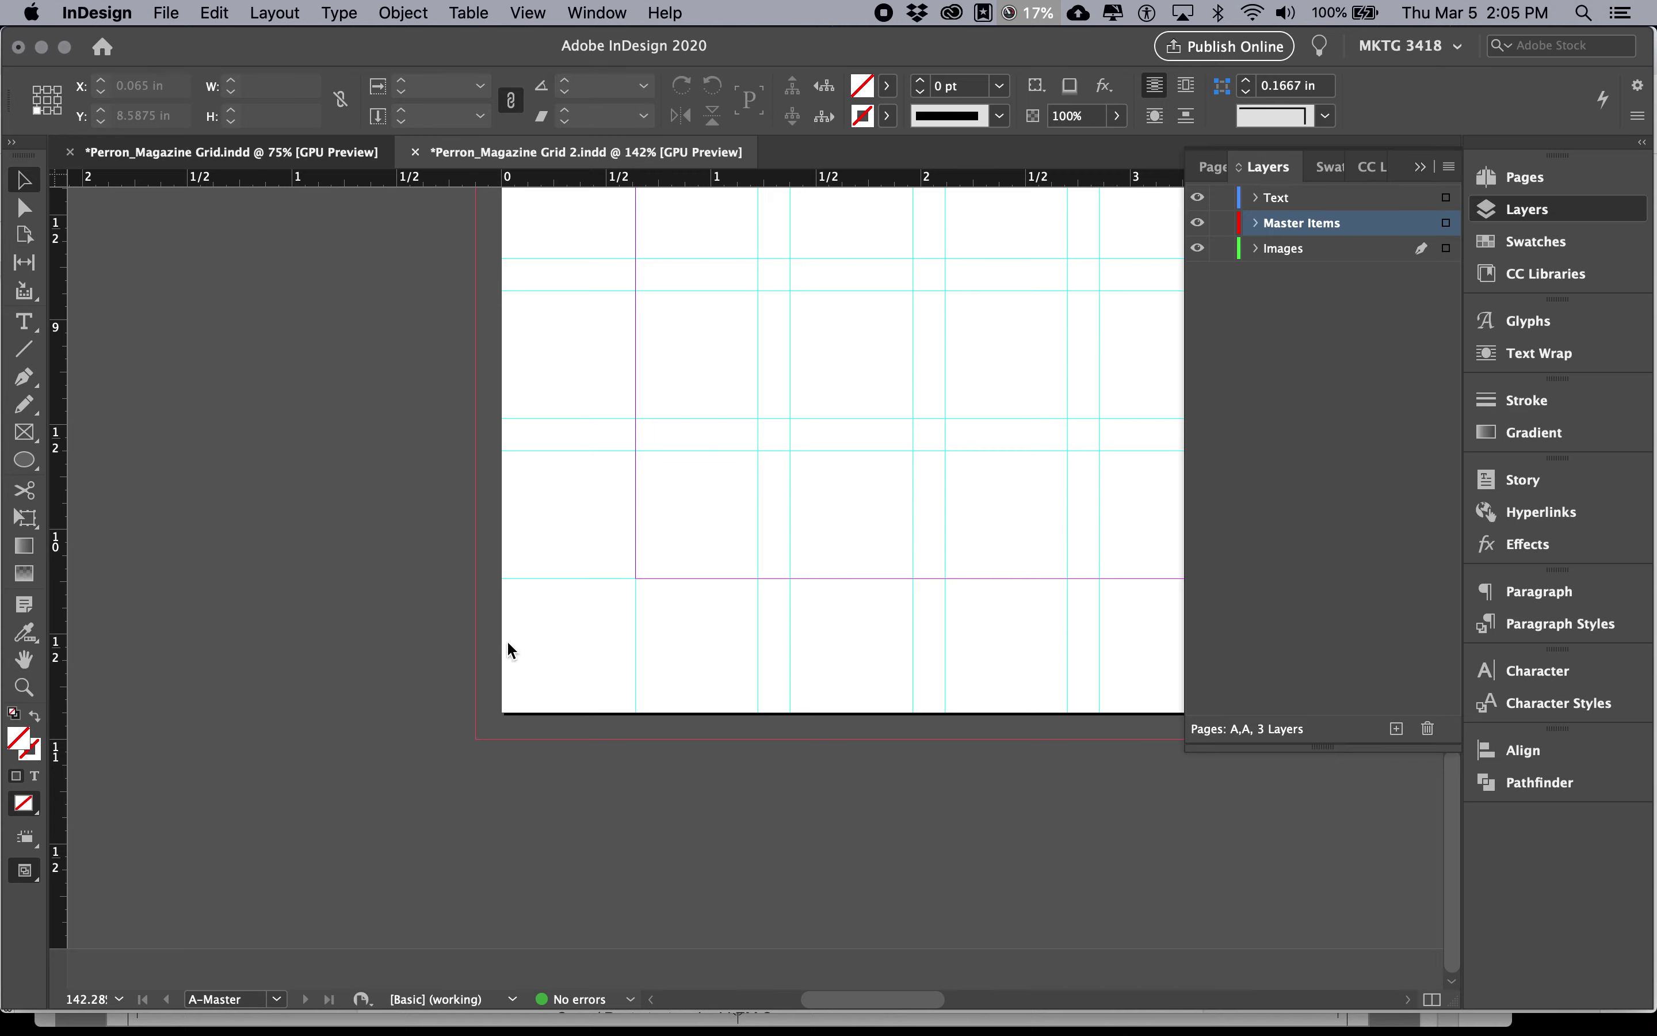
Examine how the finished Perron_Magazine Grid.indd uses its layers, selecting the beverage crates photo on page 51, and return to Perron_Magazine Grid 2.indd.
key(super+grave)
scroll(1088, 828, right, 2)
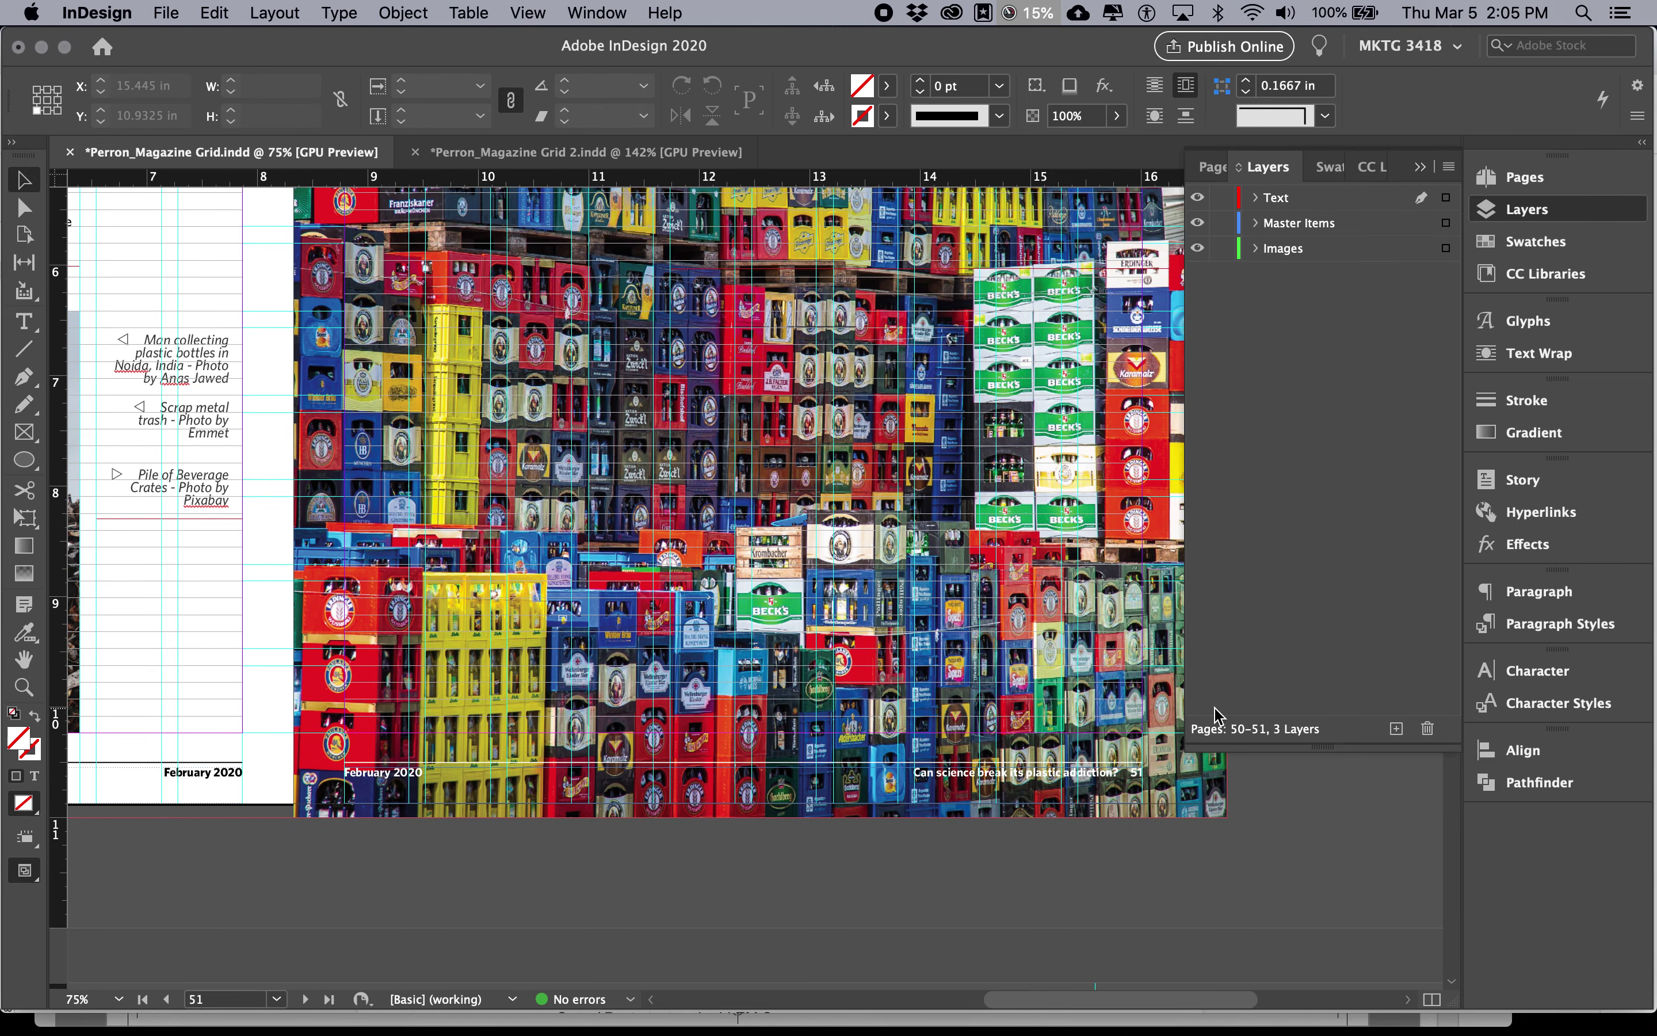
click(1213, 794)
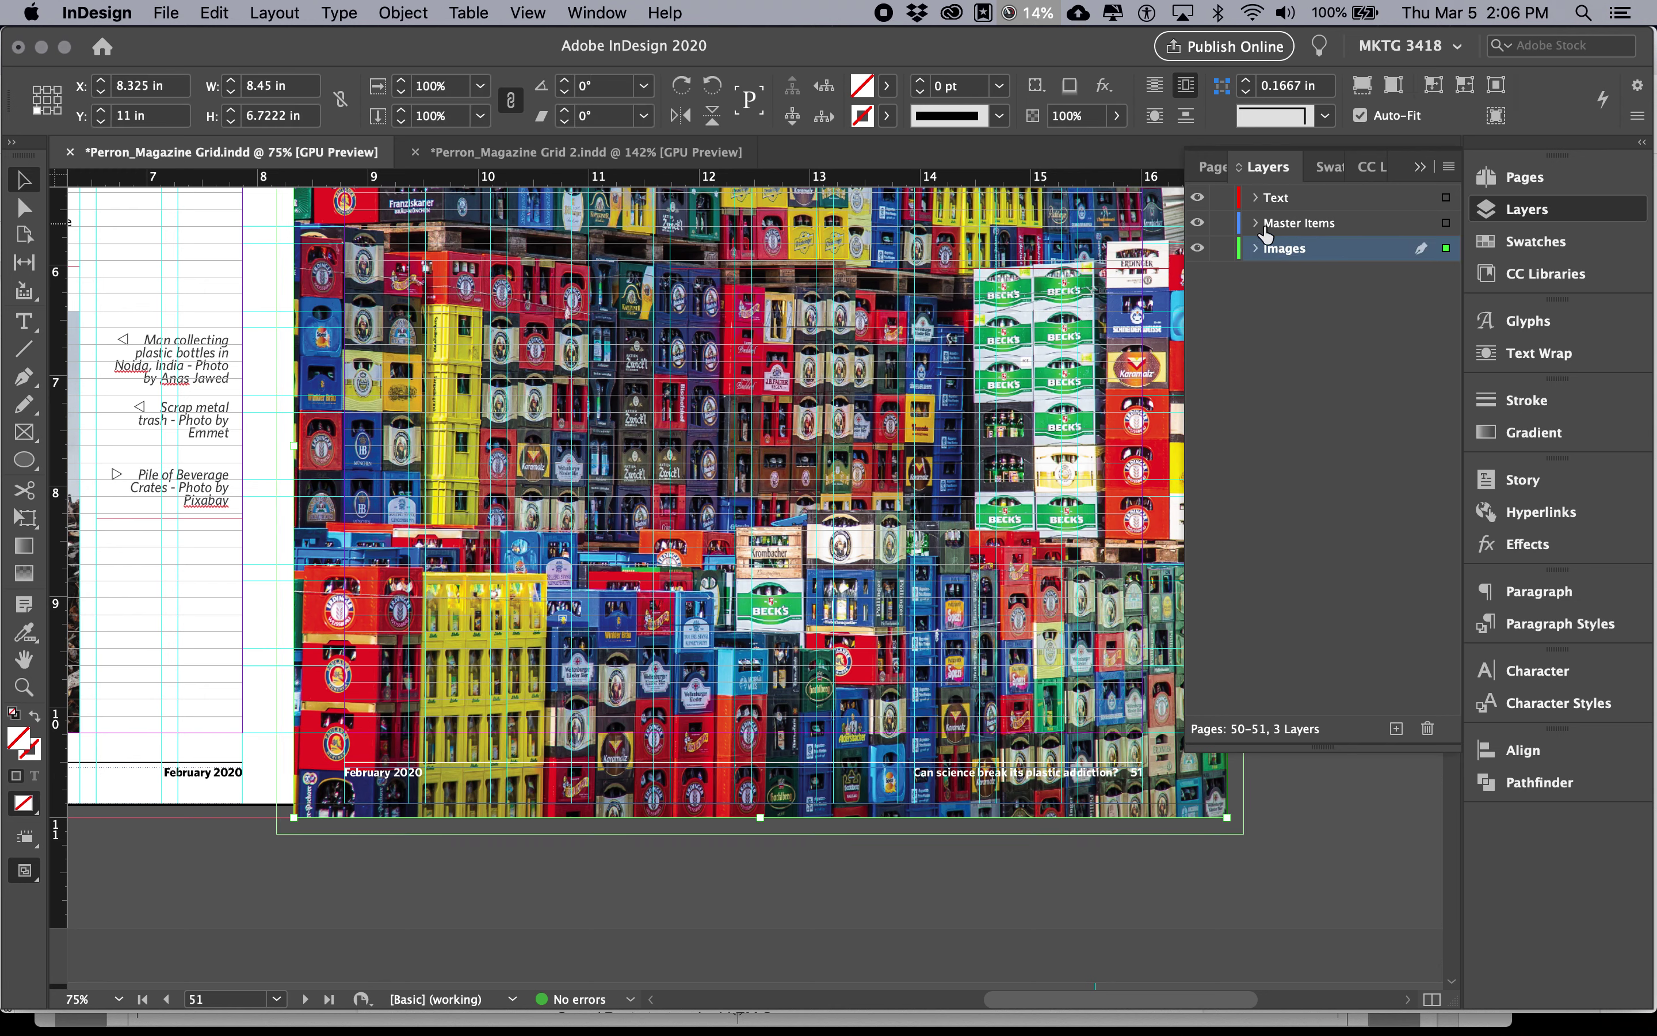
scroll(924, 442, up, 5)
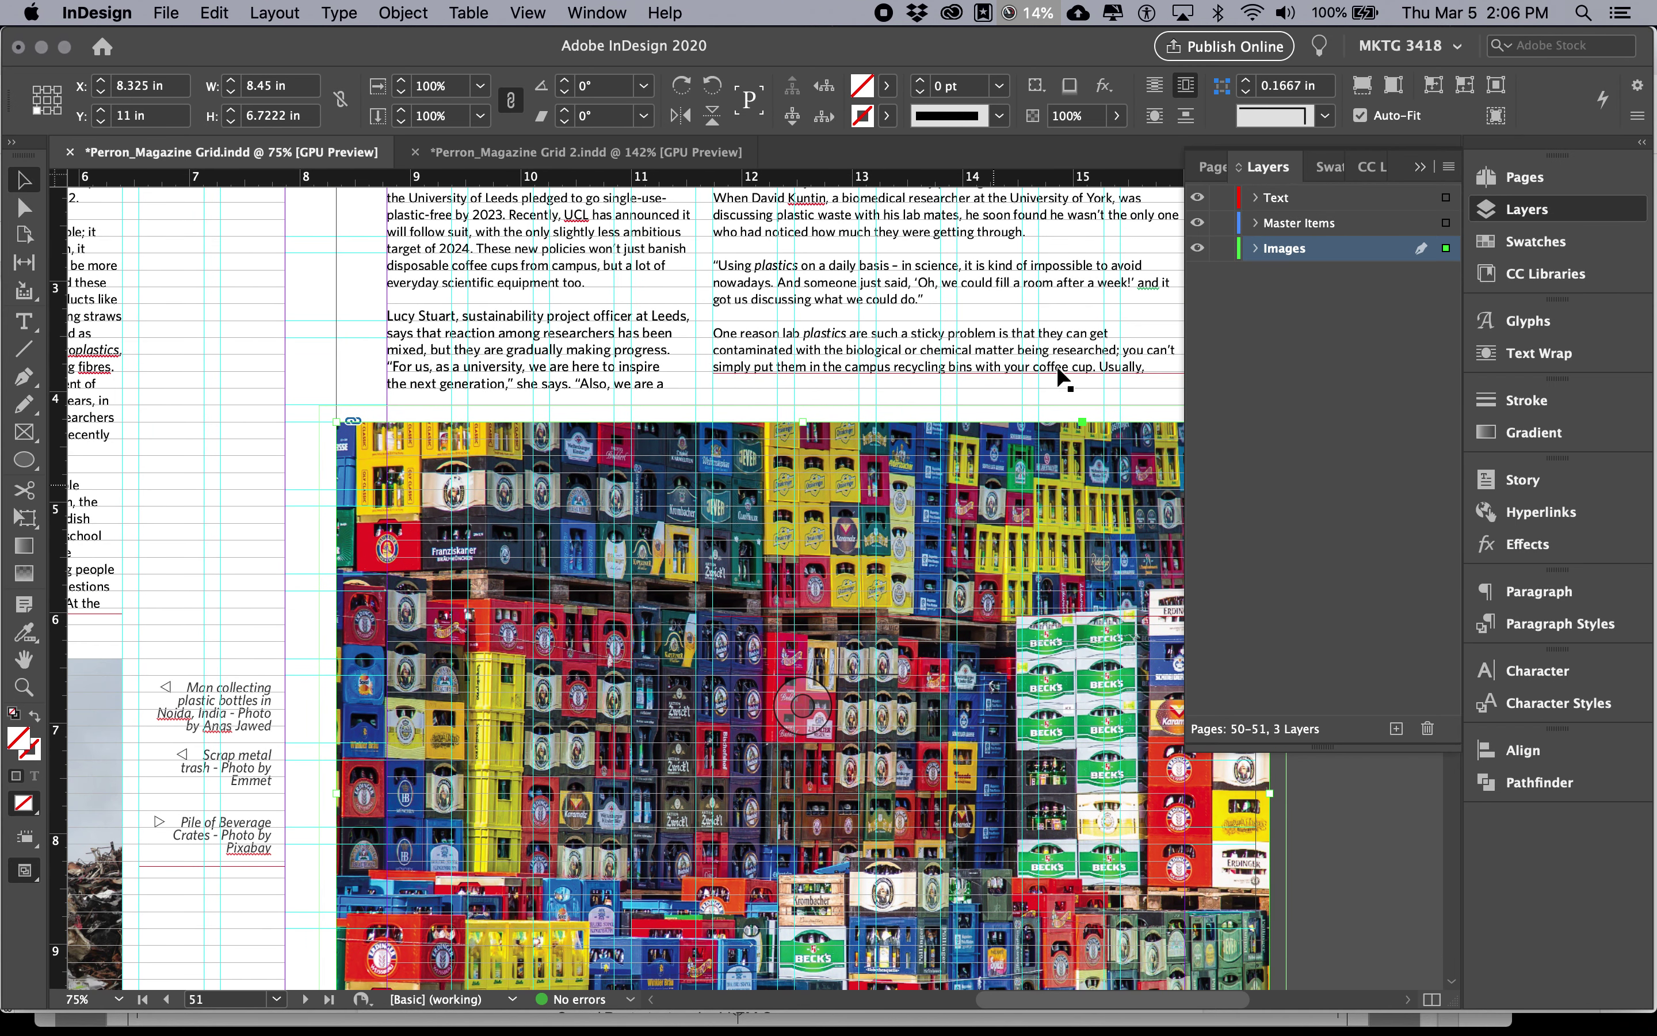
click(663, 154)
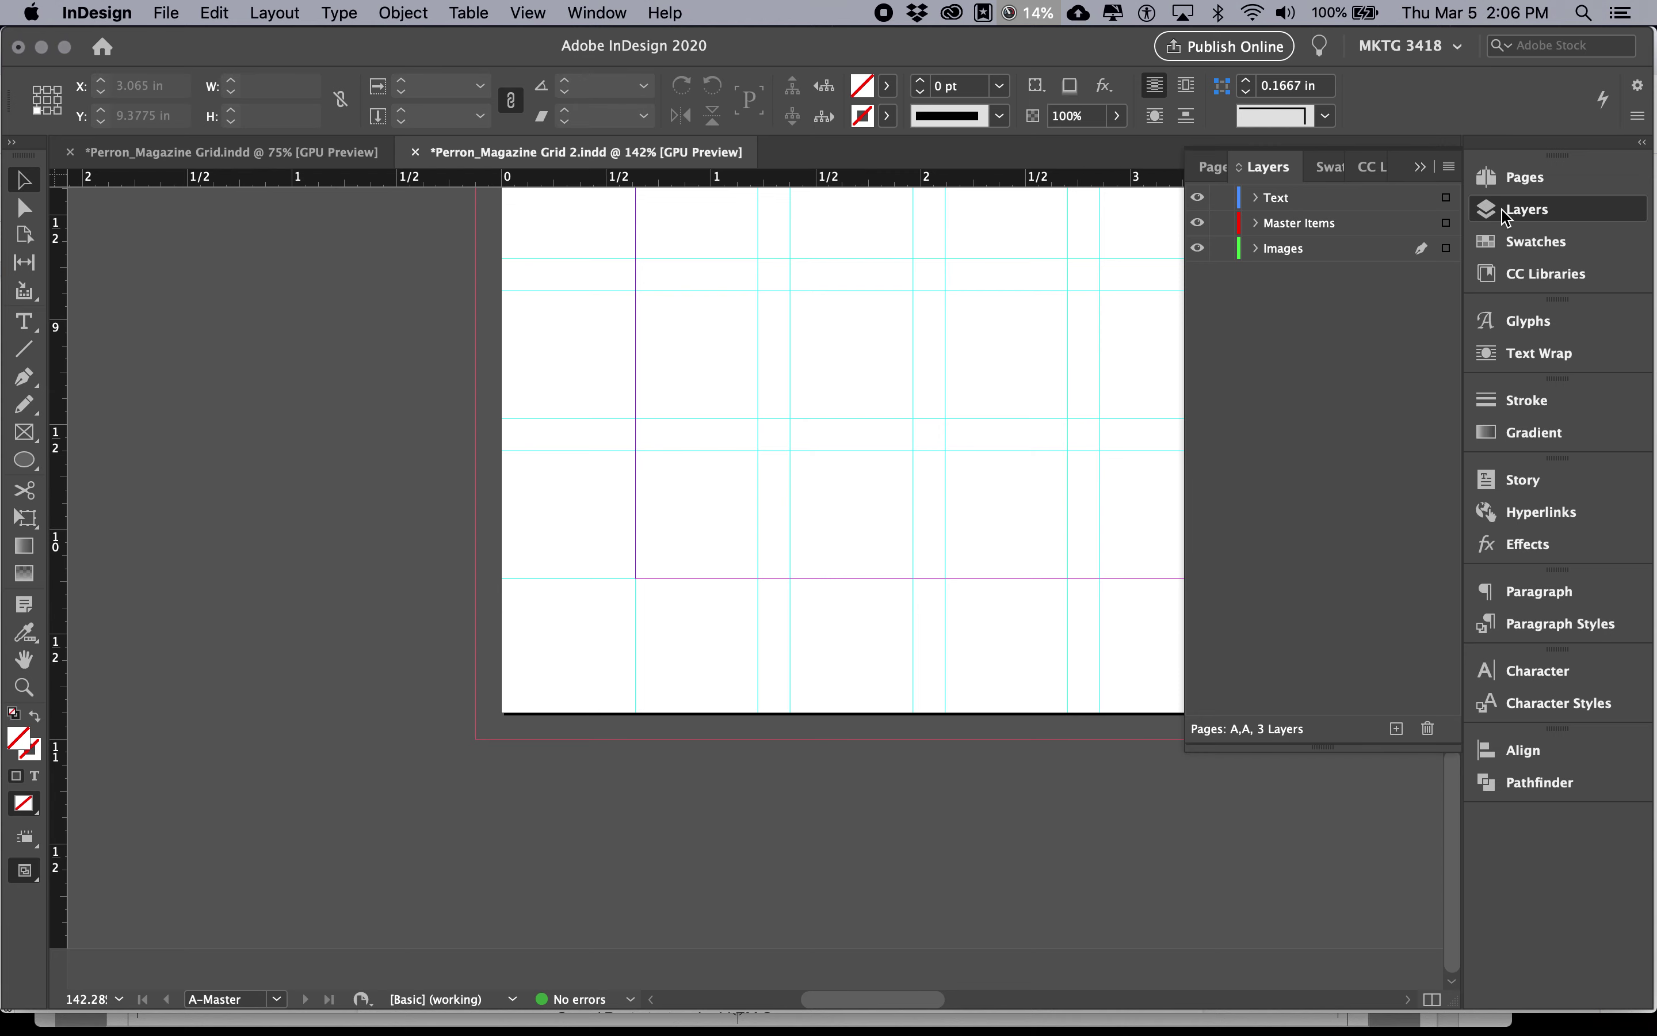
Show the document's pages with A-Master, and read the Google Docs folio instructions on drawing a text box from outside to inside margin.
click(1524, 180)
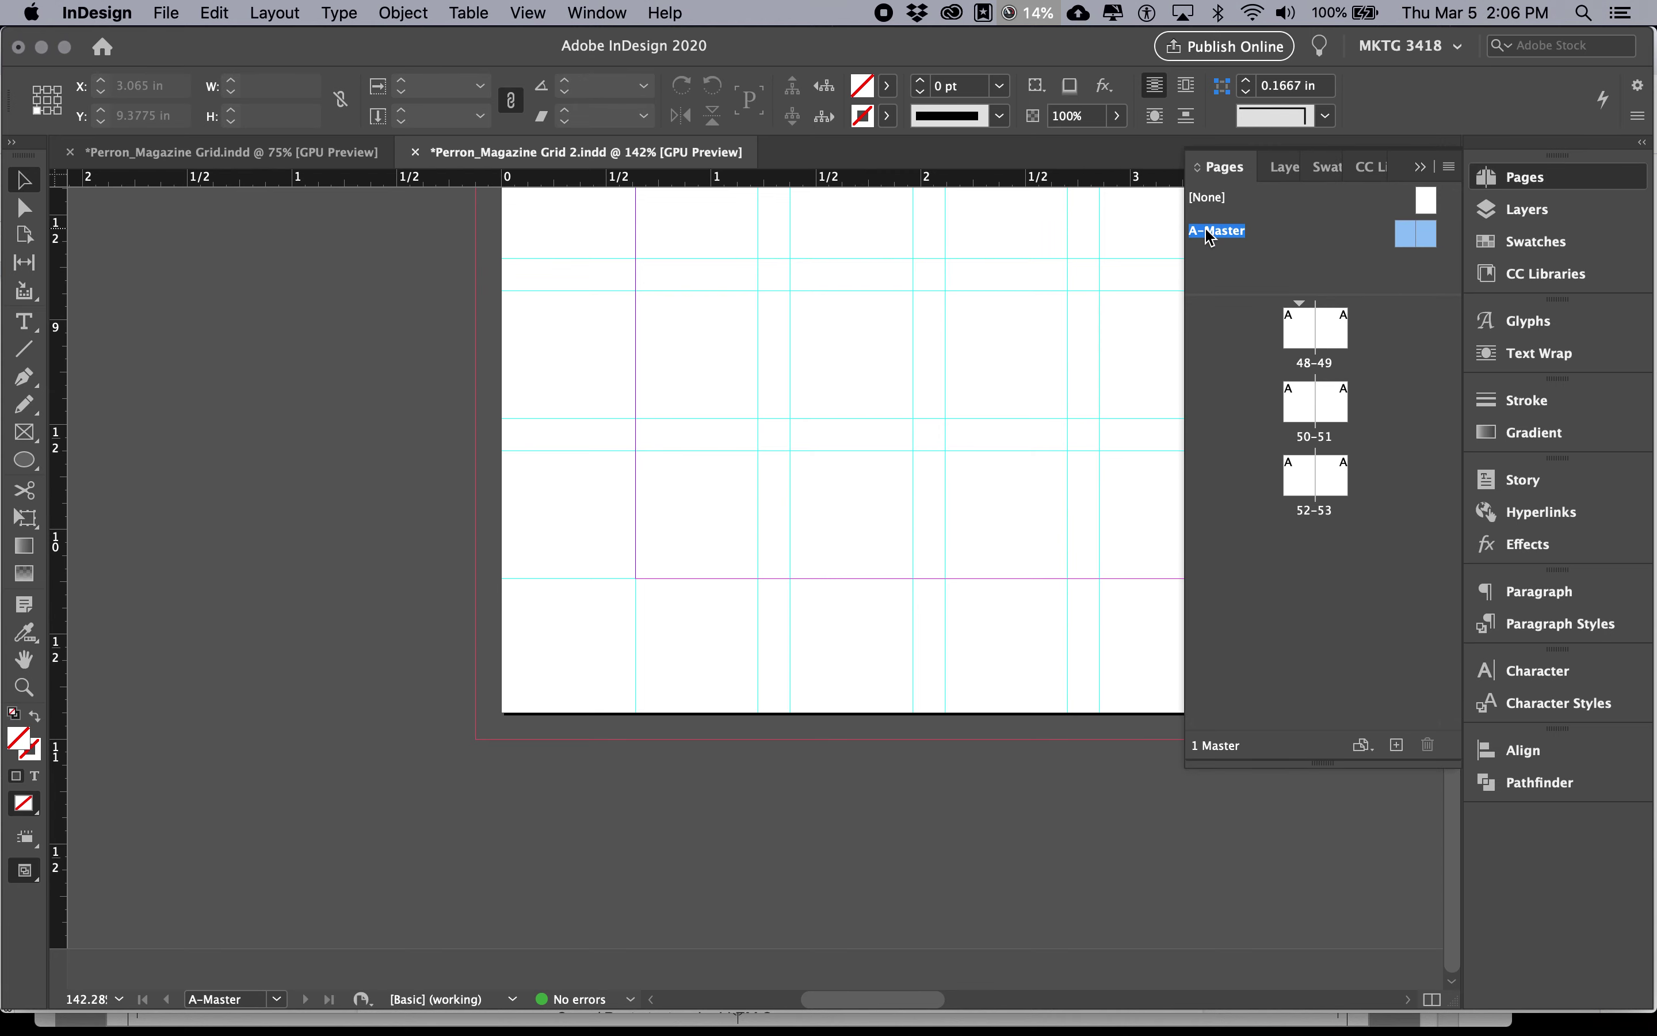
key(super+Tab)
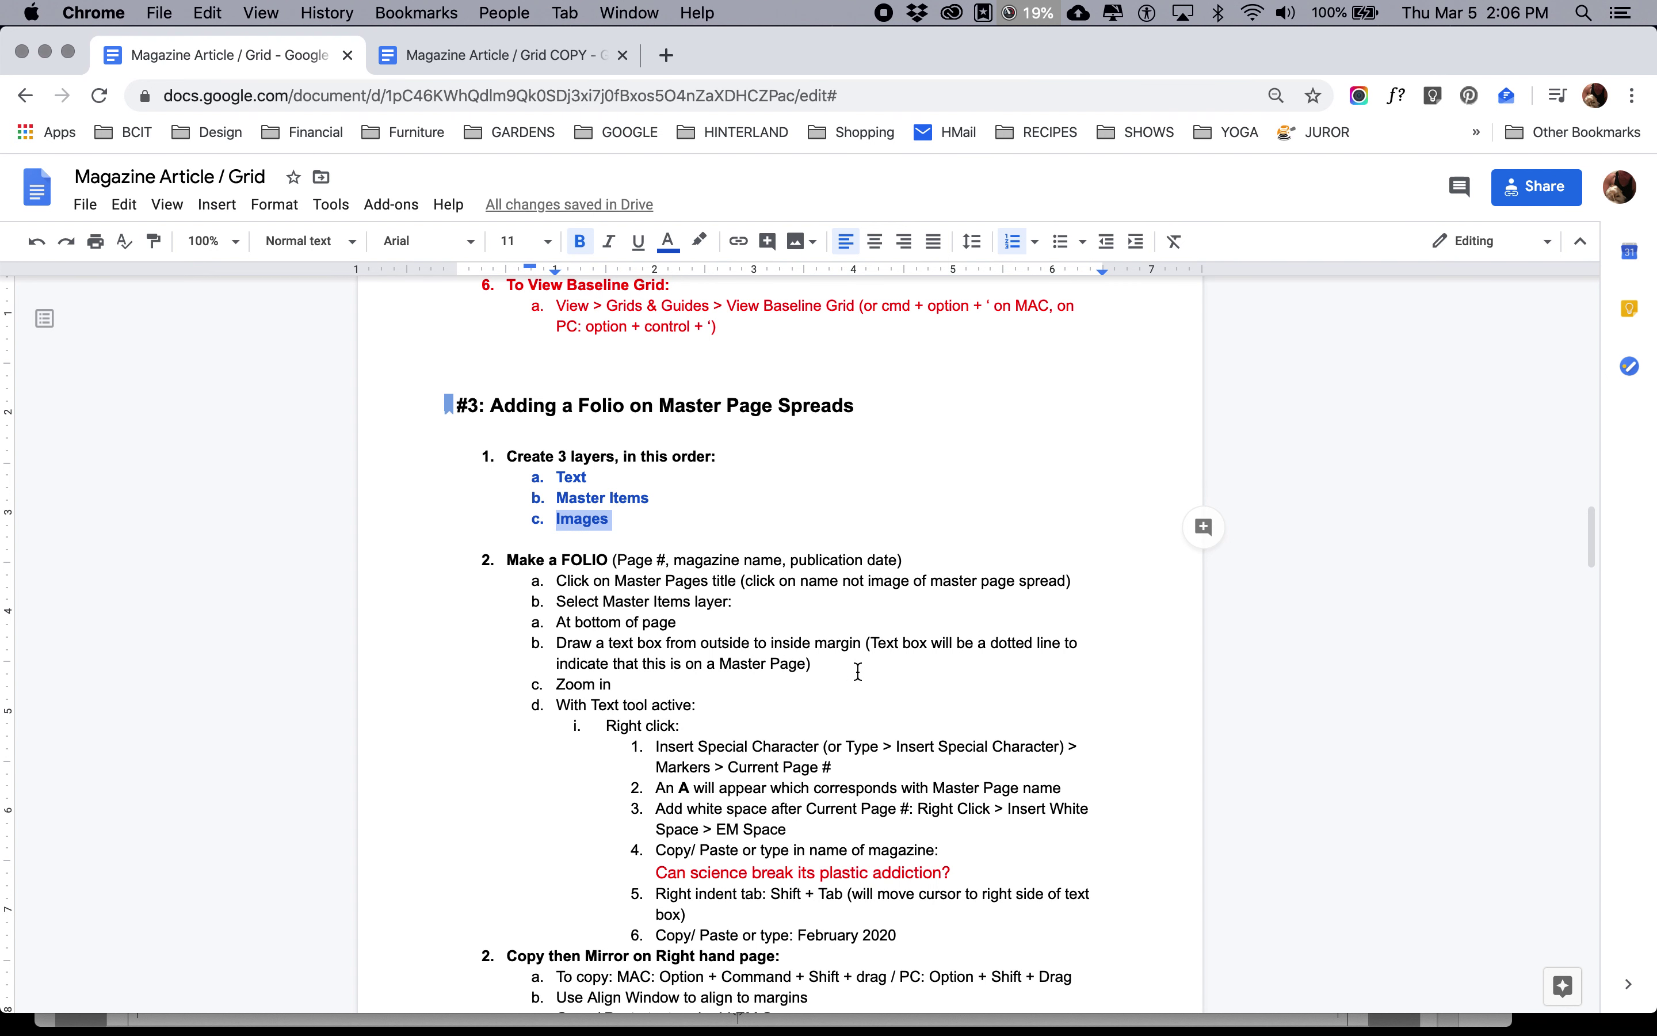
scroll(858, 671, down, 2)
scroll(858, 672, down, 2)
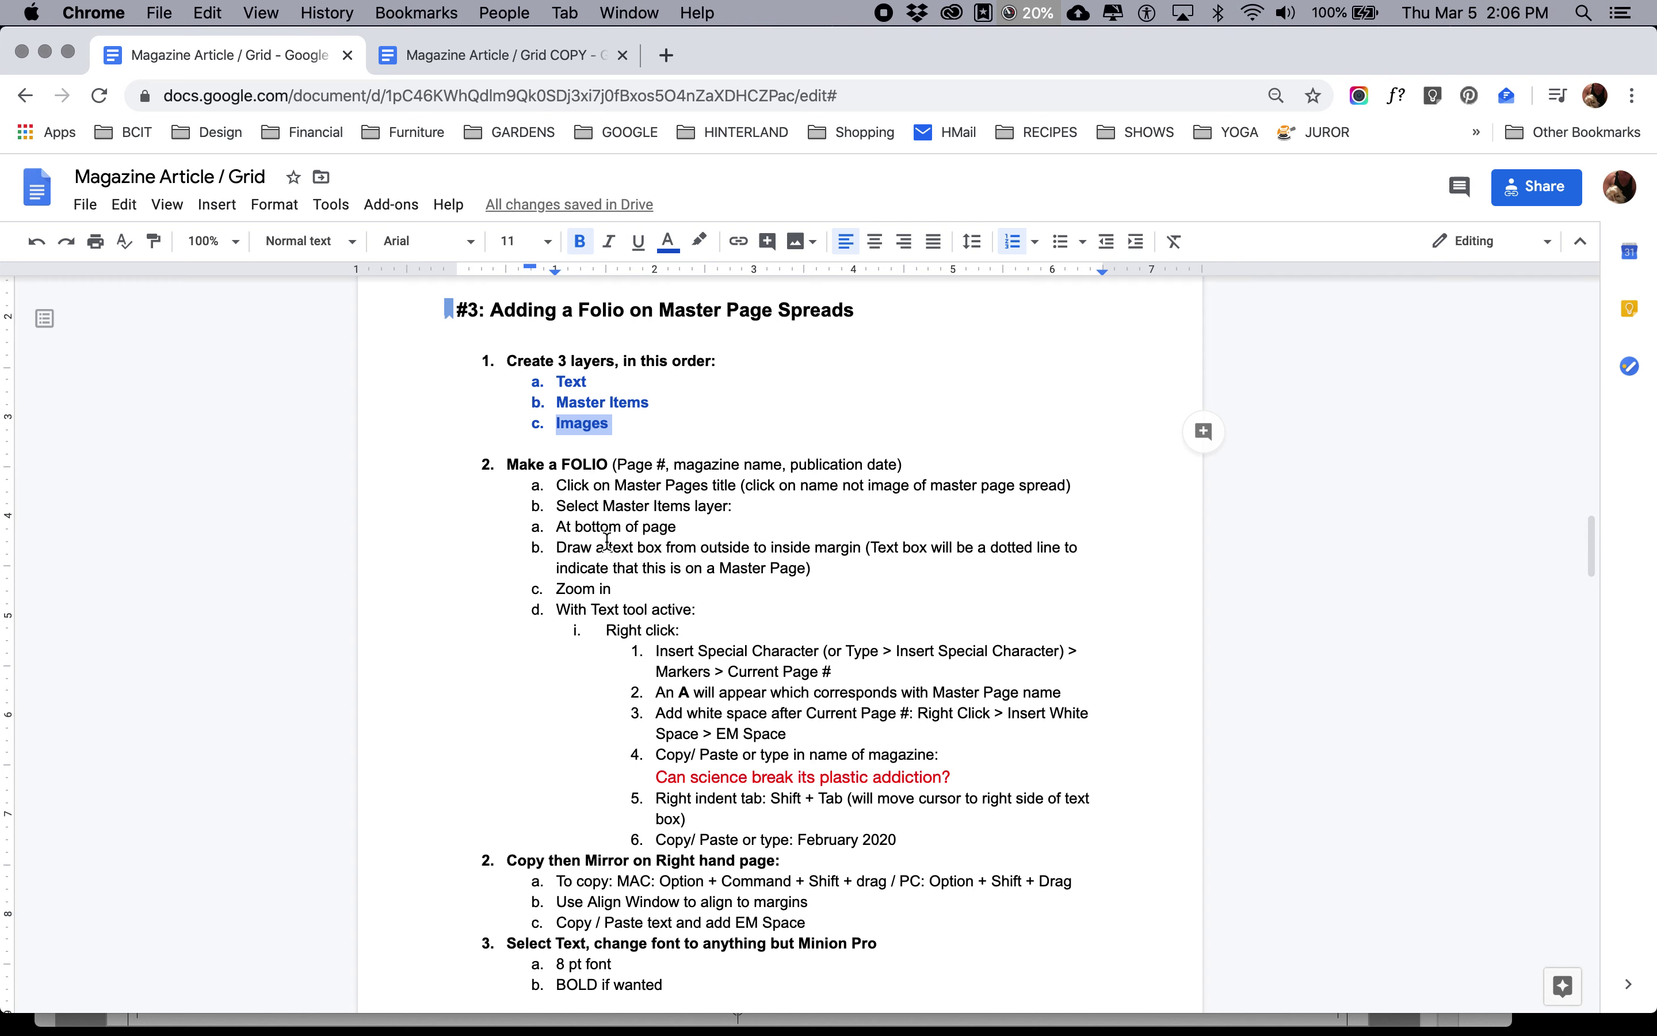
mouse_move(554, 549)
mouse_down()
mouse_move(858, 551)
mouse_move(858, 565)
mouse_up()
key(super+Tab)
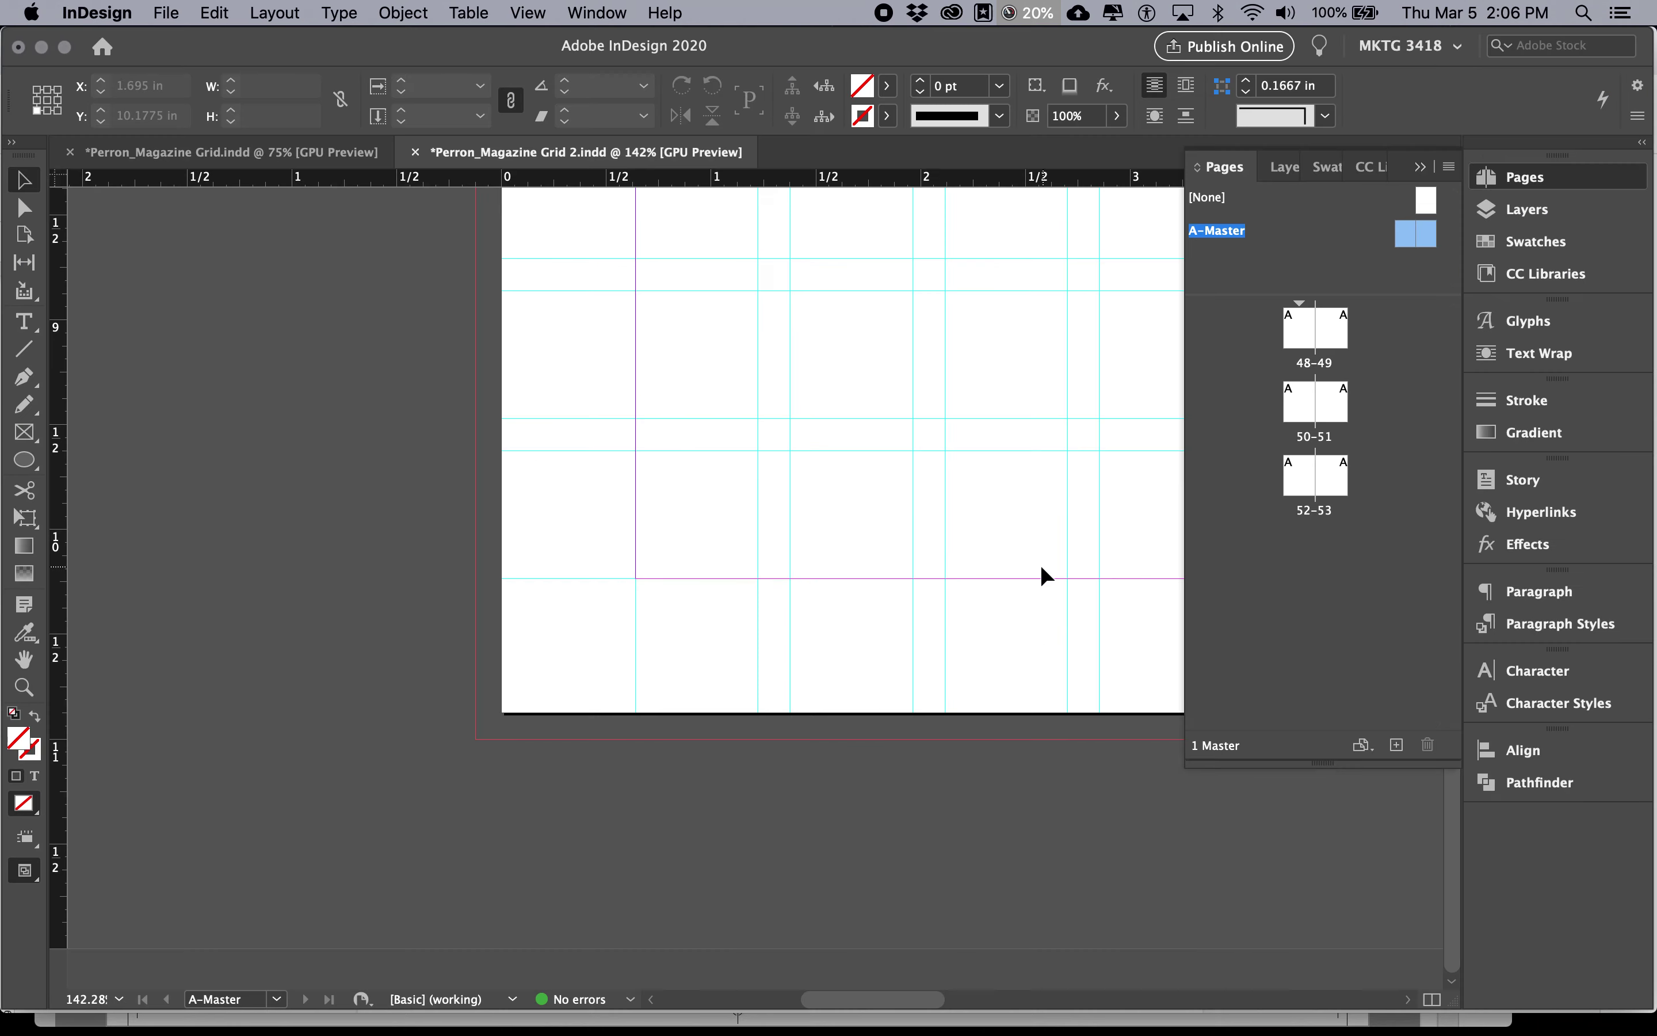
Zoom in on the lower part of the left A-Master page at 75% and shrink the Pages panel to uncover the inside margin.
key(super+alt+0)
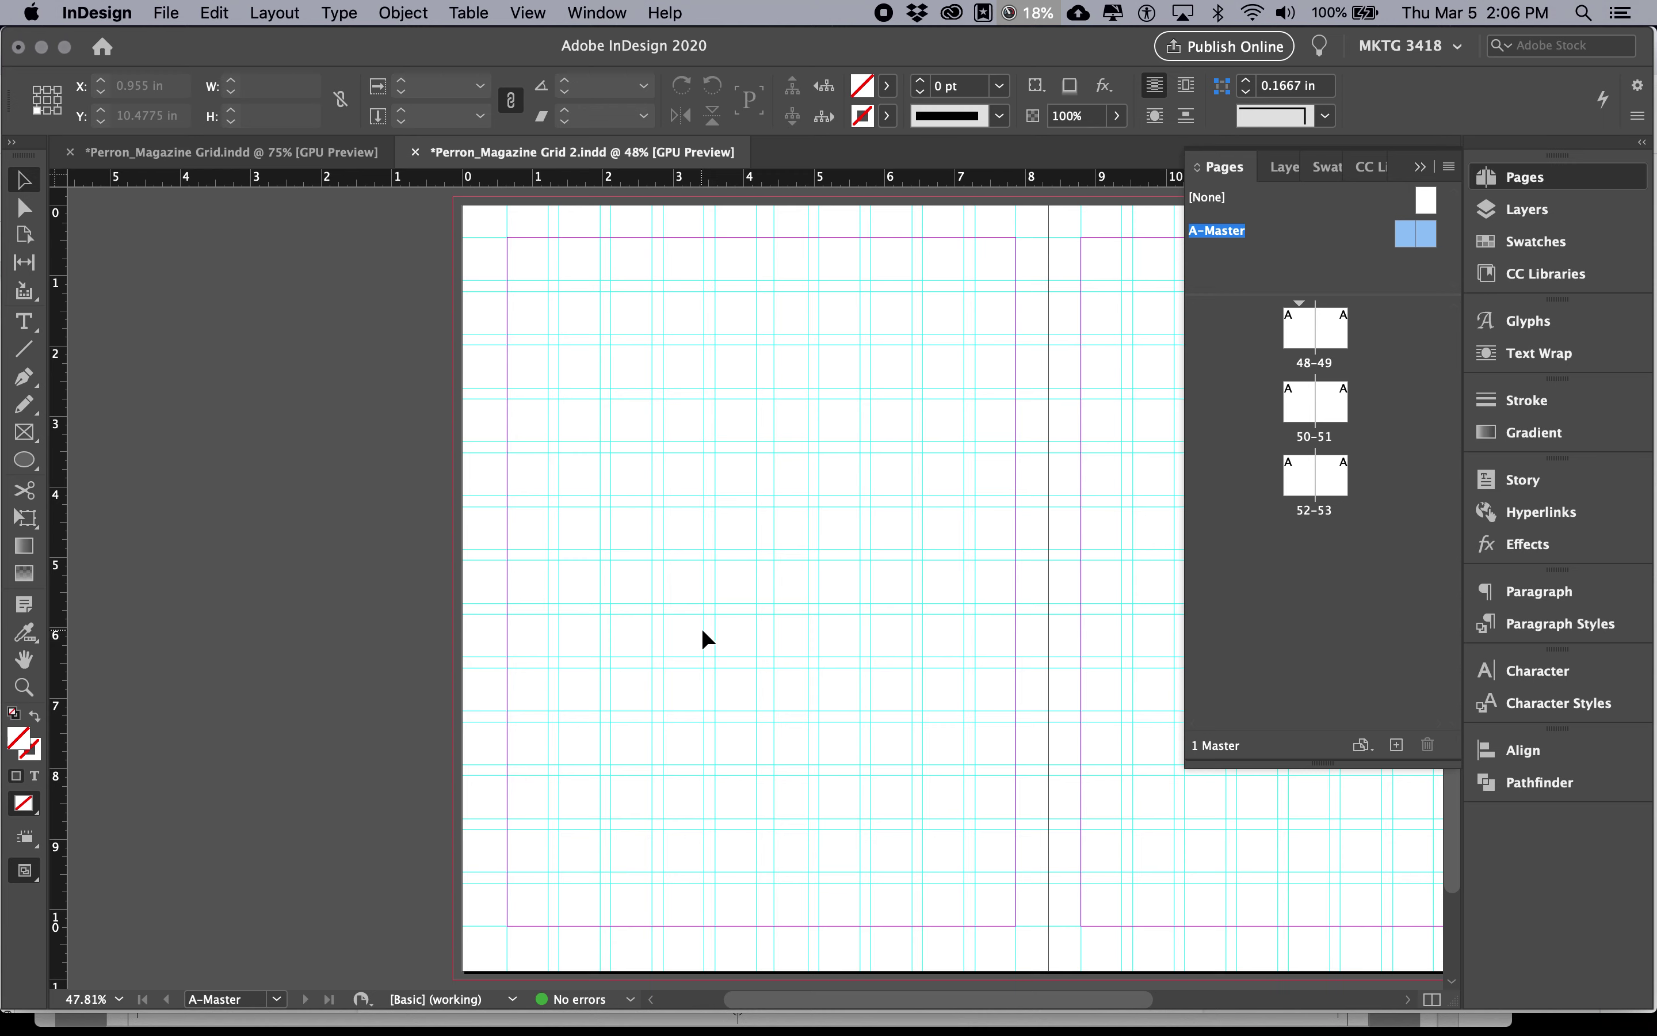
scroll(702, 628, right, 5)
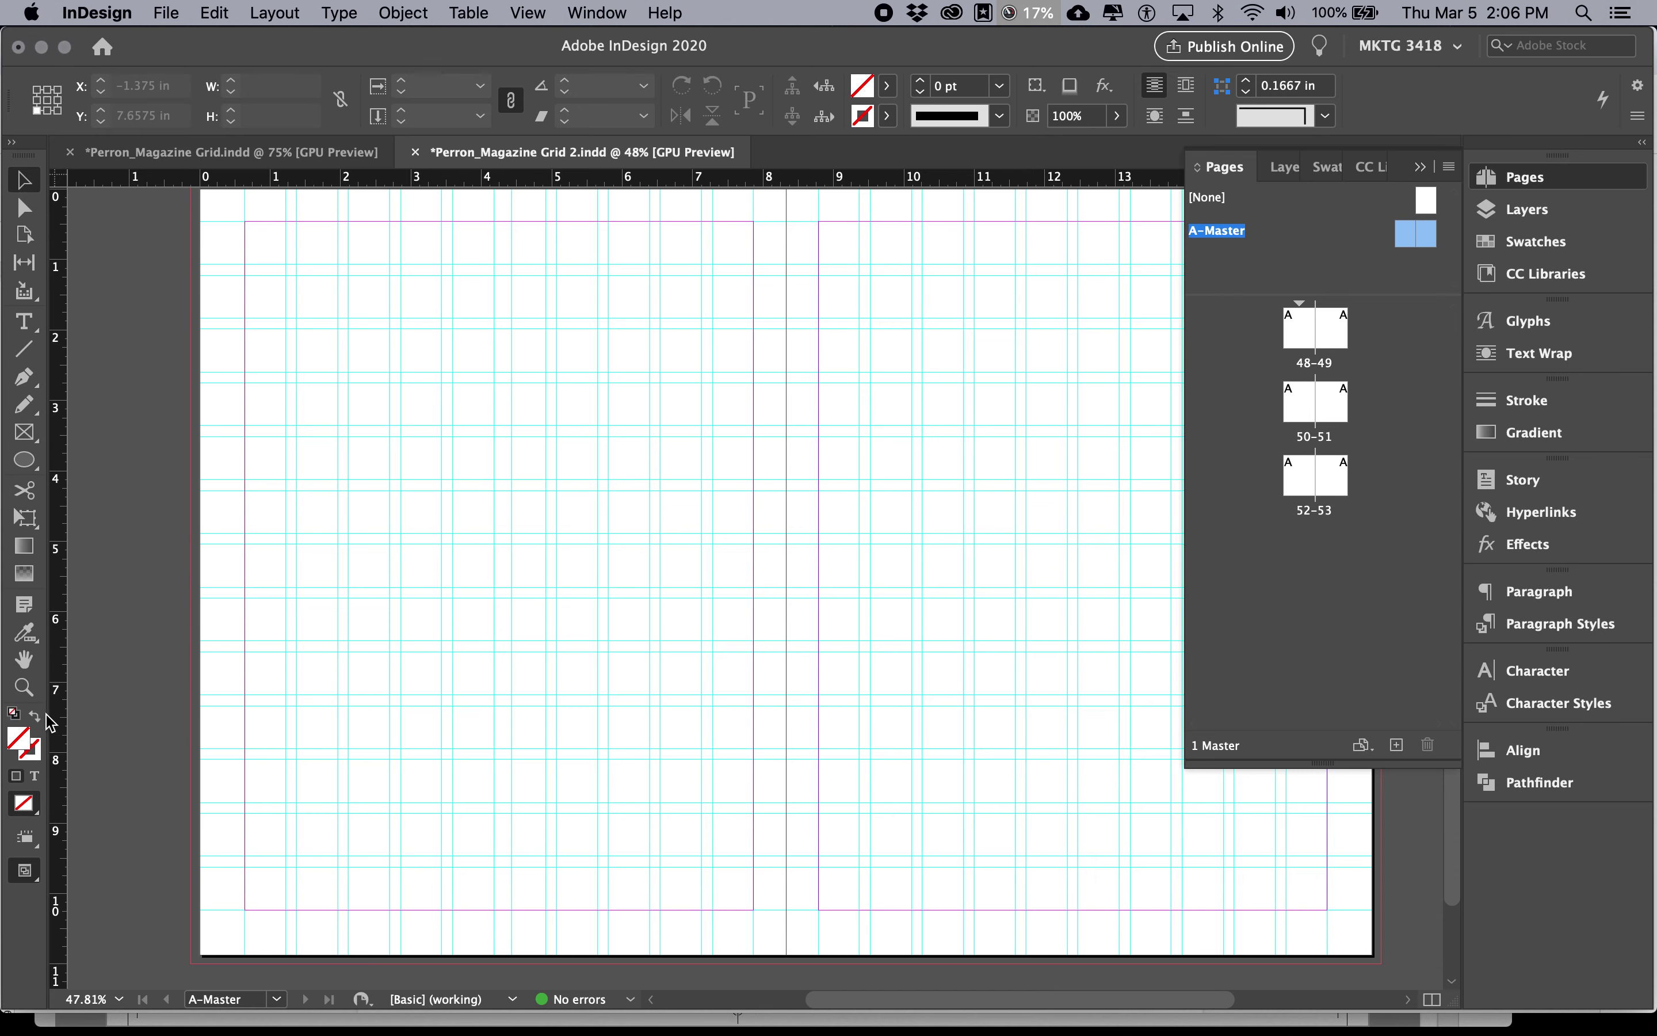
click(24, 694)
drag(211, 947, 793, 790)
scroll(793, 790, right, 5)
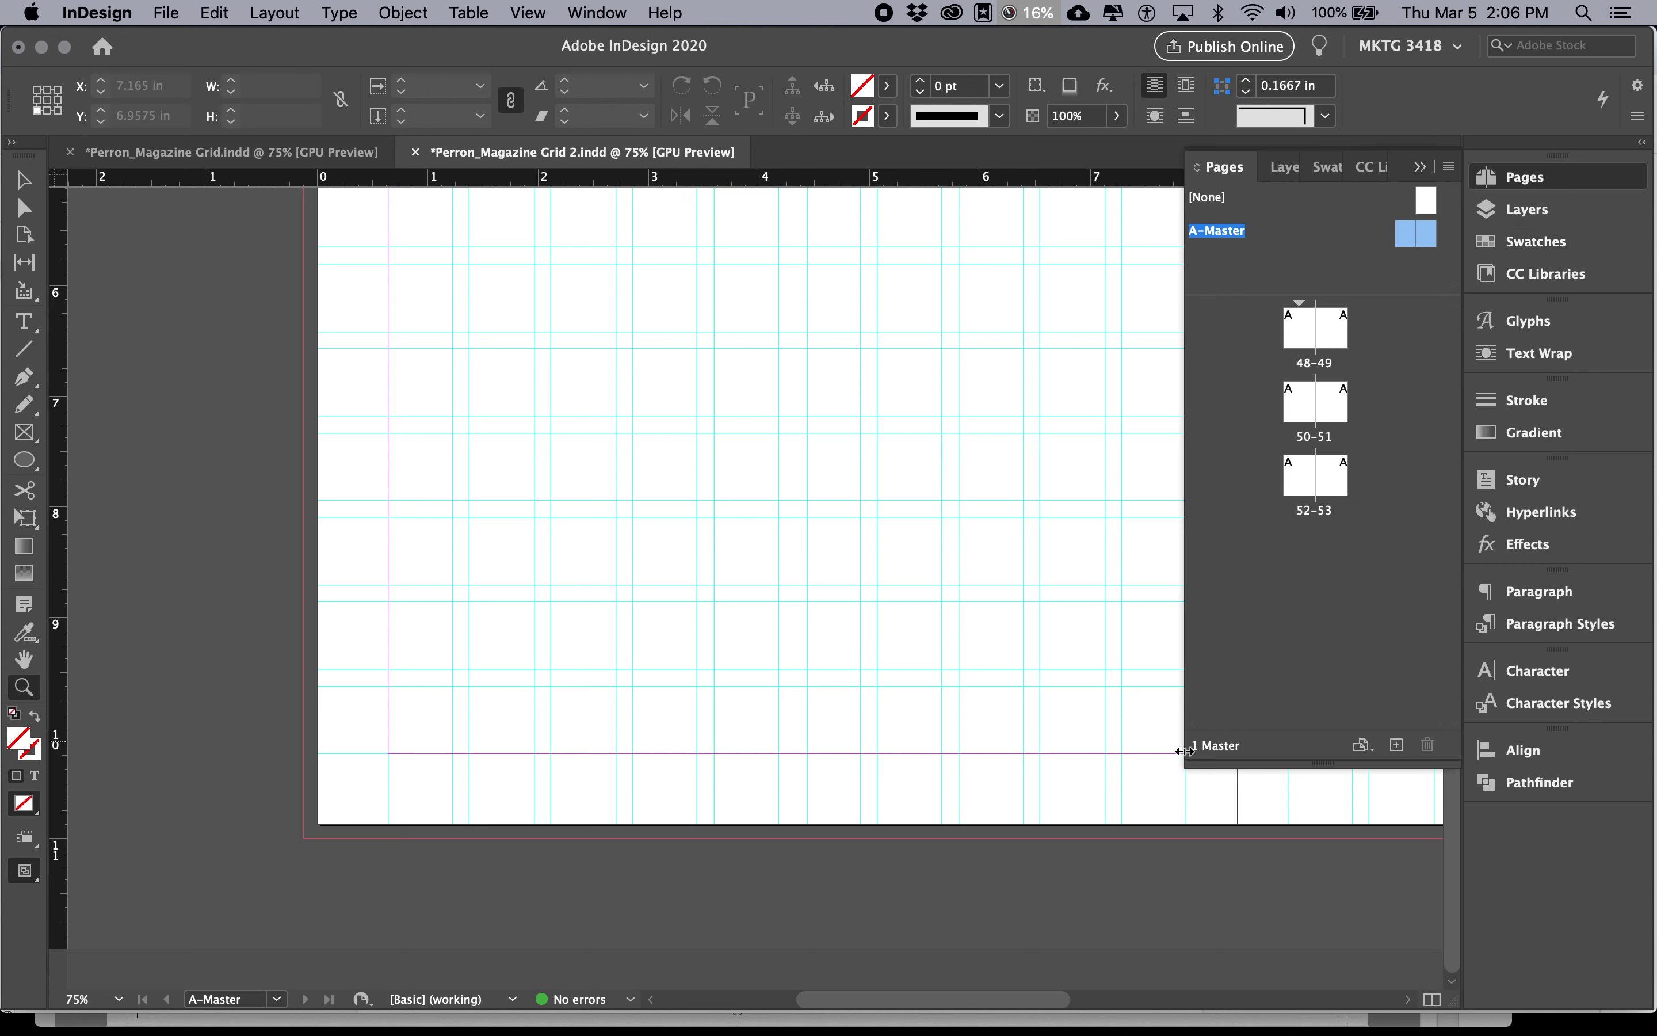
drag(1188, 762, 1246, 573)
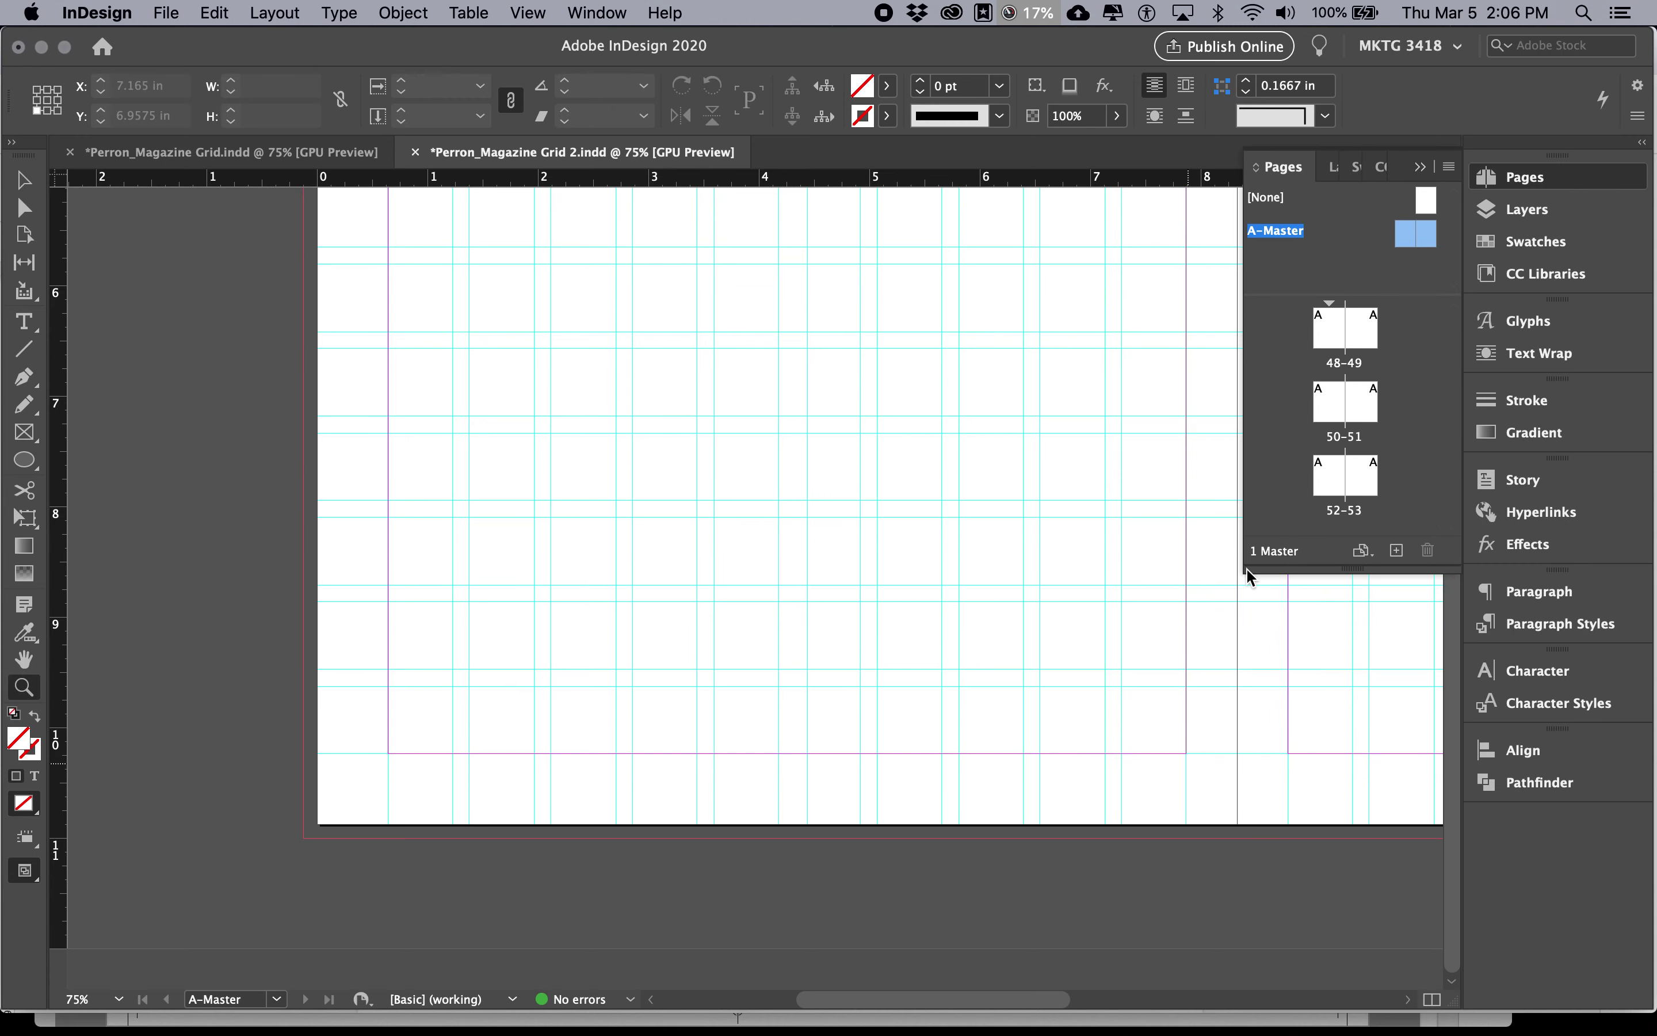
Check the page 50 folio in Perron_Magazine Grid.indd, and draw a text frame below the left master page's bottom margin, from outside to inside margin.
click(26, 323)
scroll(445, 784, right, 3)
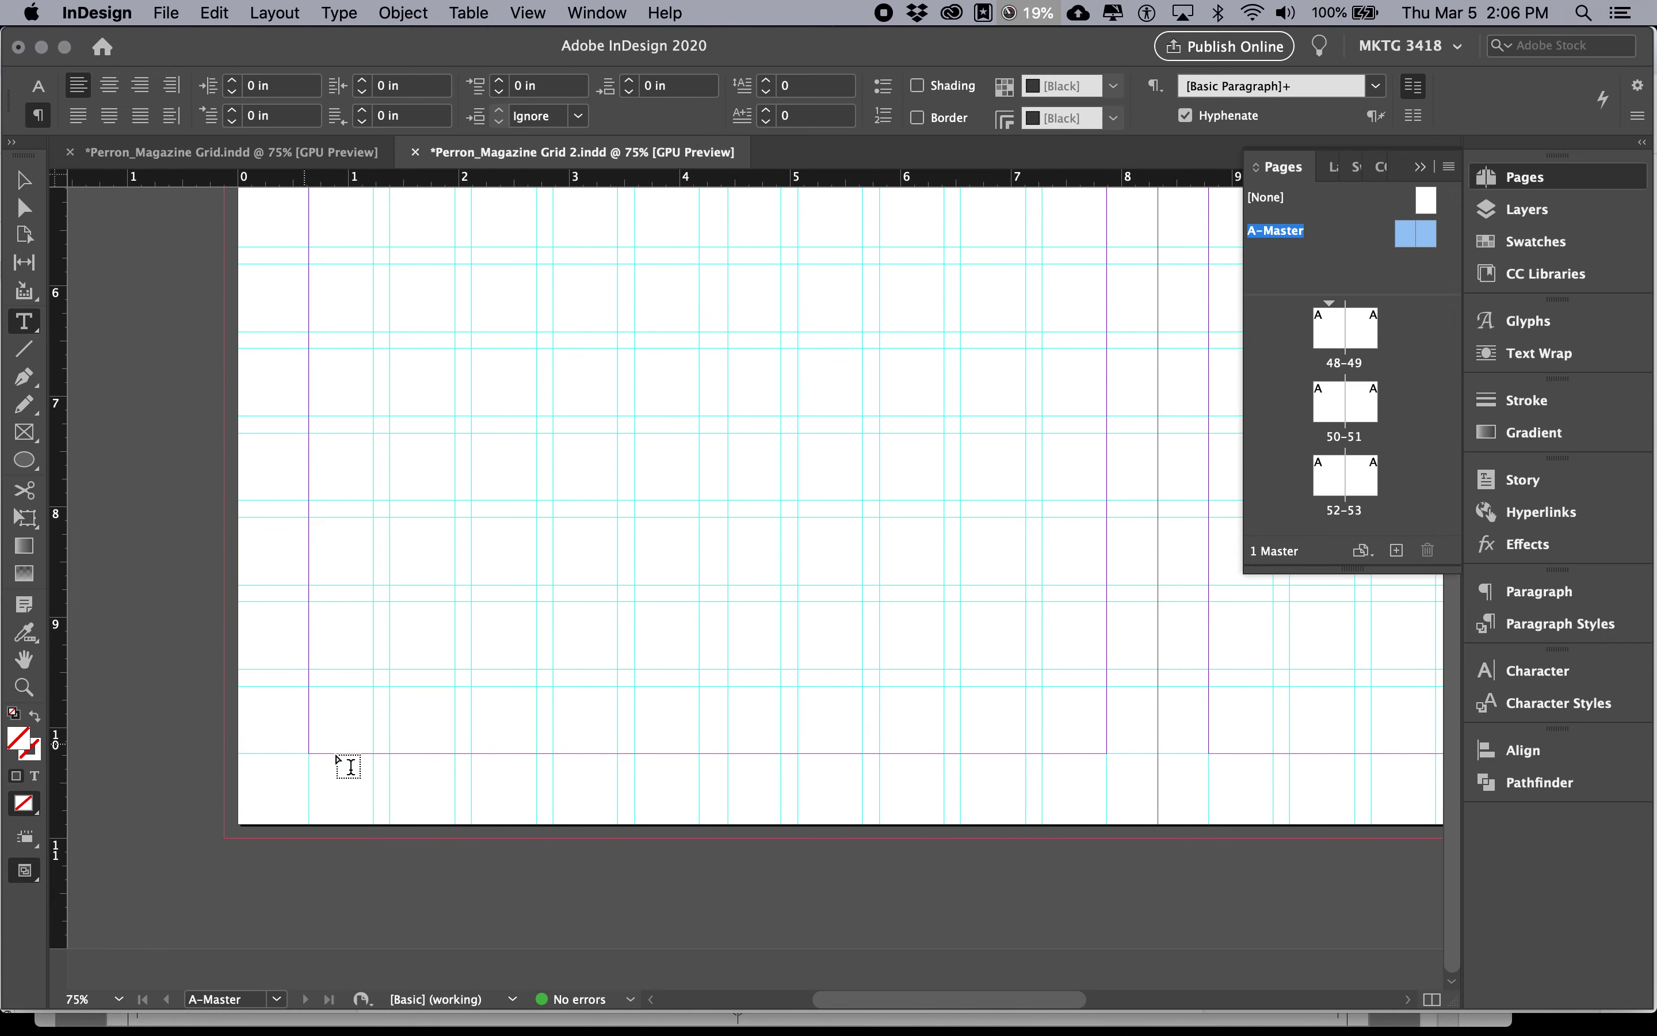
click(345, 155)
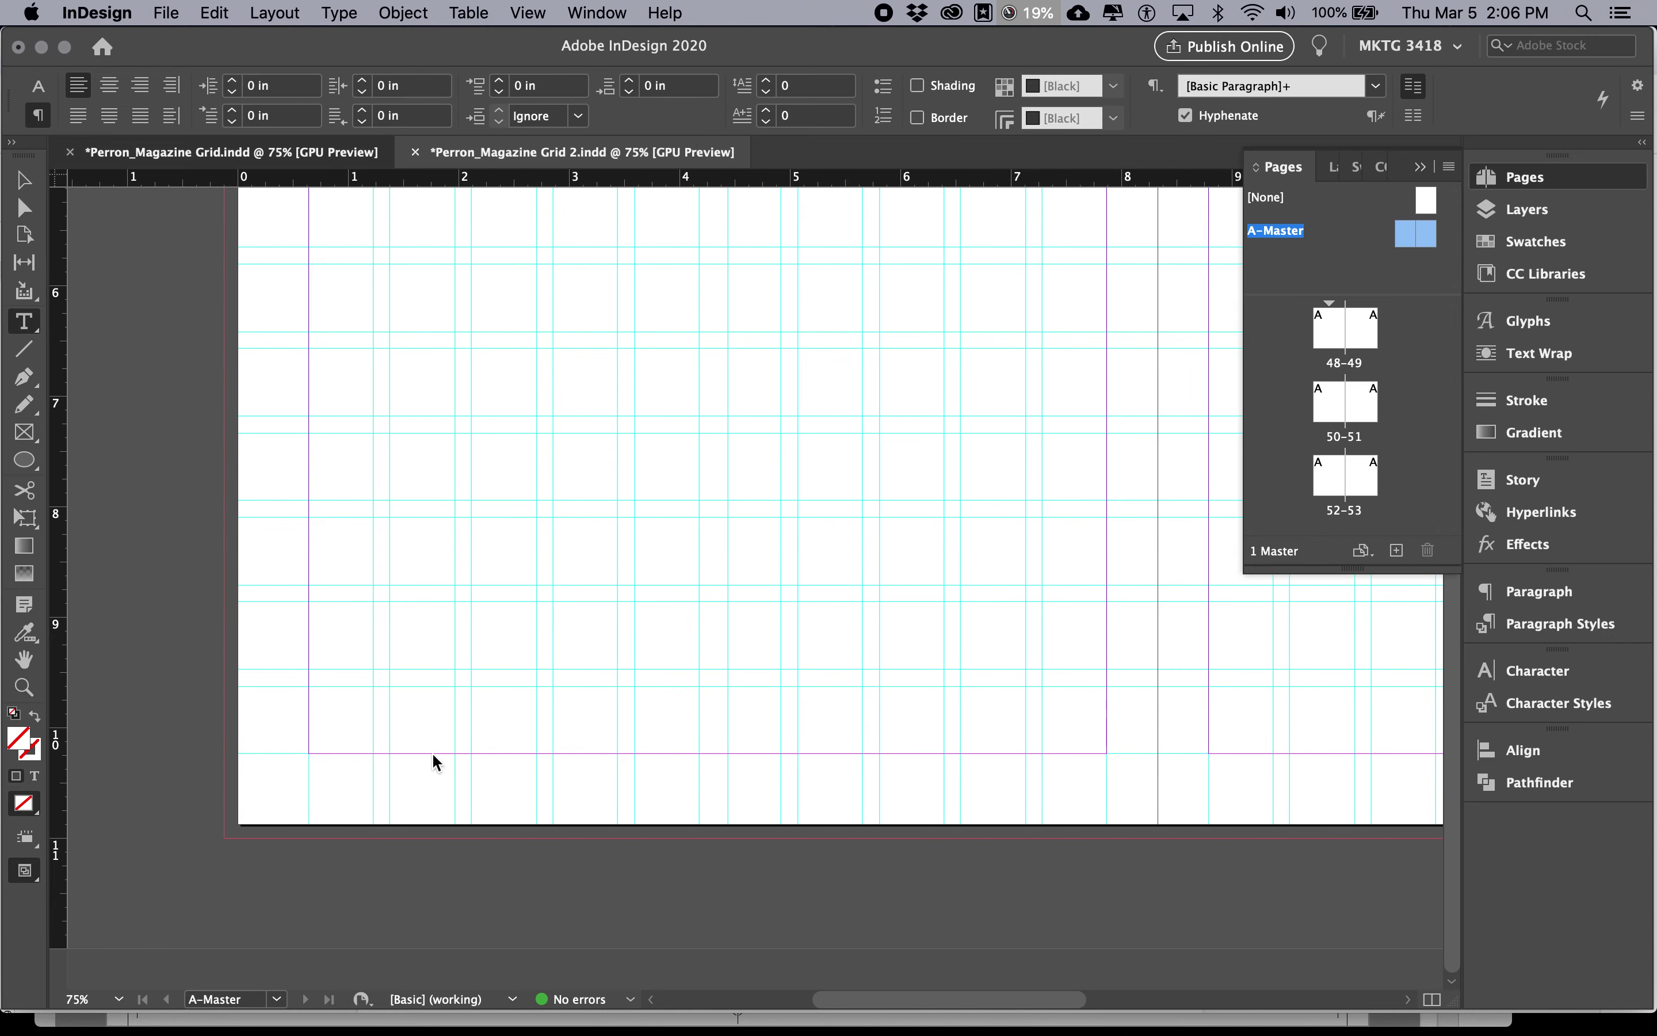
scroll(418, 910, down, 10)
scroll(418, 911, left, 10)
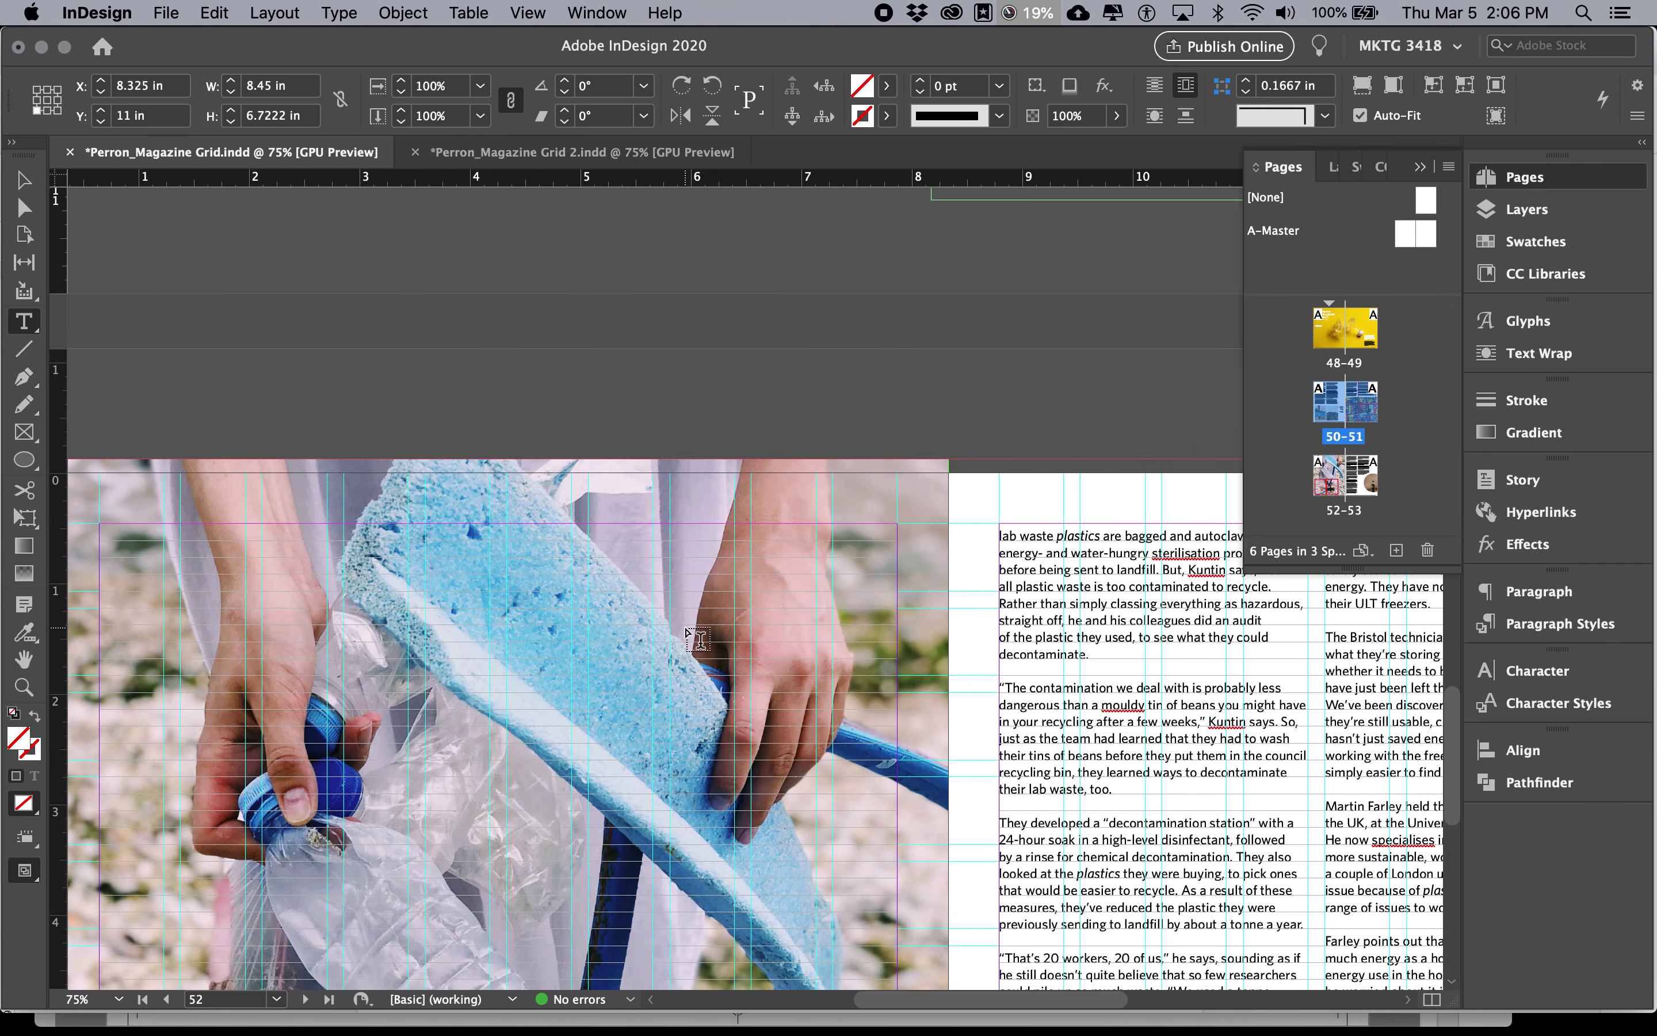
scroll(699, 639, up, 10)
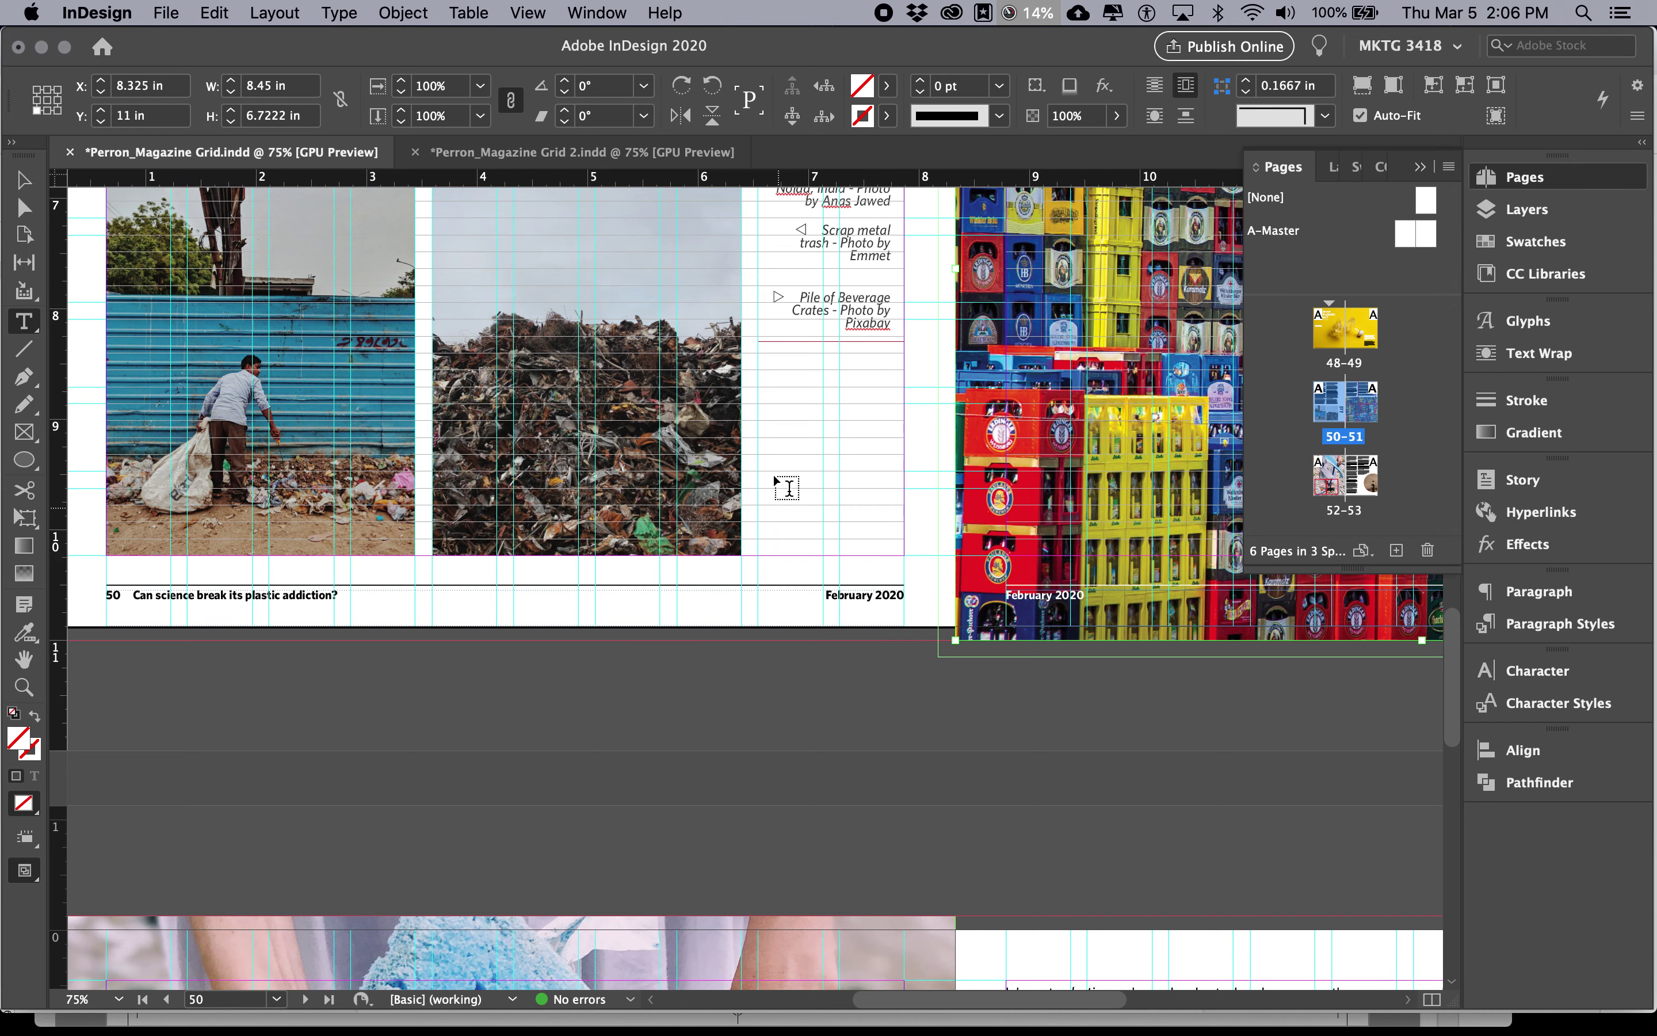
click(522, 152)
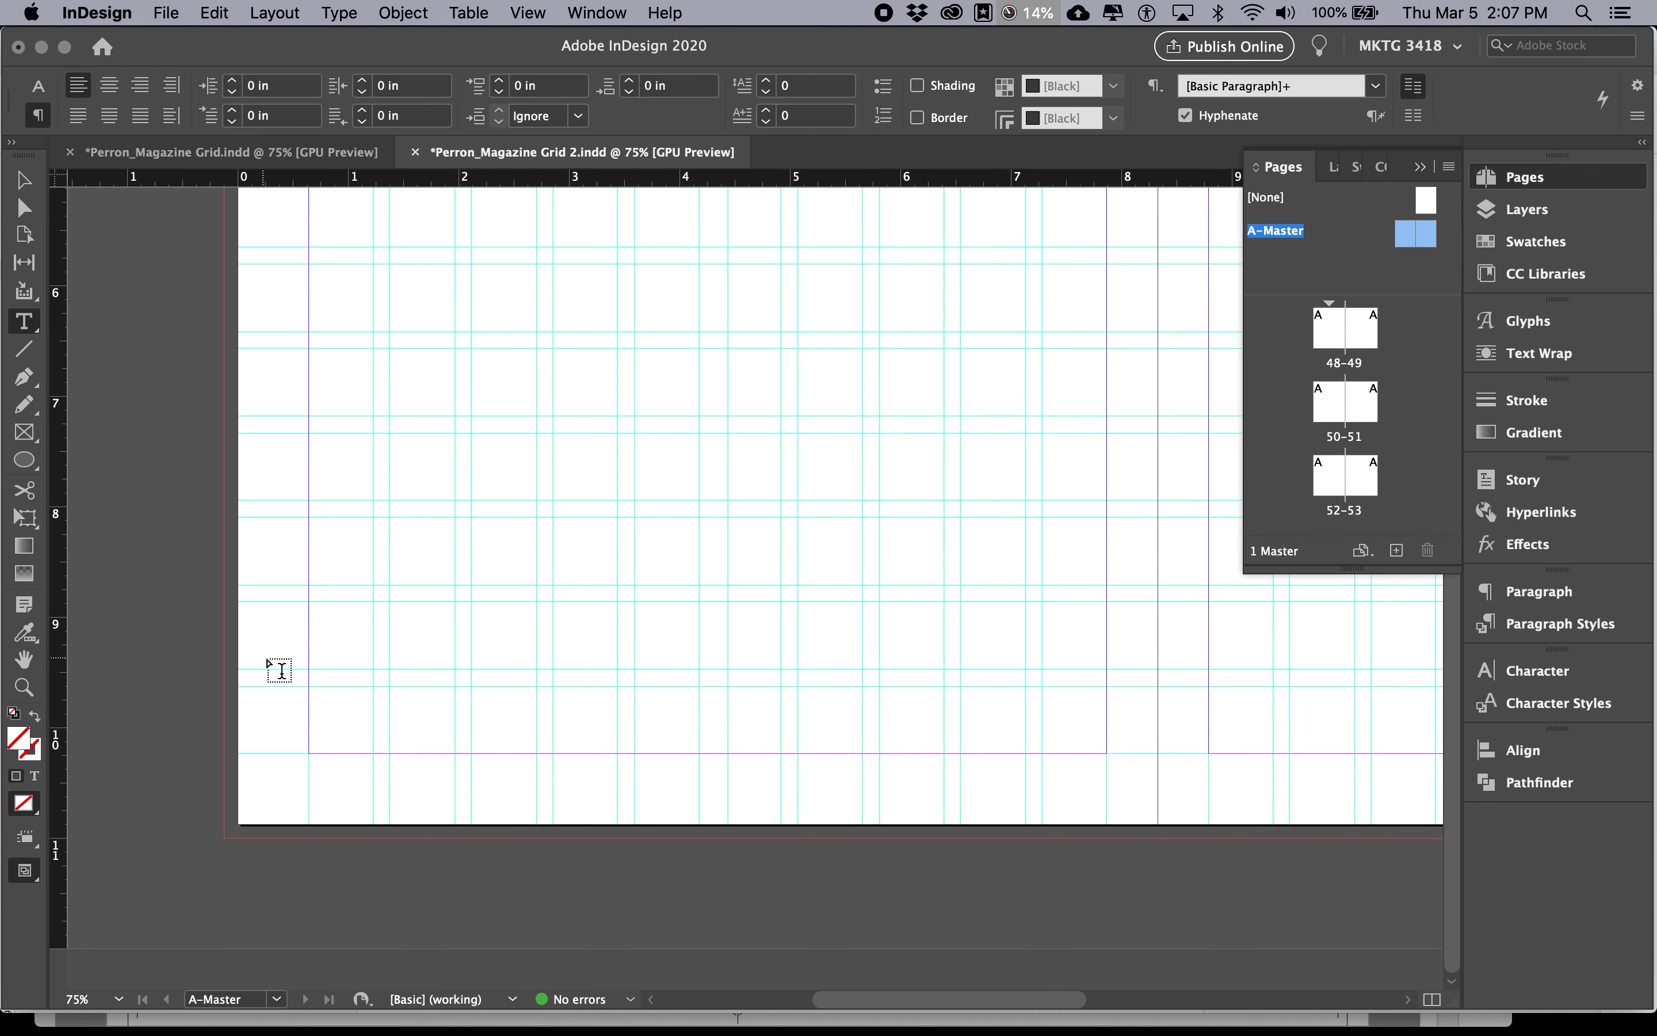
drag(310, 778, 1110, 806)
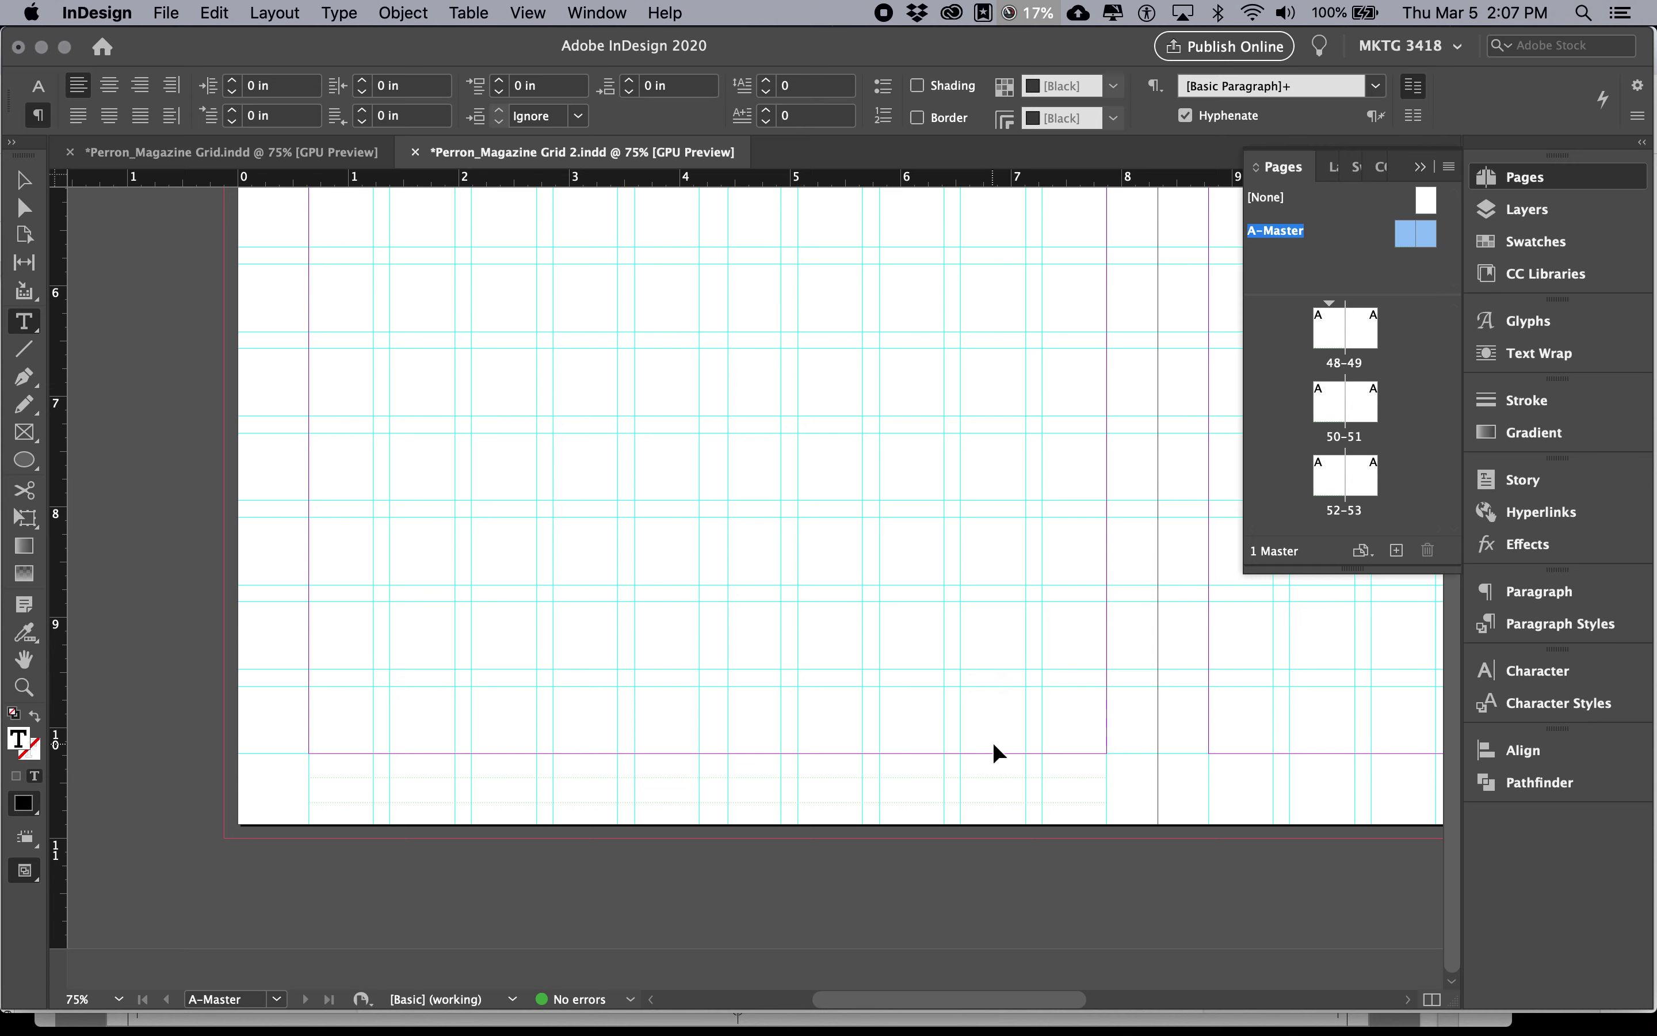
Read the Google Docs instructions on inserting the Current Page # marker as a special character, and return to InDesign.
key(super+Tab)
scroll(719, 636, down, 3)
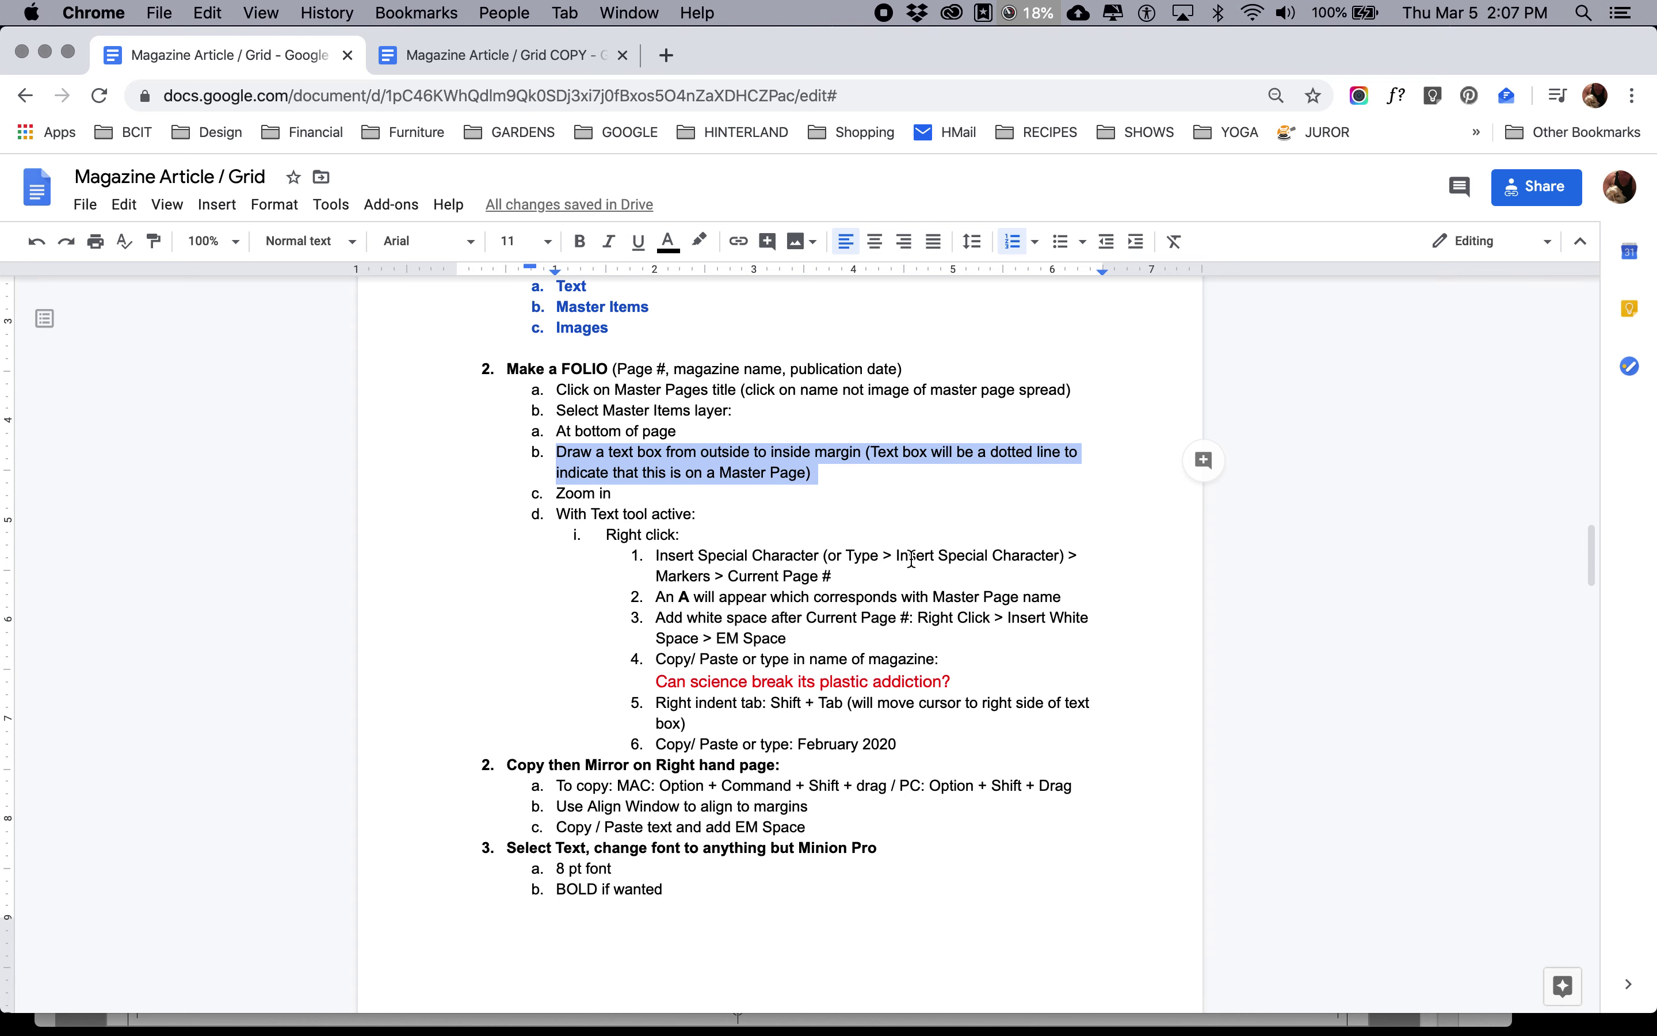
drag(905, 556, 983, 557)
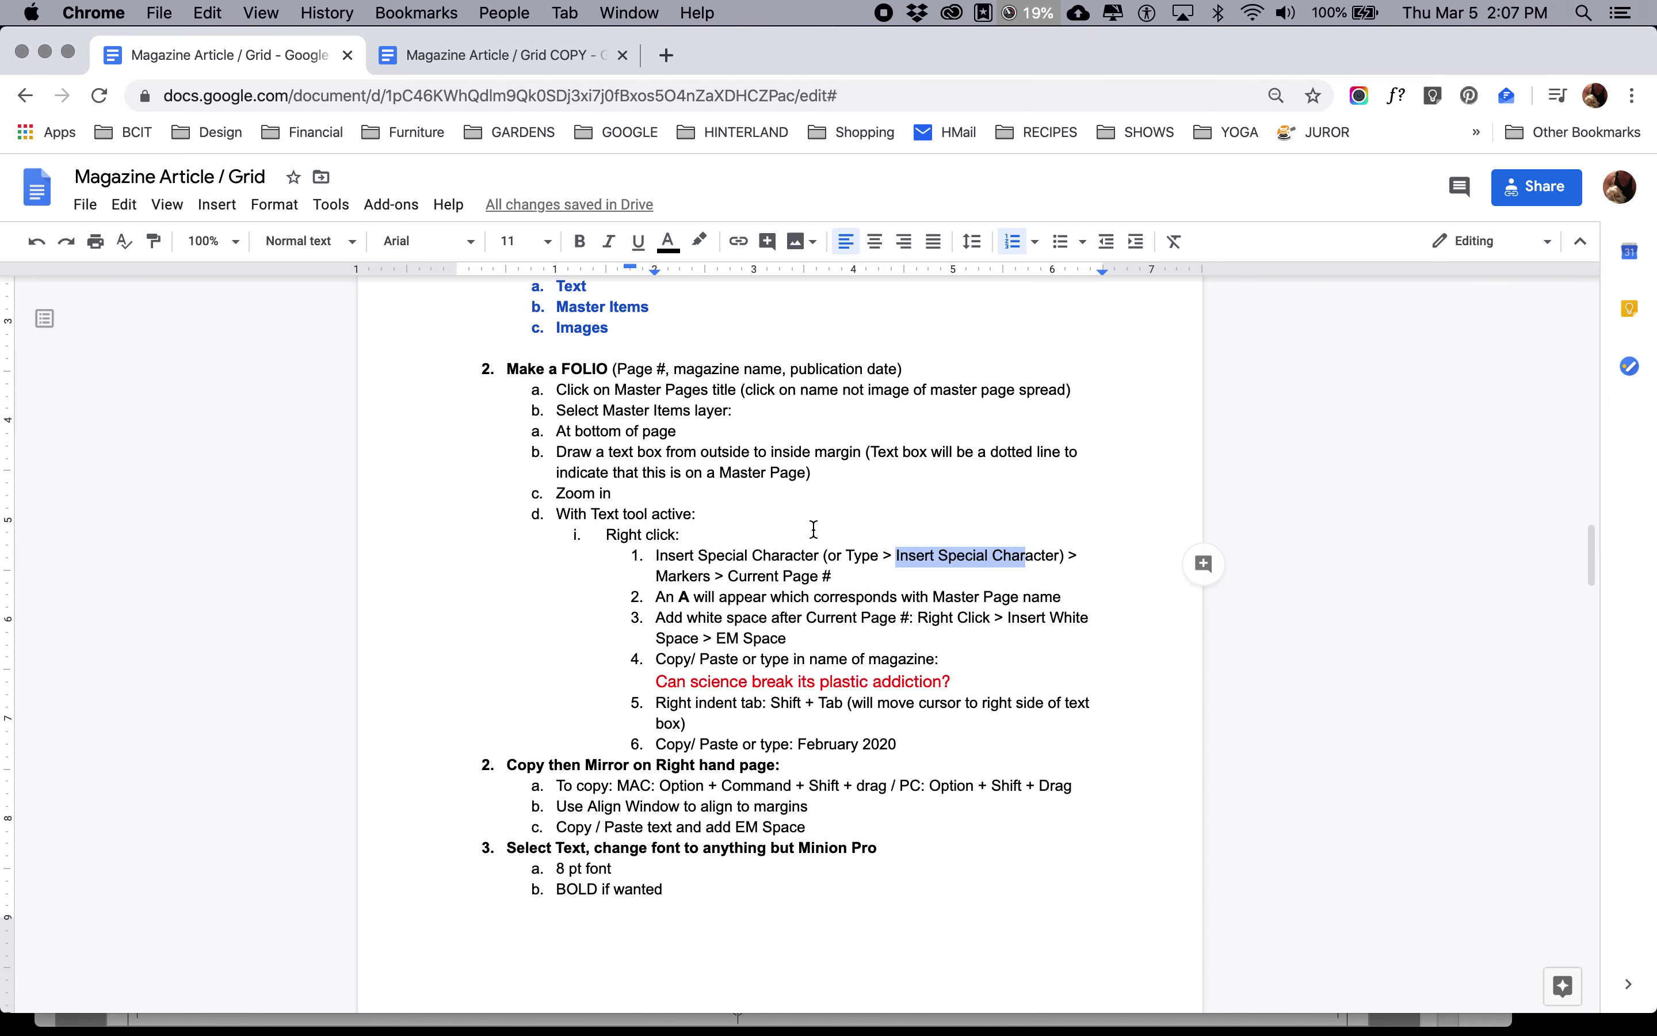
key(super+Tab)
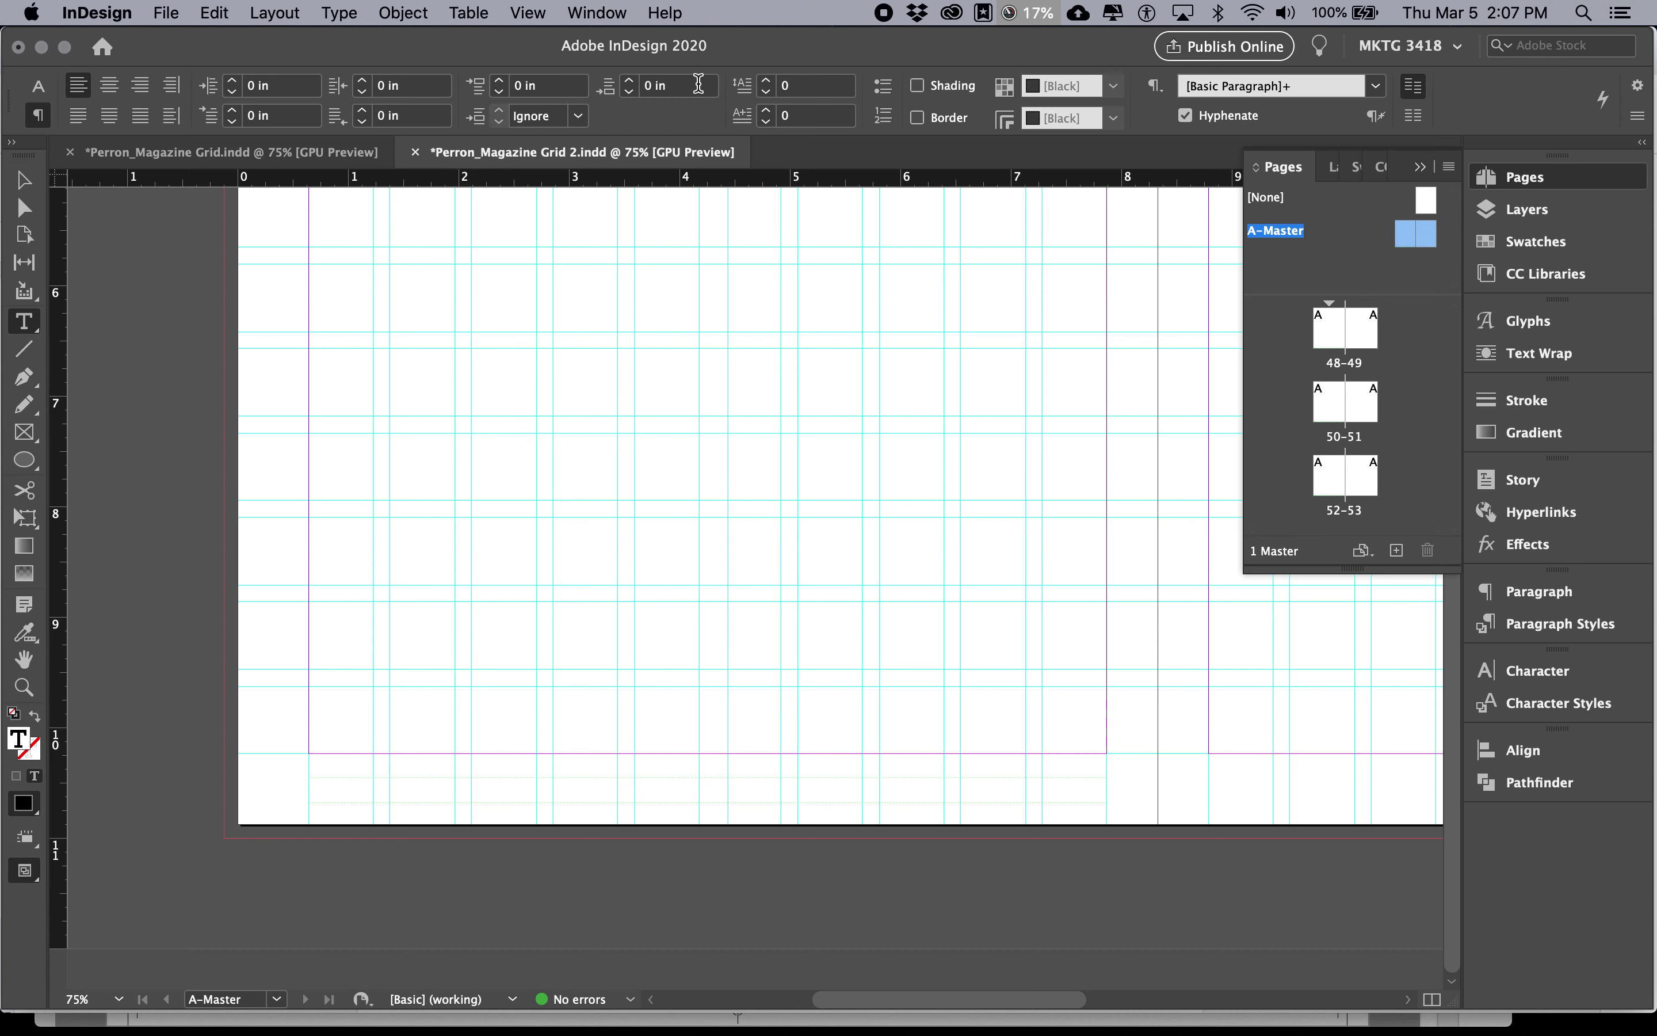
click(338, 13)
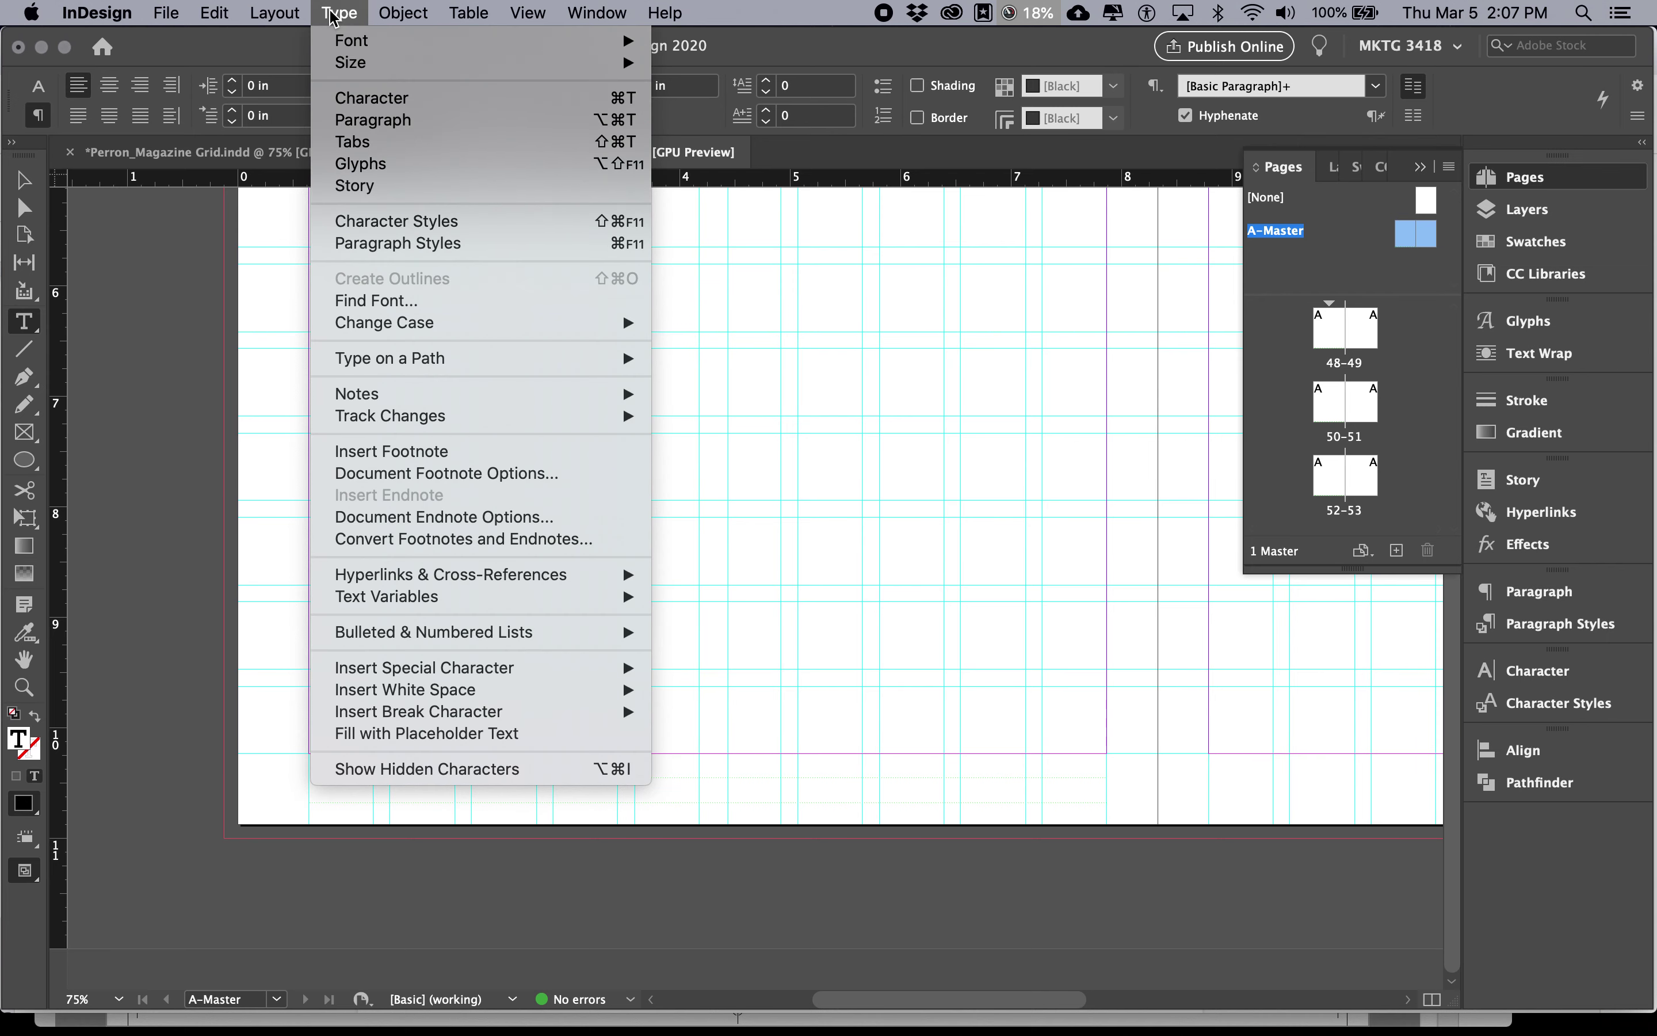
mouse_move(458, 674)
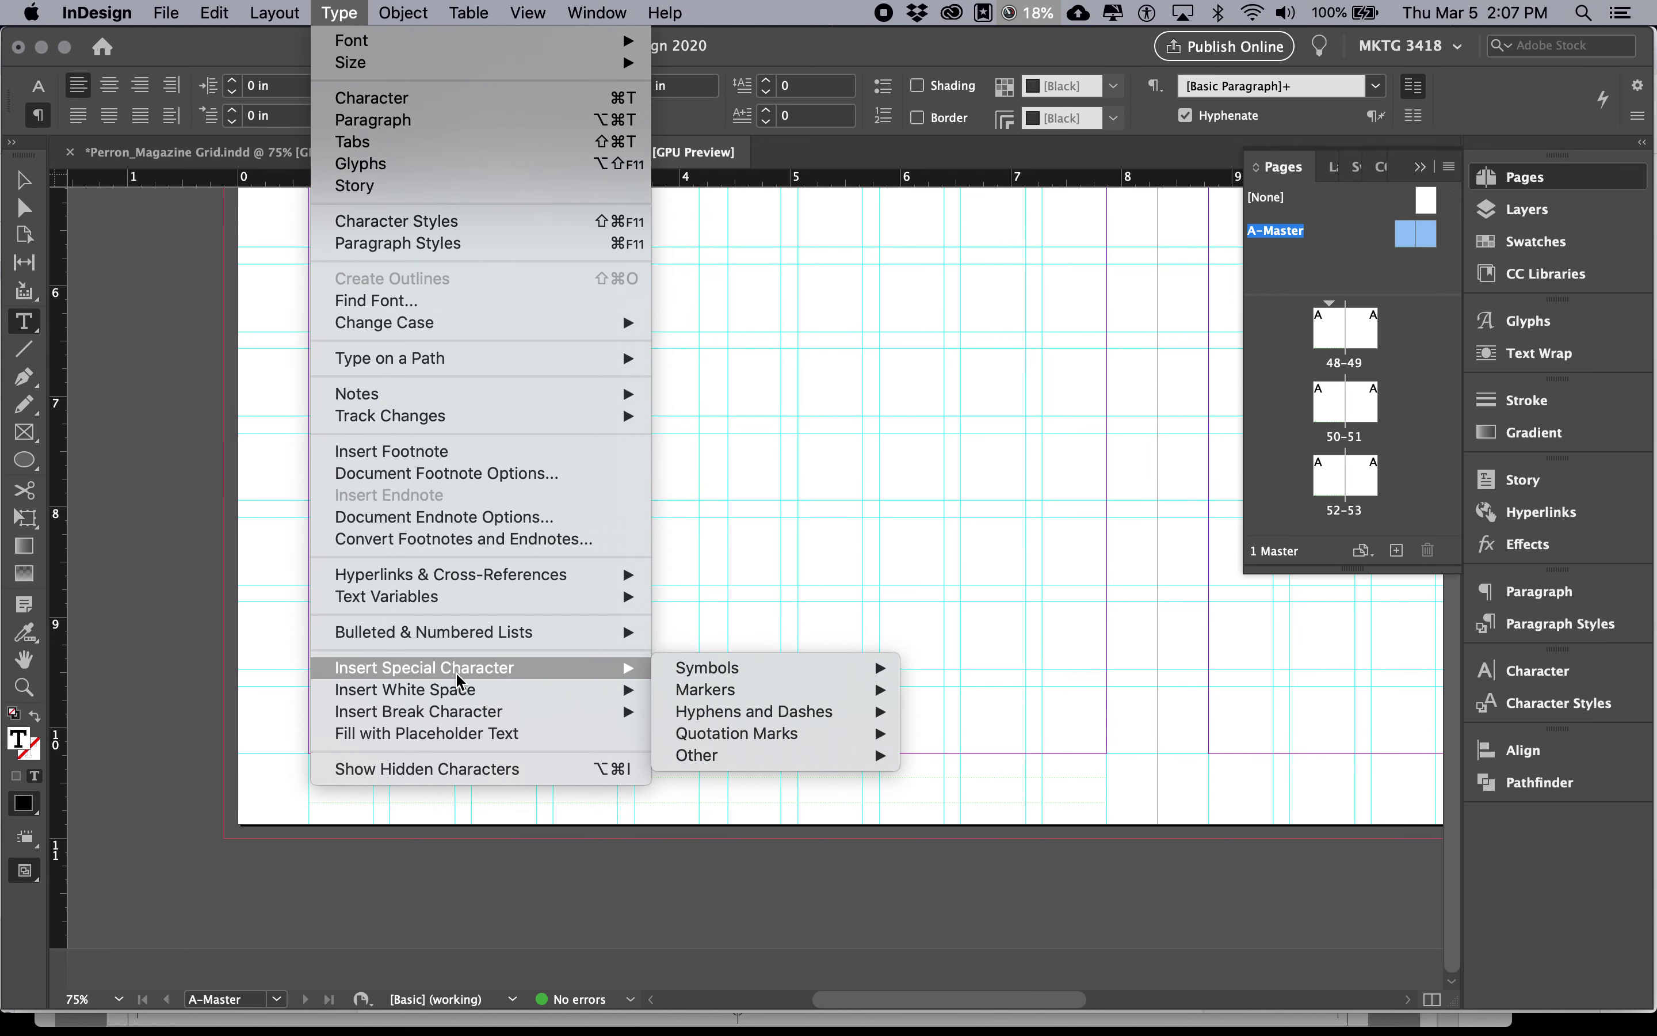
mouse_move(697, 681)
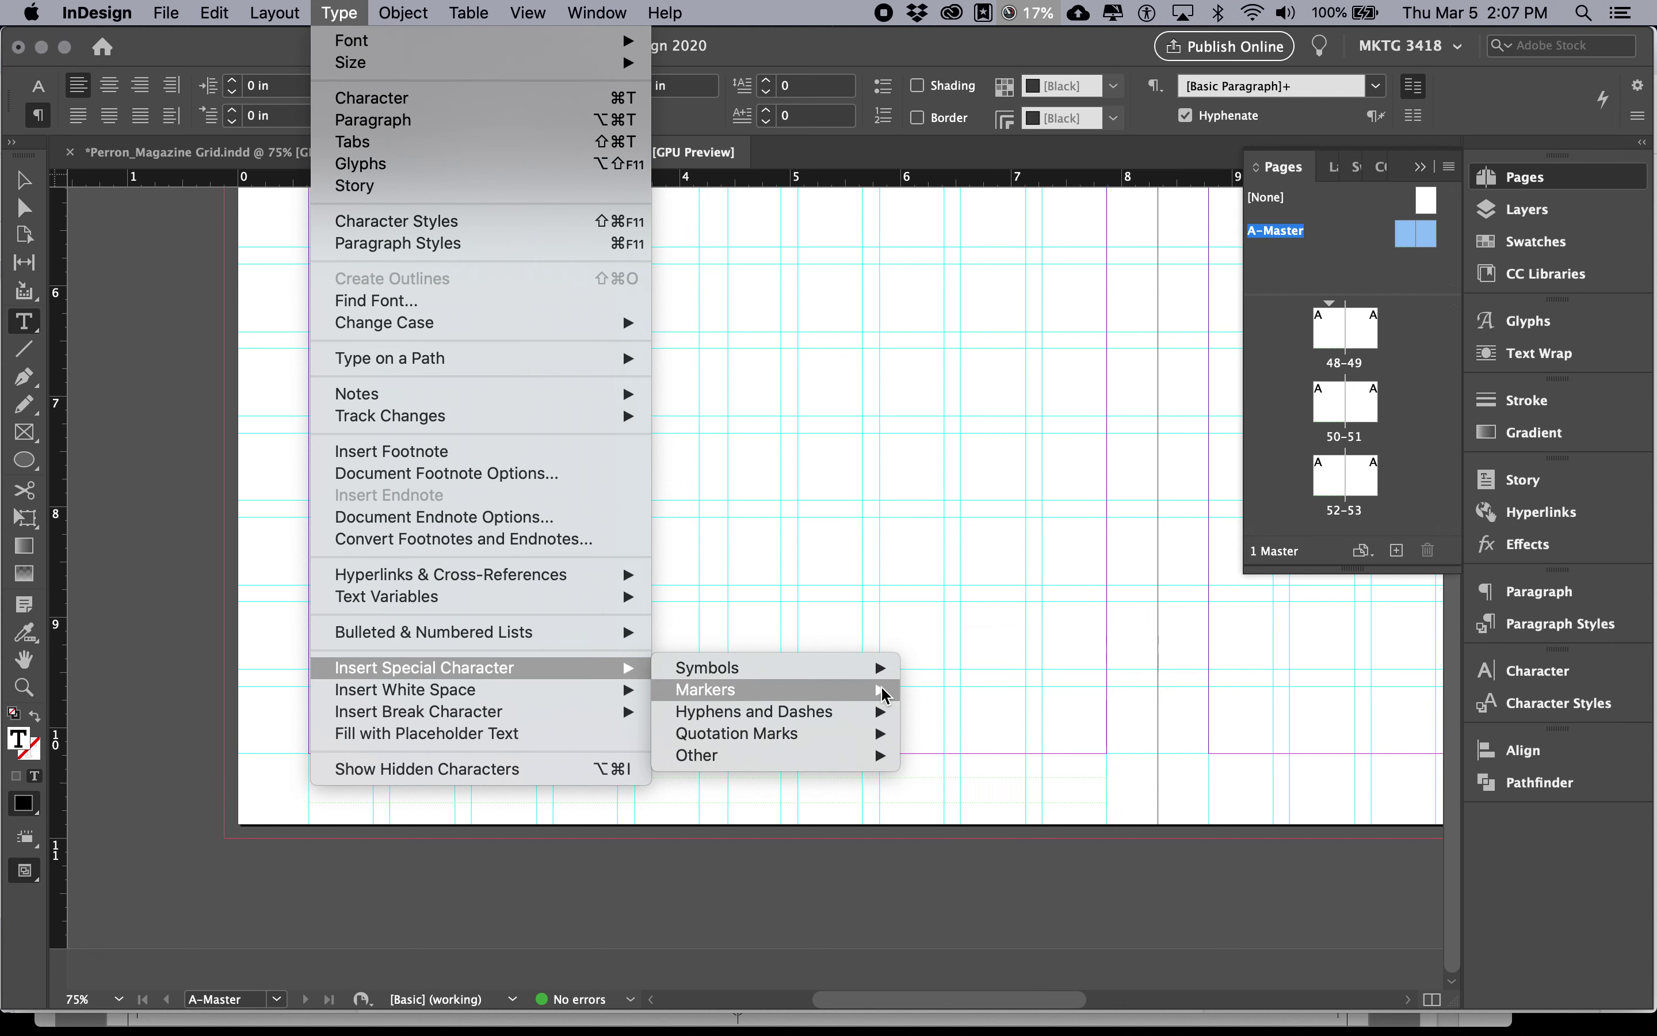
click(954, 689)
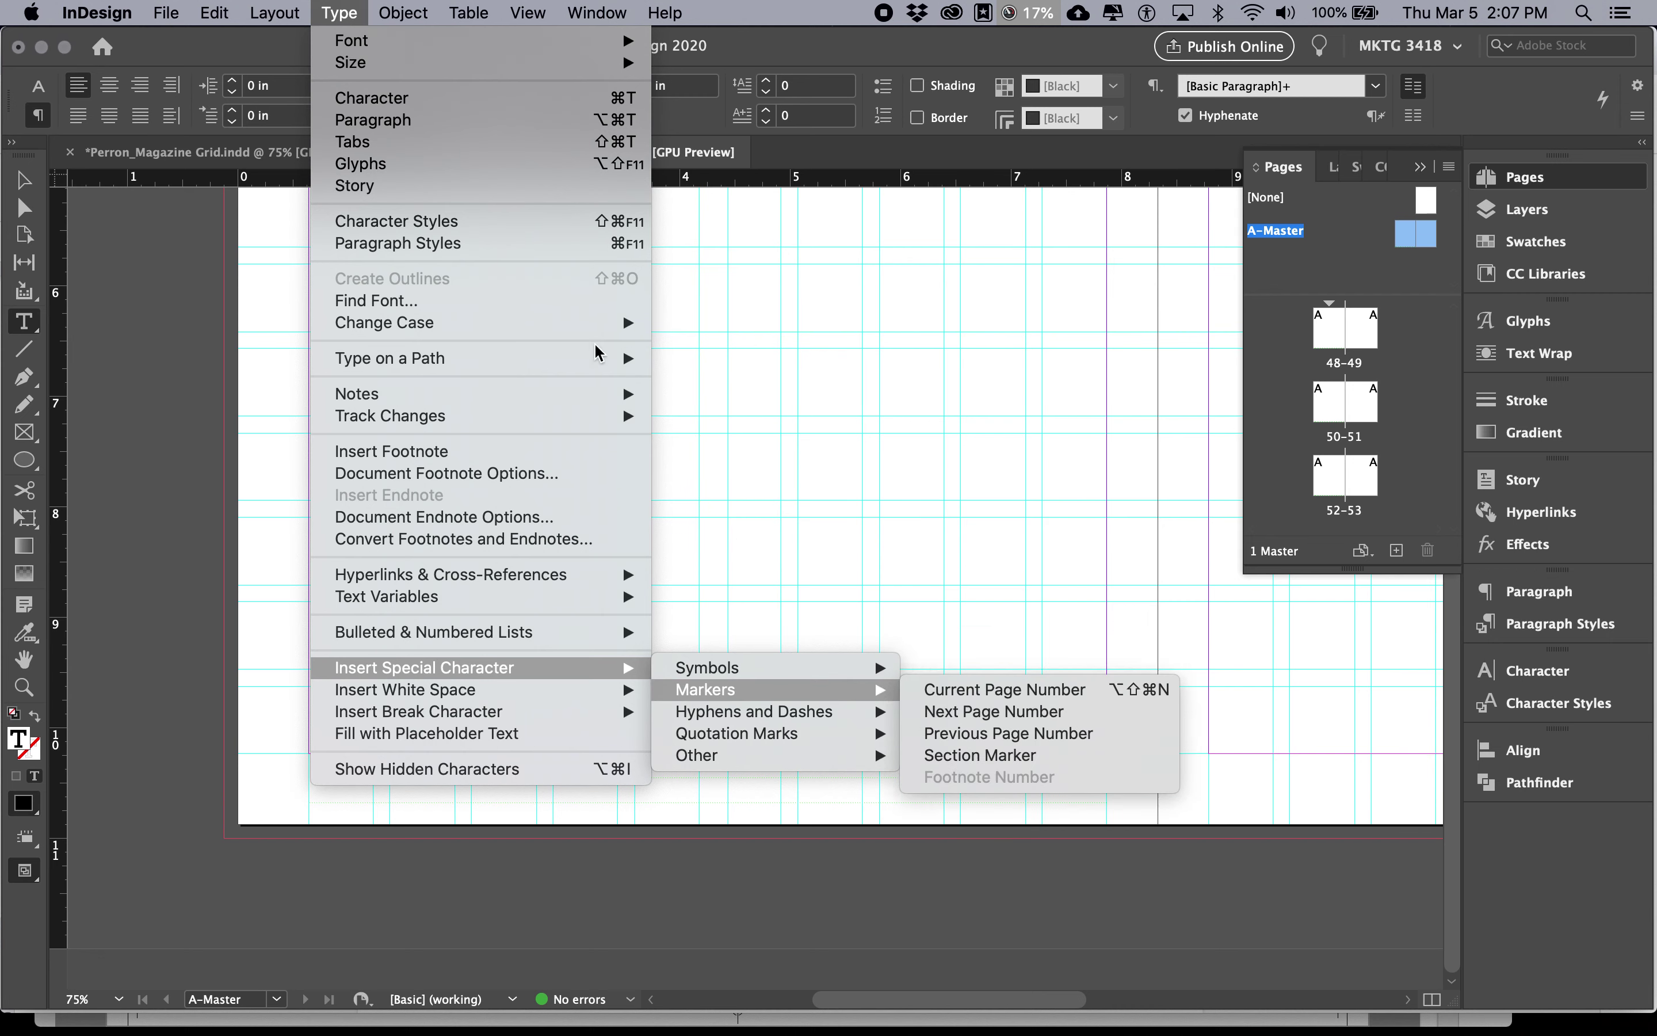
click(340, 14)
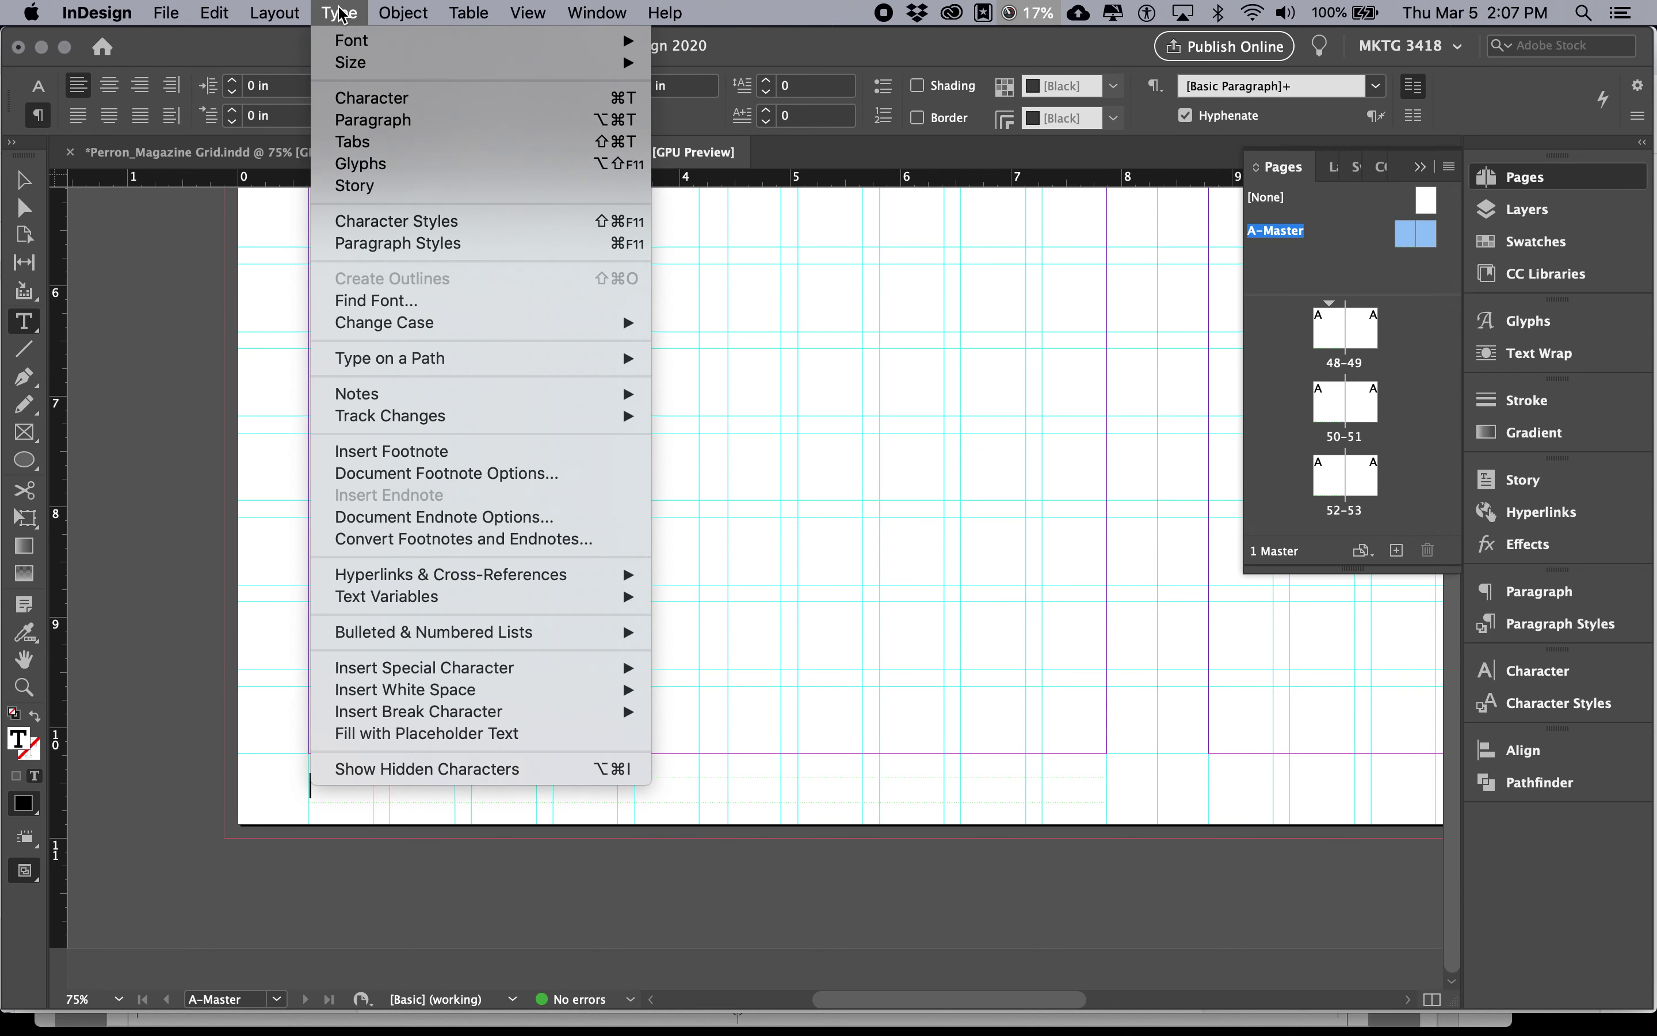
Insert a Current Page Number marker at the start of the folio text frame on the left master page.
click(298, 823)
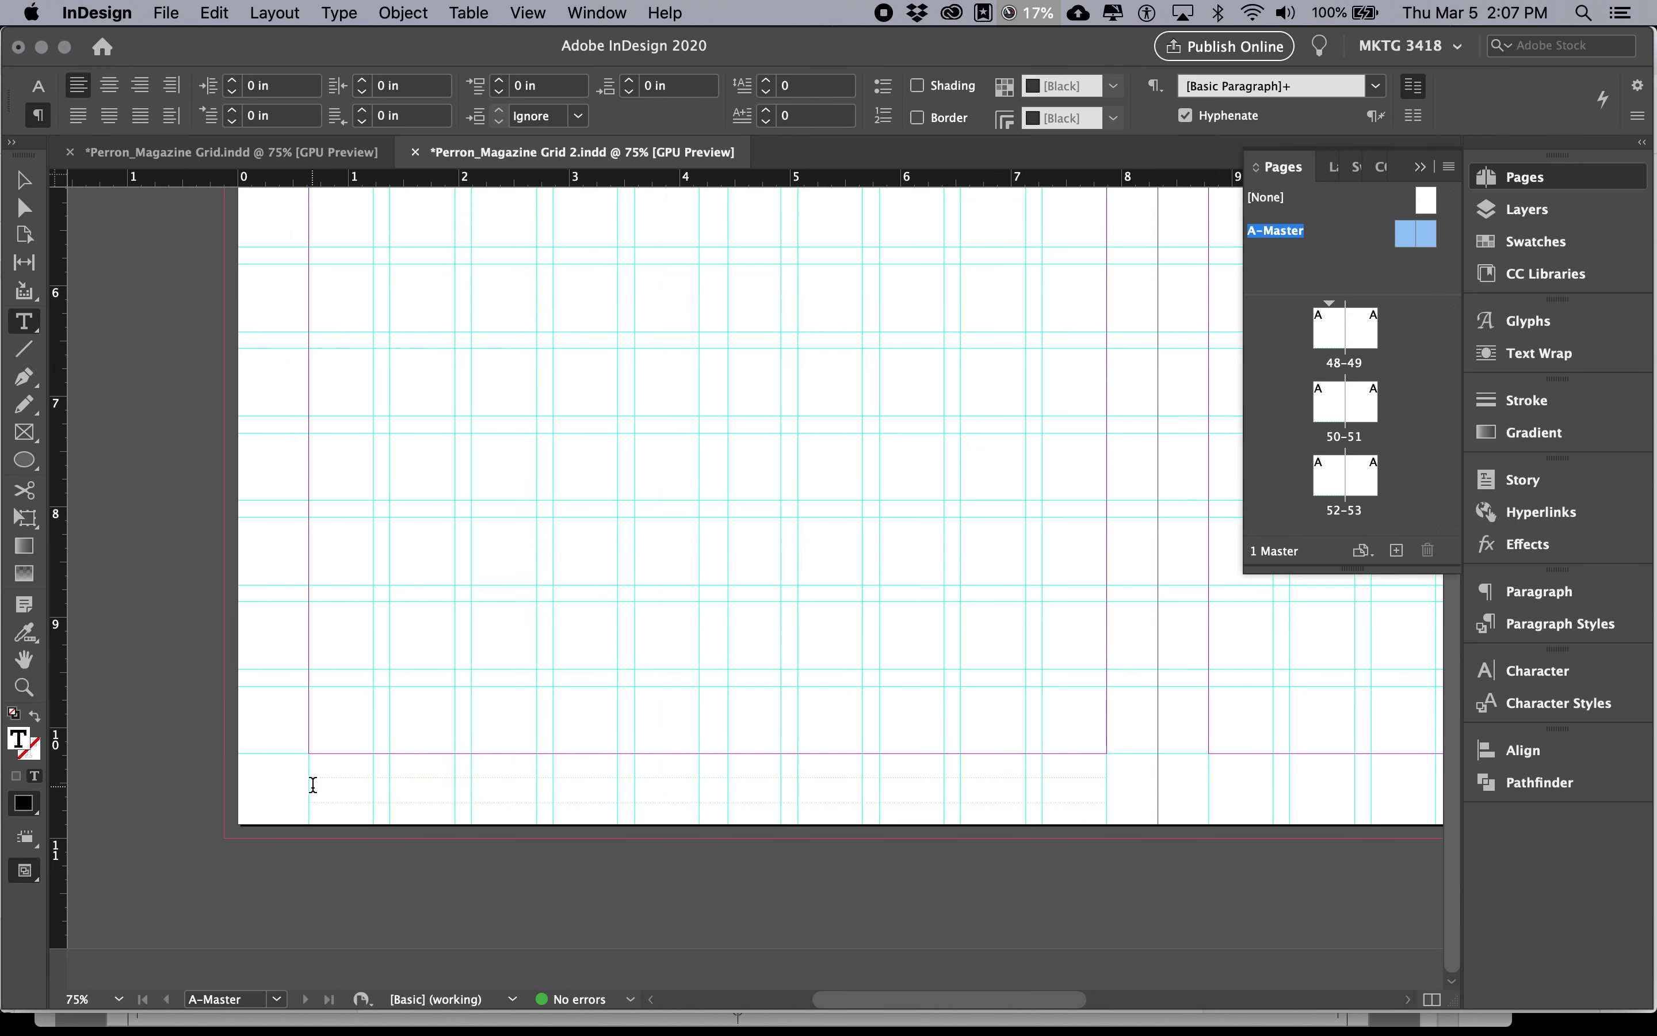
click(338, 21)
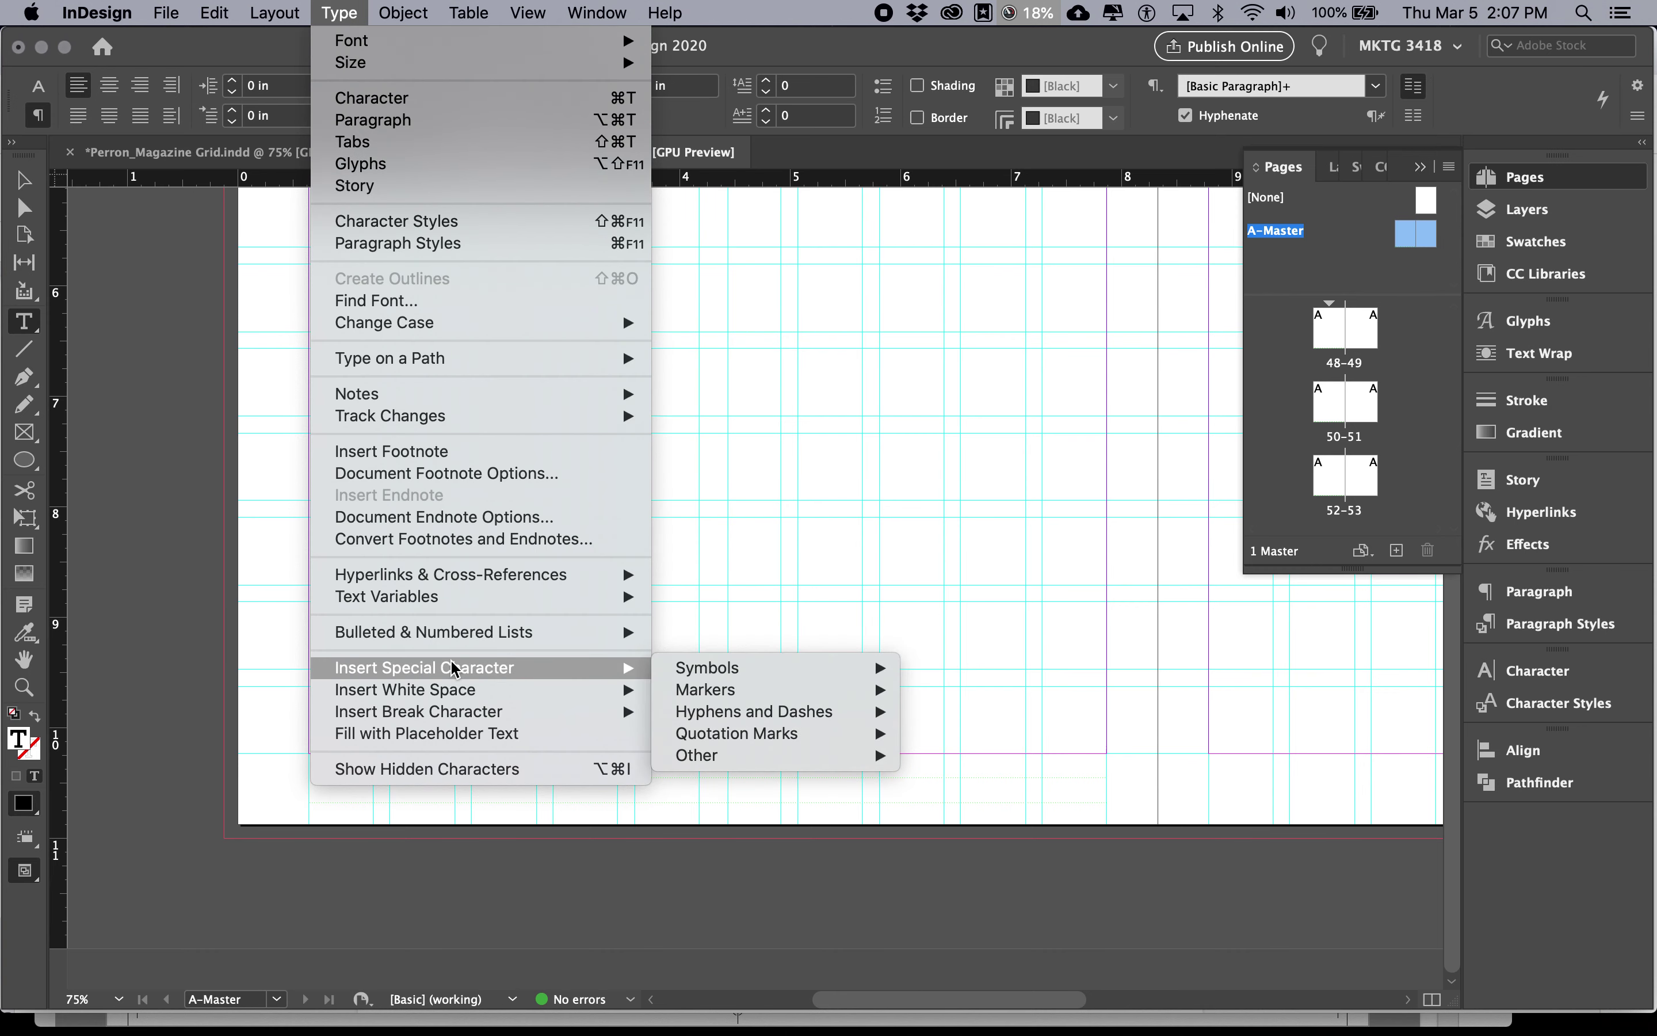
mouse_move(685, 690)
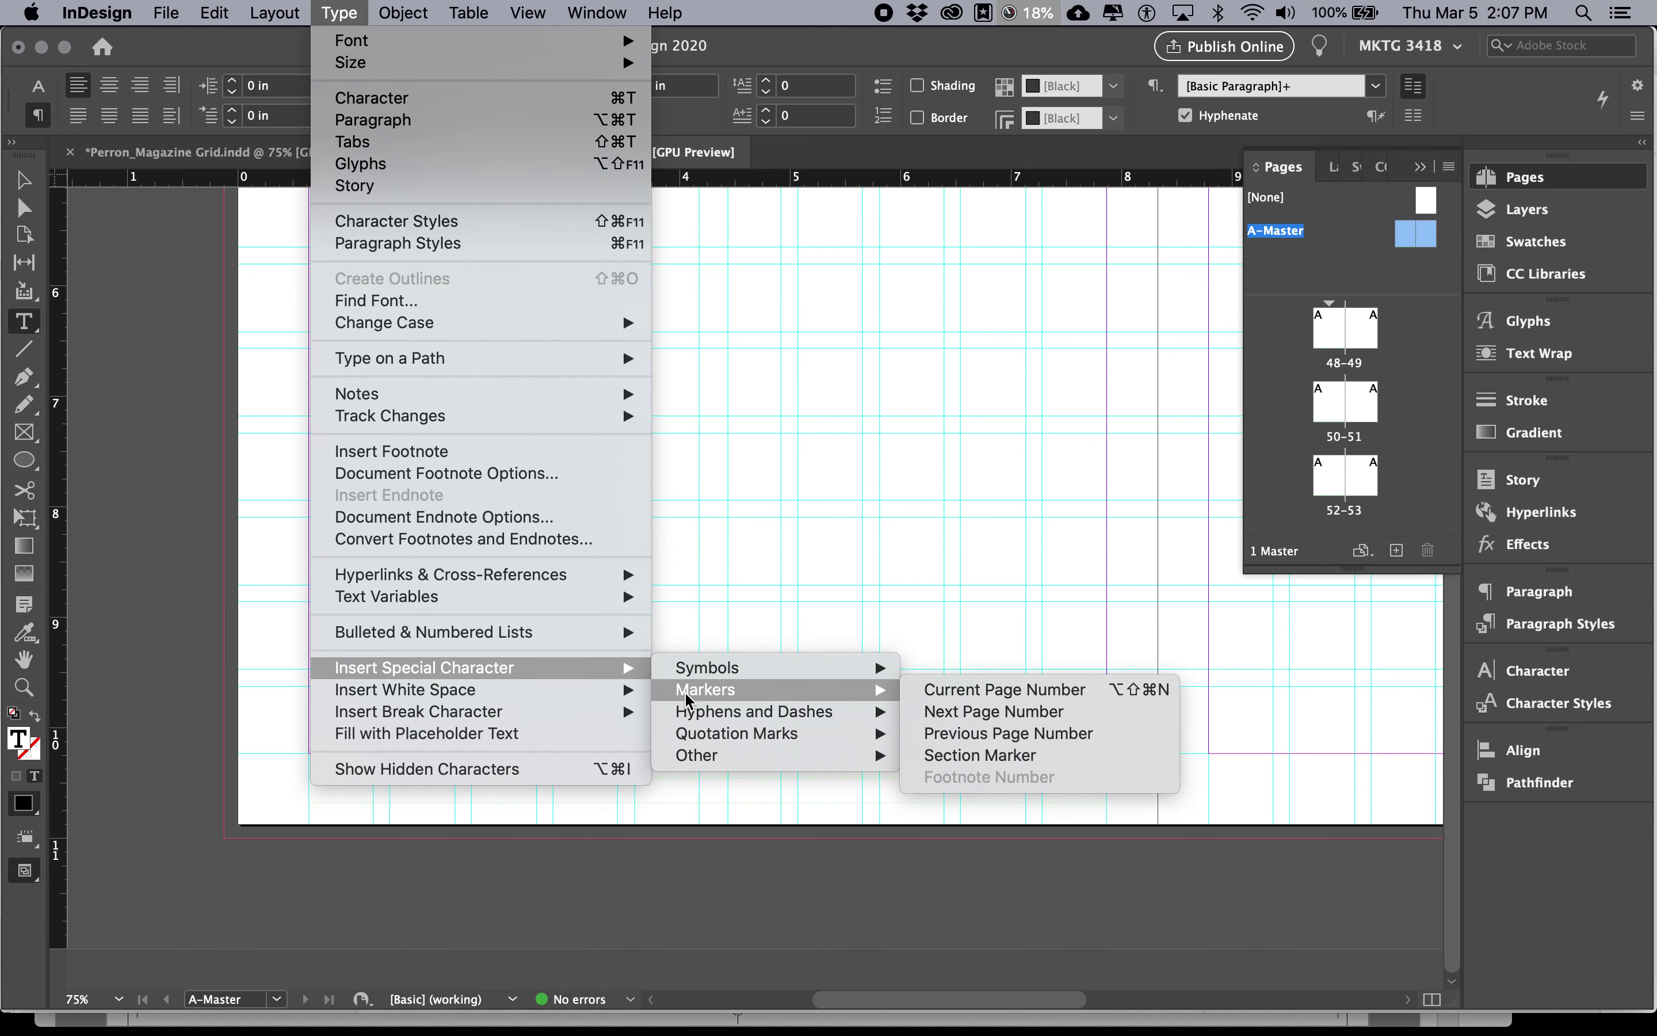
click(971, 692)
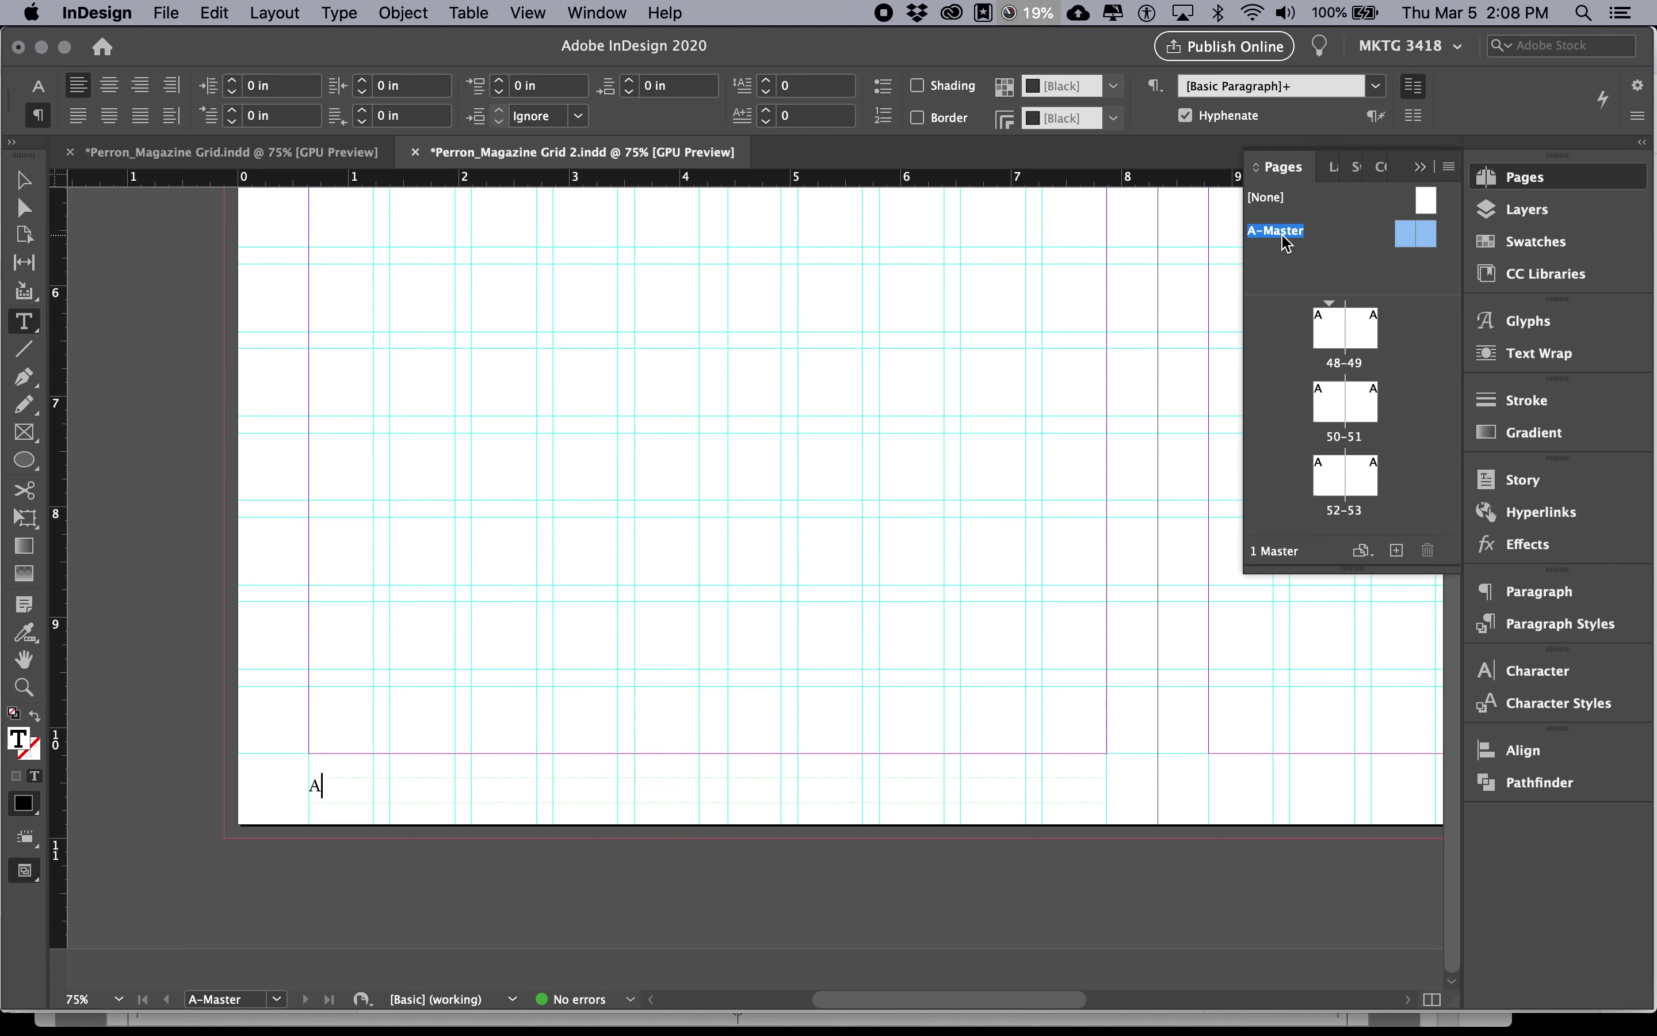
Change the A-Master spread's prefix to 1 and its name to Feature Article in the master options.
click(1448, 166)
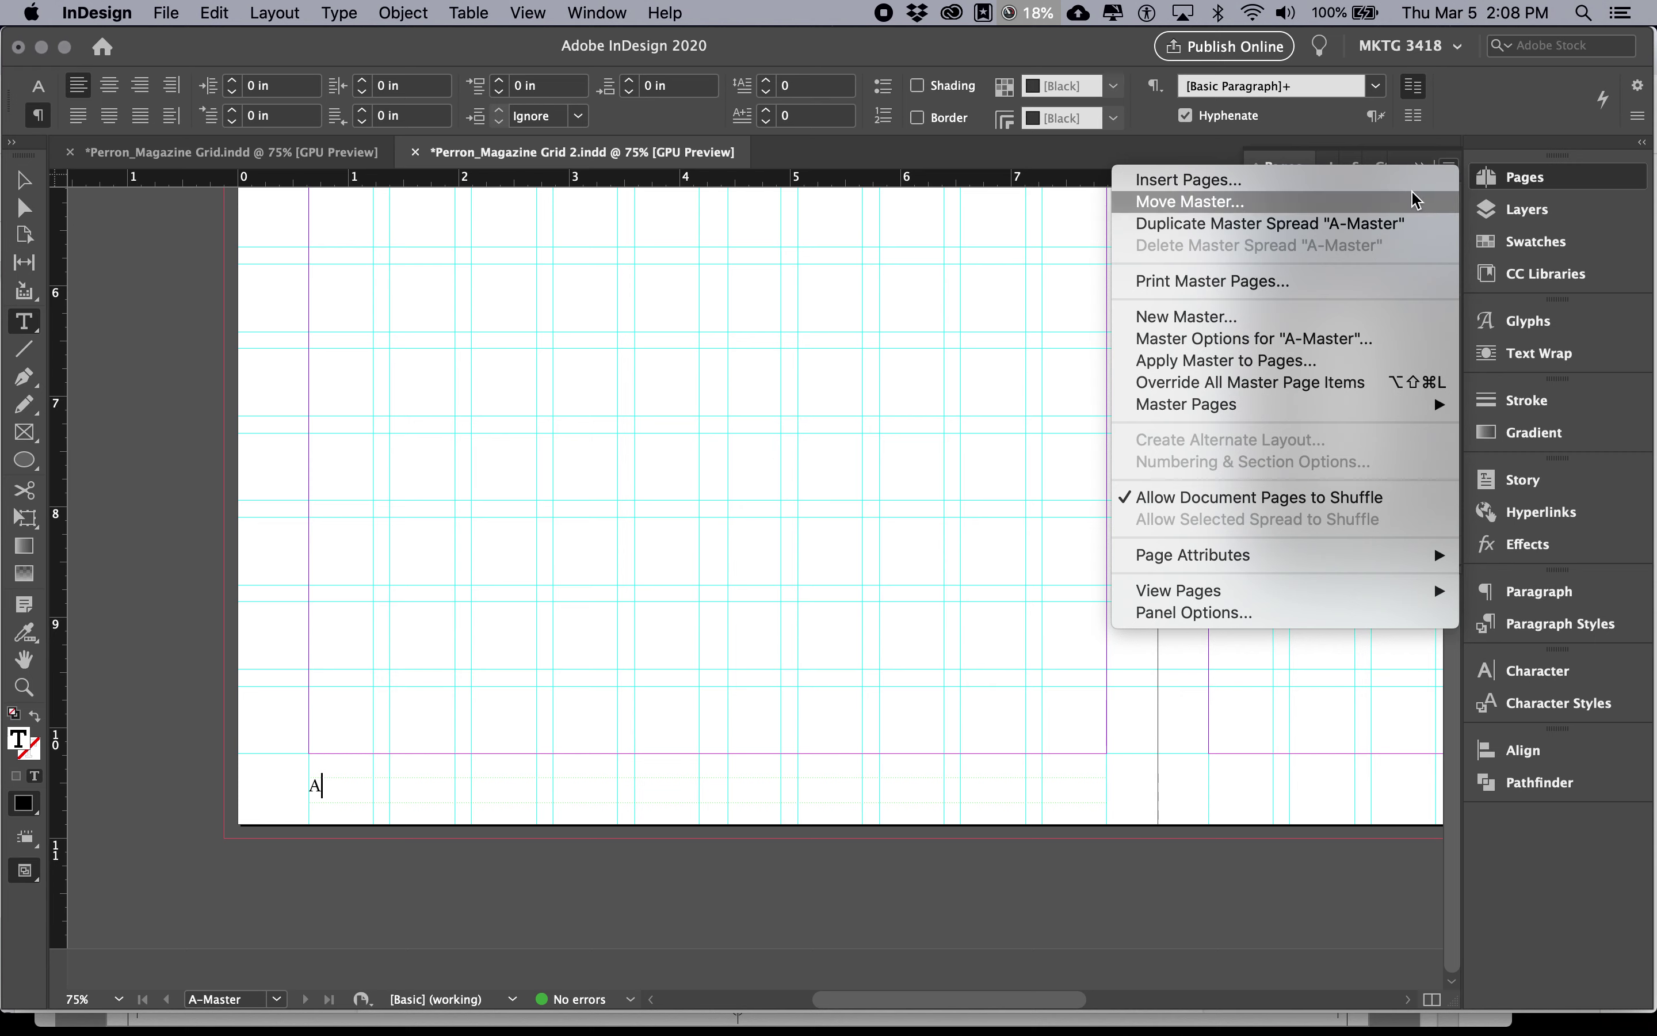
click(1342, 338)
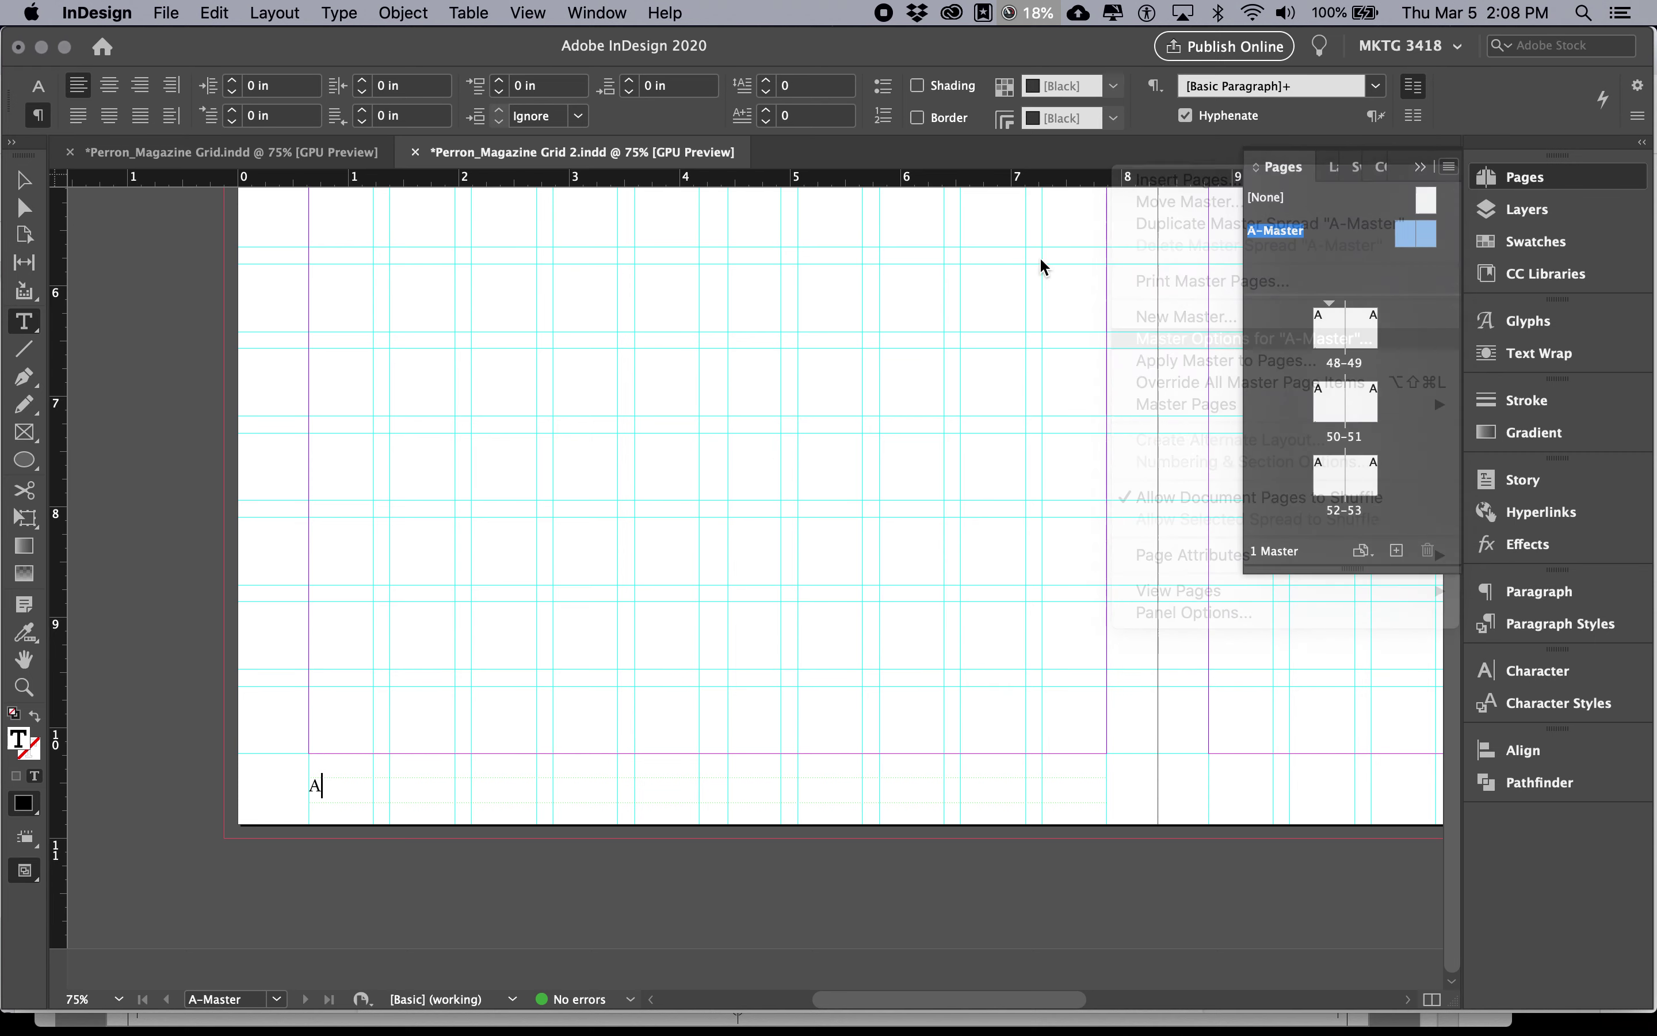
text(1)
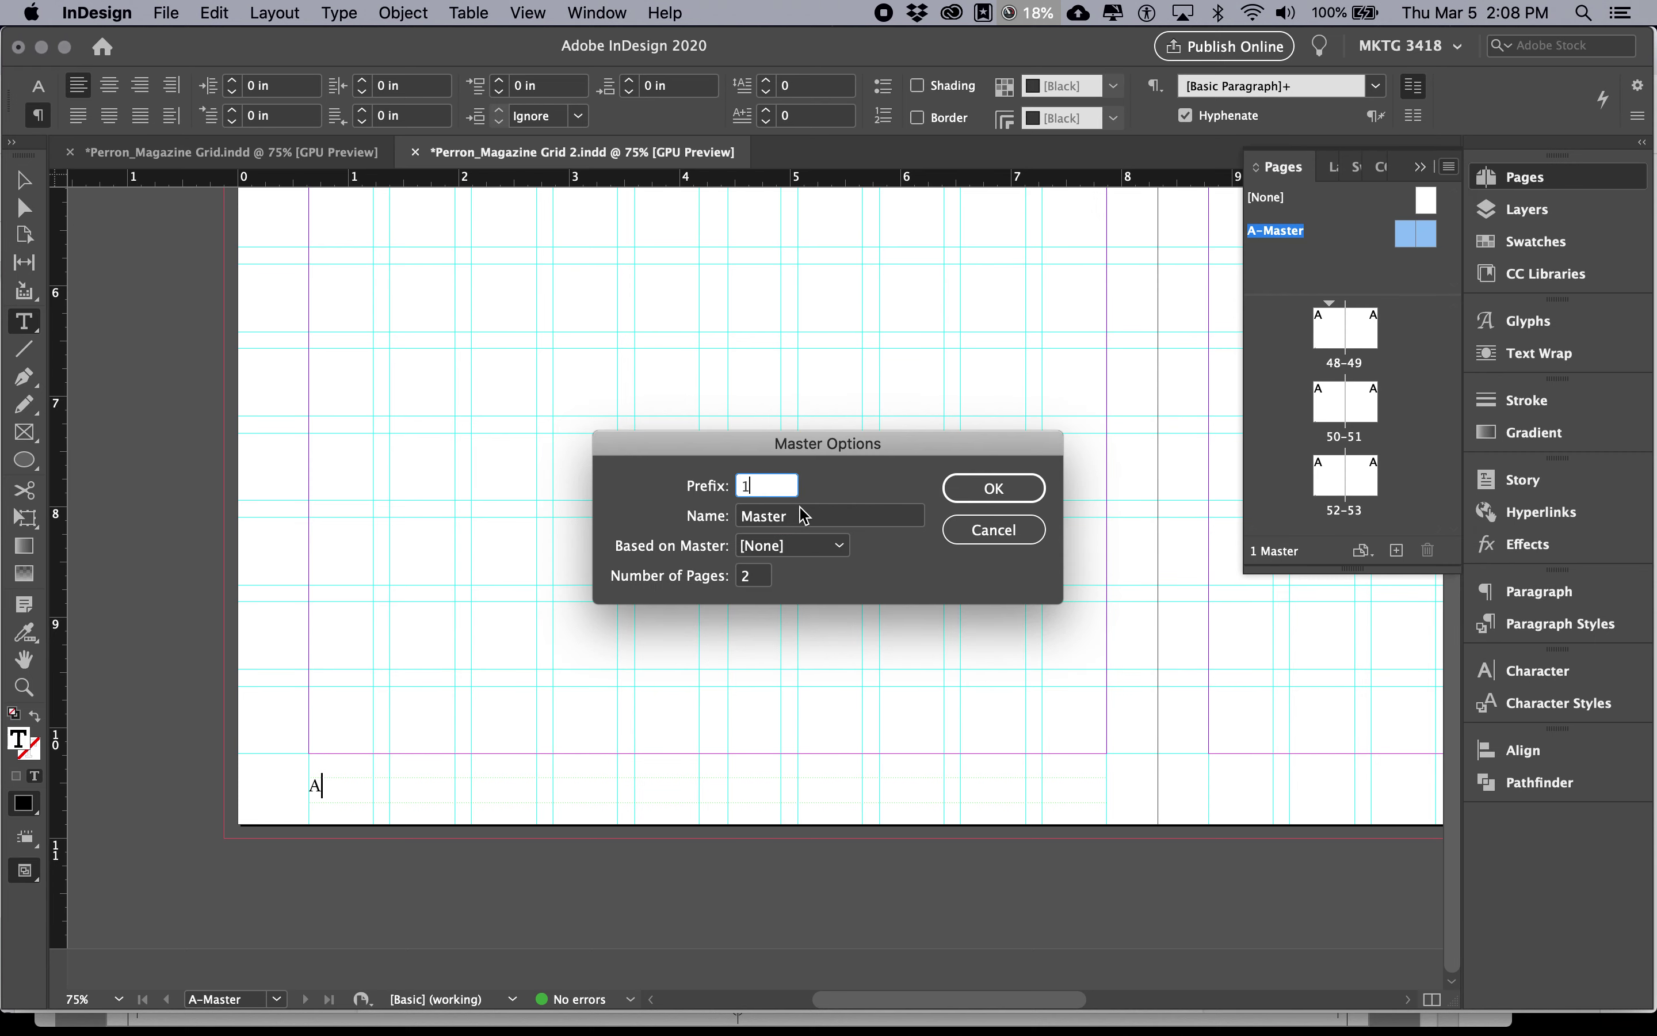
key(Tab)
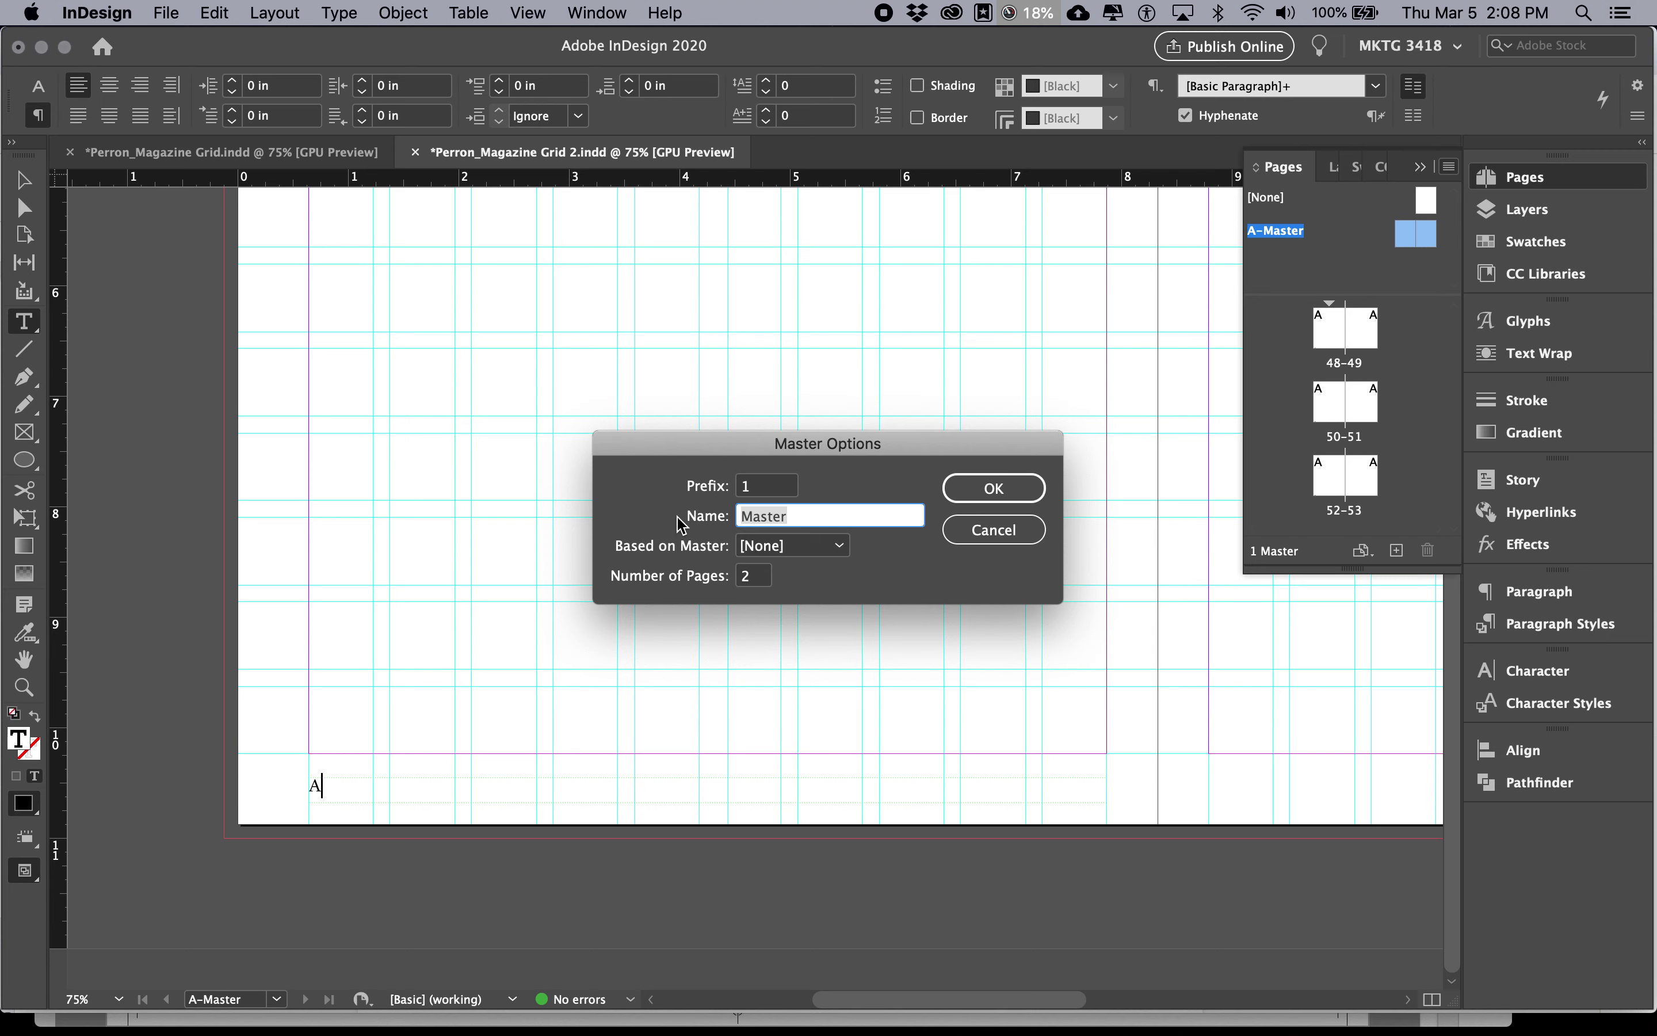
text(Feature Article)
key(Return)
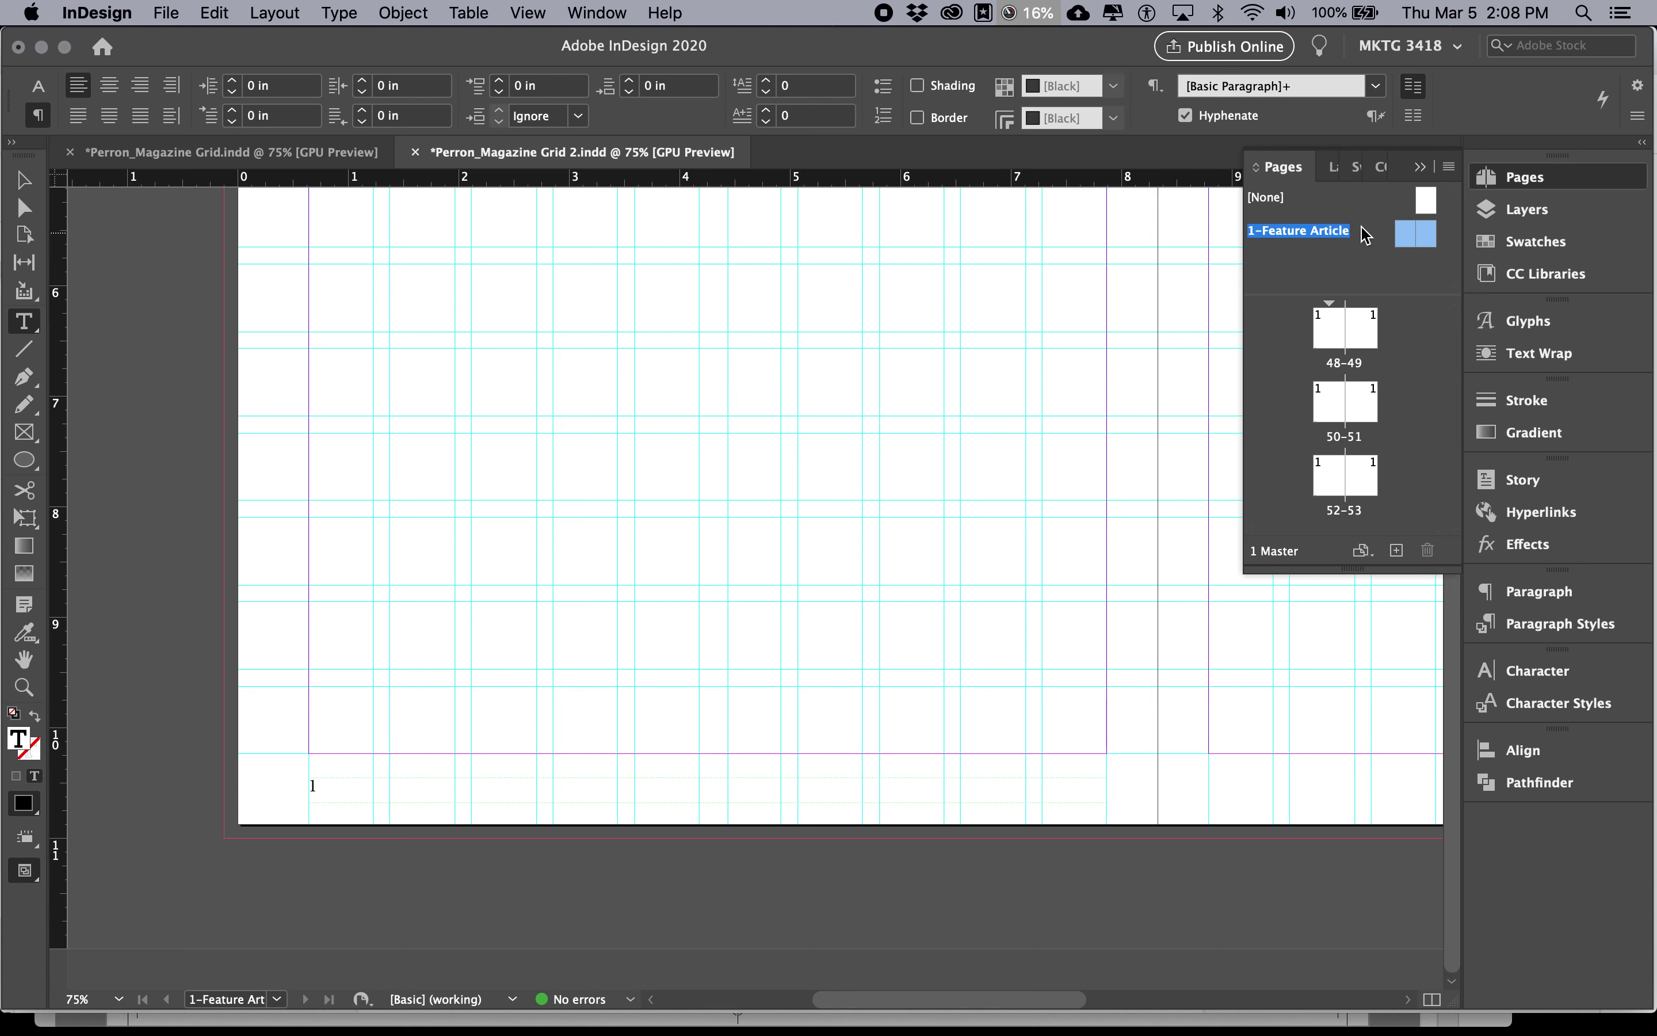
Set the Feature Article master's prefix back to A.
click(1449, 168)
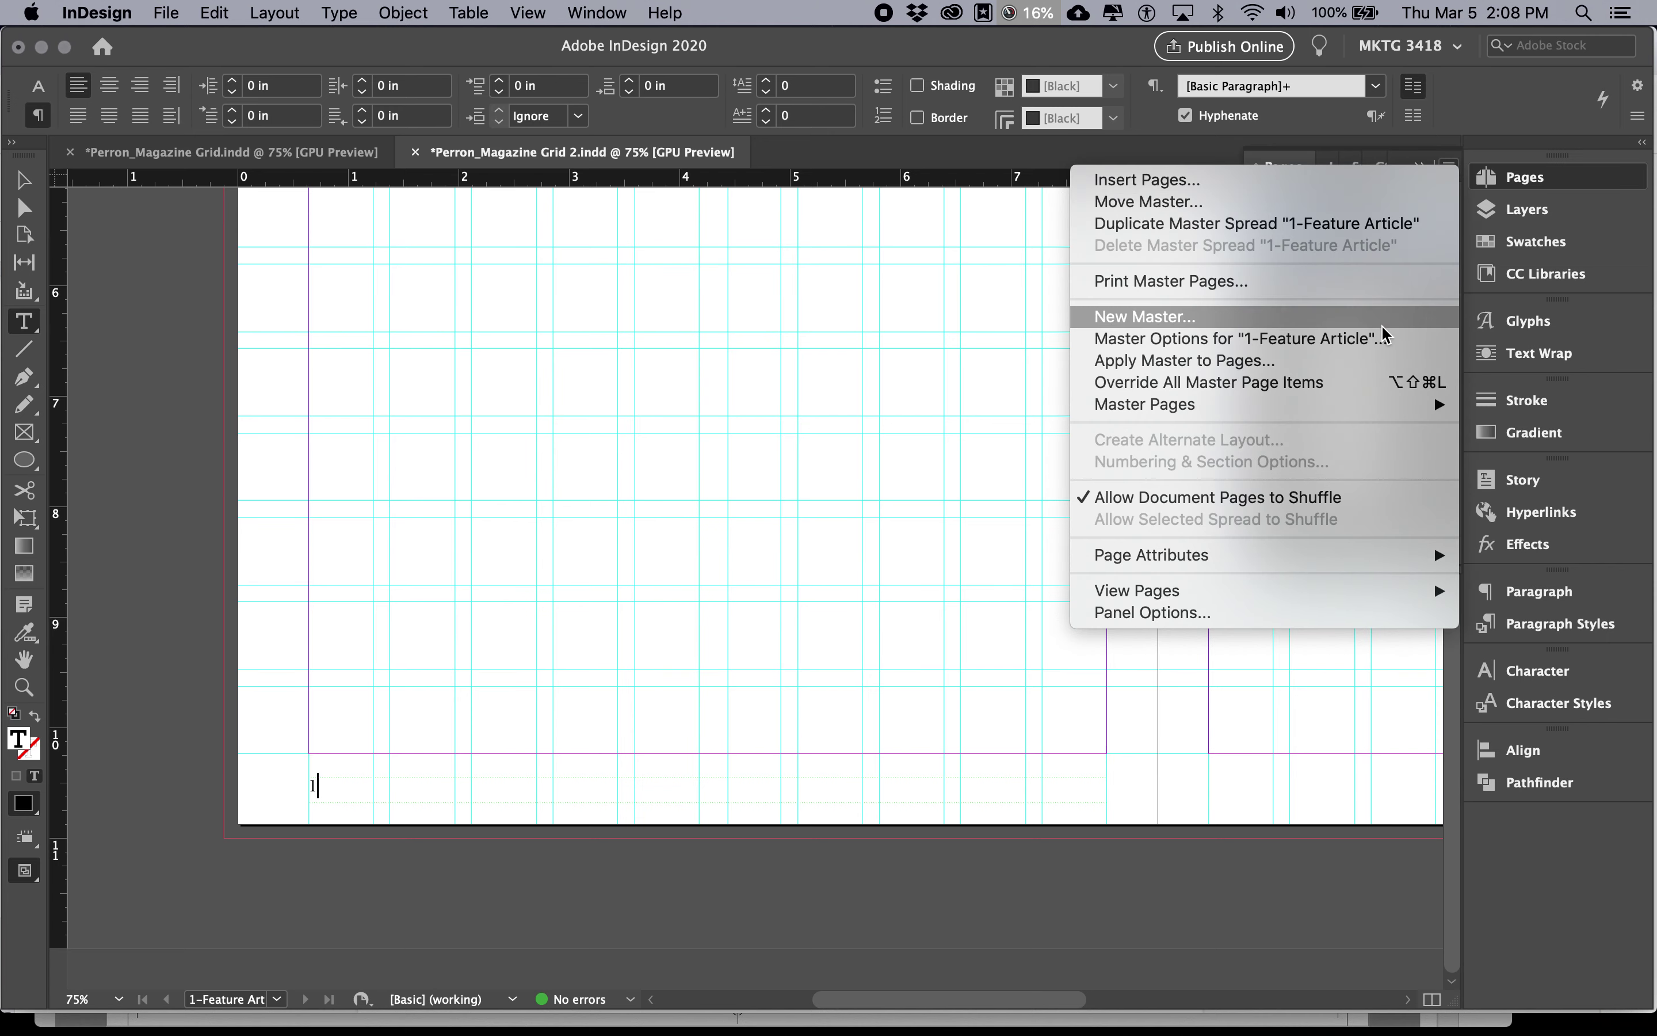
click(1435, 338)
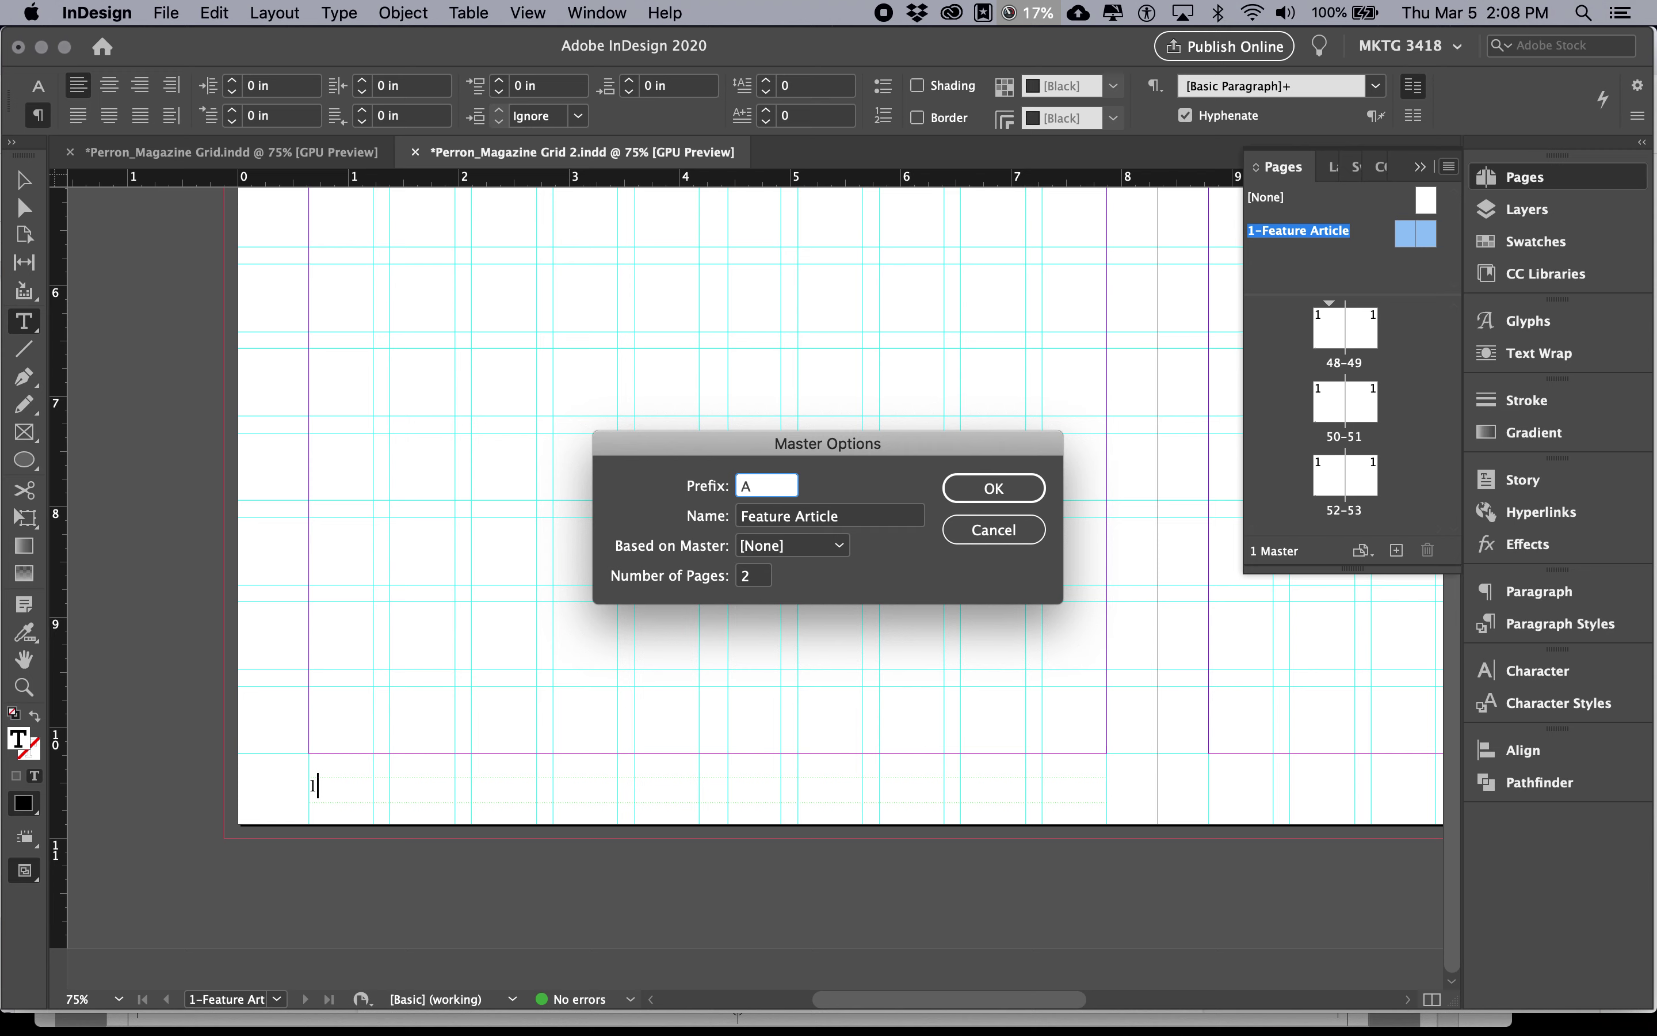
click(962, 500)
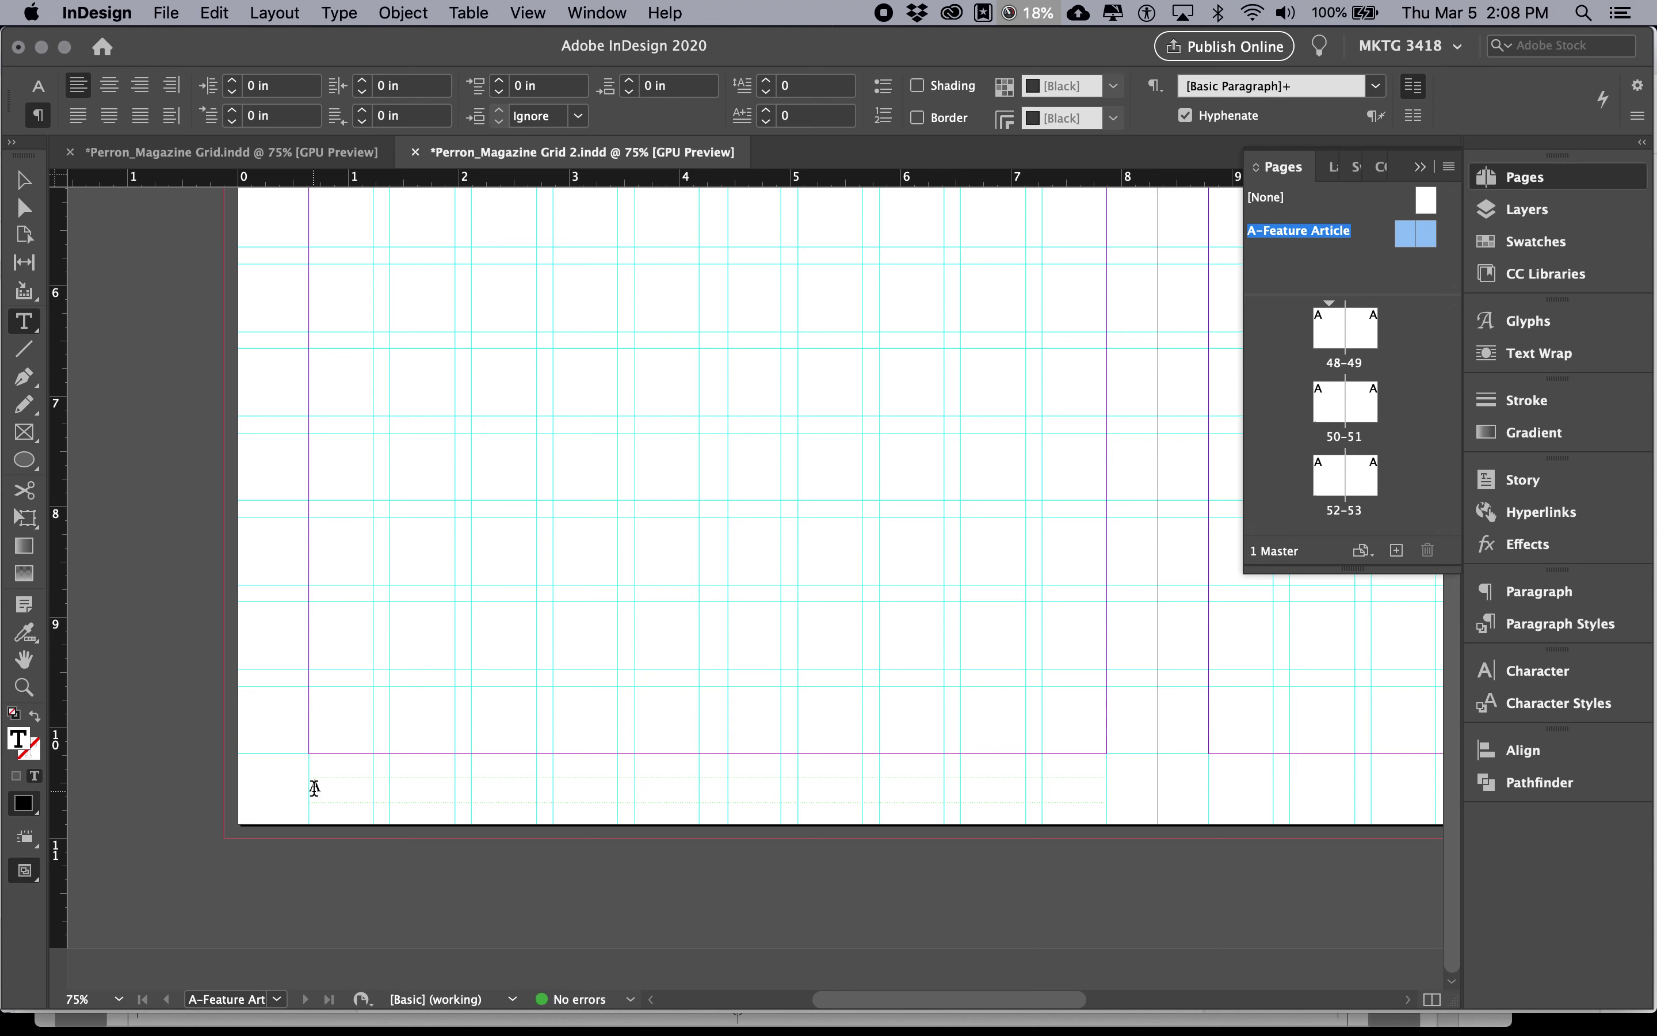
Check the page 50 folio in Perron_Magazine Grid.indd and the EM Space instruction in Google Docs, and return to InDesign.
key(super+Tab)
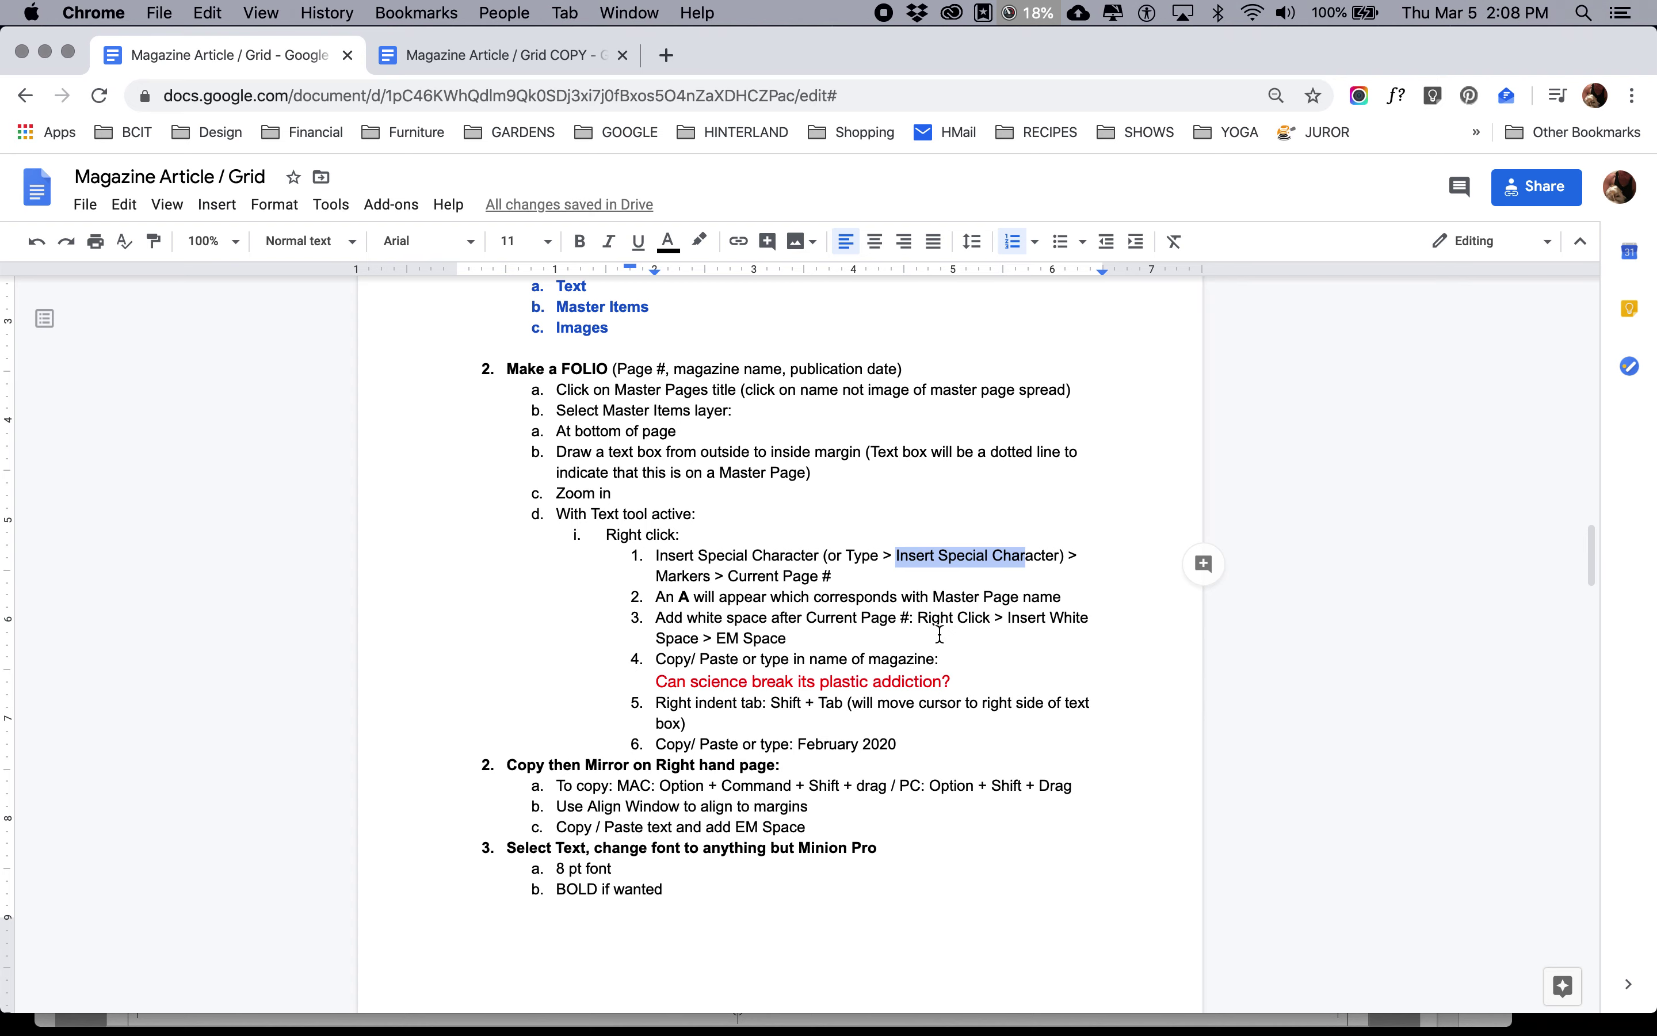
key(super+Tab)
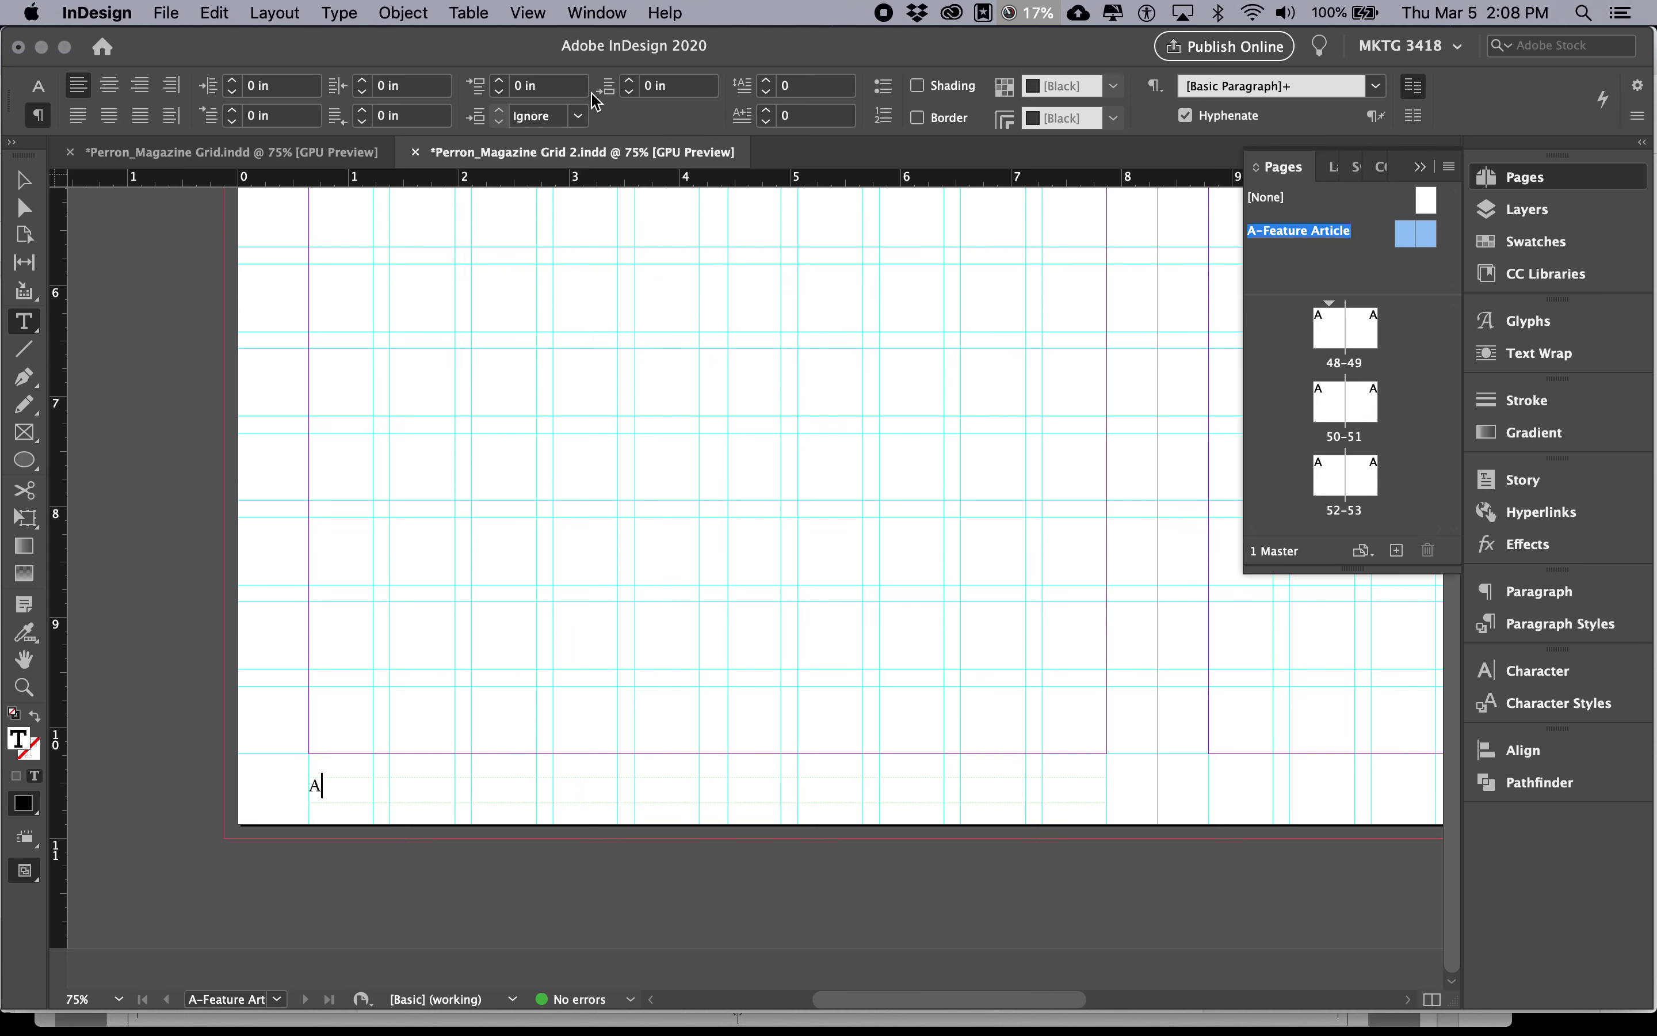
click(274, 146)
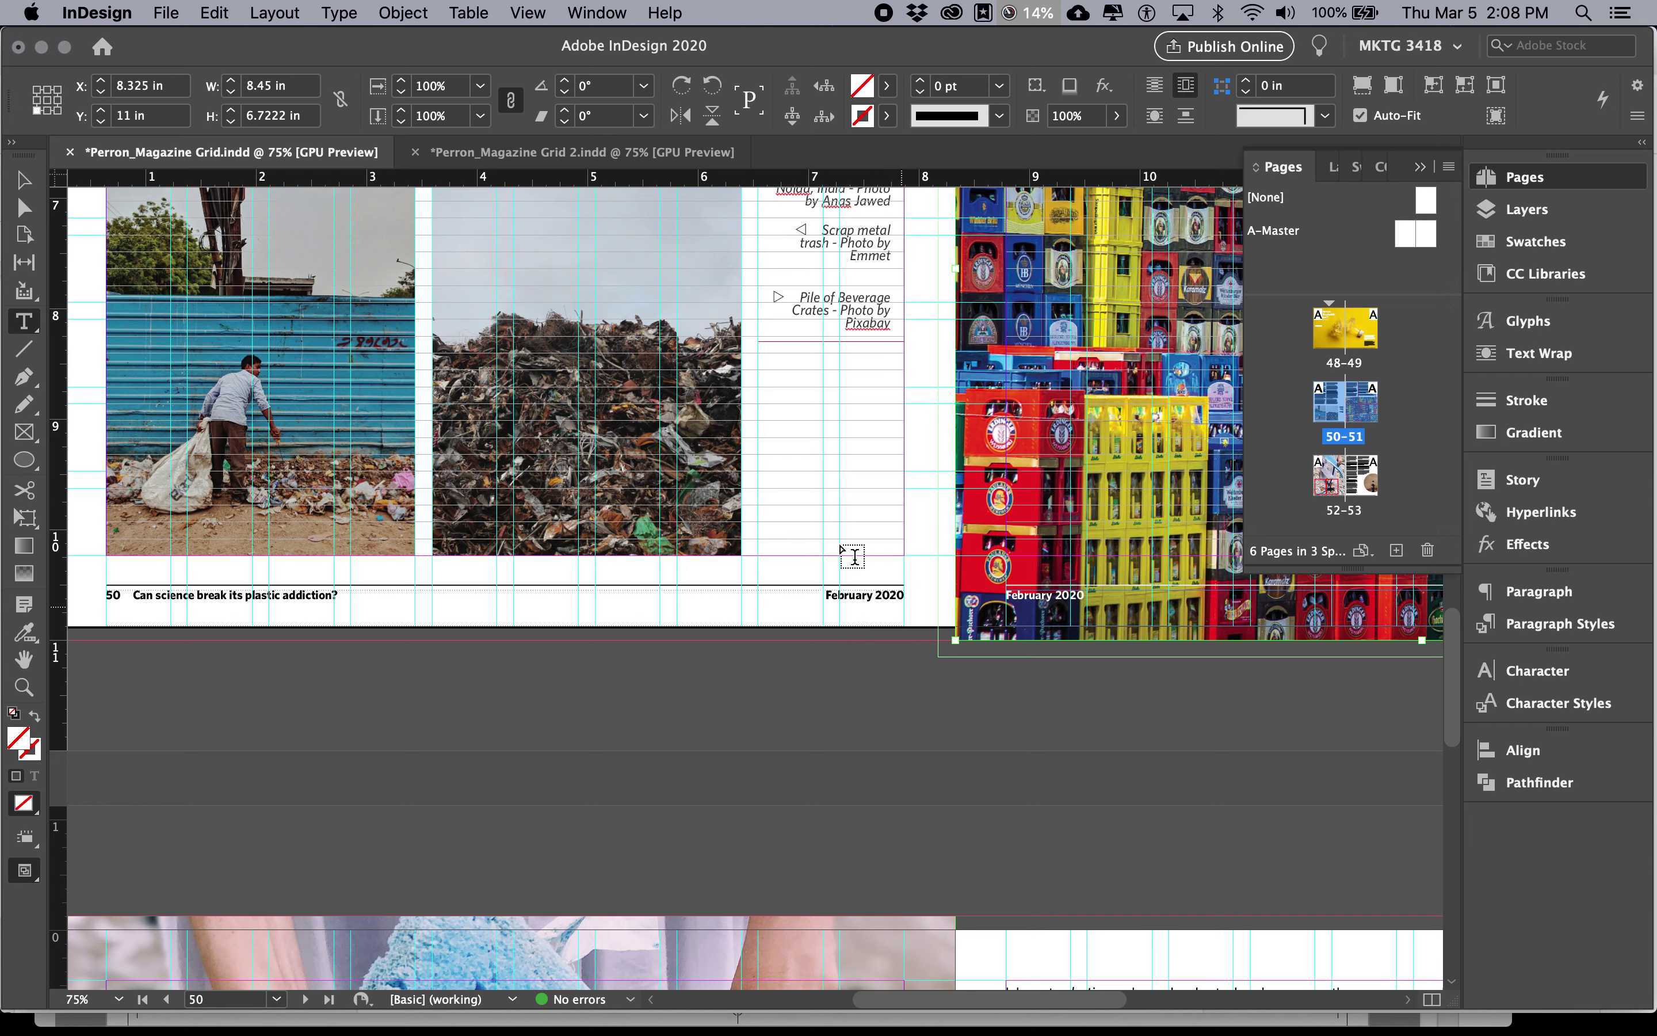
click(471, 165)
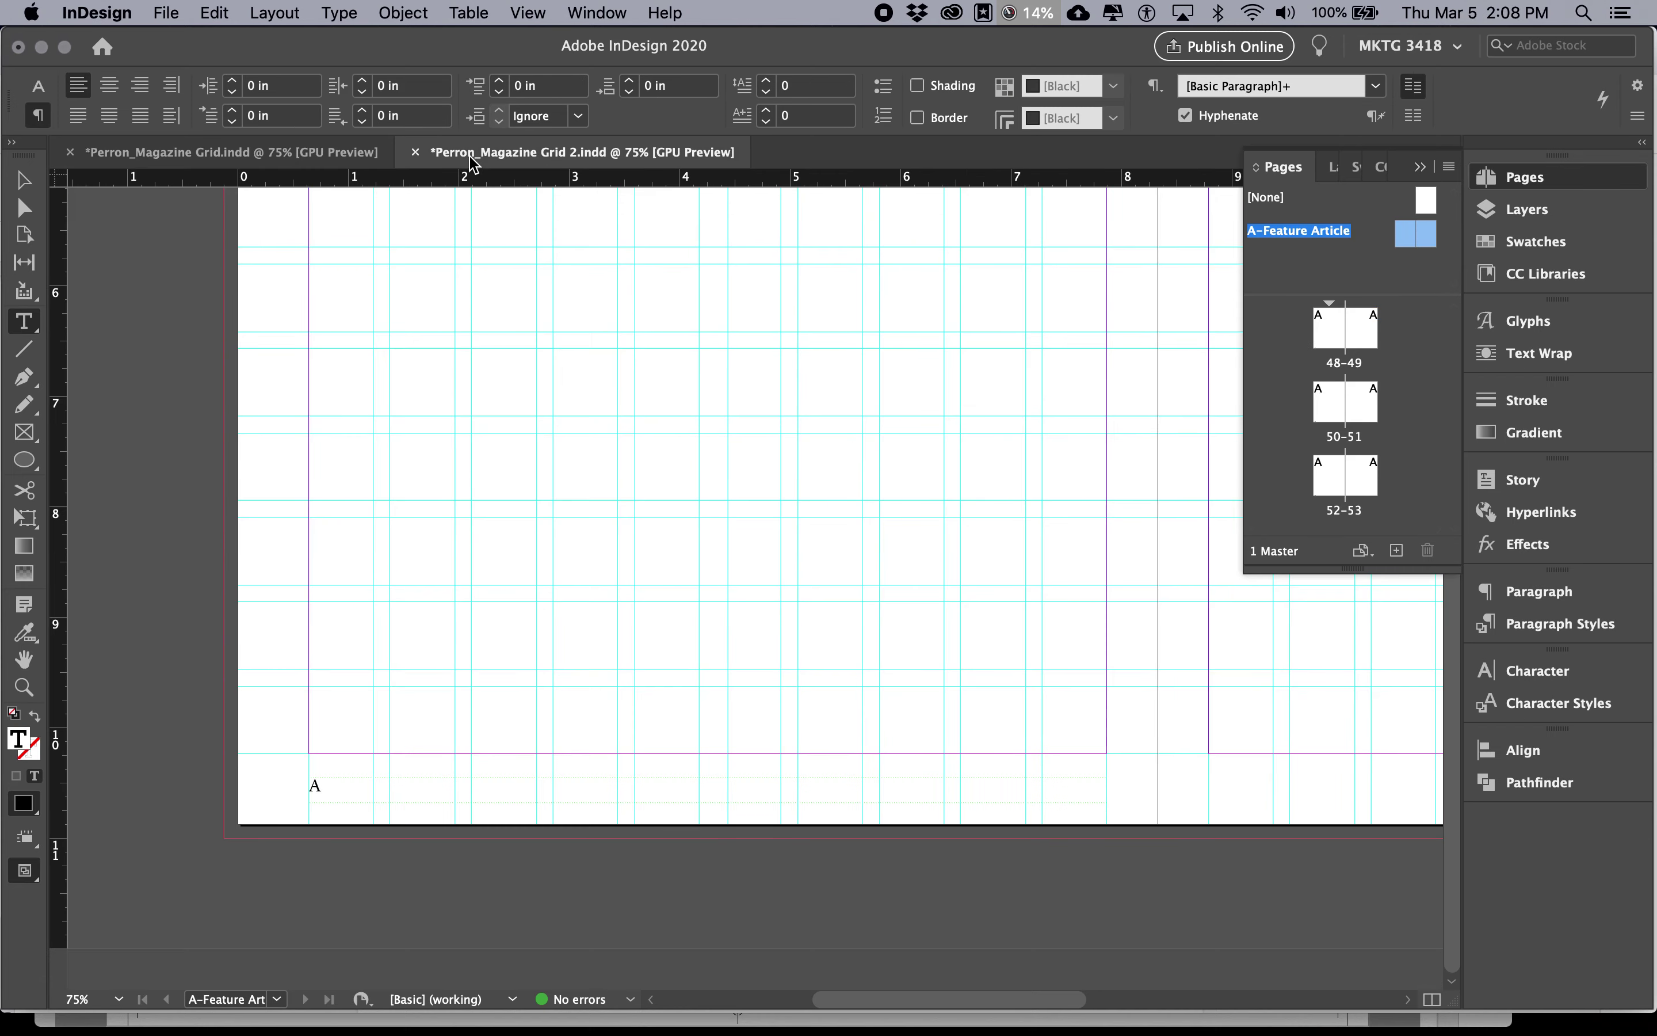
key(super+Tab)
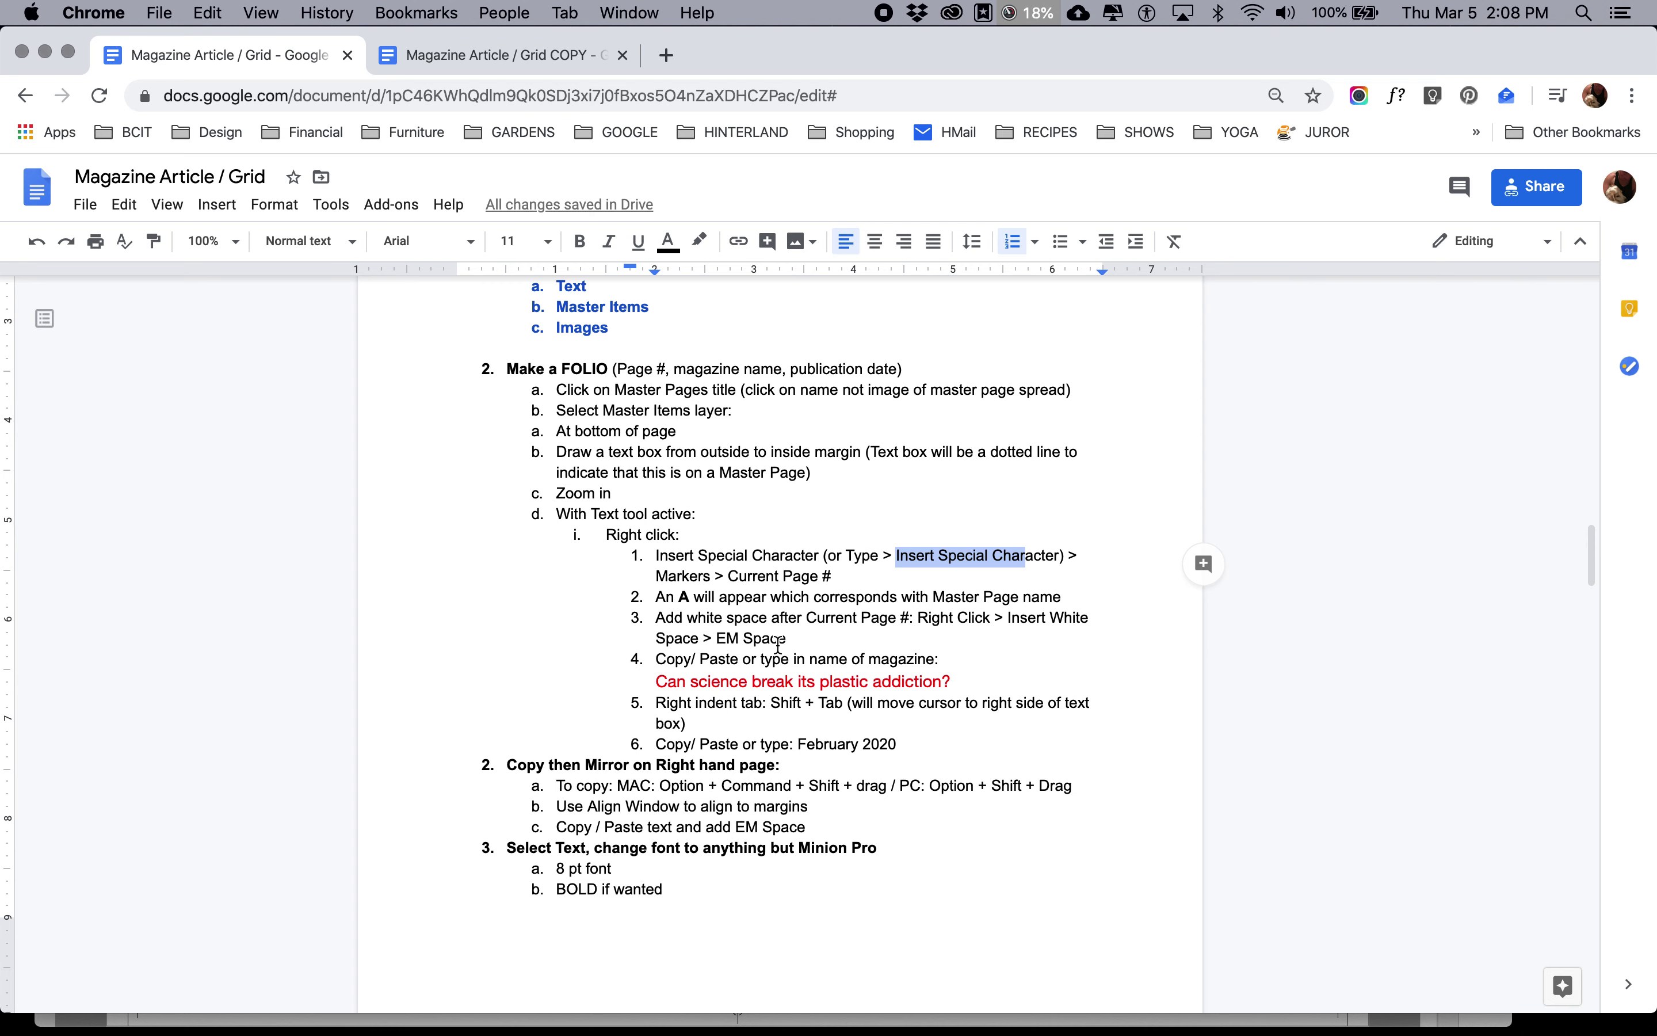
drag(786, 637, 721, 637)
key(super+Tab)
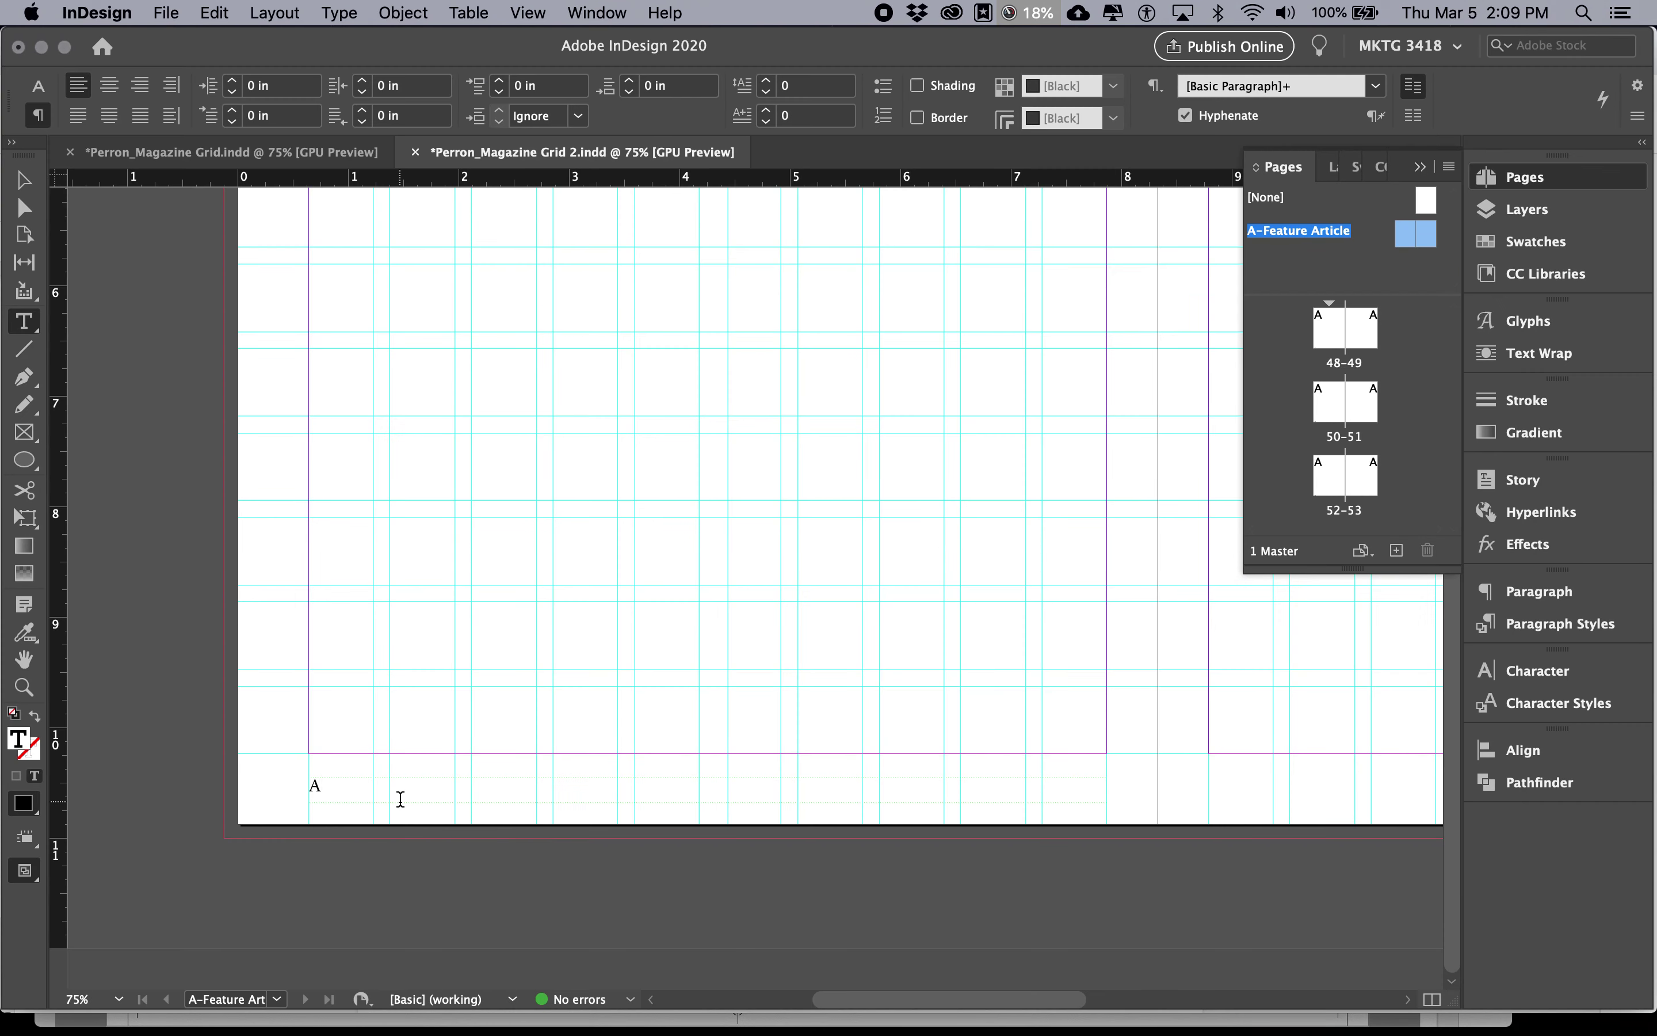
Show hidden characters around the folio text on the left master page, viewed at 125%.
key(super+equal)
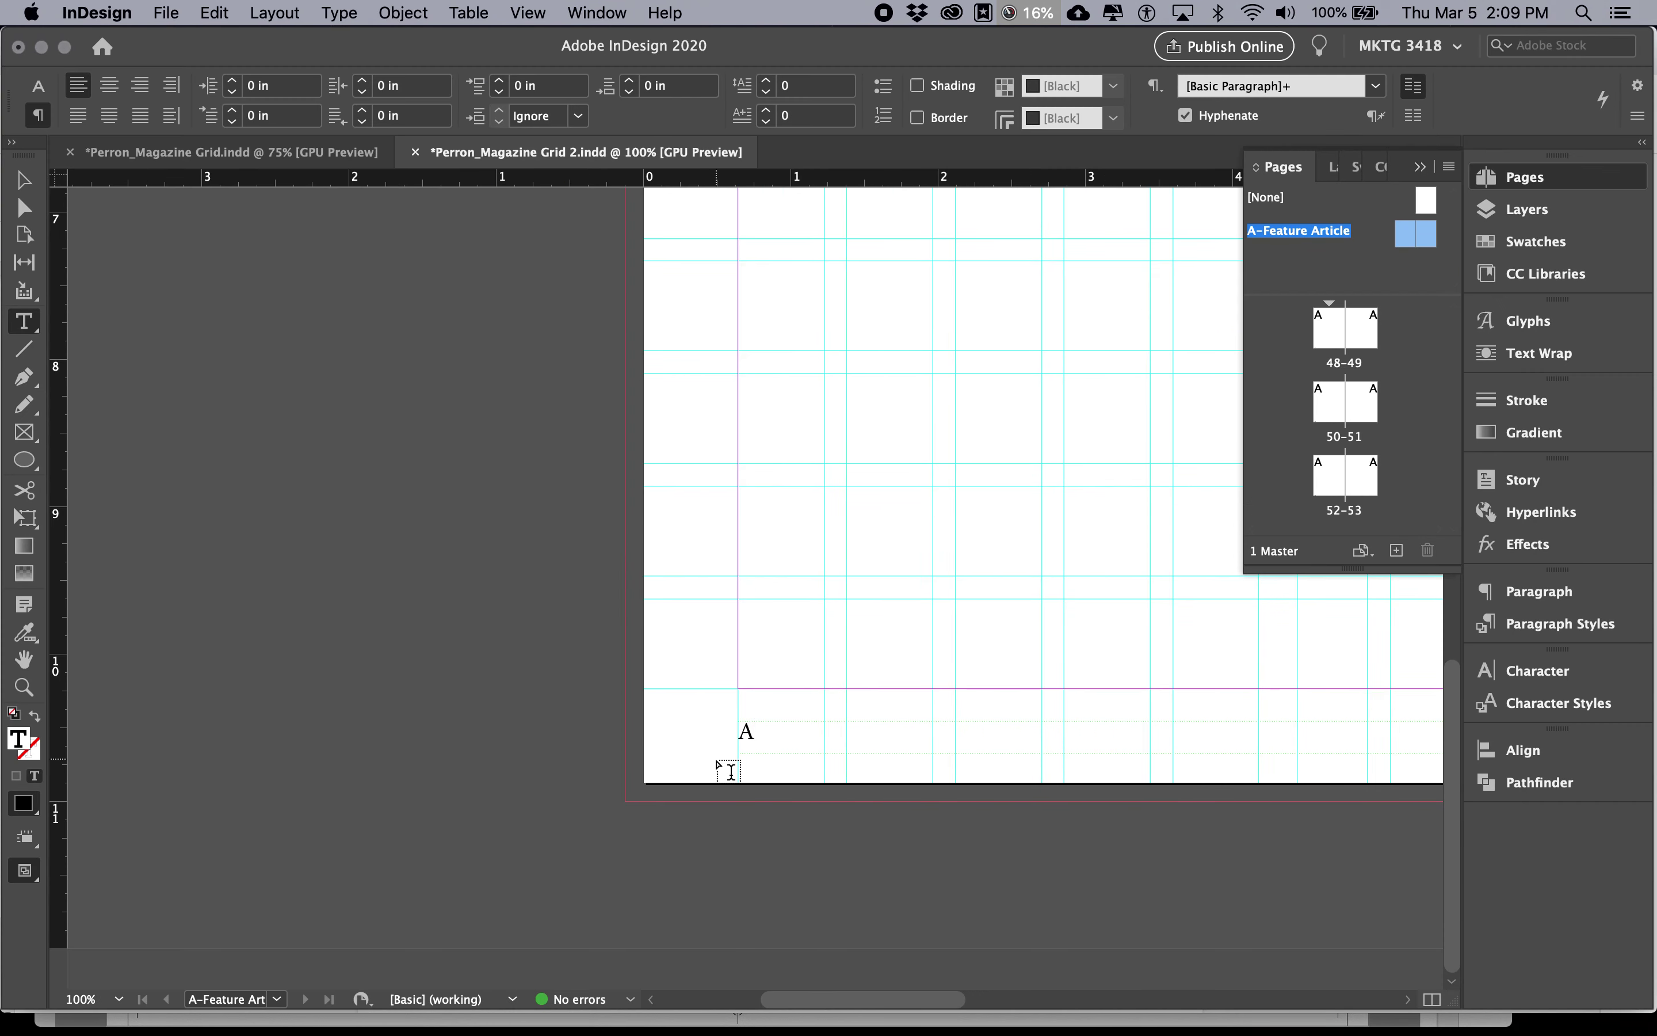
scroll(581, 765, right, 2)
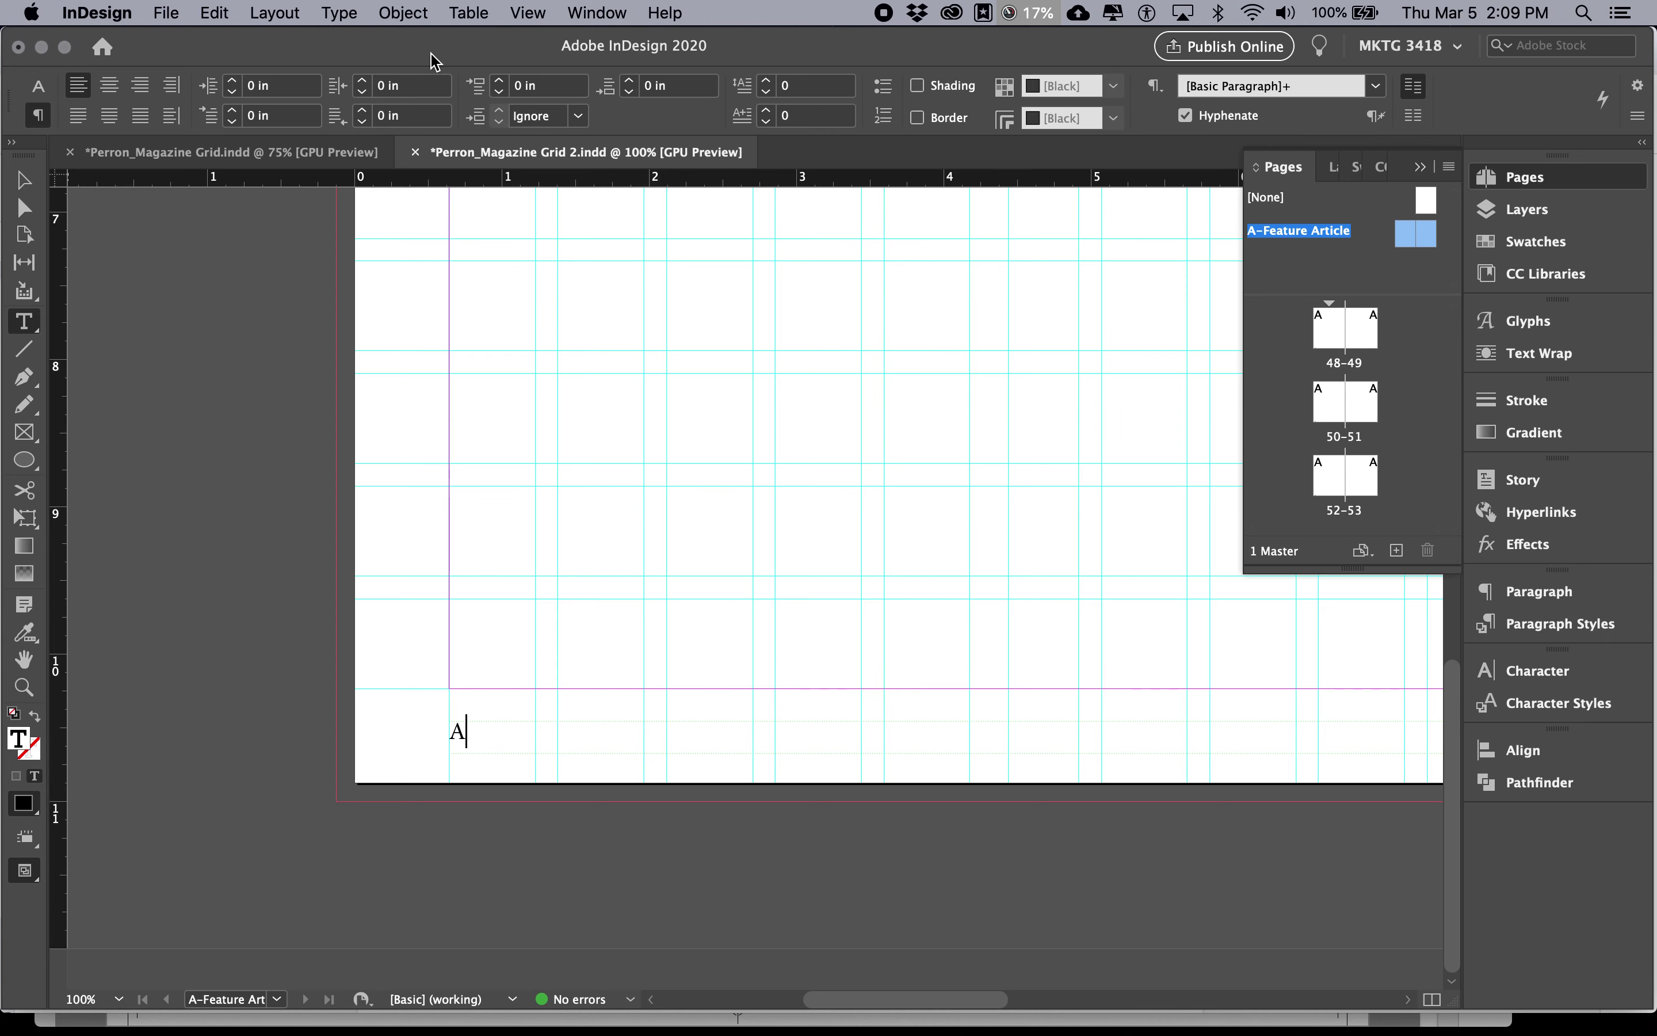
click(339, 13)
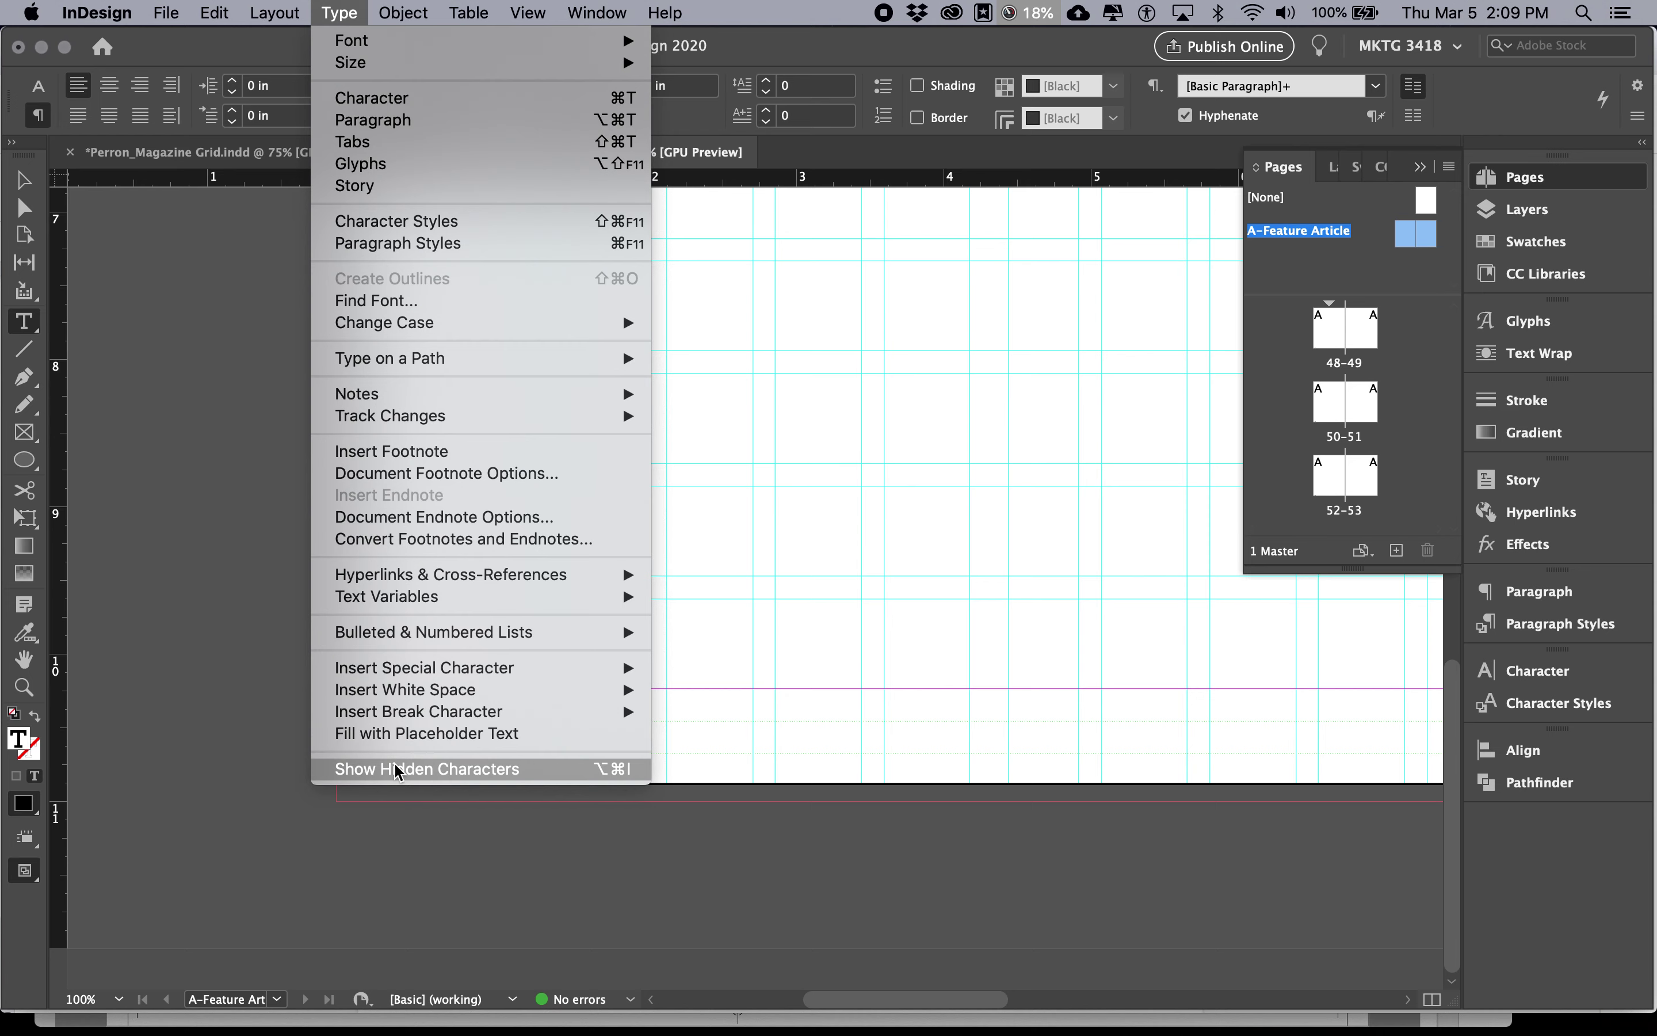
click(396, 769)
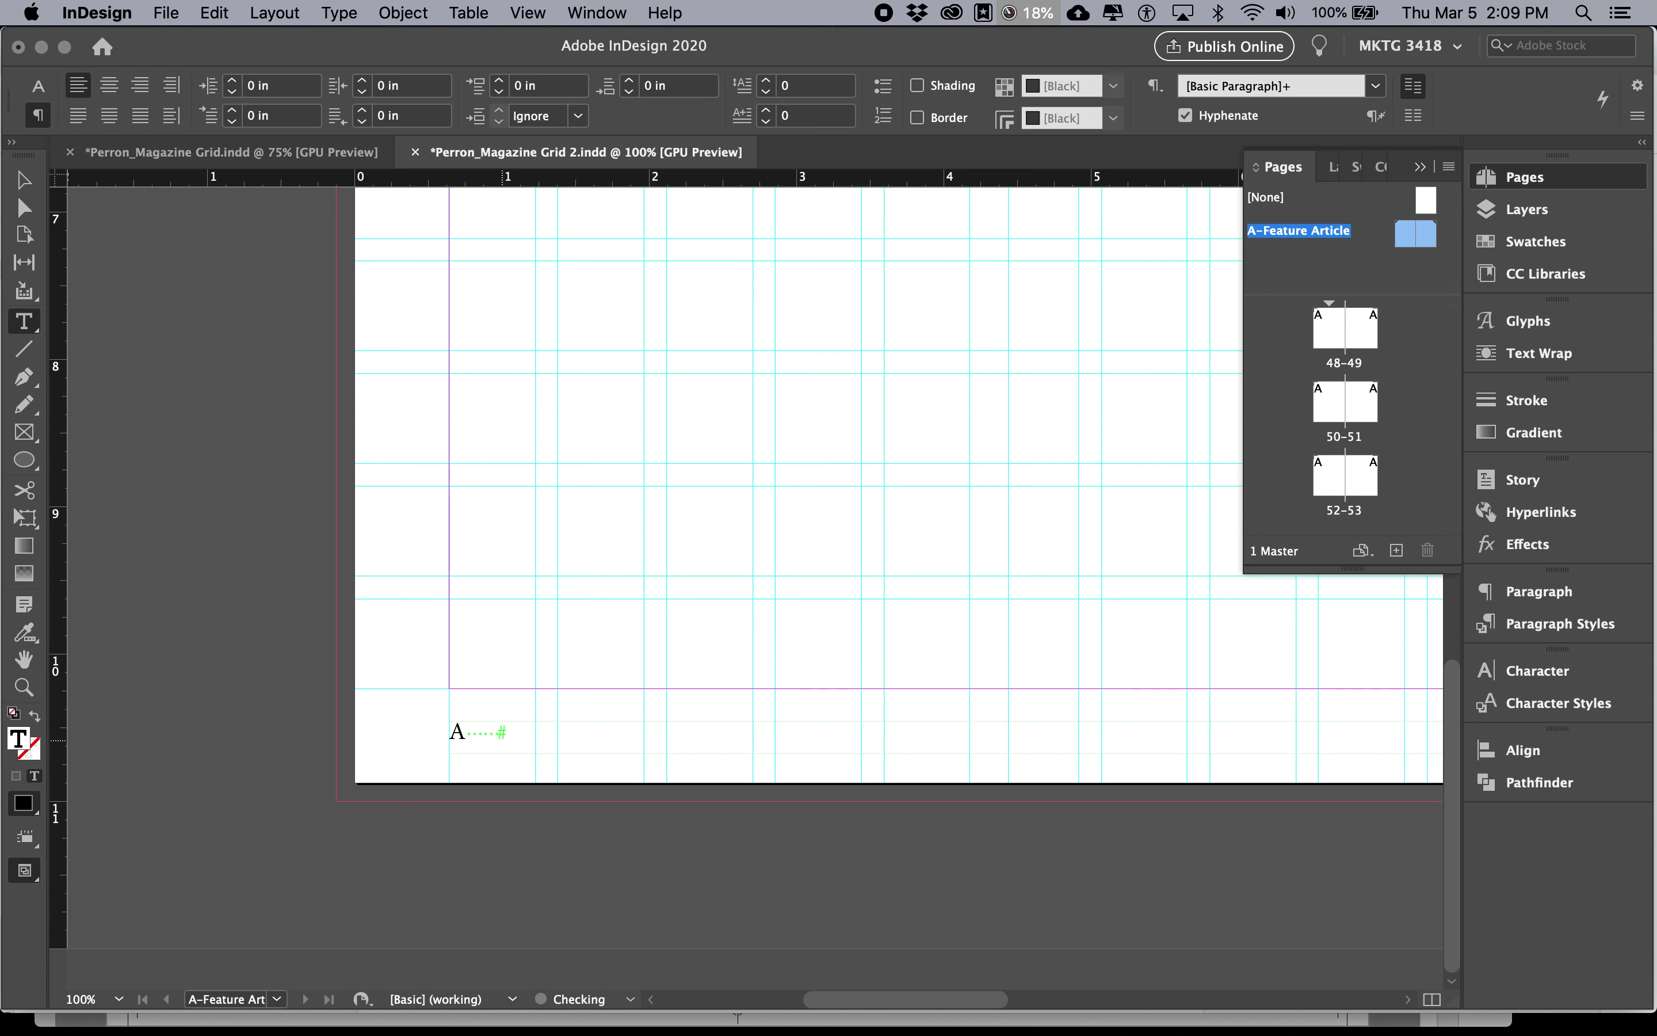
key(super+equal)
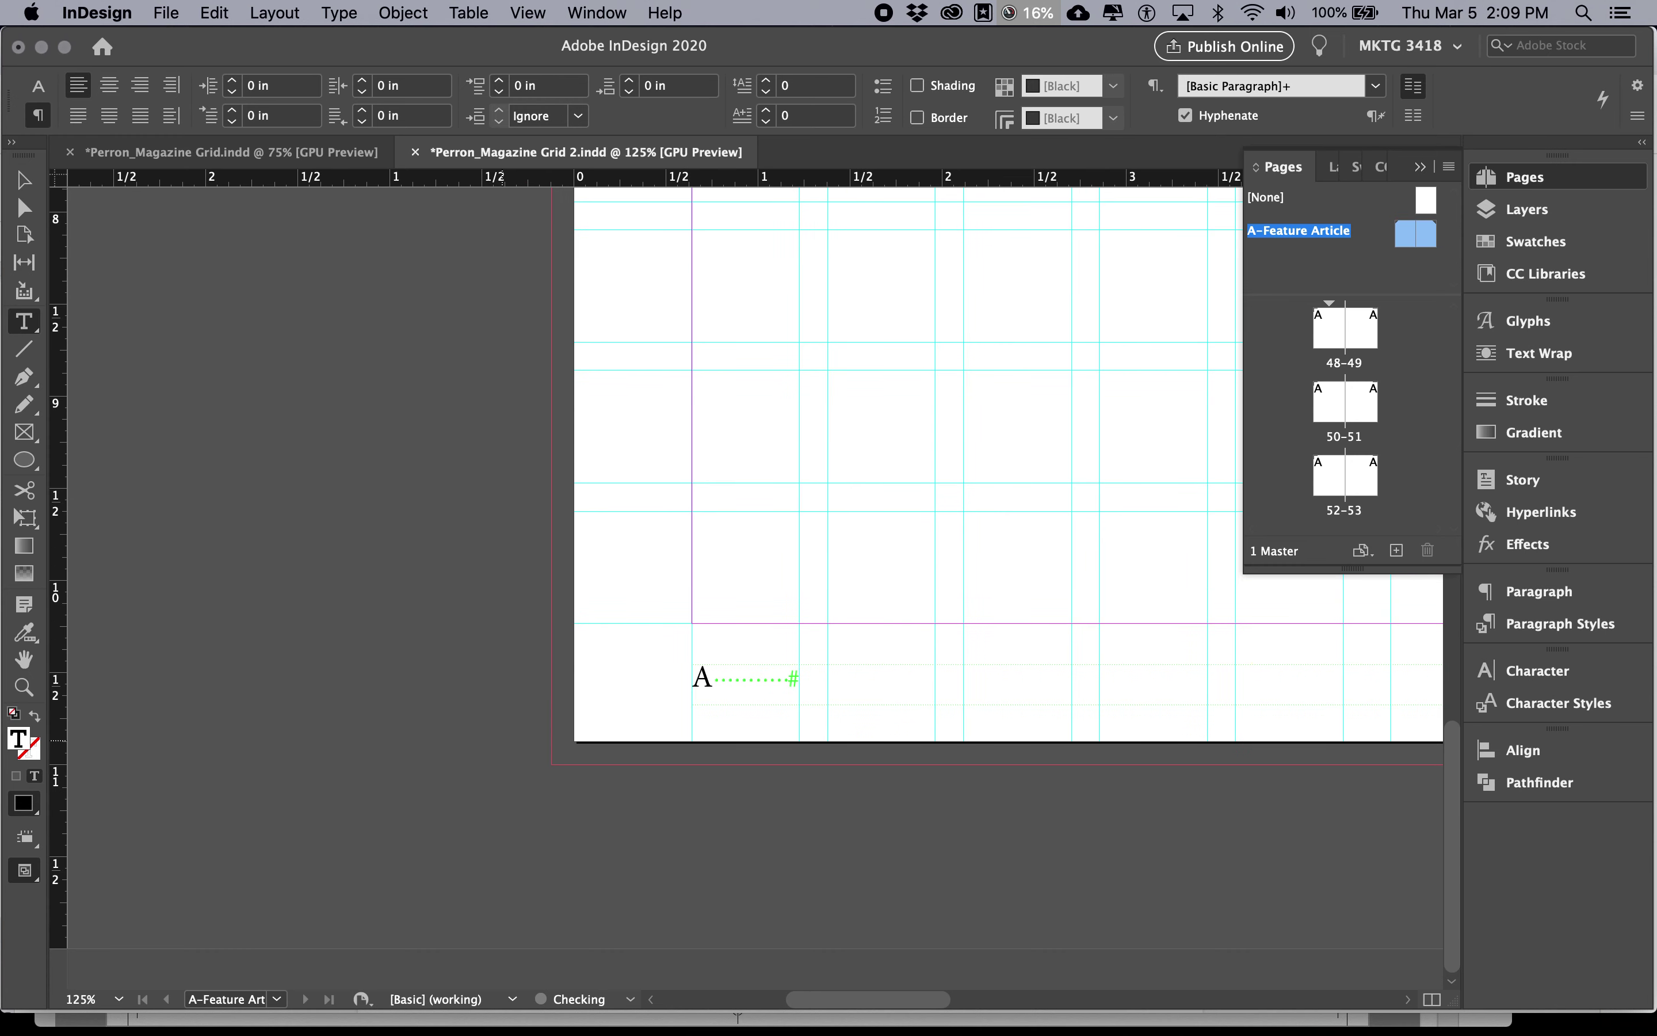
Delete all the ordinary spaces after the page number marker in the folio.
key(BackSpace)
key(BackSpace)
key(BackSpace)
key(BackSpace)
key(BackSpace)
key(BackSpace)
key(BackSpace)
key(BackSpace)
key(BackSpace)
key(BackSpace)
key(BackSpace)
key(BackSpace)
key(BackSpace)
key(BackSpace)
key(BackSpace)
key(super+z)
key(BackSpace)
key(BackSpace)
key(BackSpace)
key(BackSpace)
key(BackSpace)
key(BackSpace)
key(BackSpace)
key(BackSpace)
key(BackSpace)
key(BackSpace)
key(BackSpace)
key(BackSpace)
key(BackSpace)
key(BackSpace)
Try spacing the folio with tab characters after the page number marker, and delete them.
key(Tab)
key(Tab)
key(Tab)
key(BackSpace)
key(BackSpace)
key(BackSpace)
key(BackSpace)
text(A)
key(Tab)
key(Tab)
key(Tab)
key(BackSpace)
key(BackSpace)
key(BackSpace)
Try an Em Space after the page number marker, and replace it with an En Space.
click(339, 17)
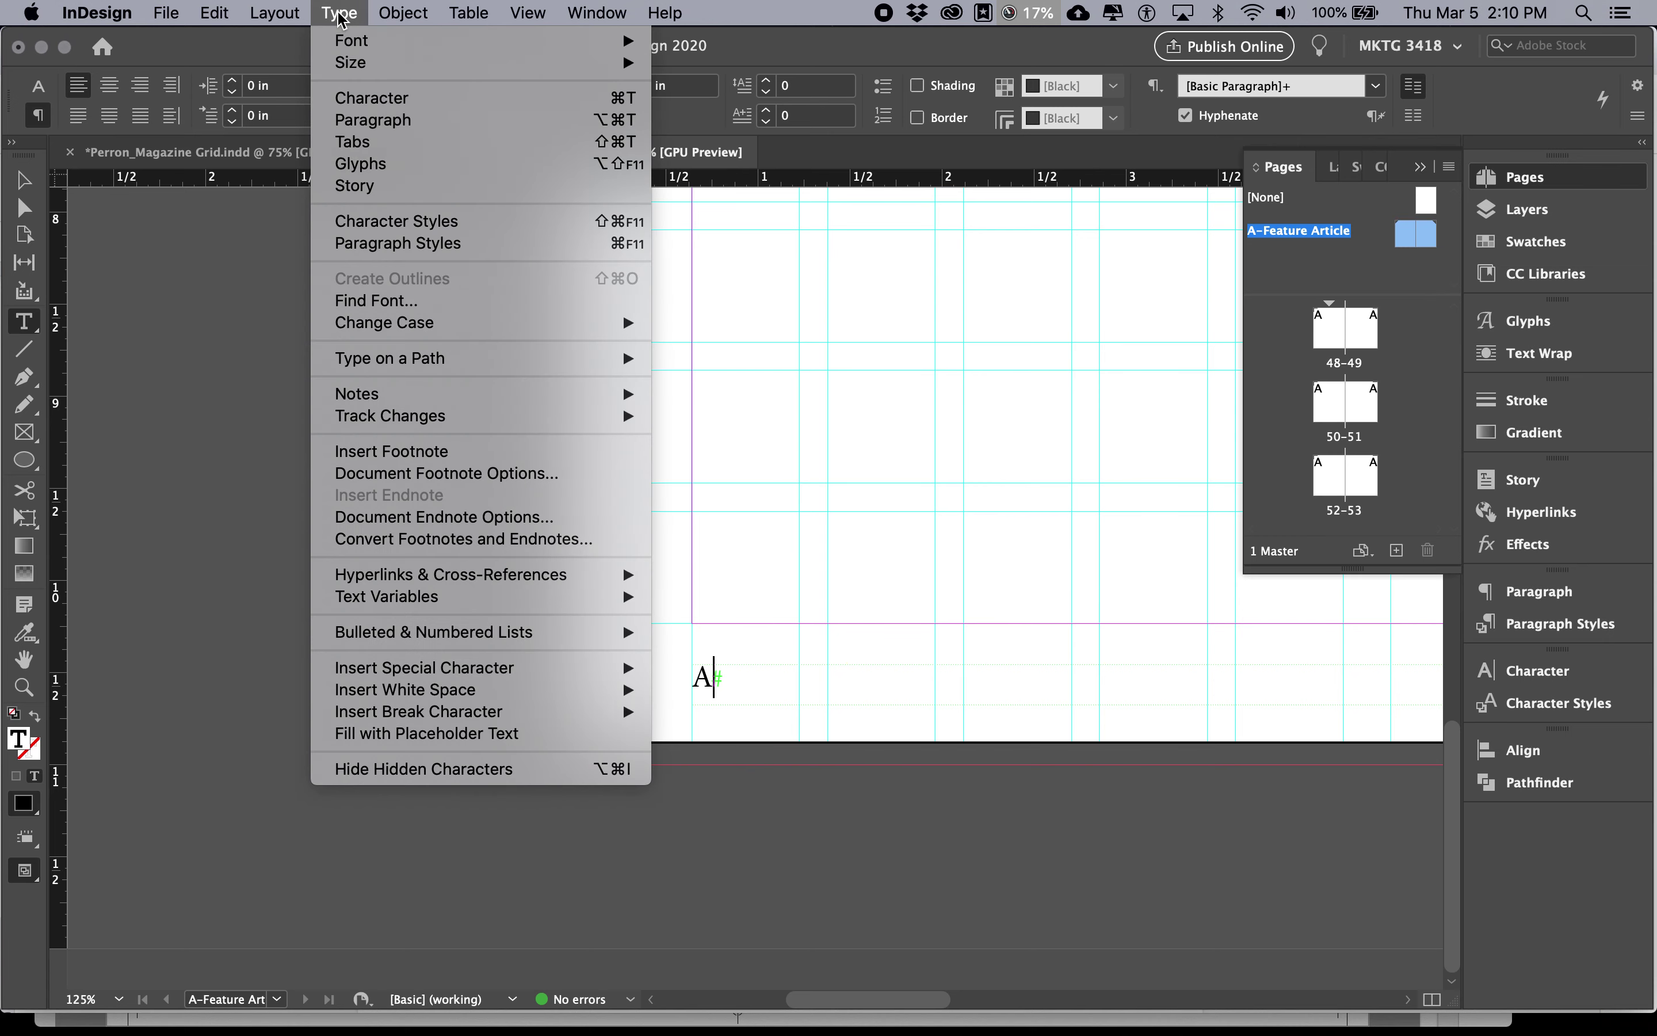
mouse_move(509, 691)
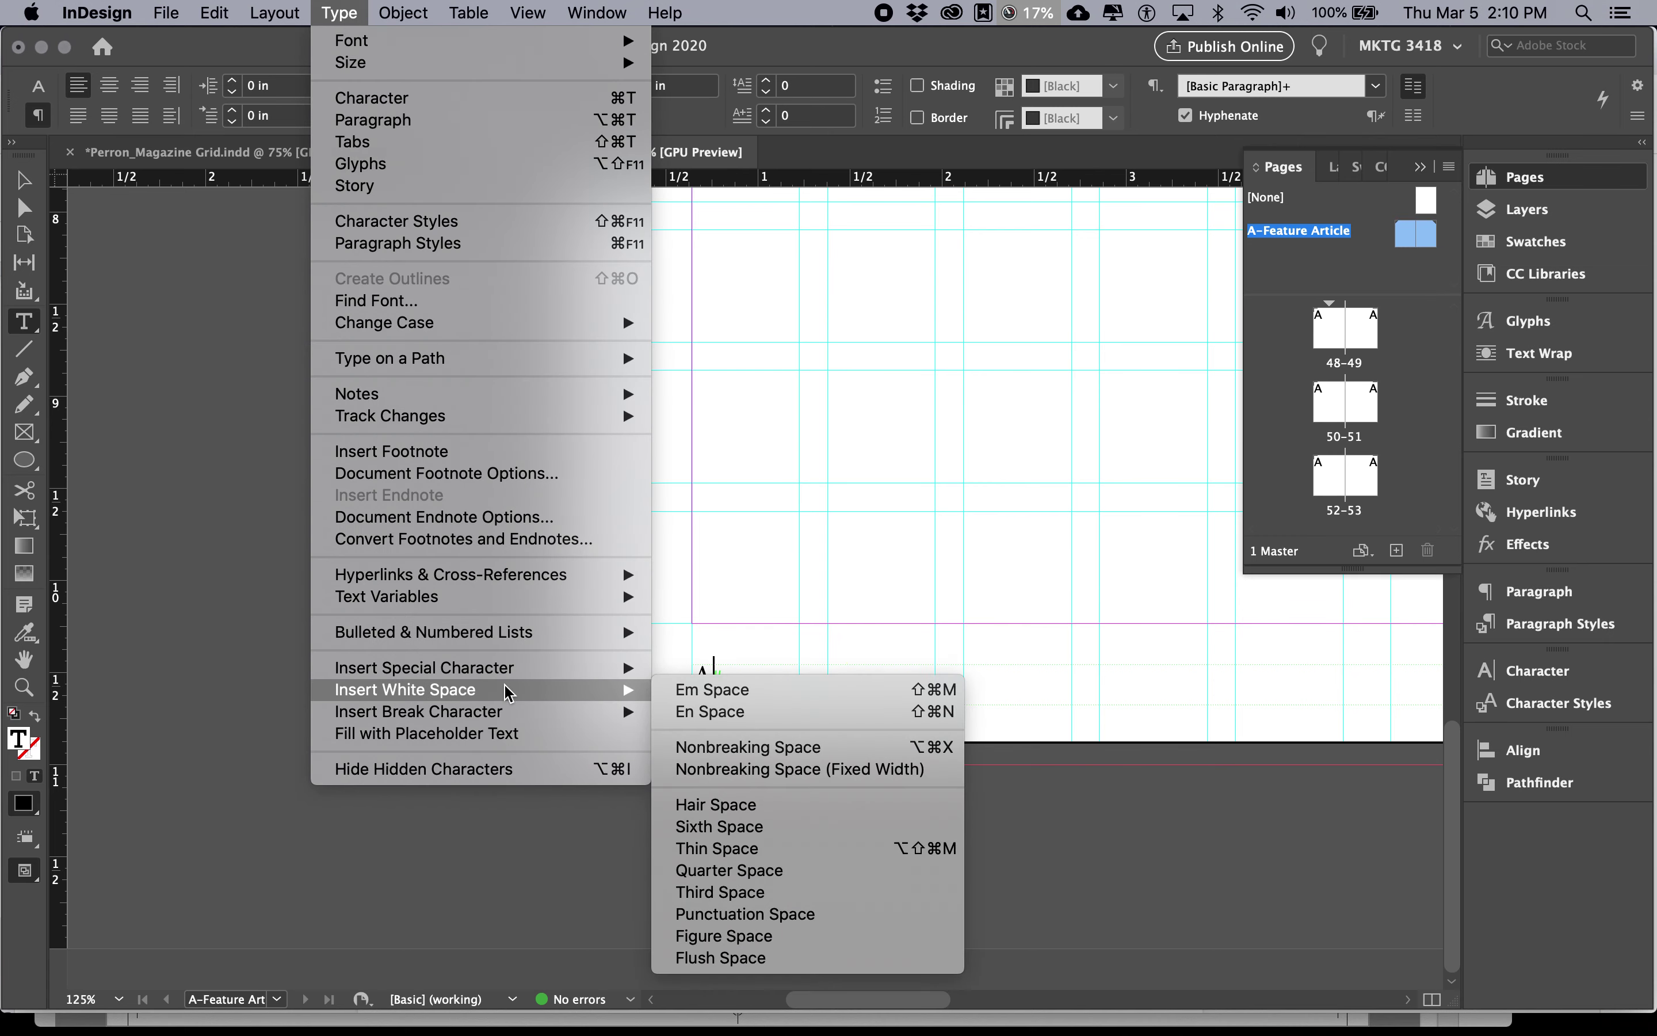
click(699, 691)
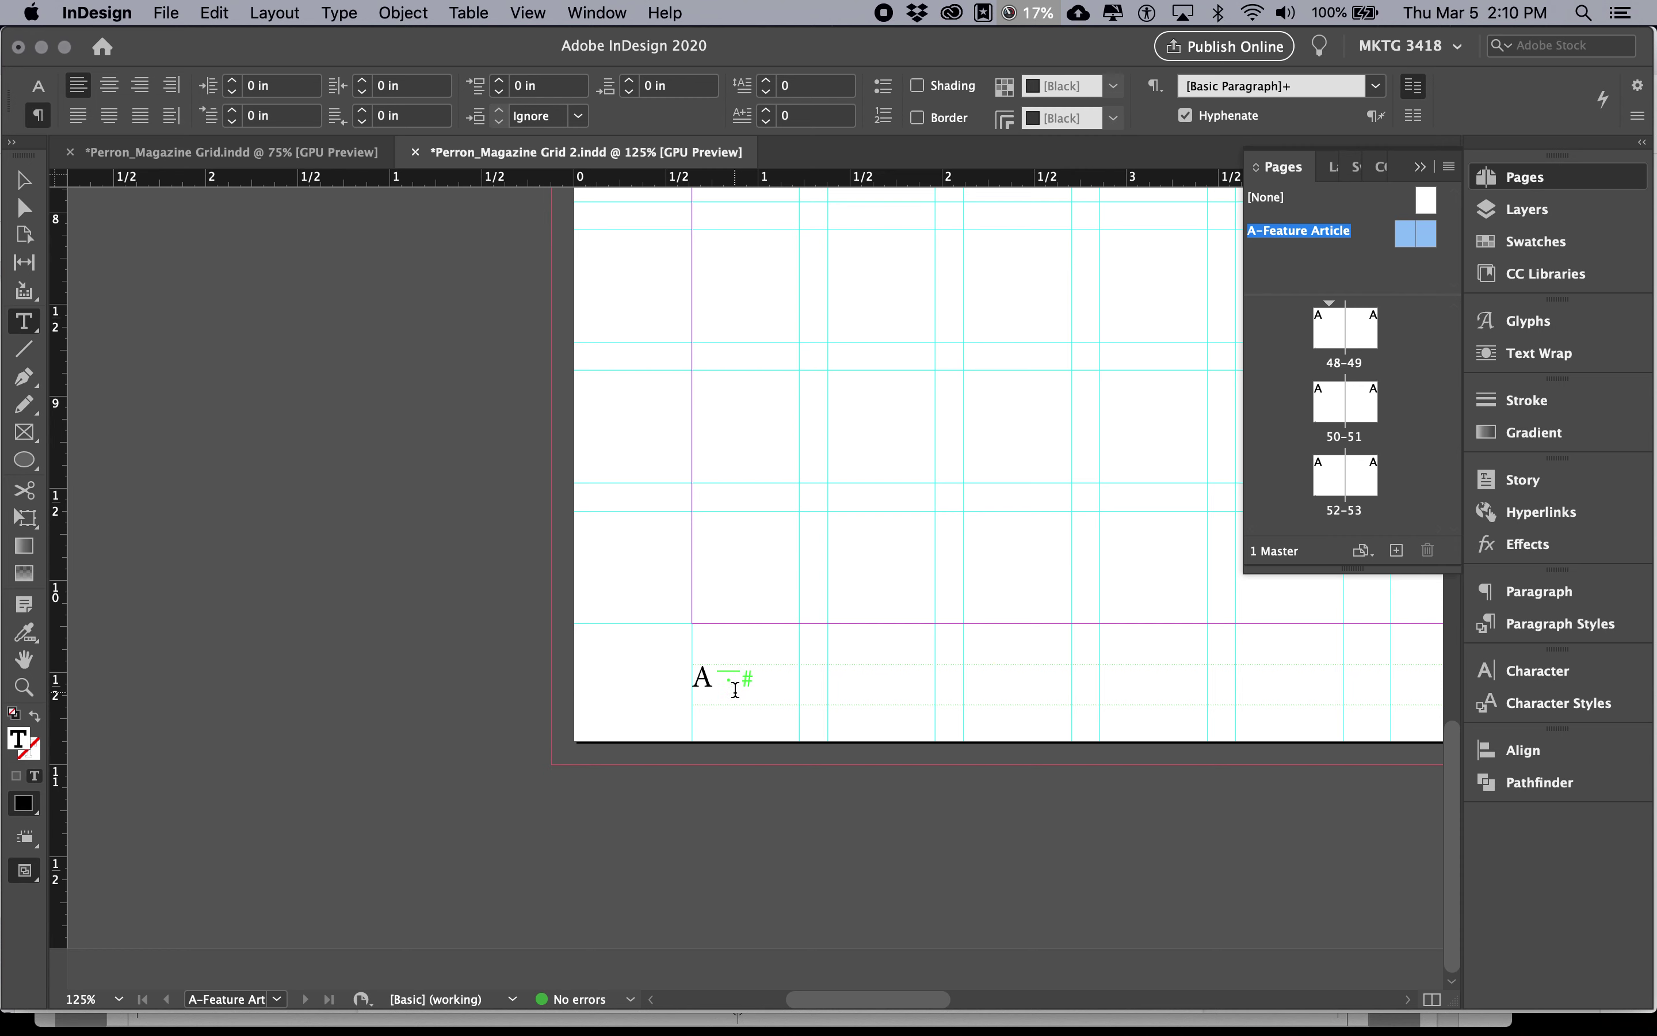
key(BackSpace)
click(341, 12)
mouse_move(547, 690)
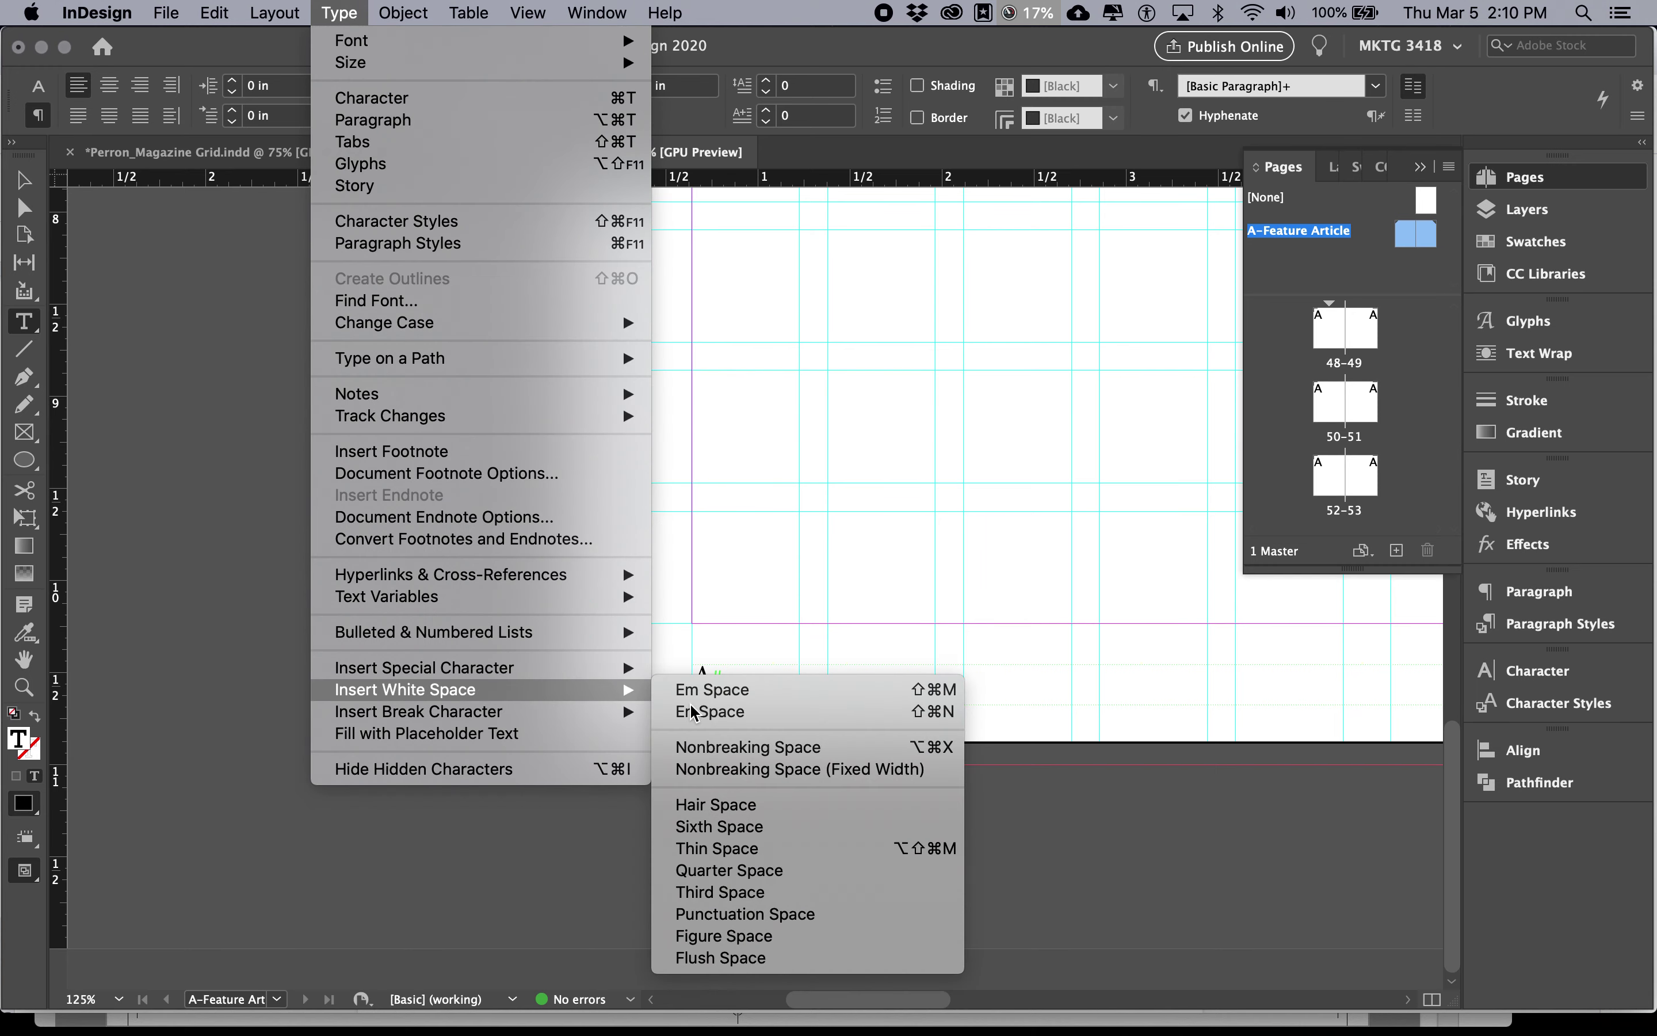
click(721, 713)
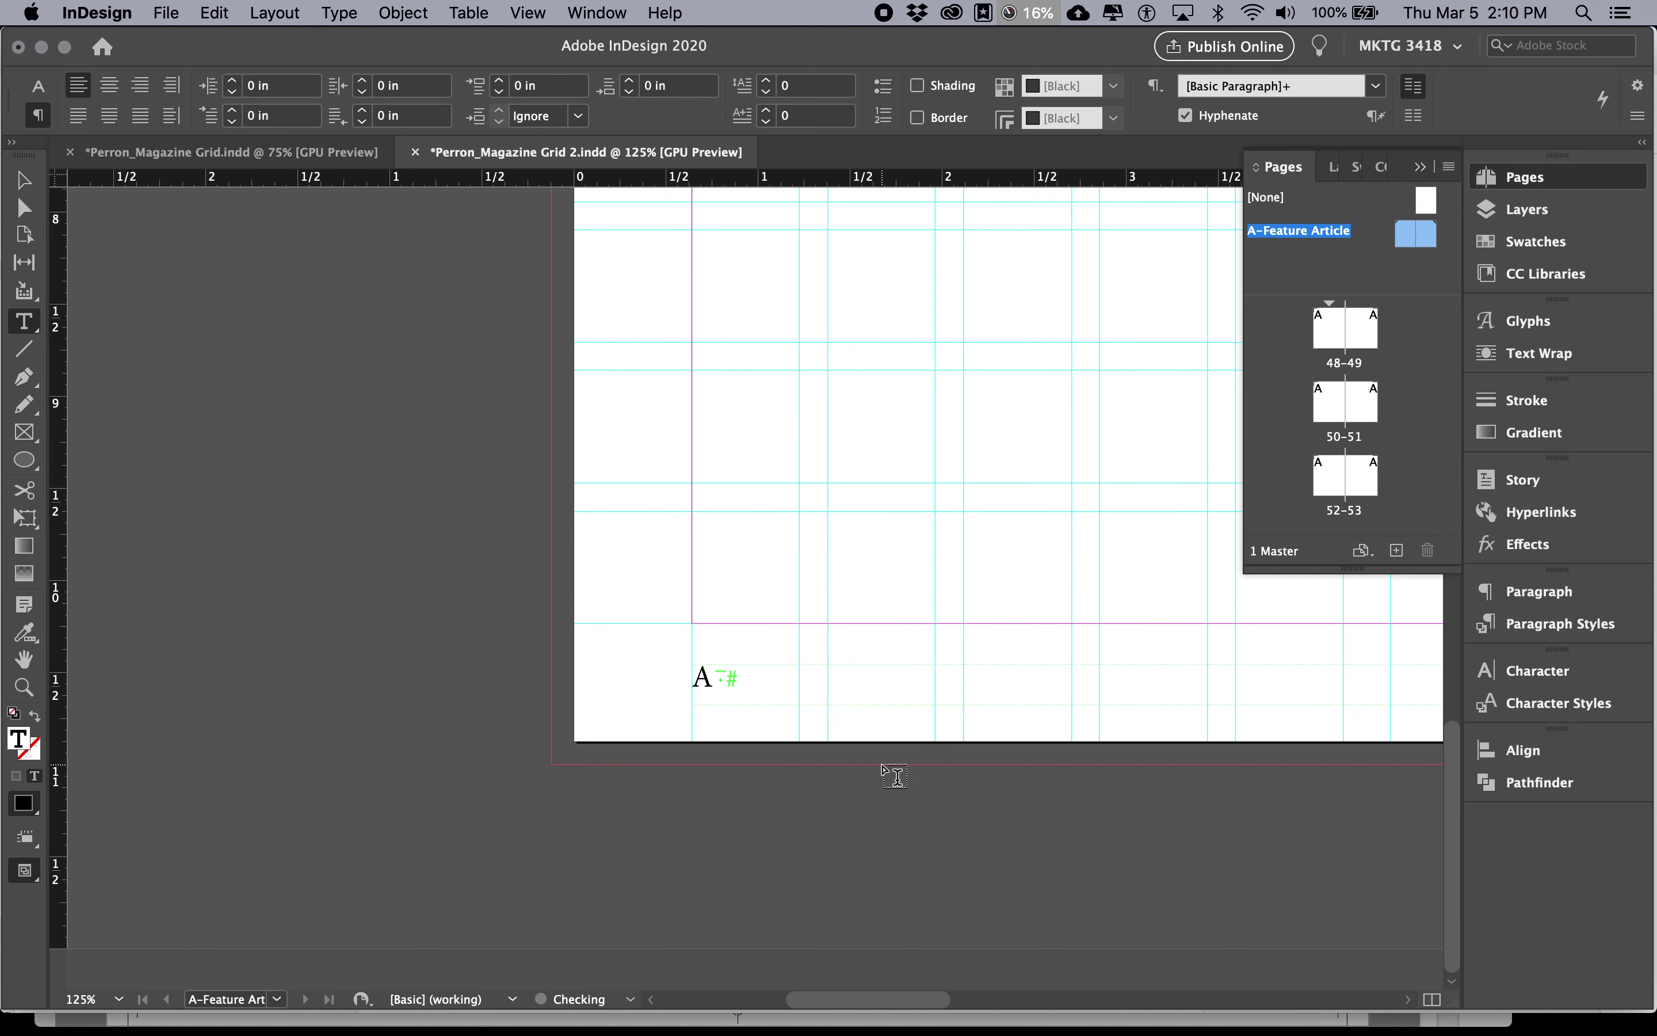
Try an Em Space followed by an En Space after the page number marker.
click(297, 14)
mouse_move(335, 13)
mouse_move(554, 690)
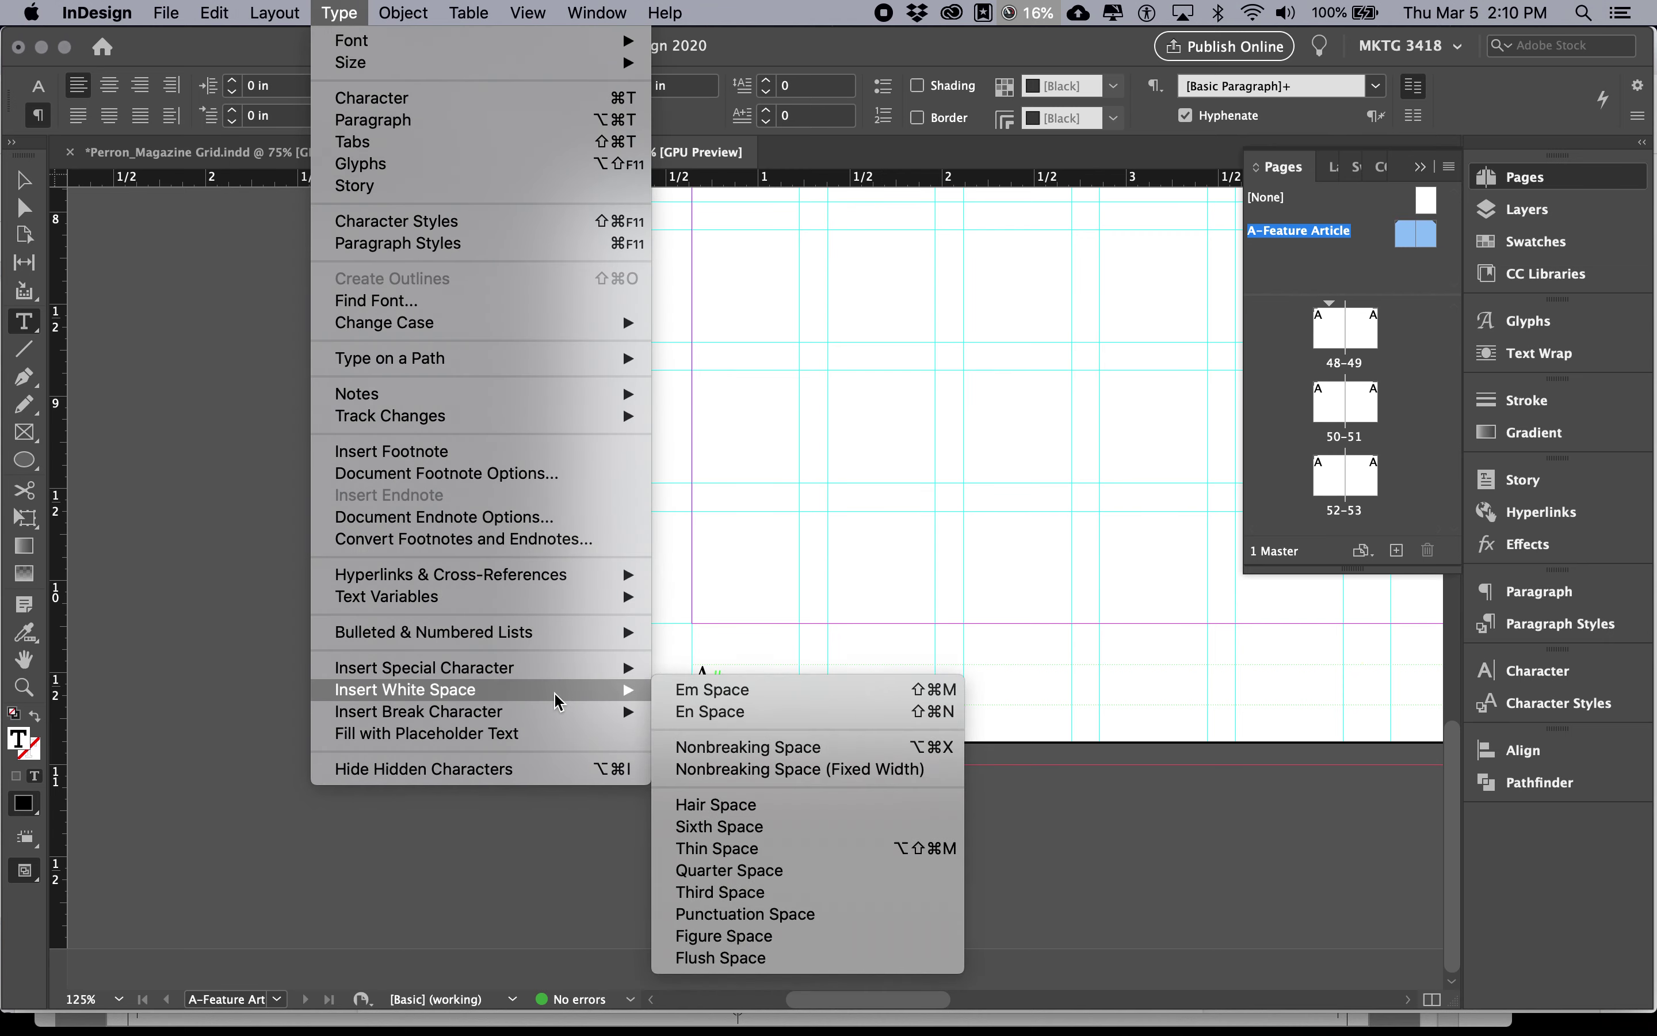
click(676, 689)
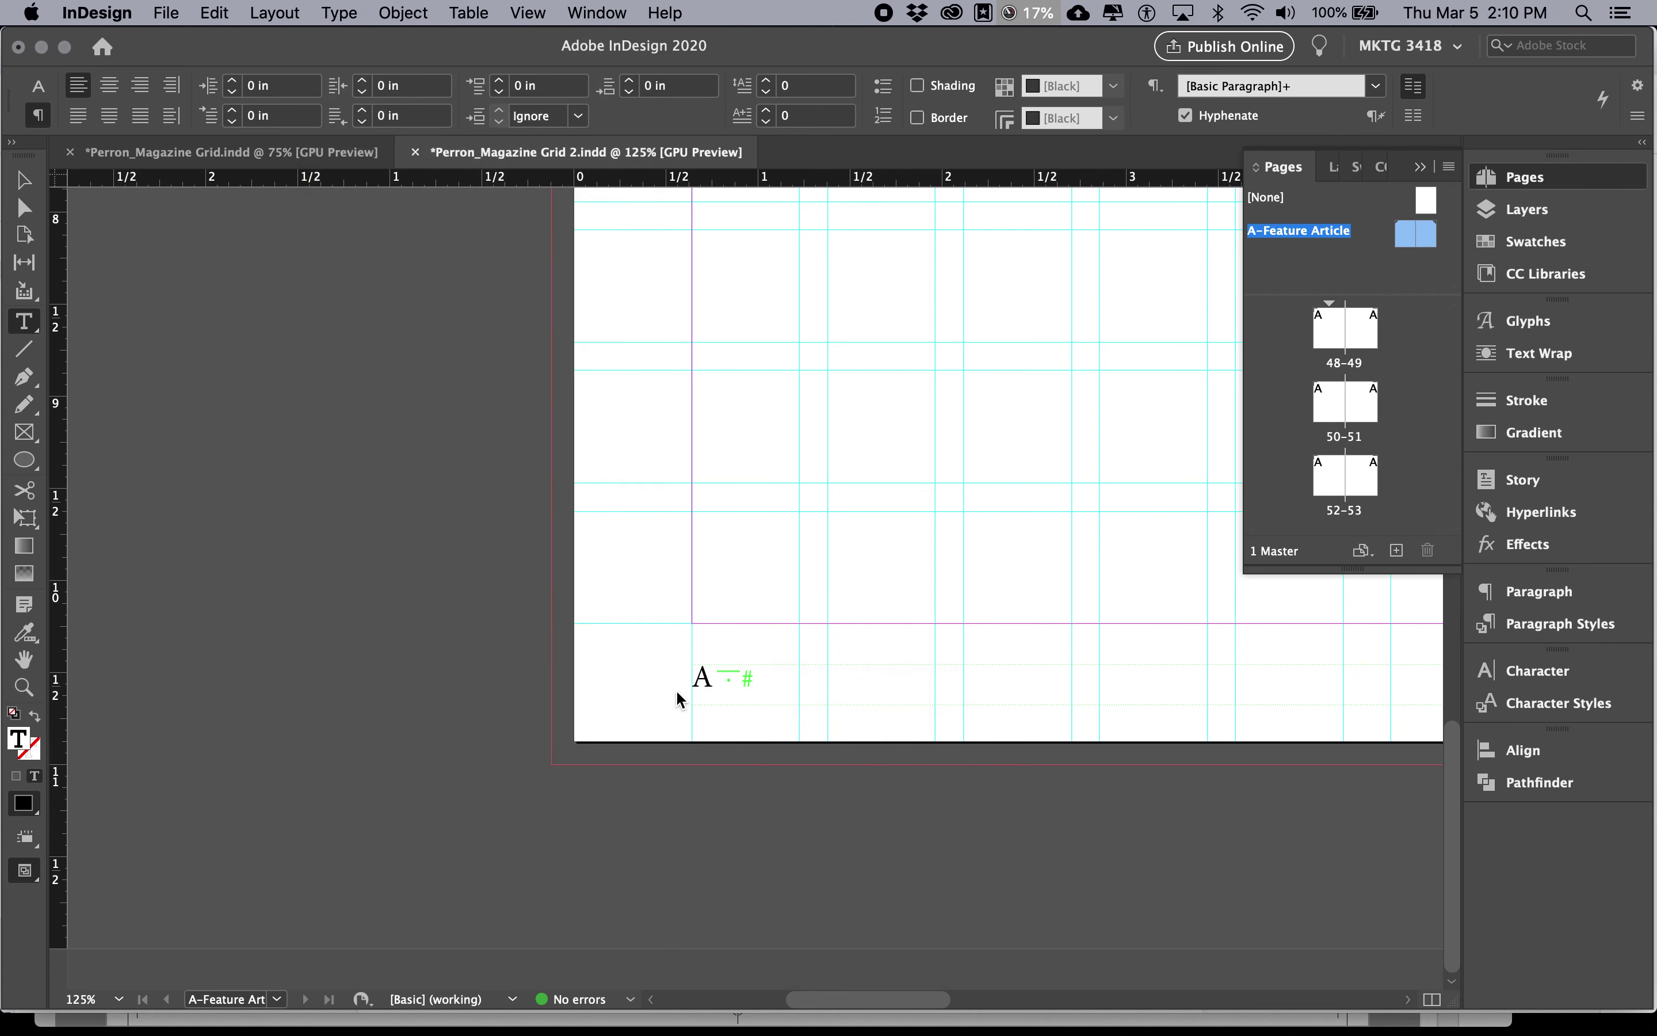
click(340, 14)
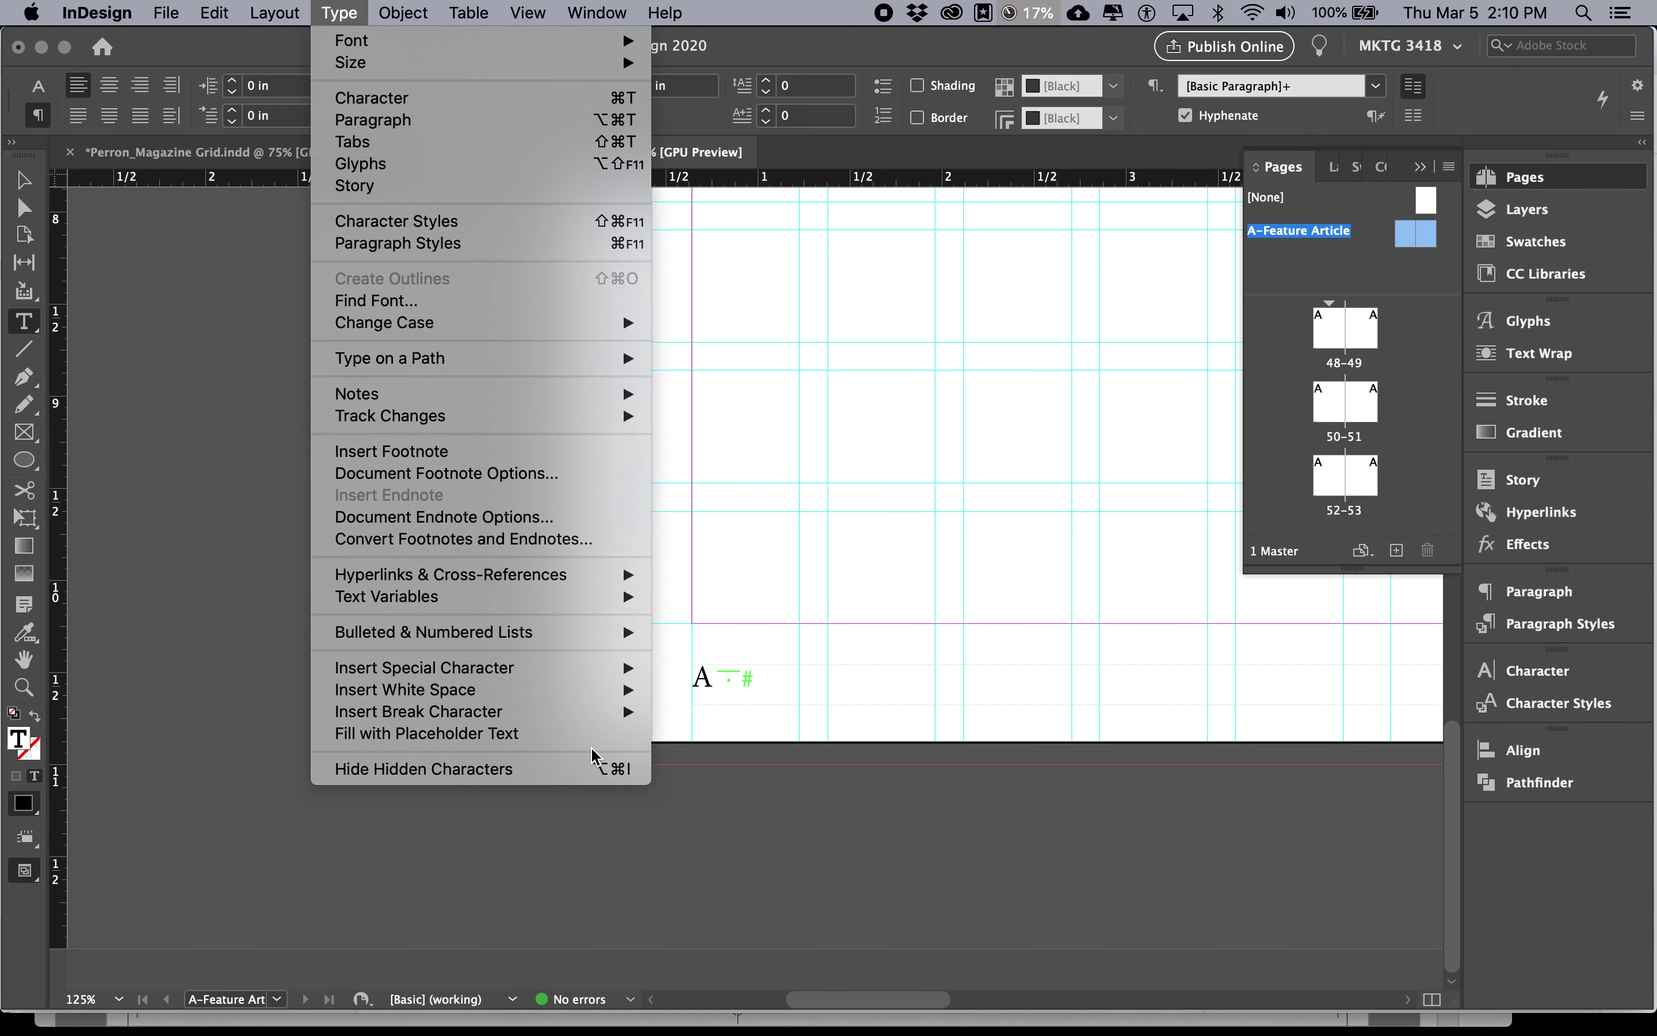
mouse_move(587, 690)
click(705, 713)
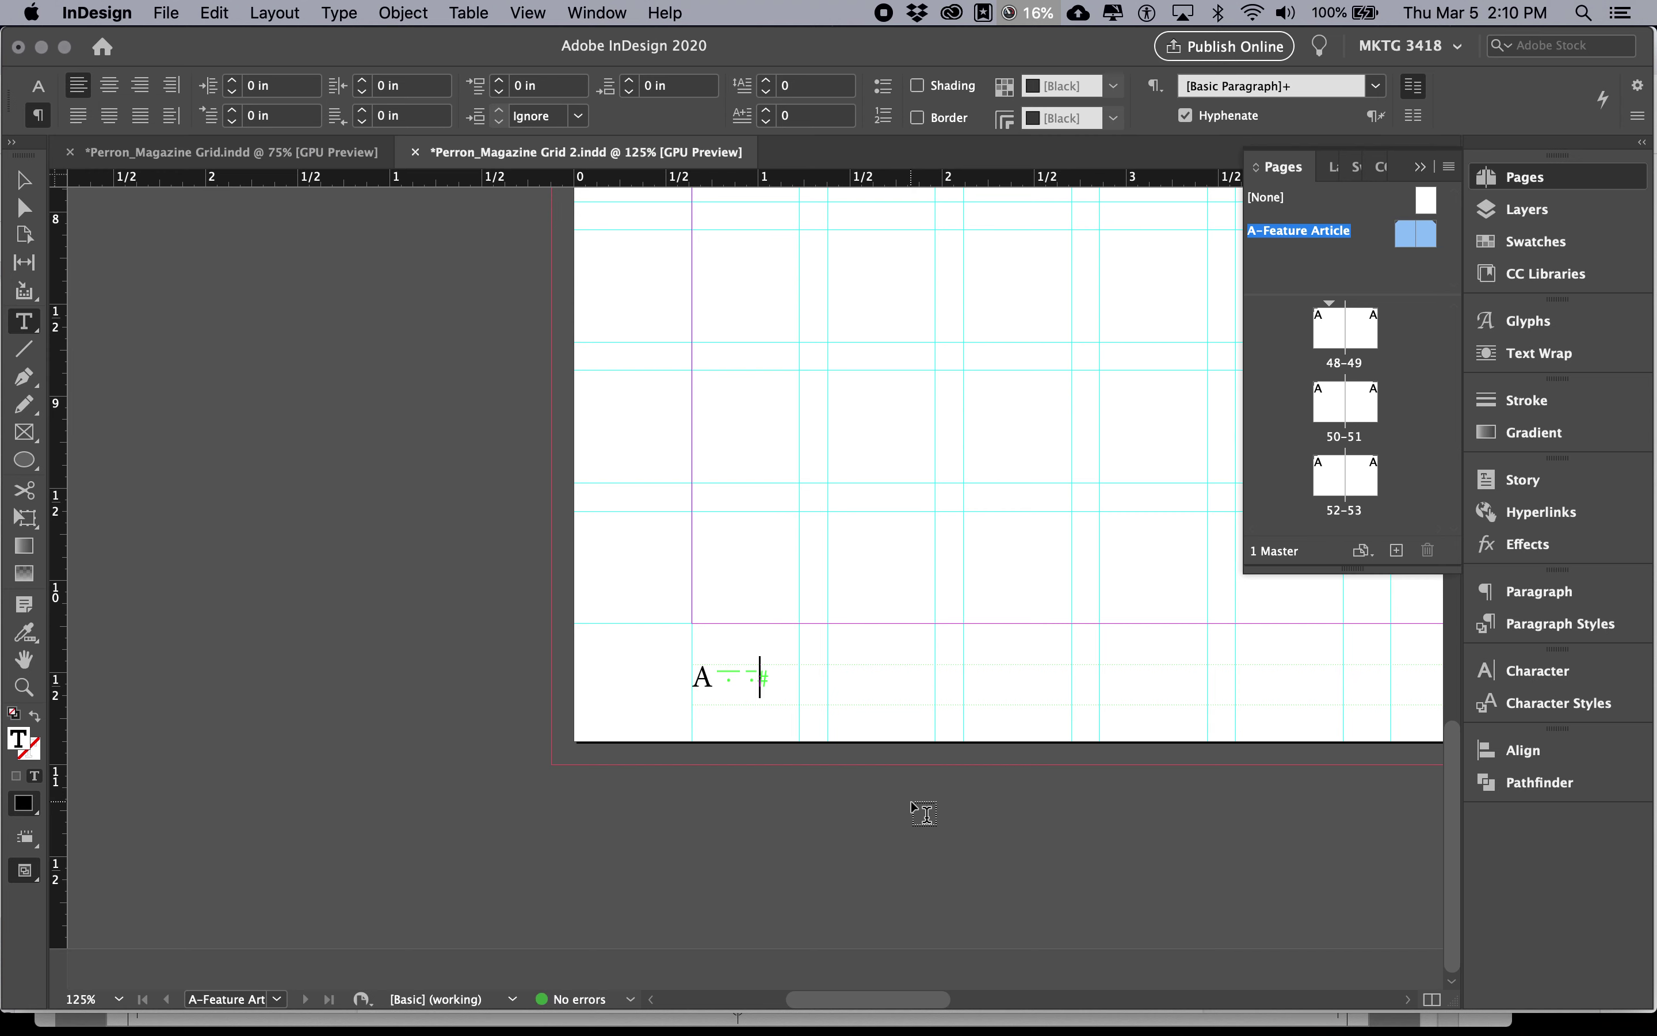
Try a row of hyphens behind the white spaces, and delete everything after the page number marker.
text(---------)
key(BackSpace)
key(BackSpace)
key(BackSpace)
key(BackSpace)
key(BackSpace)
key(BackSpace)
key(BackSpace)
key(BackSpace)
key(BackSpace)
key(BackSpace)
key(BackSpace)
Insert a single Em Space after the page number marker in the folio.
click(403, 14)
mouse_move(338, 13)
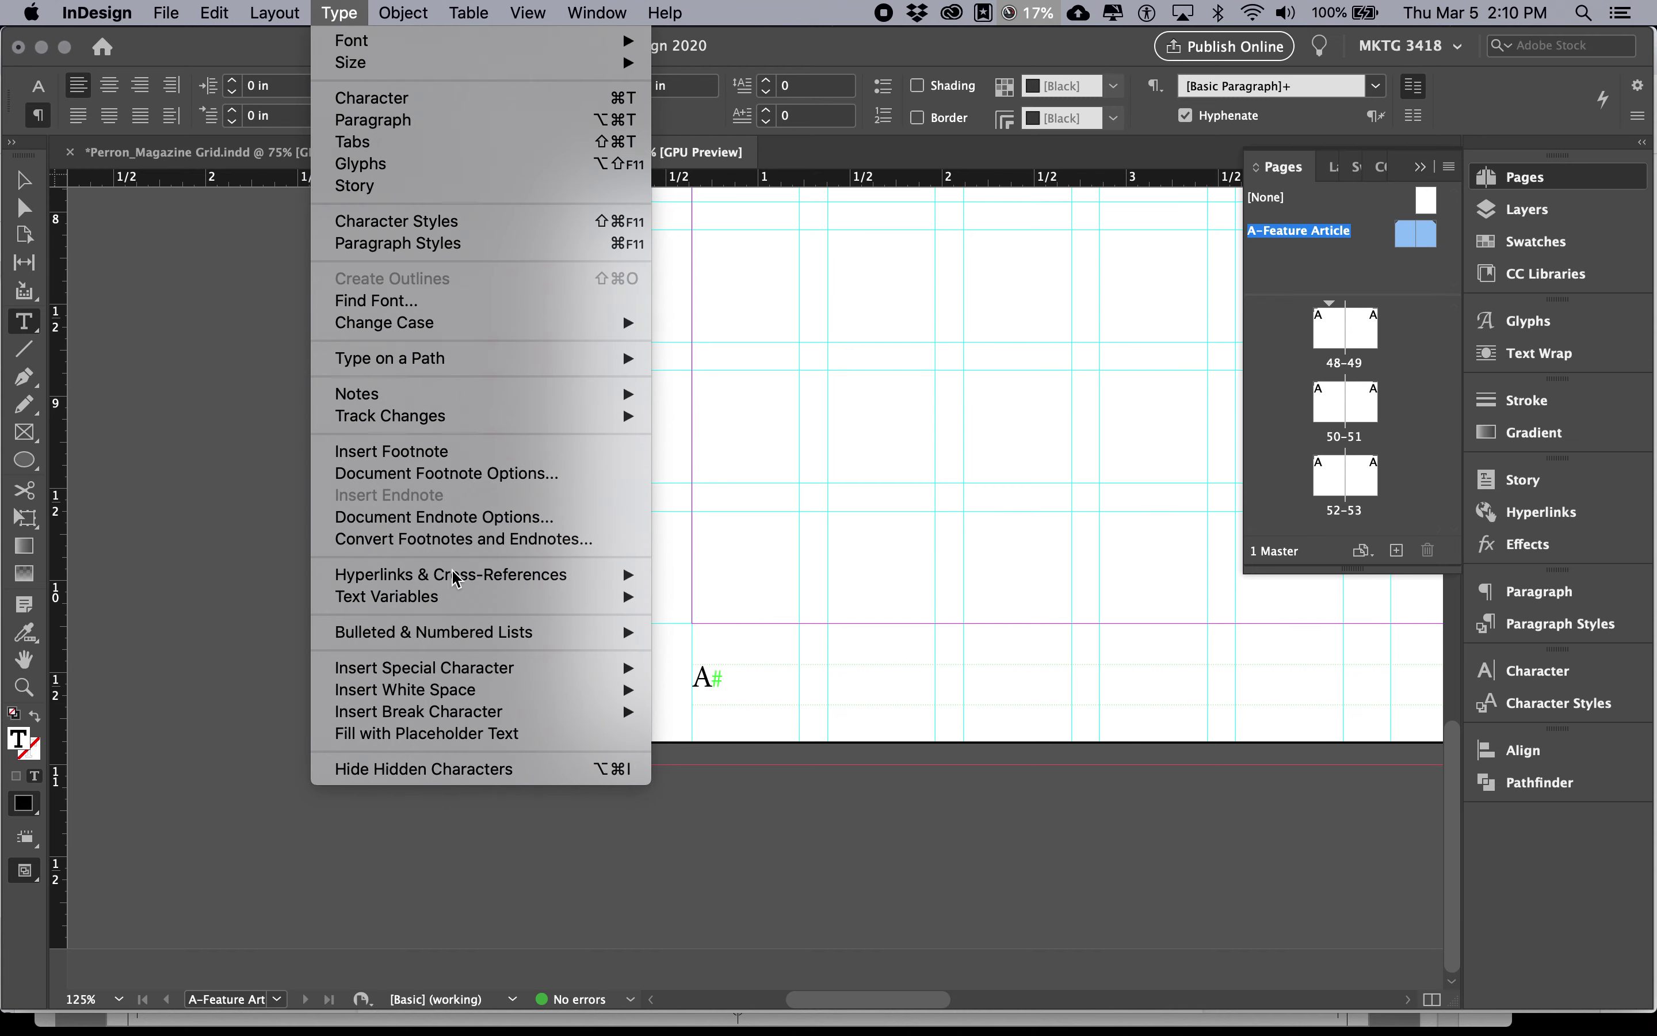
mouse_move(482, 691)
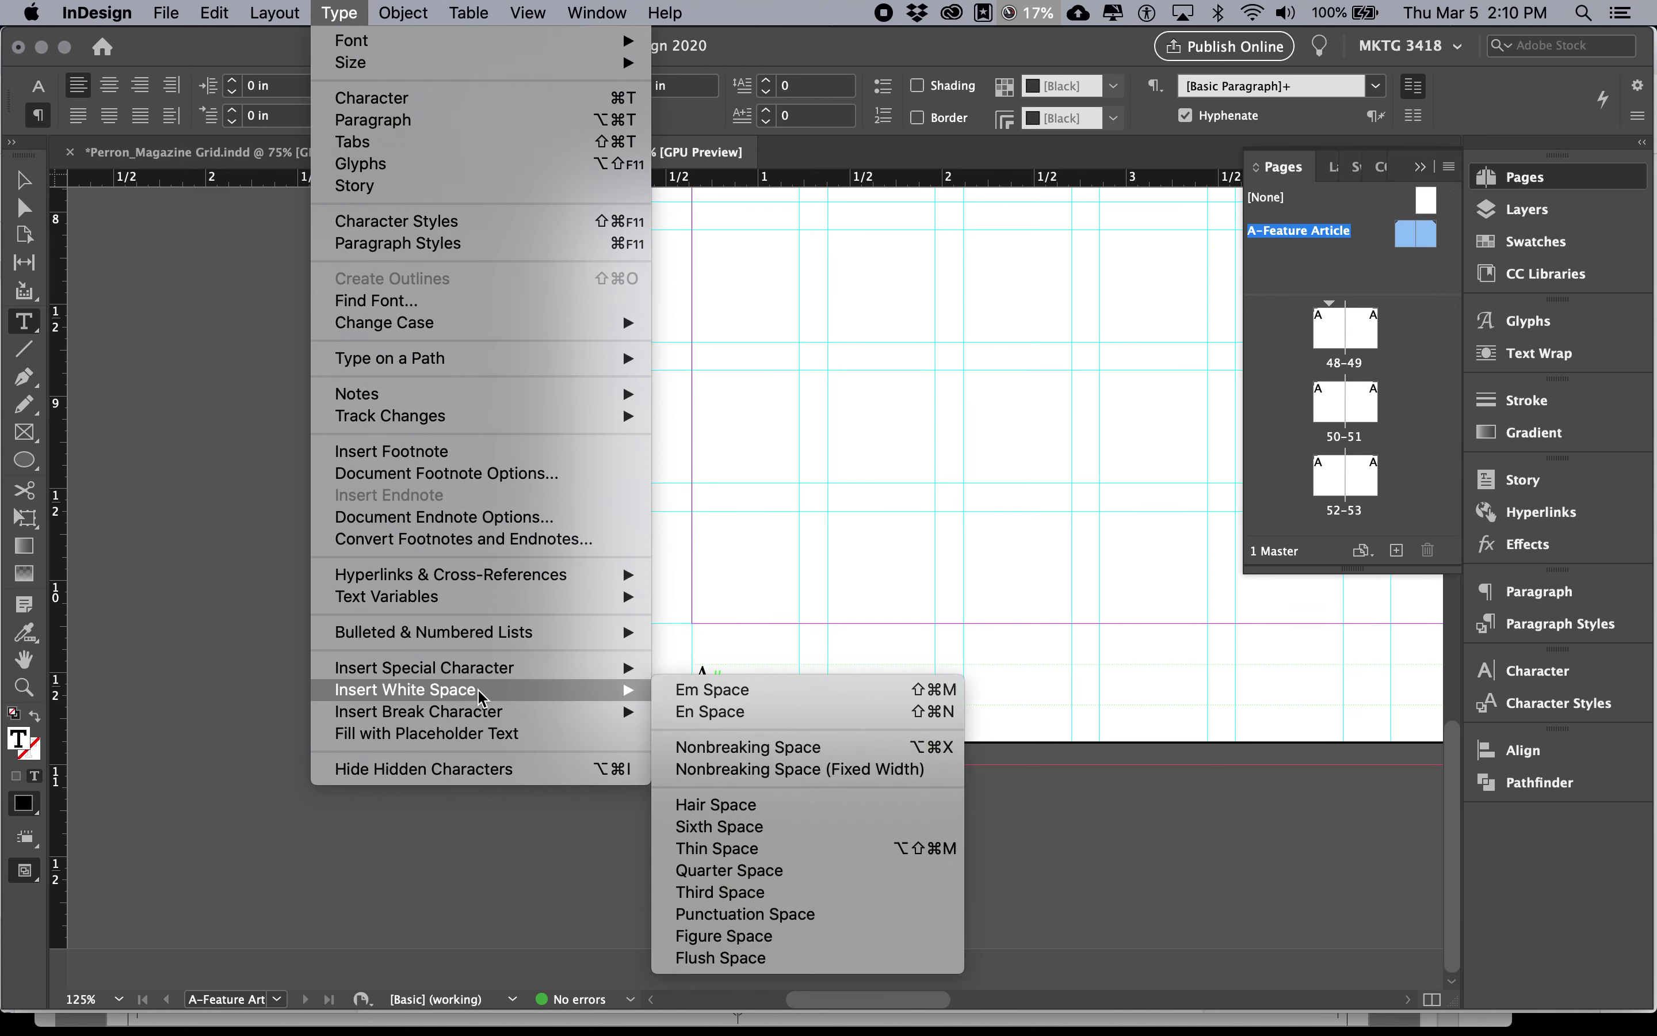
click(743, 696)
Copy "Can science break its plastic addiction?" from Google Docs, paste it after the folio's em space in InDesign, and show the character formatting controls.
key(super+Tab)
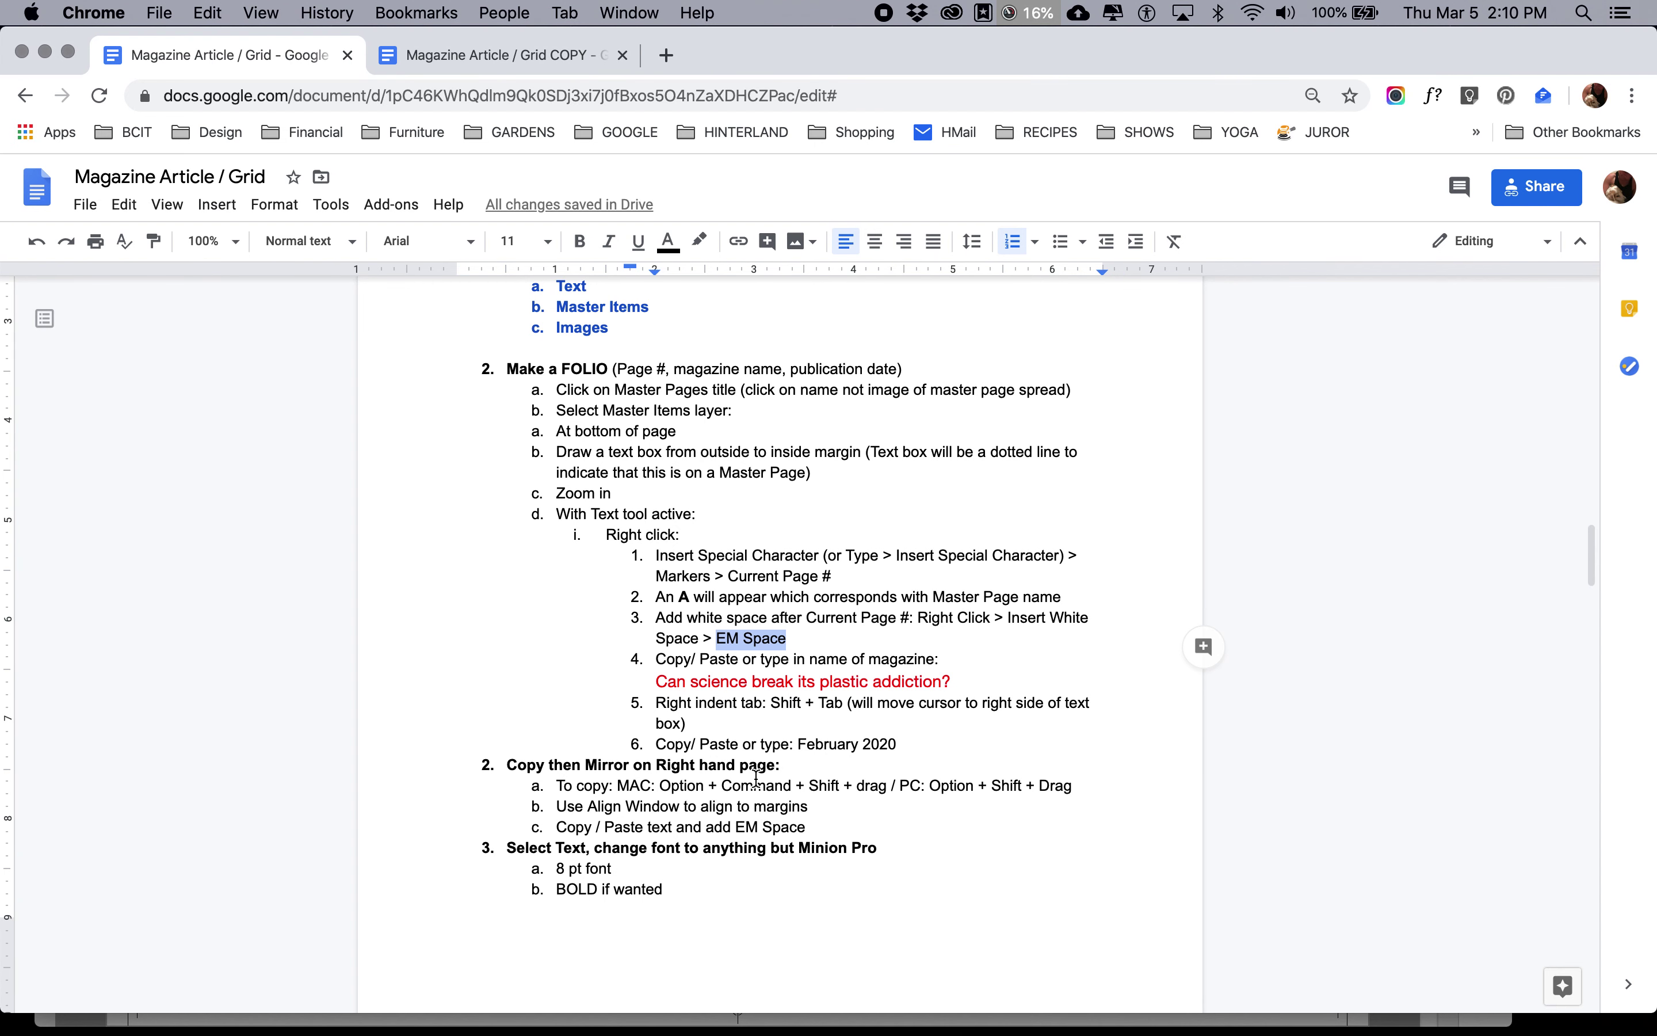
click(948, 683)
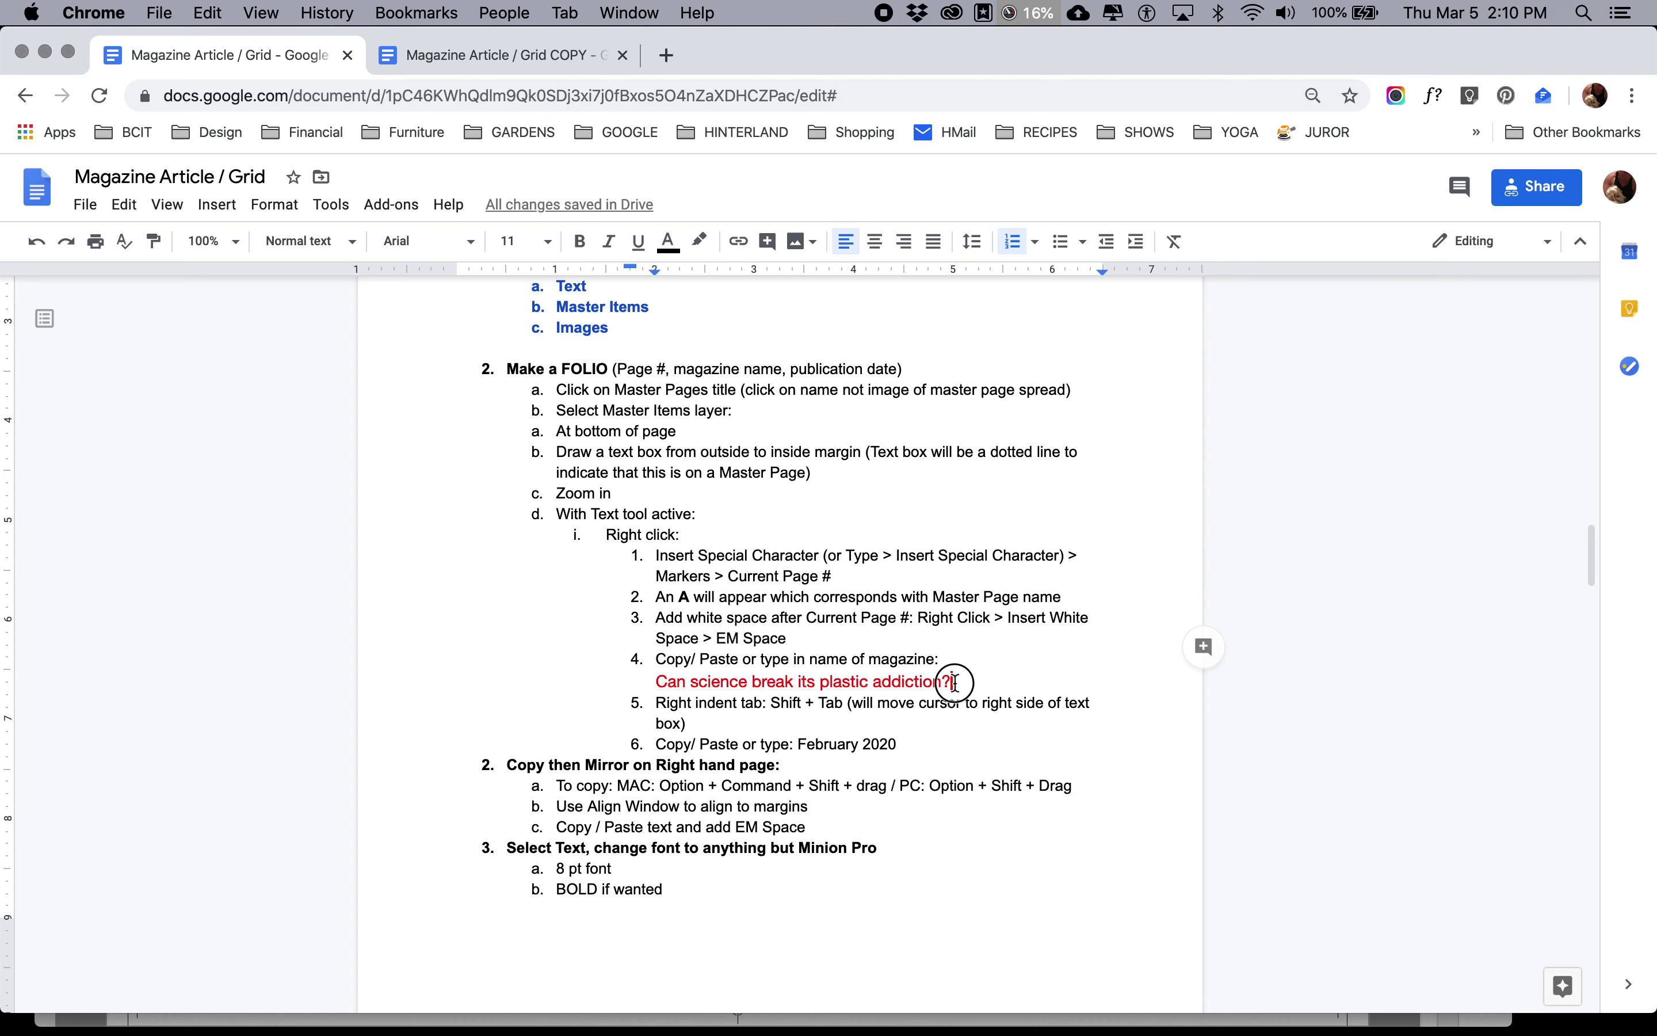
drag(657, 683, 950, 678)
key(super+c)
key(super+Tab)
key(super+v)
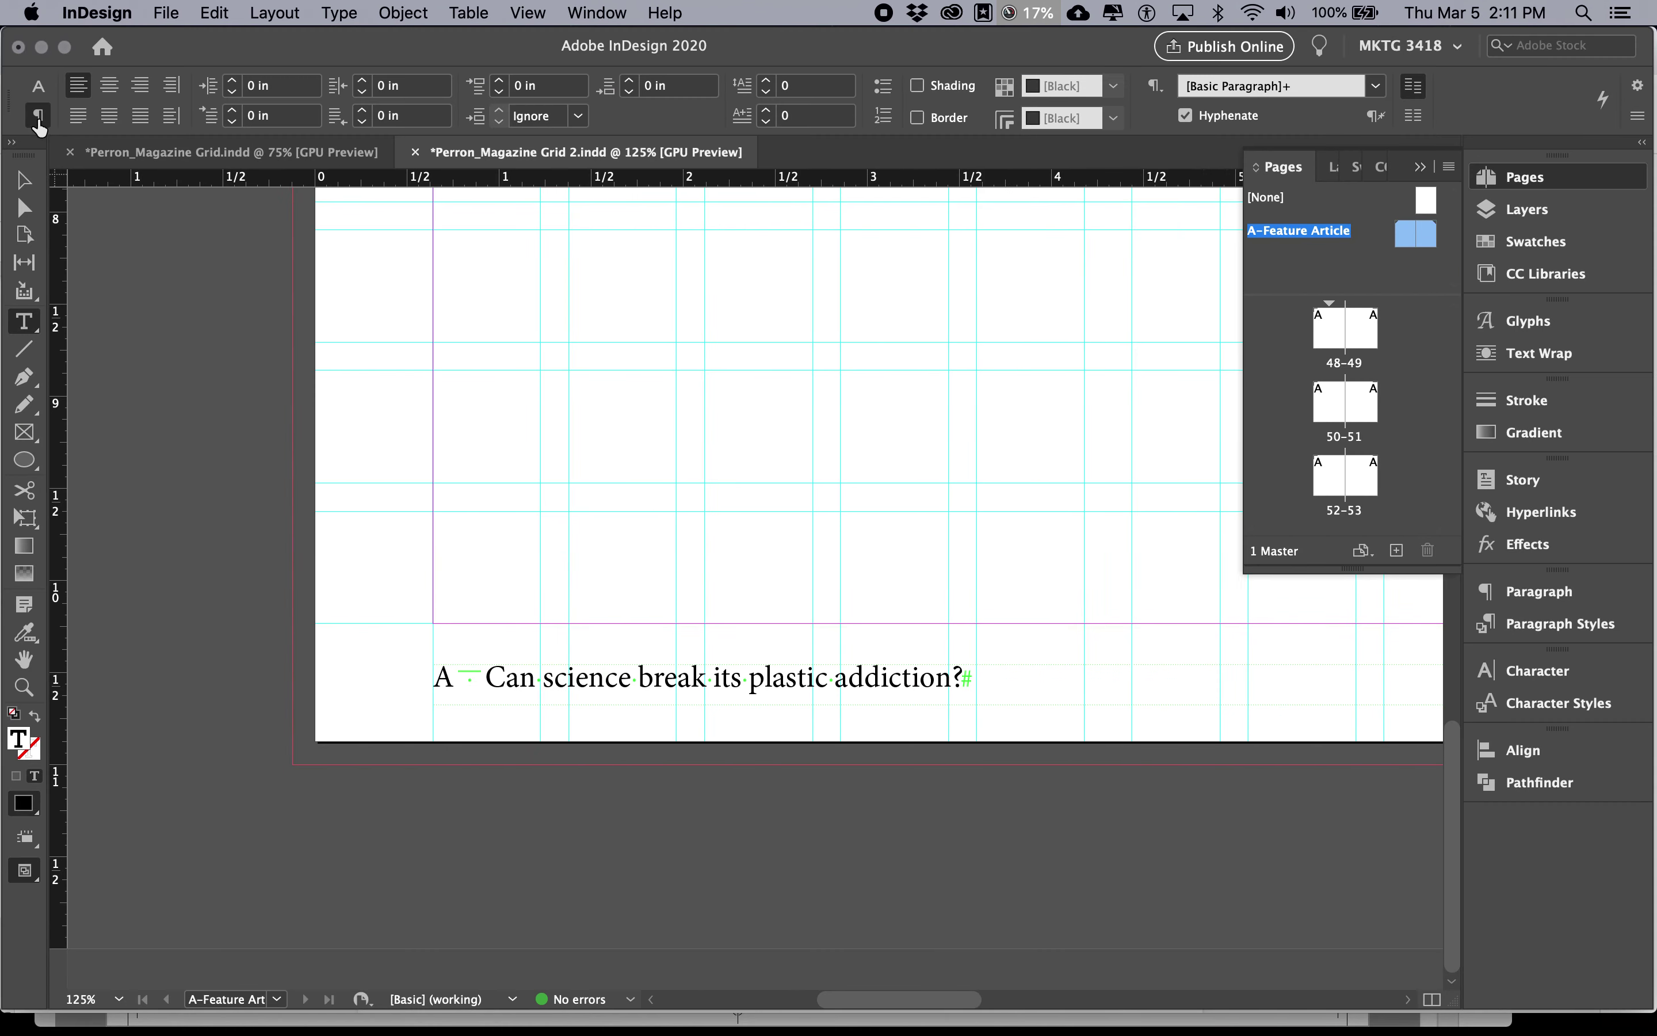
click(37, 86)
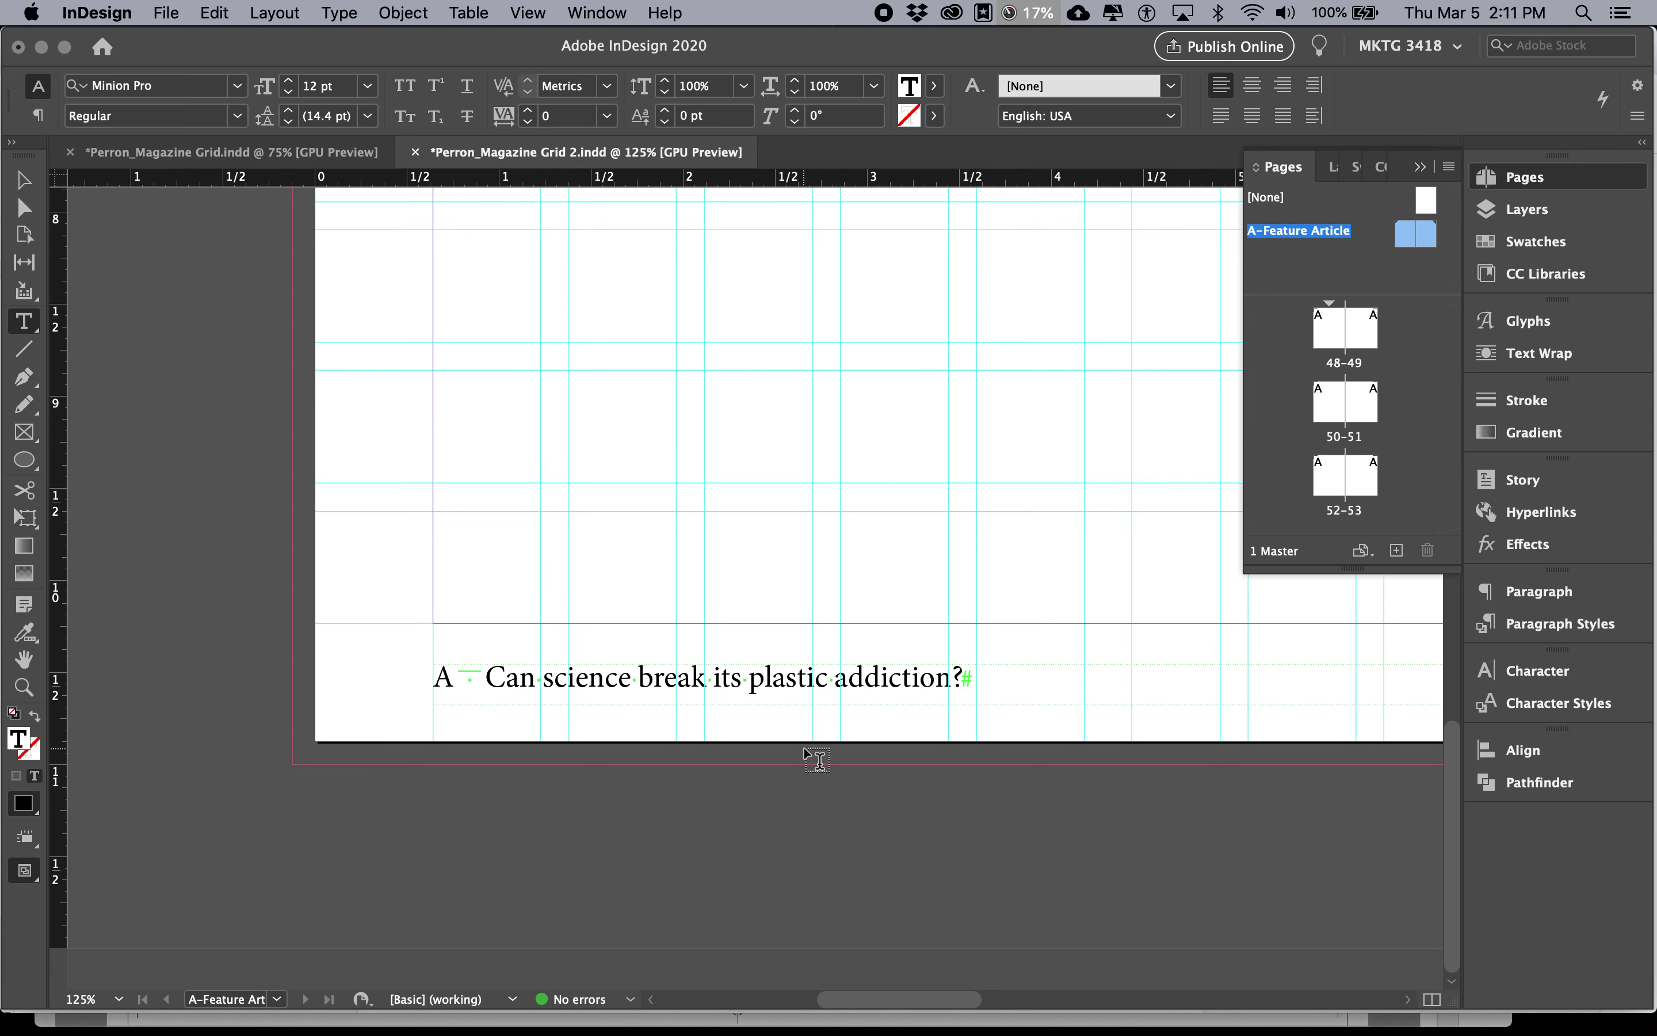
scroll(804, 747, right, 5)
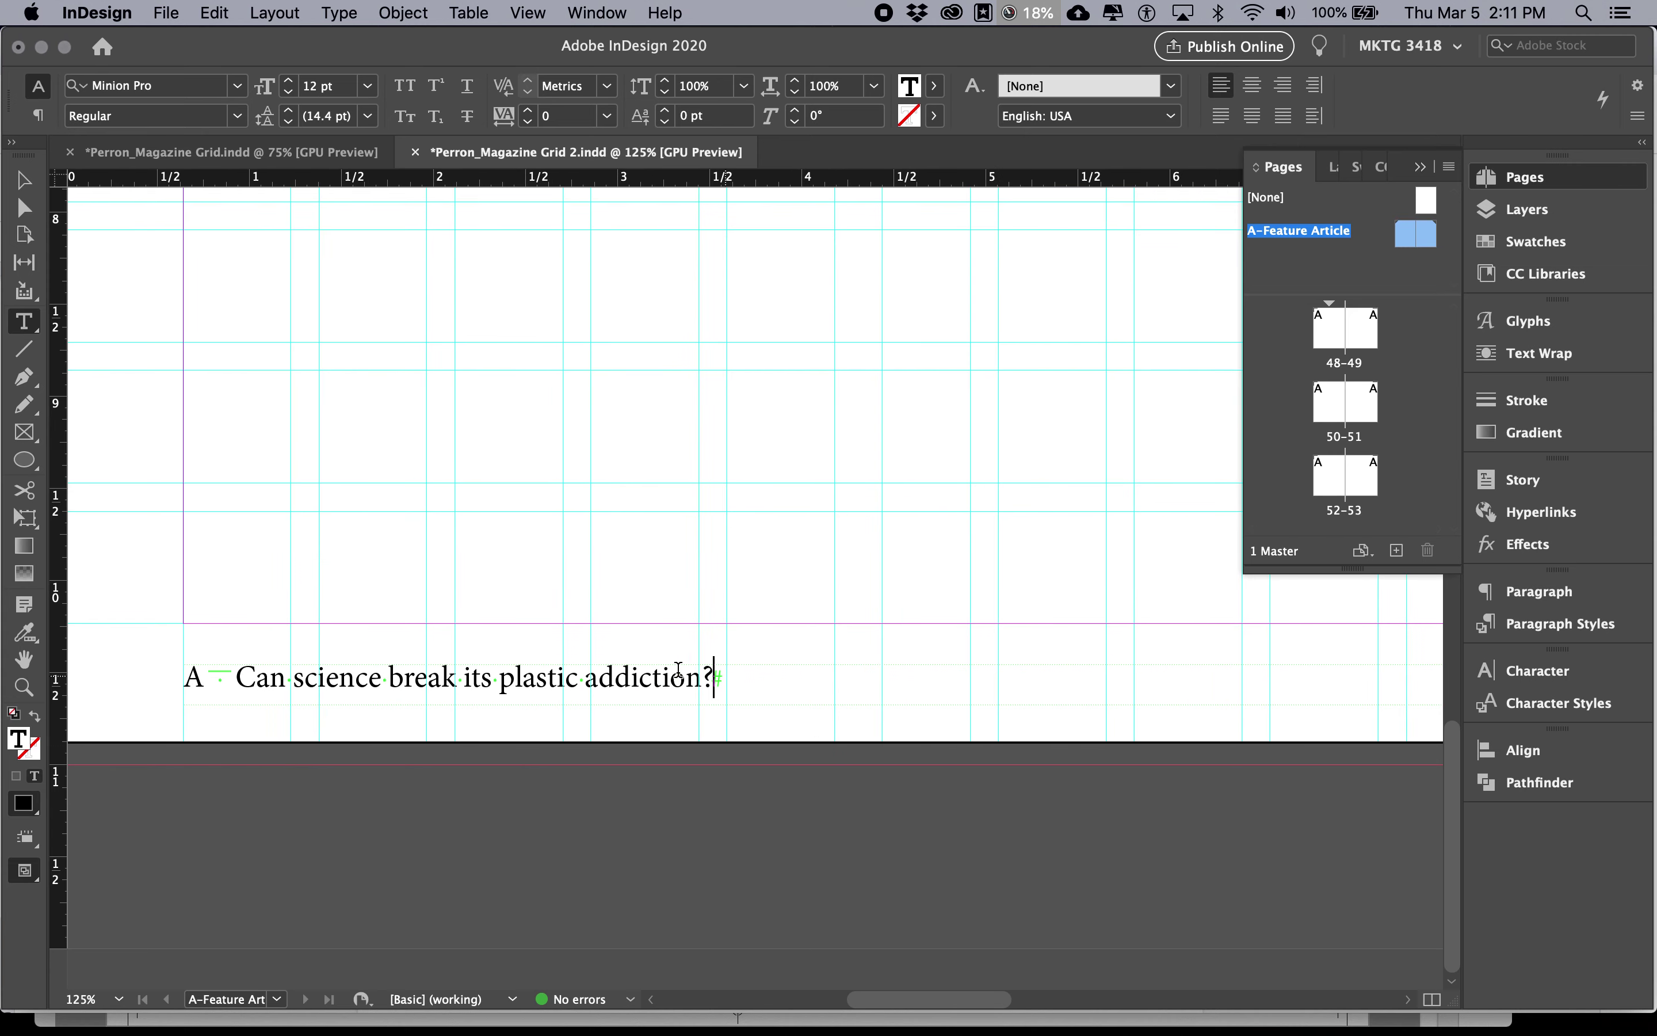
Switch to the Google Docs instructions, highlight "Shift + Tab" in the right indent tab item, and return to InDesign.
key(super+Tab)
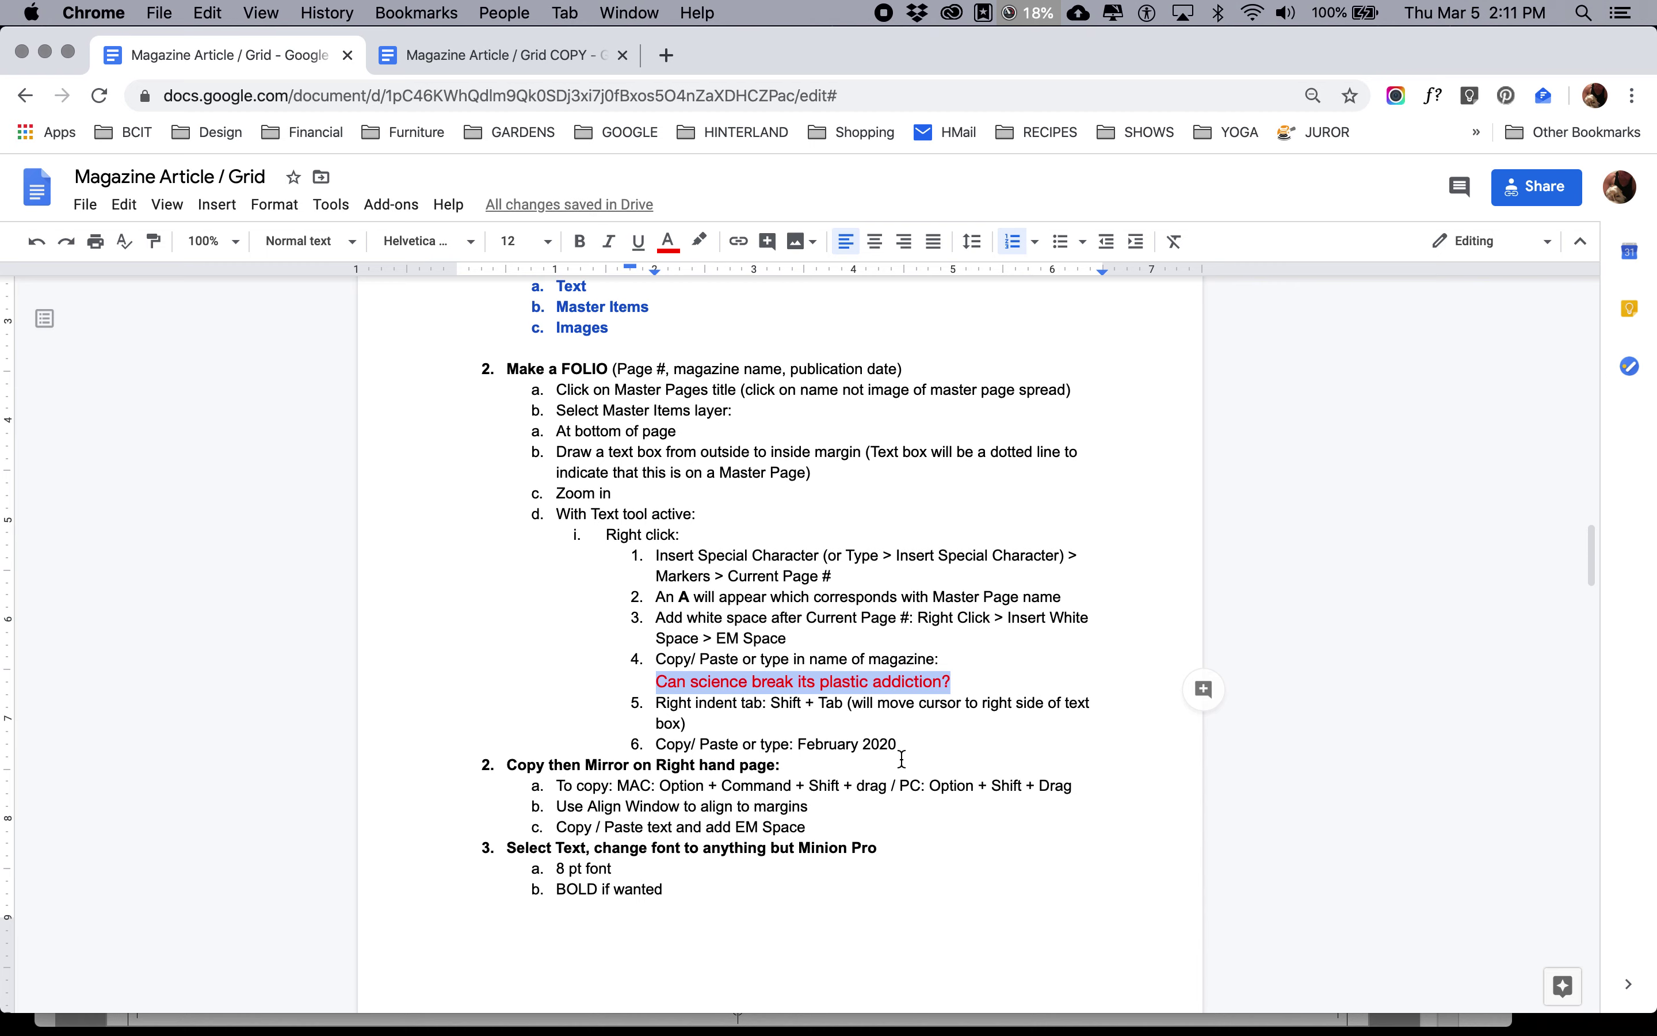
drag(847, 704, 776, 703)
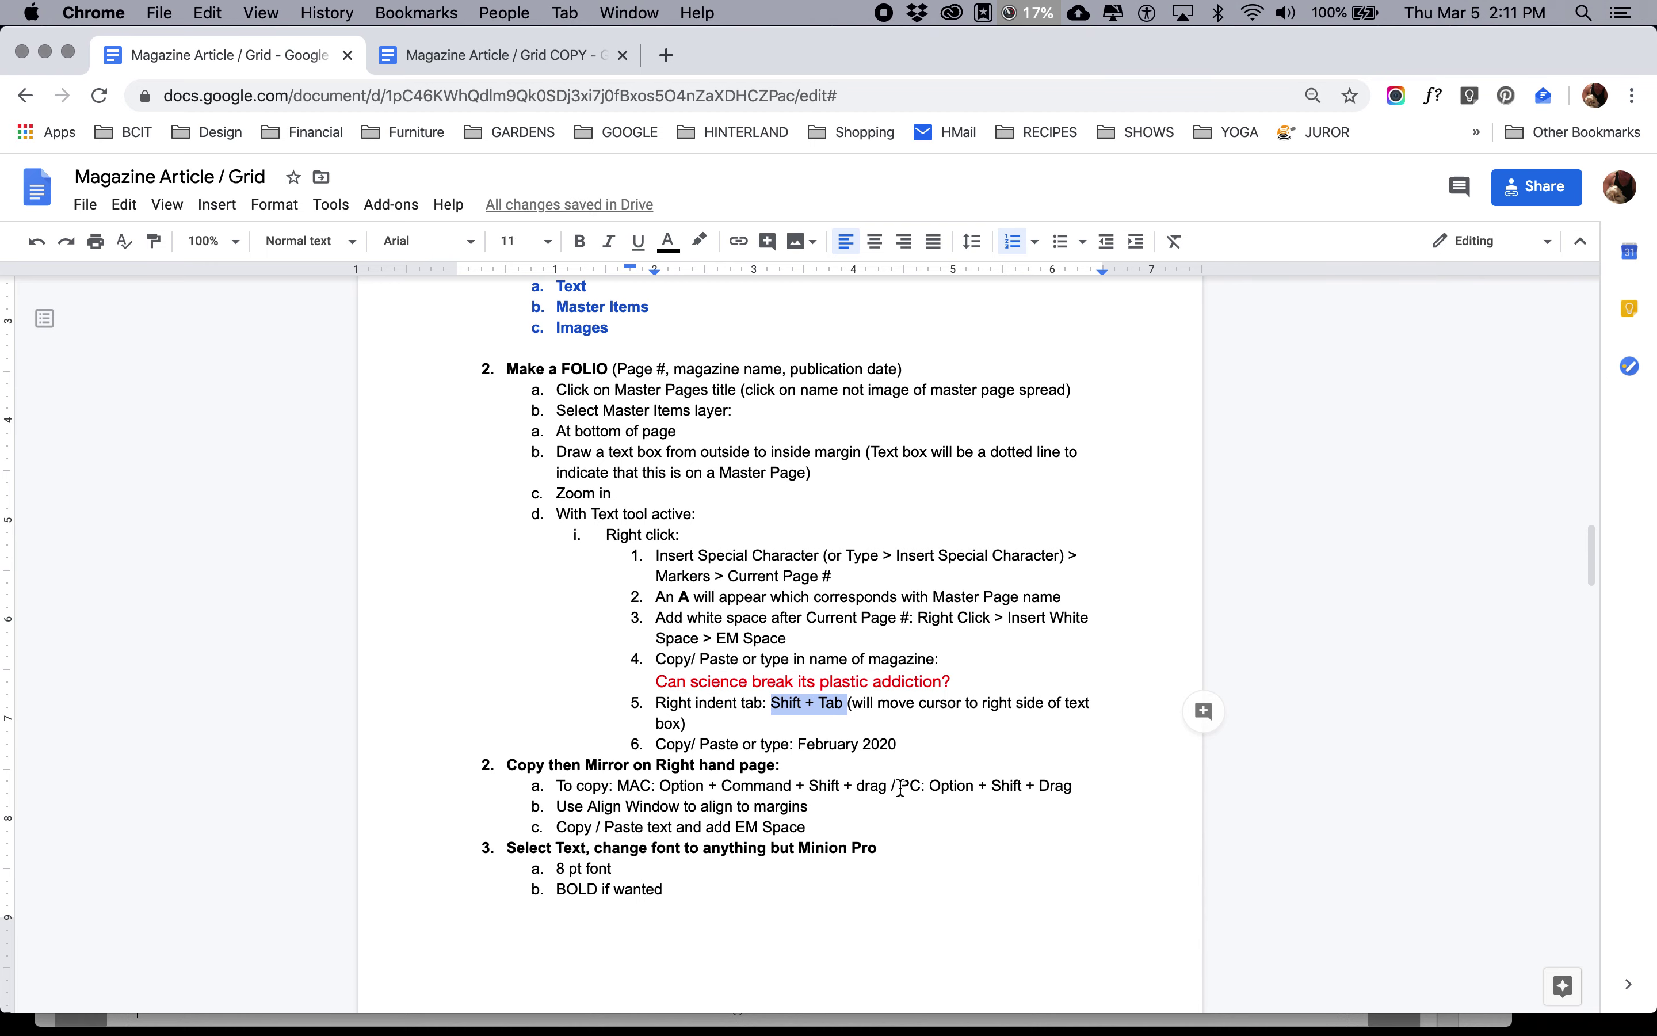
key(super+Tab)
Delete the trailing spaces after the magazine name in the folio and insert a right indent tab there.
scroll(927, 808, down, 1)
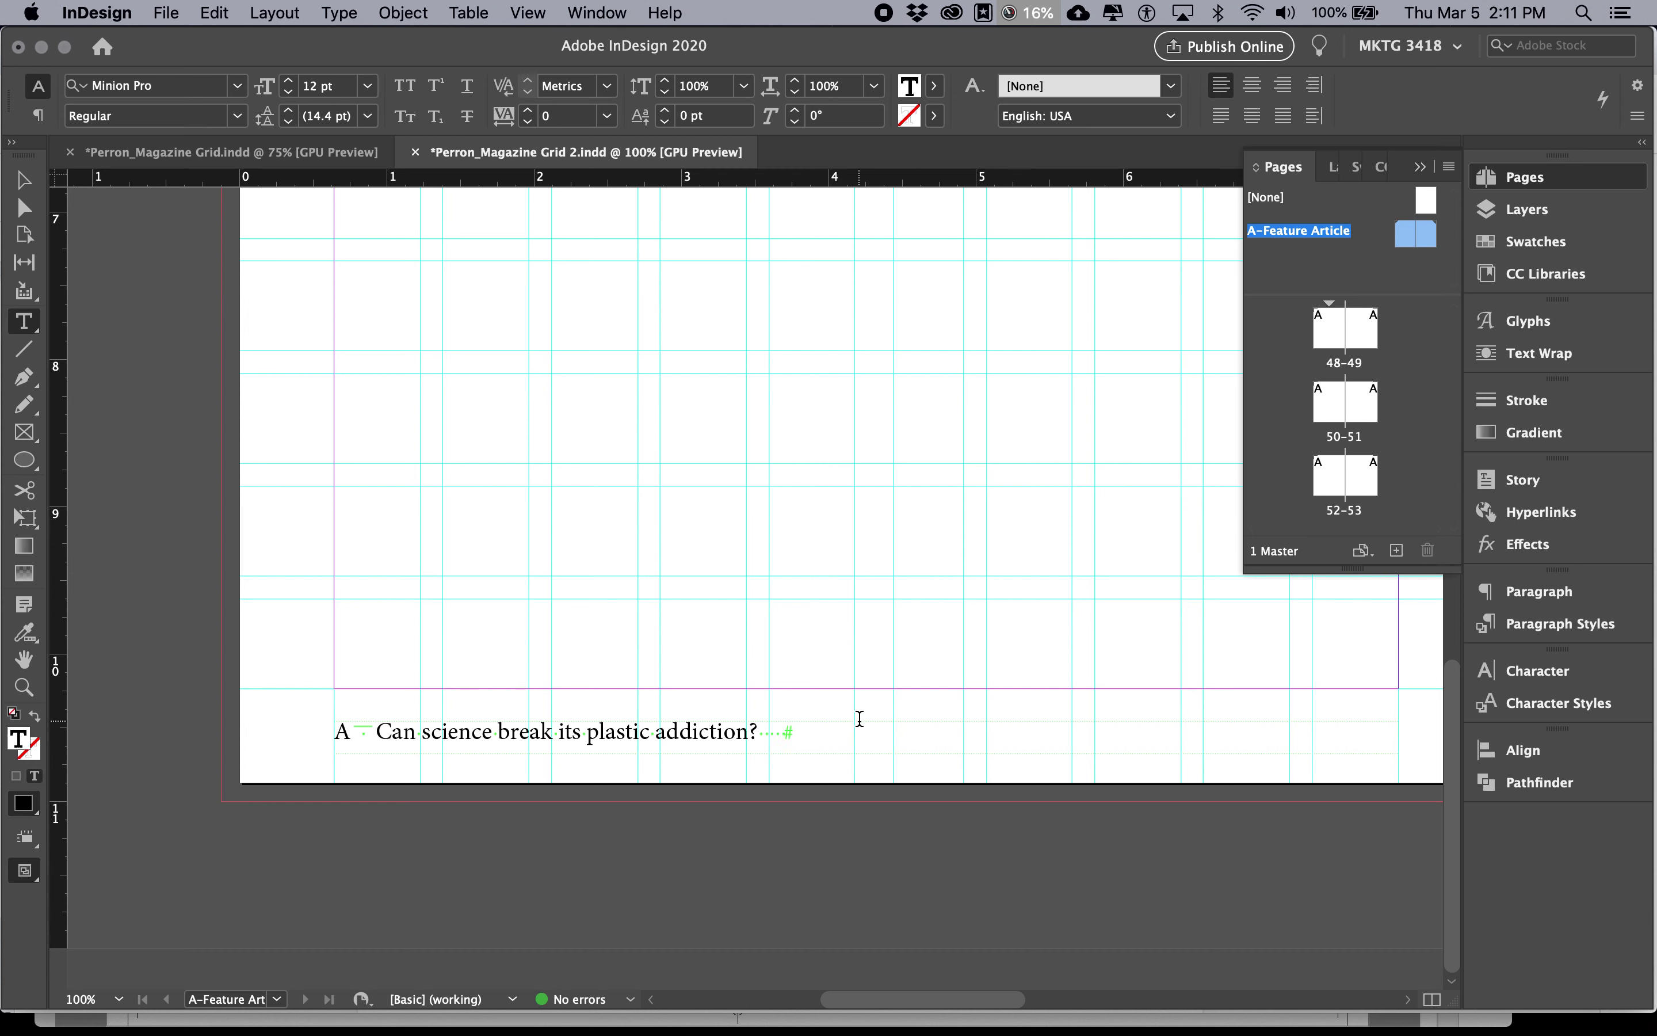
key(BackSpace)
key(BackSpace)
key(BackSpace)
key(BackSpace)
key(BackSpace)
key(BackSpace)
key(BackSpace)
key(BackSpace)
key(BackSpace)
key(Tab)
key(Tab)
key(BackSpace)
key(BackSpace)
key(Tab)
key(Tab)
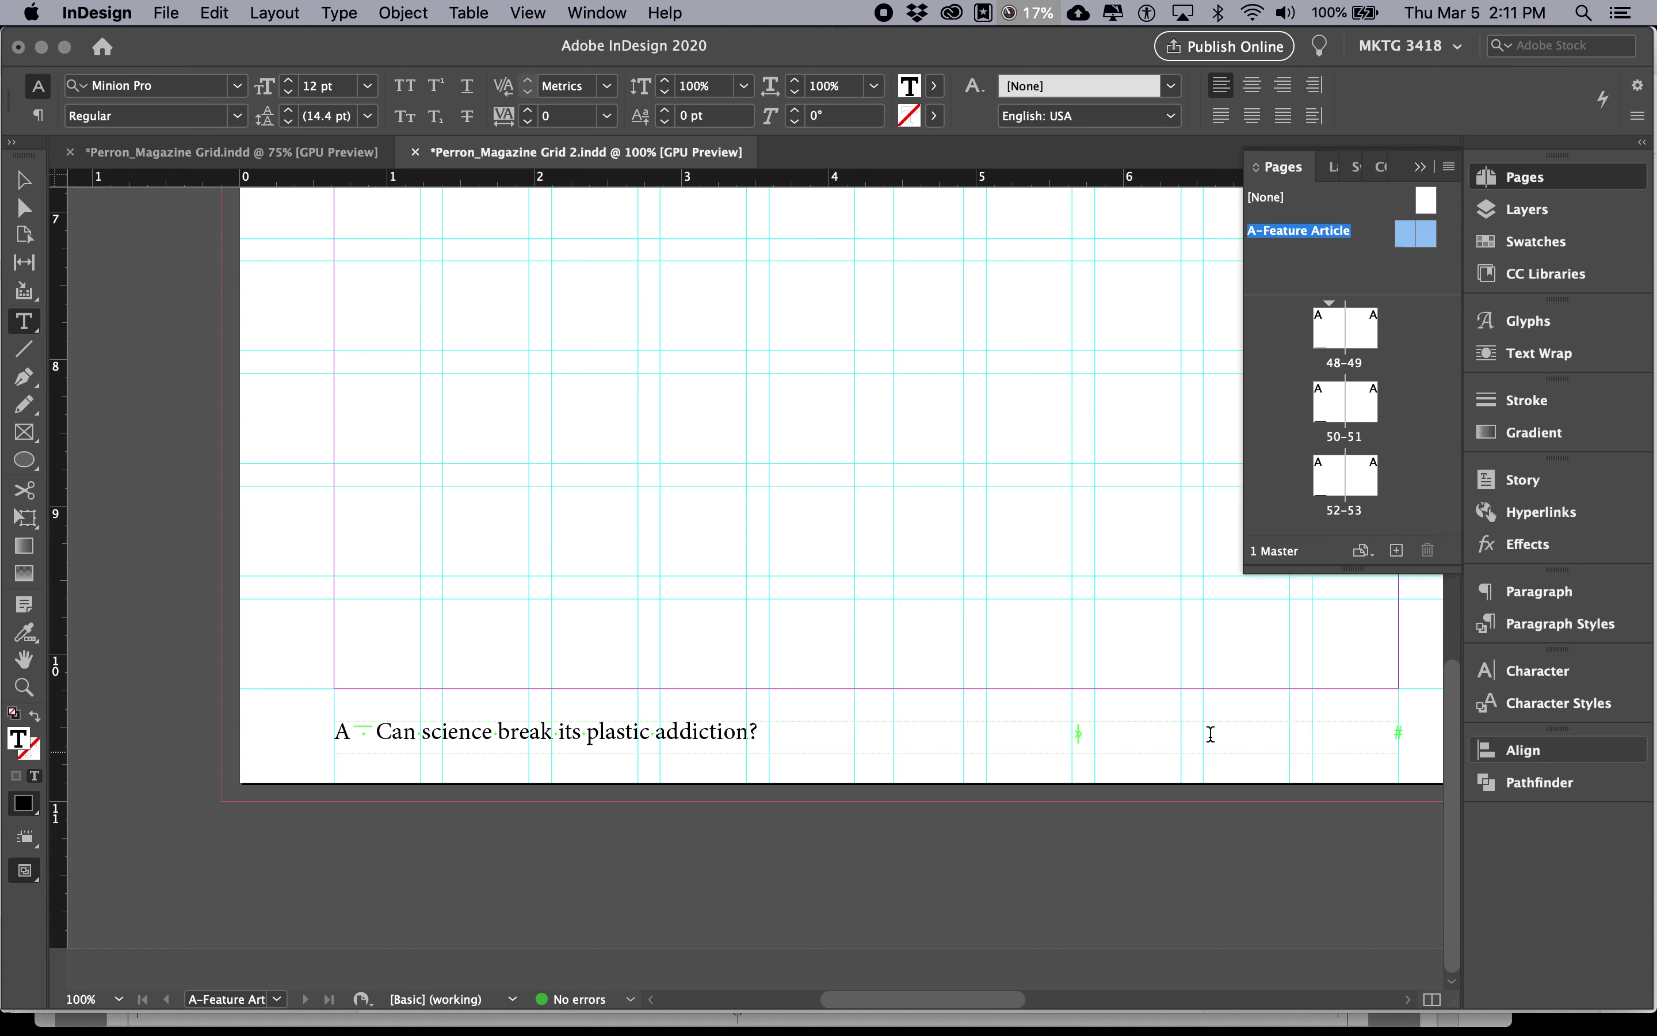
Switch to Google Docs and colour the text "February 2020" red in the folio instructions.
key(super+Tab)
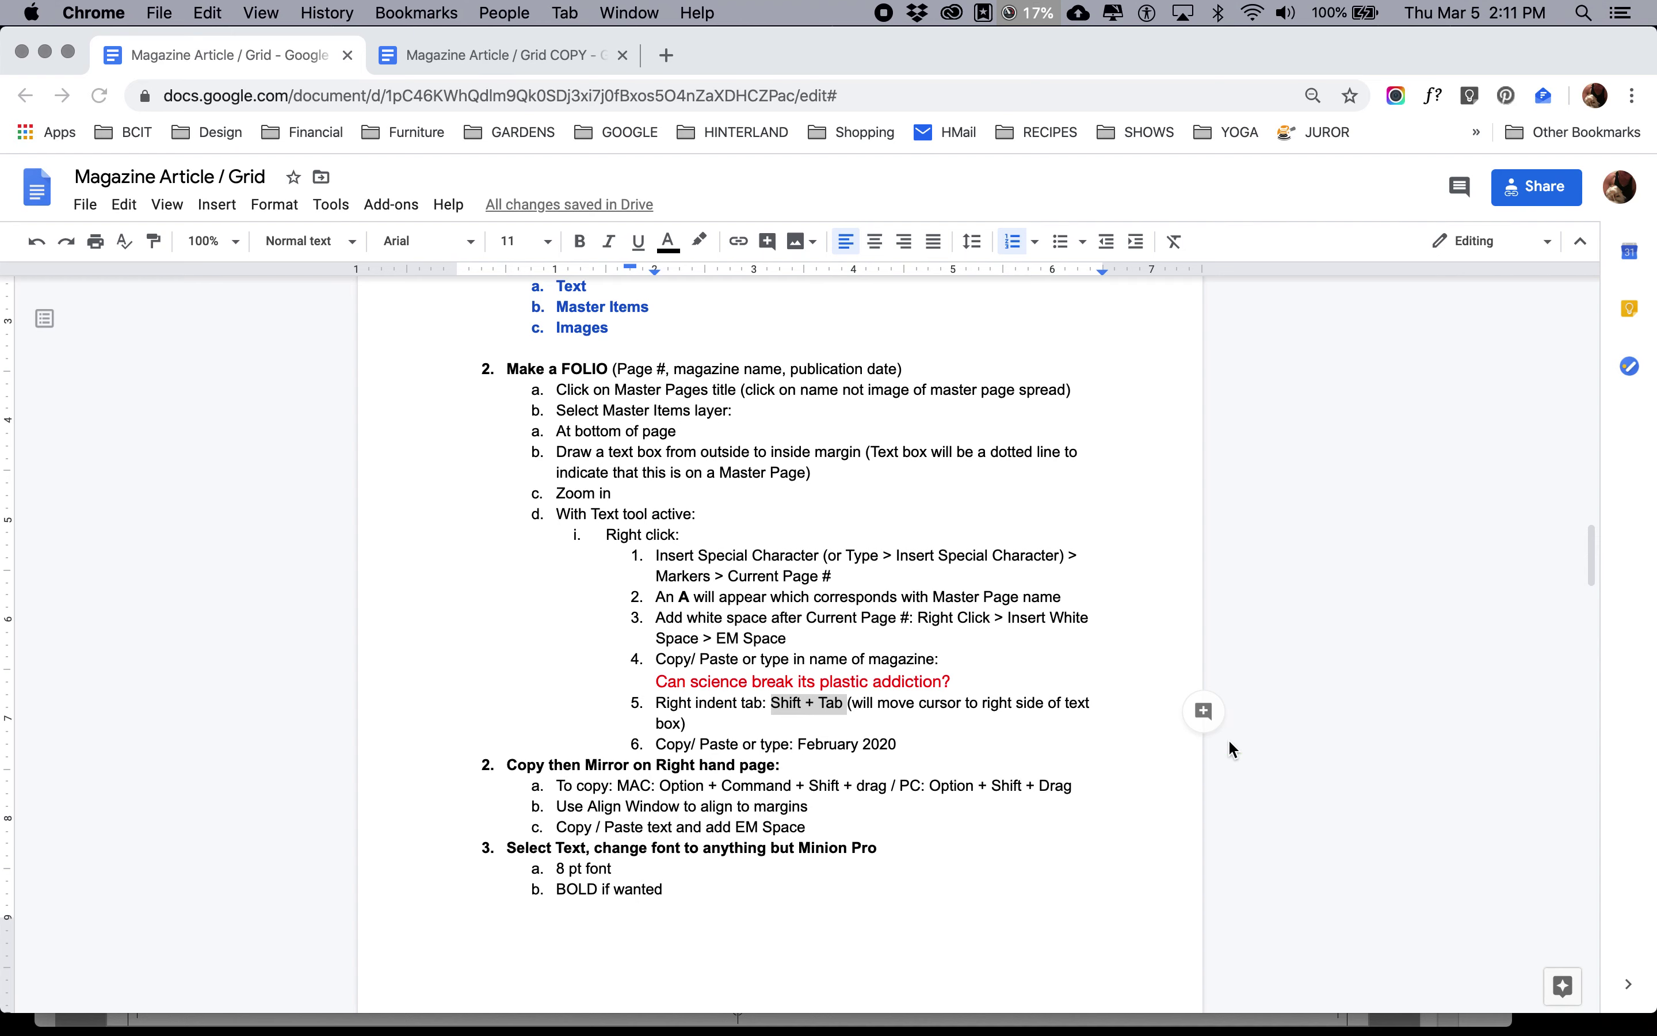
drag(903, 749, 794, 744)
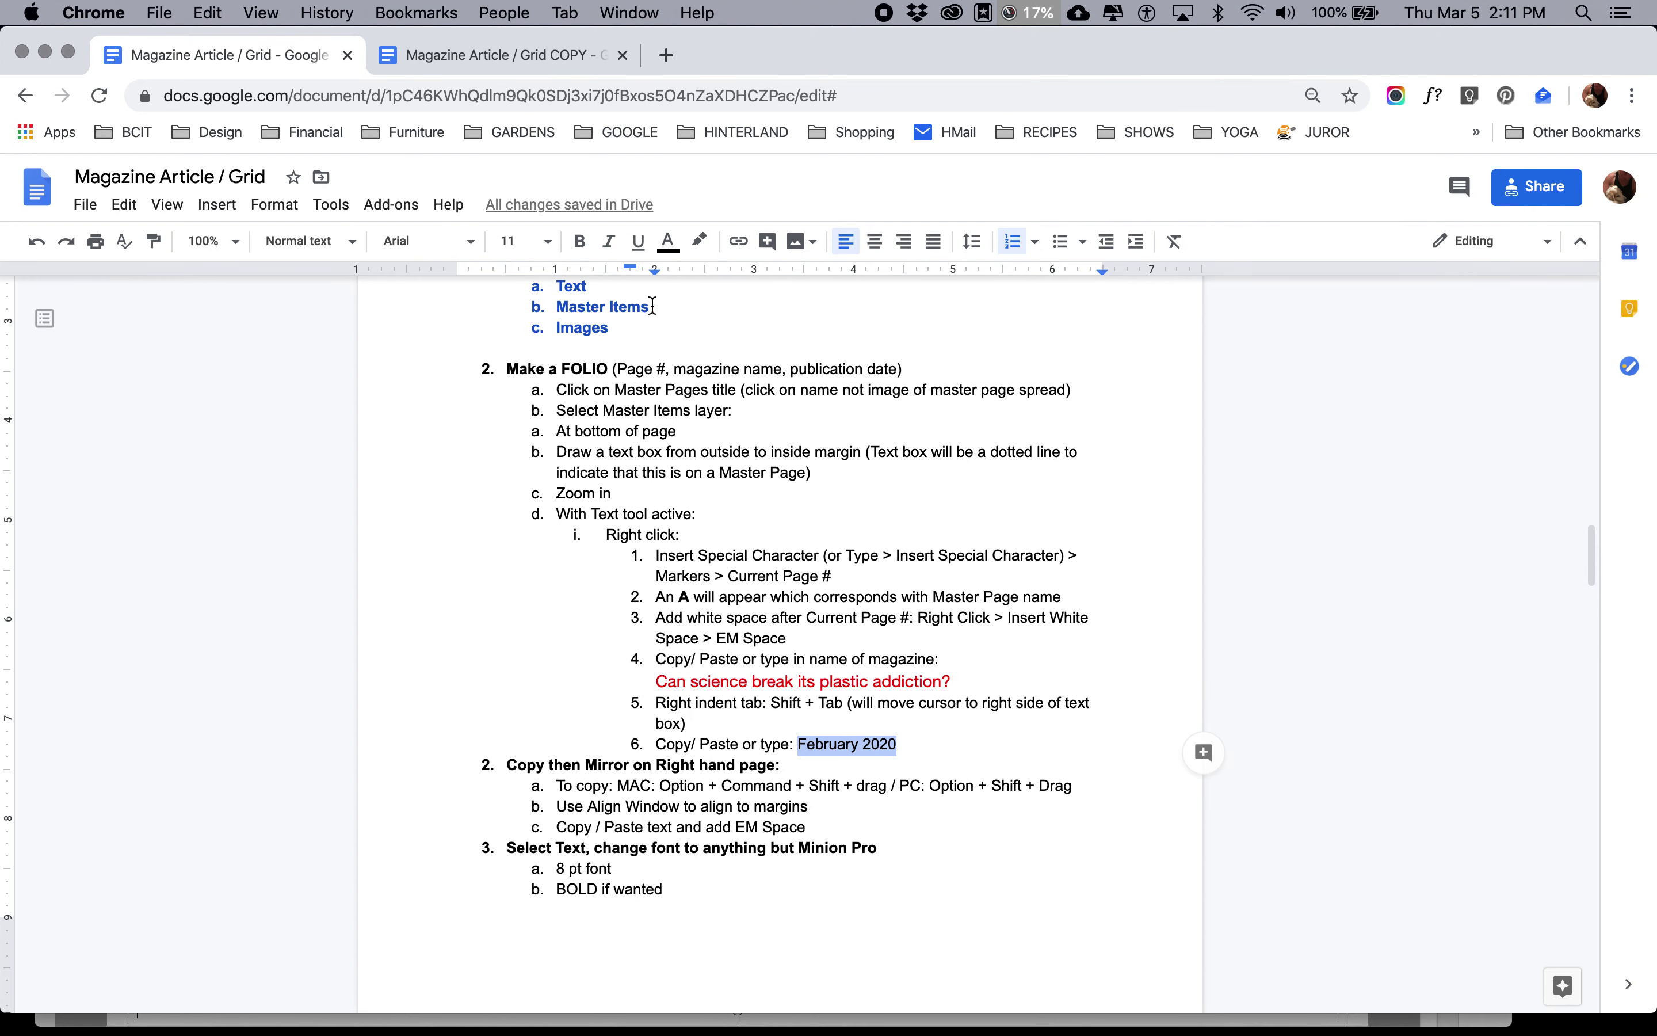
click(669, 241)
click(697, 303)
Copy "February 2020" into InDesign's folio after the right indent tab, and change the month to March.
key(super+c)
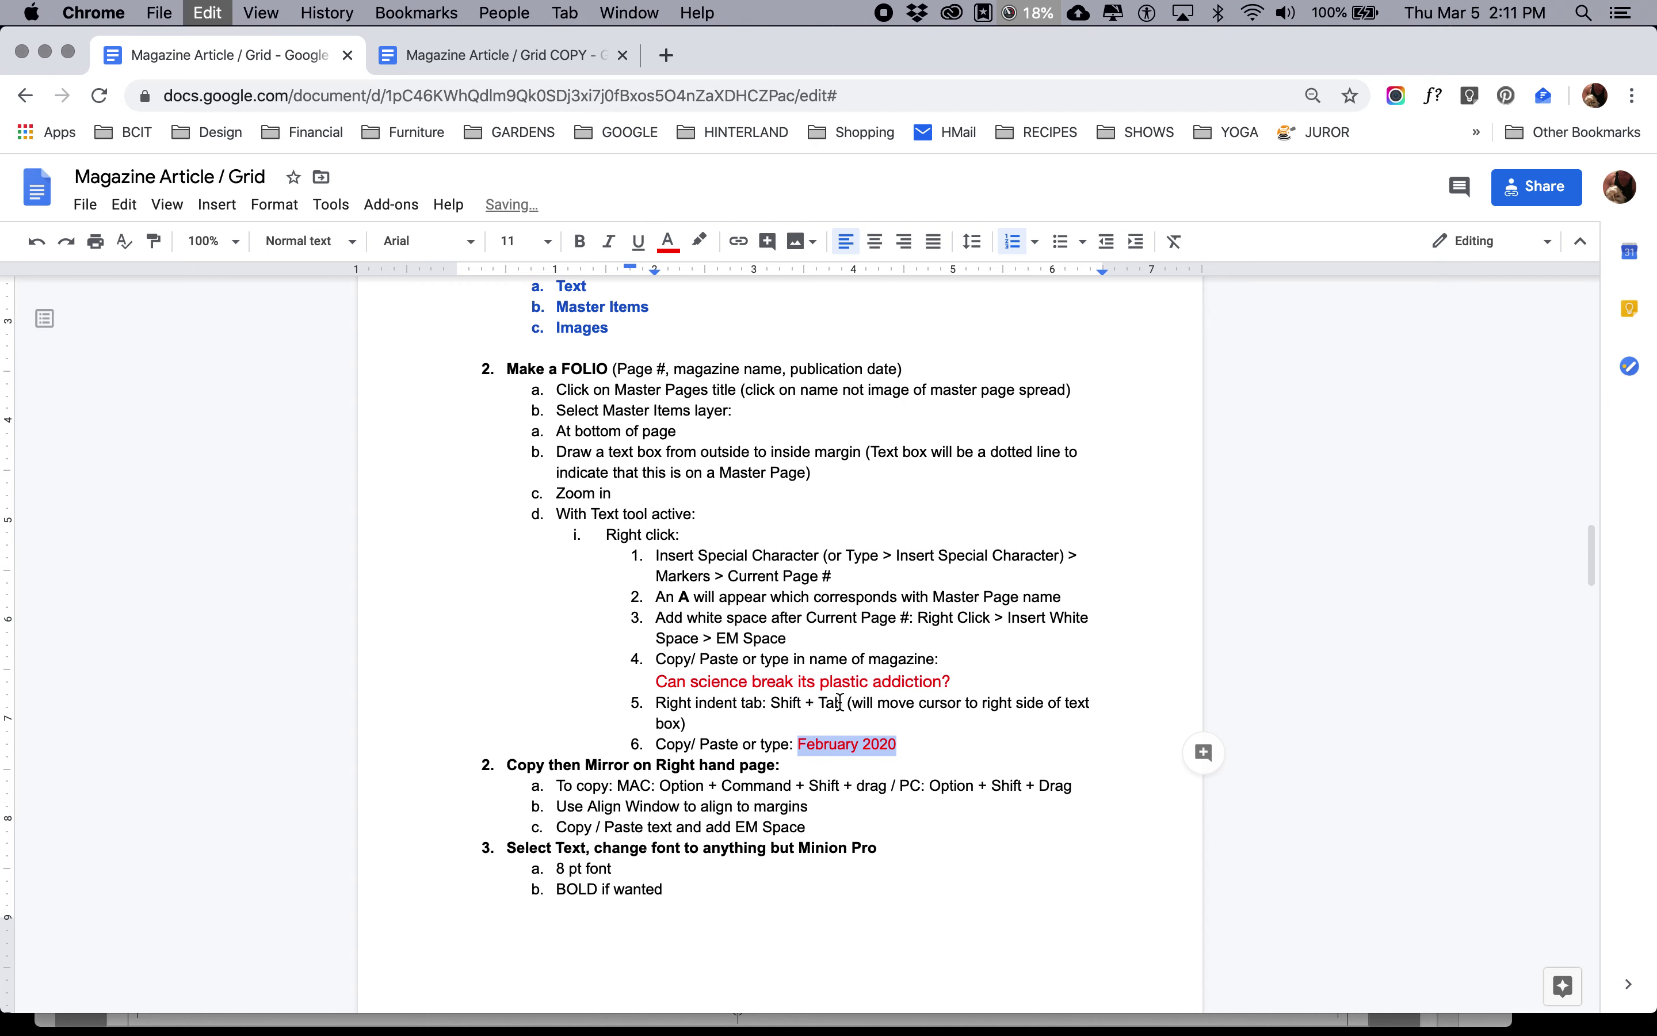
key(super+Tab)
key(super+v)
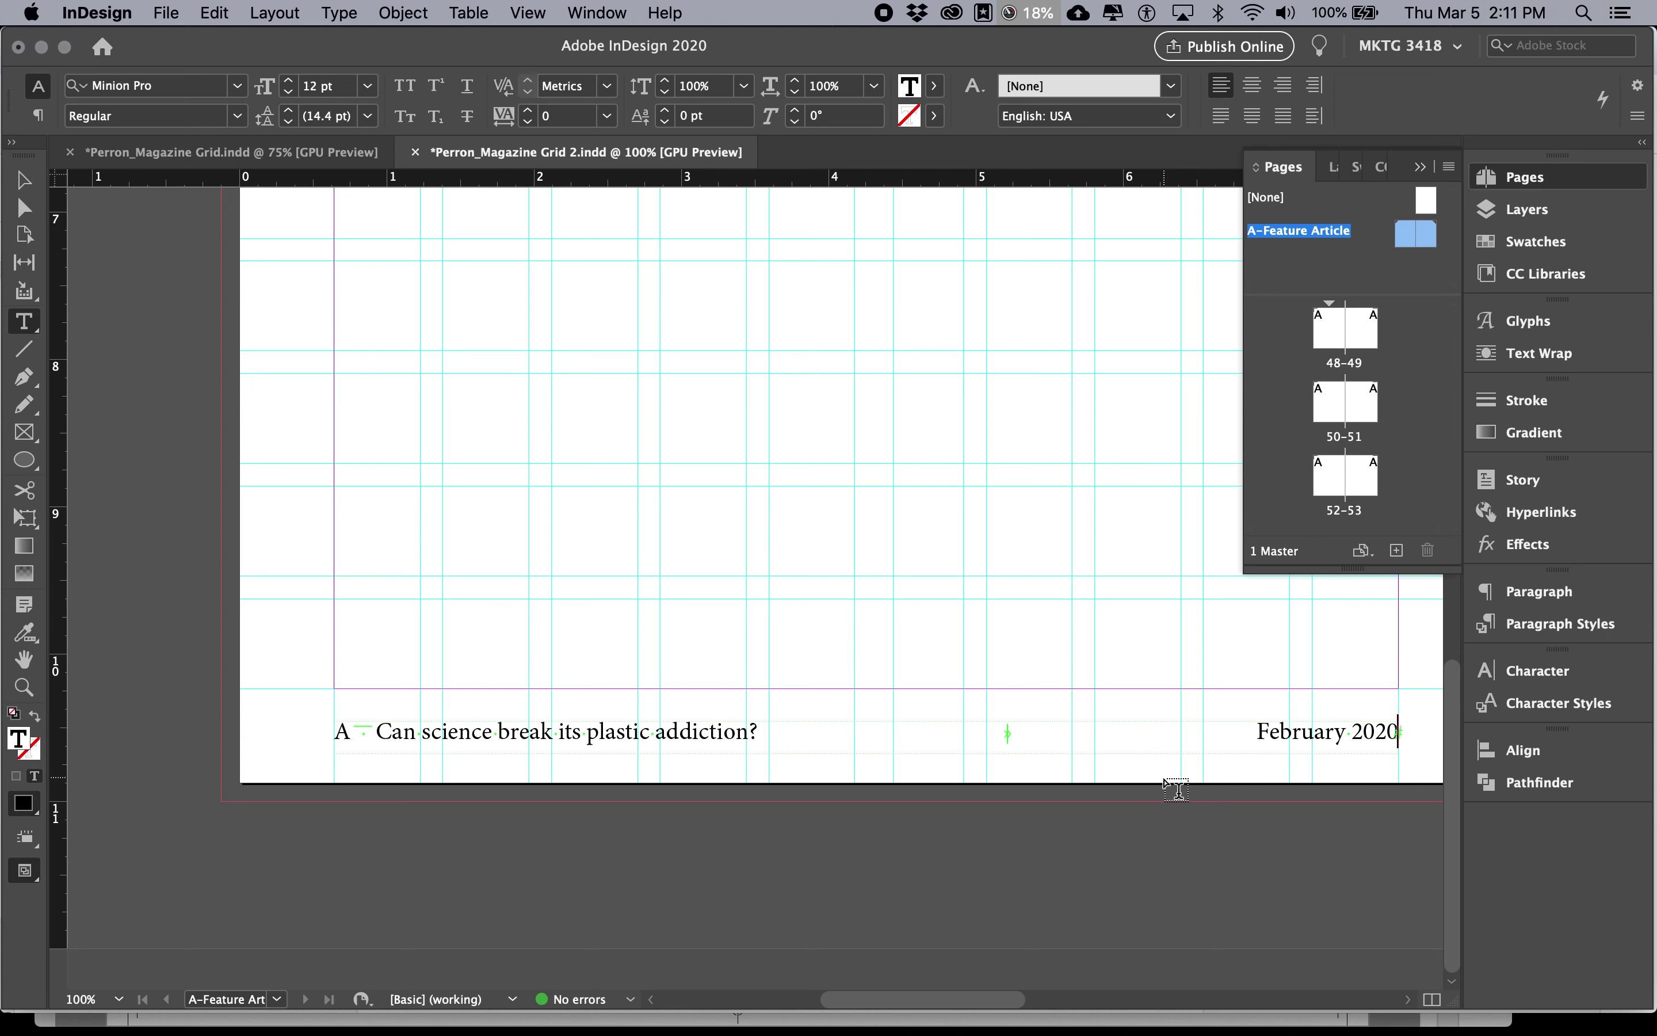
double_click(1291, 731)
text(March)
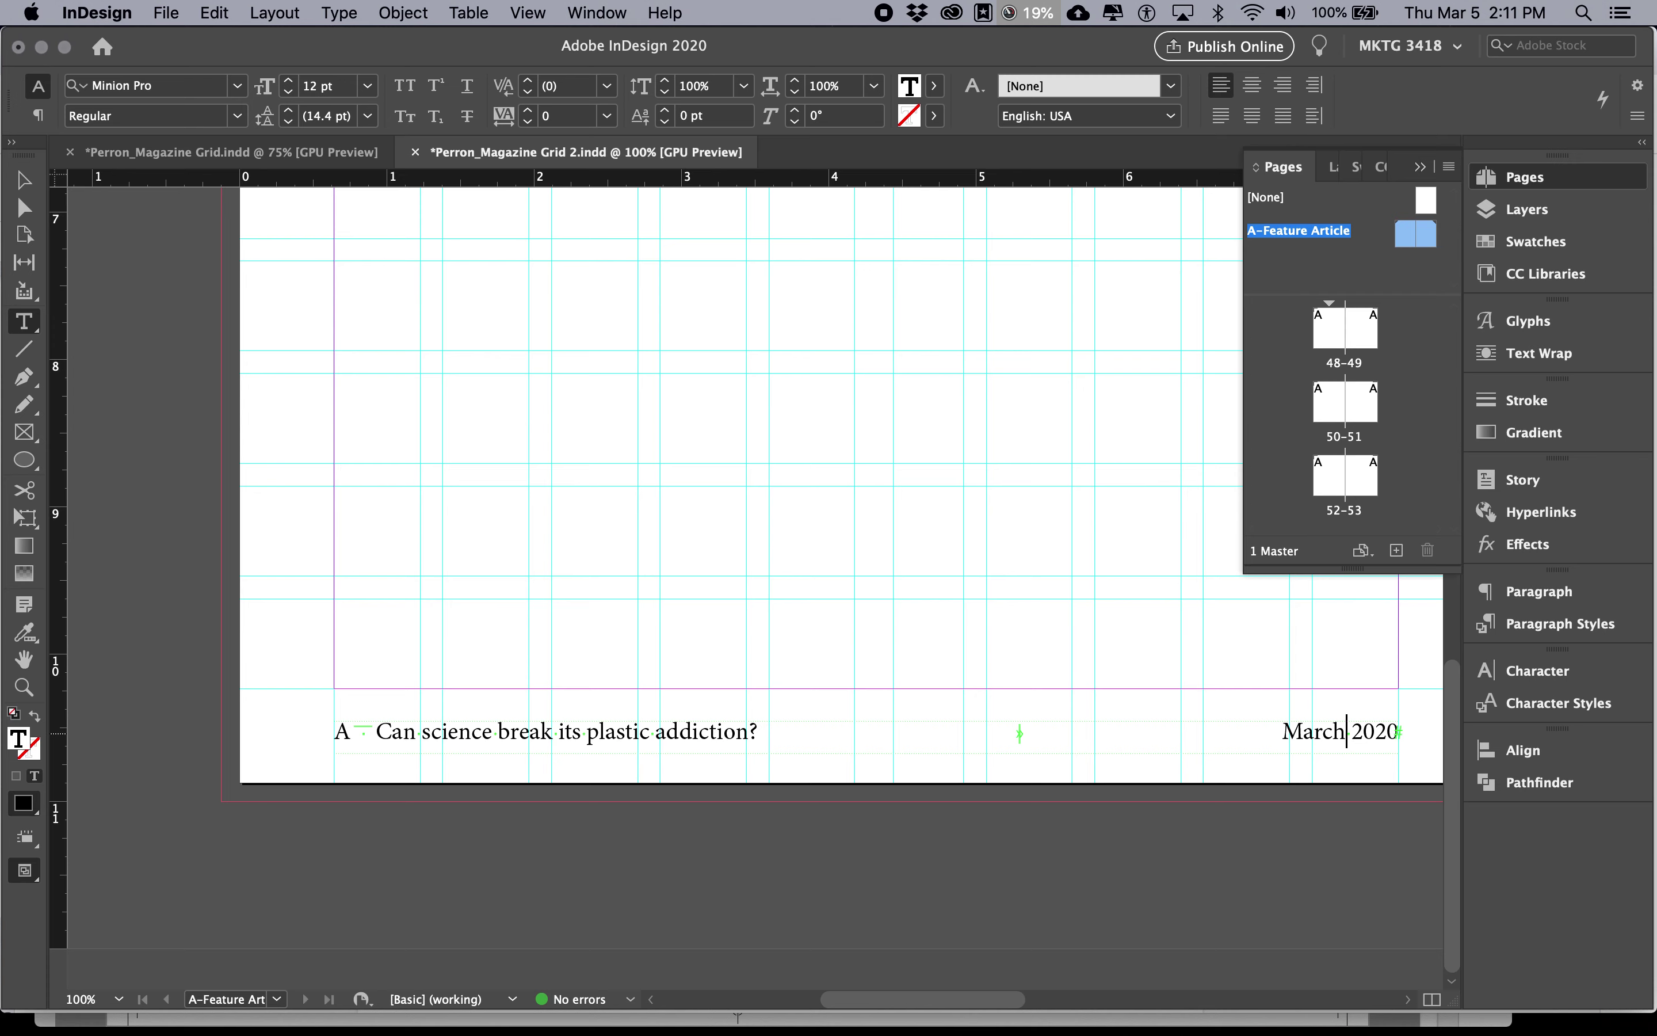
Review the "Copy then Mirror on Right hand page" instructions in Google Docs, and hide all panels in InDesign.
key(super+Tab)
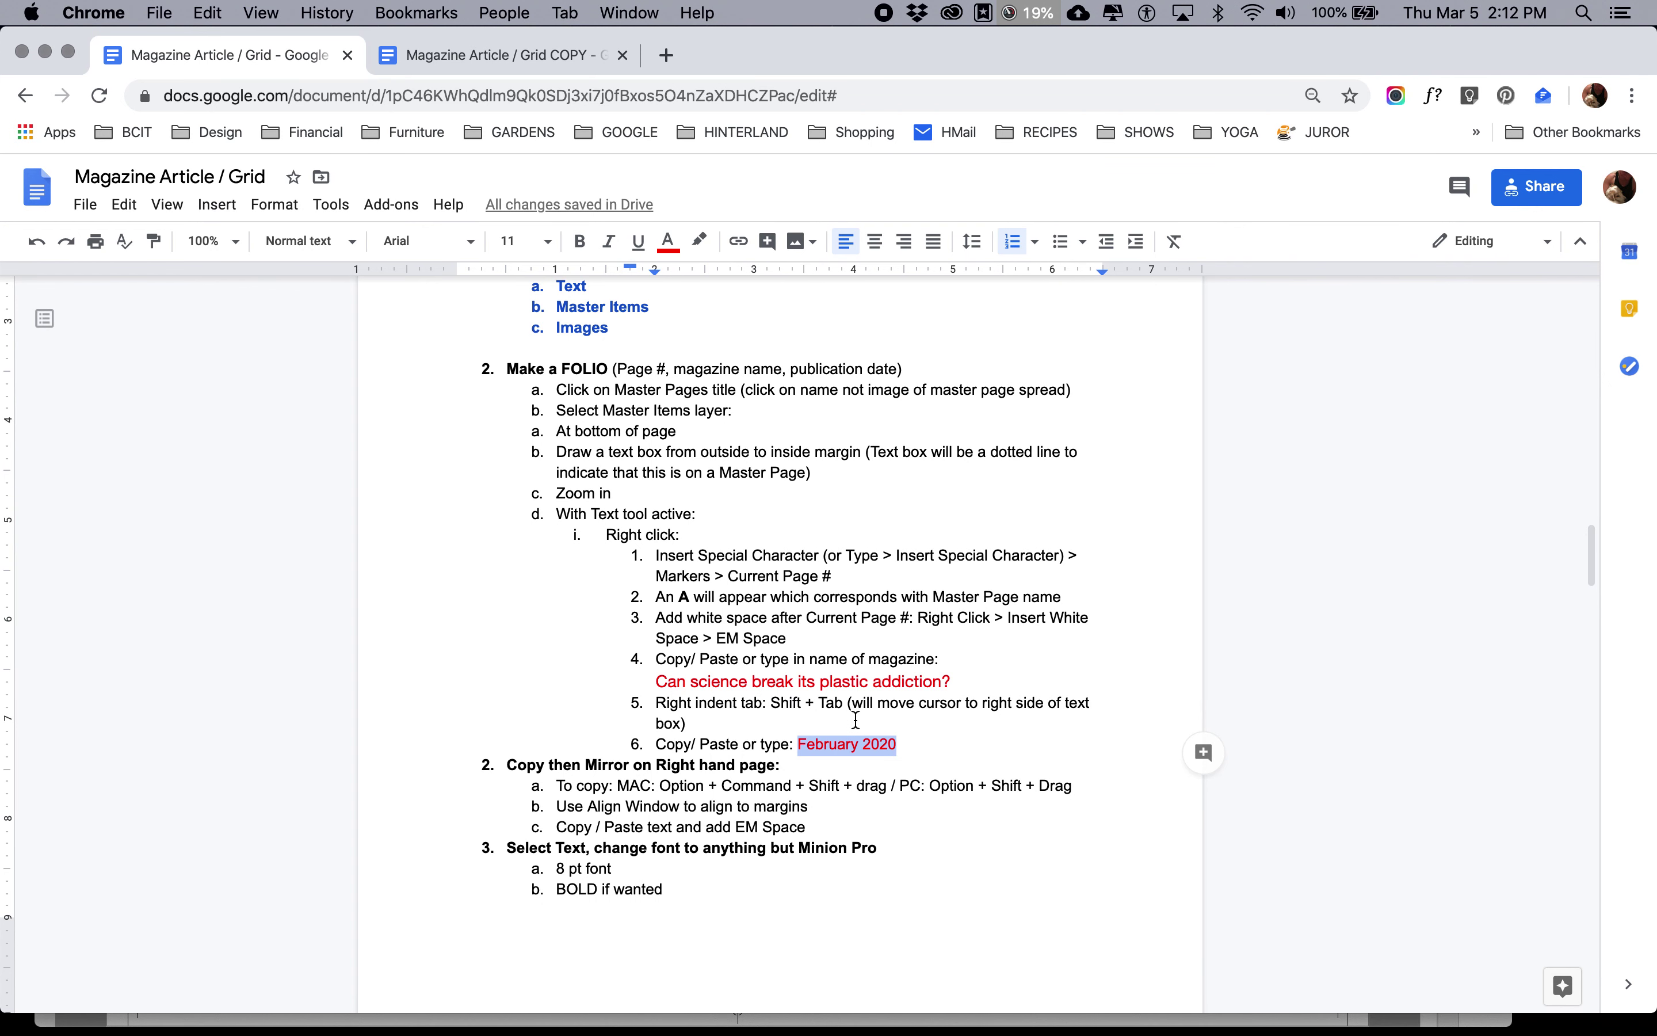
scroll(868, 815, down, 3)
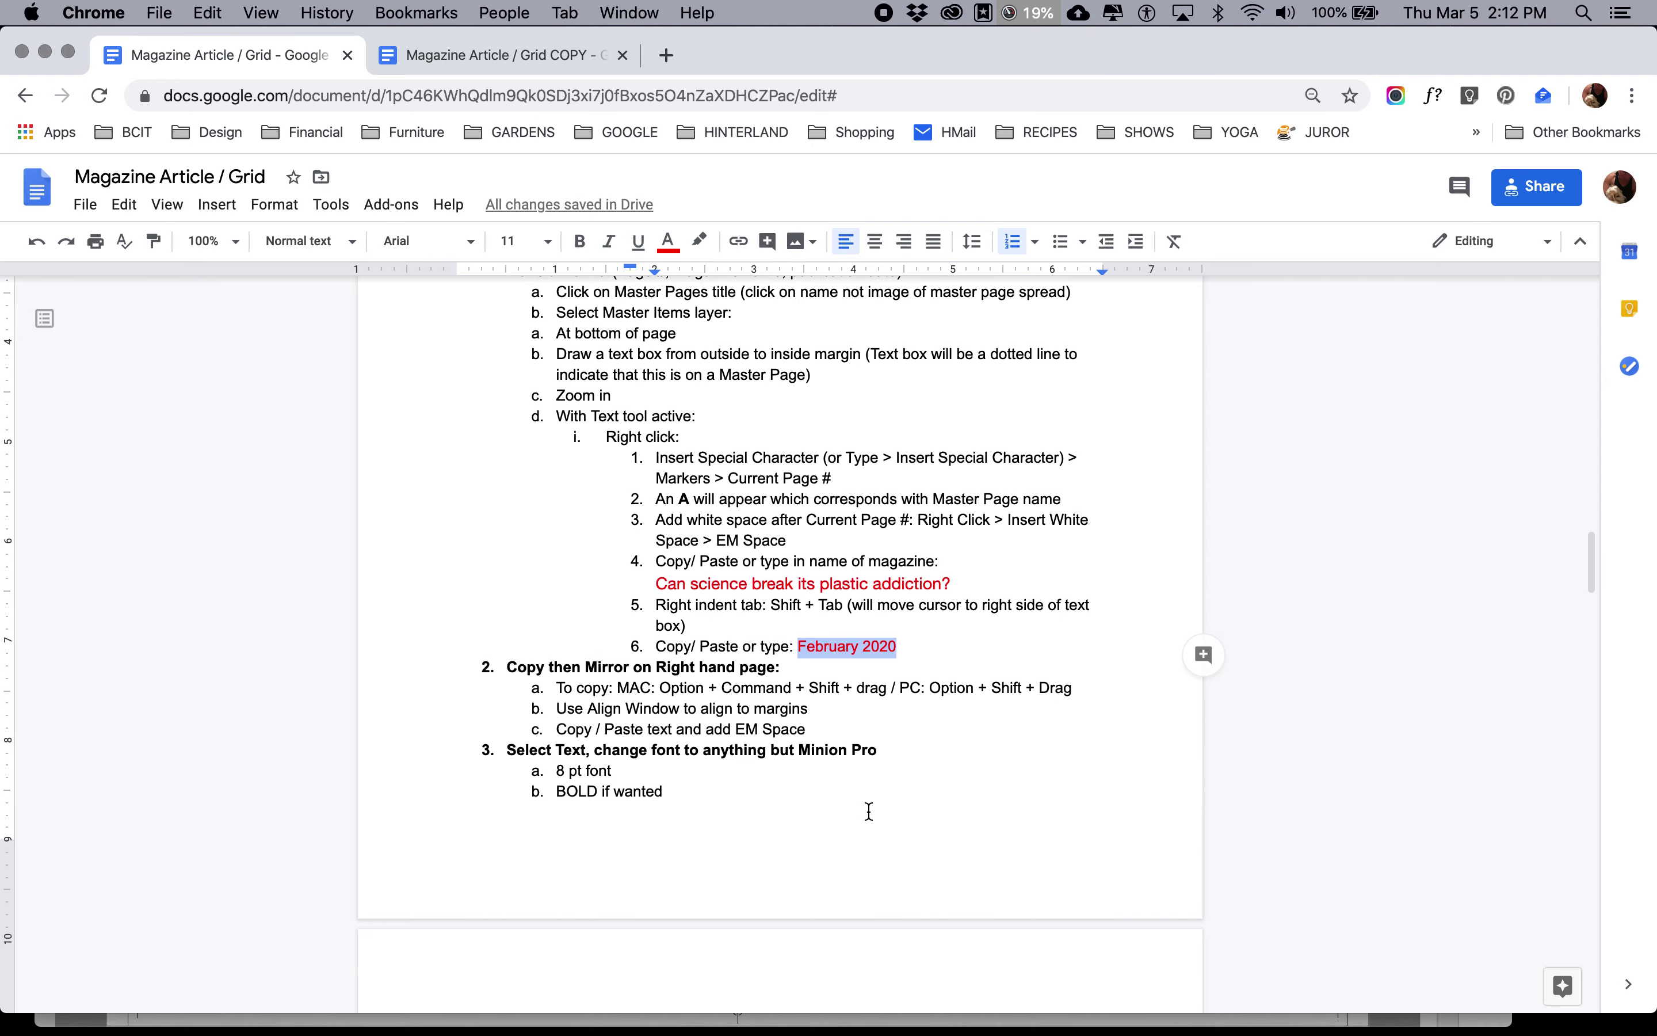
key(super+Tab)
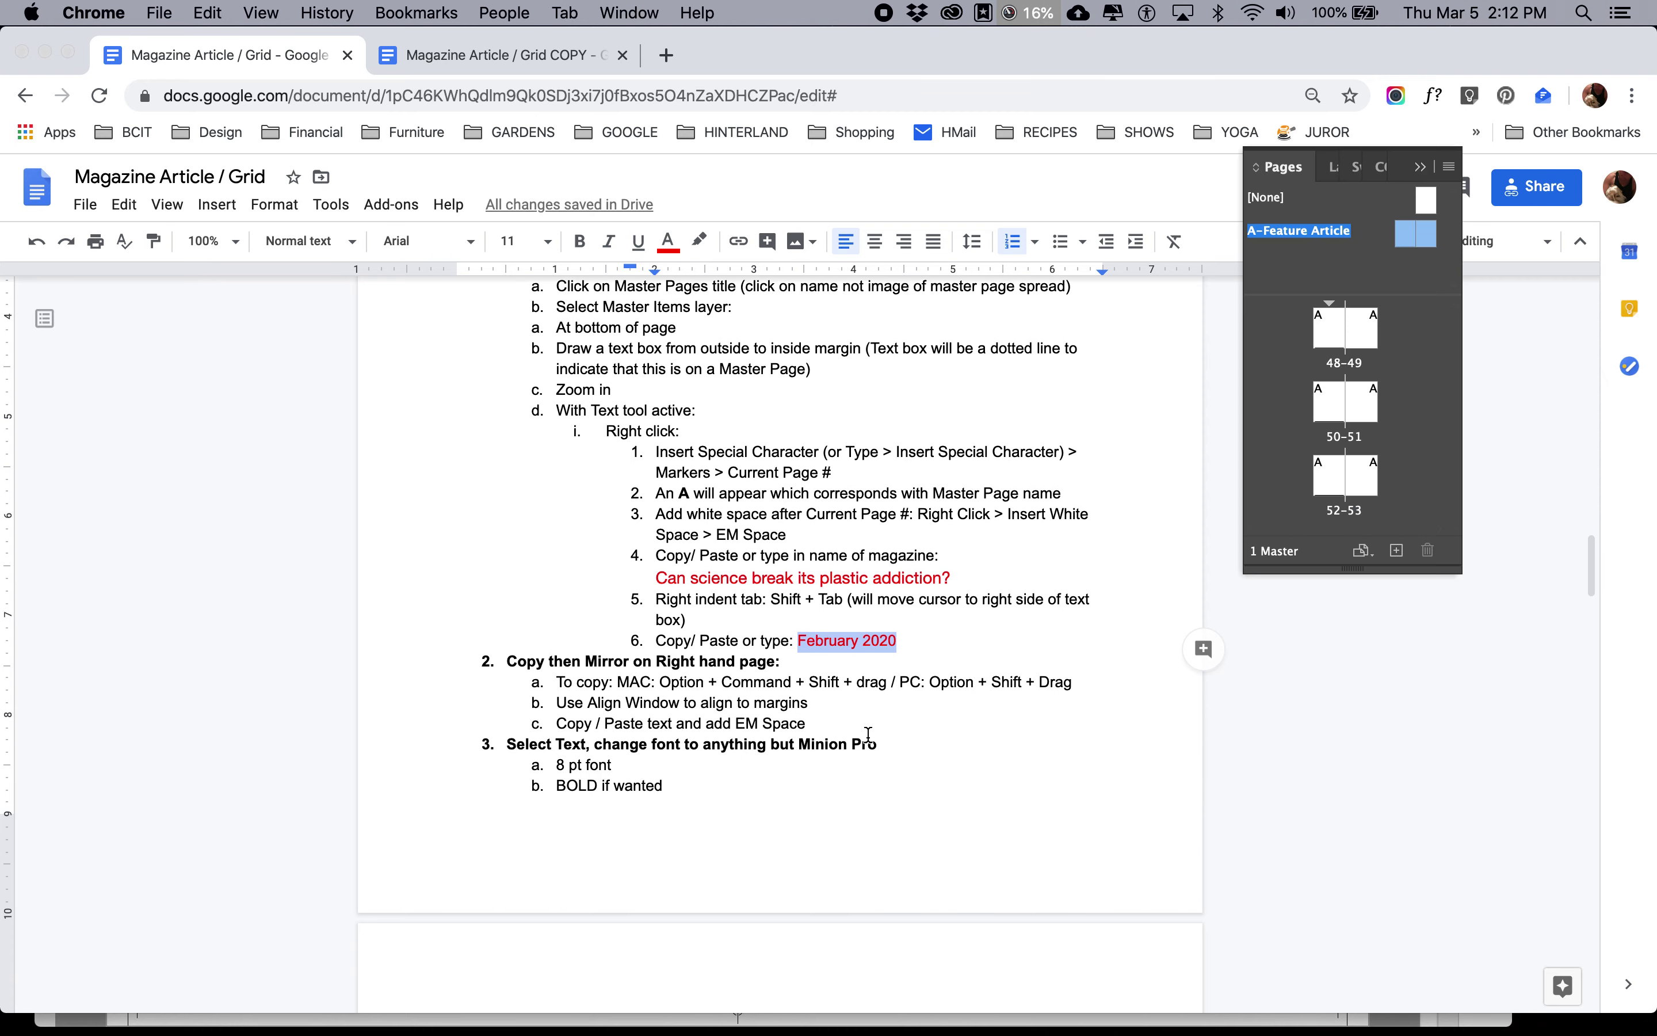
key(super+minus)
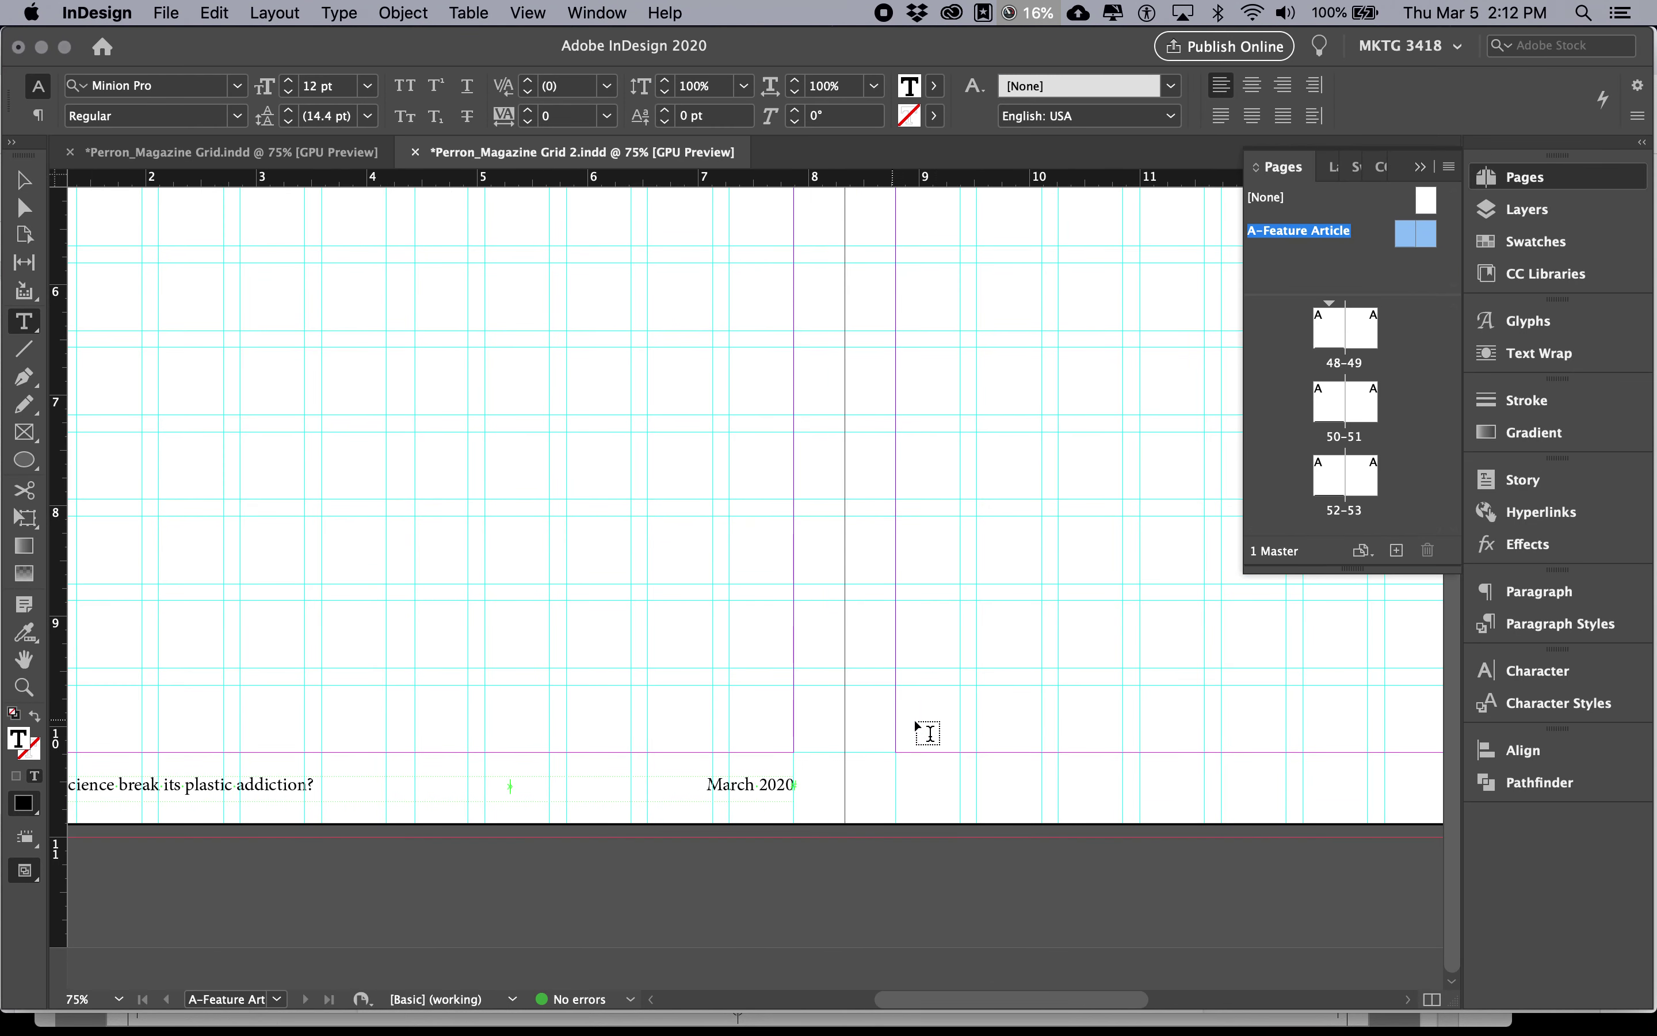
key(Tab)
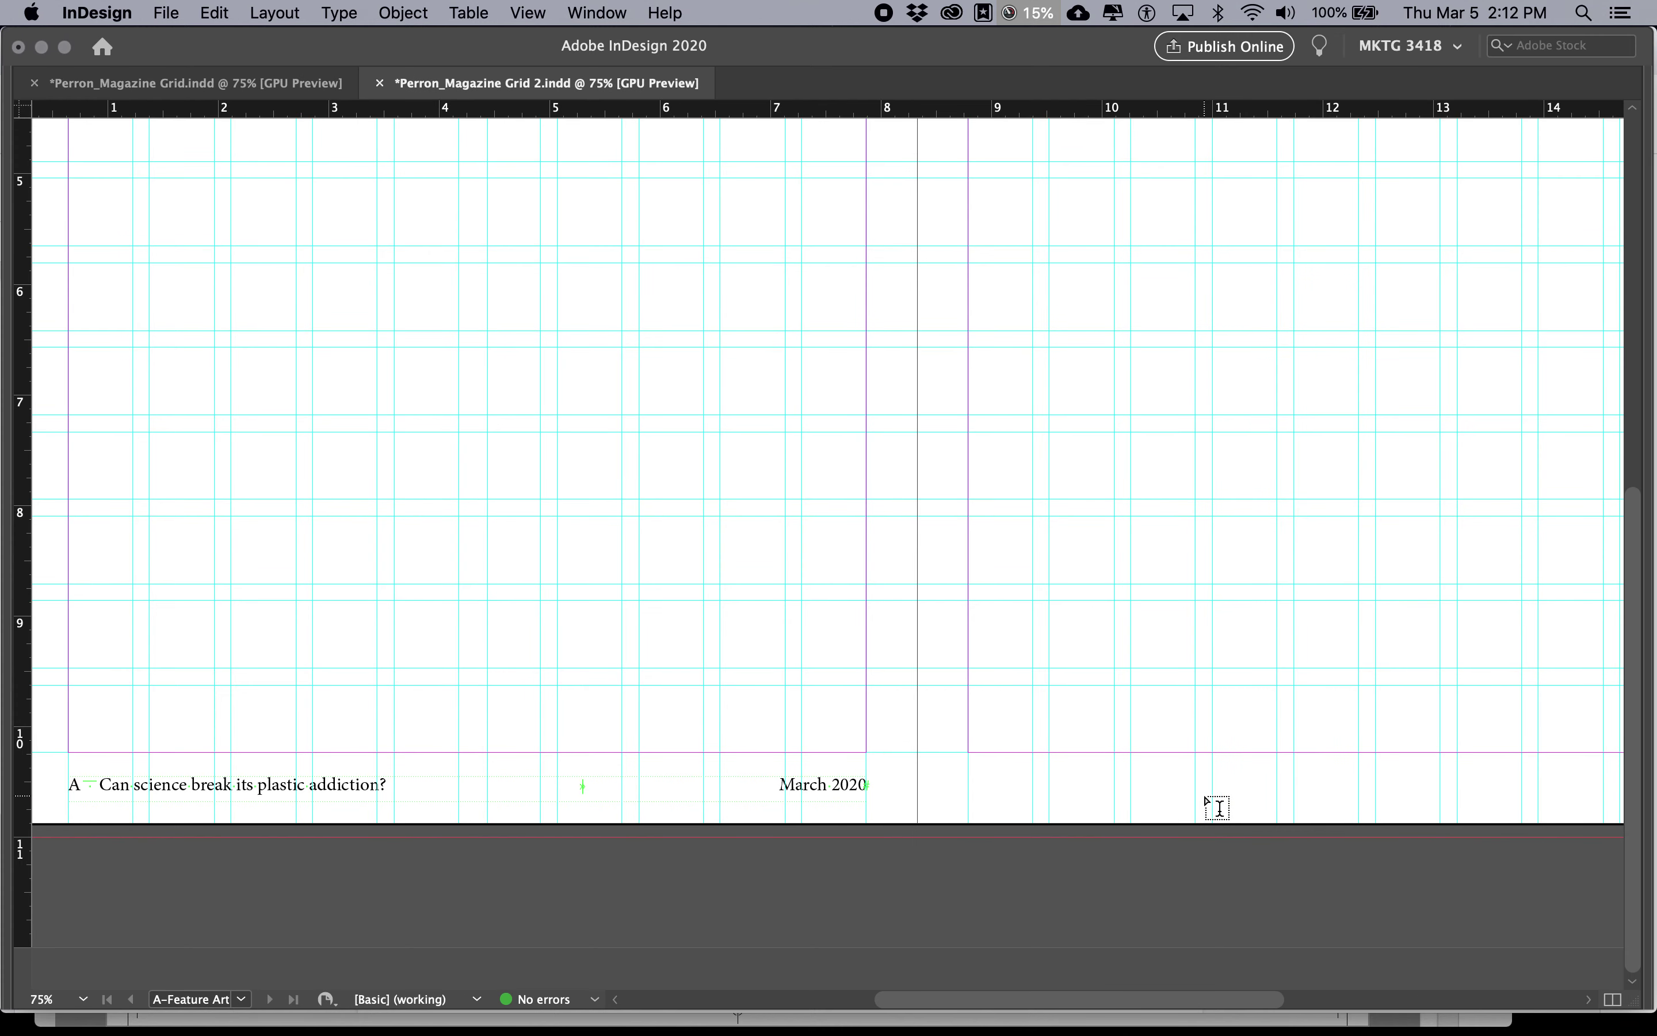
Try pasting a copy of the folio and moving it to the foot of the right-hand page, and delete the copy.
scroll(1219, 808, right, 3)
key(super+minus)
click(787, 841)
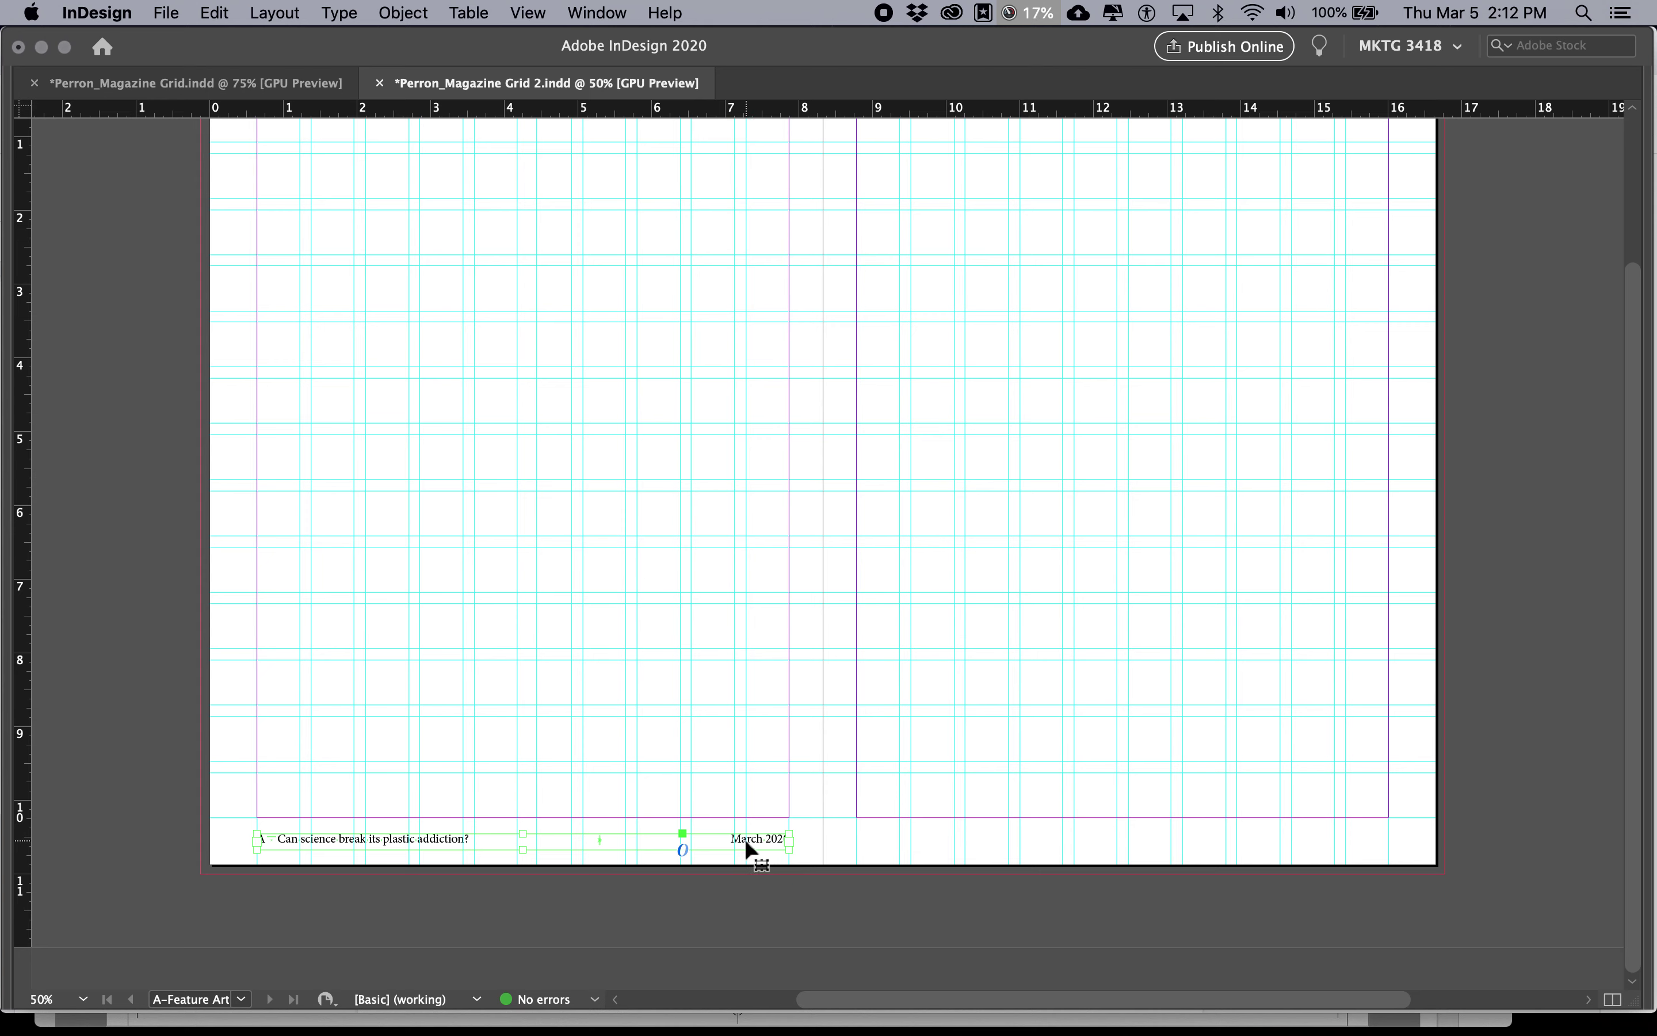
key(super+v)
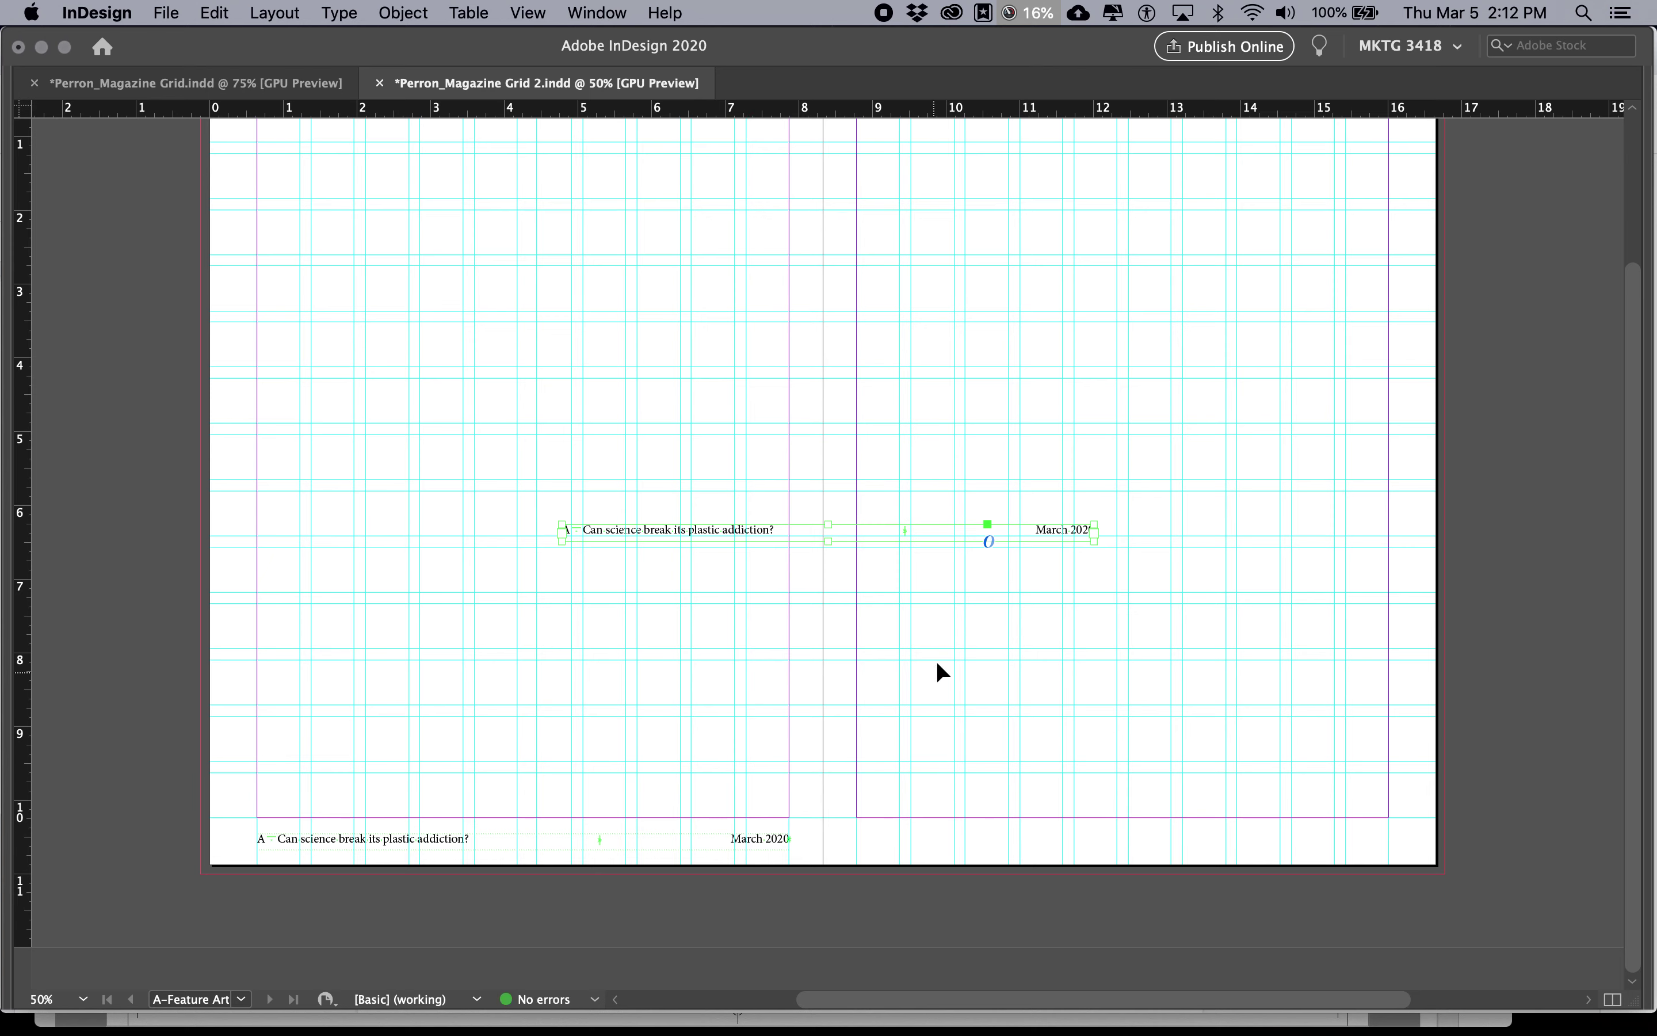
drag(1058, 536, 1361, 842)
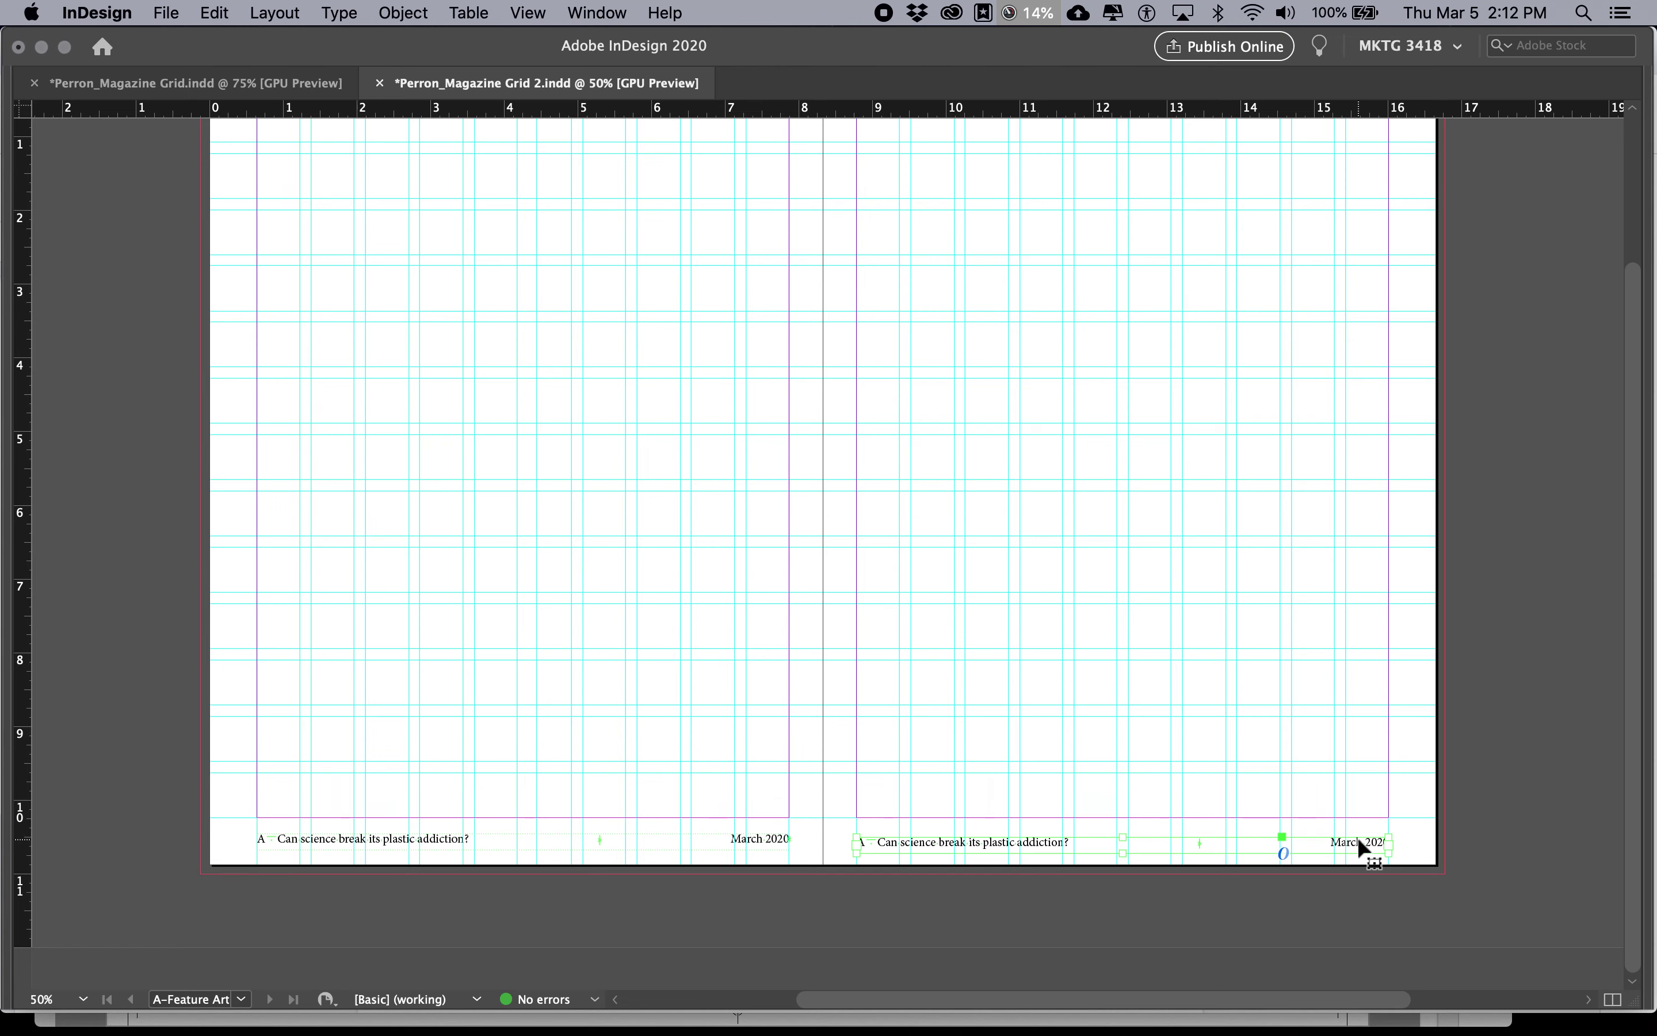
key(Delete)
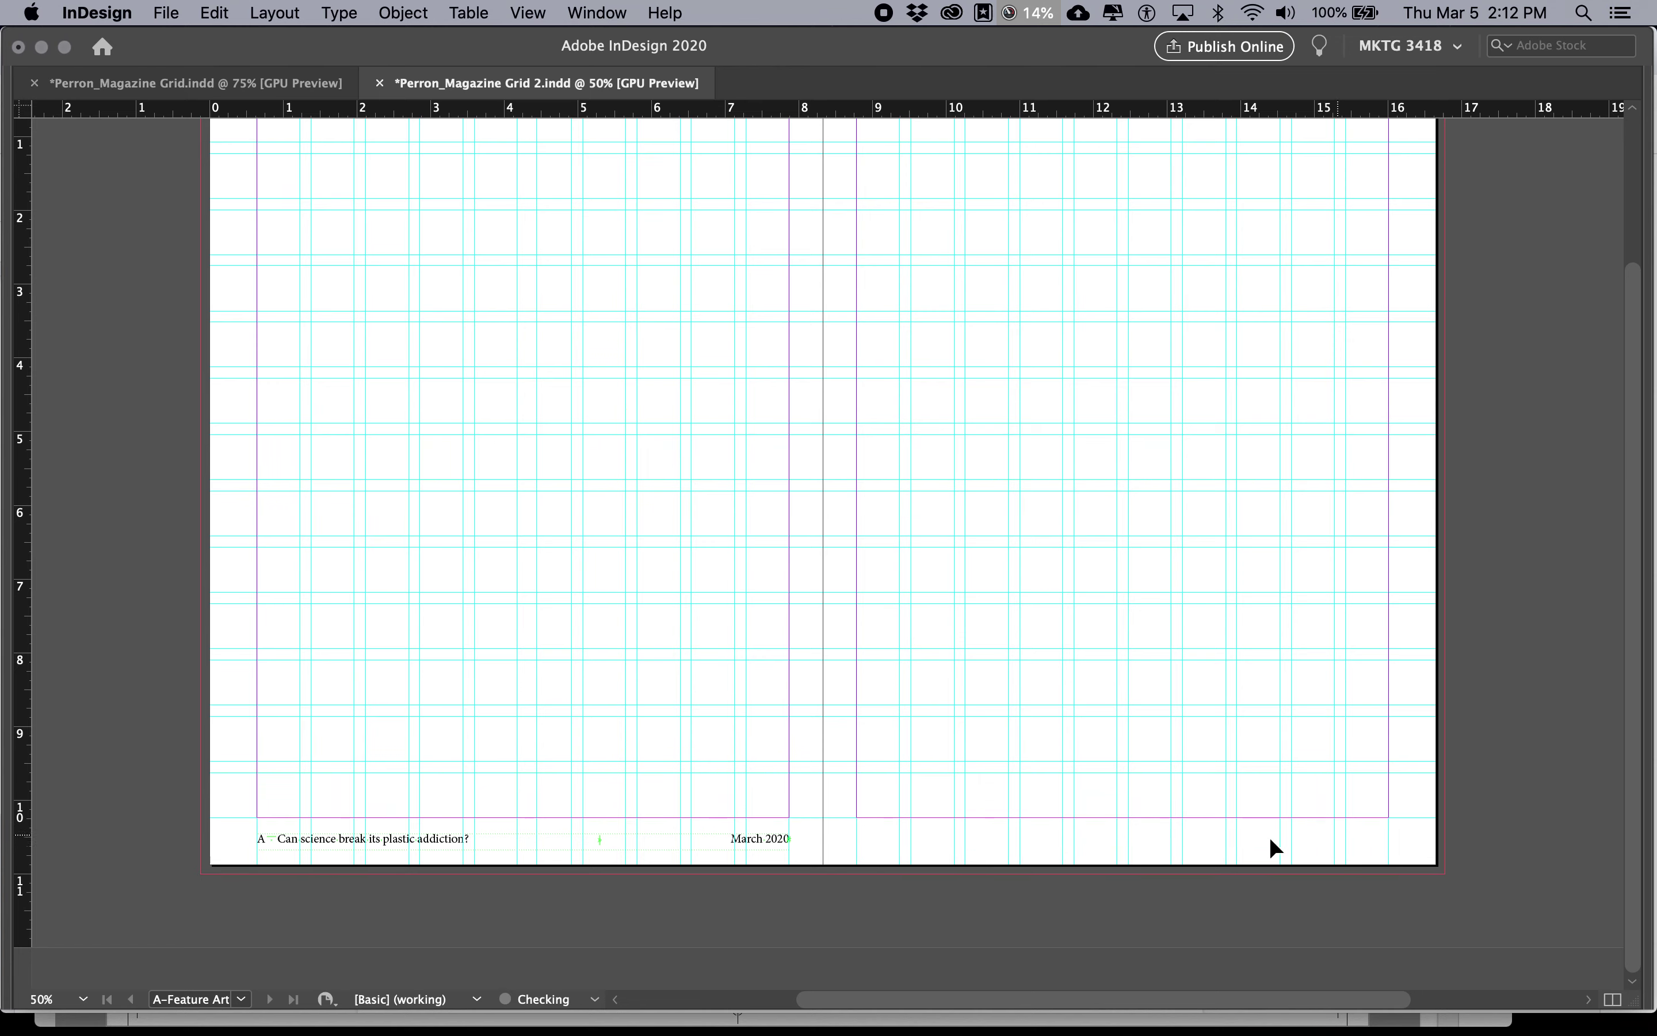
key(super+equal)
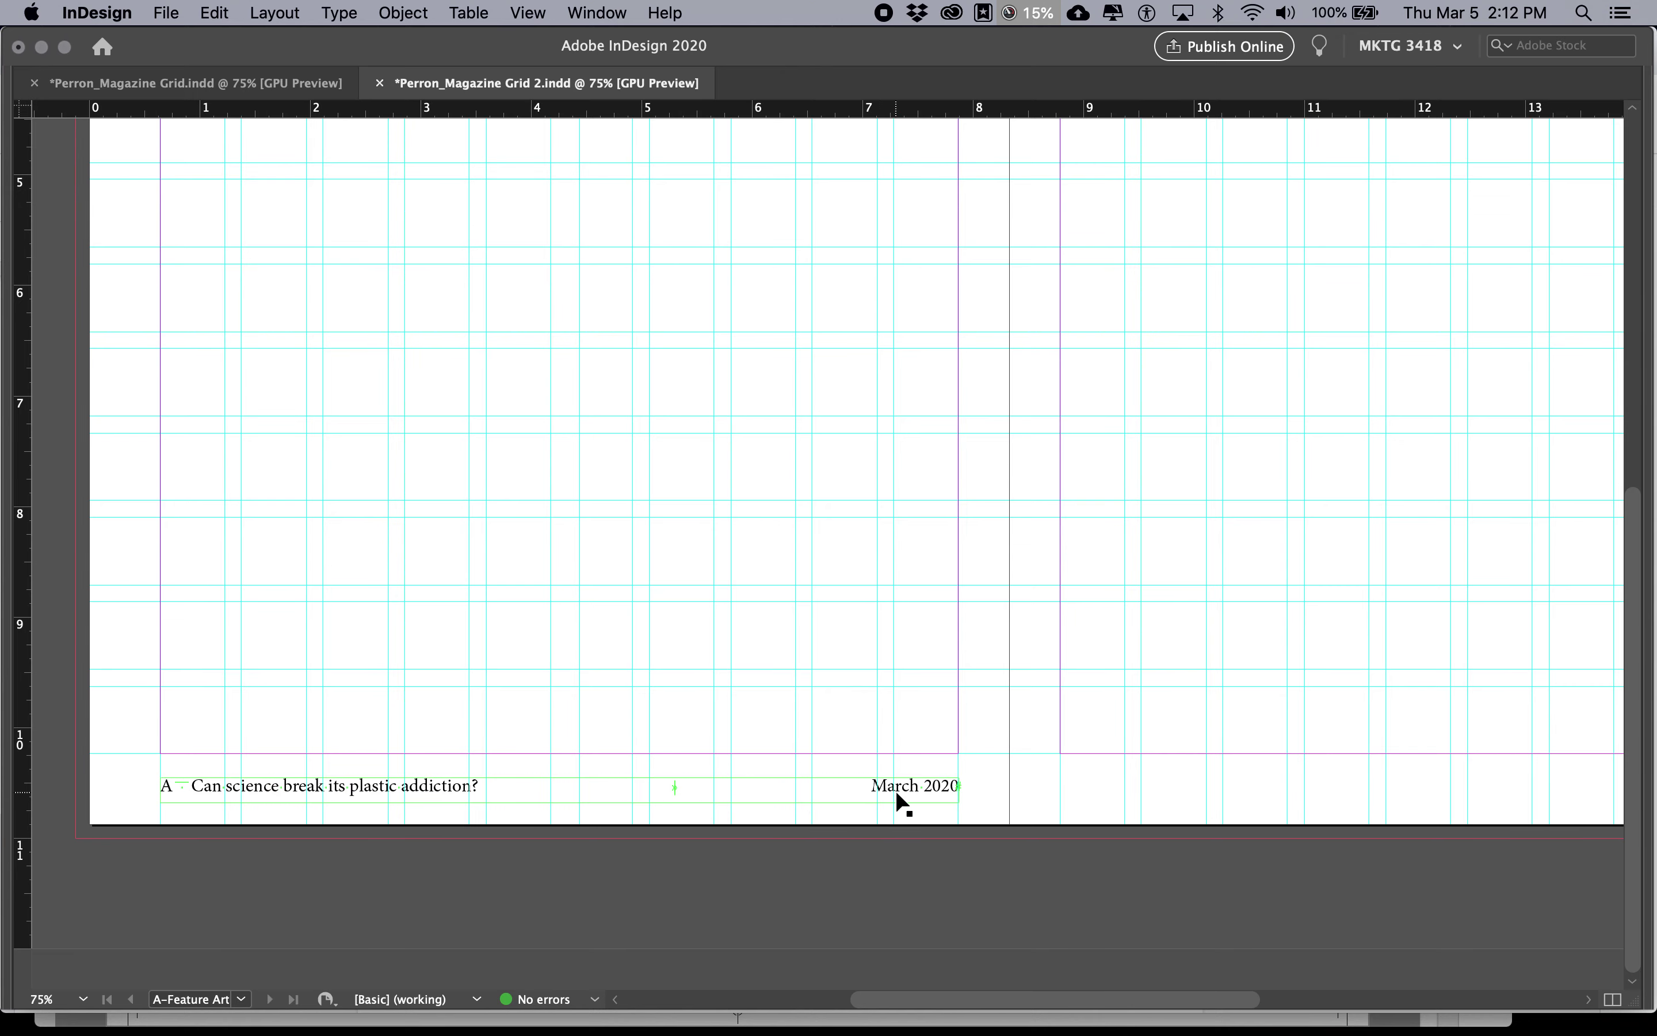
scroll(895, 792, right, 2)
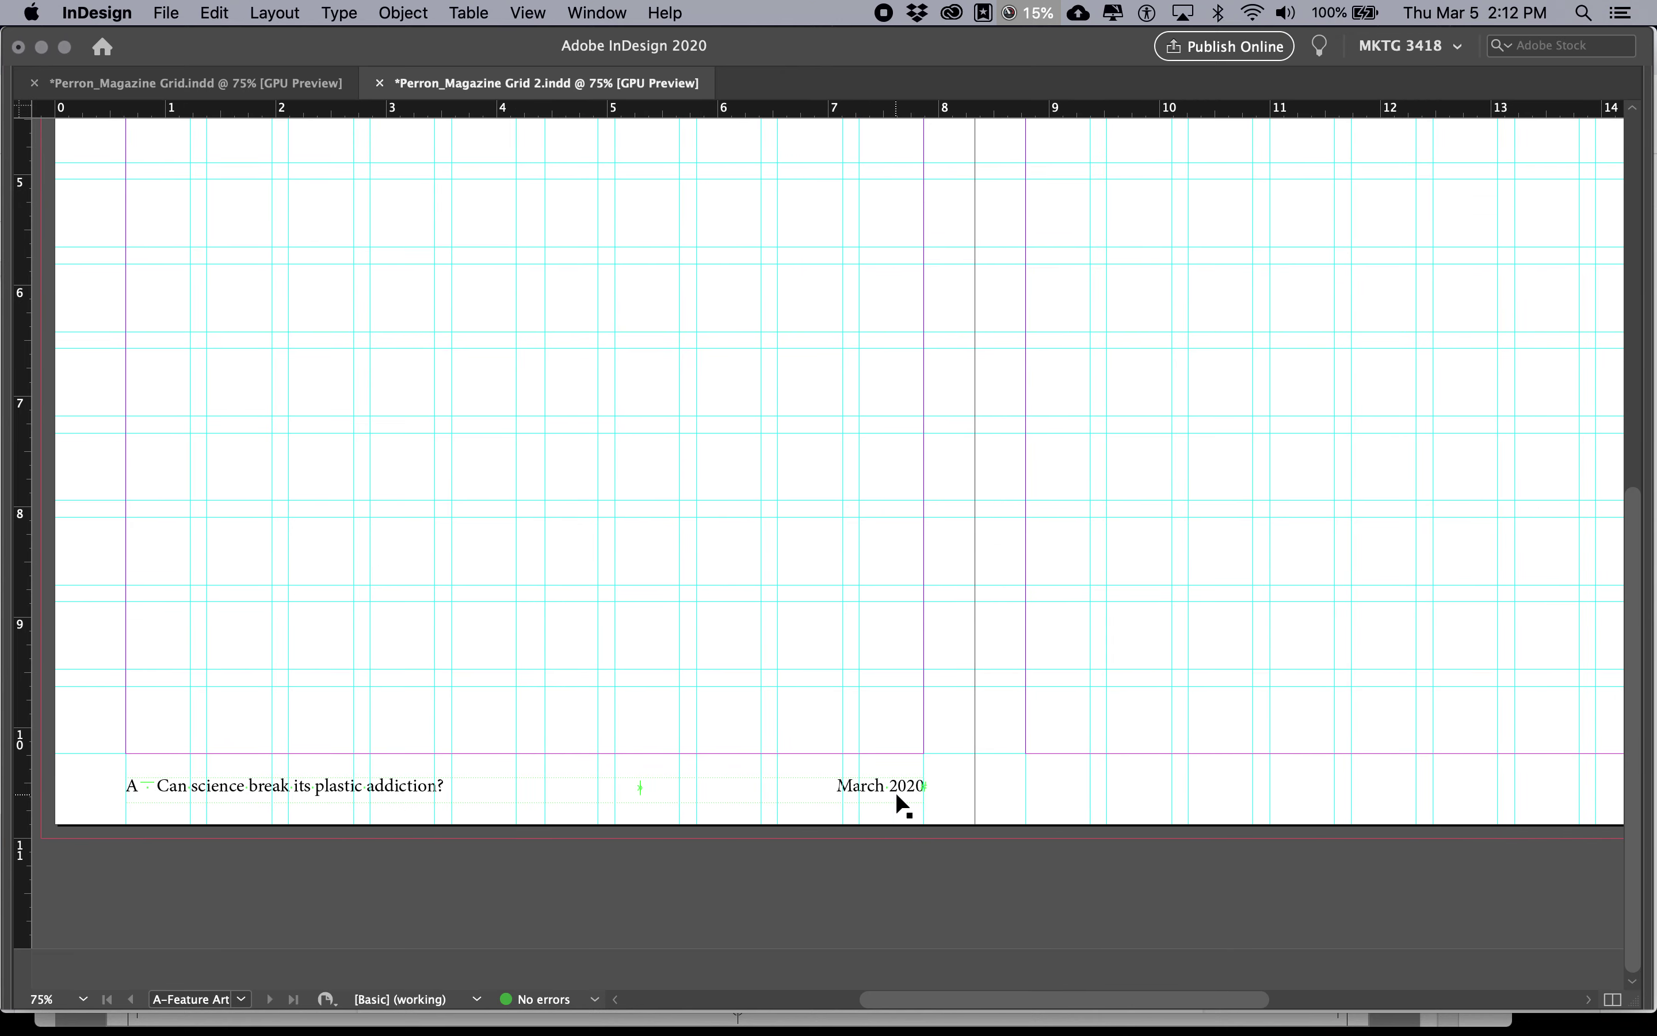
key(super+minus)
scroll(894, 798, right, 2)
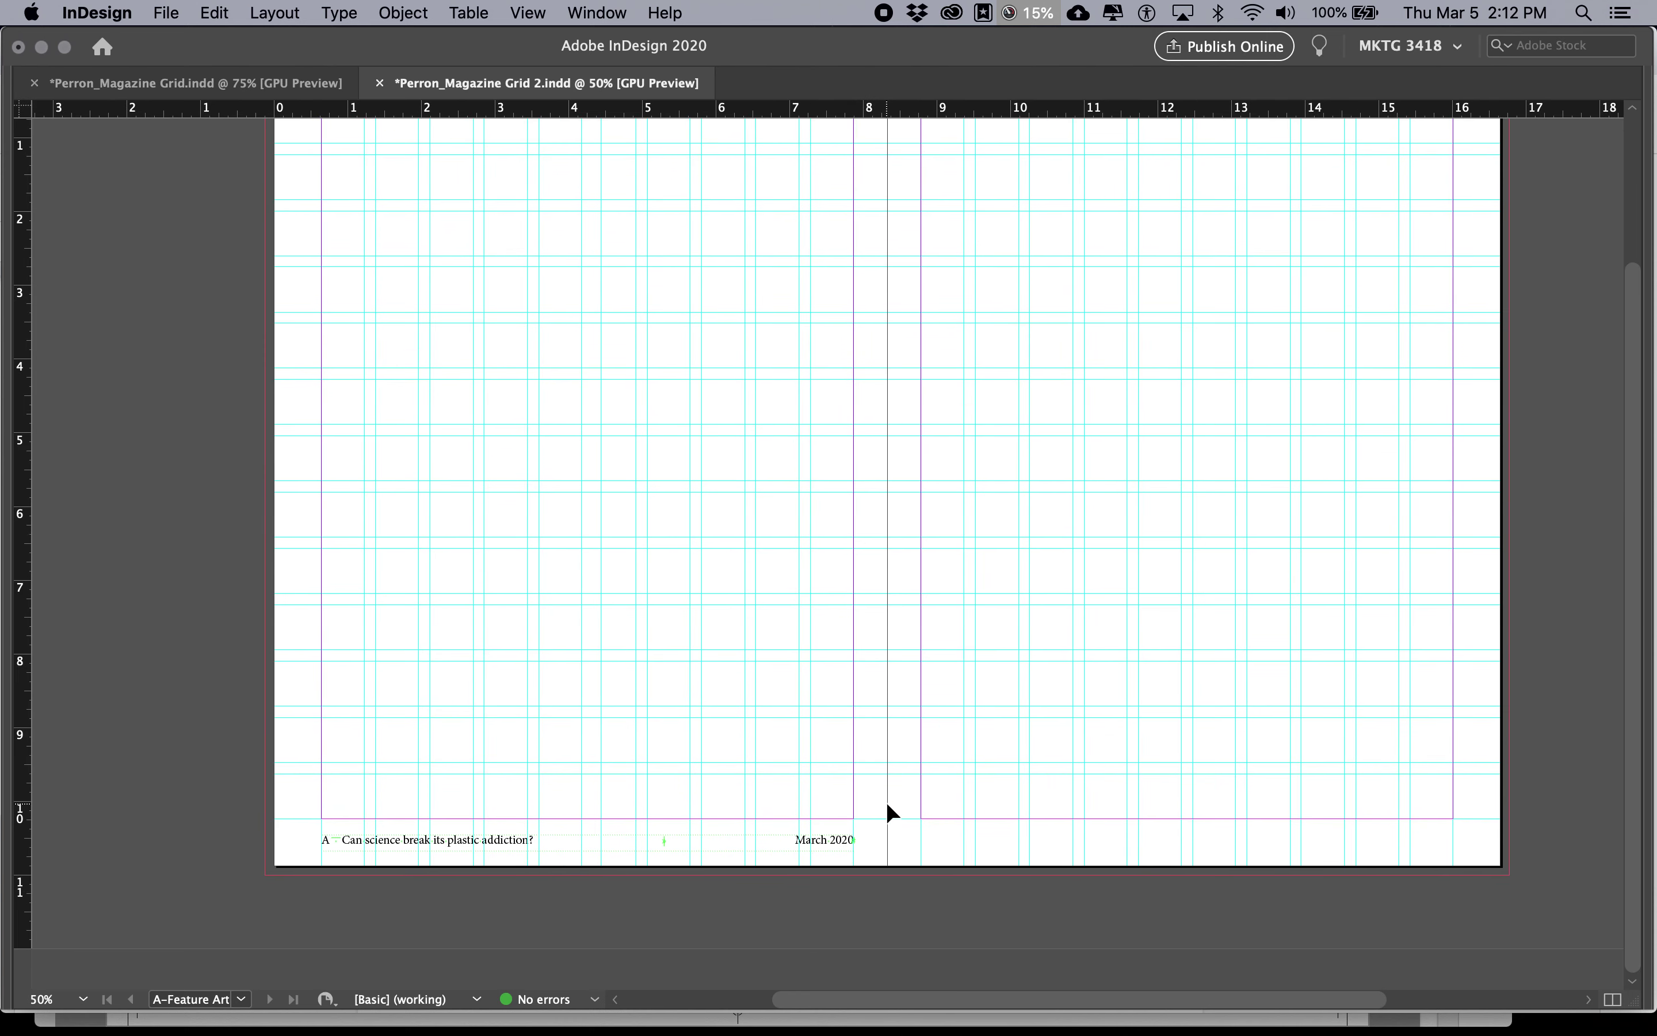
key(super+Tab)
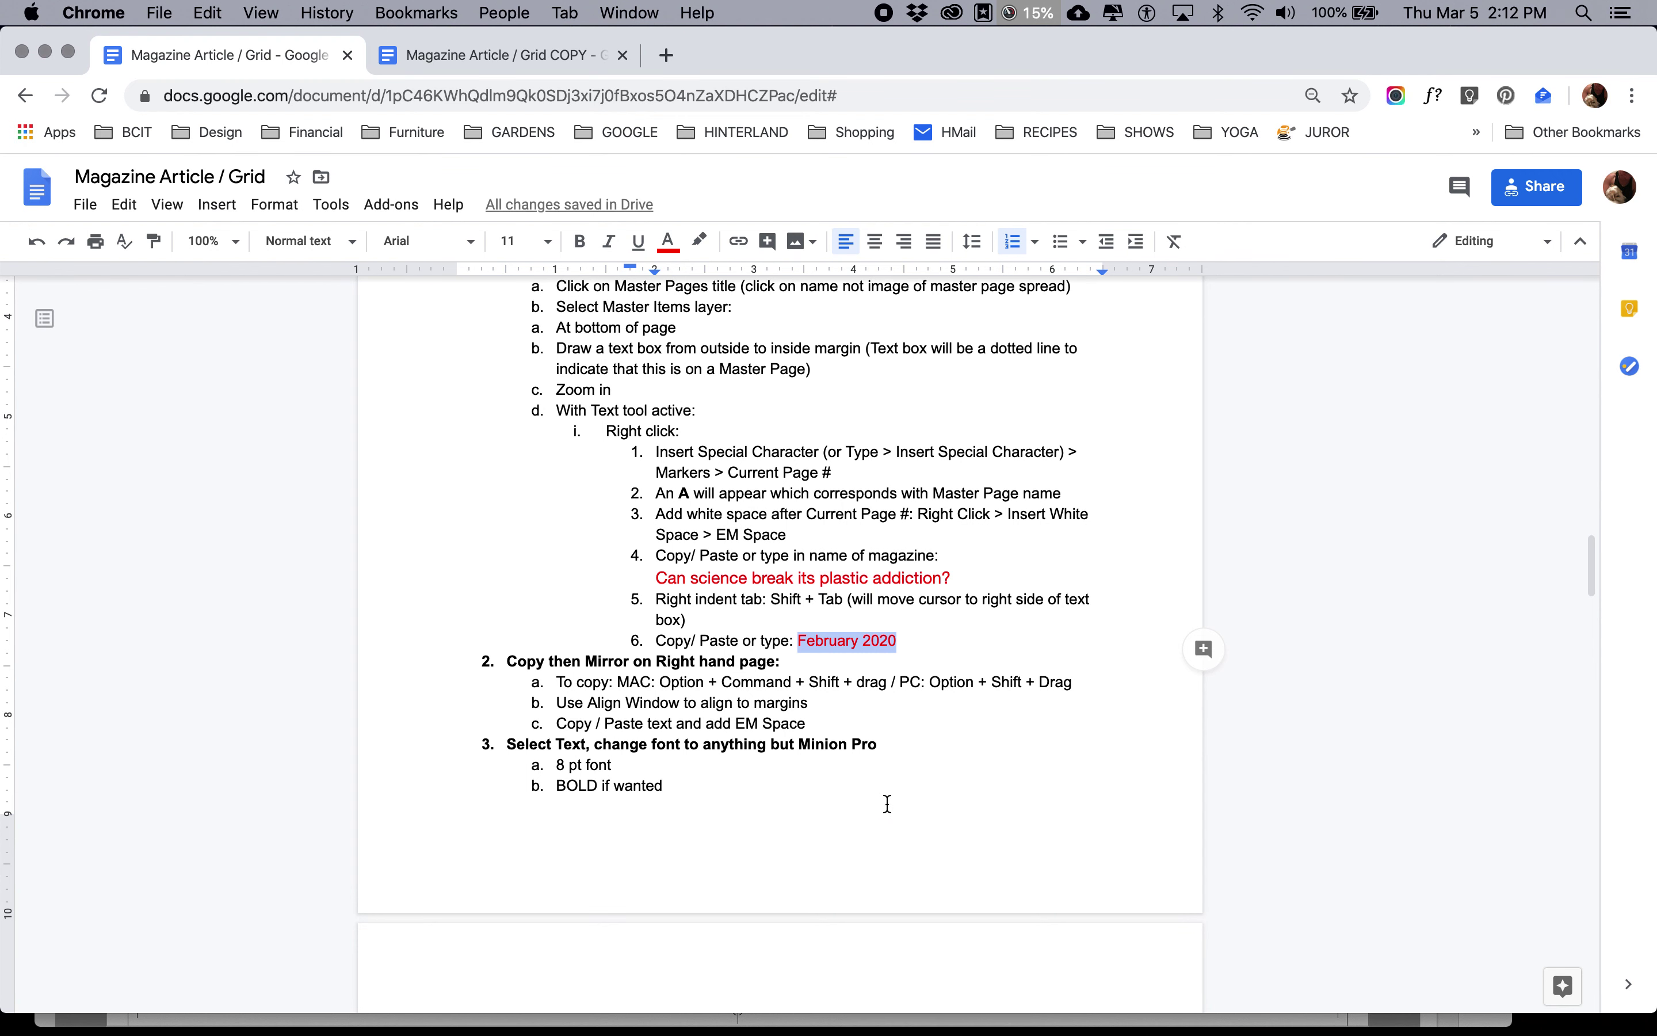
key(super+Tab)
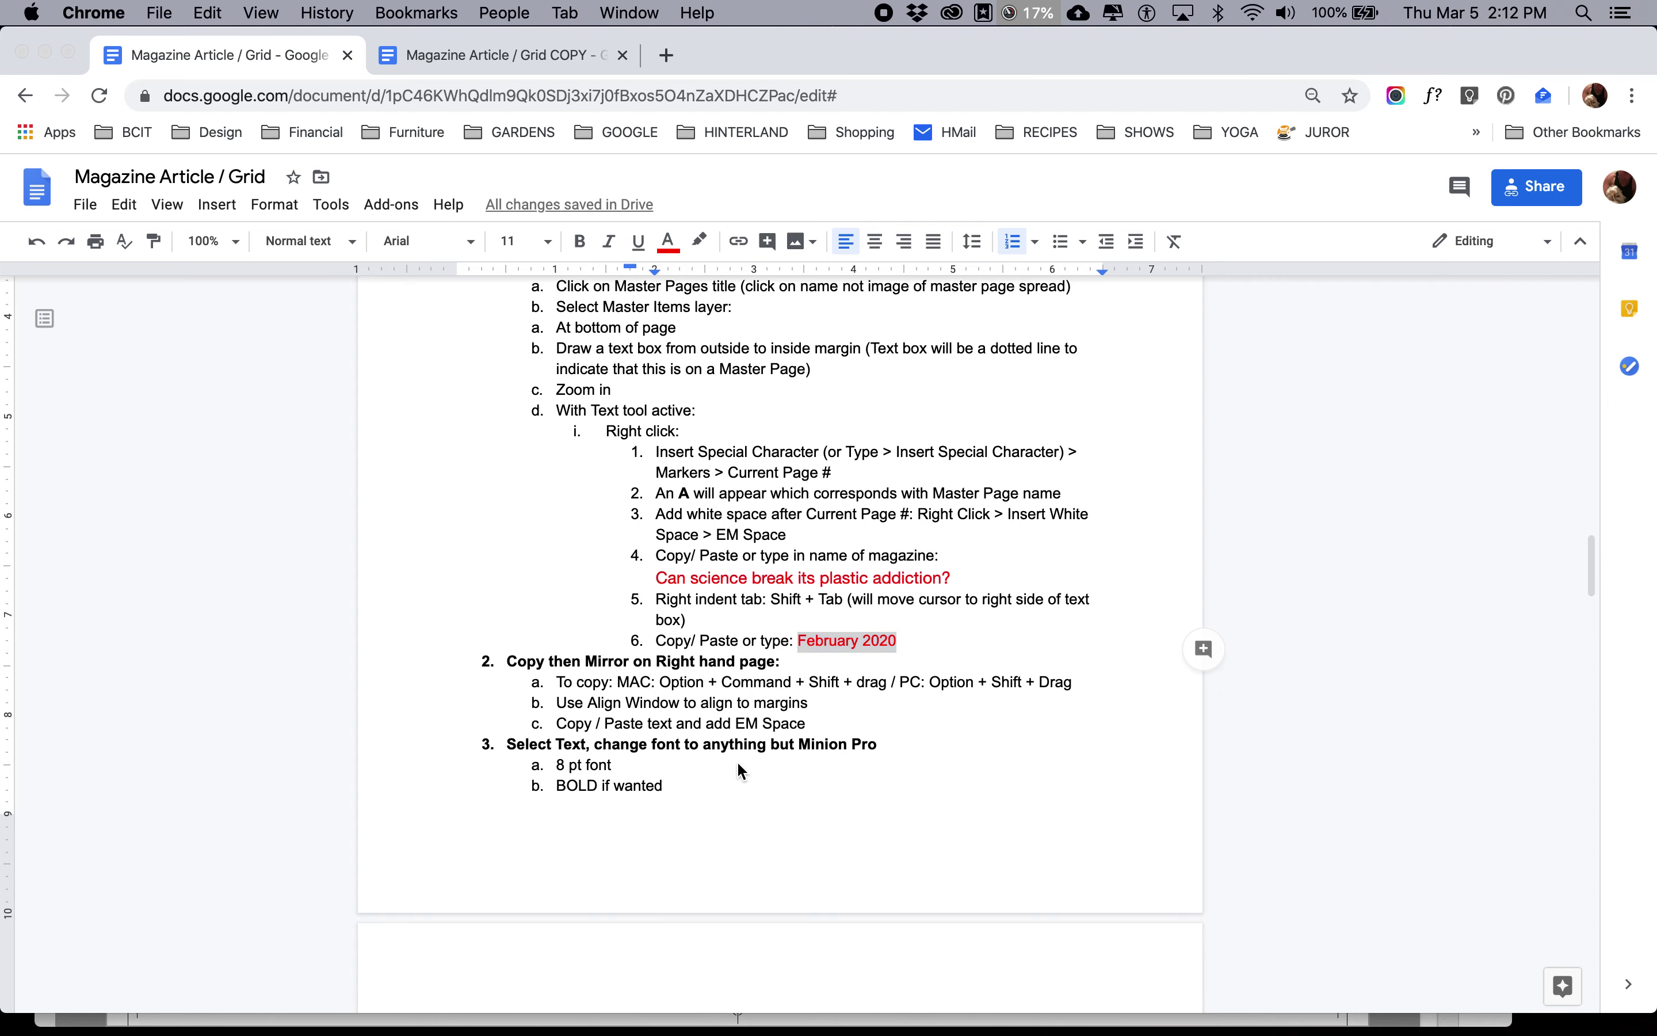
Copy and paste the left-hand page's folio frame, and delete the pasted duplicate from the middle of the spread.
click(662, 839)
key(super+c)
key(super+v)
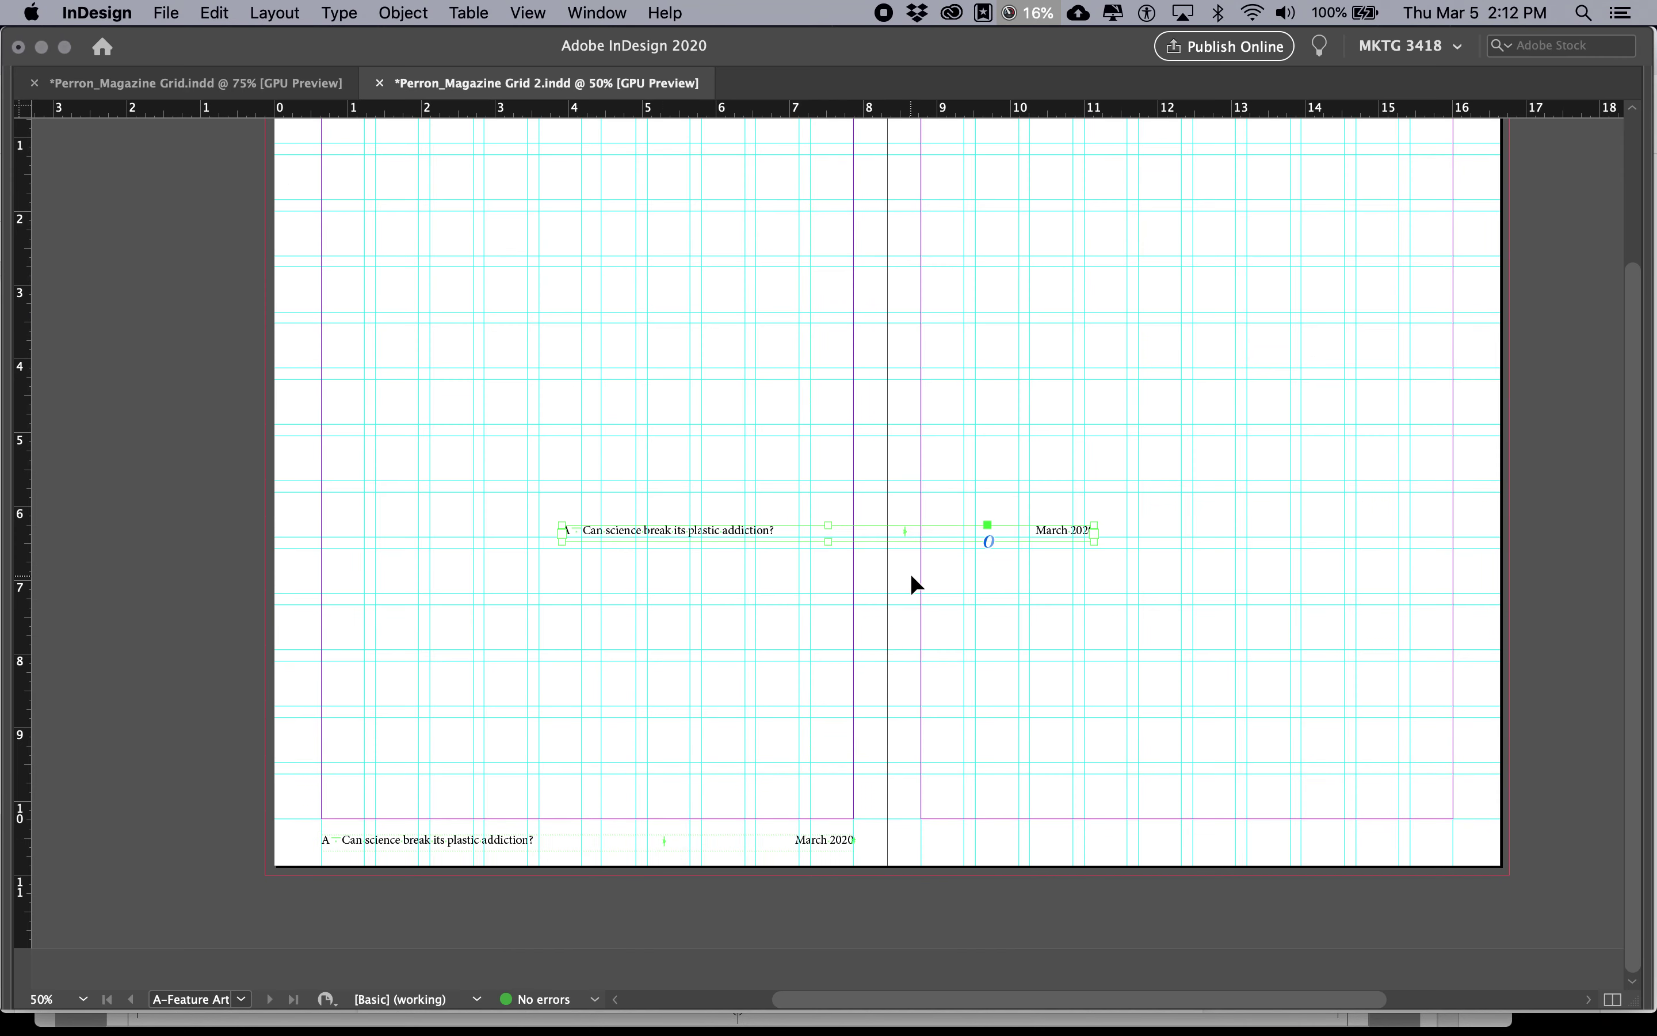
key(BackSpace)
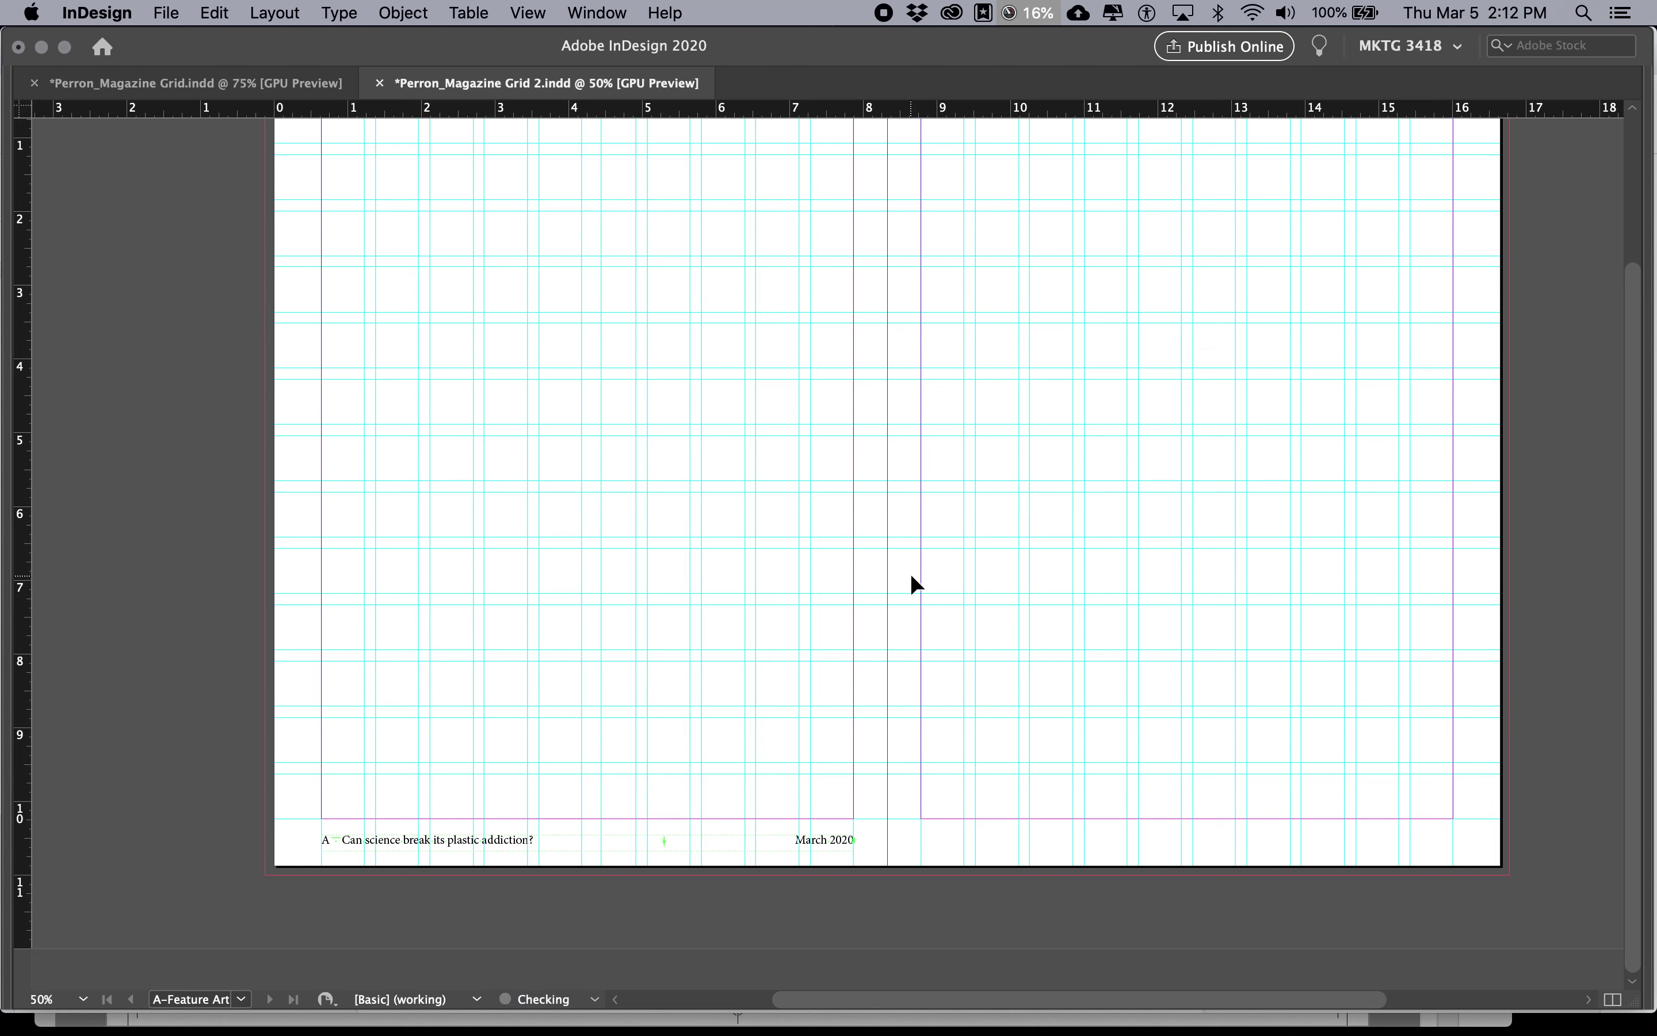
Select the left-hand folio frame and try to pull a duplicate away from it.
click(817, 839)
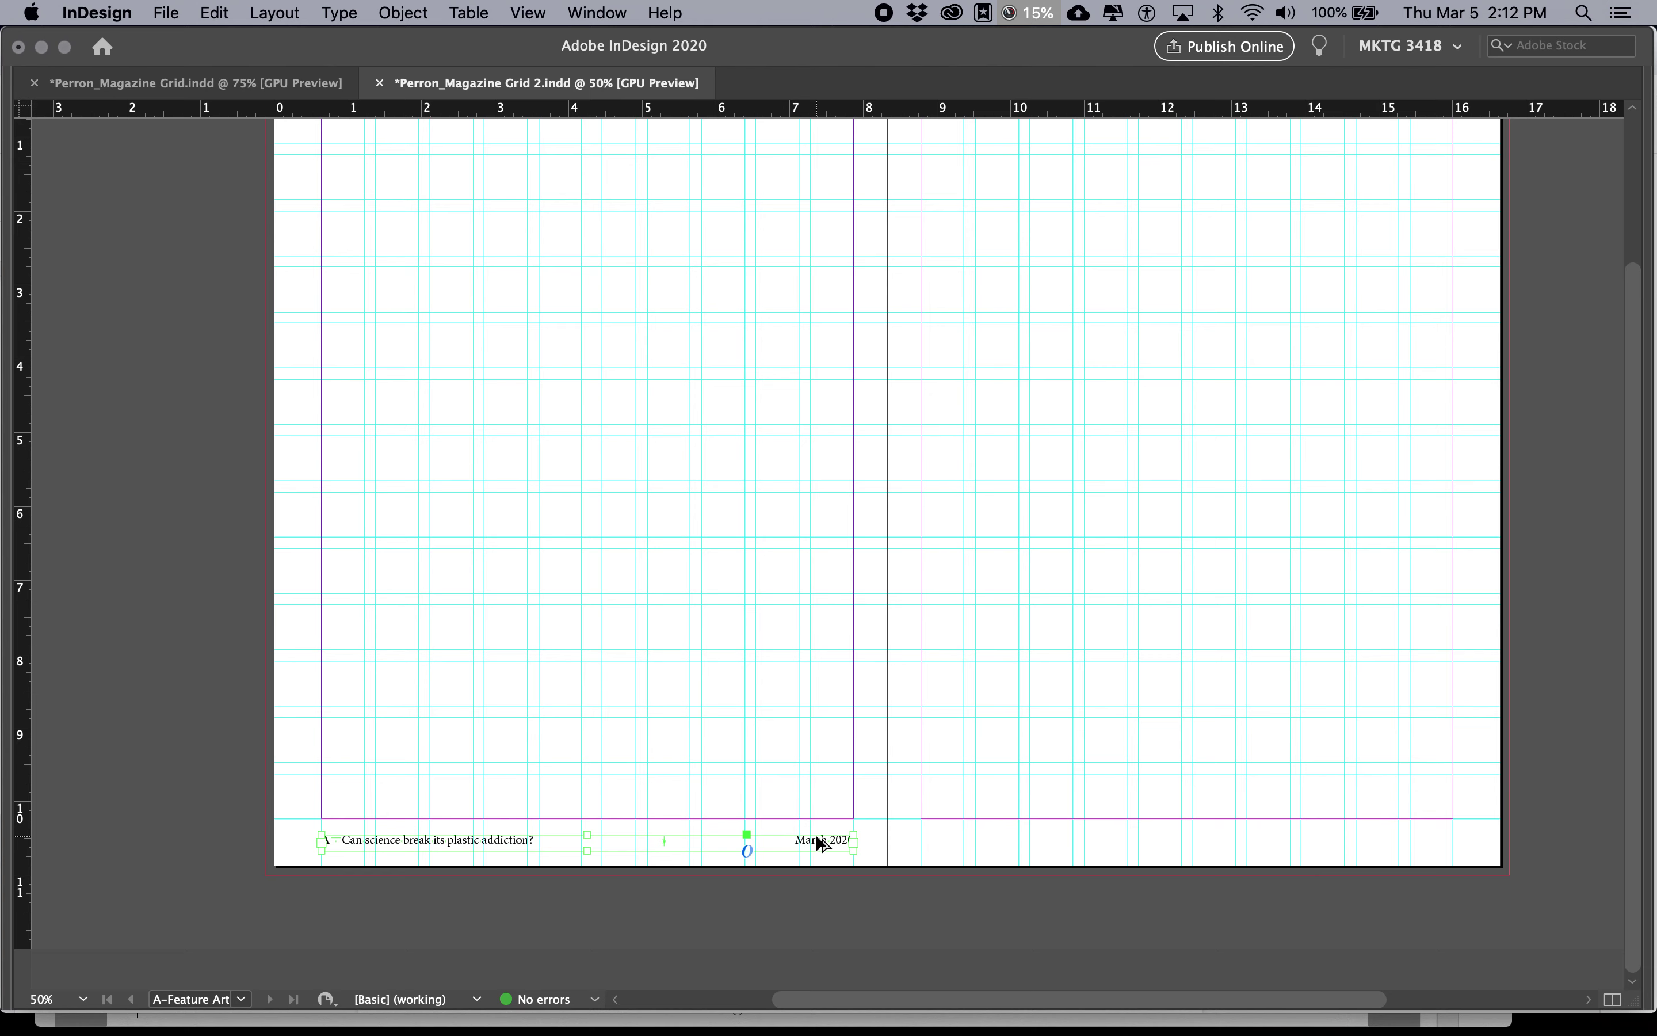
click(817, 837)
click(817, 839)
click(818, 842)
click(822, 843)
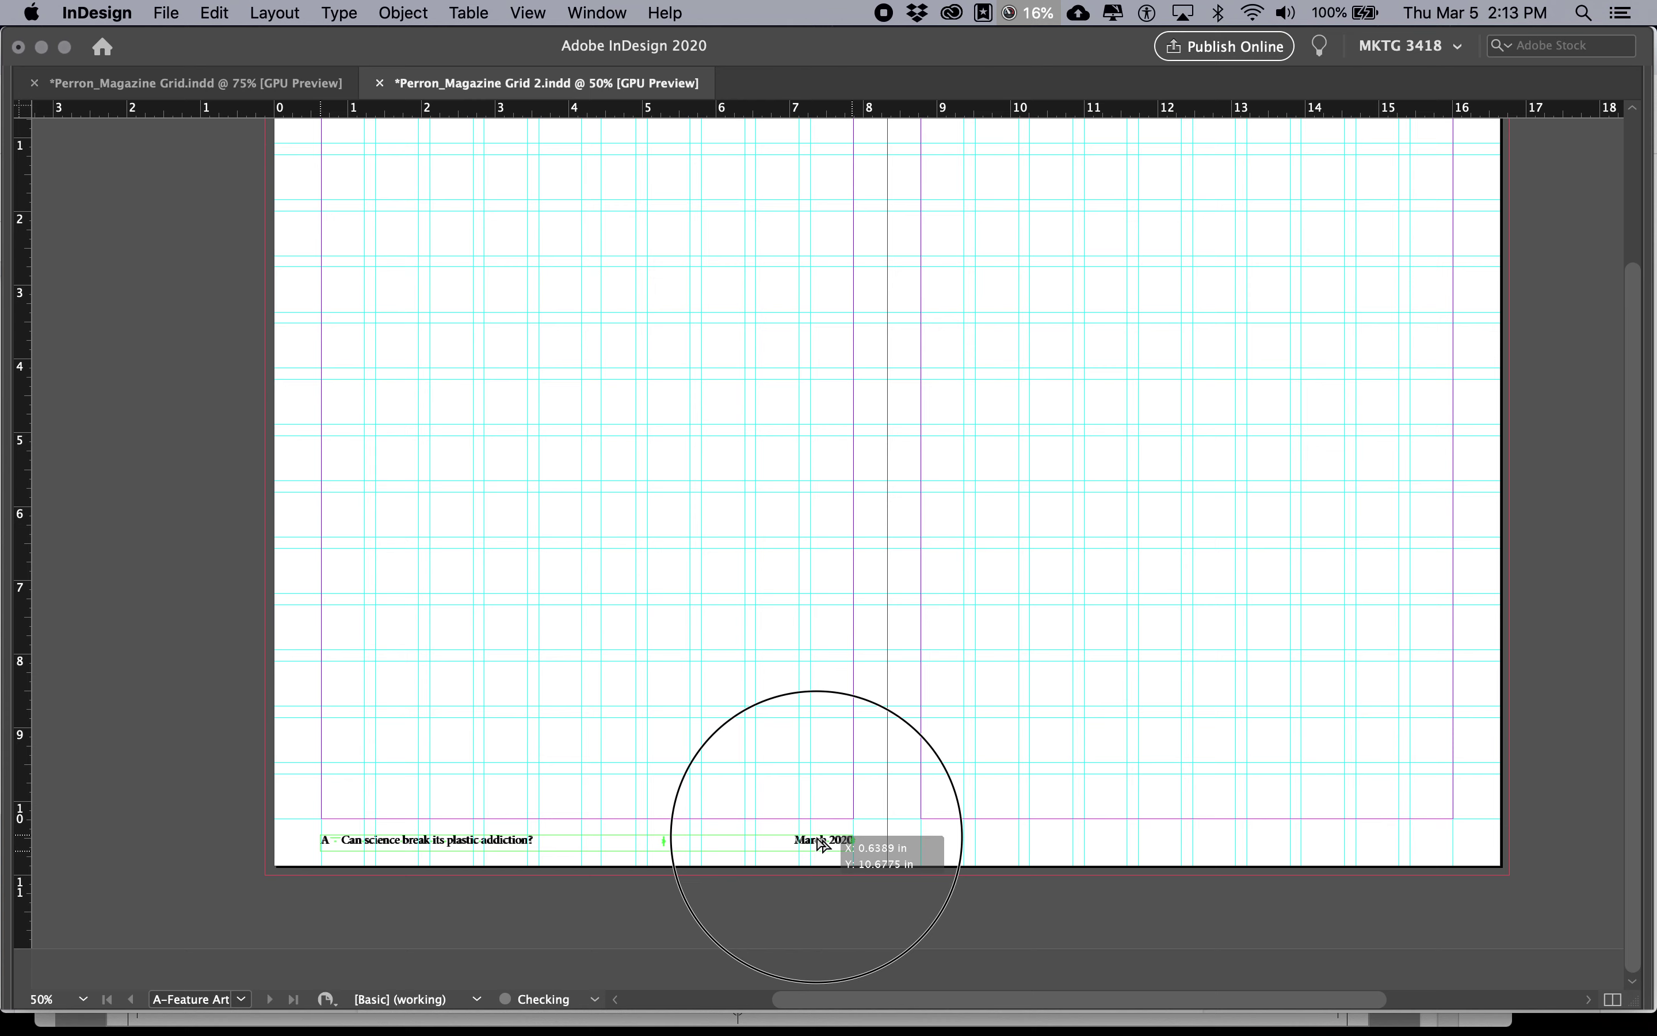
drag(821, 843, 980, 709)
drag(847, 843, 891, 736)
drag(833, 838, 890, 691)
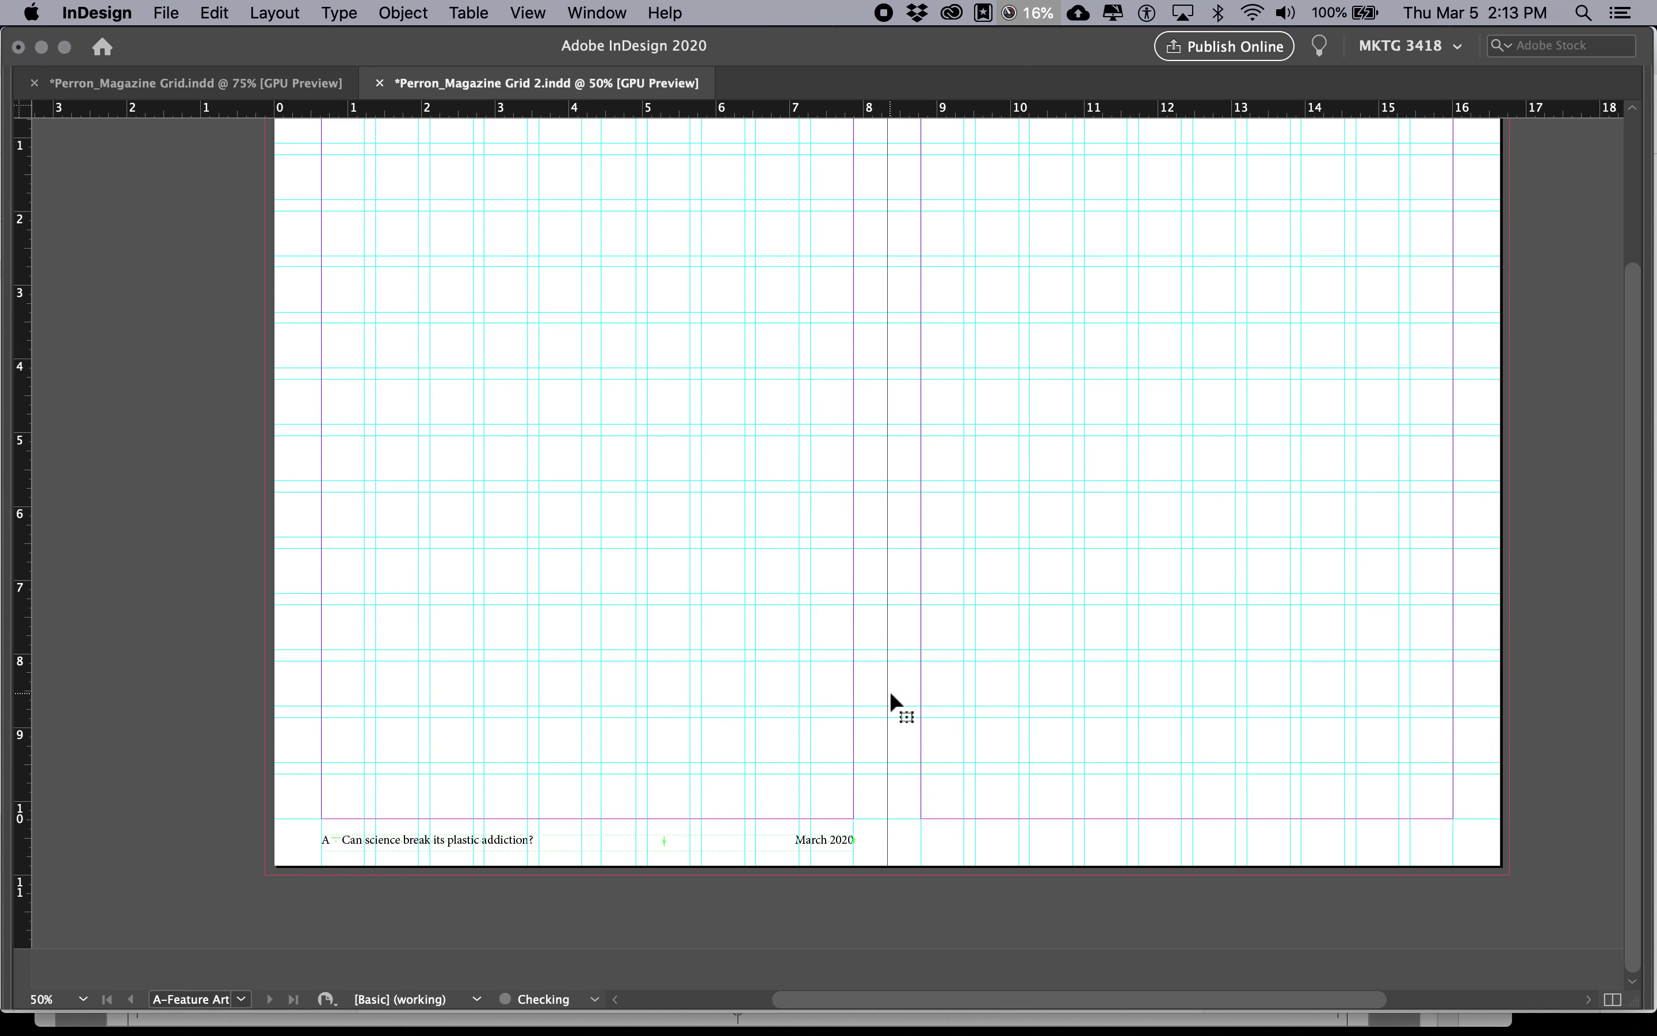
Try shifting the folio frame slightly upward and duplicating it onto the right-hand page, undoing each change.
click(839, 843)
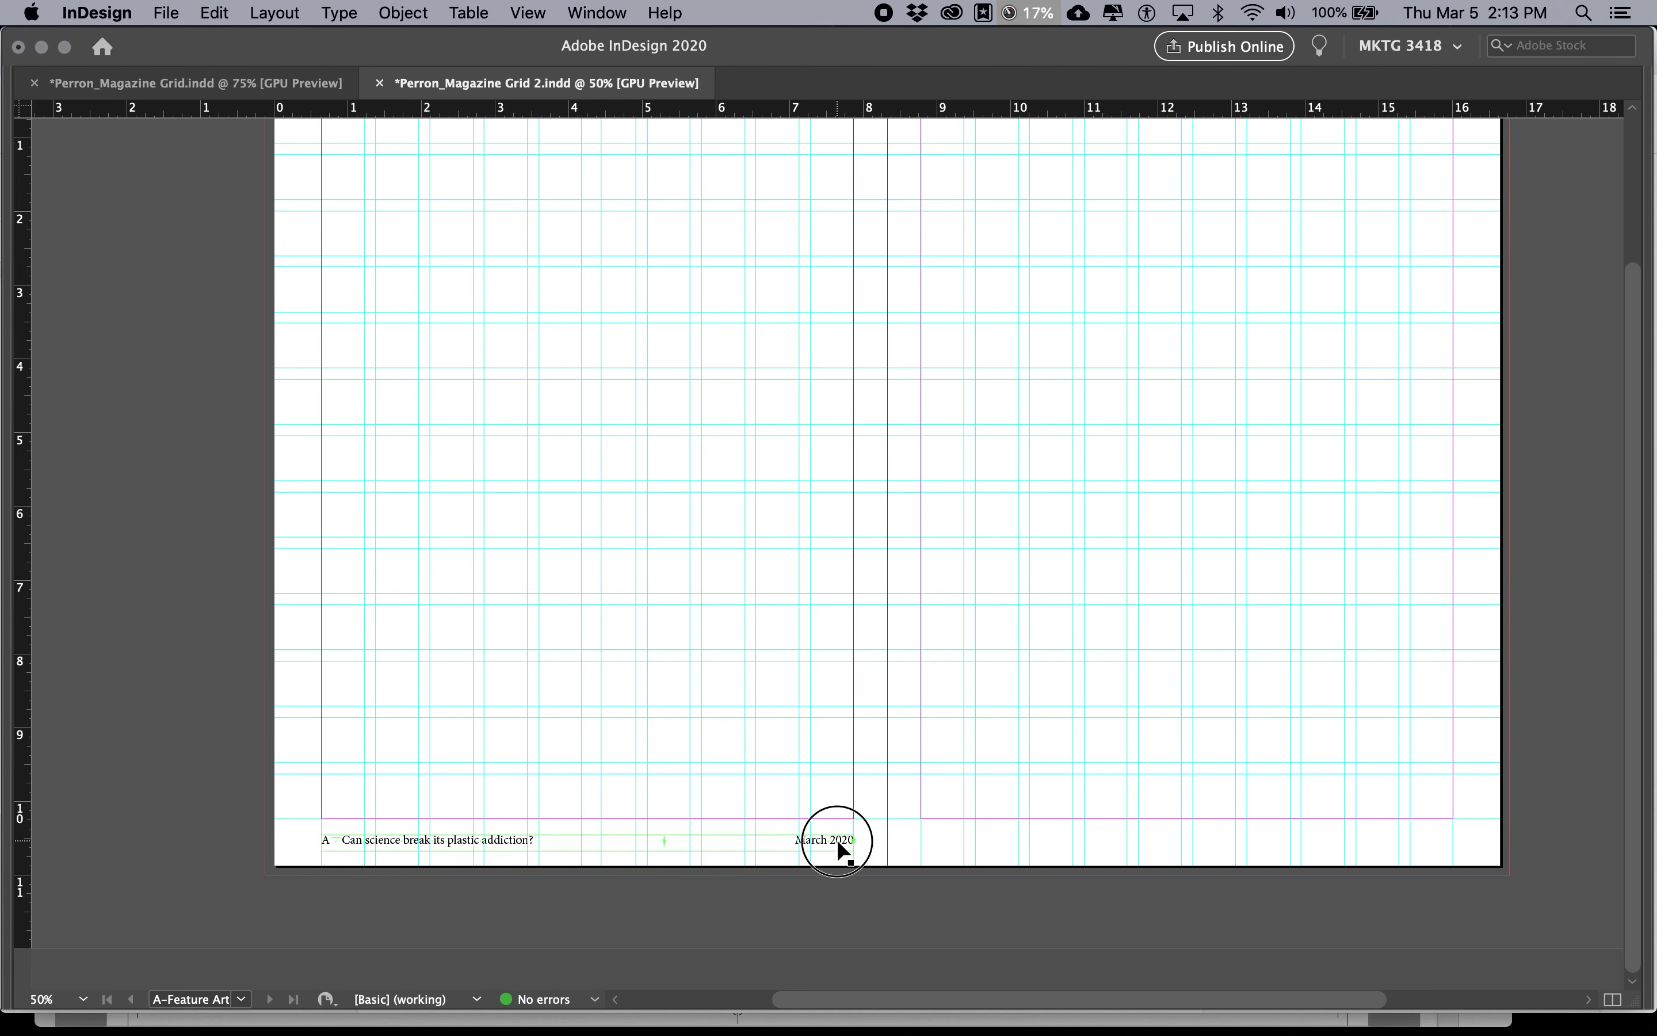
drag(842, 850, 834, 838)
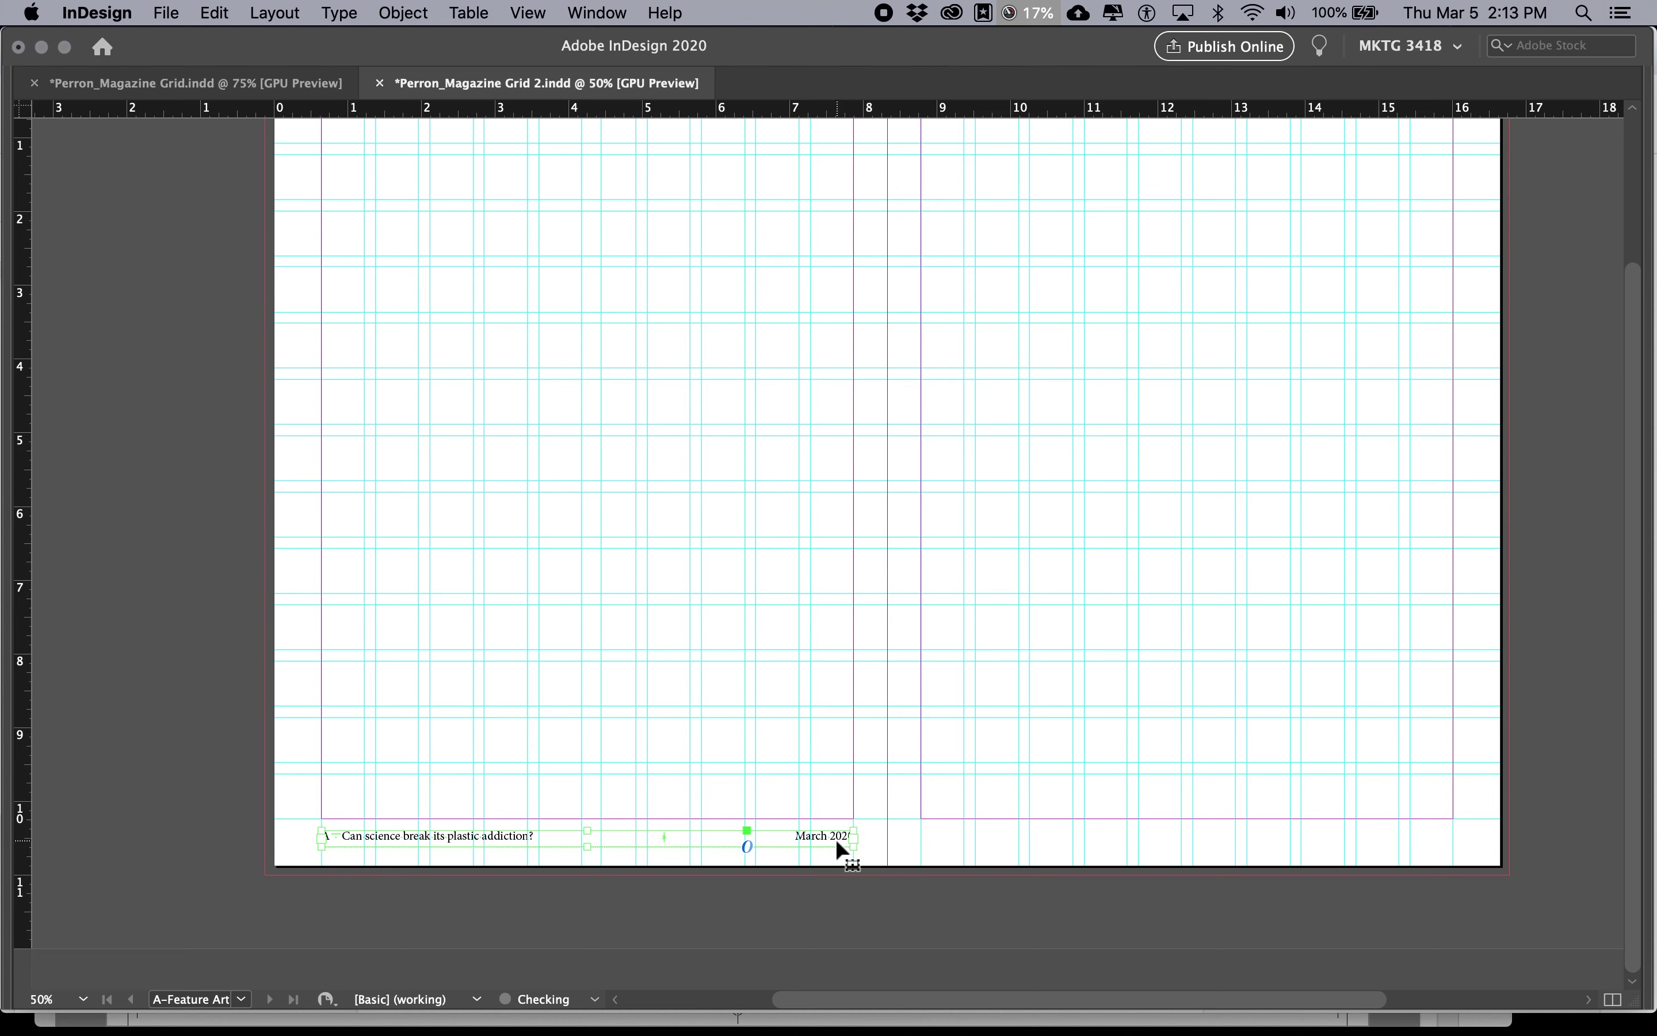
key(super+z)
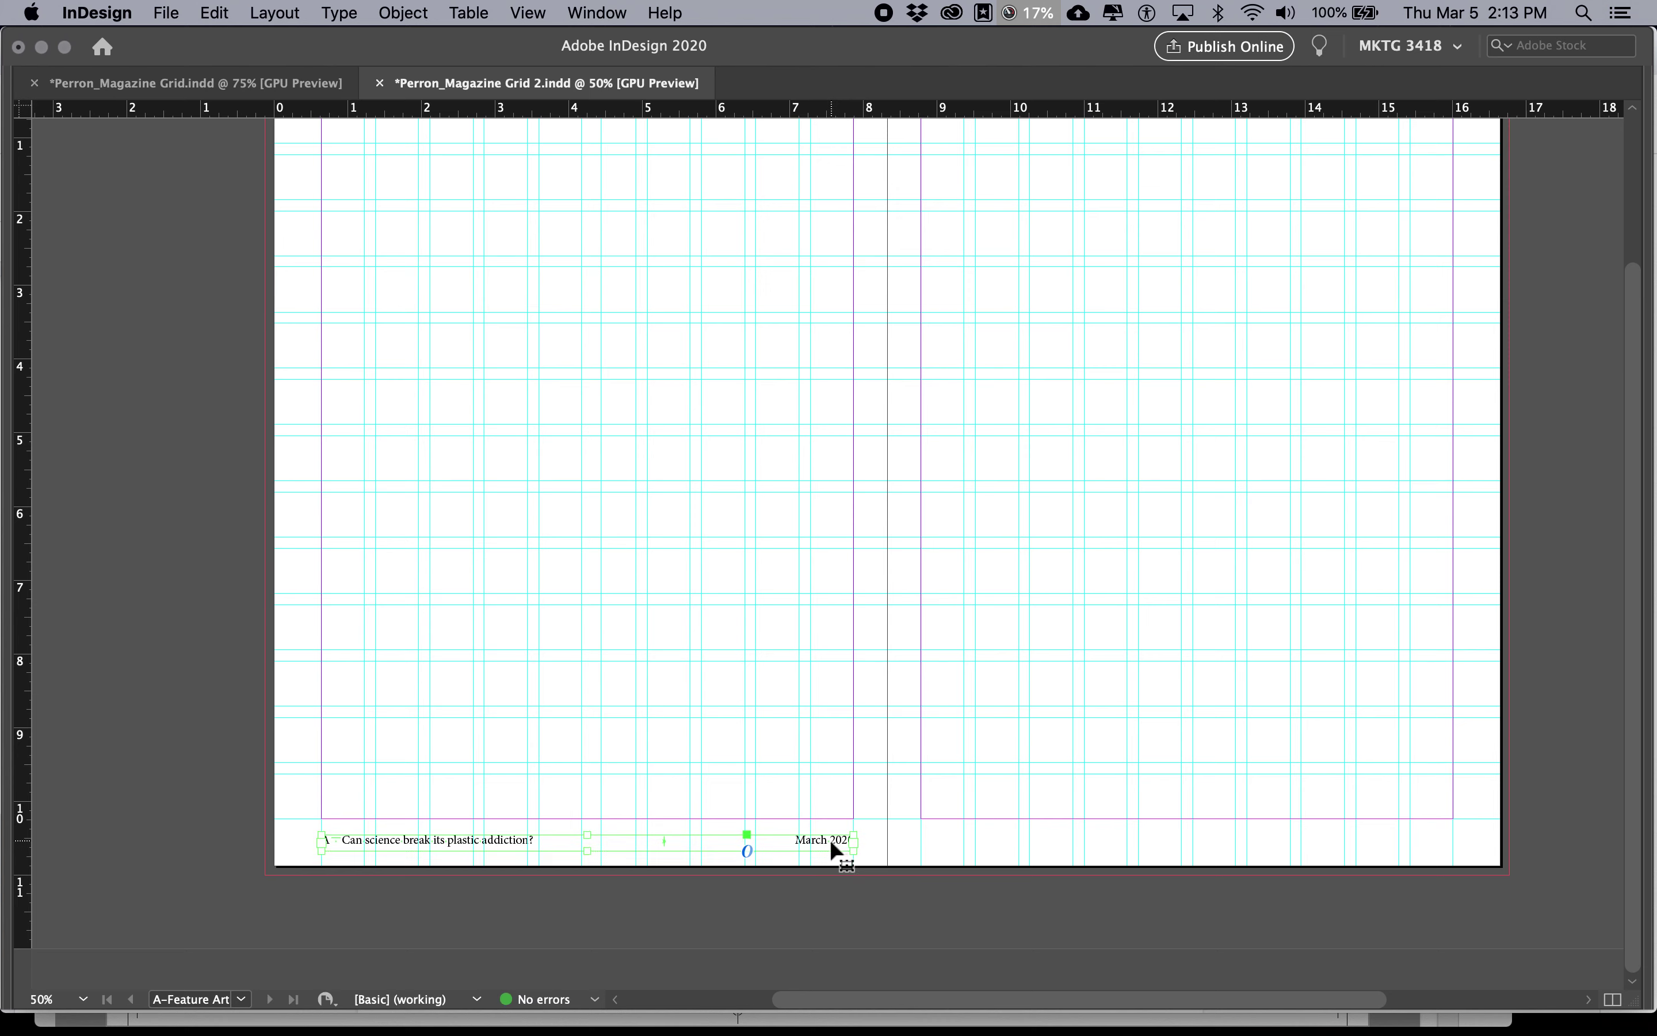
drag(829, 844, 1430, 863)
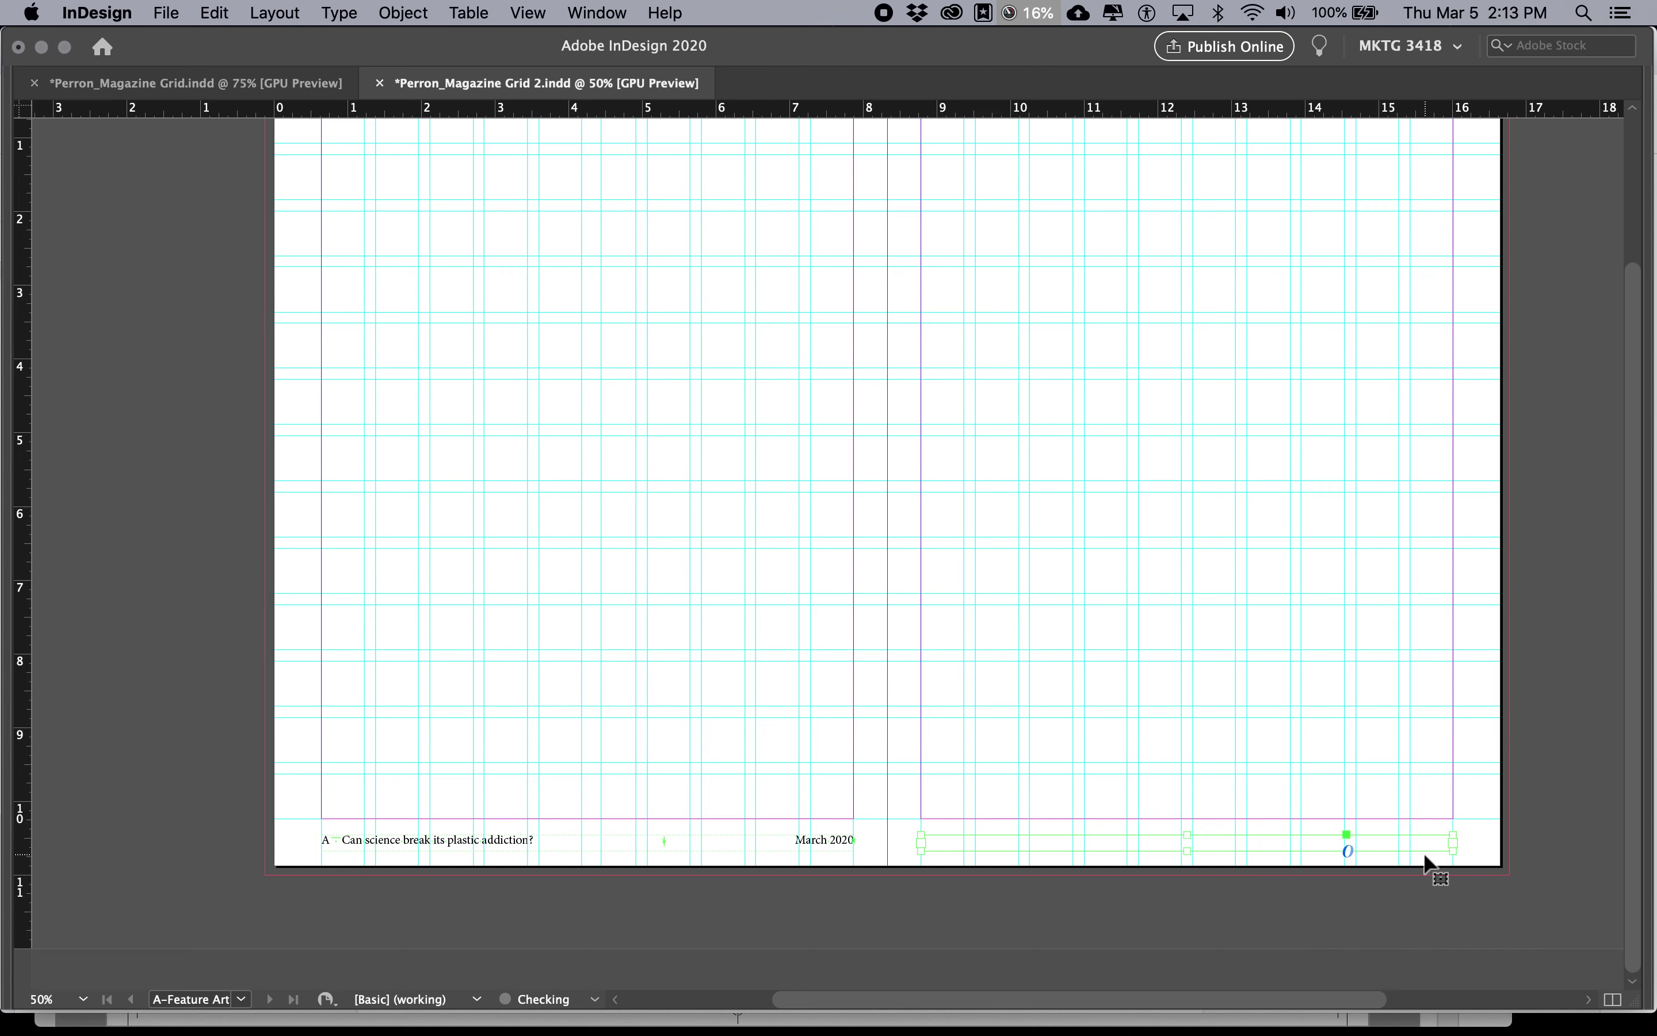
key(super+z)
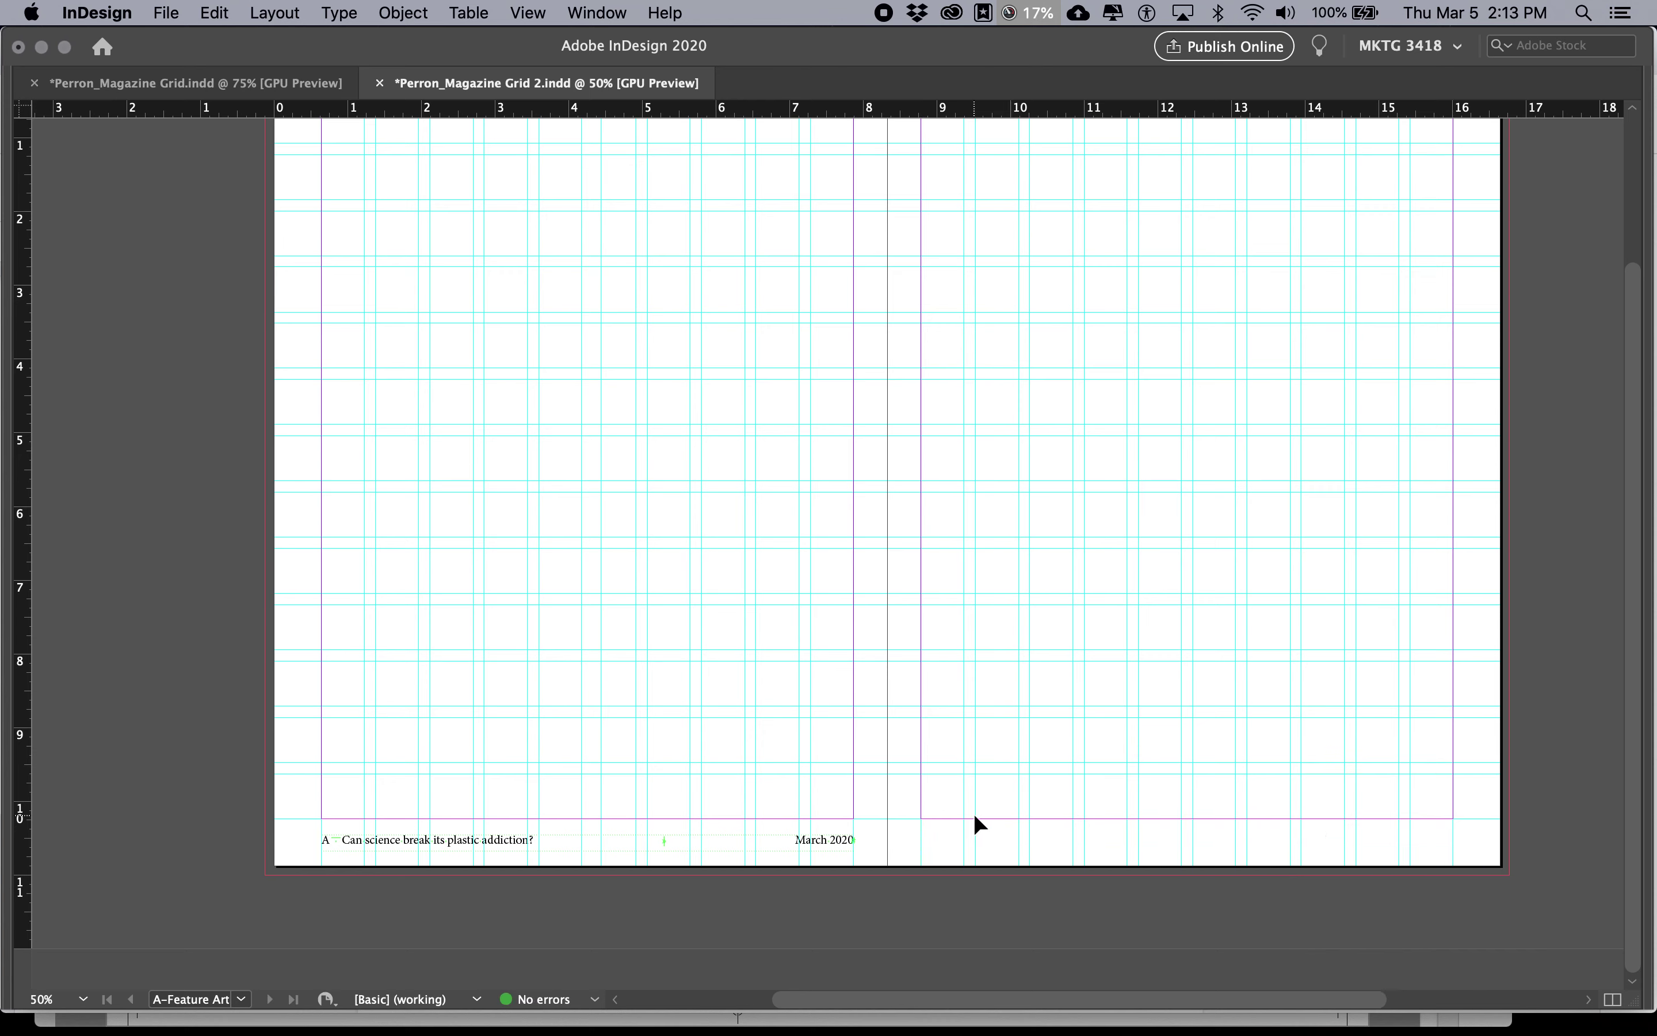
Duplicate the folio frame straight across to the foot of the right-hand page, aligned with that page's margins.
drag(844, 840, 1444, 866)
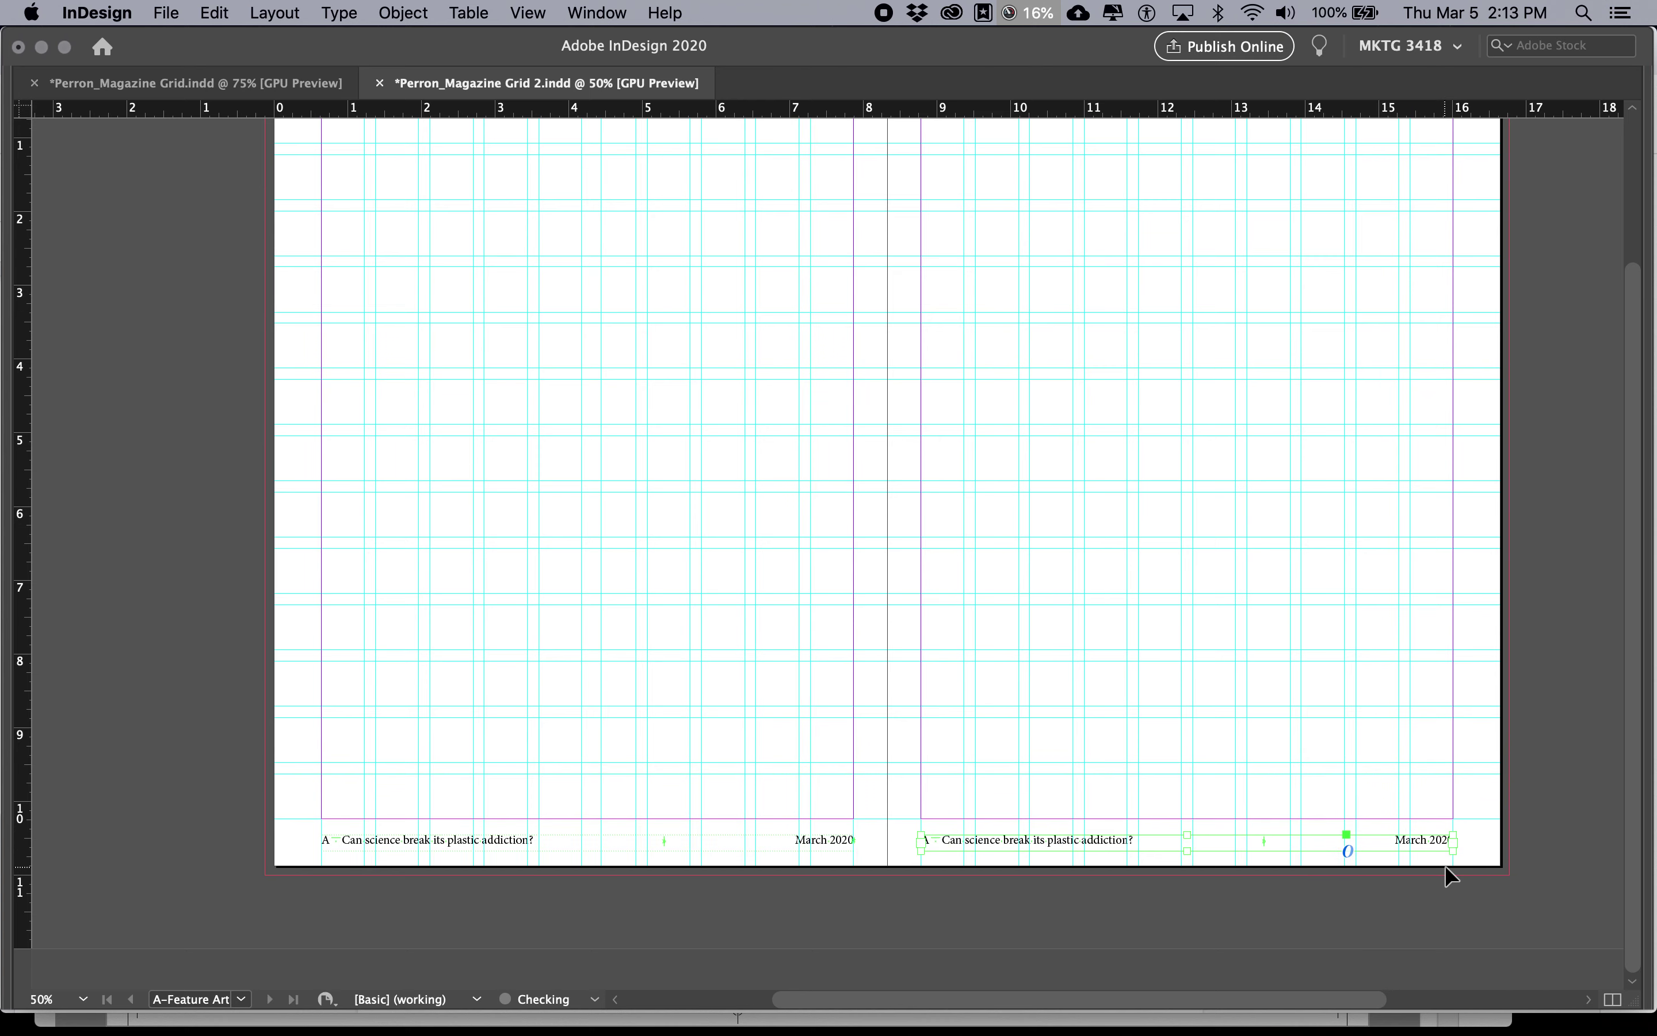
key(super+equal)
click(1362, 863)
scroll(1362, 862, left, 5)
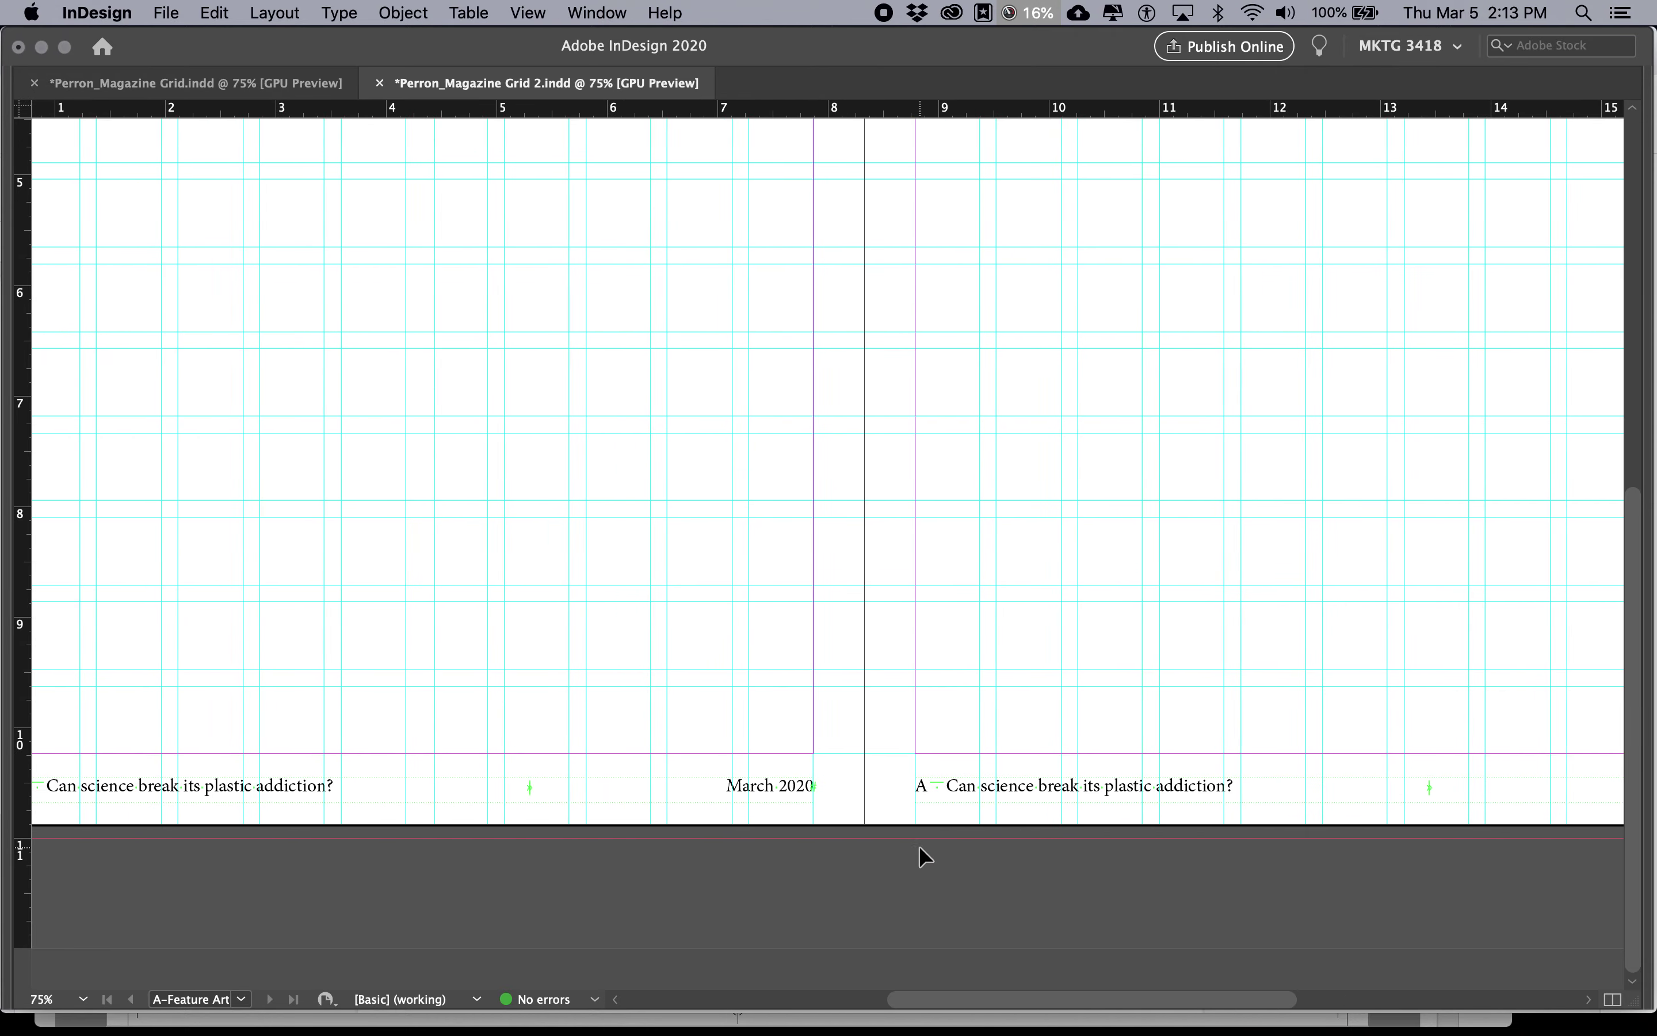
Move the page number marker A from the start of the right-hand folio to directly after March 2020.
key(super+Tab)
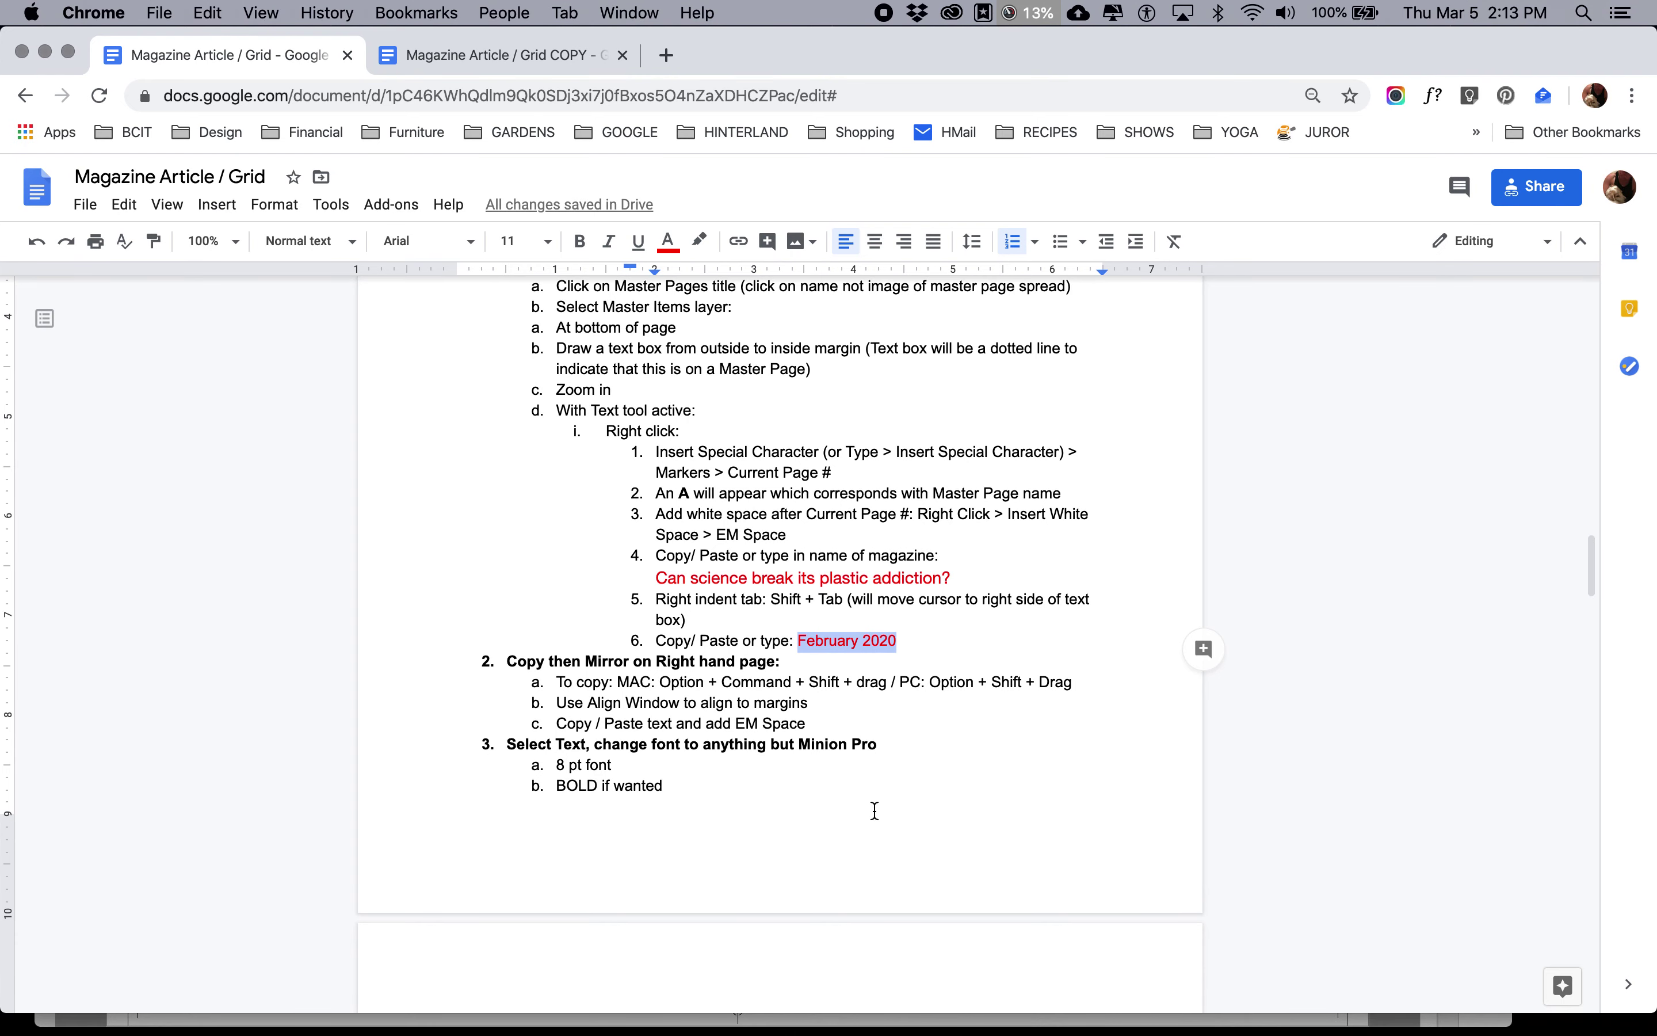
key(super+Tab)
scroll(919, 774, right, 8)
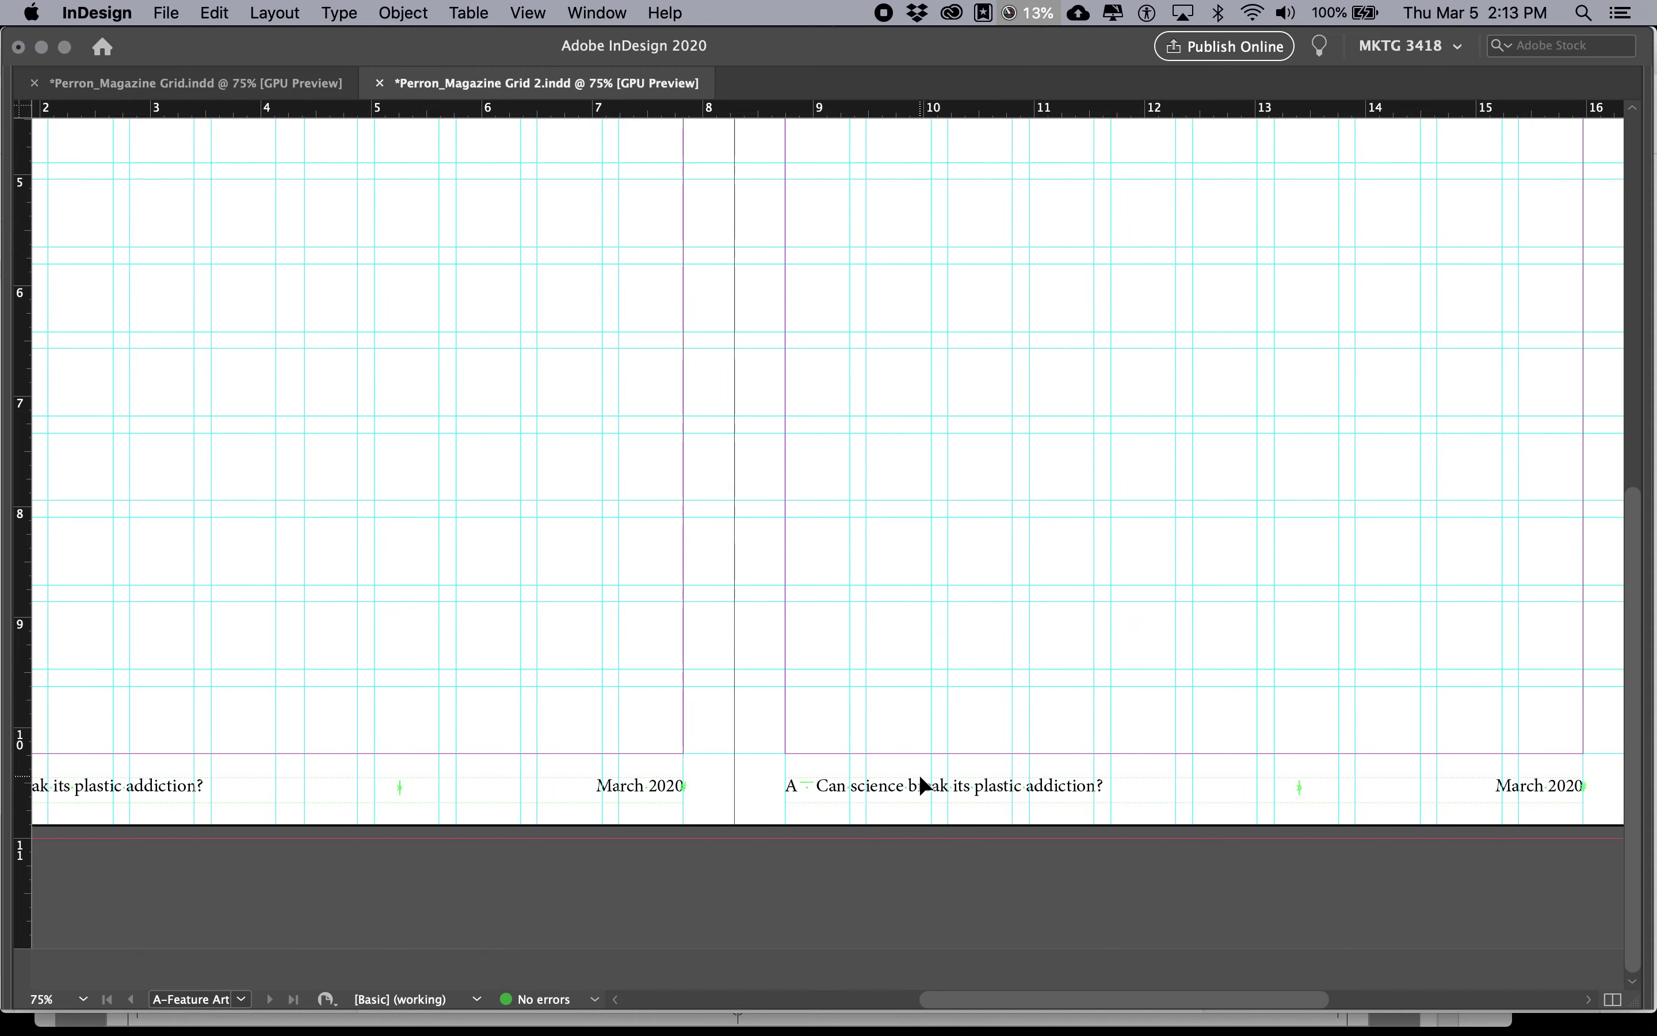
double_click(544, 785)
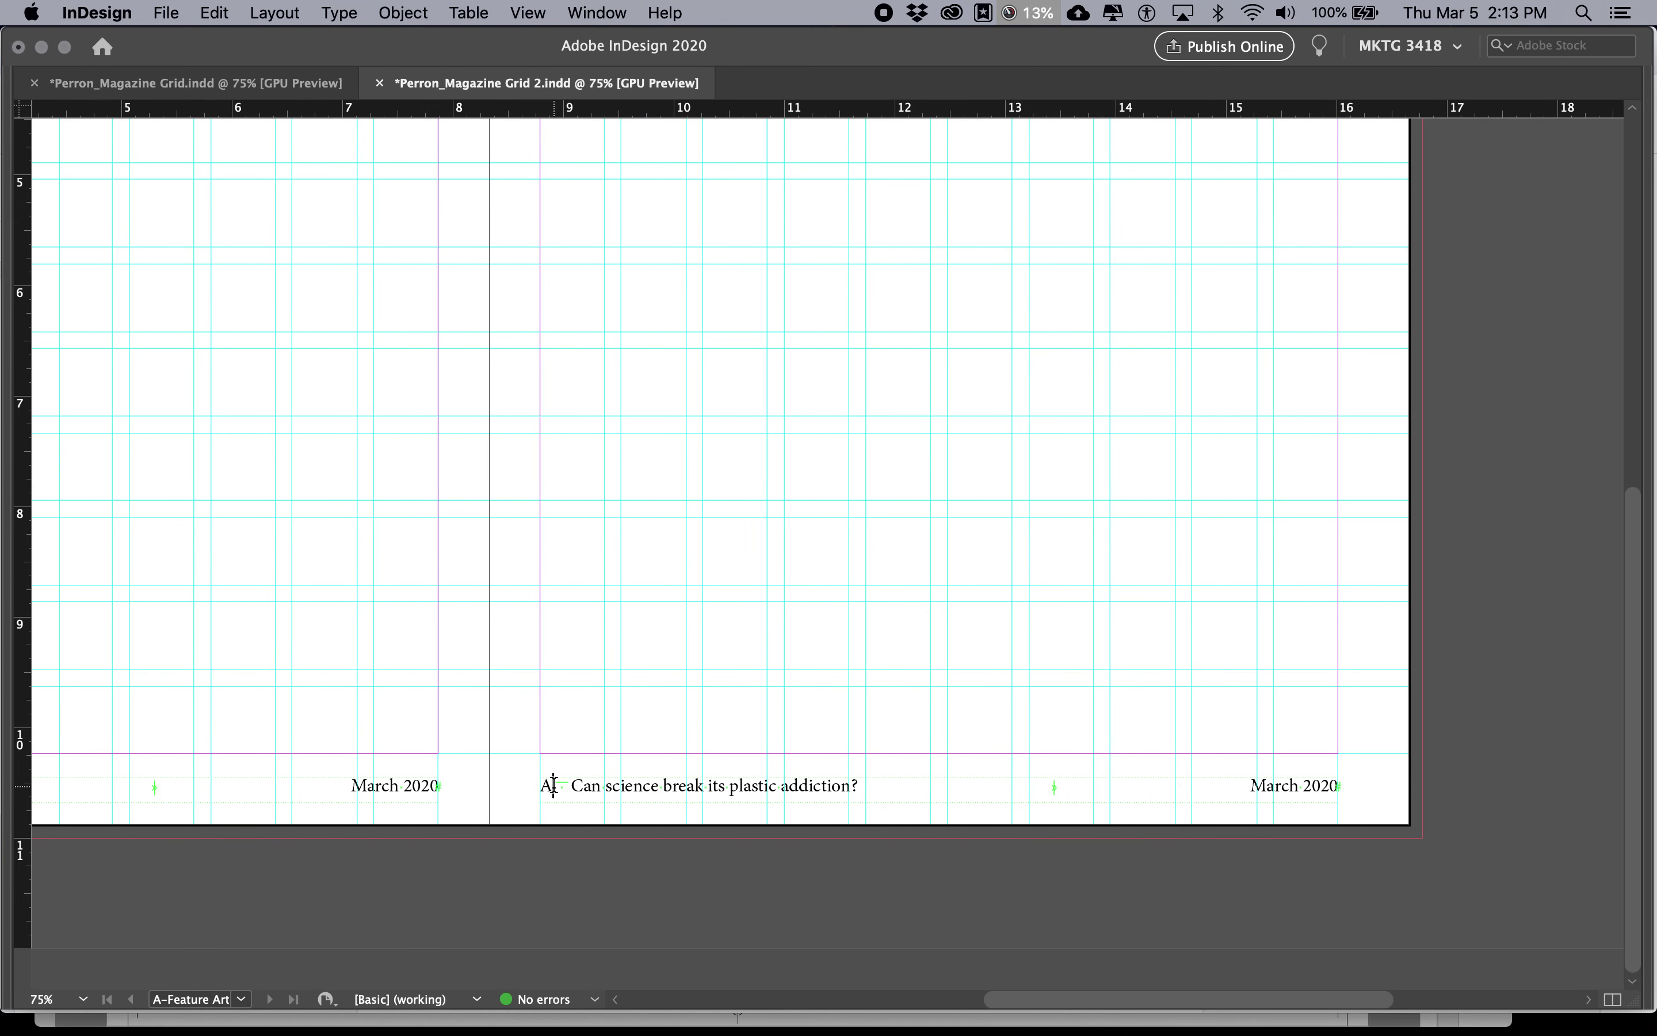
key(BackSpace)
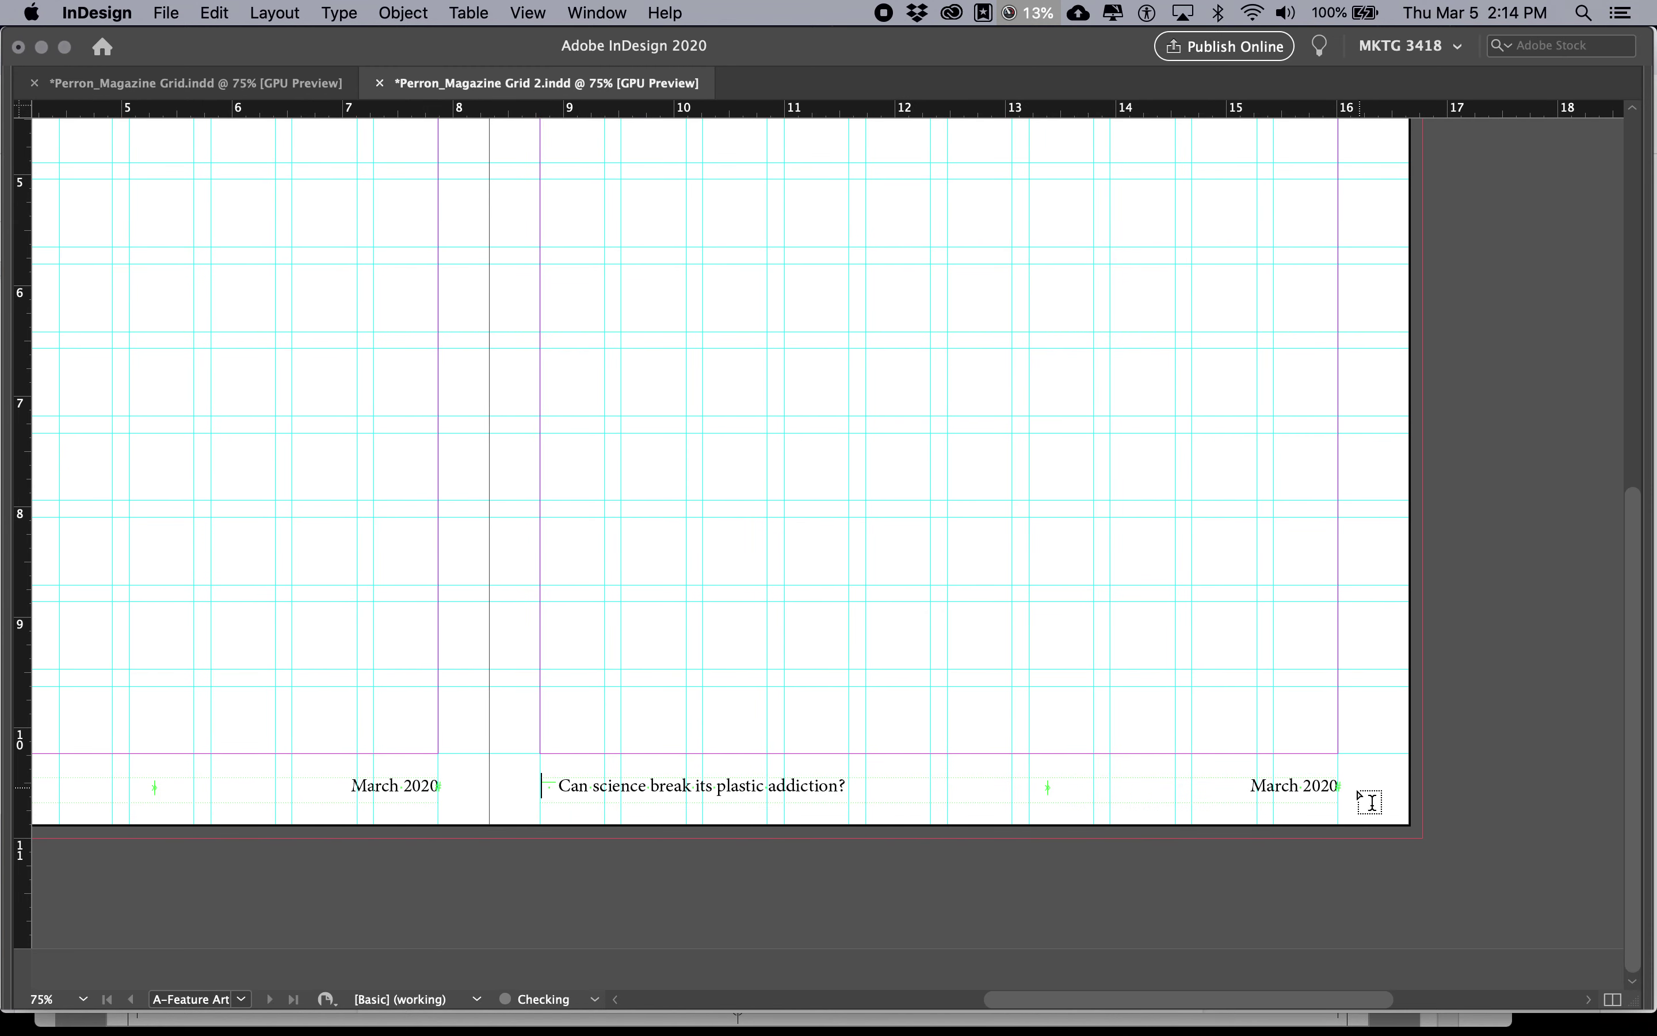
click(1336, 785)
text(A)
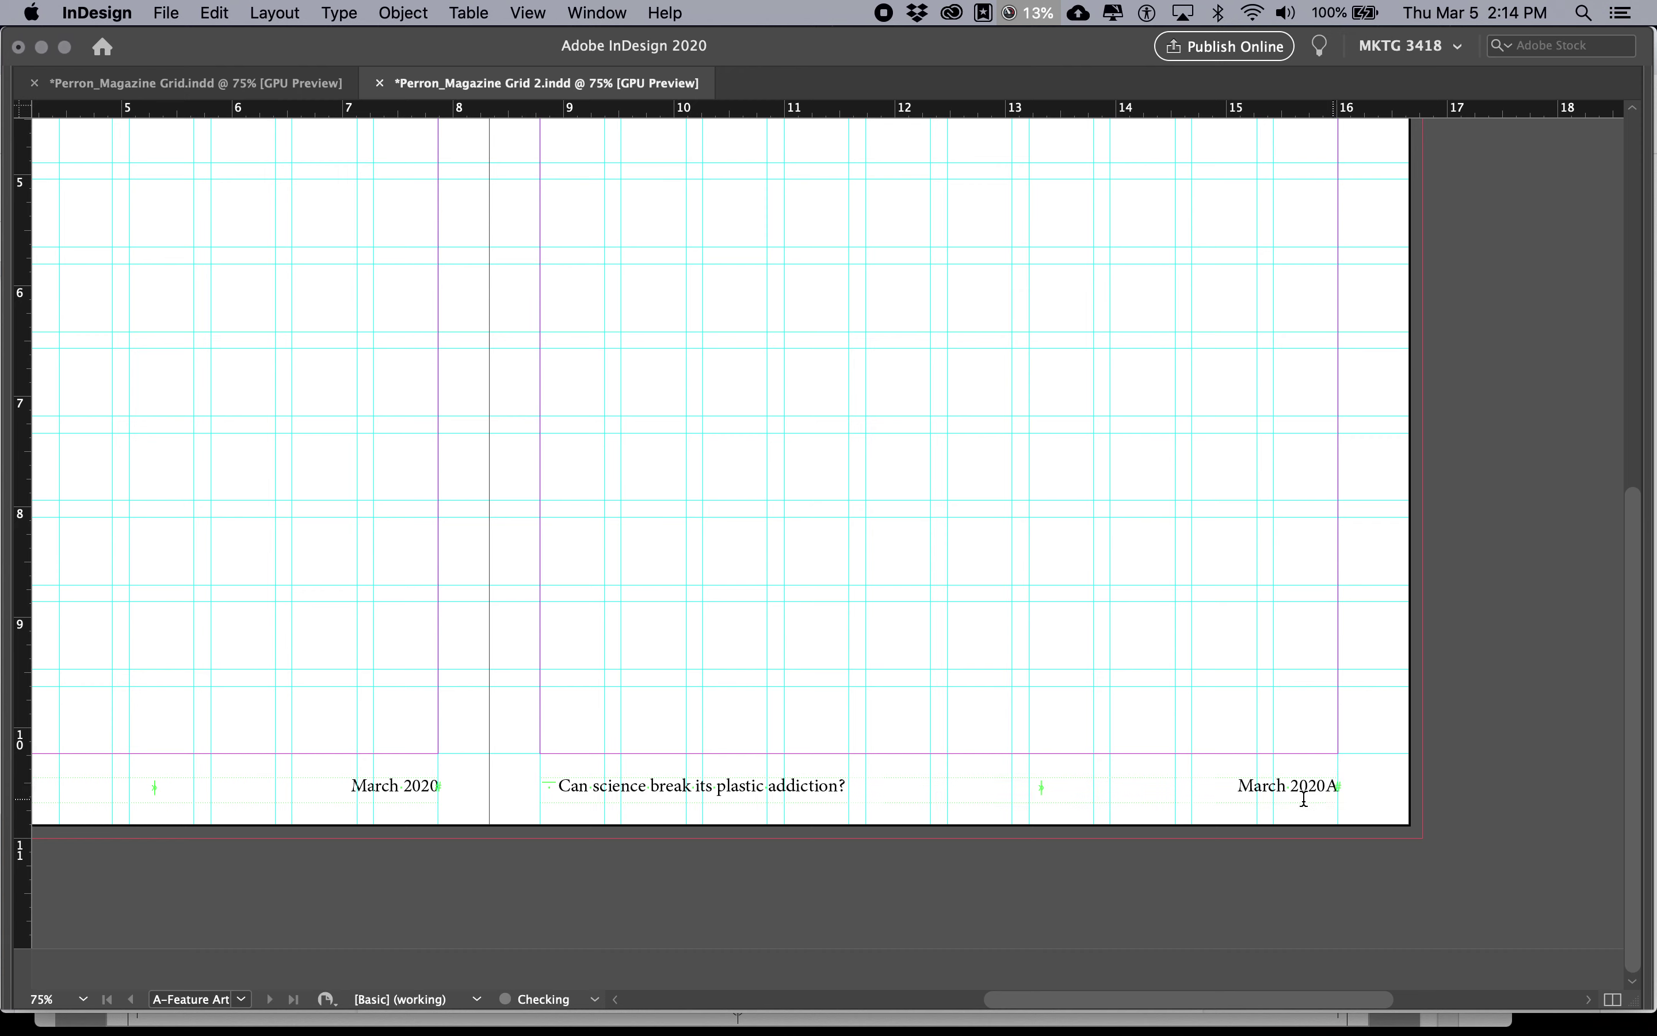
Delete the em space at the start of the right-hand folio and insert one between March 2020 and the page number.
click(560, 782)
drag(560, 783, 541, 784)
key(BackSpace)
click(1320, 787)
key(super+shift+m)
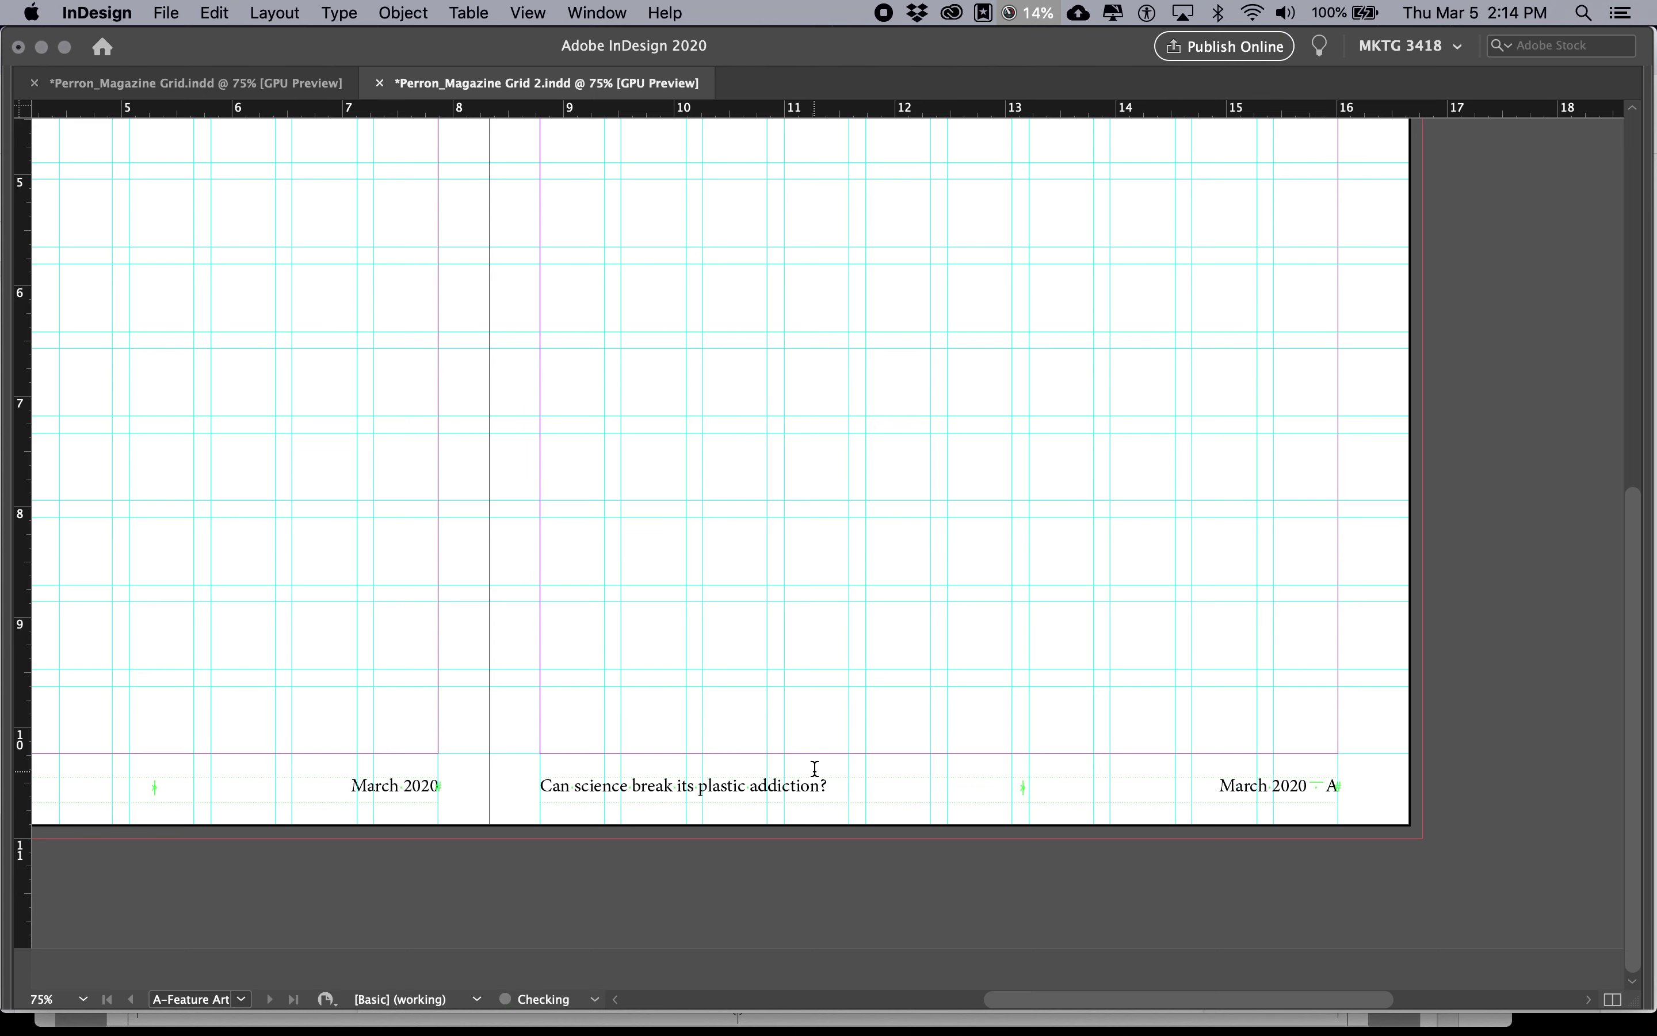
Move "Can science break its plastic addiction?" to between the date and the page number, removing the space after the date.
drag(830, 785, 531, 786)
key(super+c)
key(BackSpace)
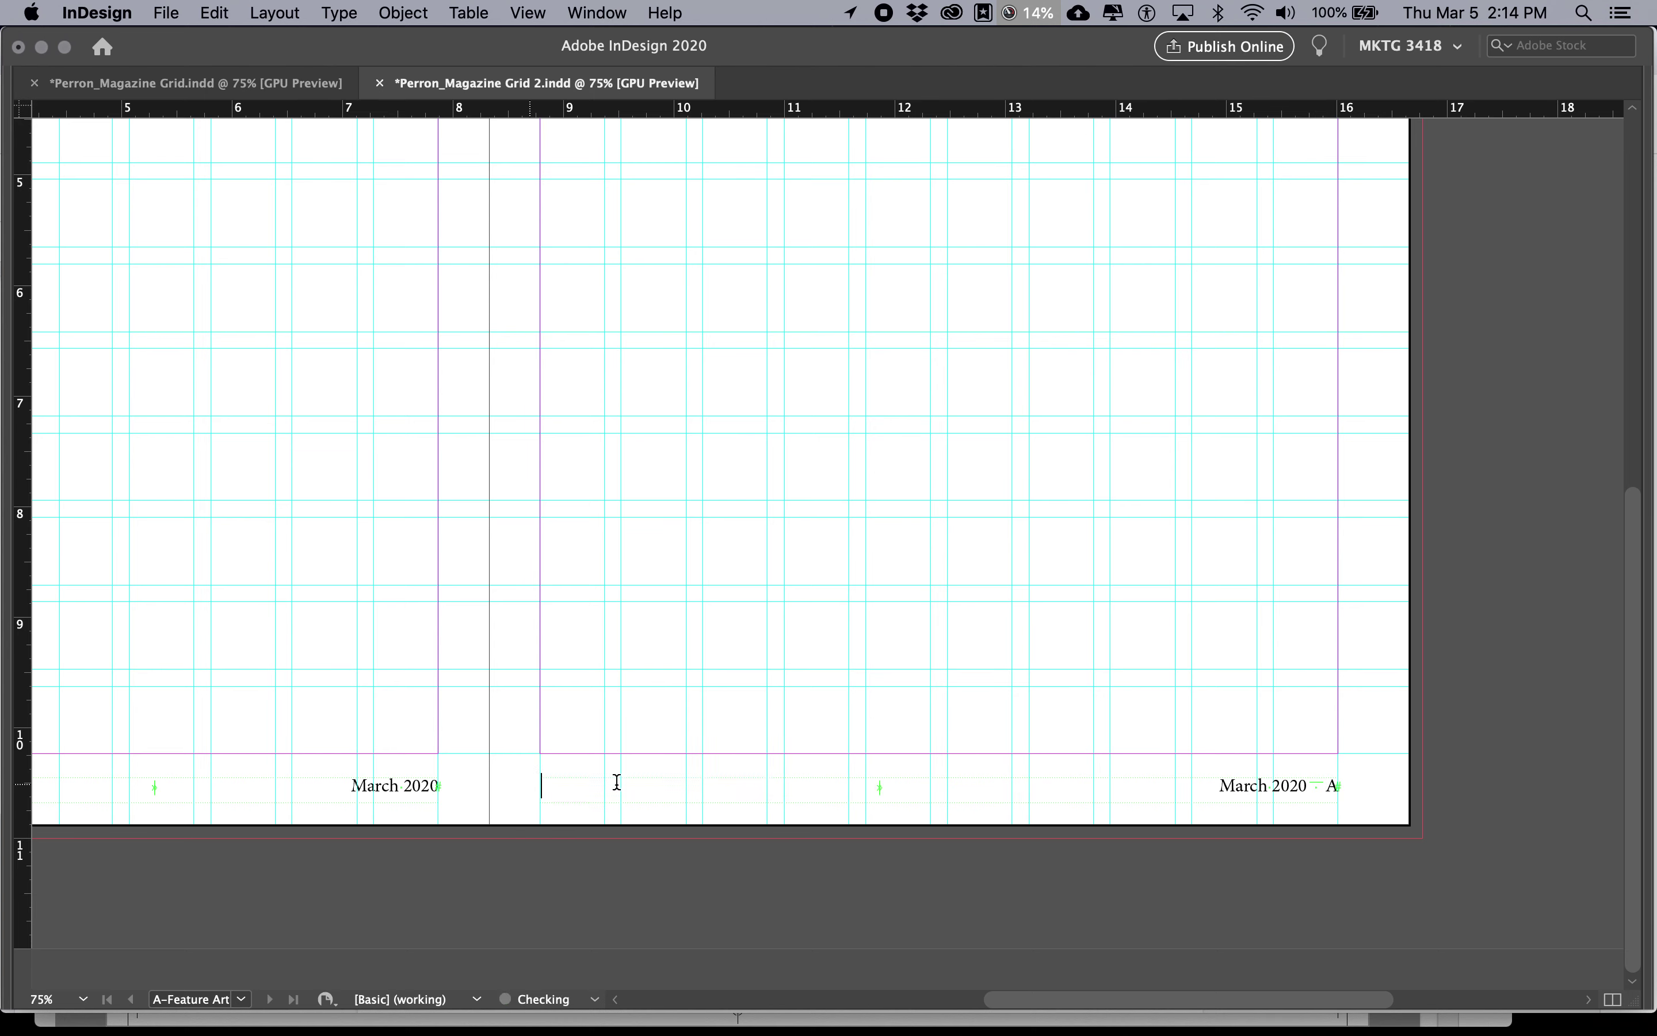
click(1305, 785)
key(super+v)
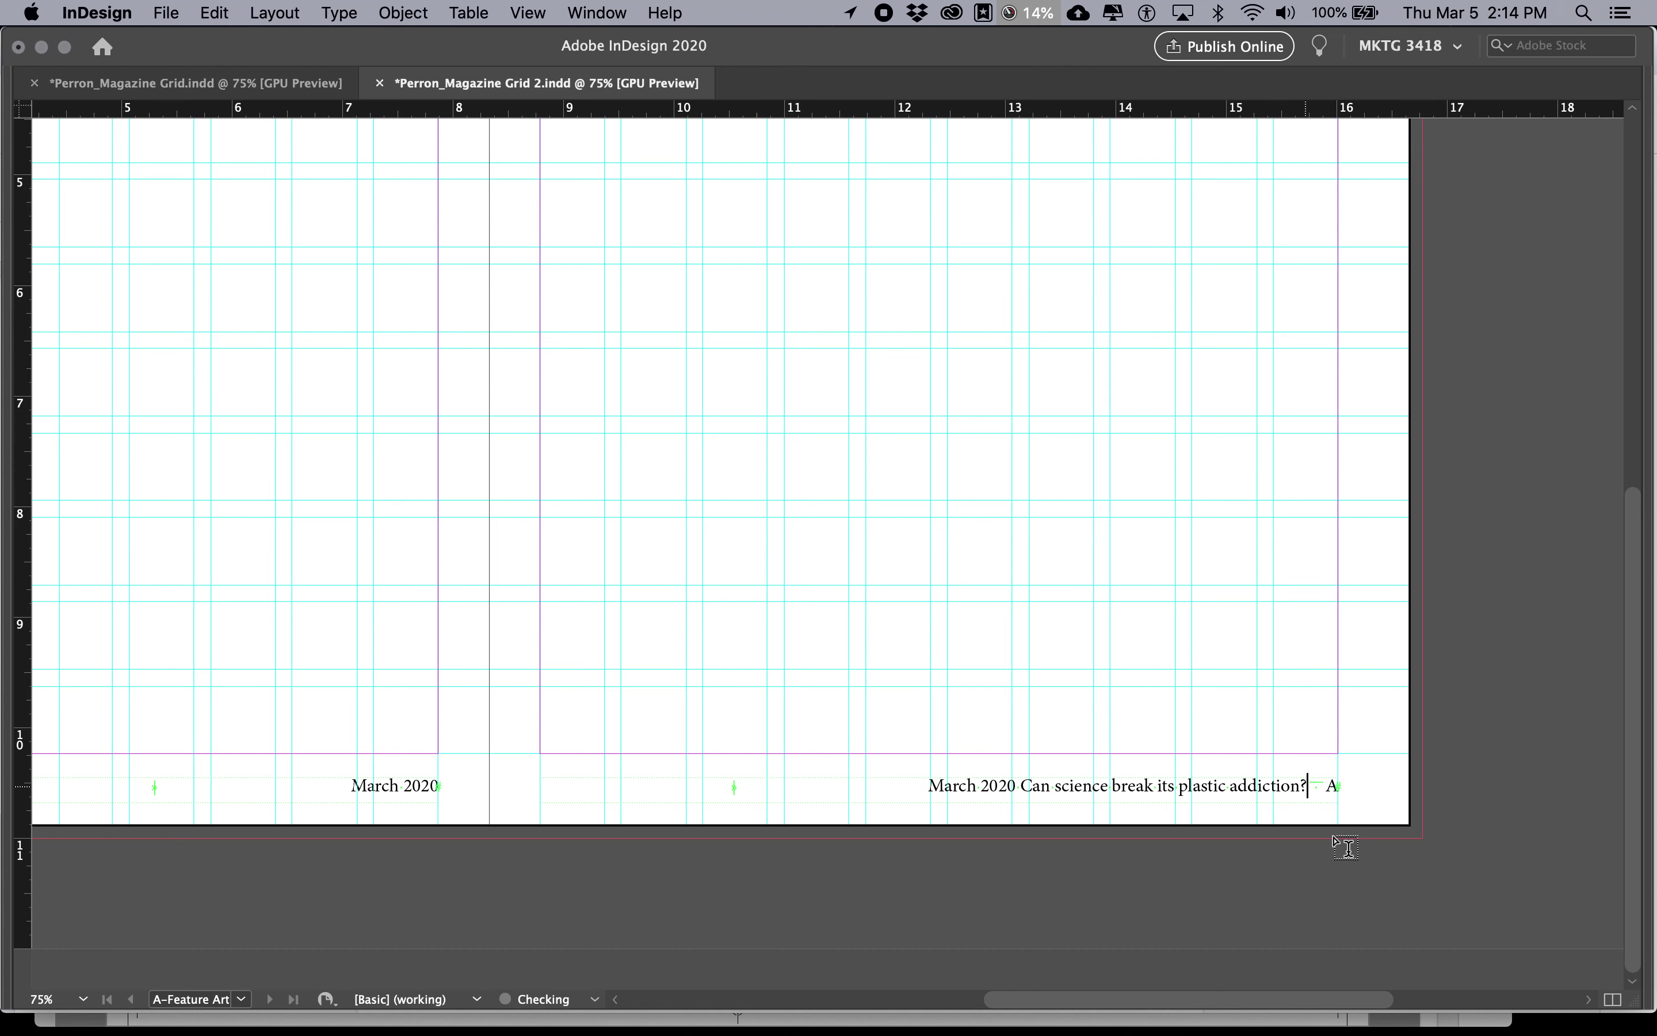
click(1019, 785)
key(BackSpace)
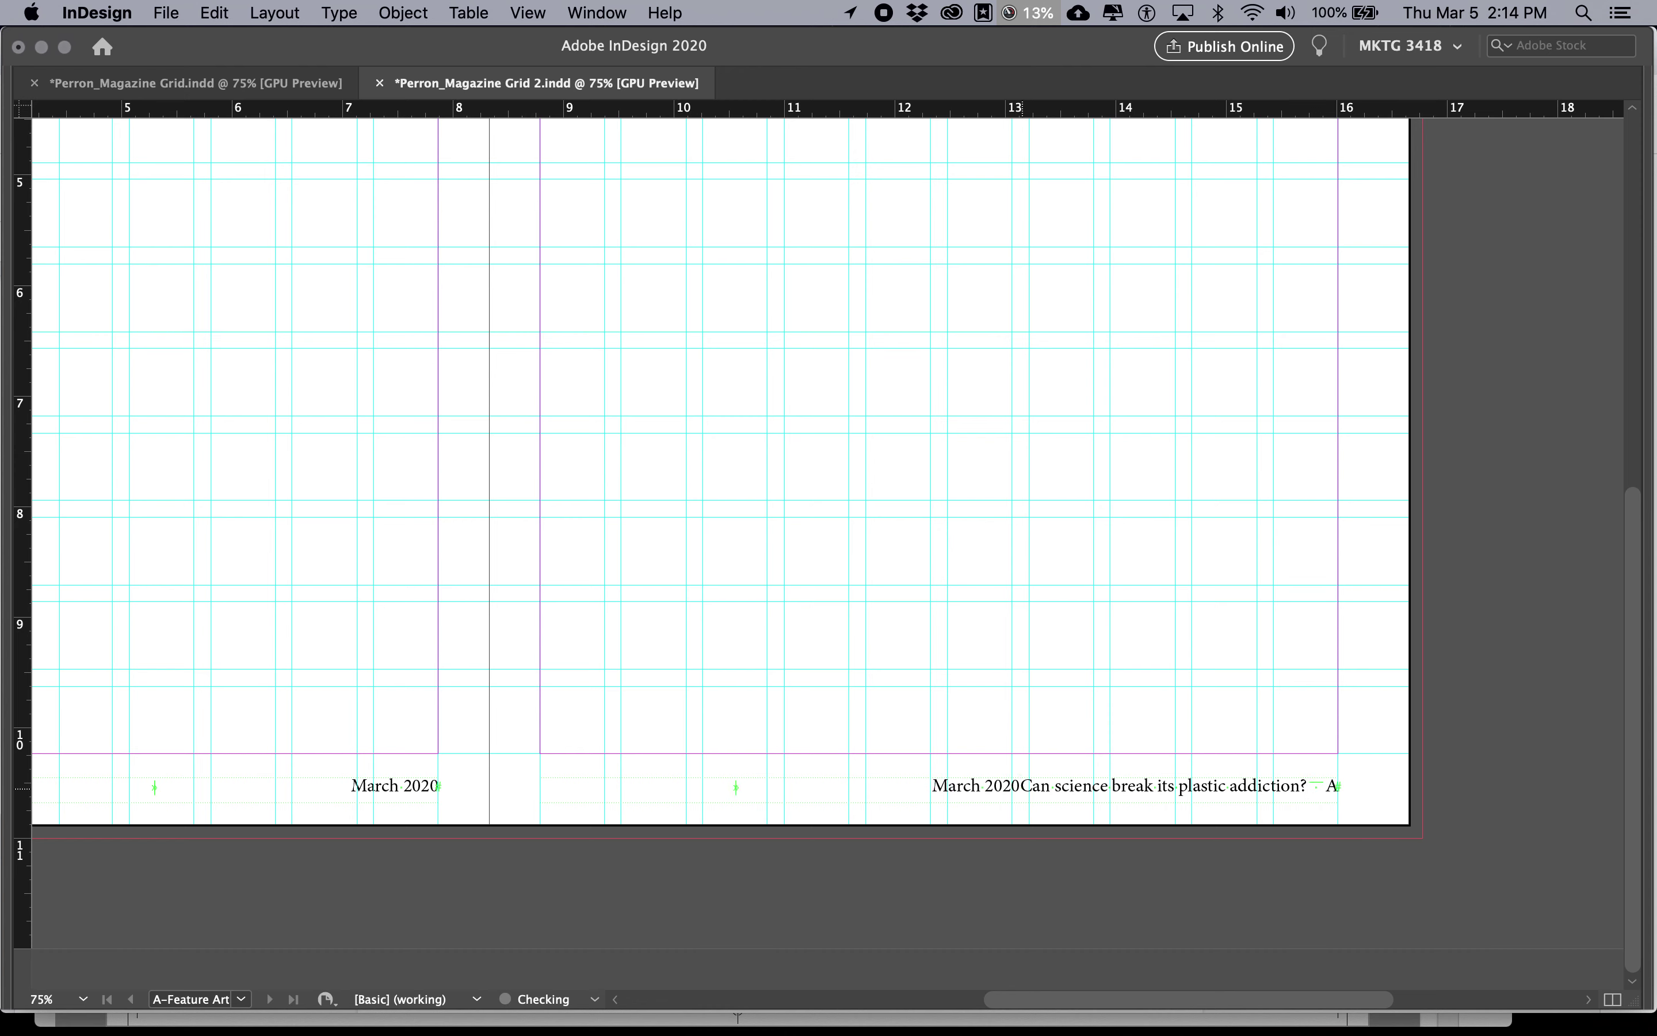
Remove the right indent tab before March 2020 and insert one between the date and the magazine name.
key(Return)
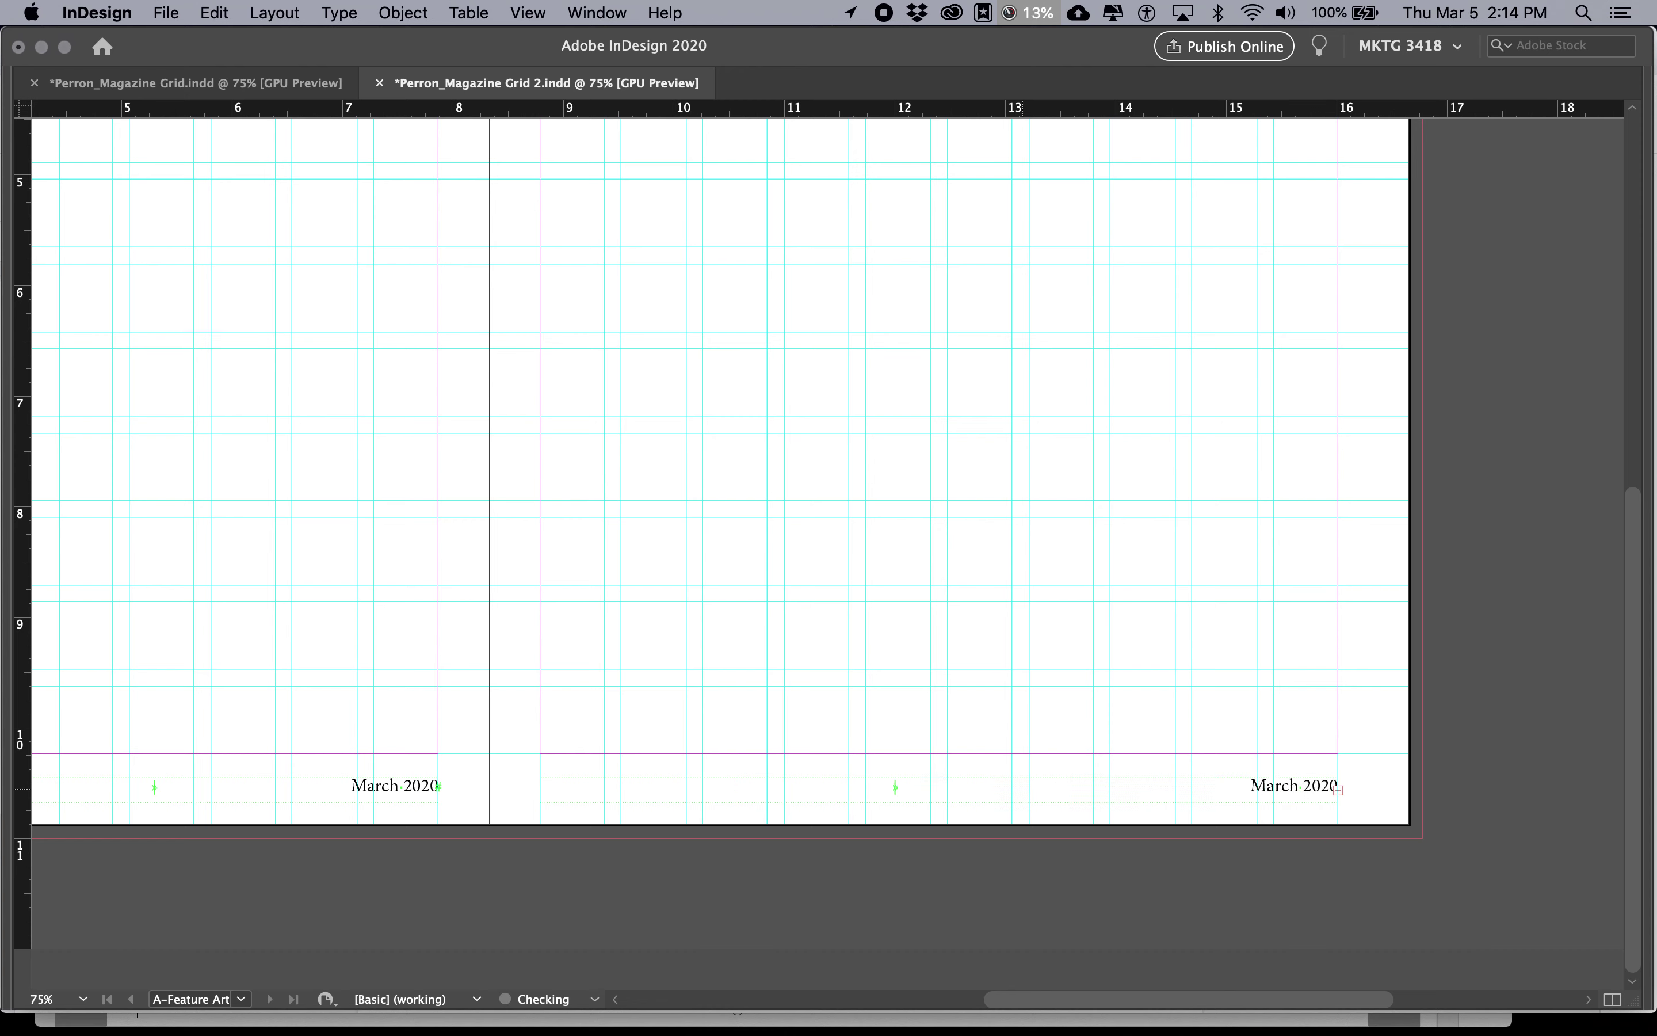
key(BackSpace)
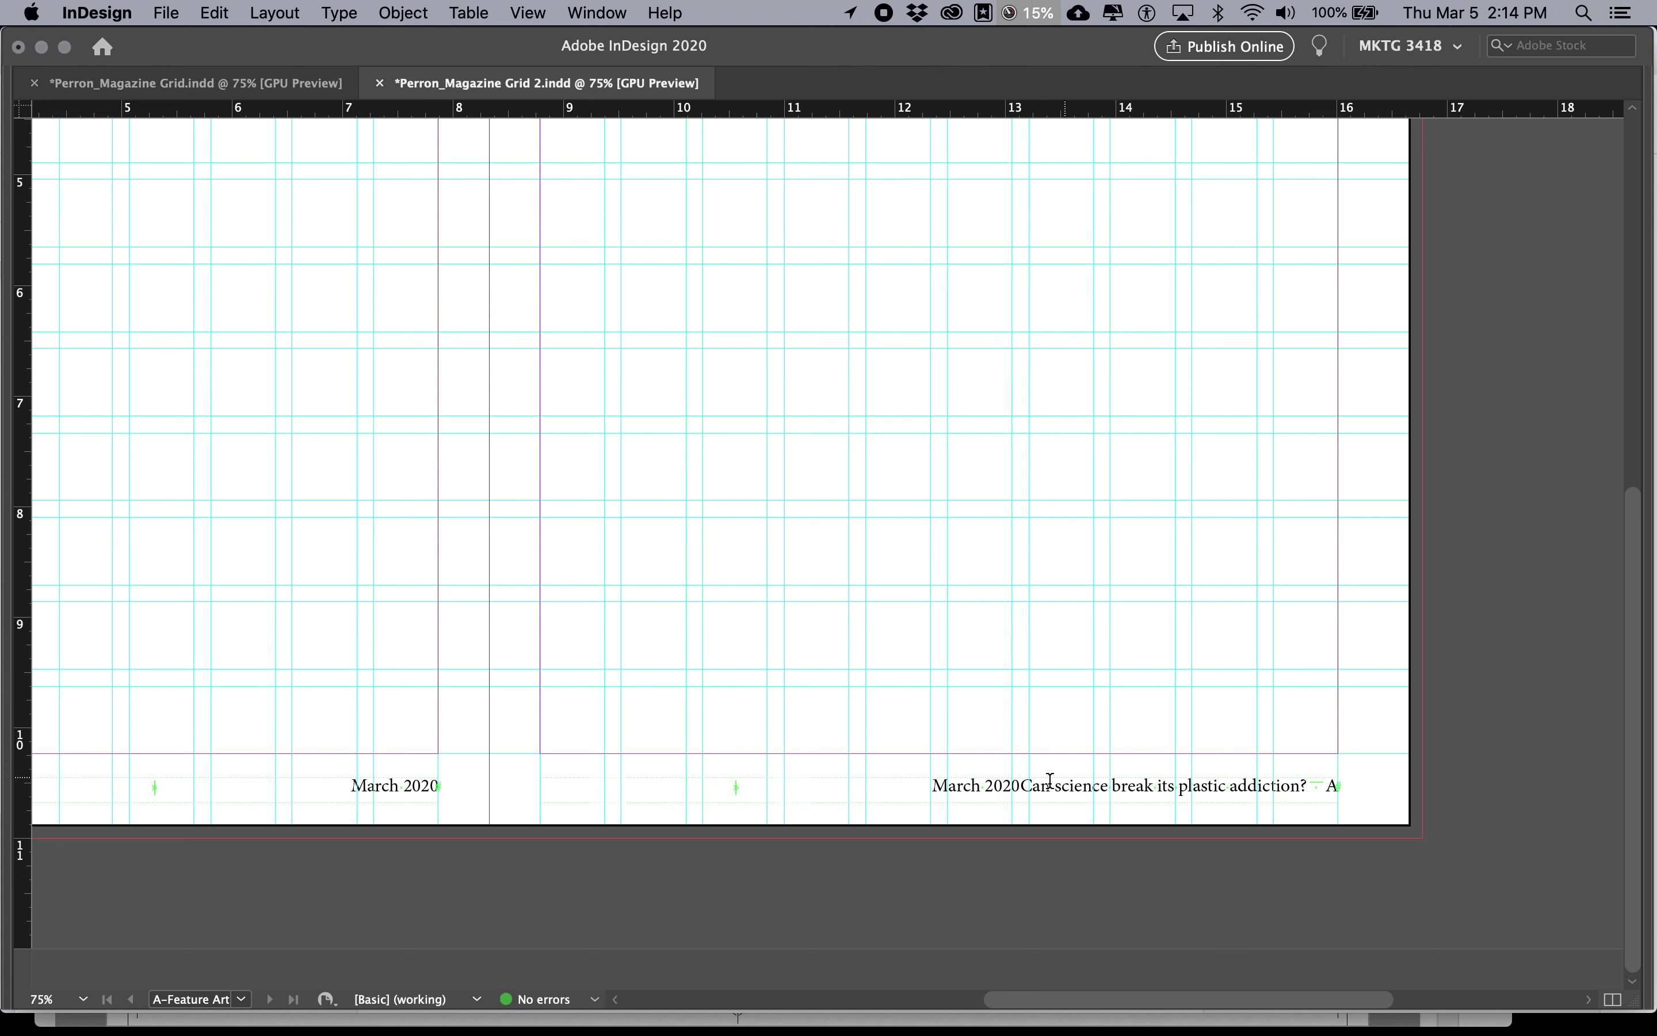
drag(783, 797, 702, 783)
key(BackSpace)
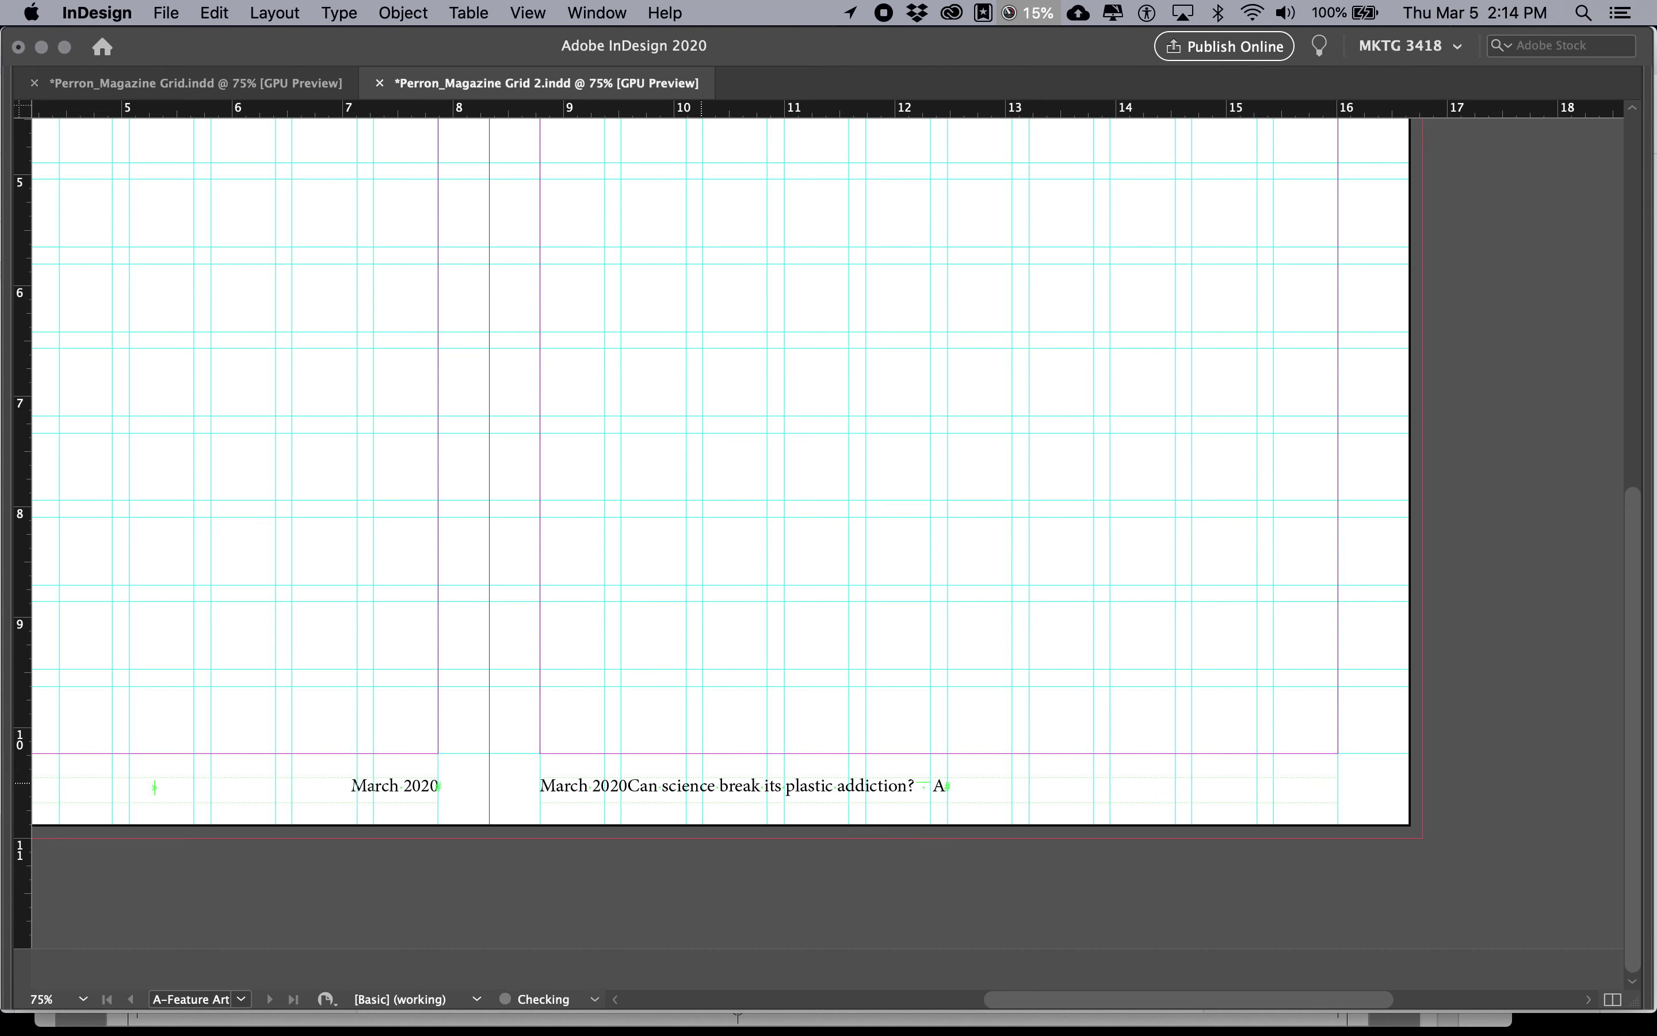
click(627, 785)
key(Tab)
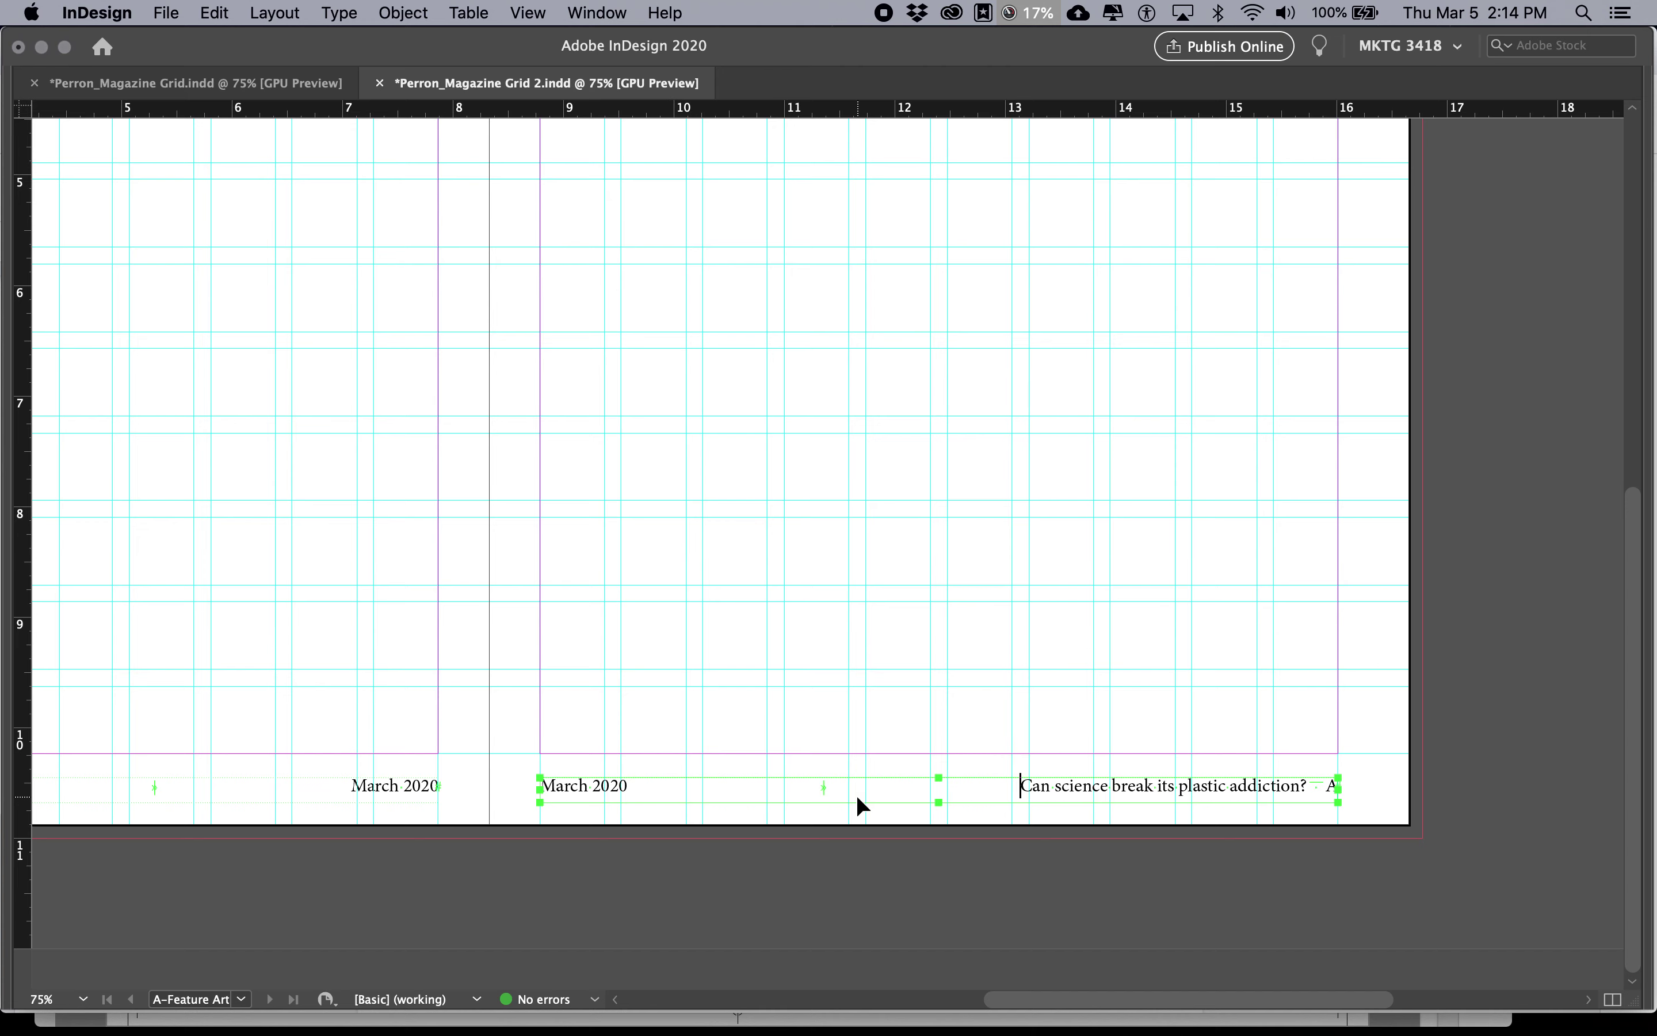
Try removing and reinserting the right indent tab before and after the date in the right-hand folio.
key(BackSpace)
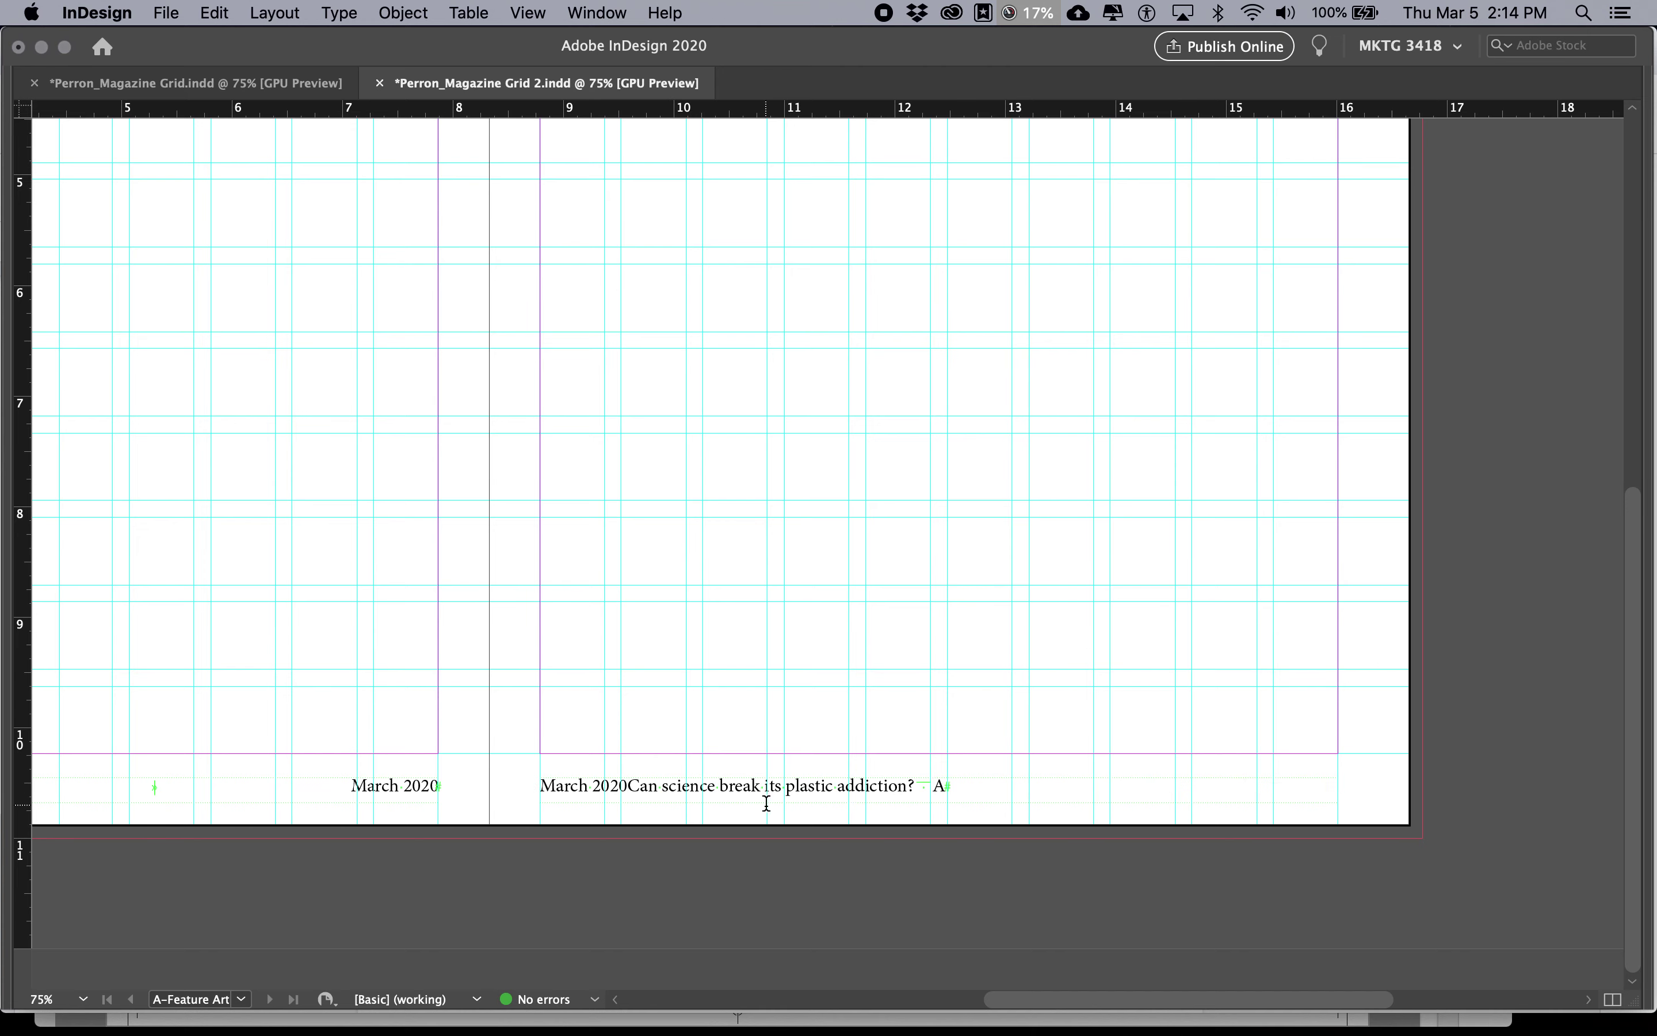
key(shift+Tab)
click(832, 803)
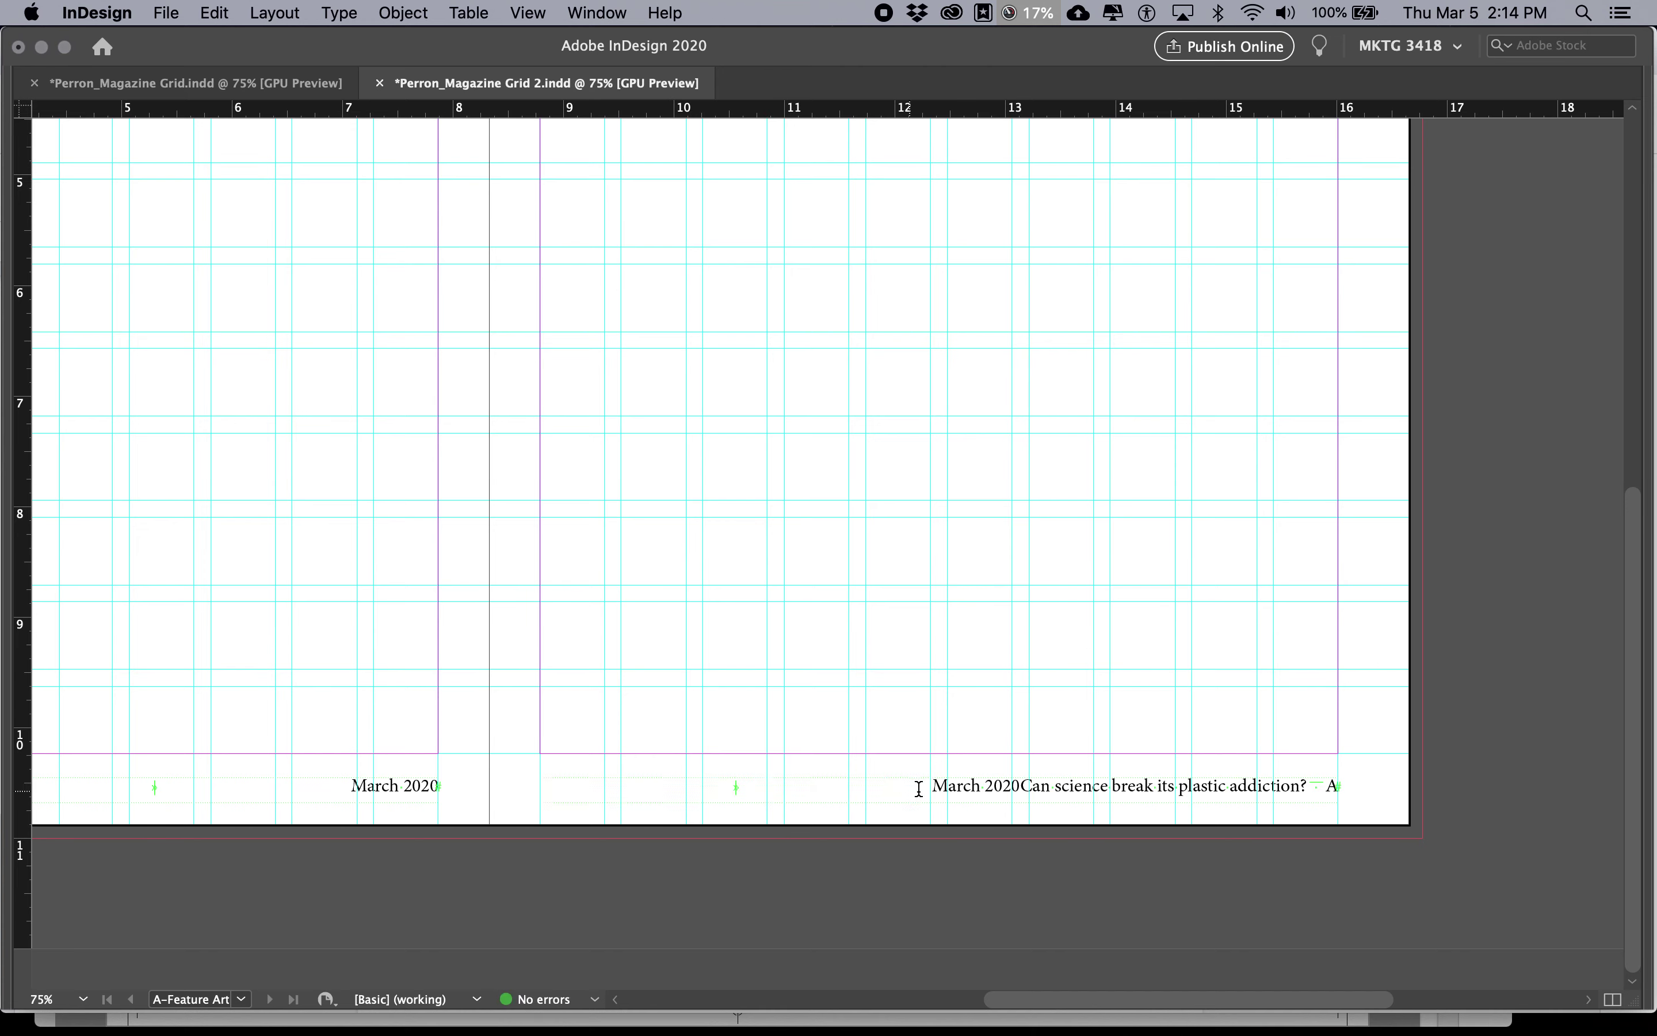
drag(933, 787, 576, 773)
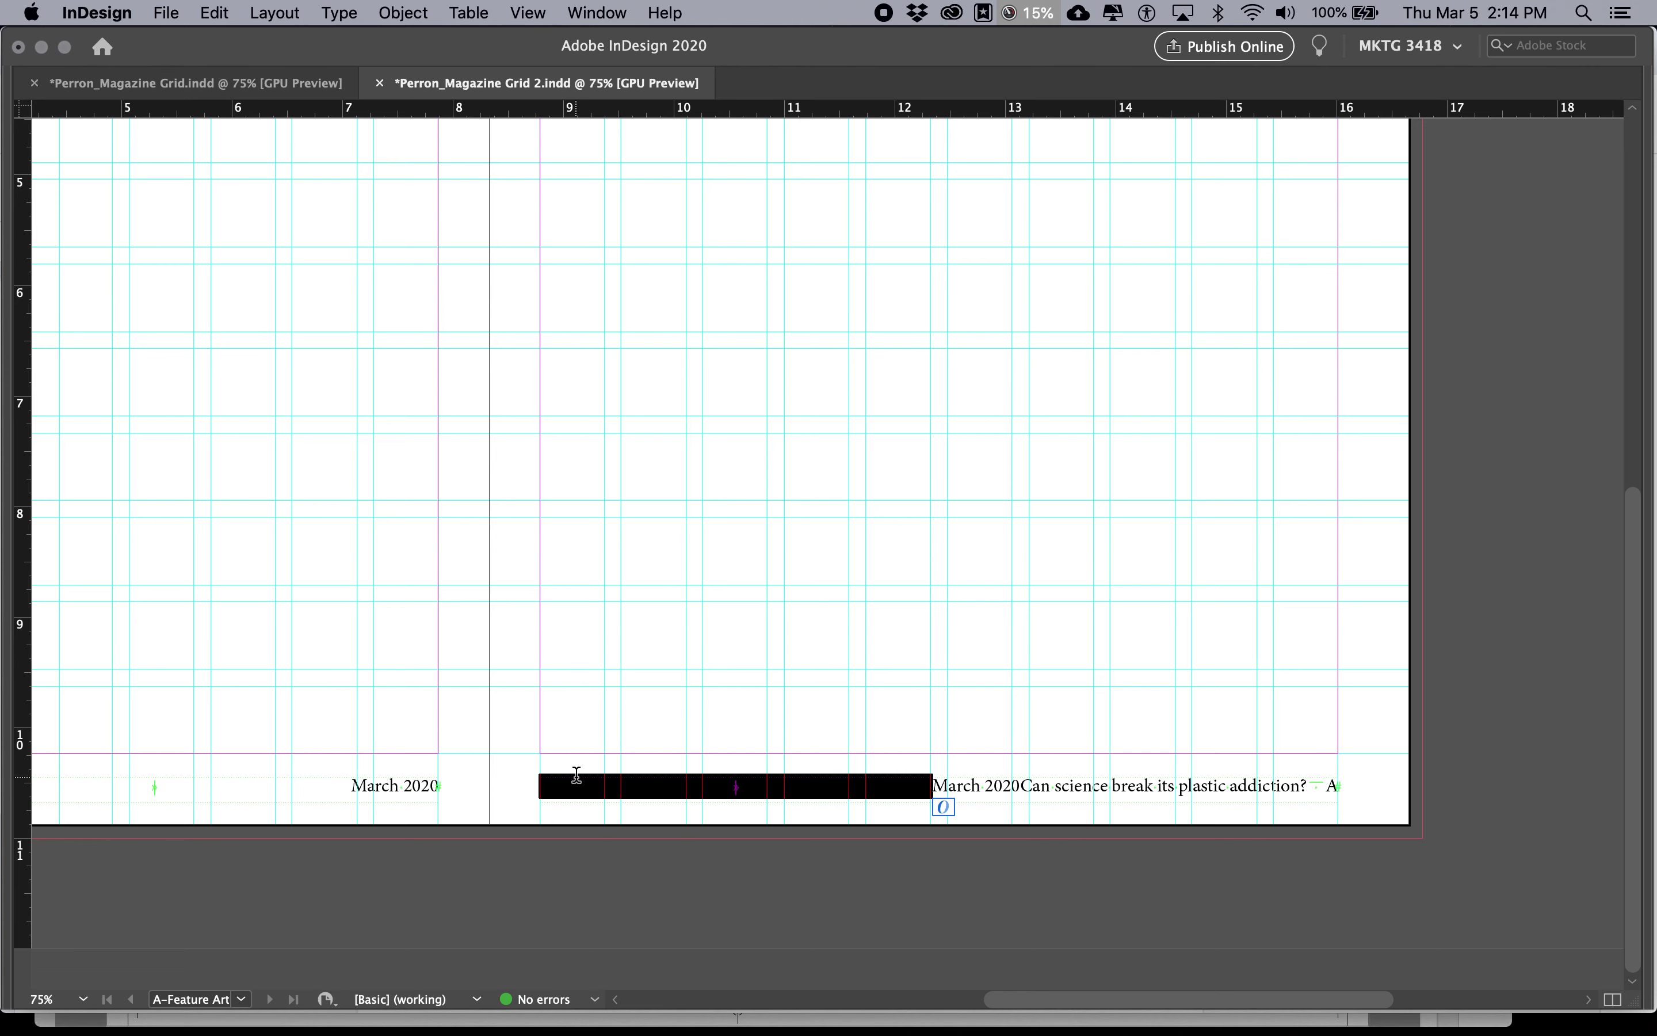
key(BackSpace)
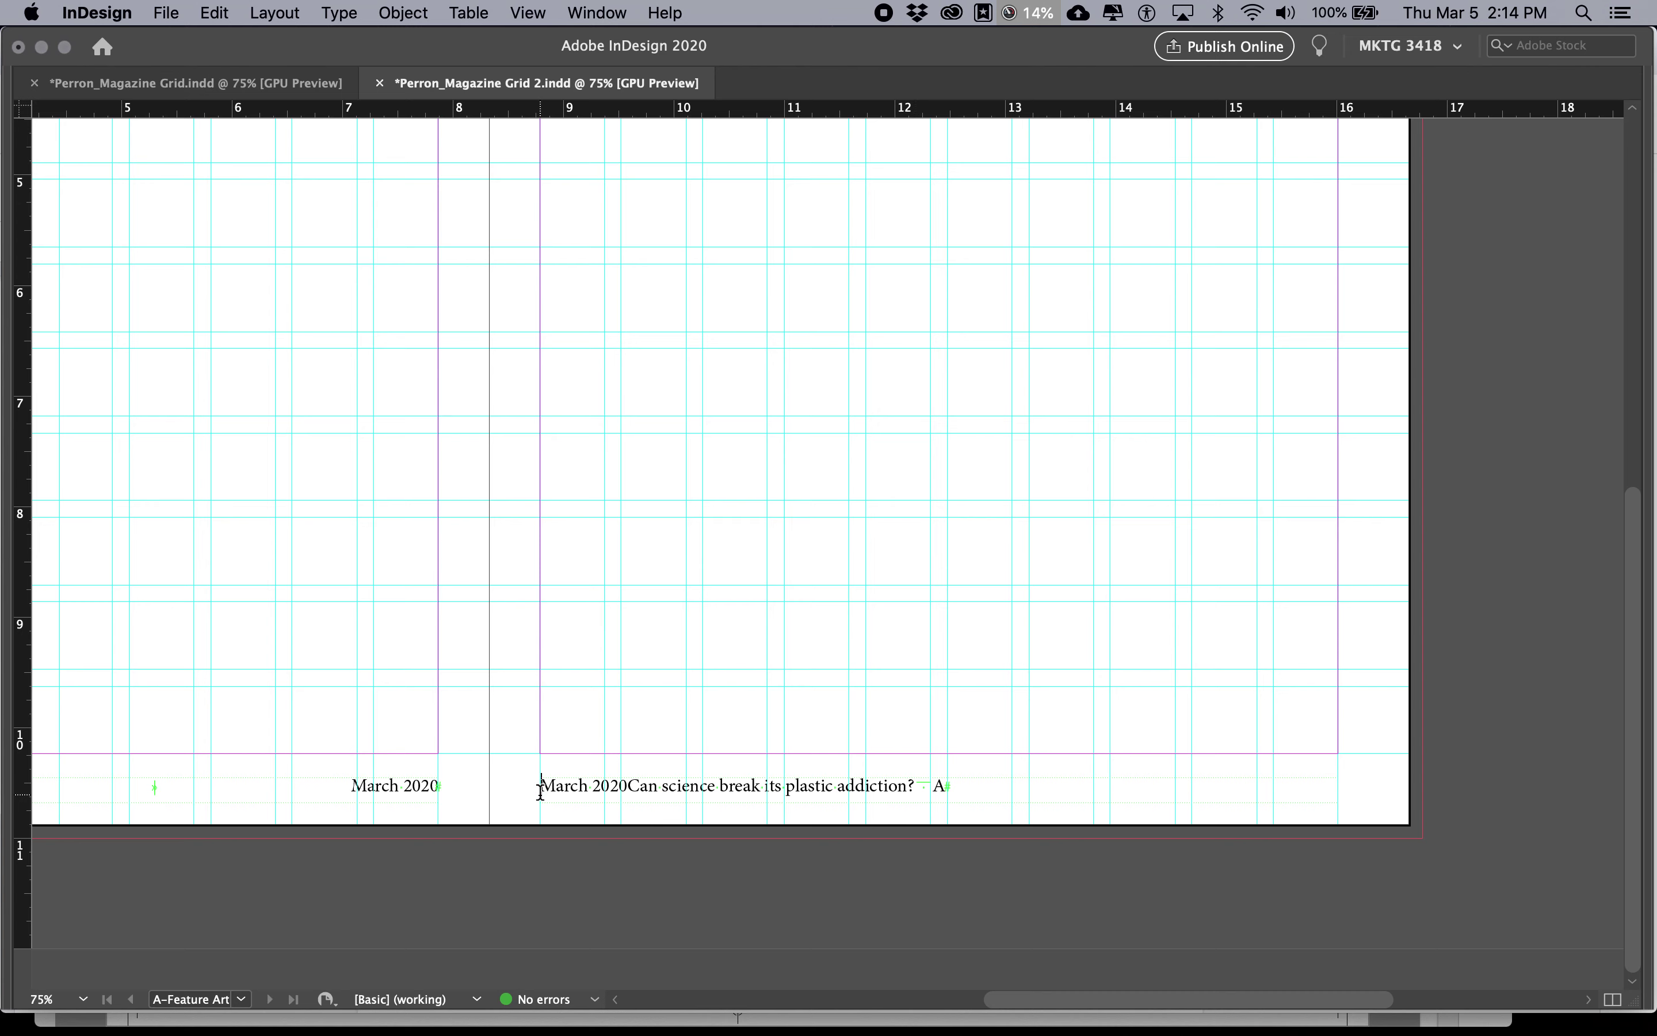
key(Tab)
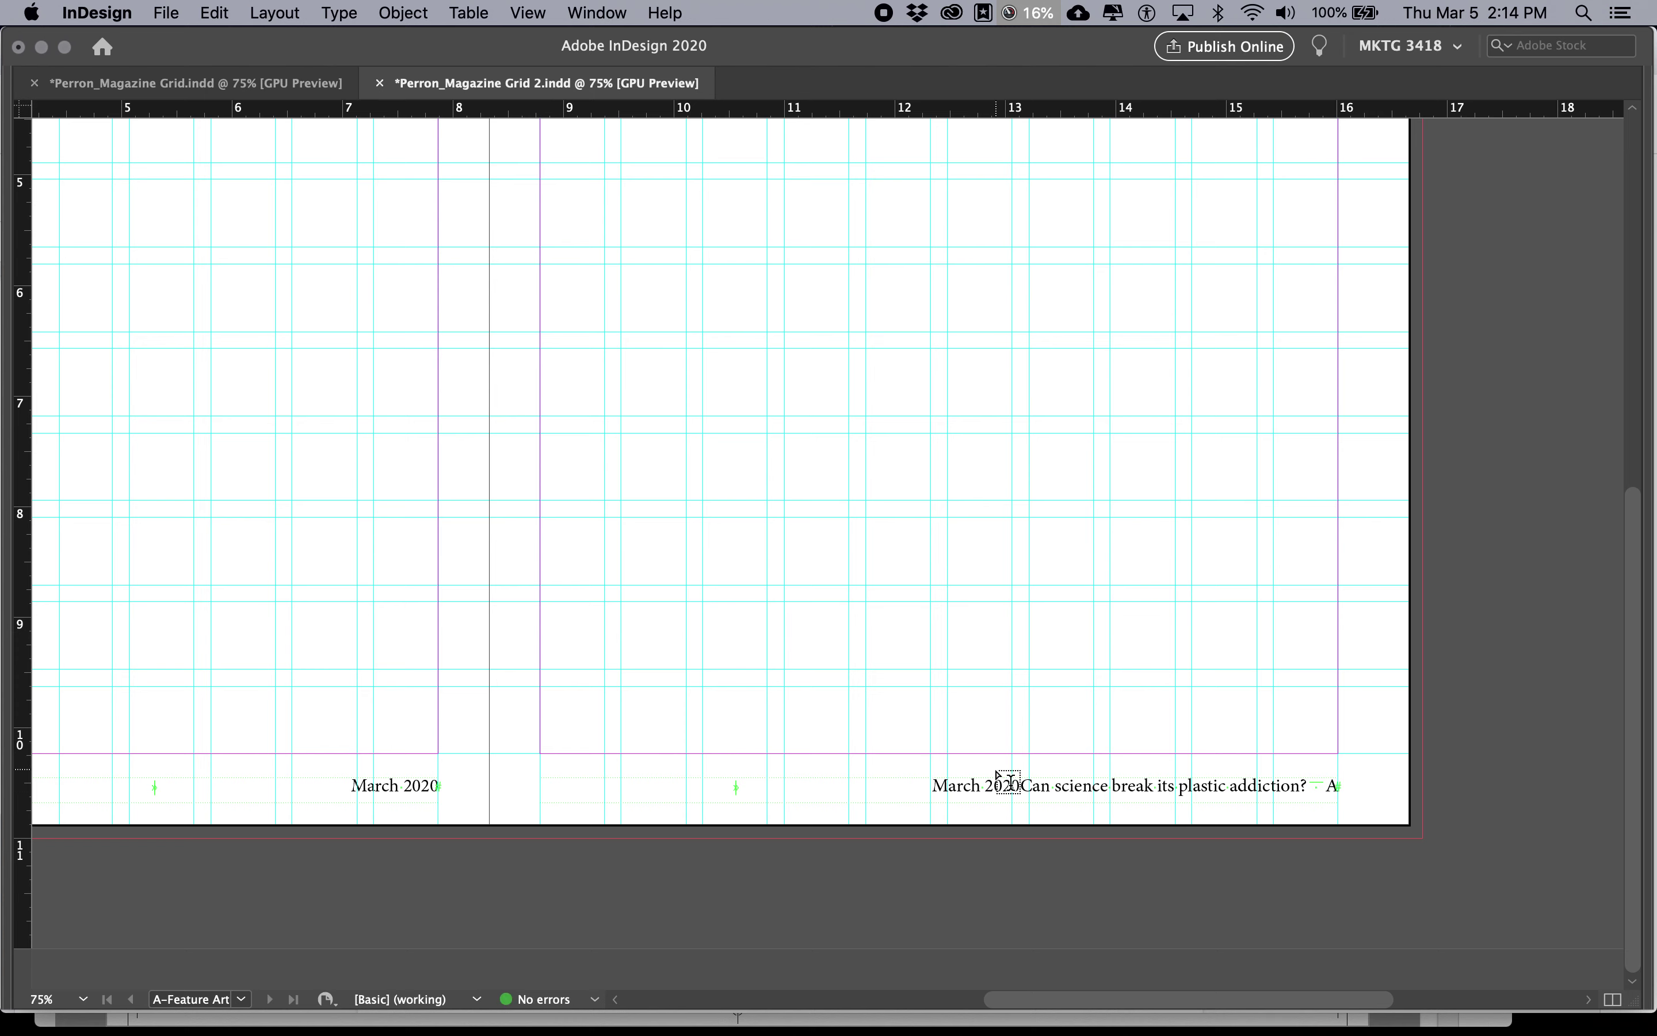
key(BackSpace)
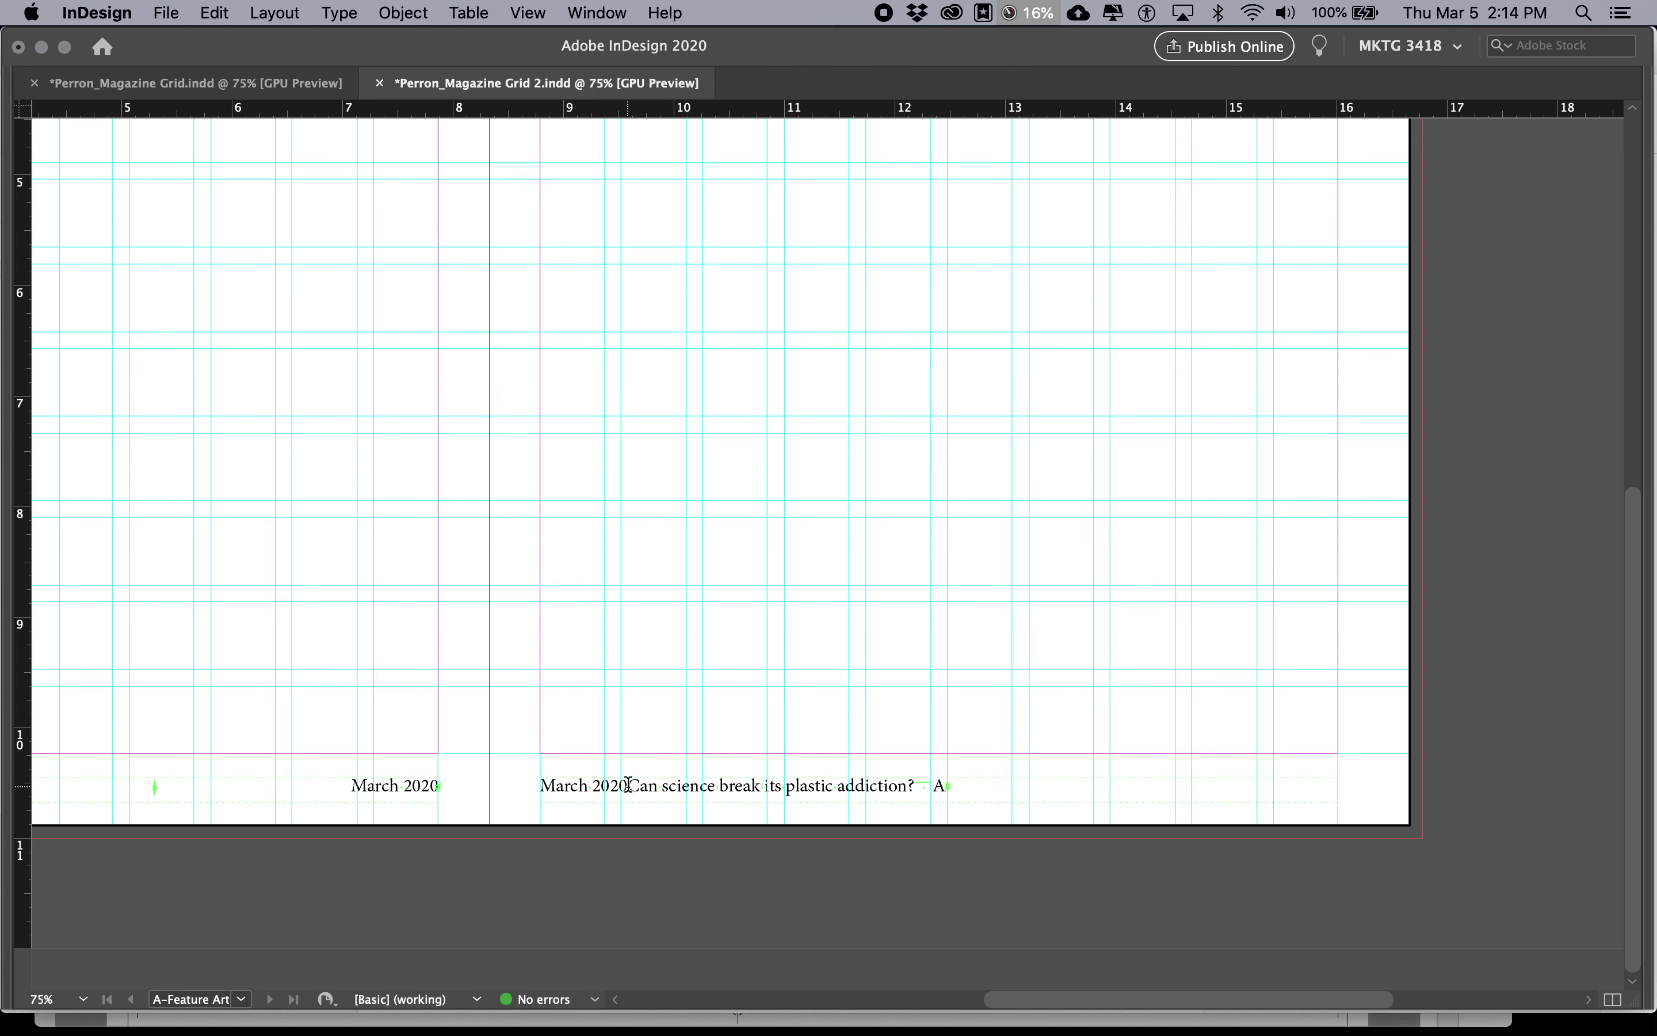
click(628, 783)
key(Tab)
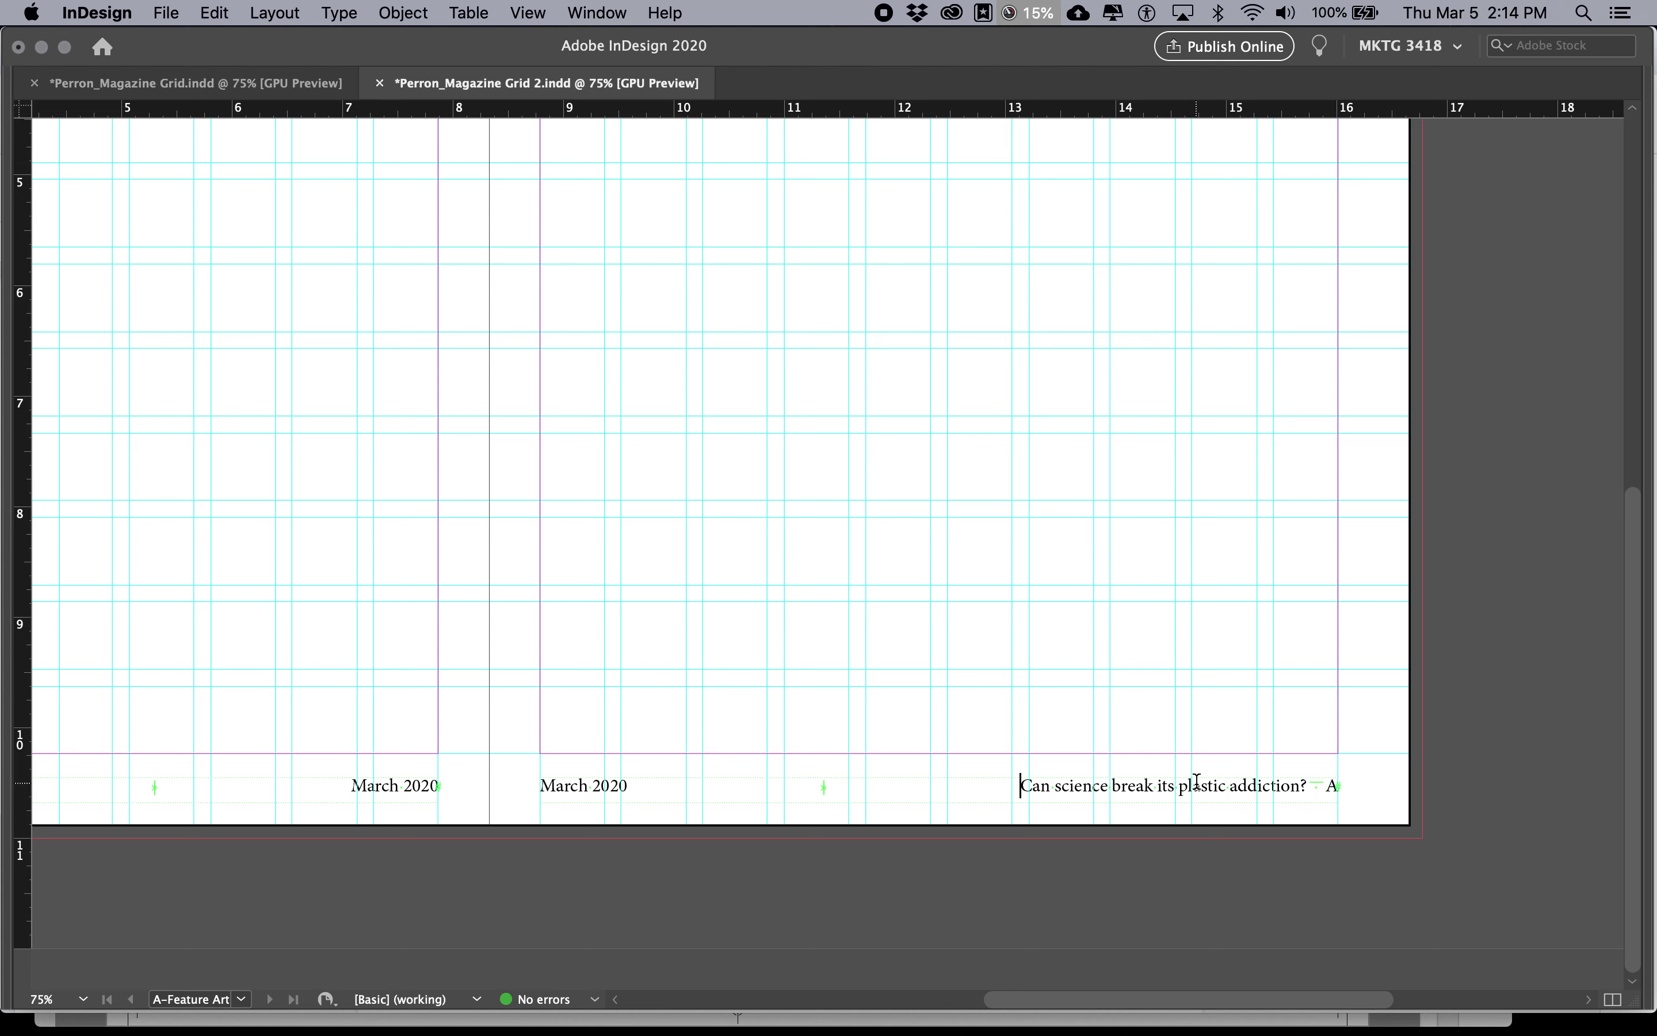
key(BackSpace)
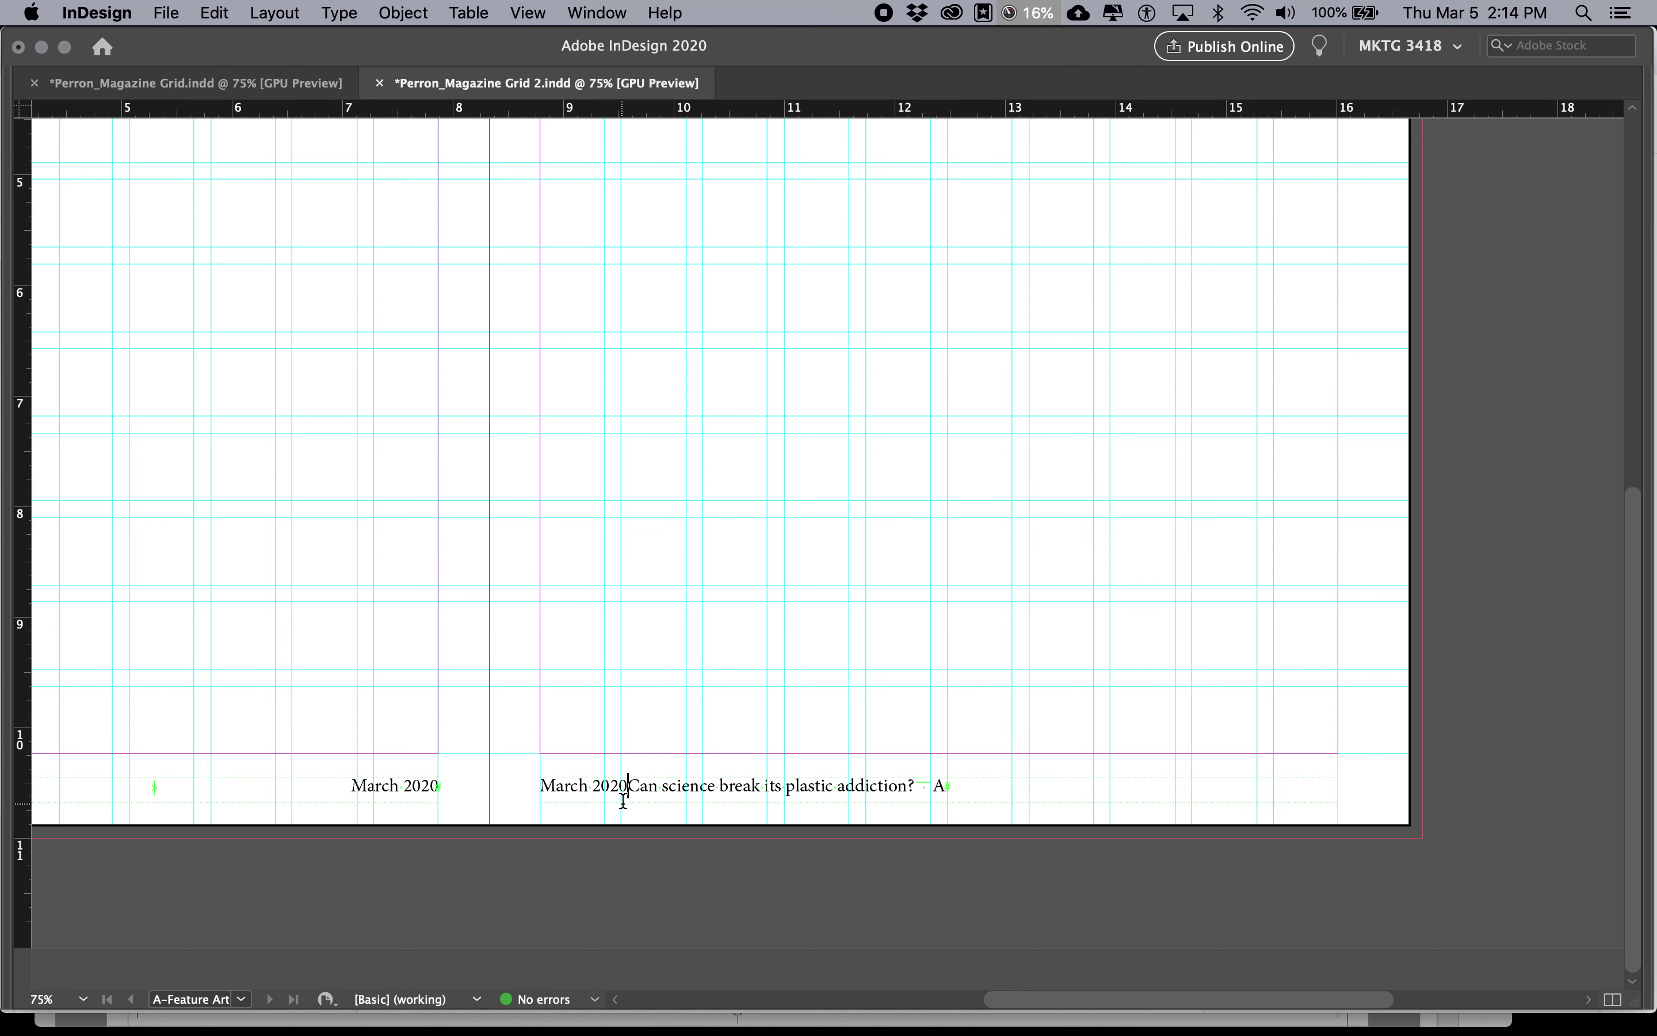
Undo all the text edits made in the right-hand folio, back to the plain copy of the left-hand one.
key(super+z)
key(super+z)
key(super+z)
key(super+z)
key(super+z)
key(super+z)
key(super+z)
key(super+z)
key(super+z)
key(super+z)
key(super+z)
key(super+shift+z)
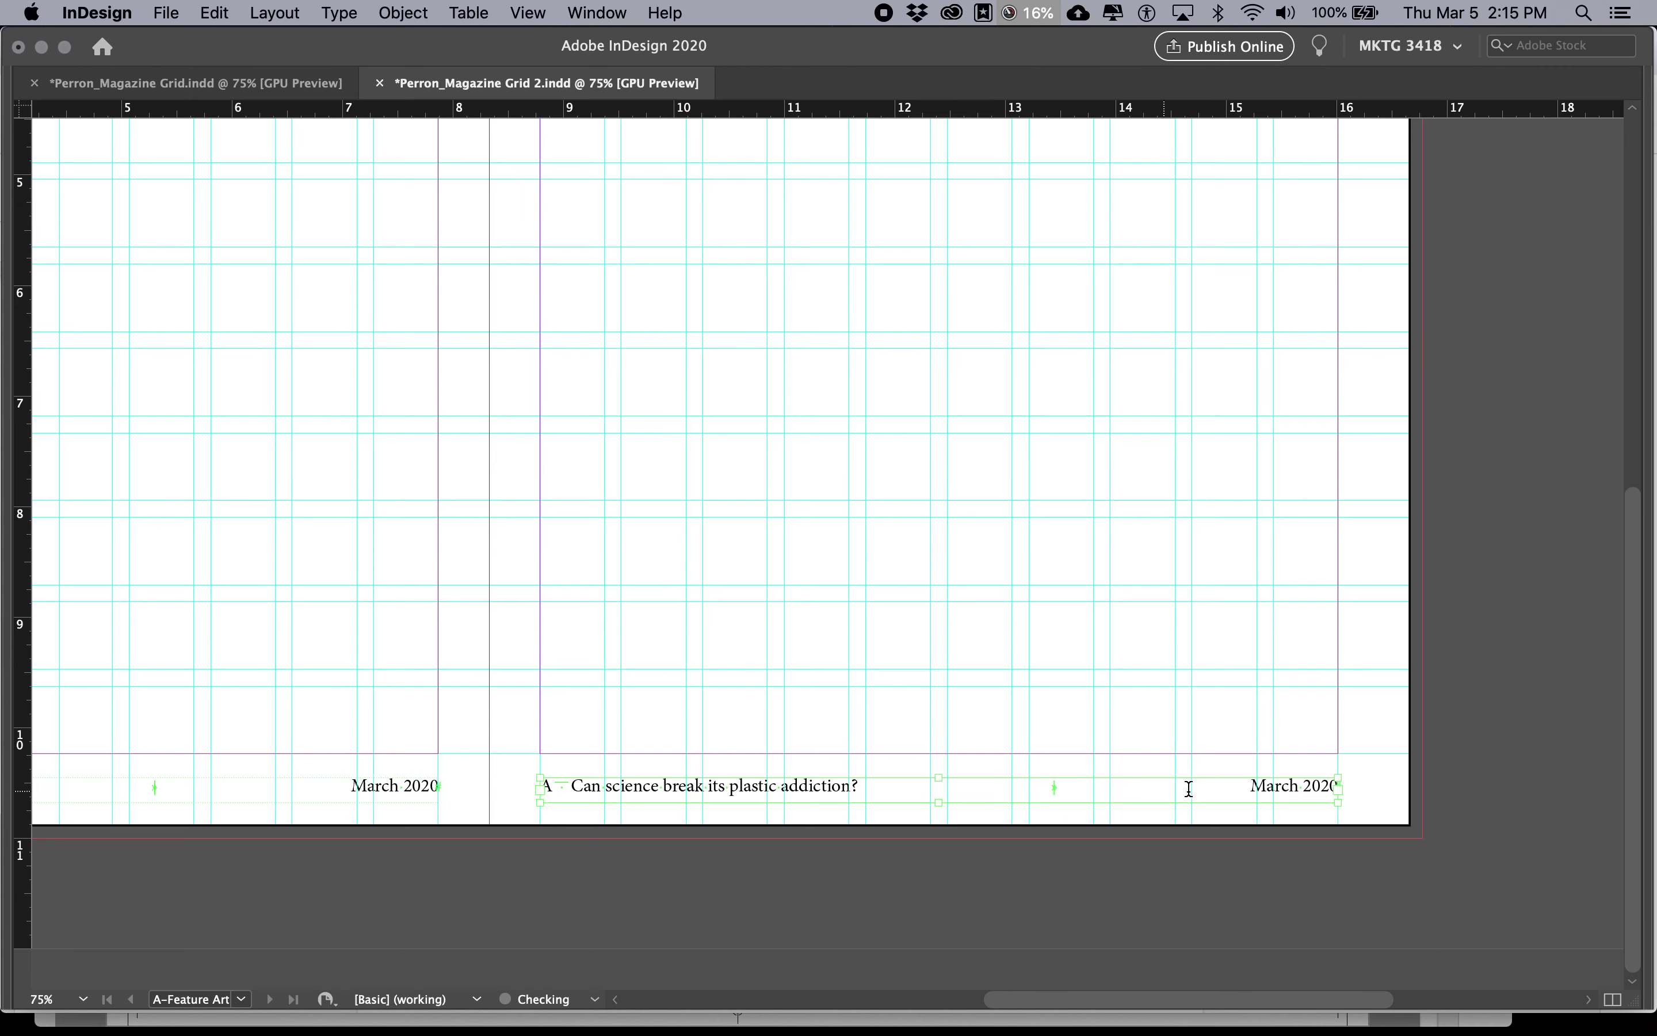
Move the current page number marker from the start of the right-hand folio to the end, after March 2020.
scroll(654, 907, left, 3)
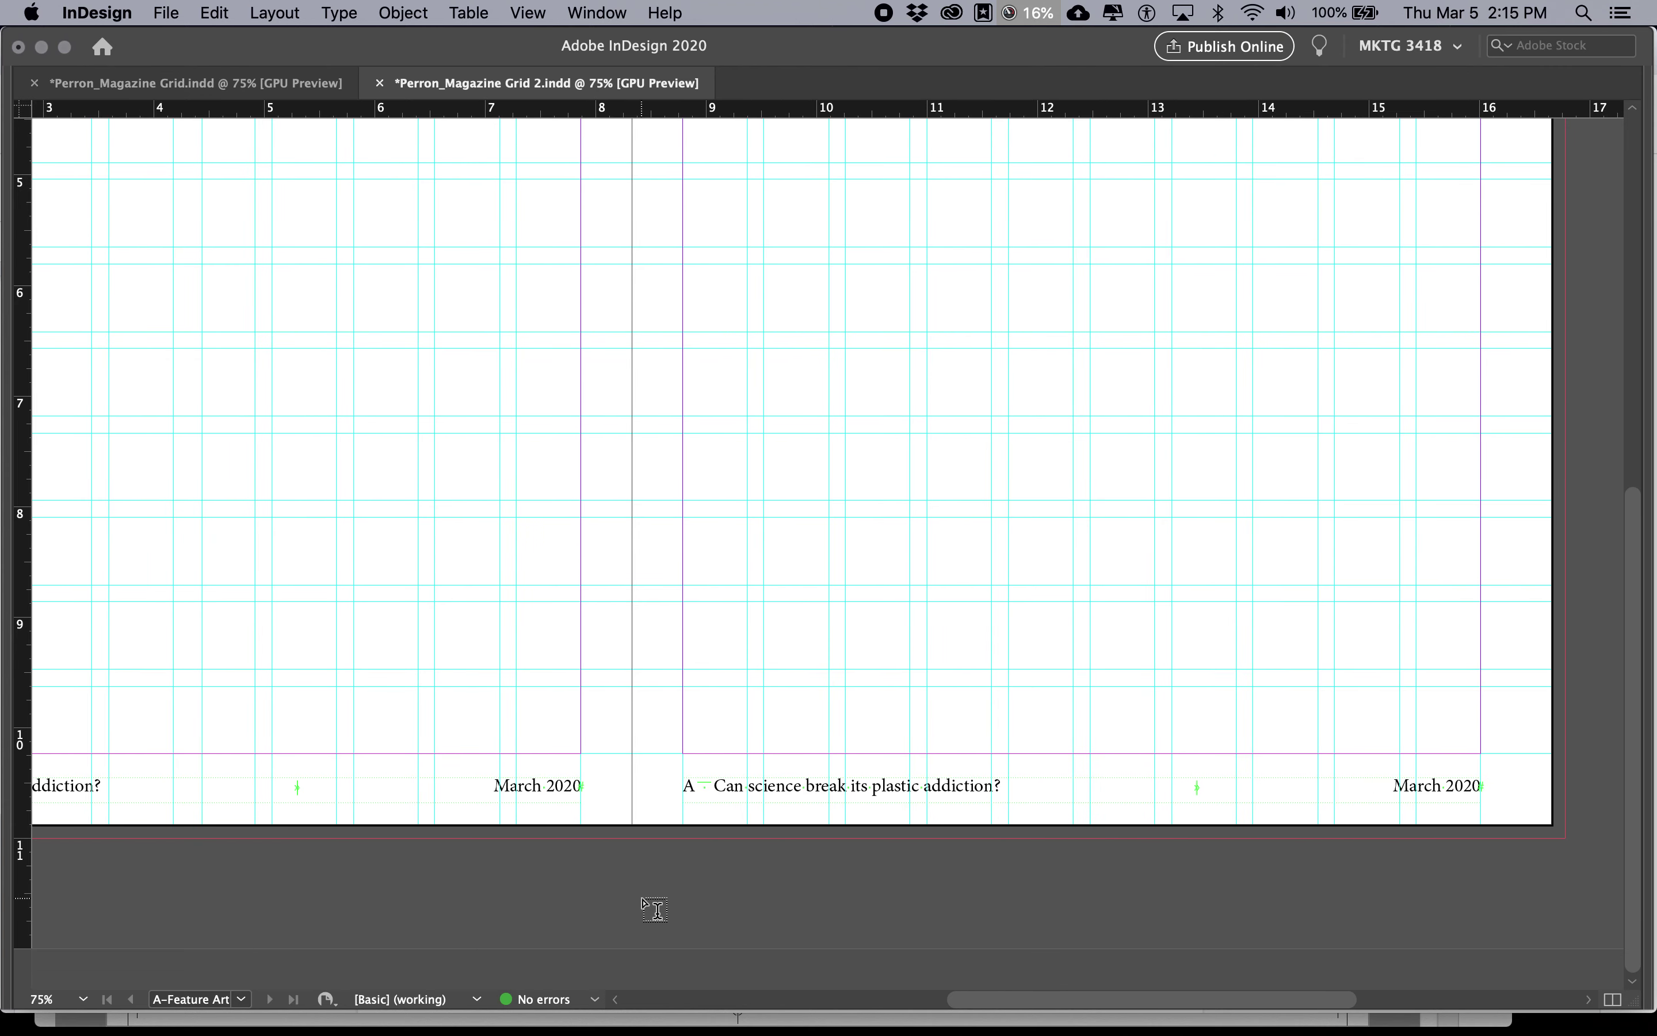
scroll(713, 873, left, 5)
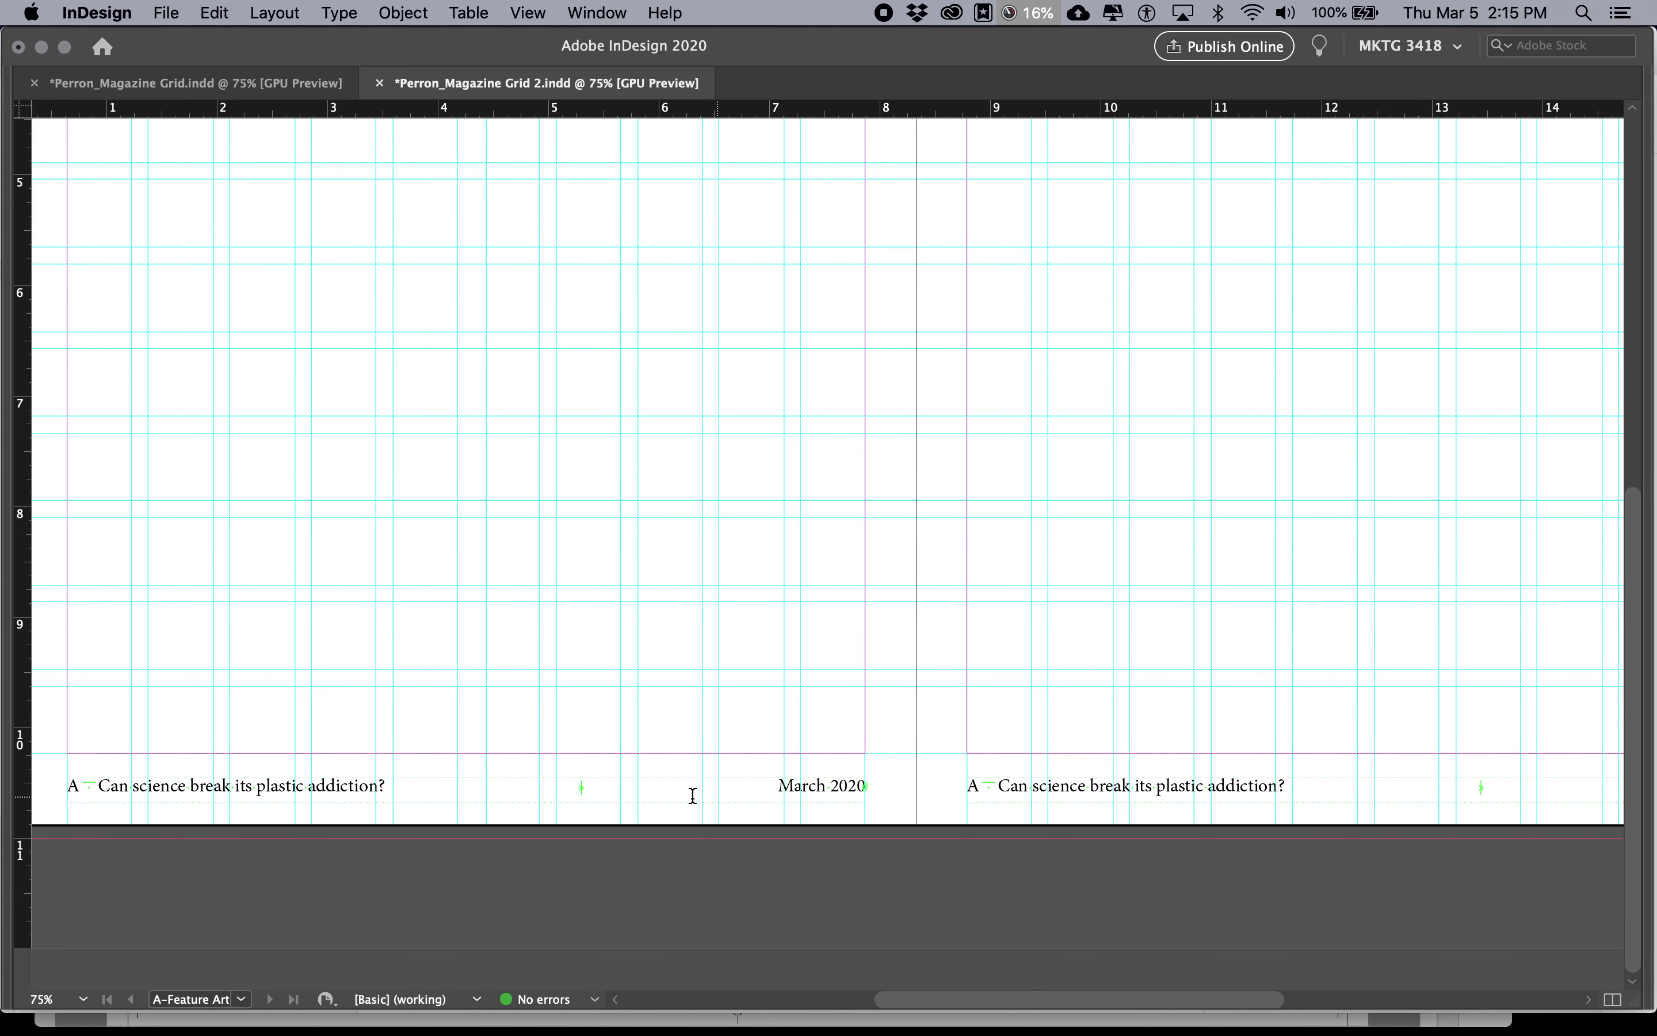
scroll(702, 806, right, 6)
scroll(737, 810, right, 2)
double_click(543, 802)
key(BackSpace)
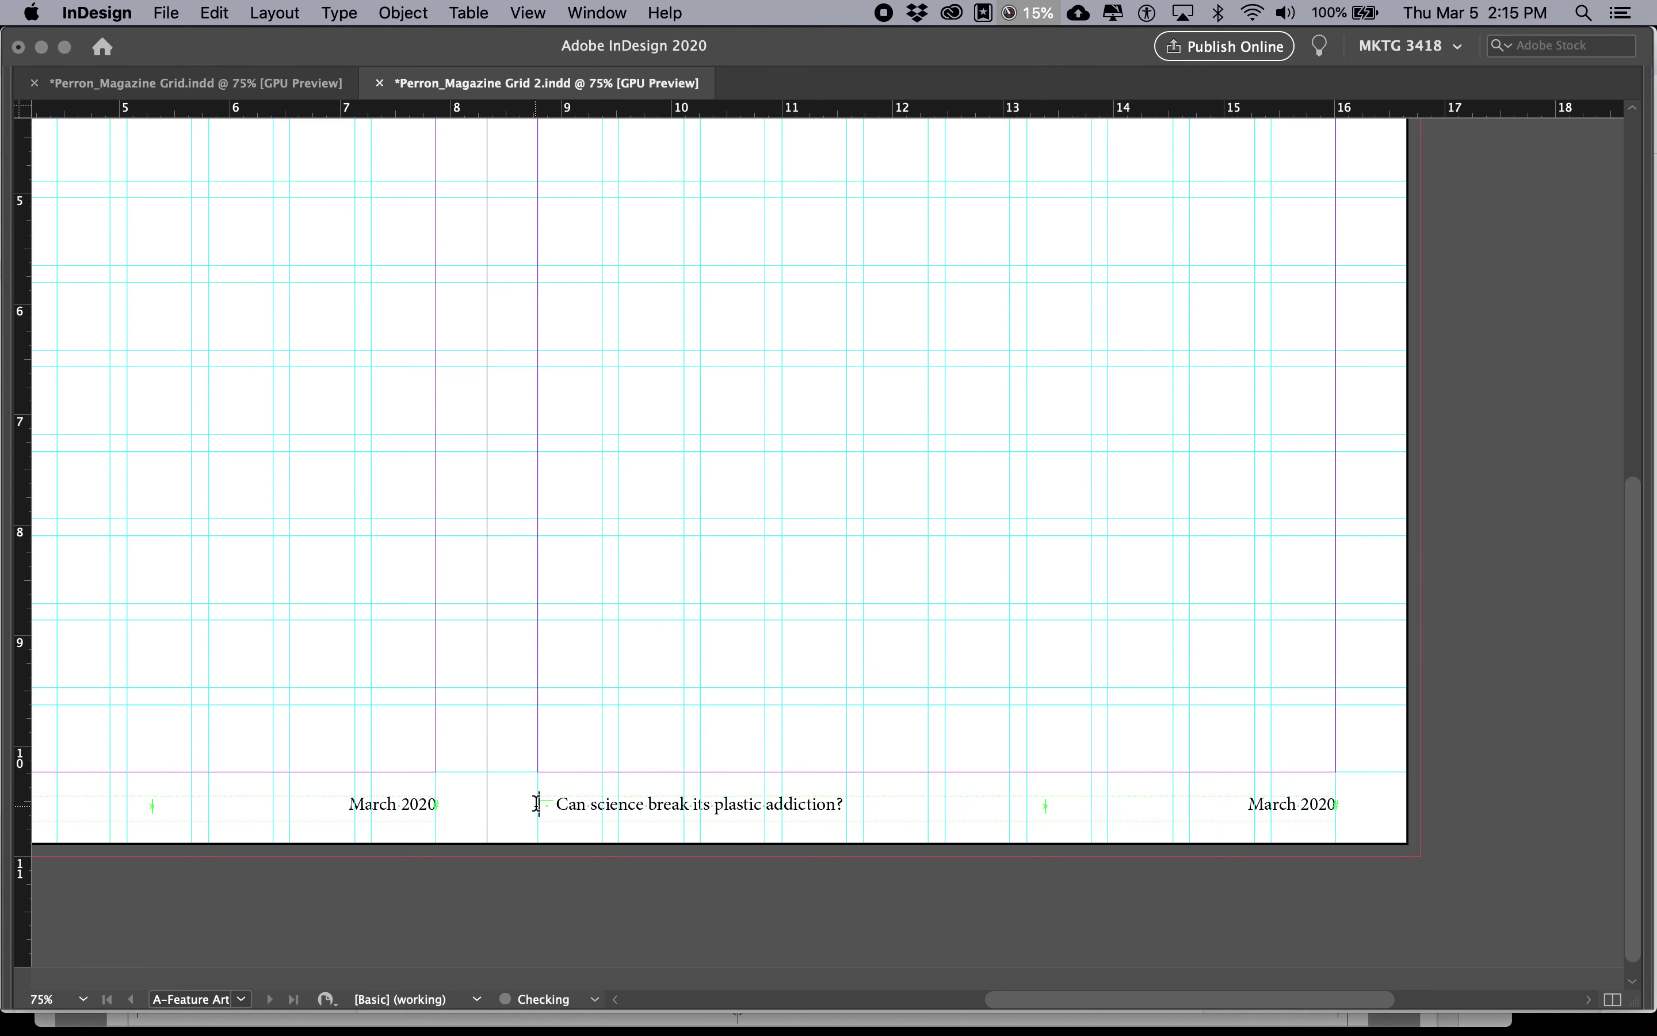
click(1334, 802)
key(super+alt+shift+n)
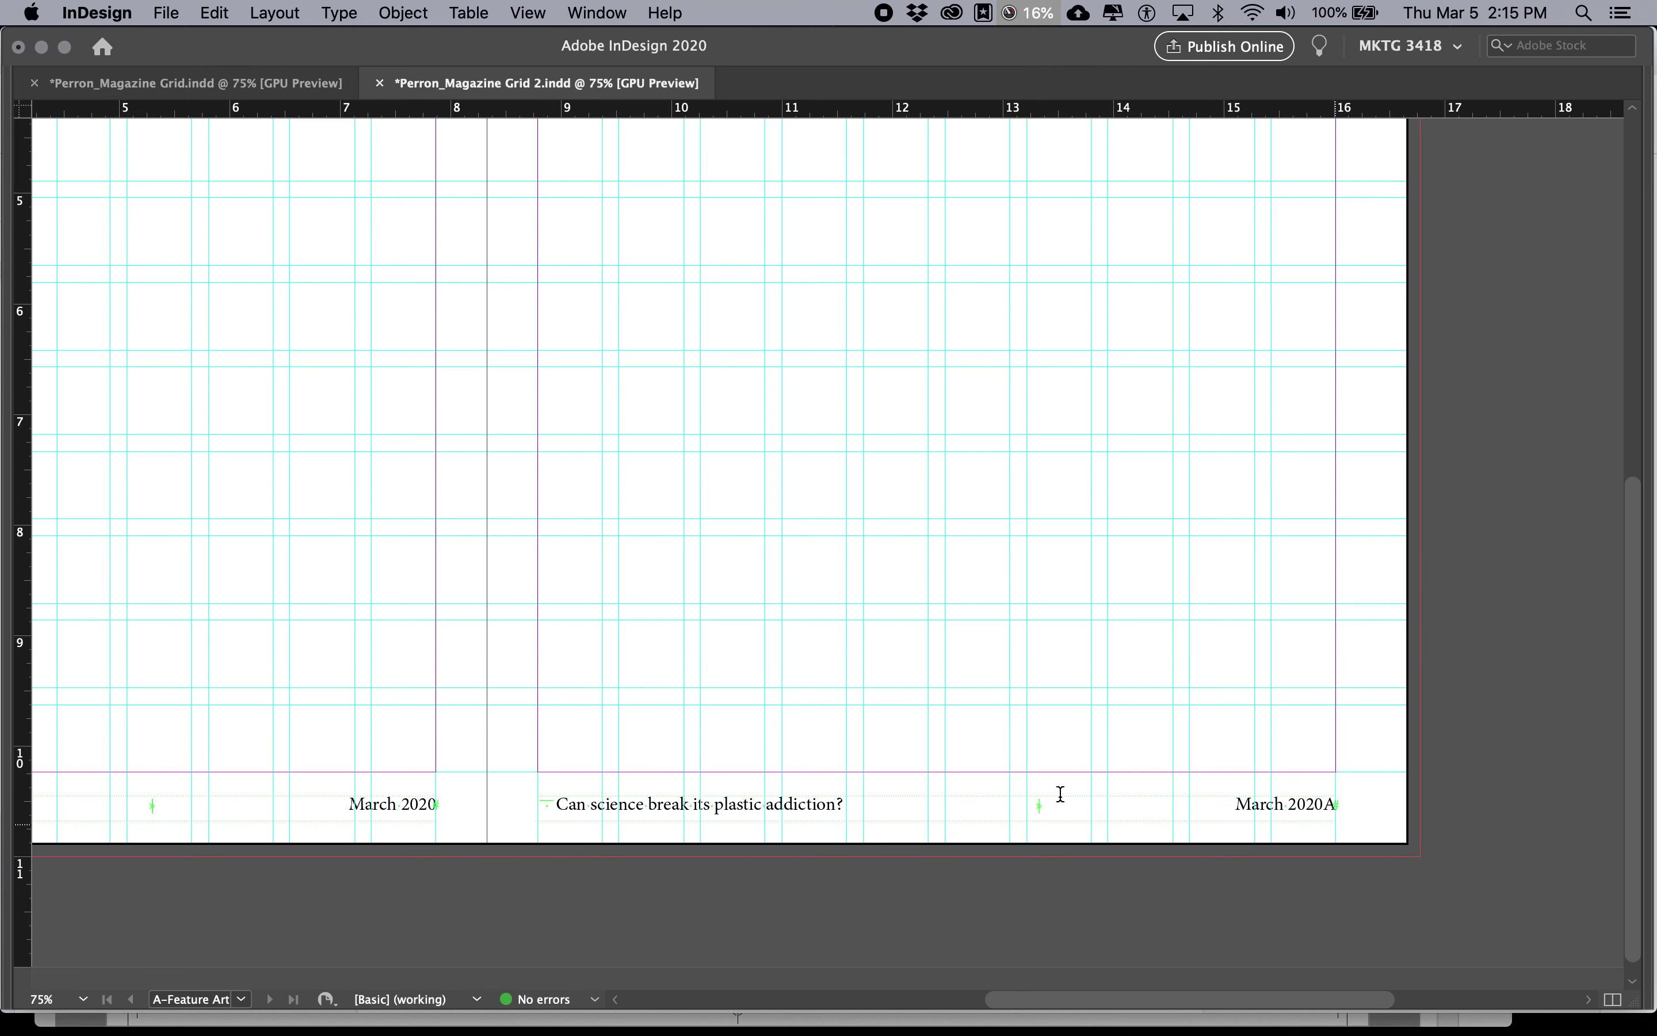
Cut "Can science break its plastic addiction?" and paste it between March 2020 and the page number in the right-hand folio.
drag(846, 802, 555, 795)
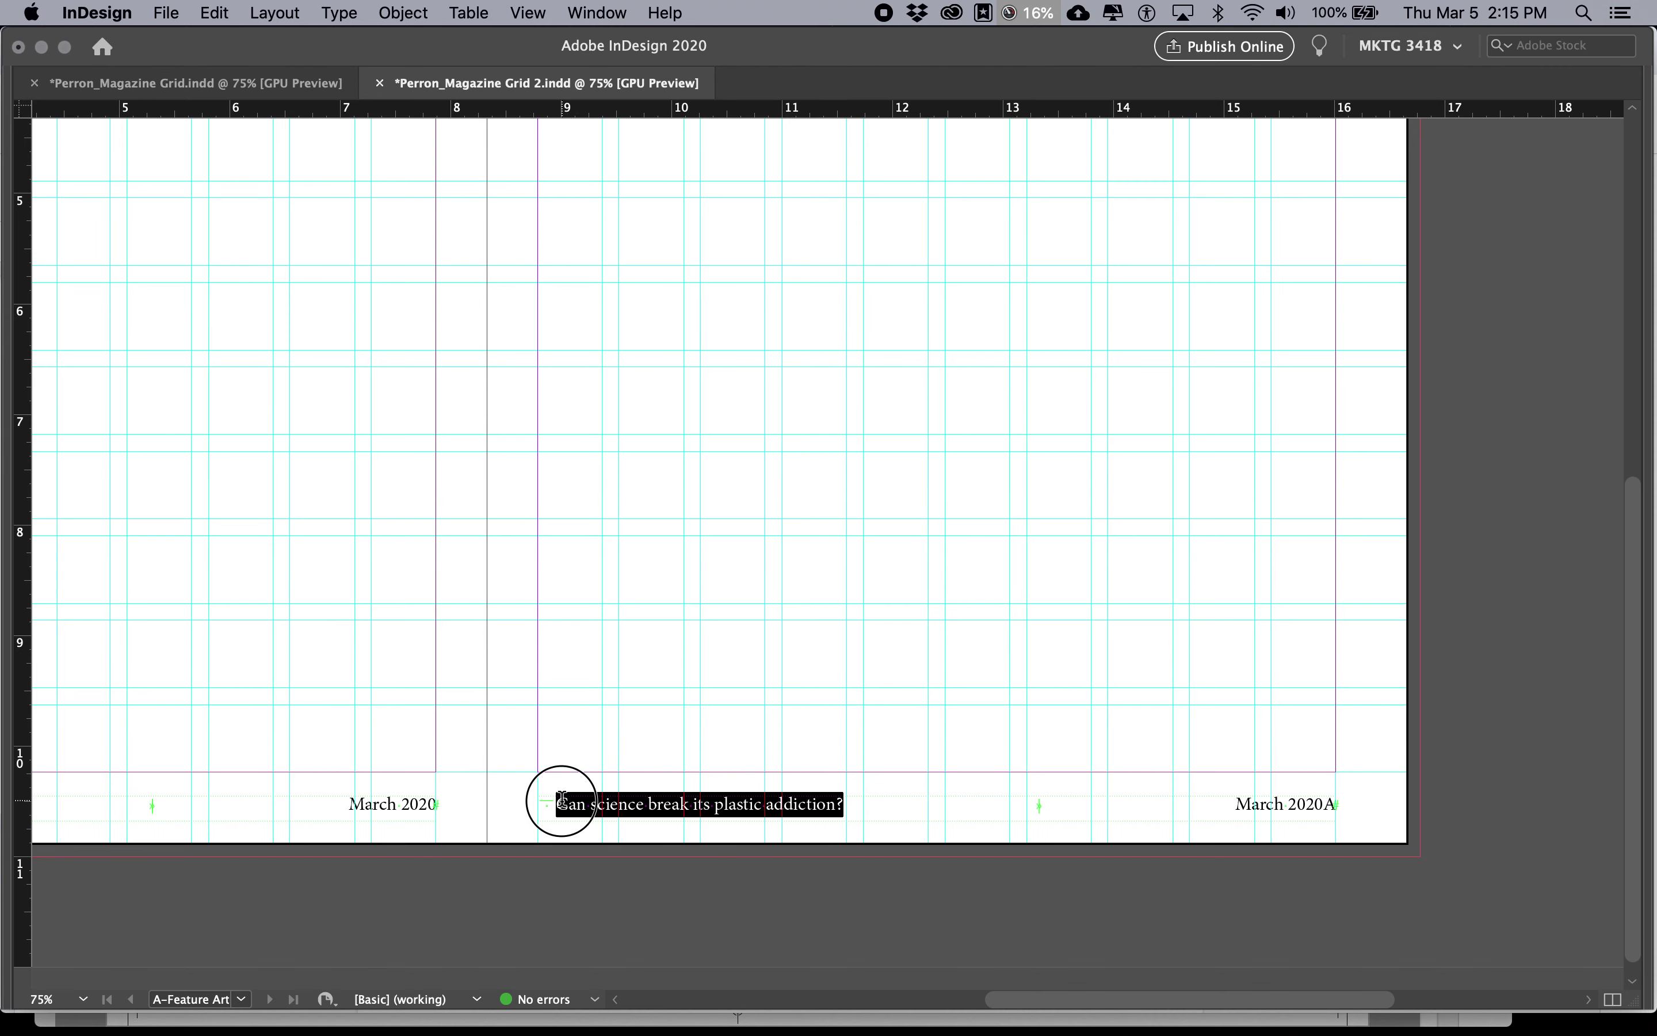
click(212, 12)
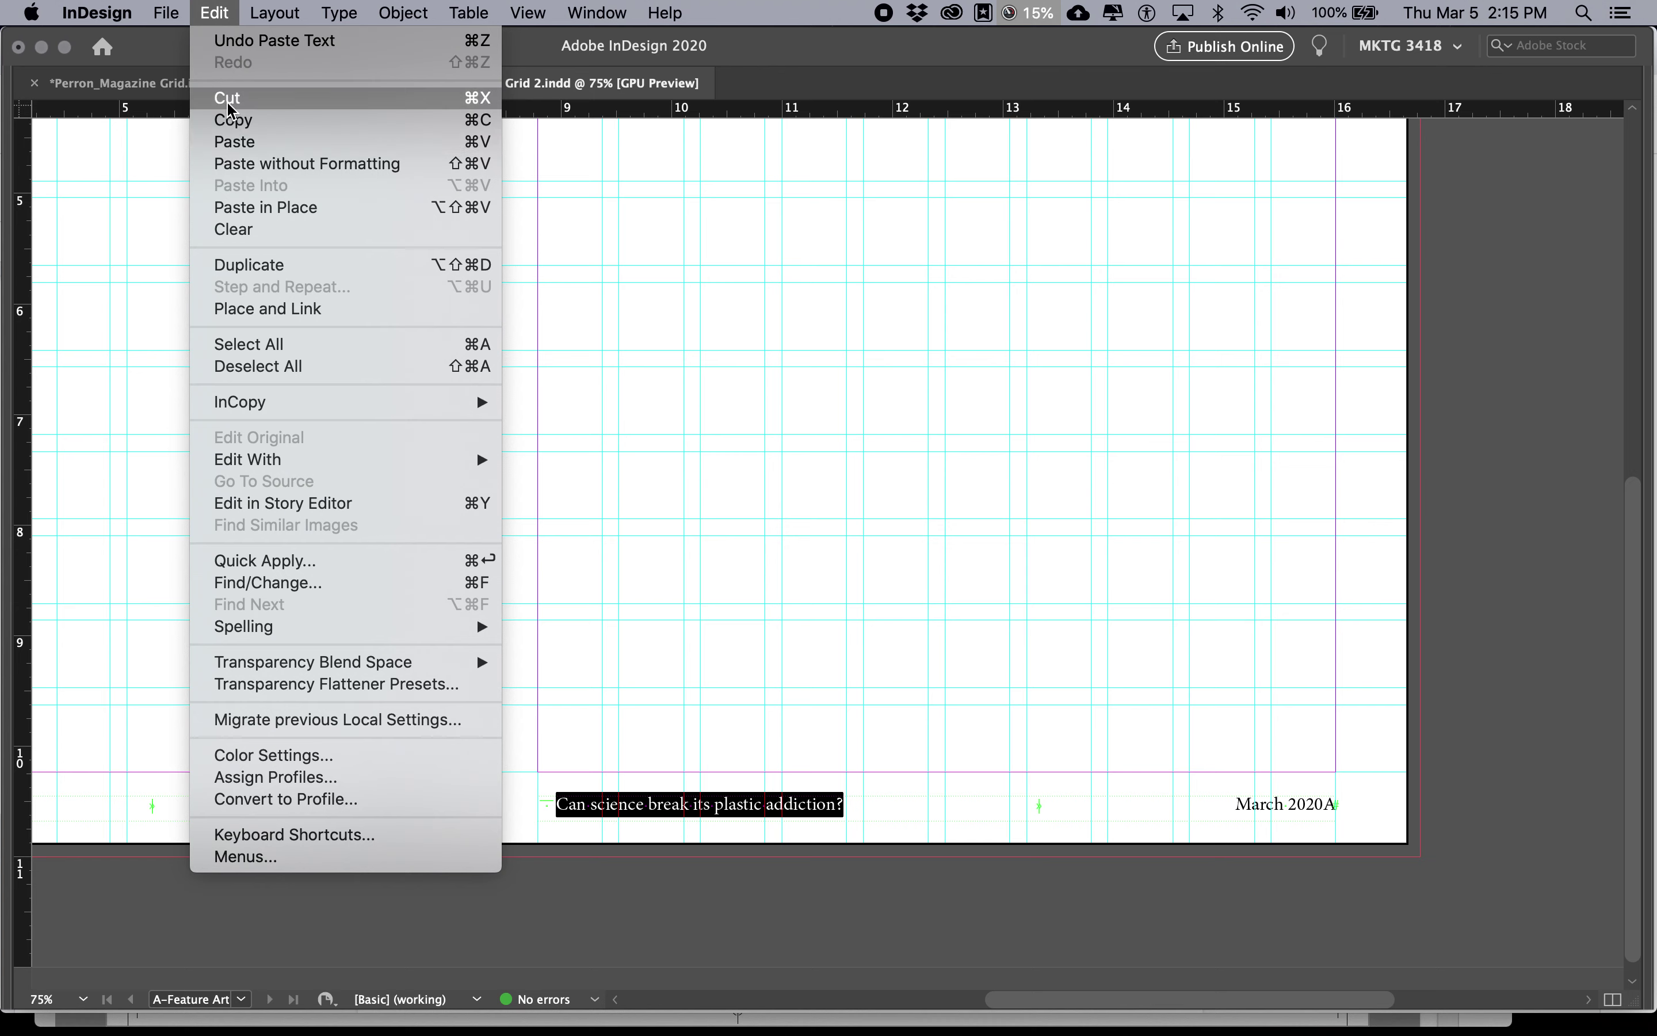
key(super+x)
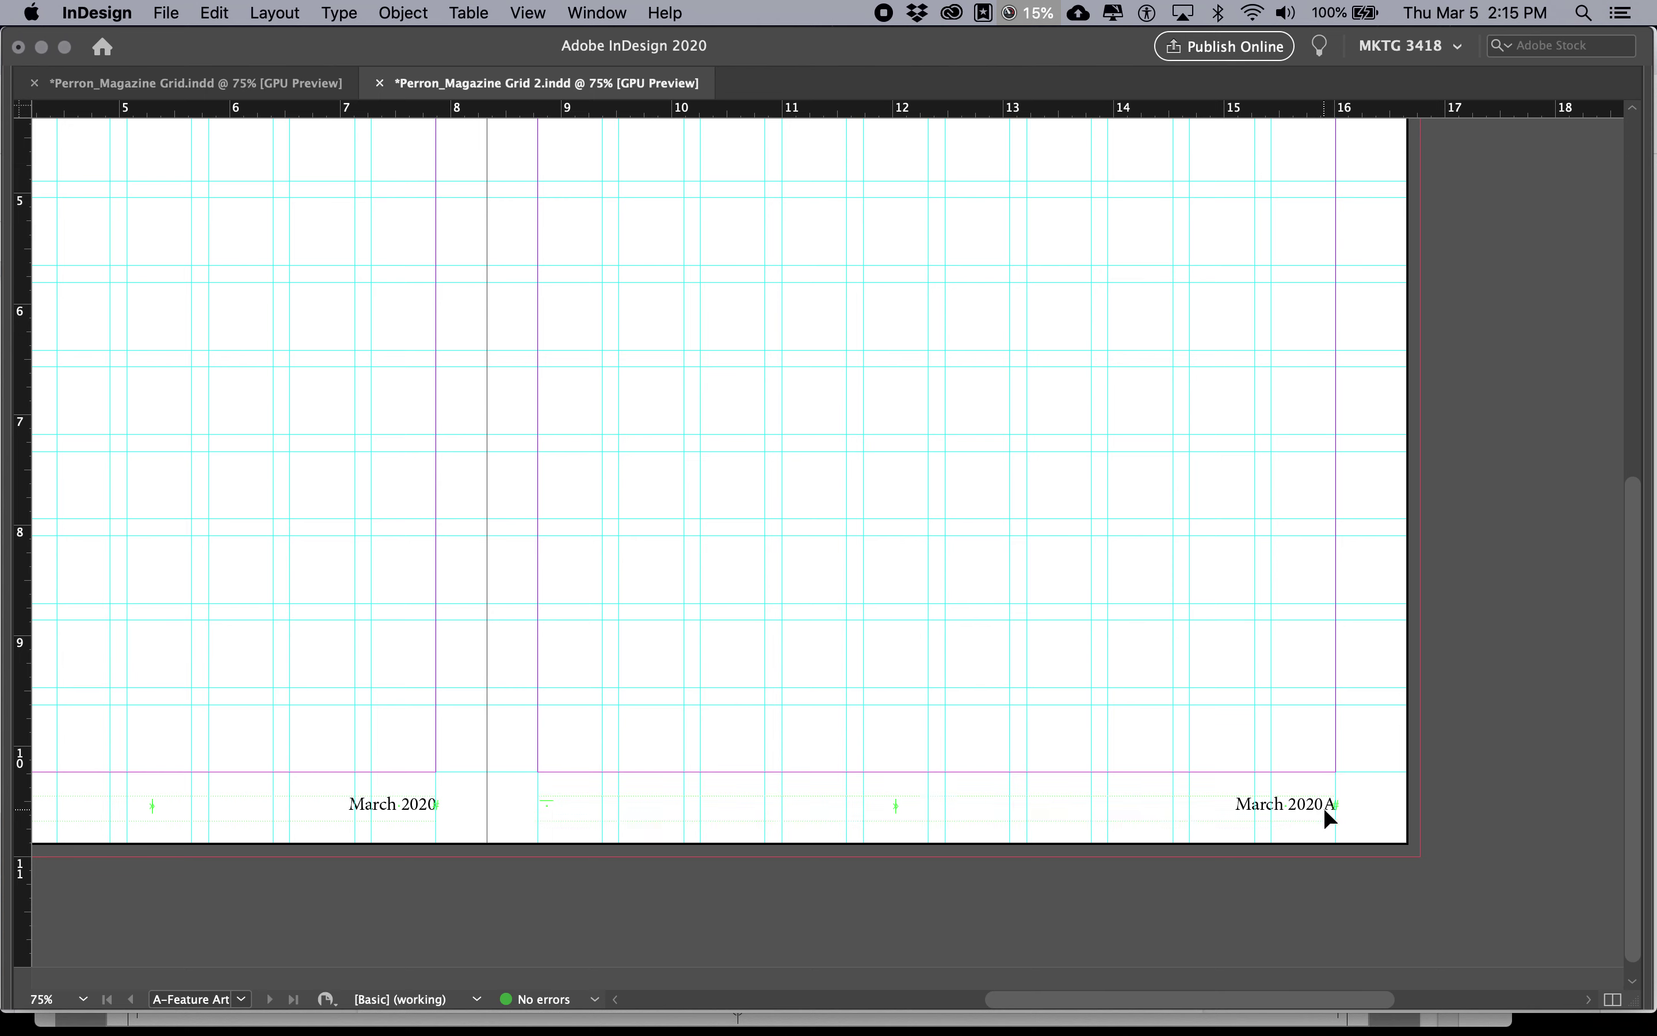
key(super+v)
key(BackSpace)
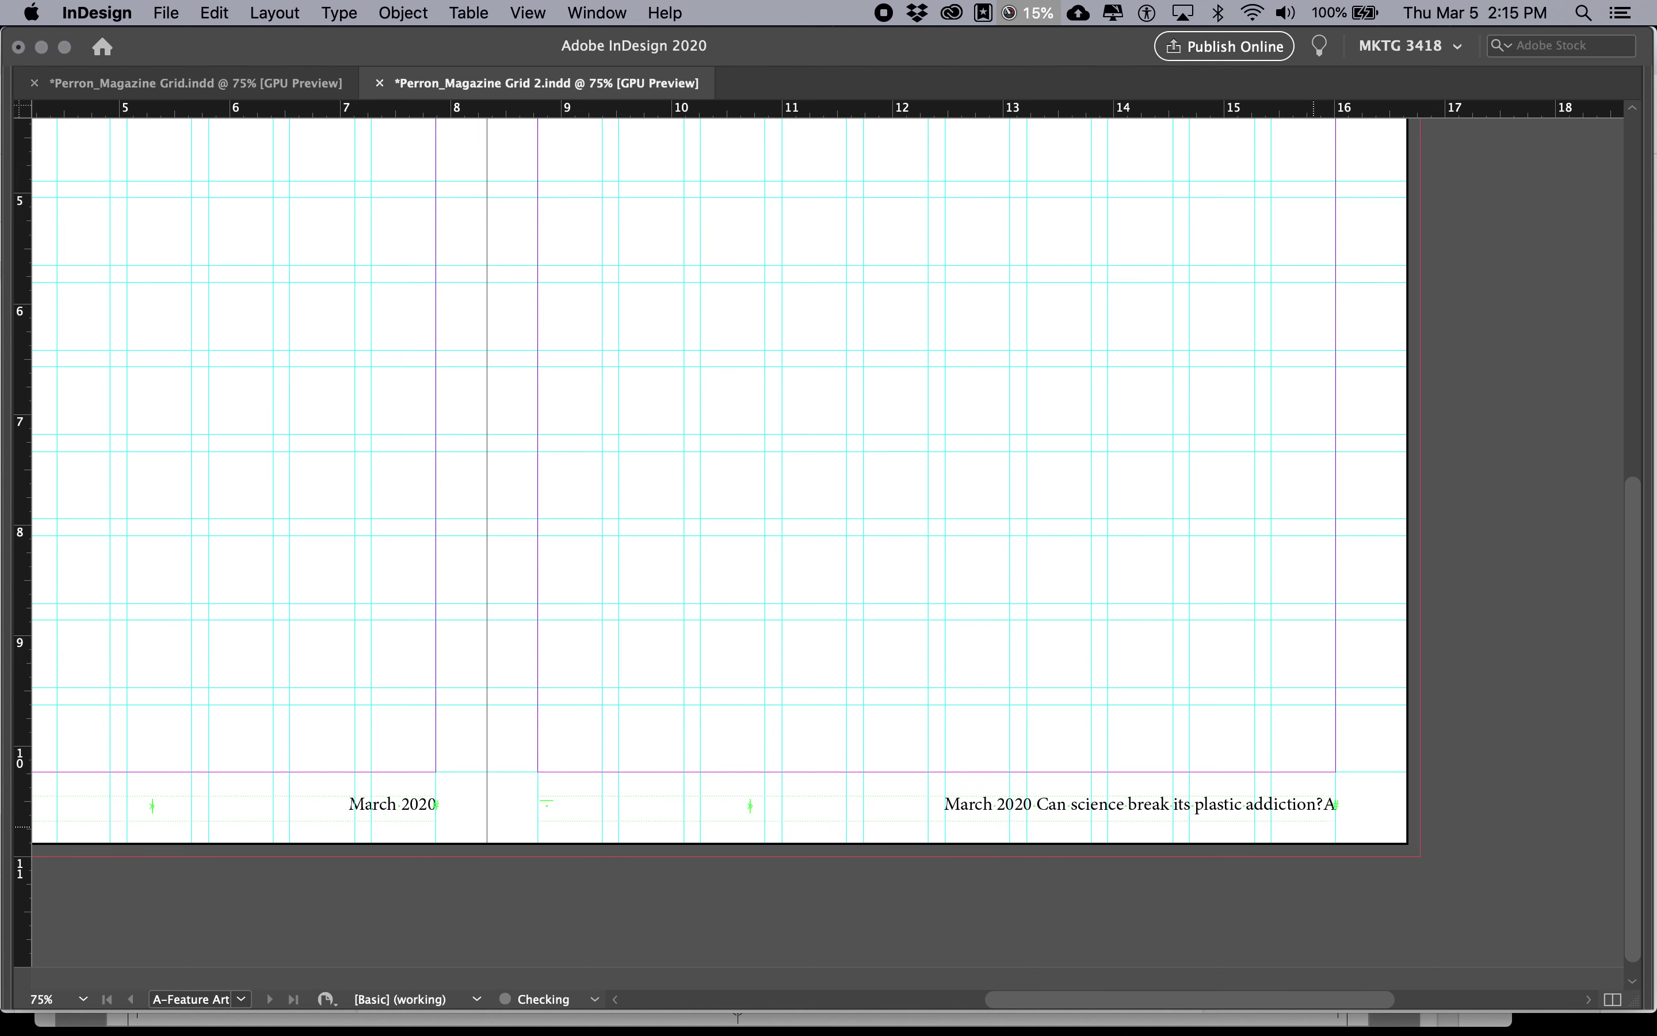
Insert an em space between the magazine name and page number, and delete the blank space ahead of March 2020.
click(552, 801)
key(super+shift+m)
drag(877, 803, 558, 794)
key(BackSpace)
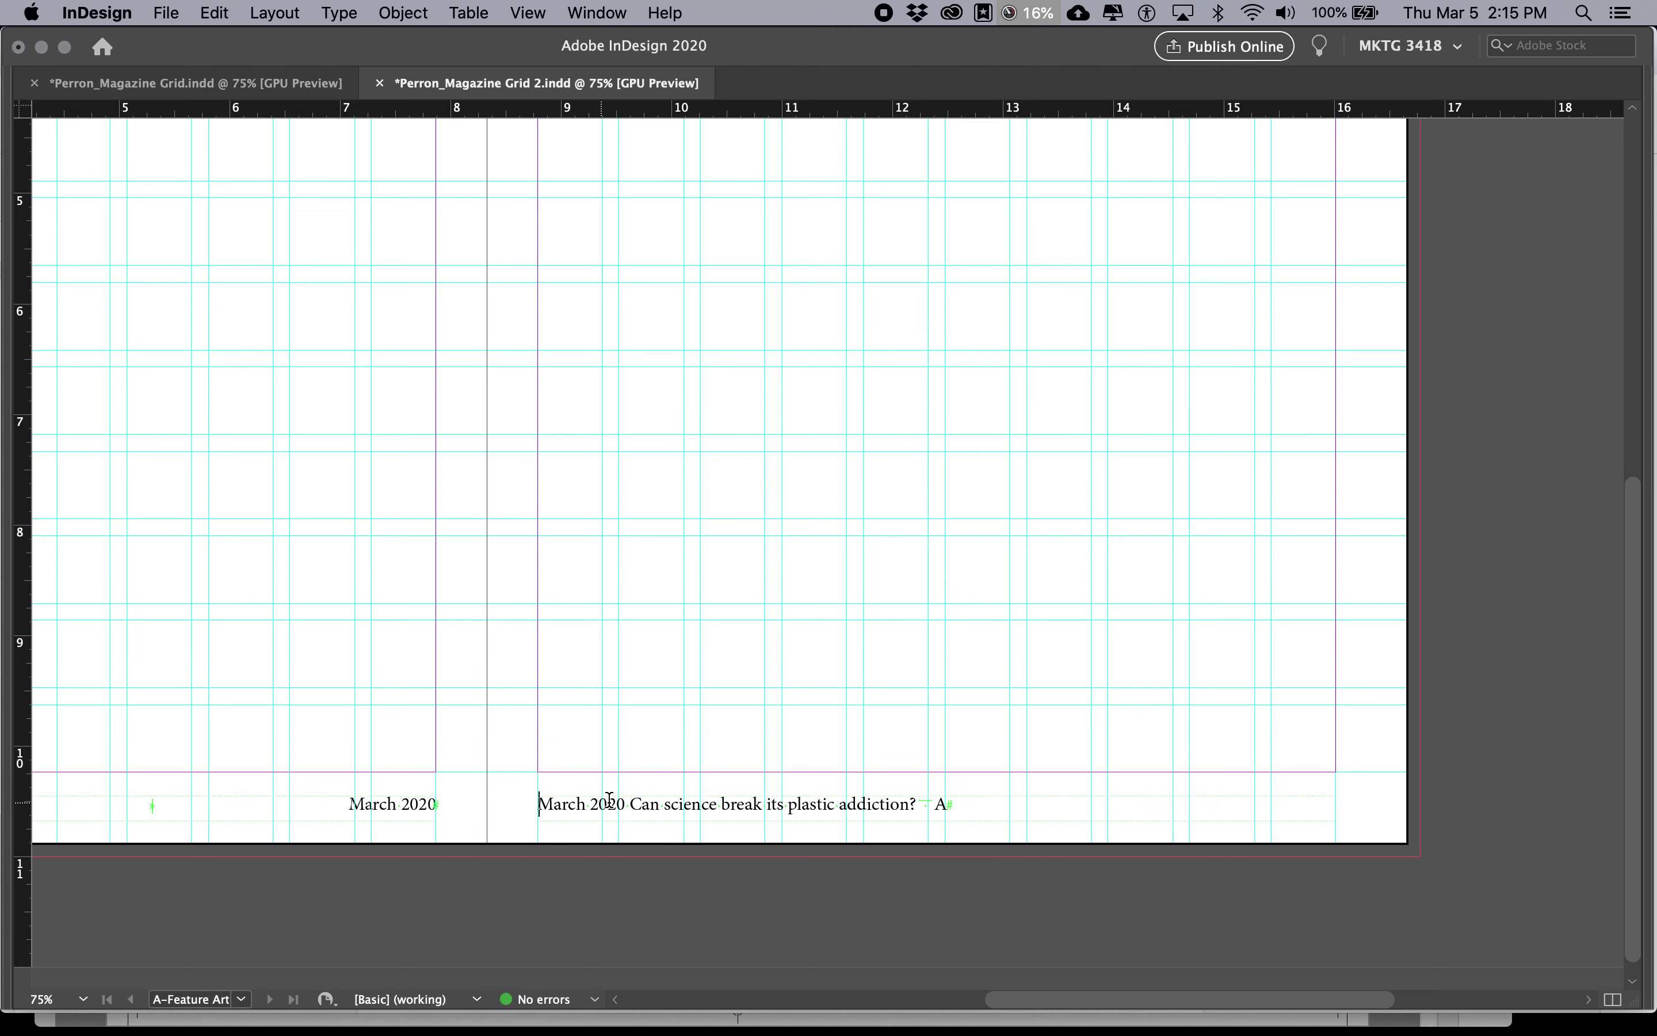
Replace the space after March 2020 with a right indent tab, aligning the magazine name and page number to the outer margin.
click(633, 805)
key(BackSpace)
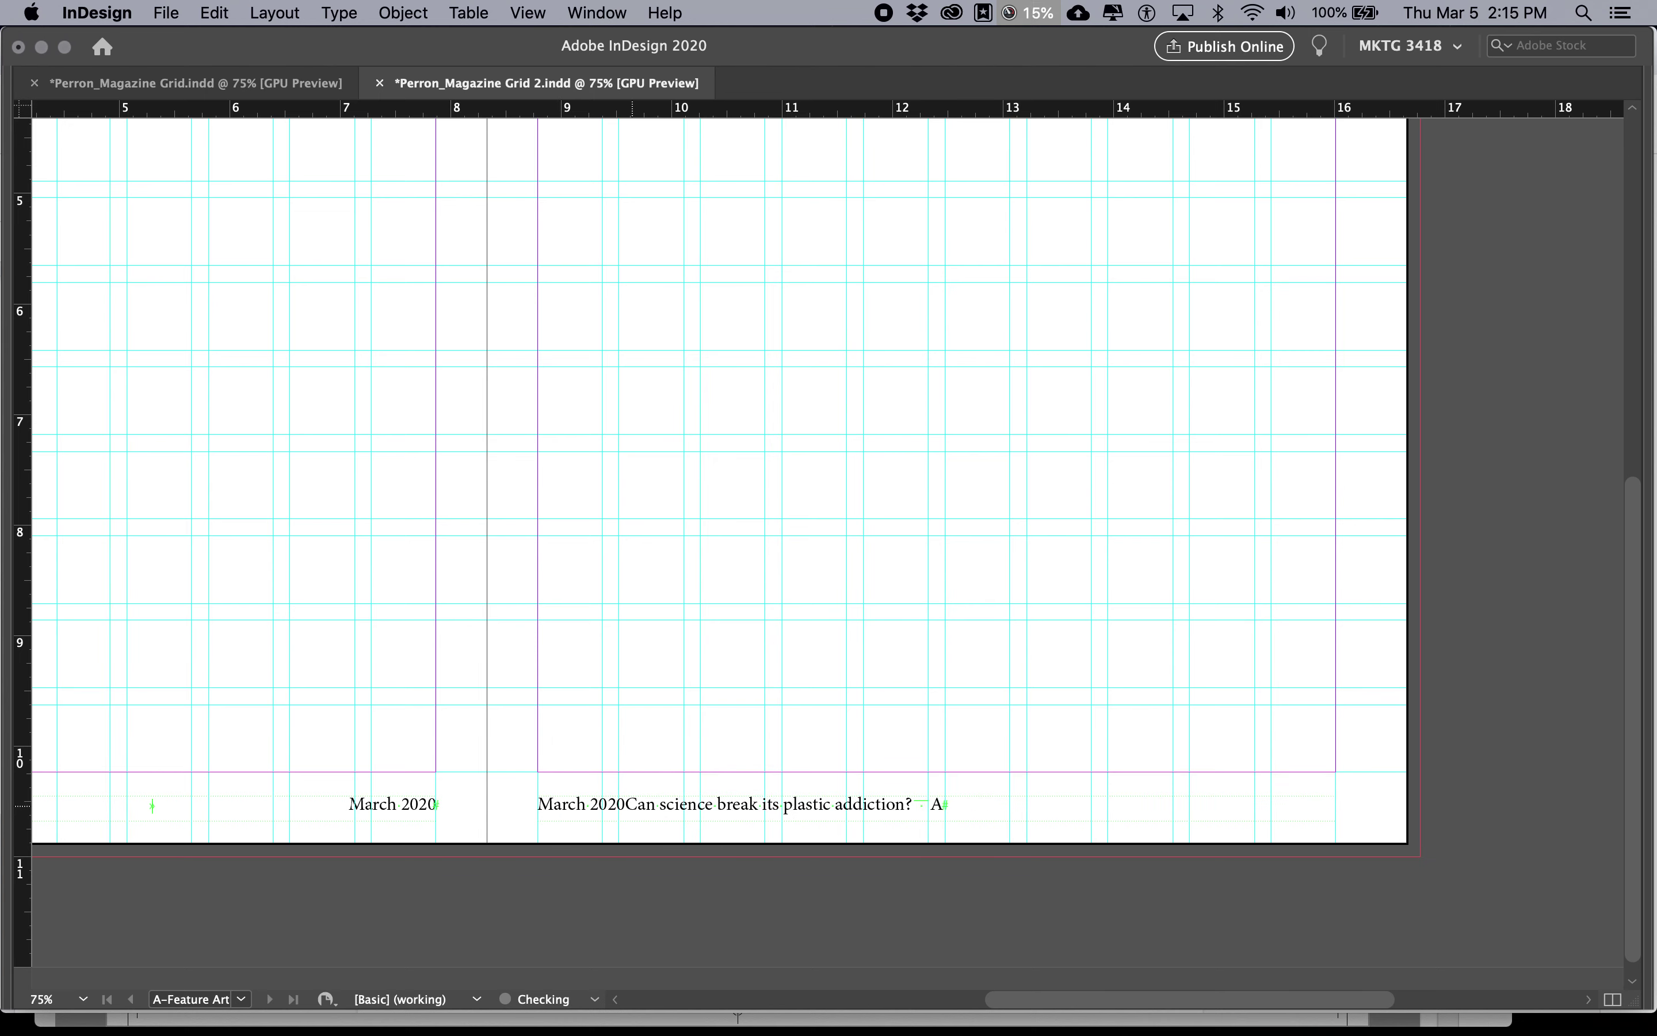
key(Tab)
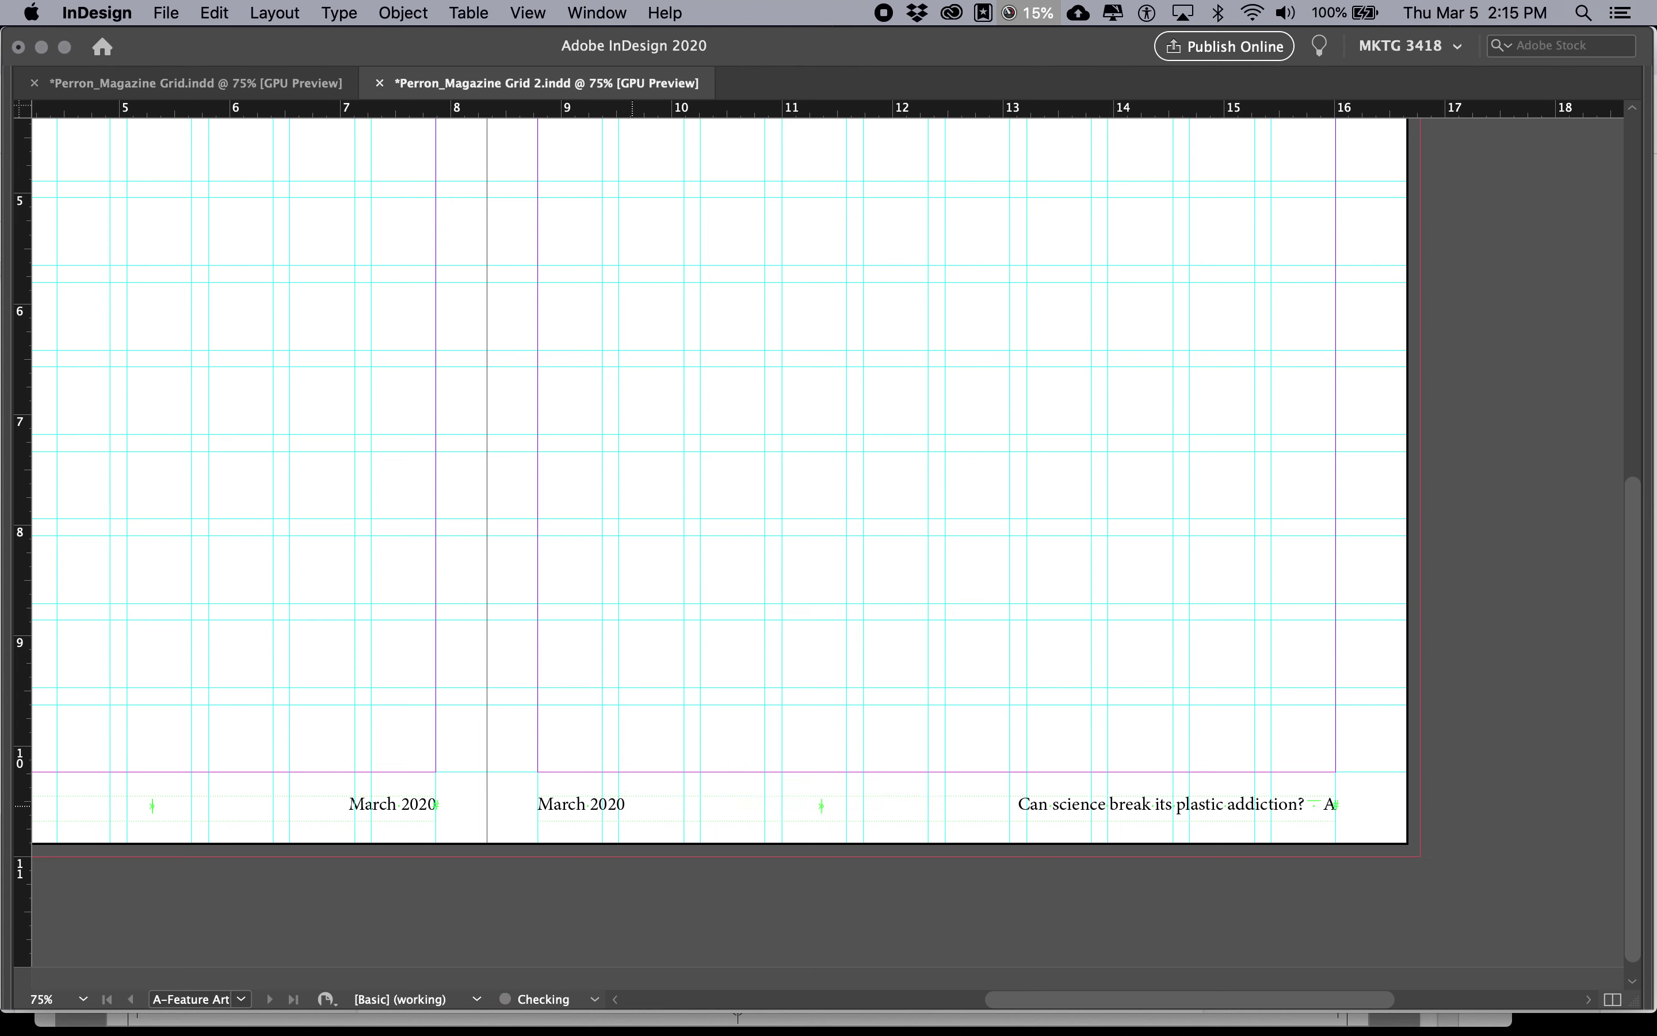
Switch to the Magazine Article / Grid document in Chrome and read the folio font and paragraph style instructions.
key(super+Tab)
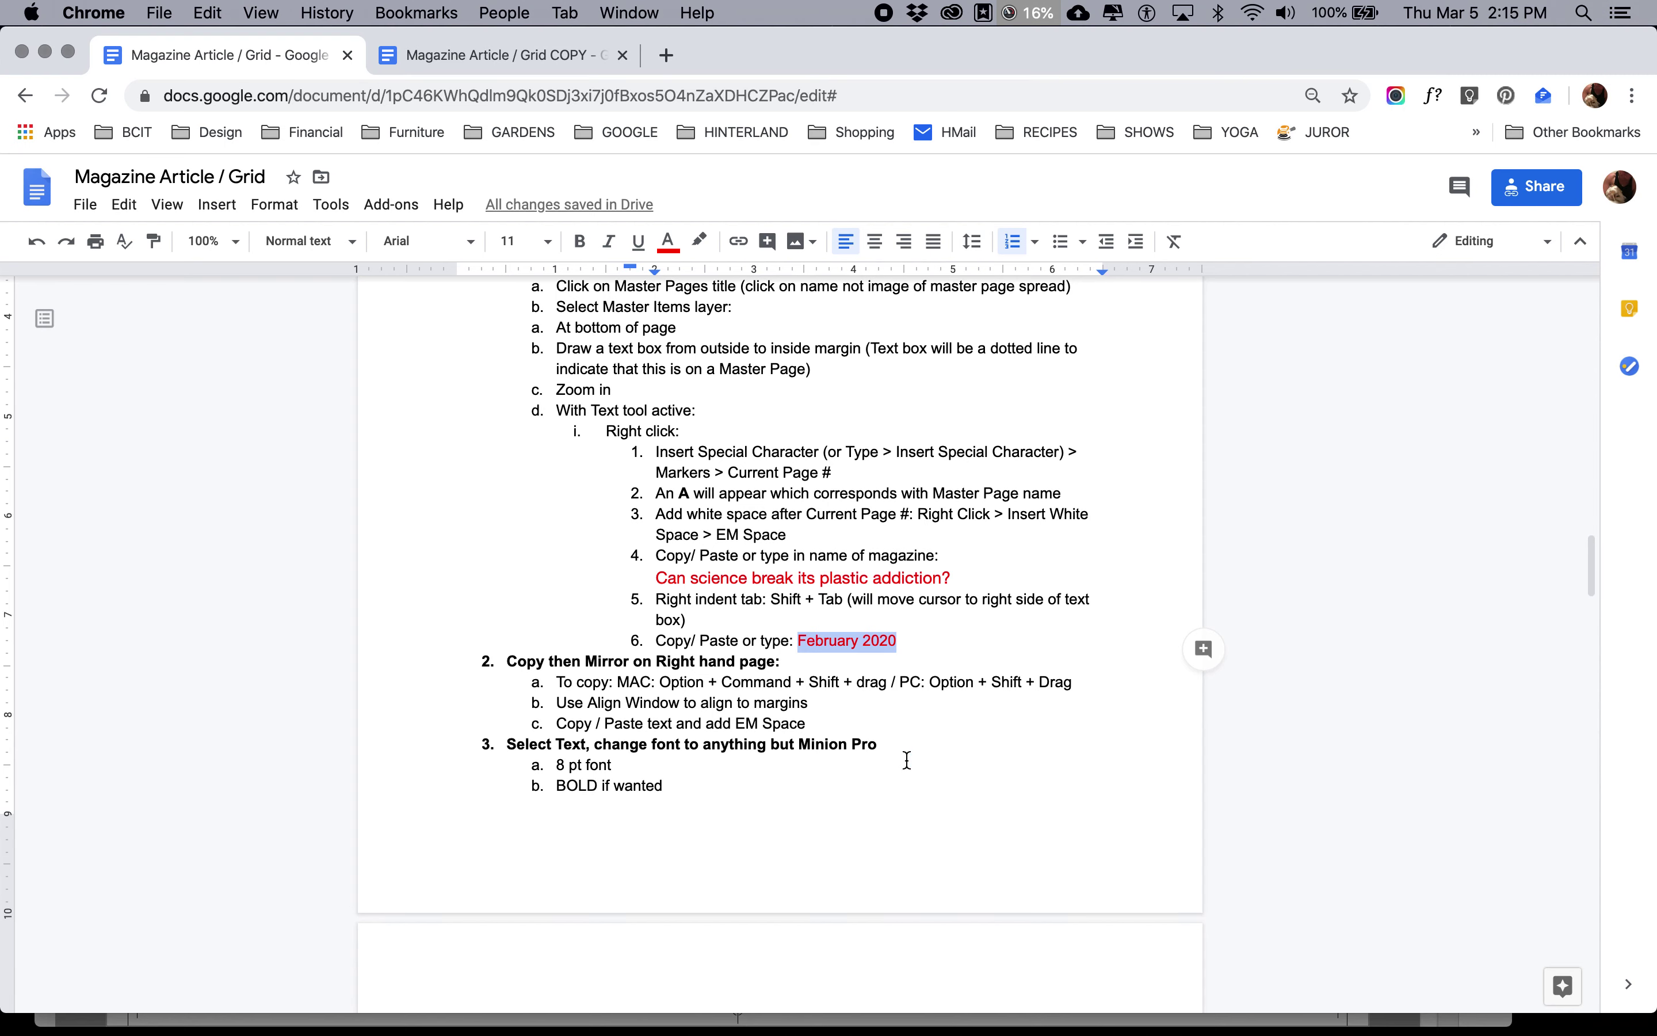
scroll(731, 770, down, 5)
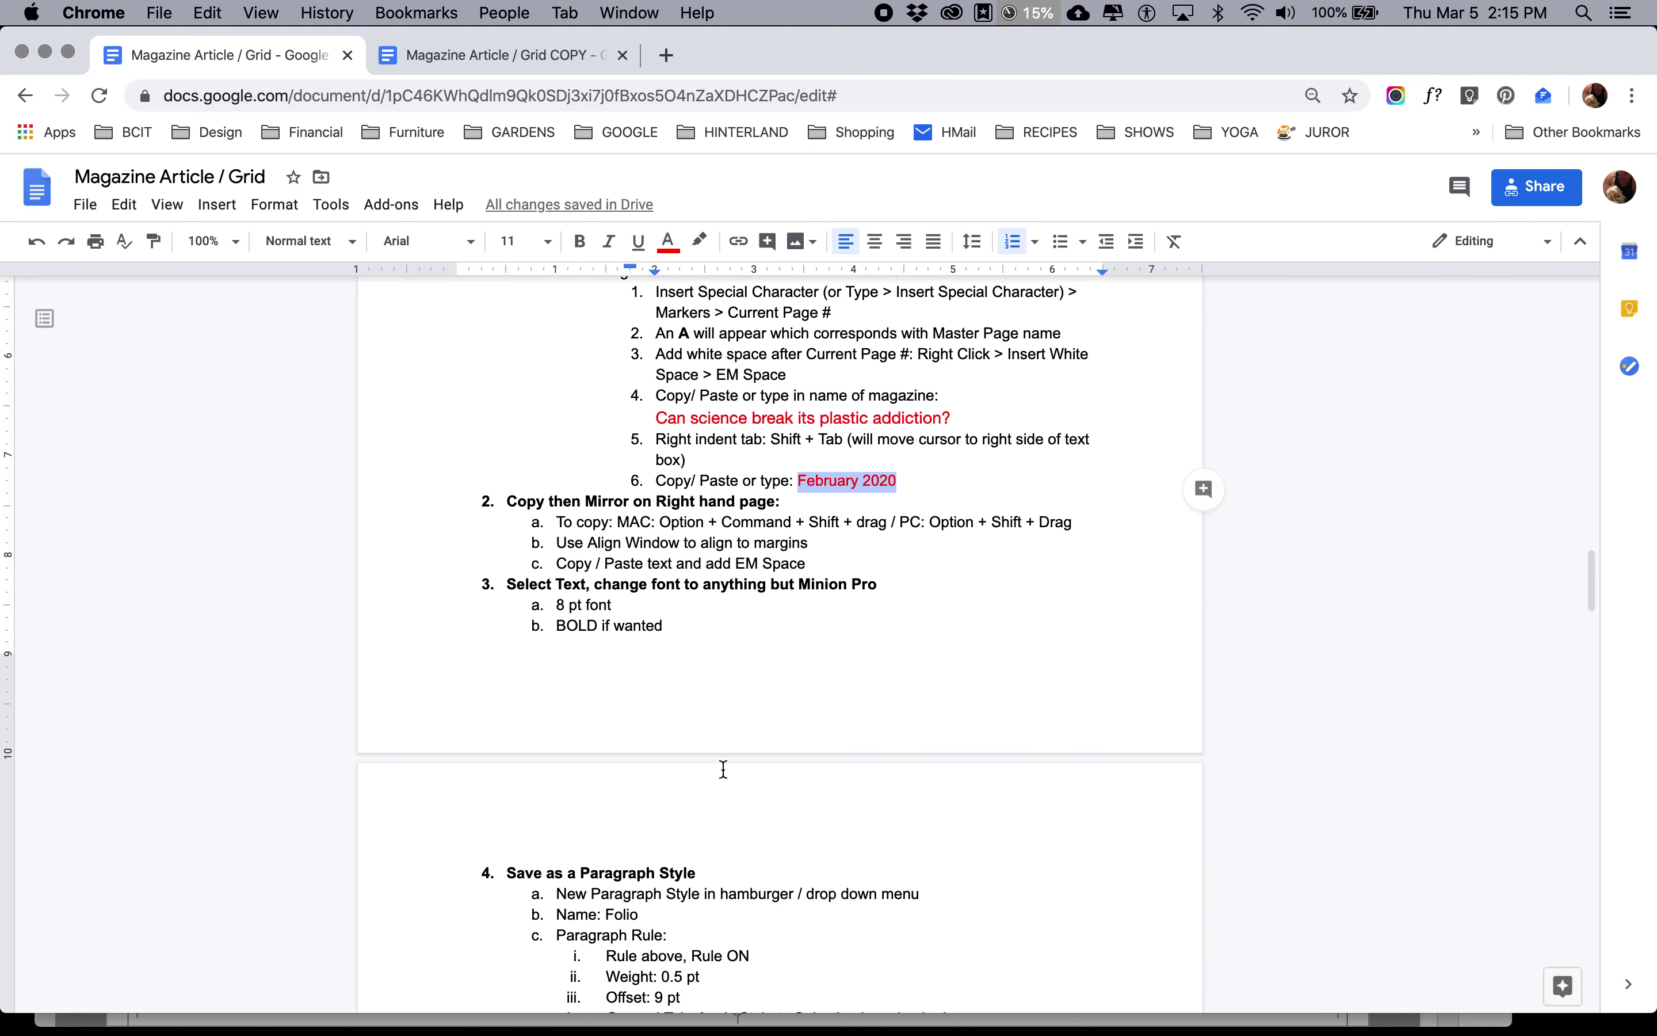
Highlight the completed instructions in yellow, from the right indent tab item through "Copy / Paste text and add EM Space".
drag(810, 565, 633, 302)
click(667, 241)
click(699, 241)
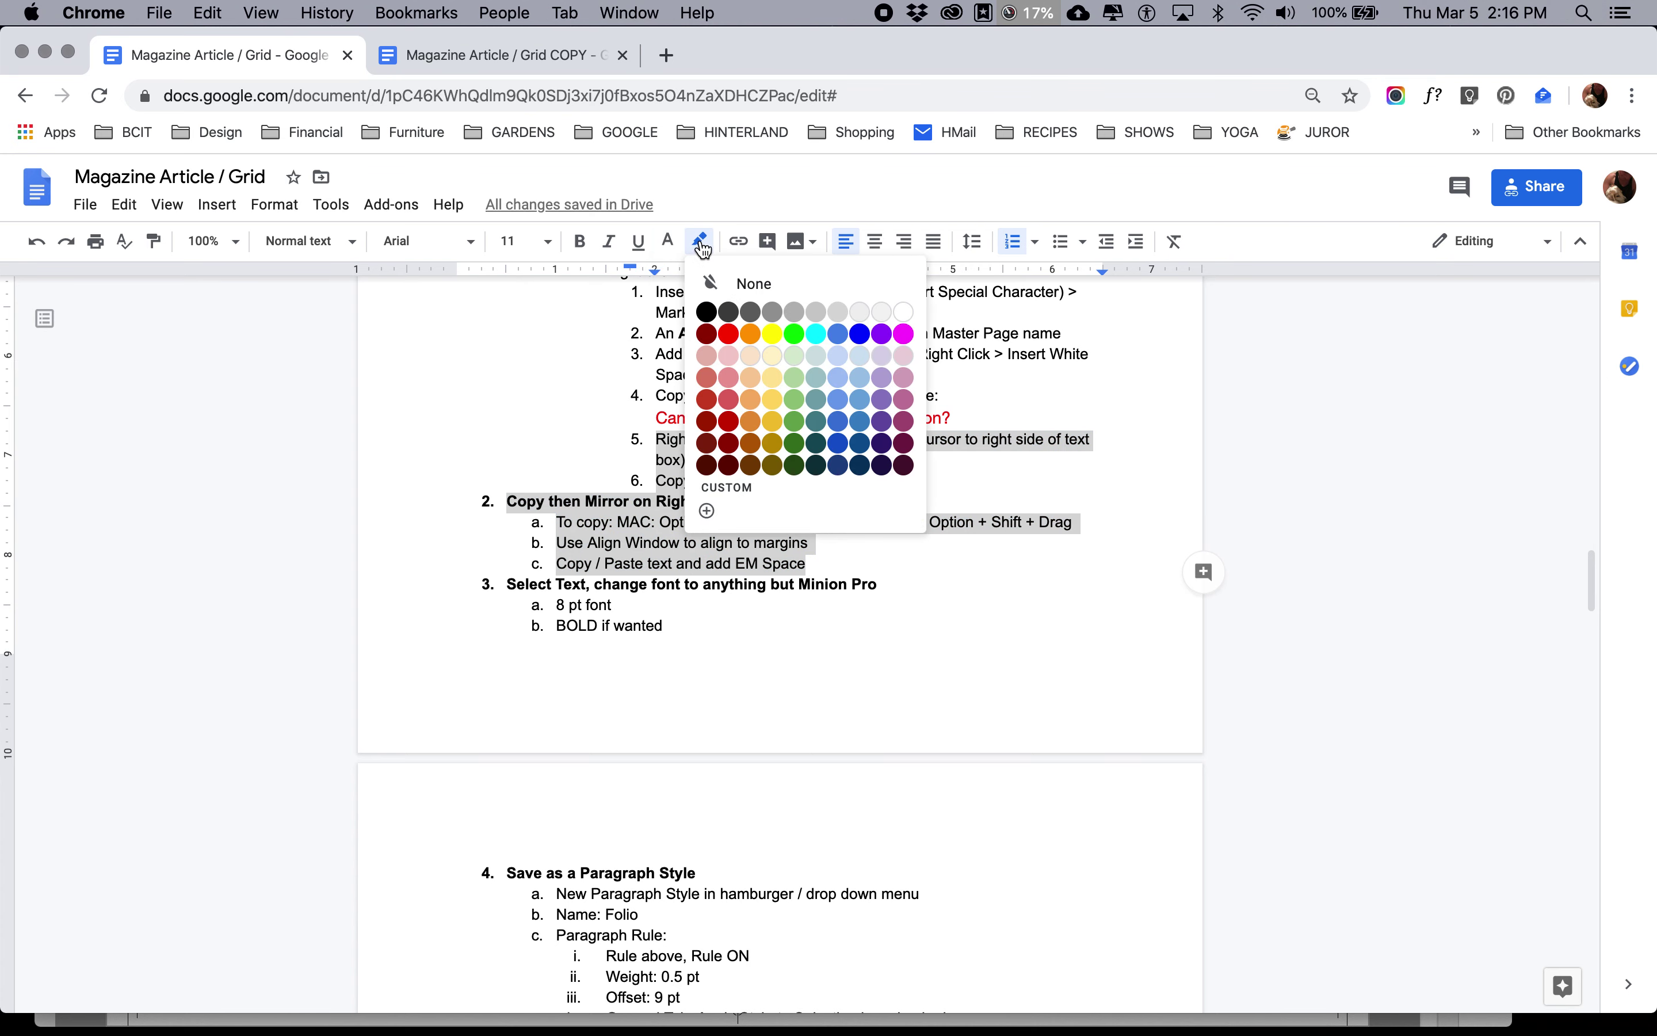
click(700, 243)
click(700, 243)
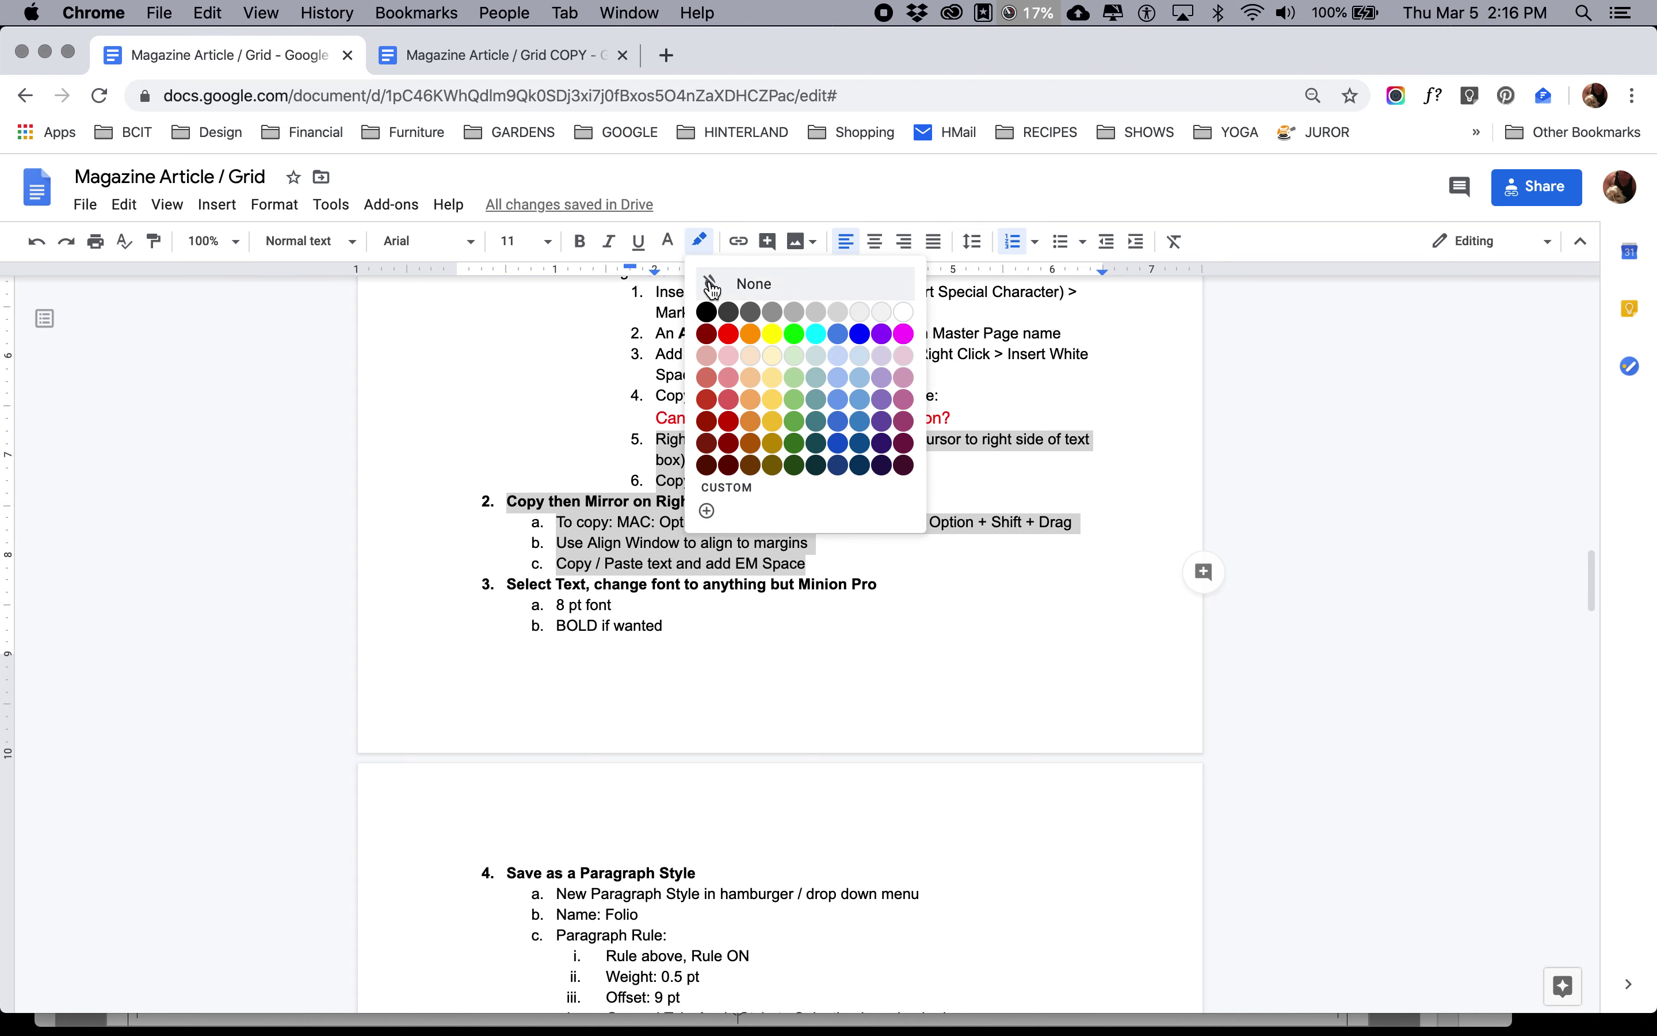
click(772, 339)
click(756, 598)
Read the folio font instructions, switch back to InDesign, restore the hidden interface and display the Character settings.
scroll(739, 658, down, 2)
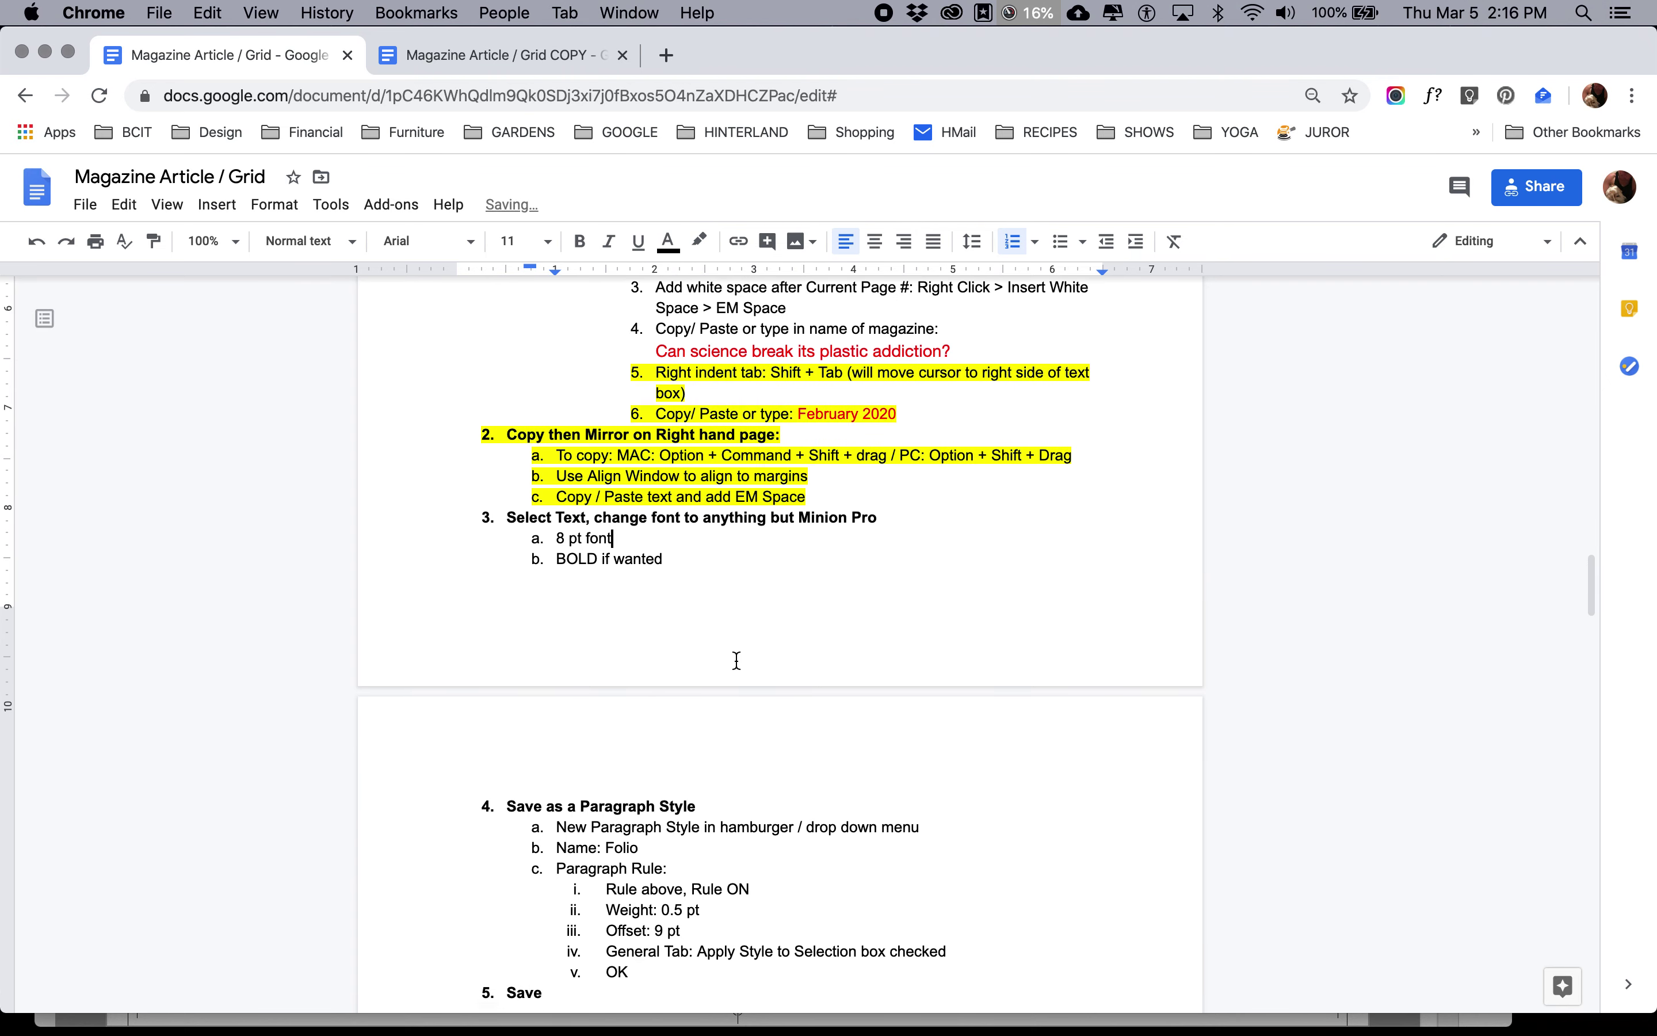
scroll(736, 660, down, 1)
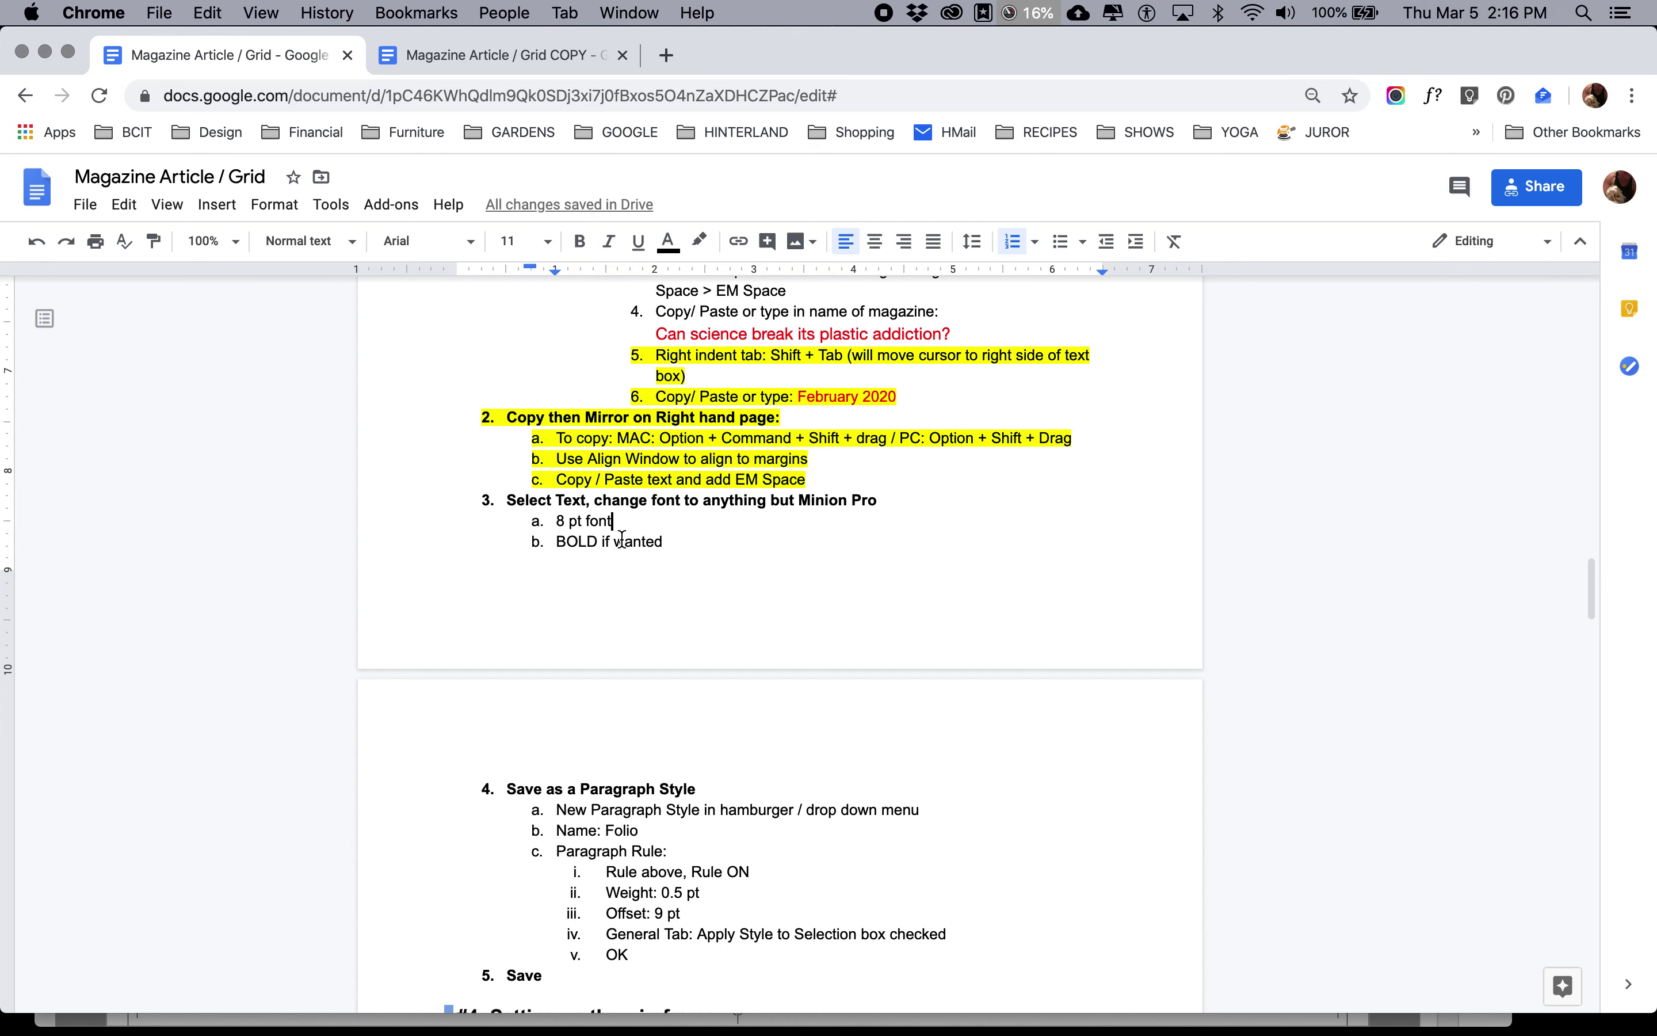
scroll(626, 542, down, 3)
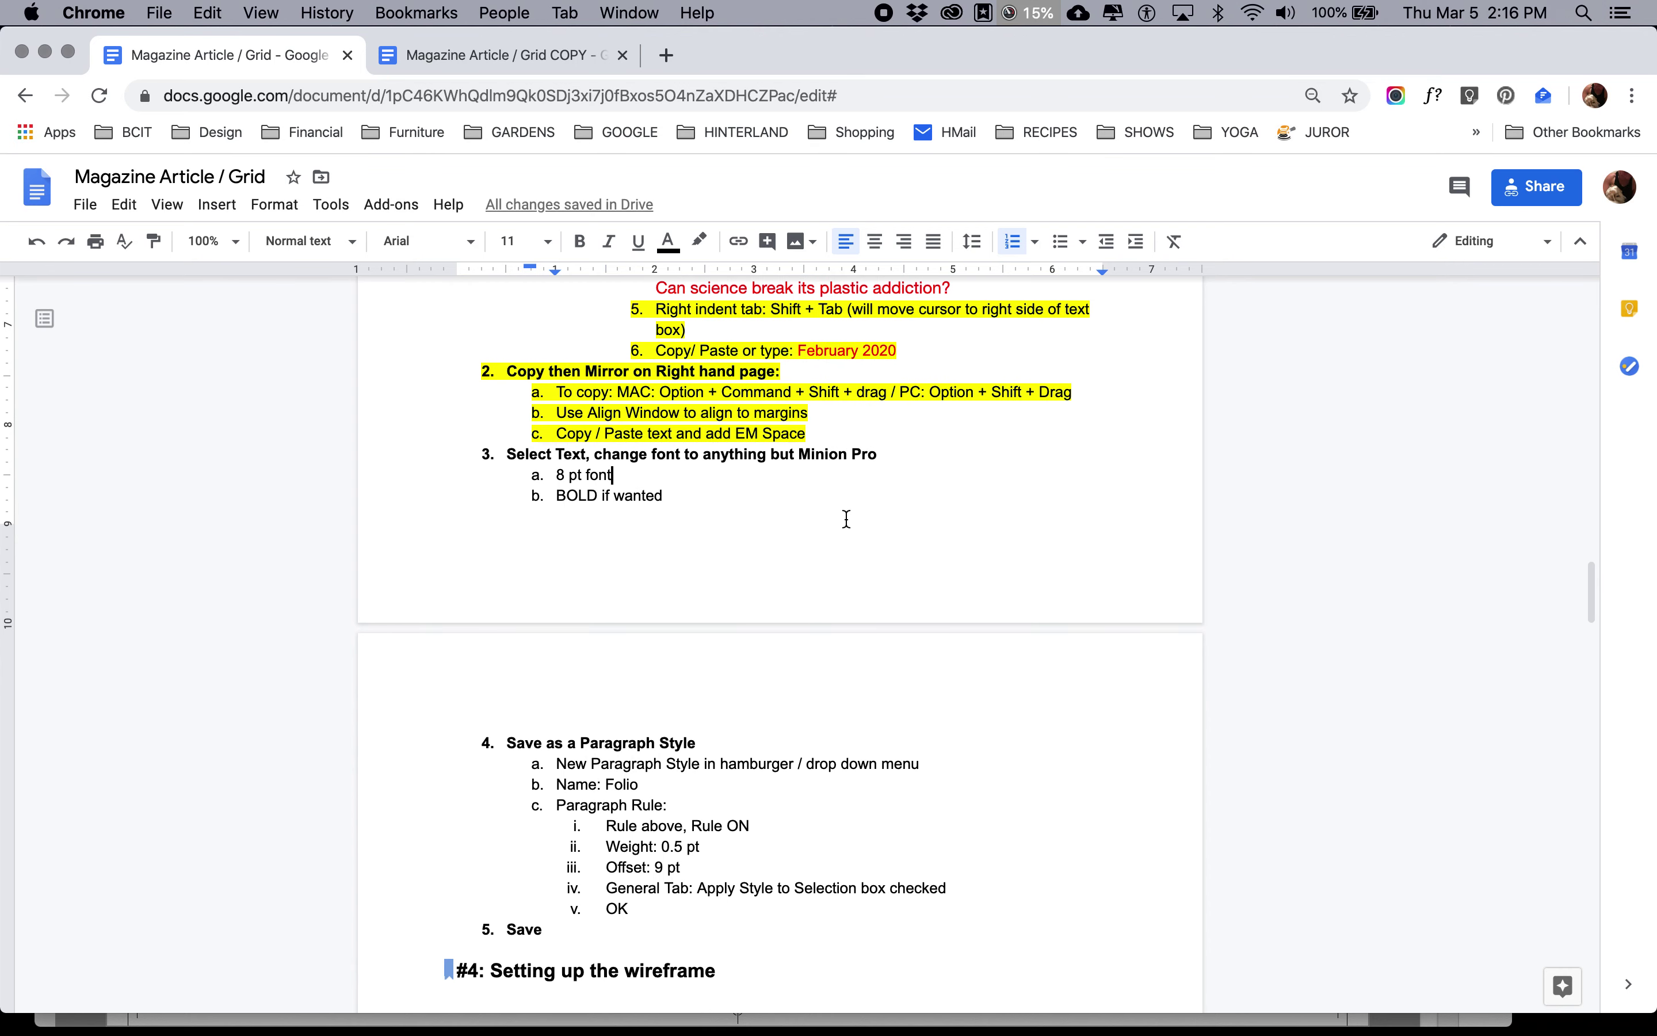
scroll(659, 622, down, 5)
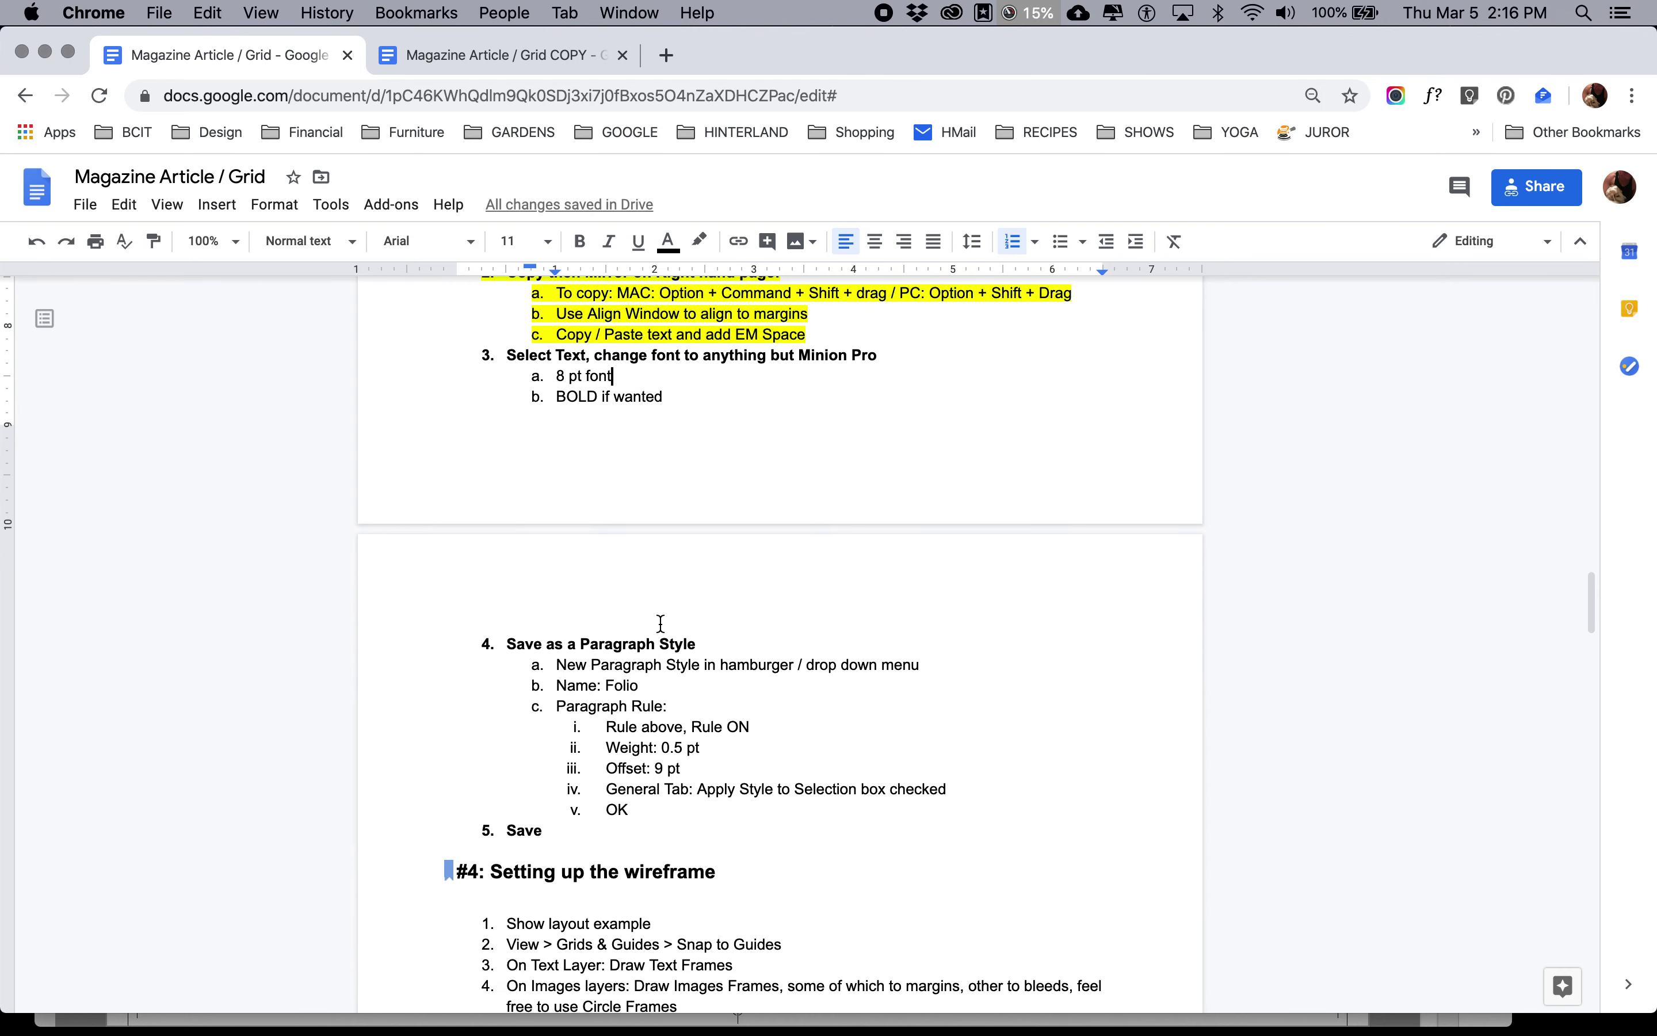
key(super+Tab)
scroll(750, 731, left, 10)
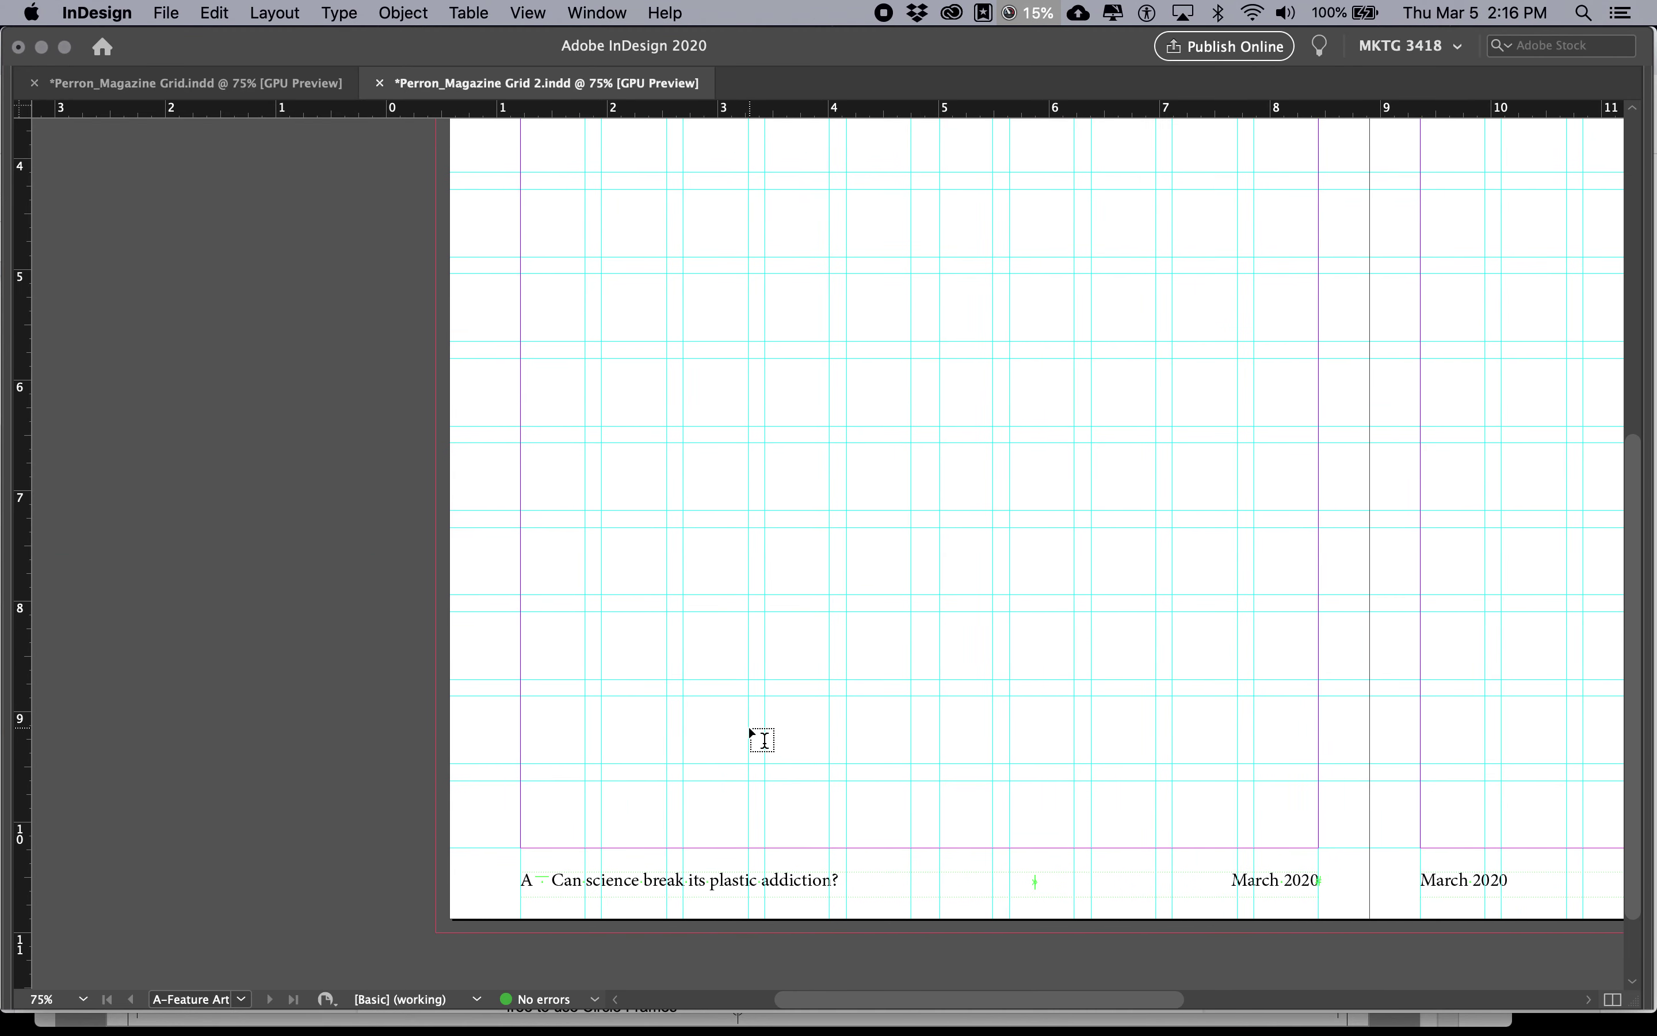
scroll(763, 740, right, 5)
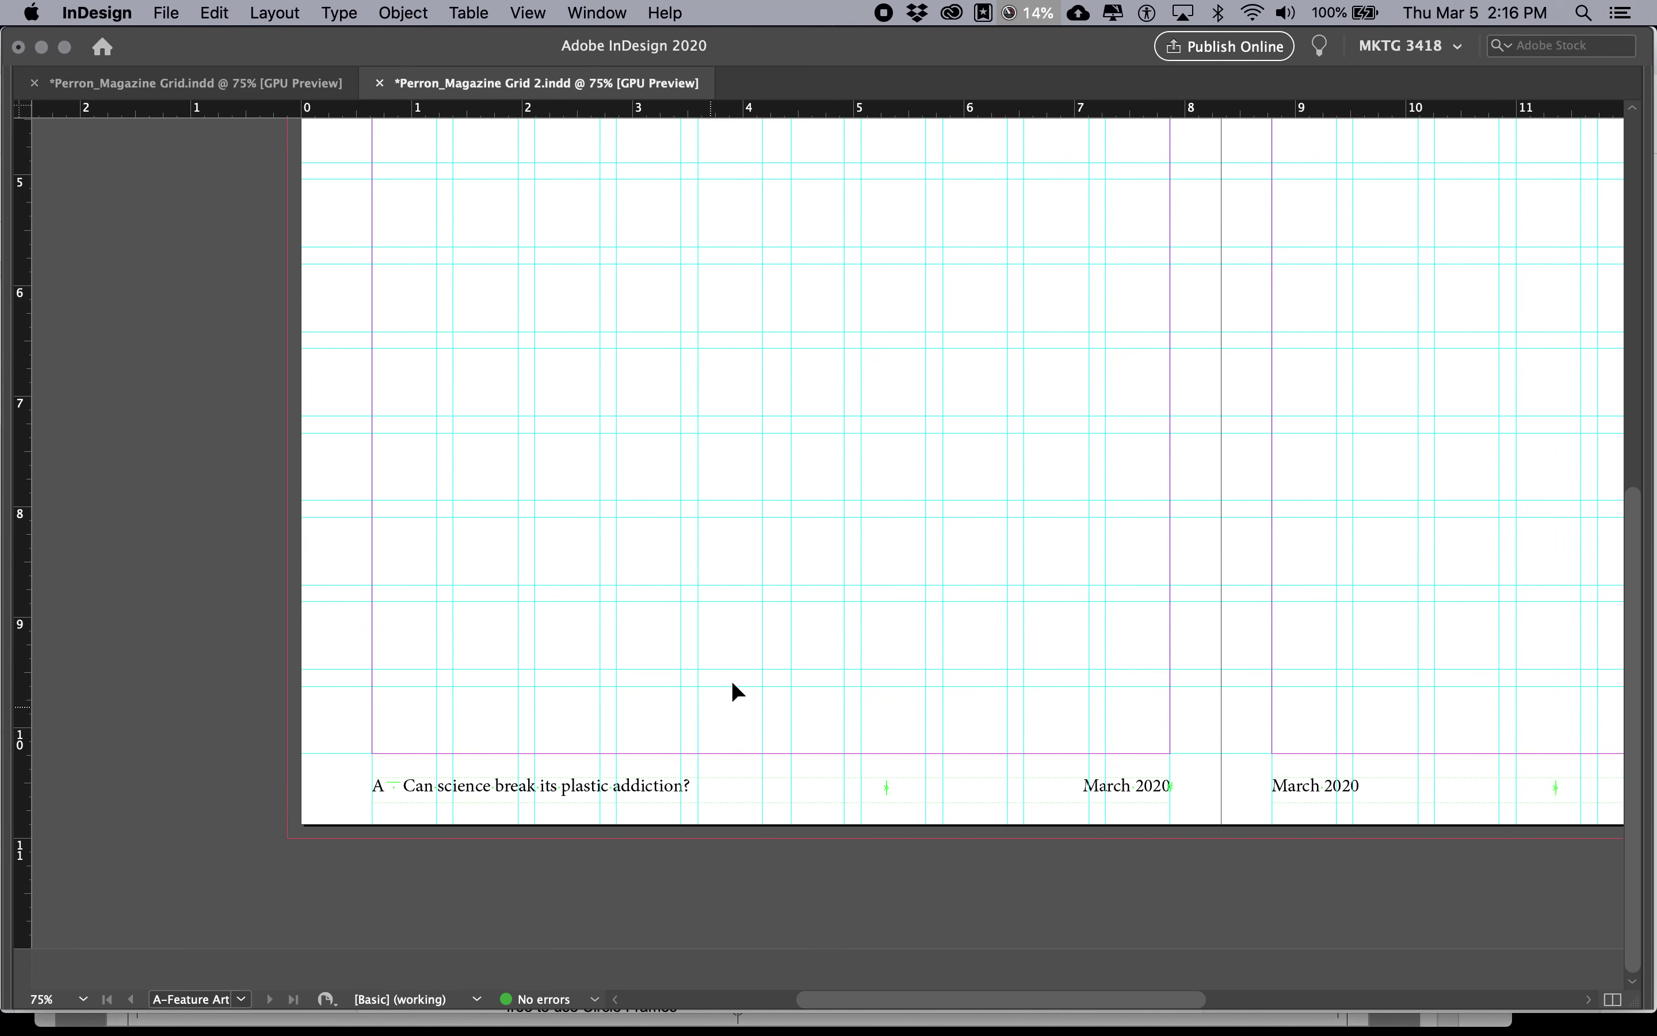
key(Tab)
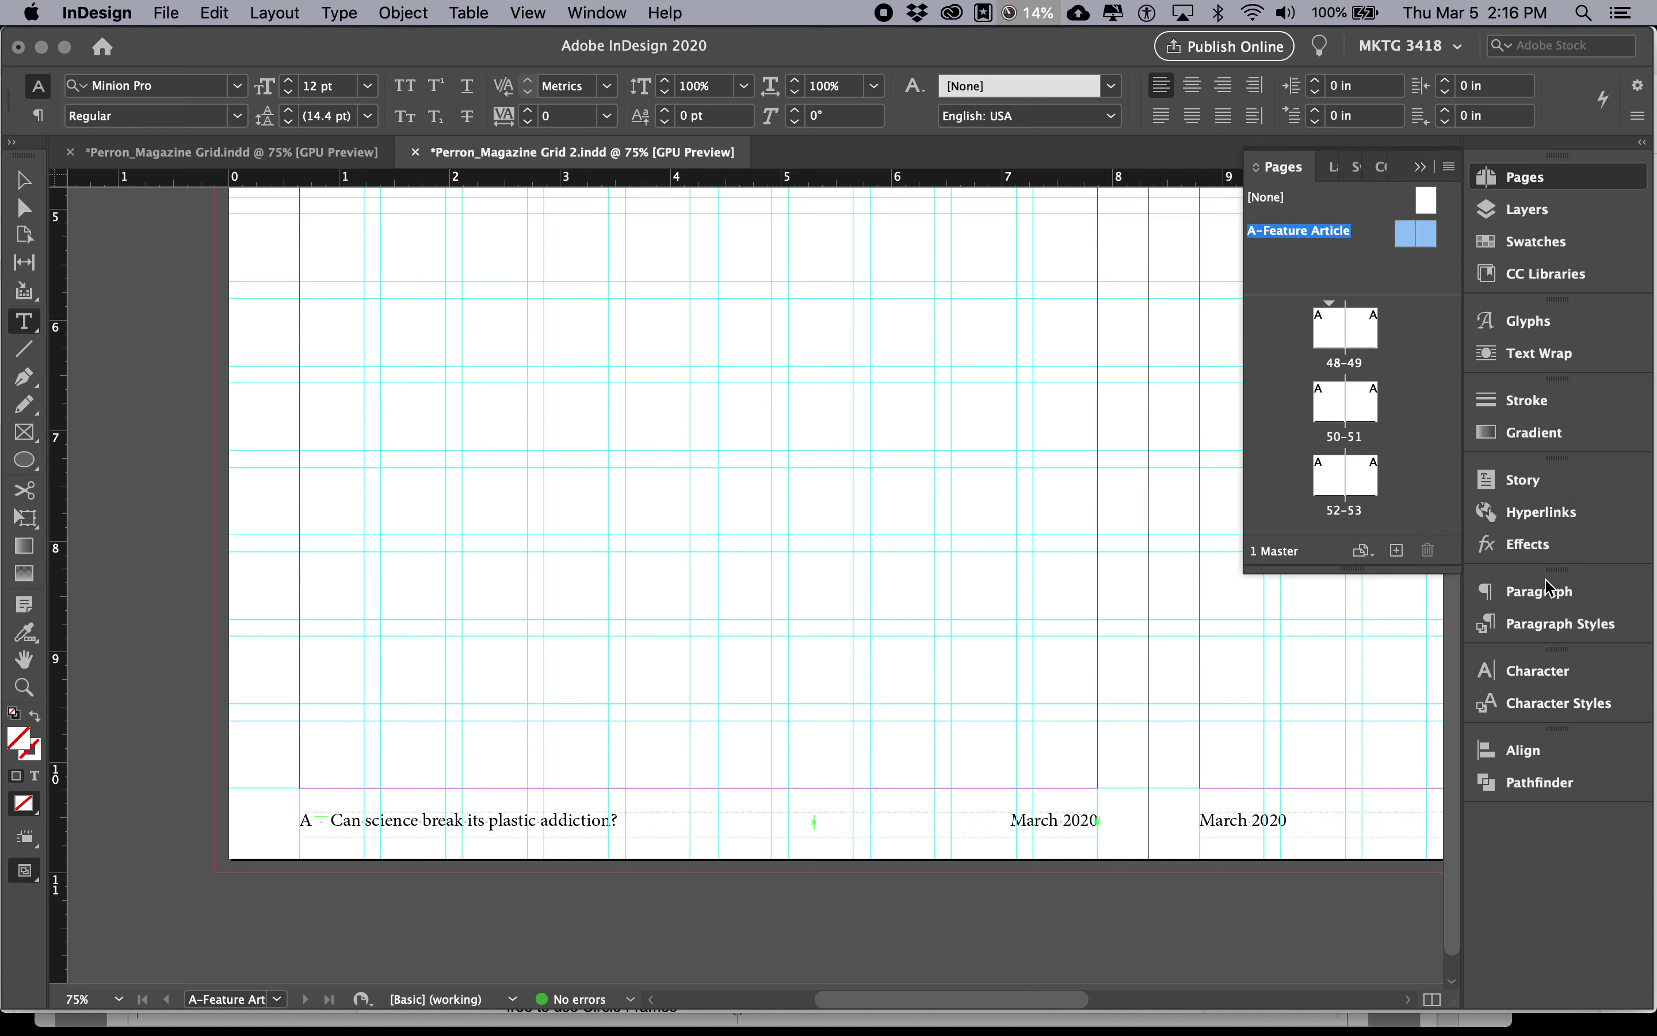
click(1534, 672)
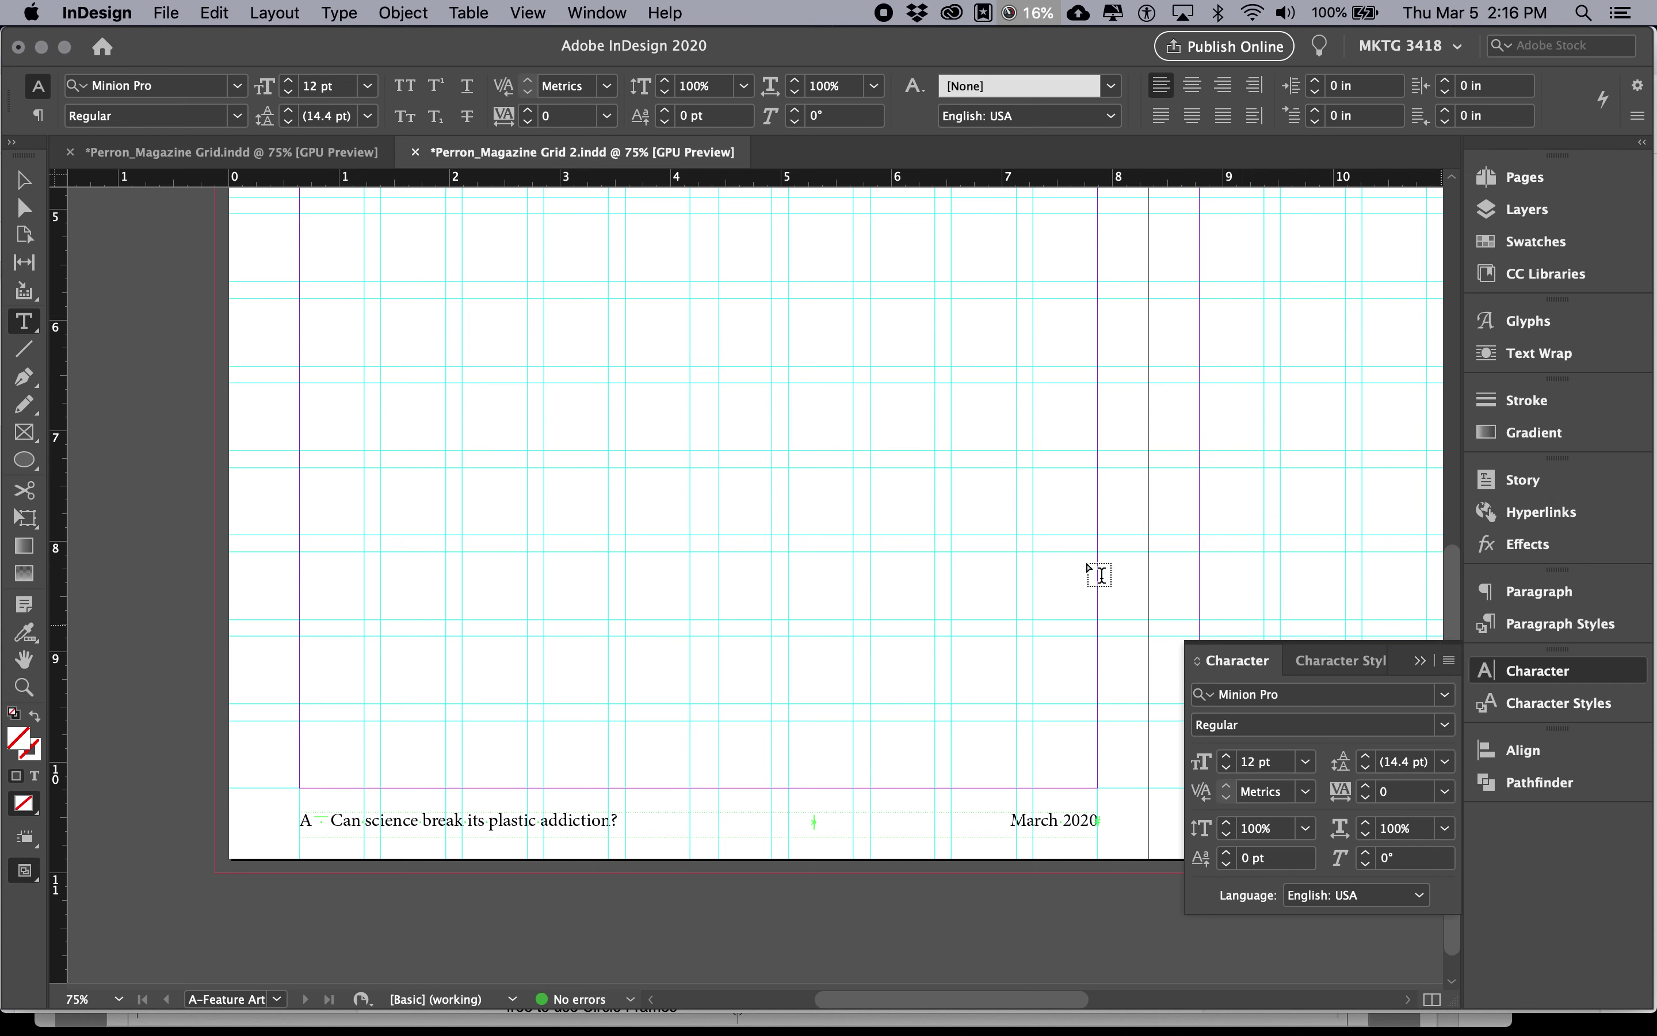
Change the whole left-hand folio line from Minion Pro to Avenir in the Black style.
triple_click(527, 821)
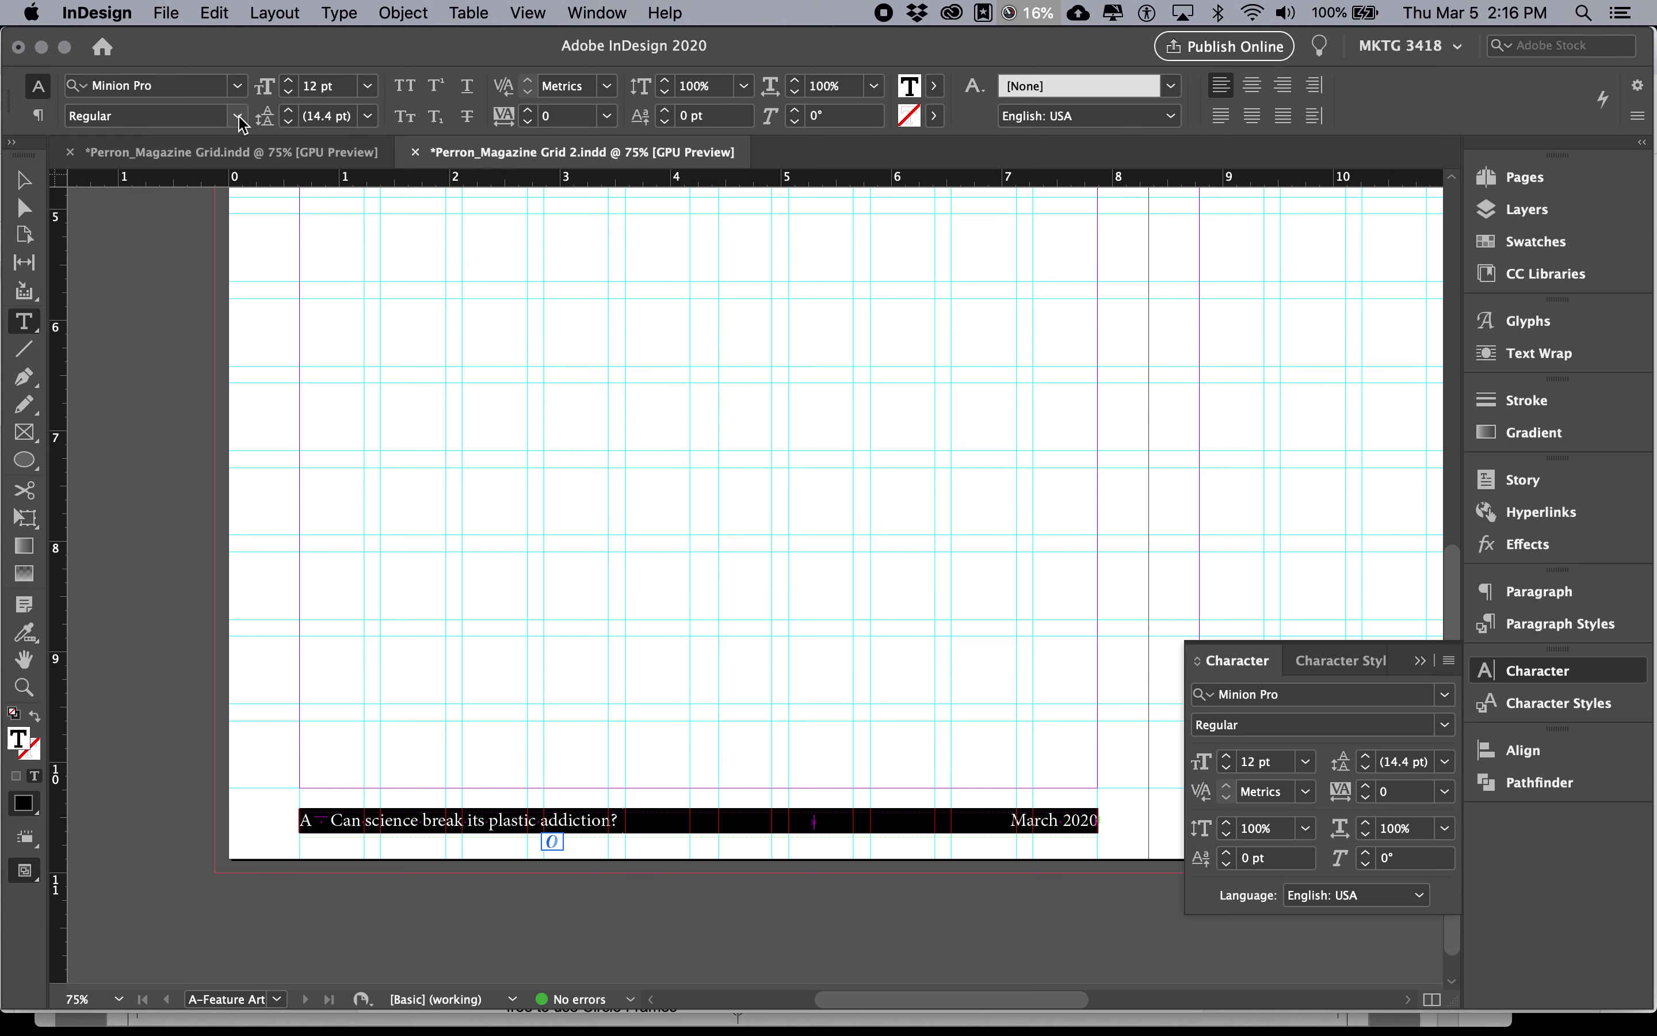
click(237, 86)
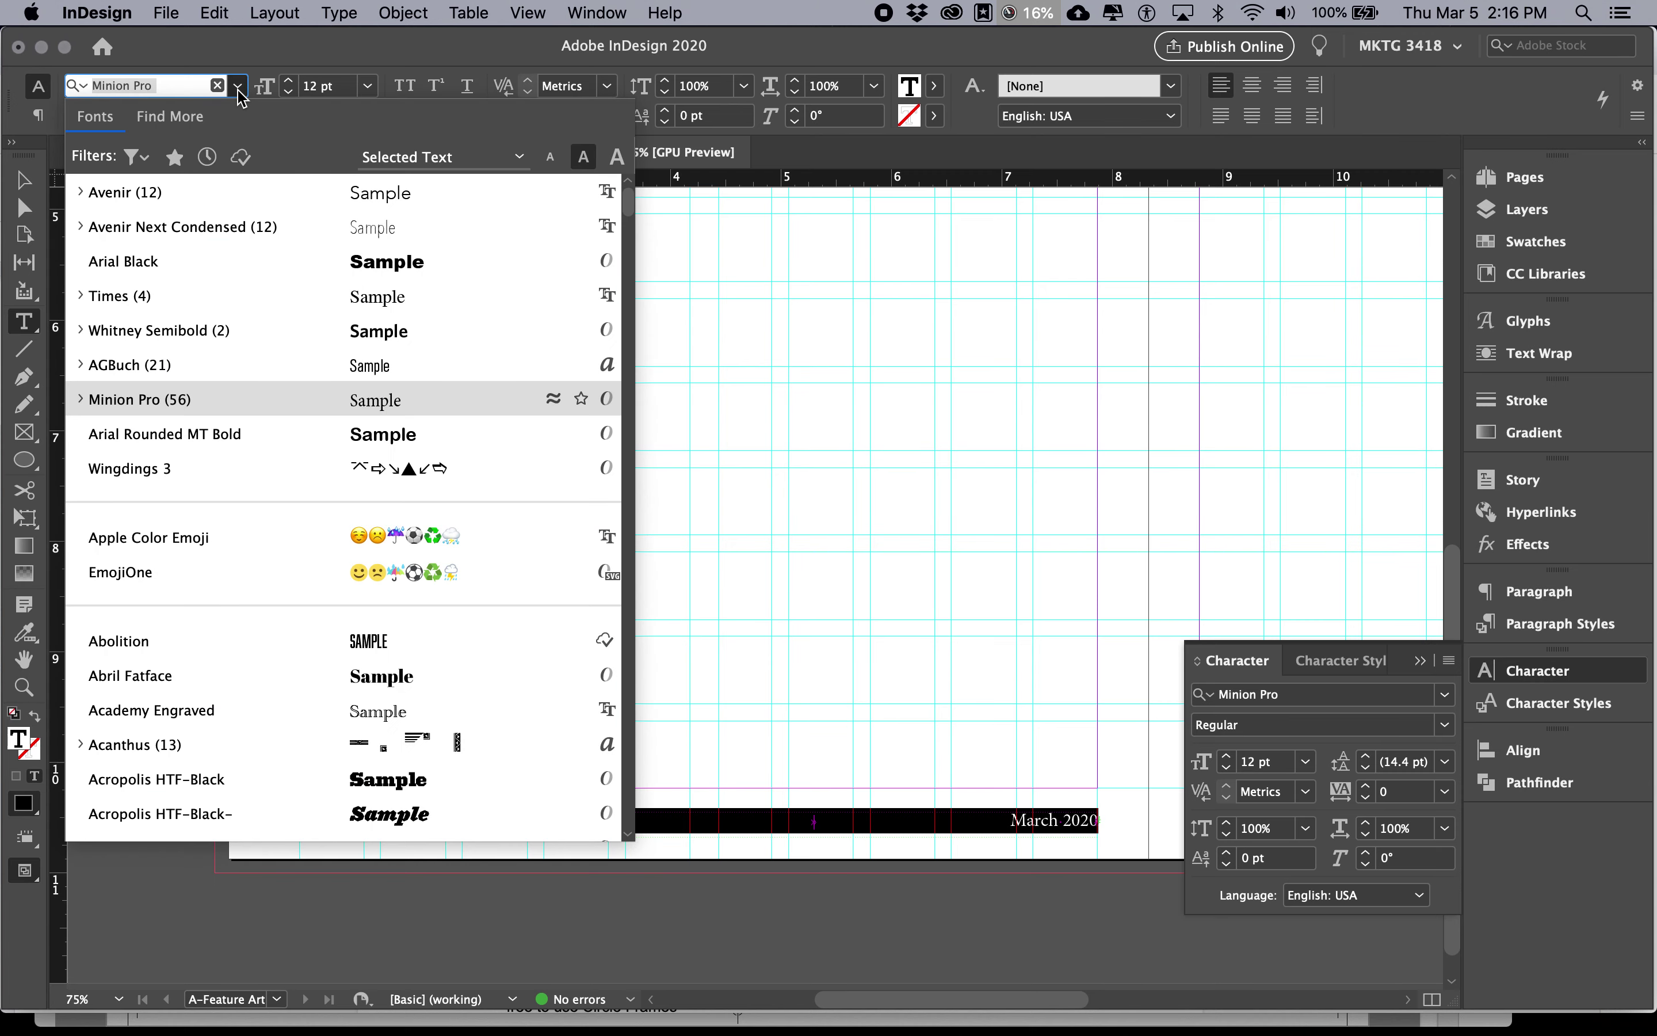
click(213, 186)
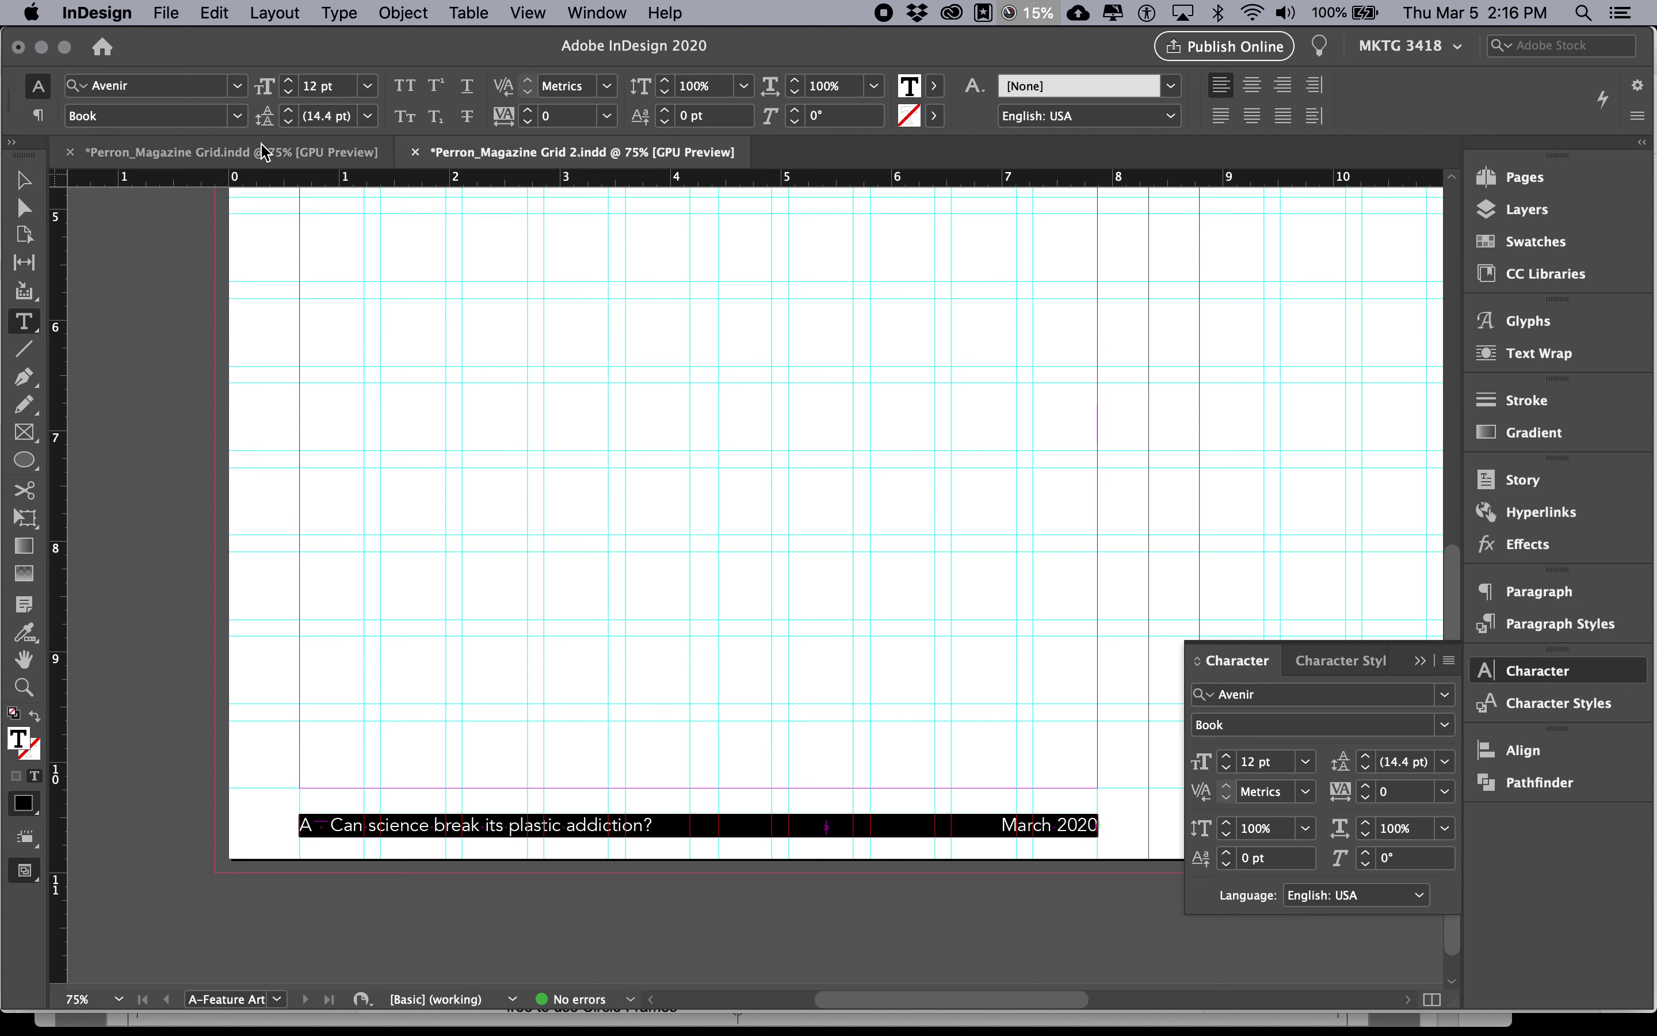
click(236, 118)
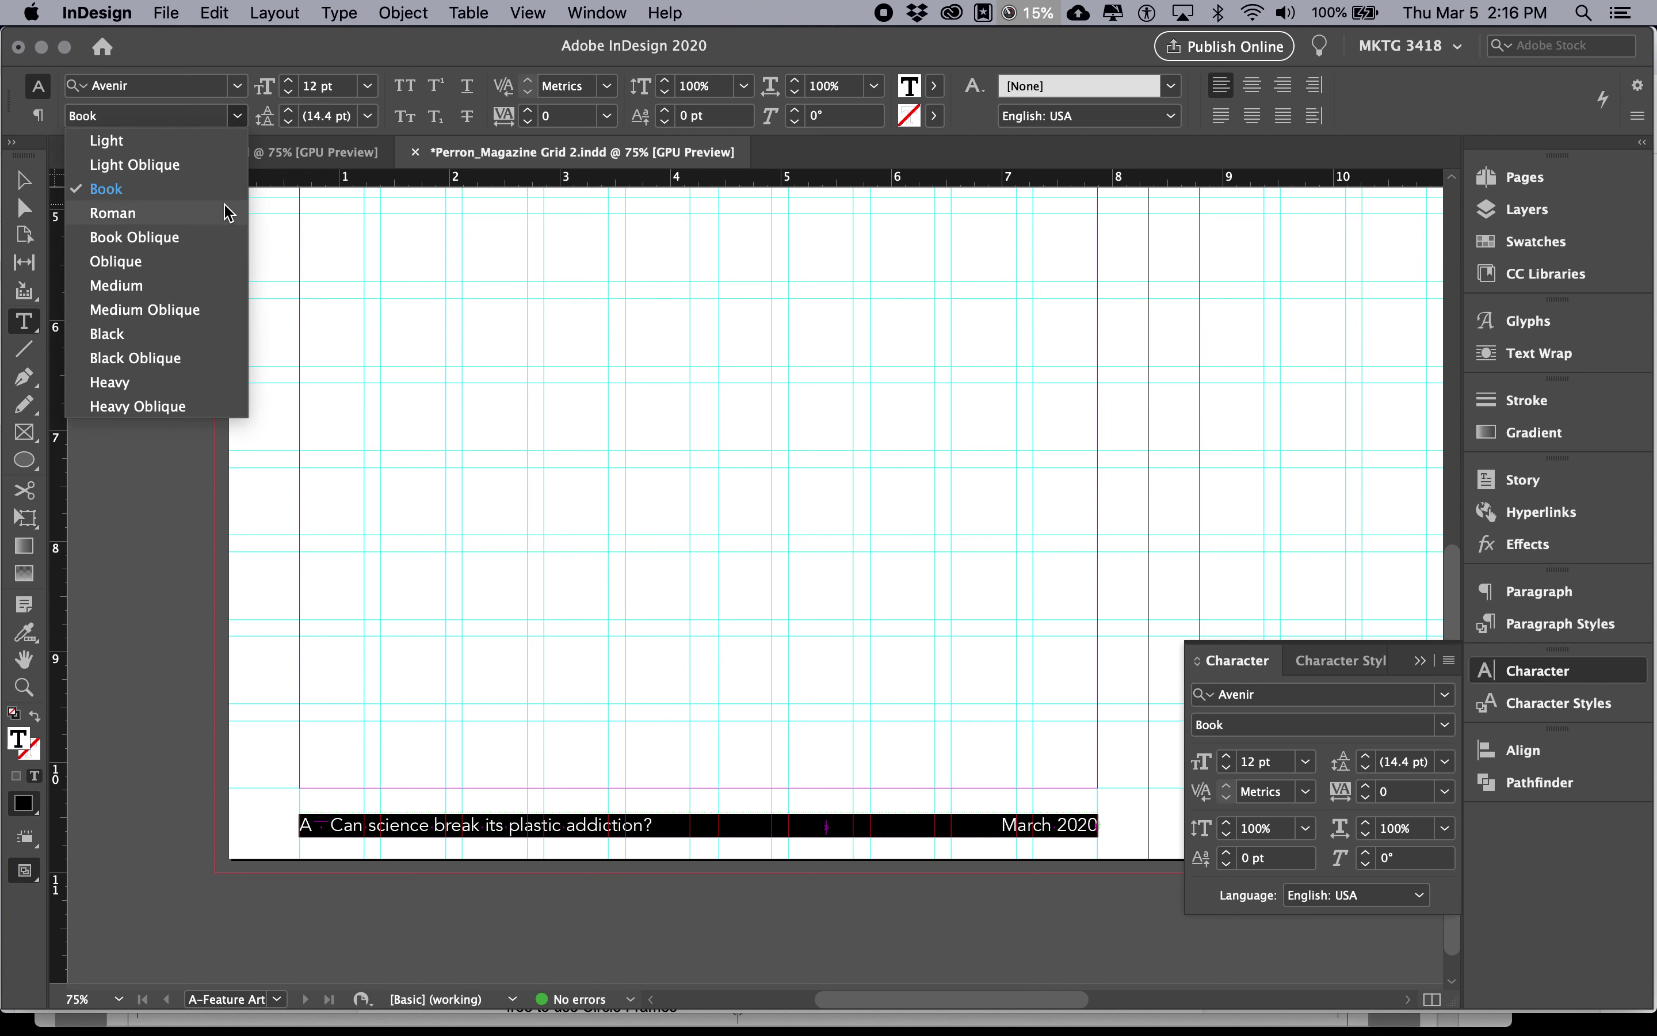
click(194, 328)
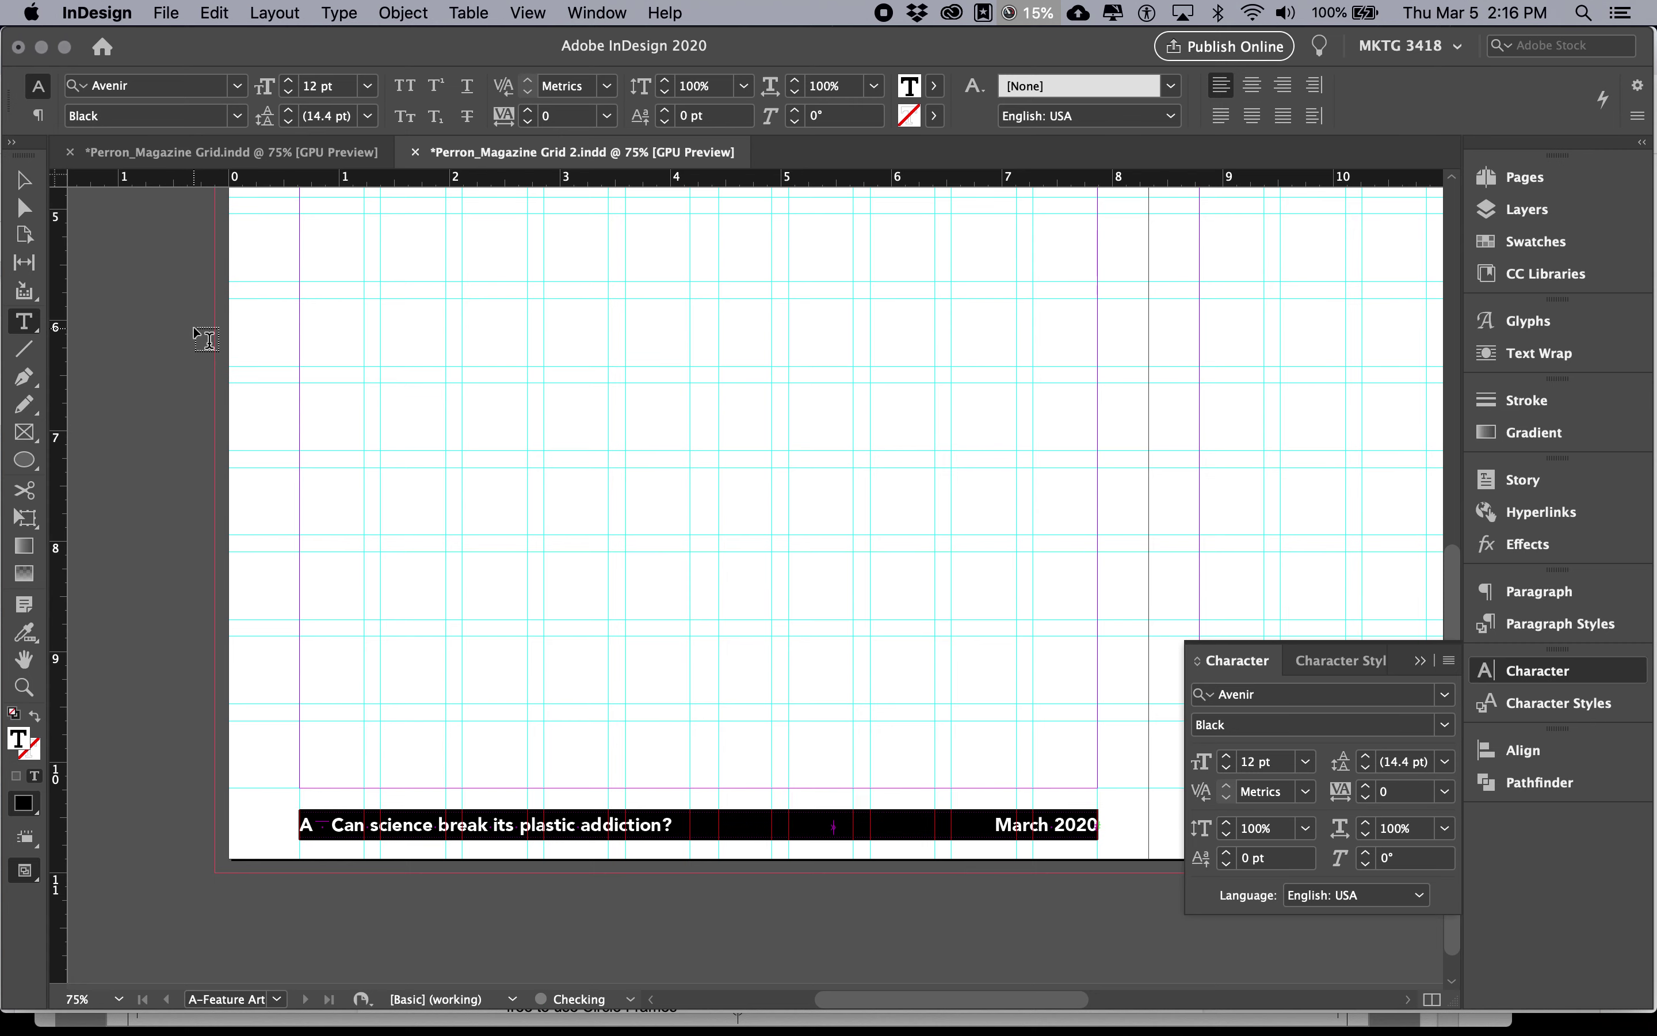
Select the entire left-hand folio line, check the required size in the Google Docs instructions, and set the text to 8 pt.
click(331, 826)
drag(331, 829, 674, 834)
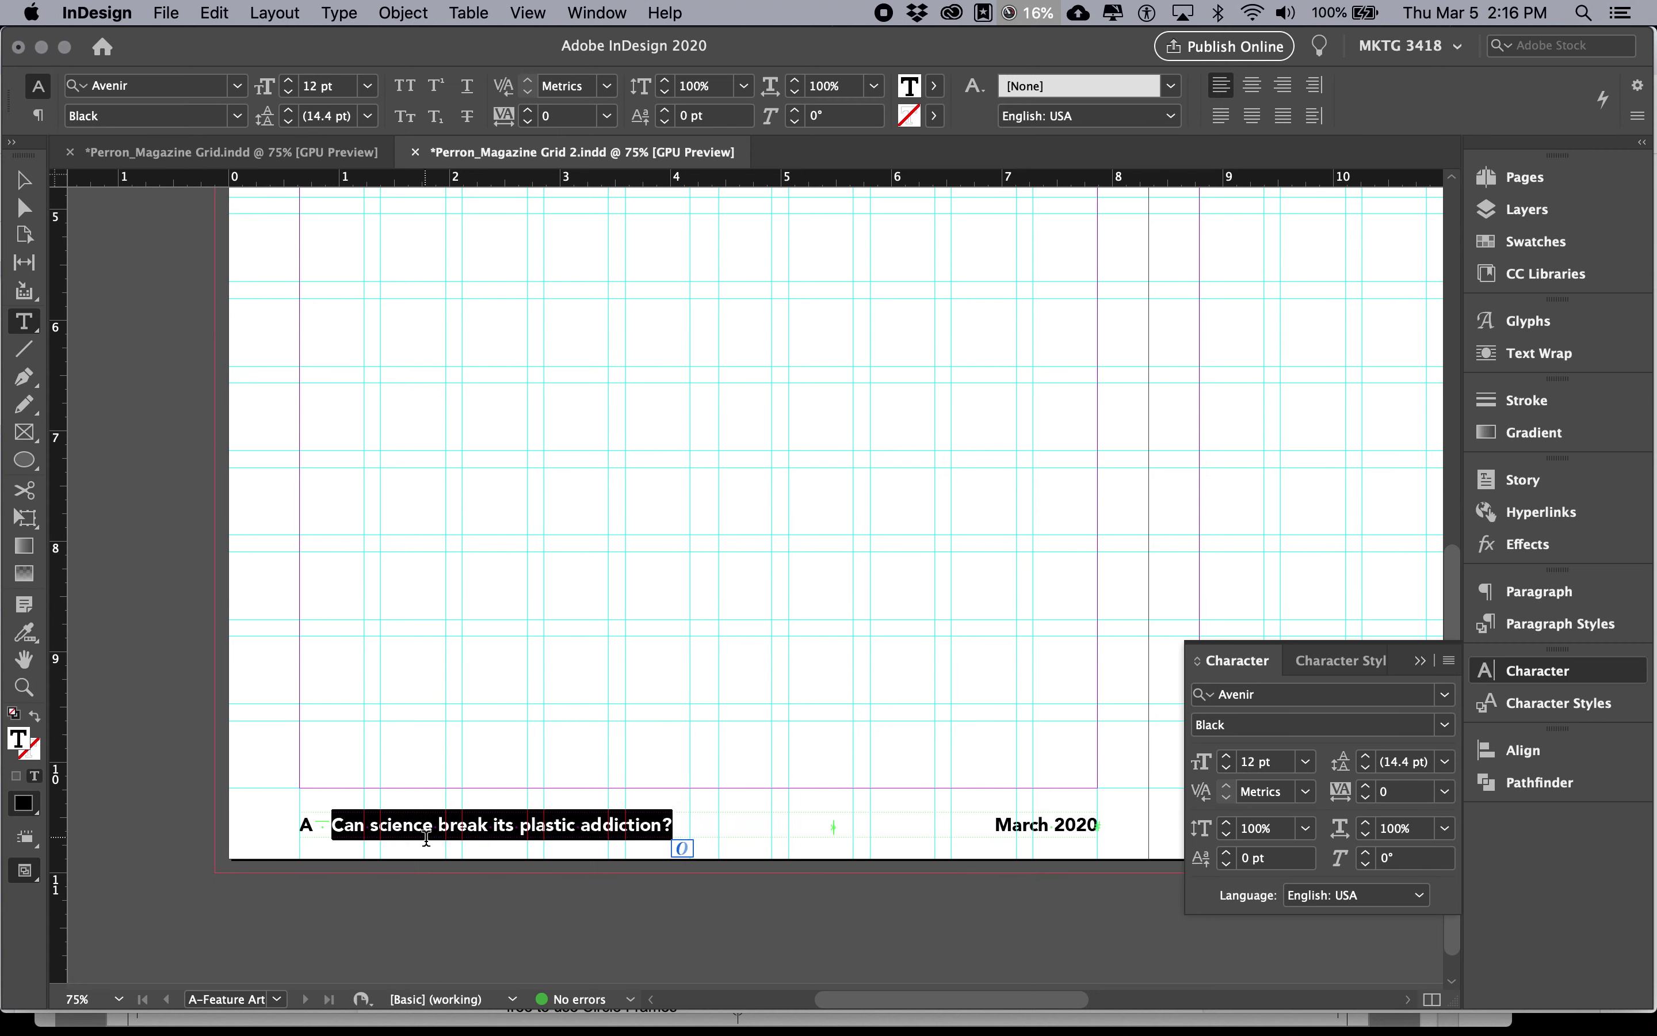
triple_click(445, 824)
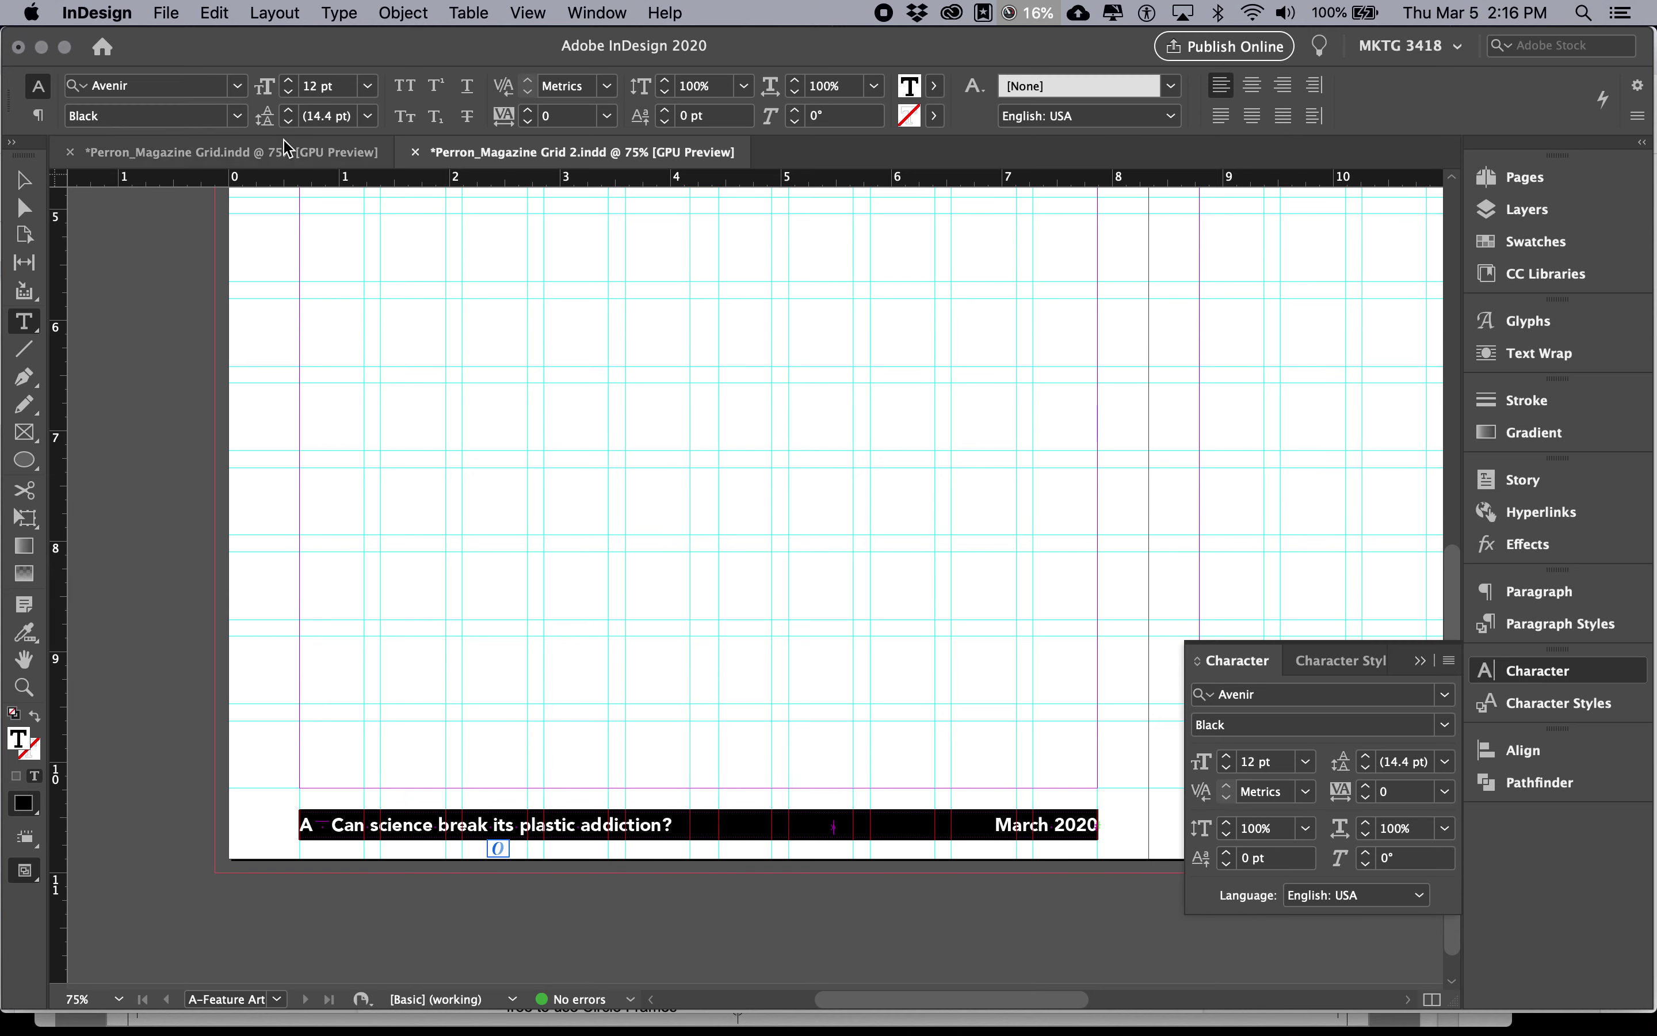
key(super+Tab)
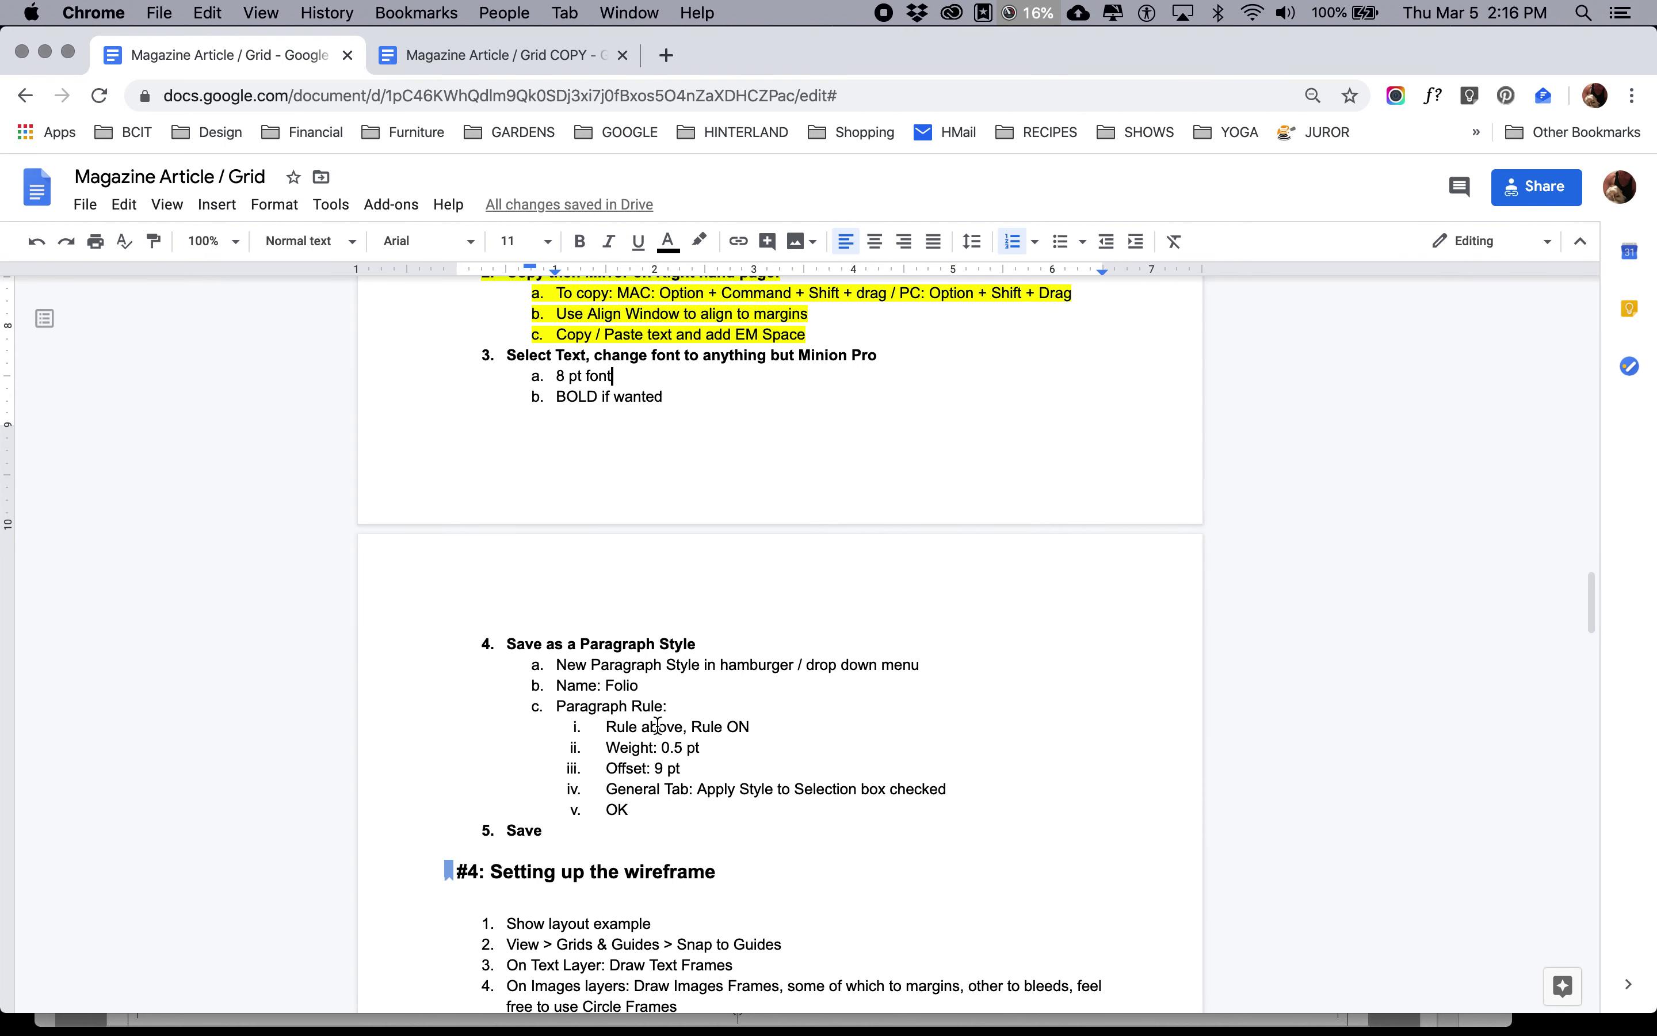
scroll(755, 716, down, 2)
scroll(714, 496, up, 2)
key(super+Tab)
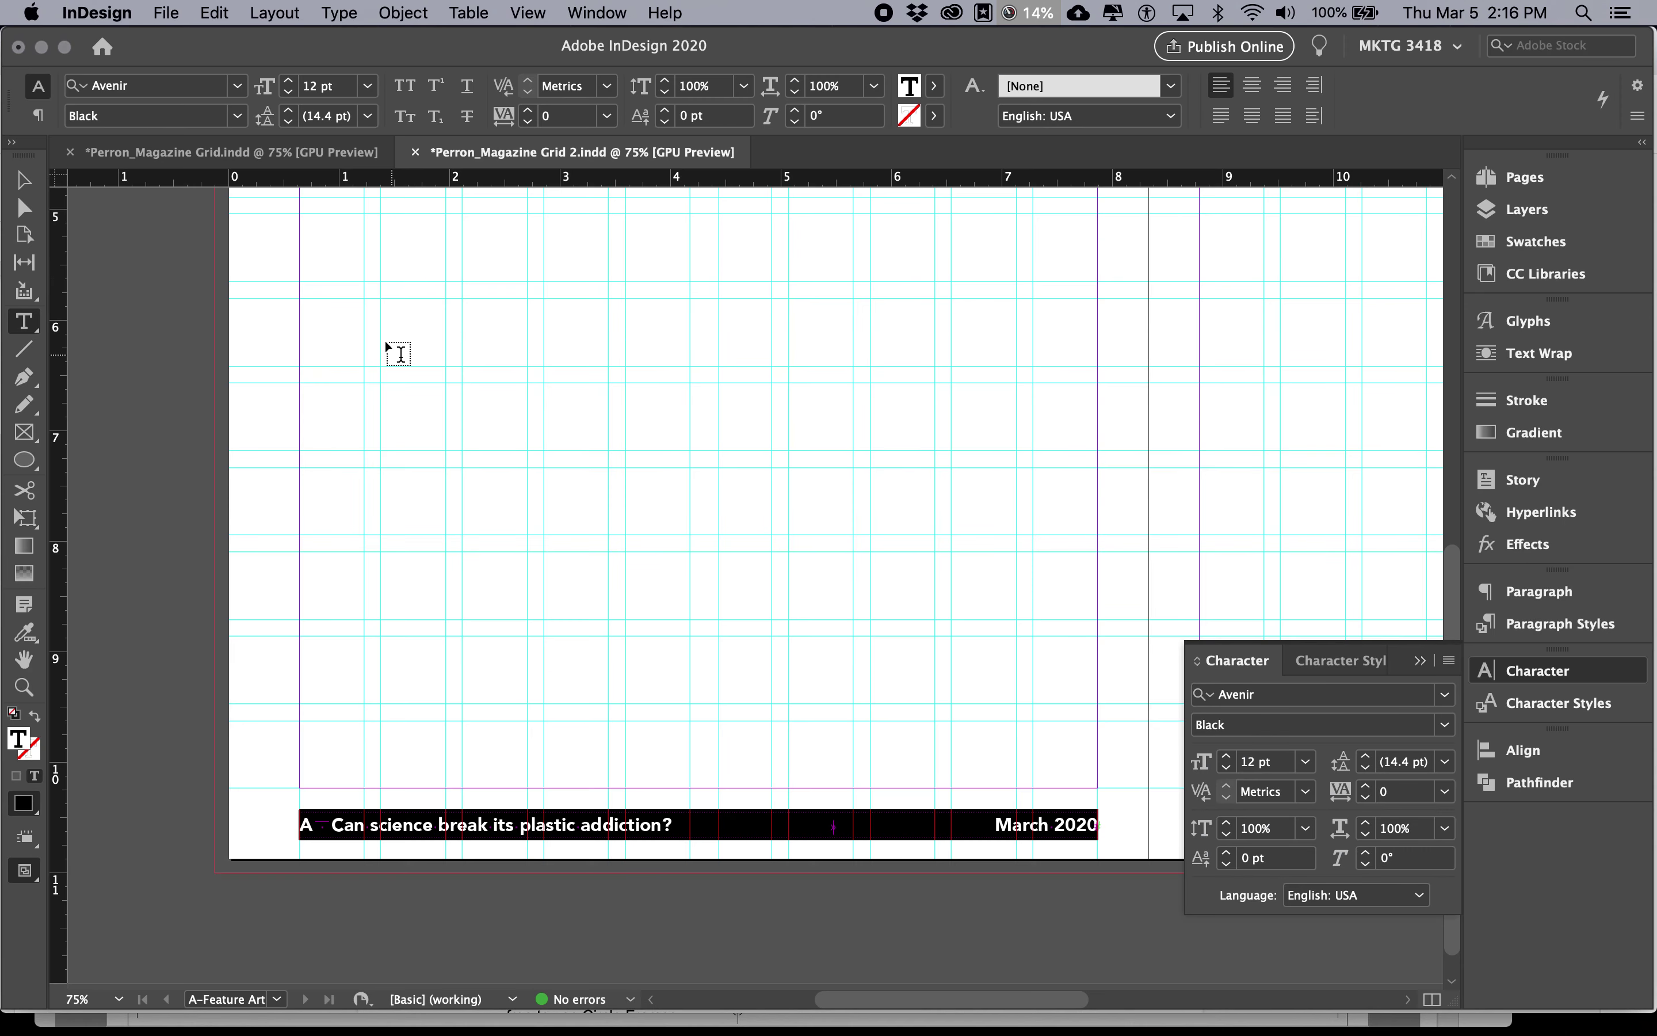
click(288, 101)
click(288, 101)
click(288, 101)
click(288, 100)
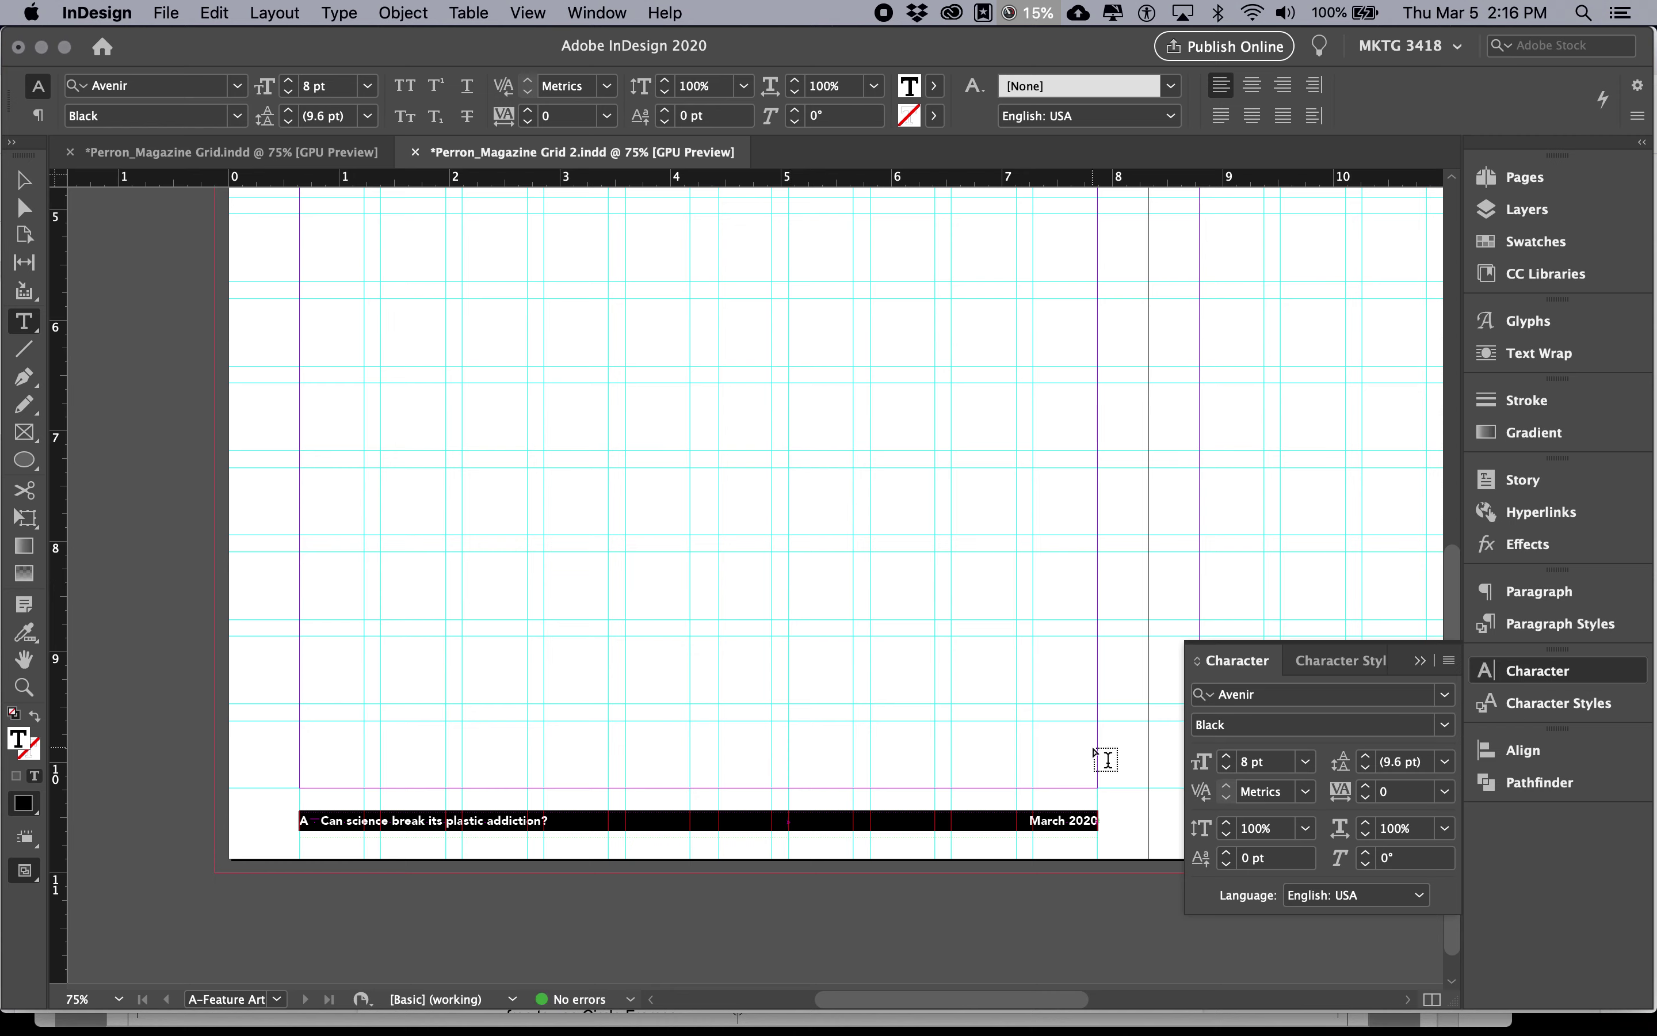
Read the "Save as a Paragraph Style" instructions in Chrome, return to InDesign and display the paragraph styles.
key(super+Tab)
scroll(721, 511, down, 3)
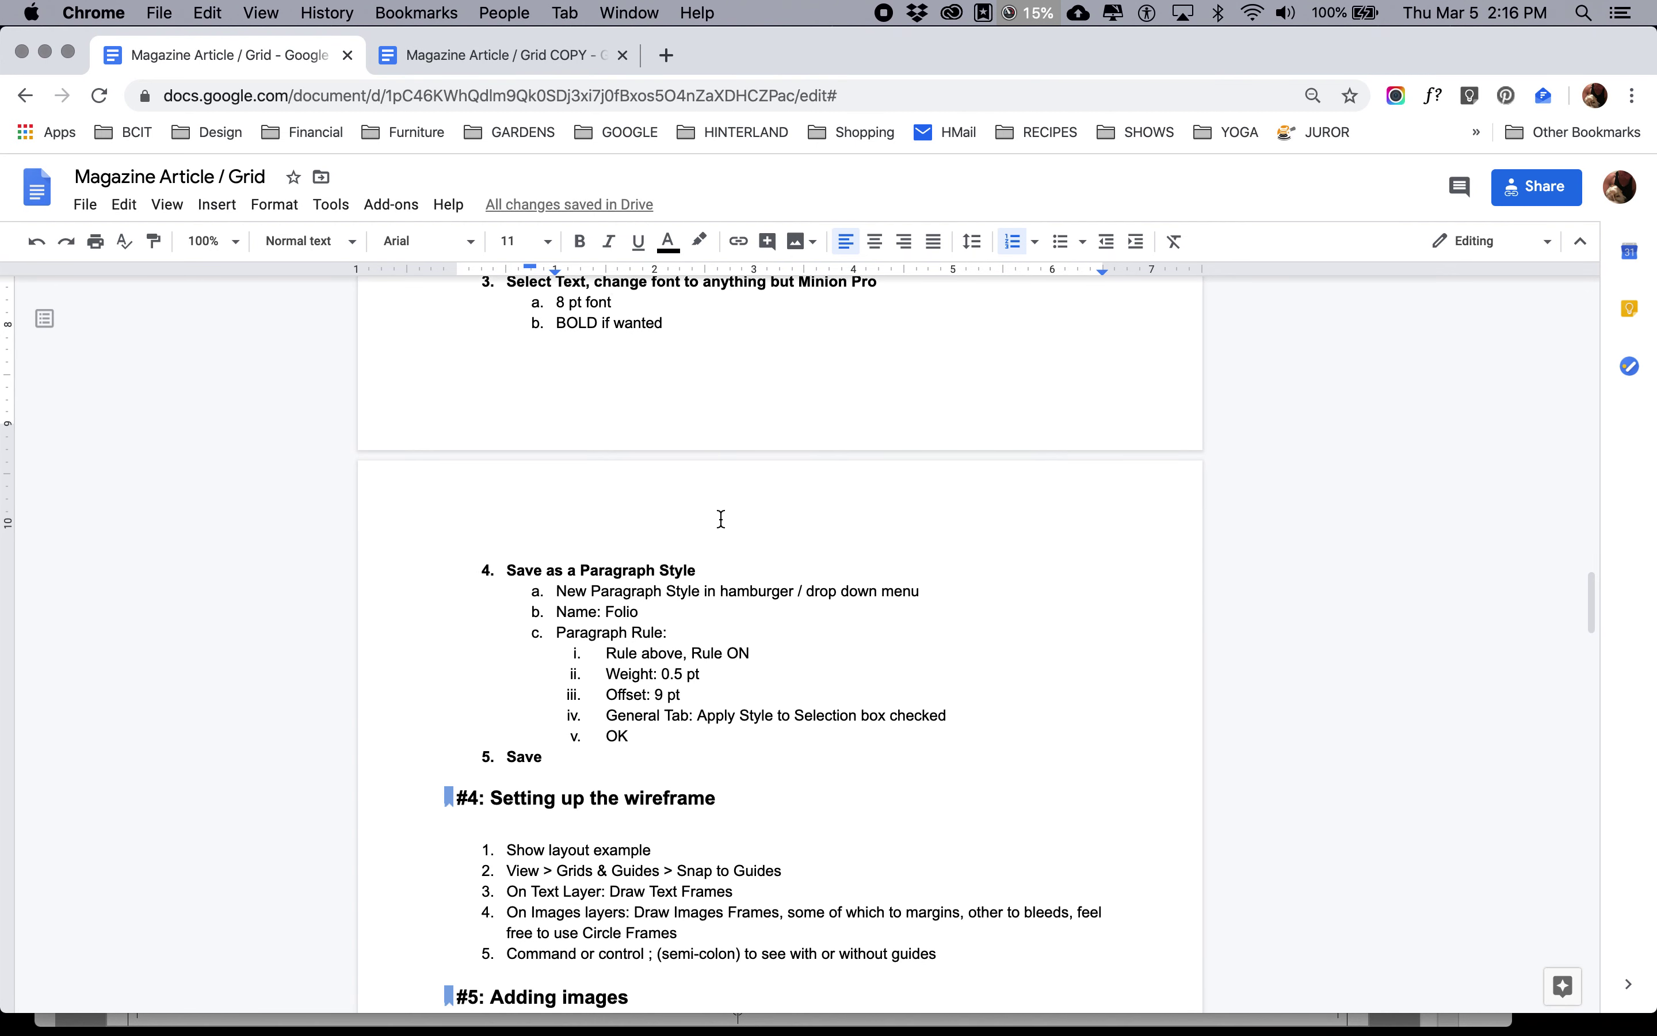
scroll(721, 518, down, 4)
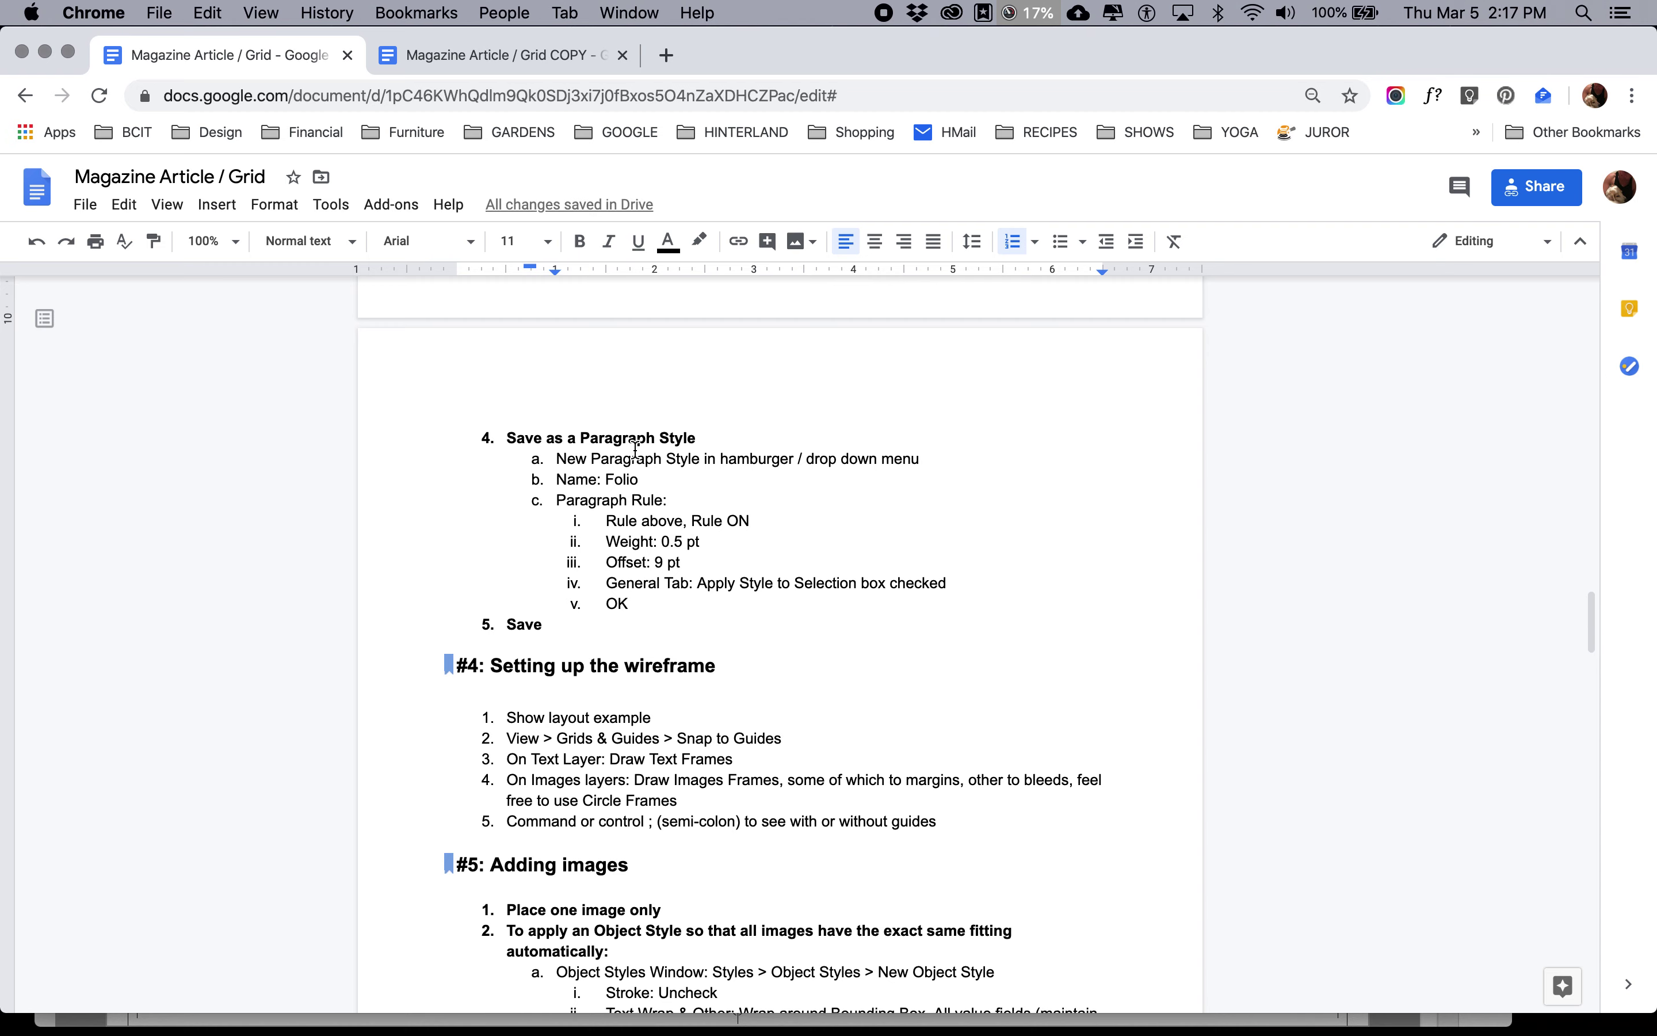
key(super+Tab)
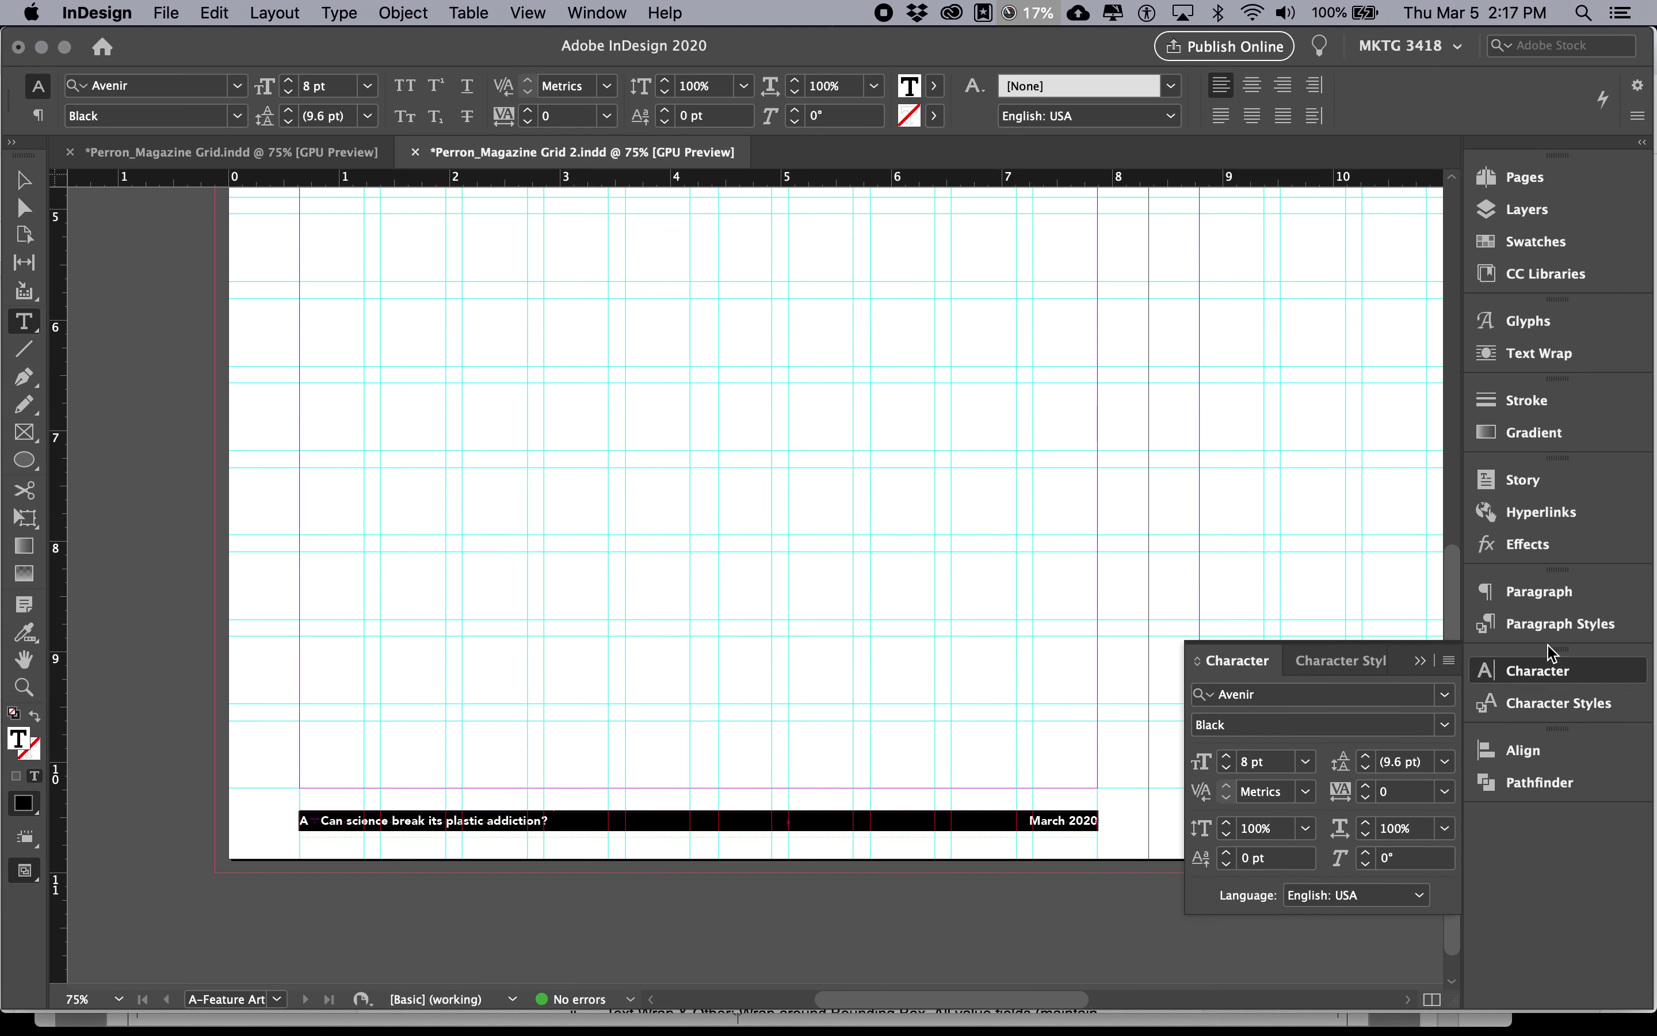
click(1541, 625)
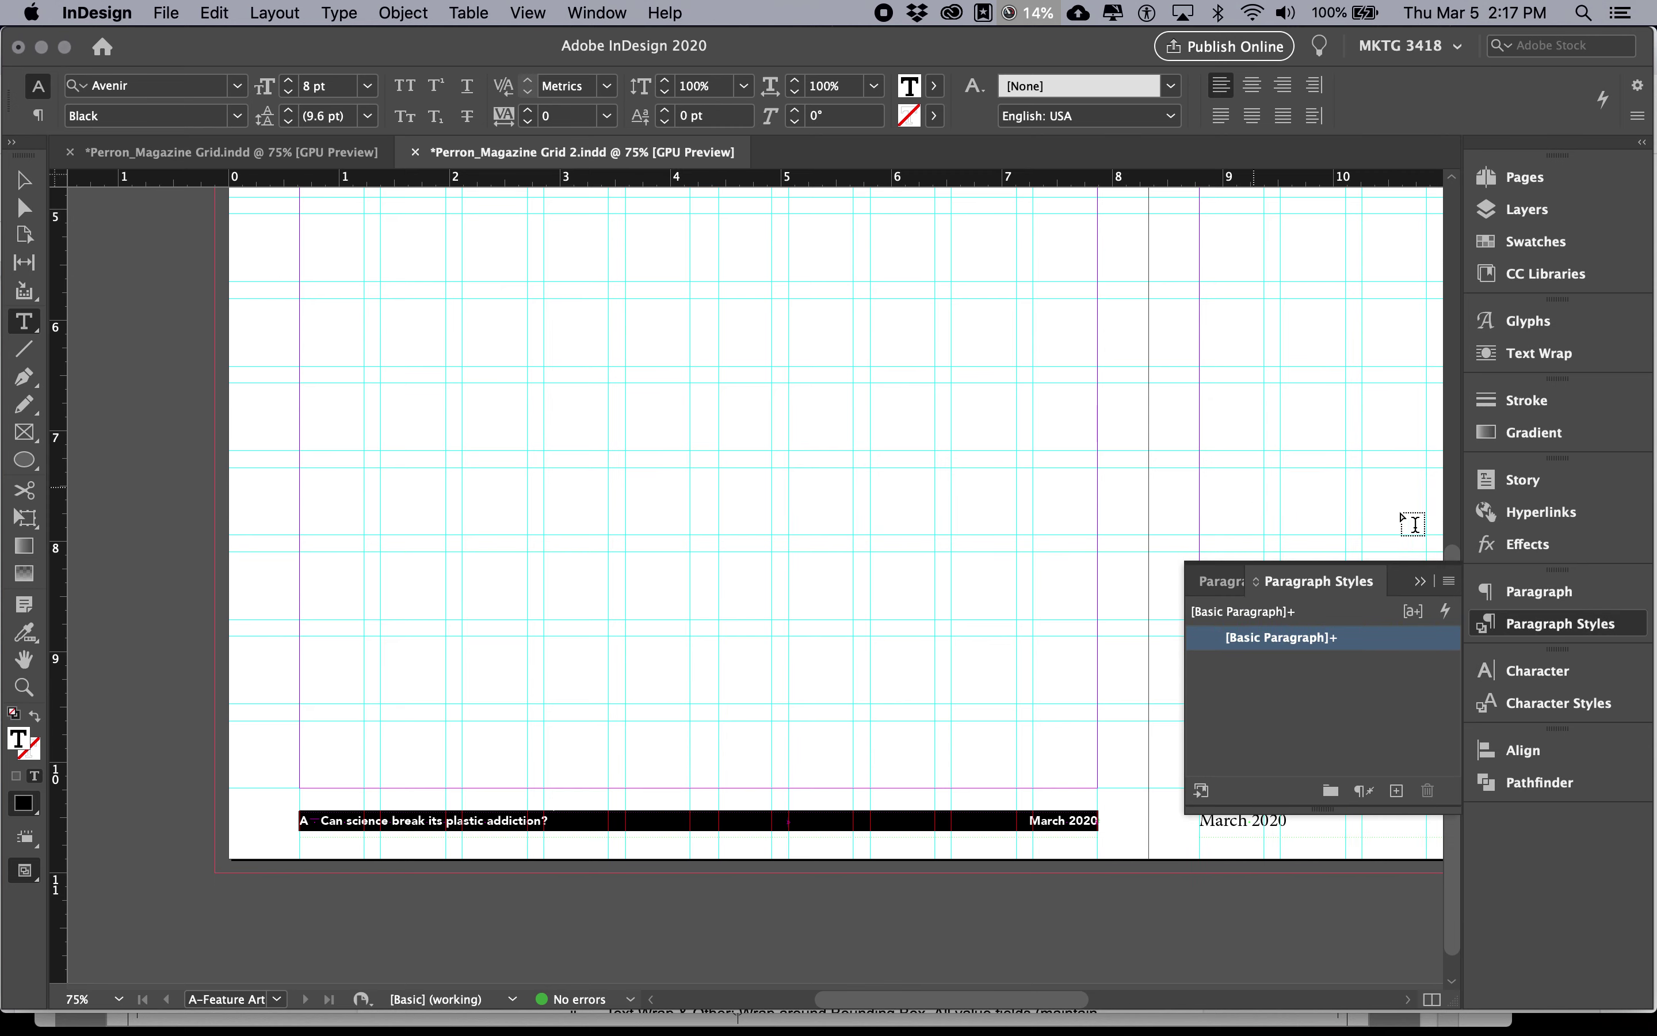
click(597, 12)
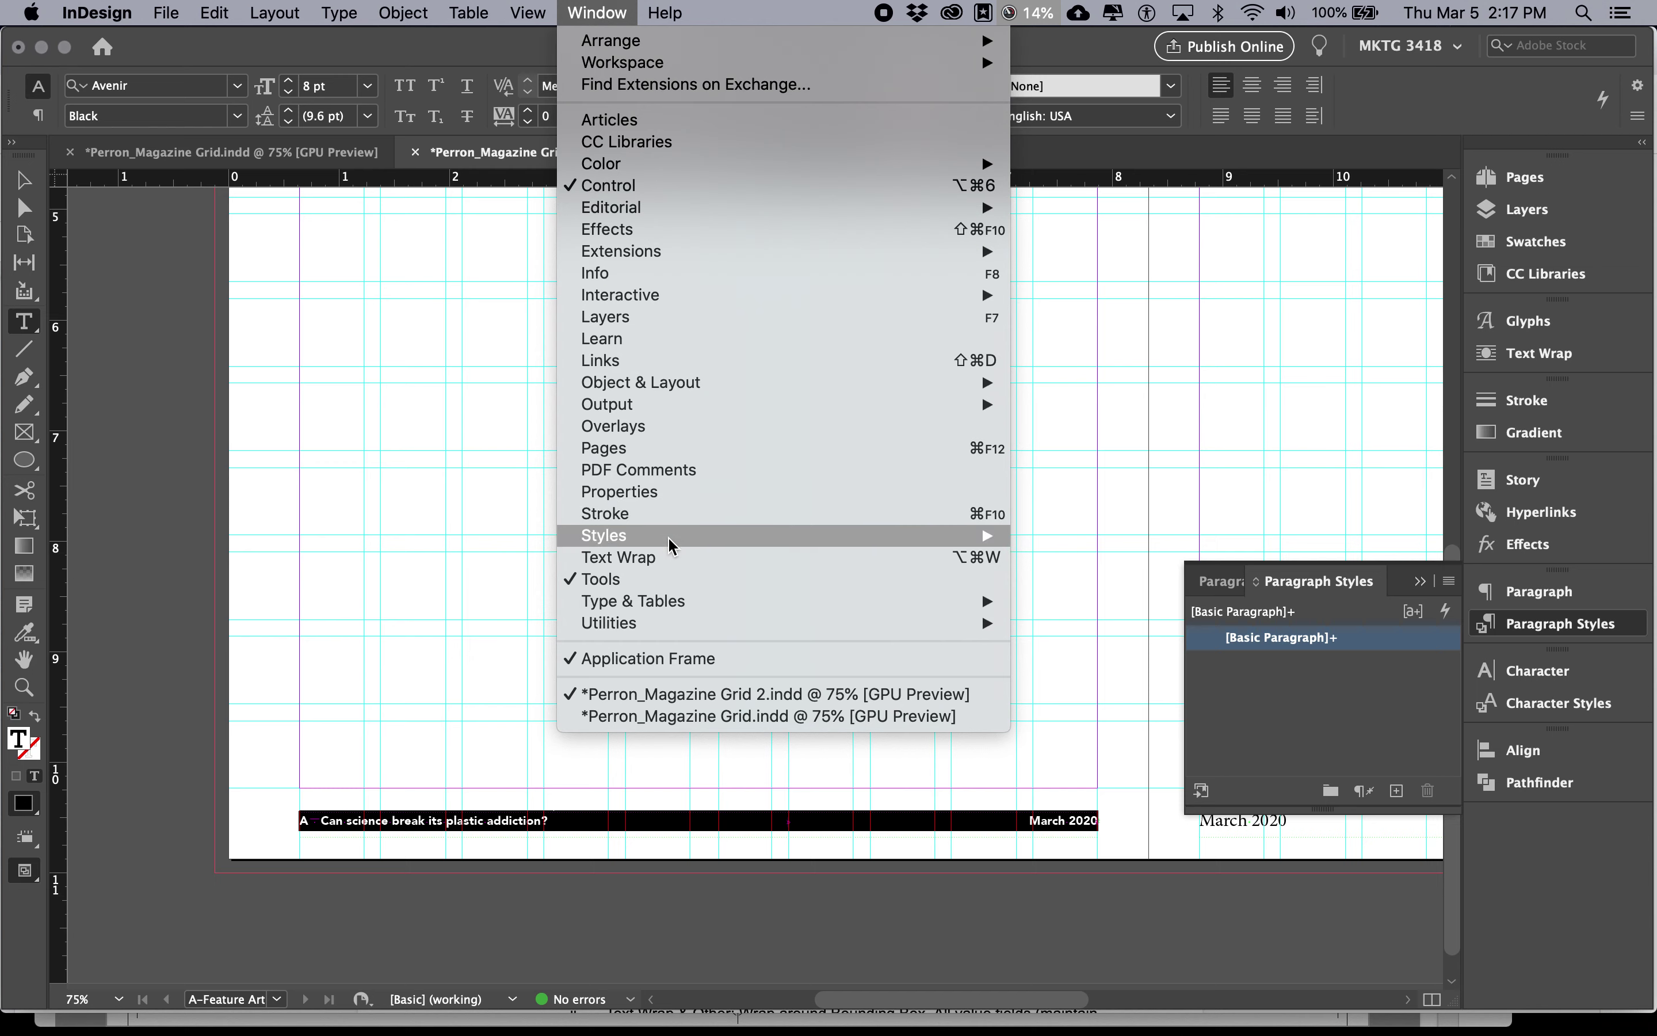
mouse_move(668, 544)
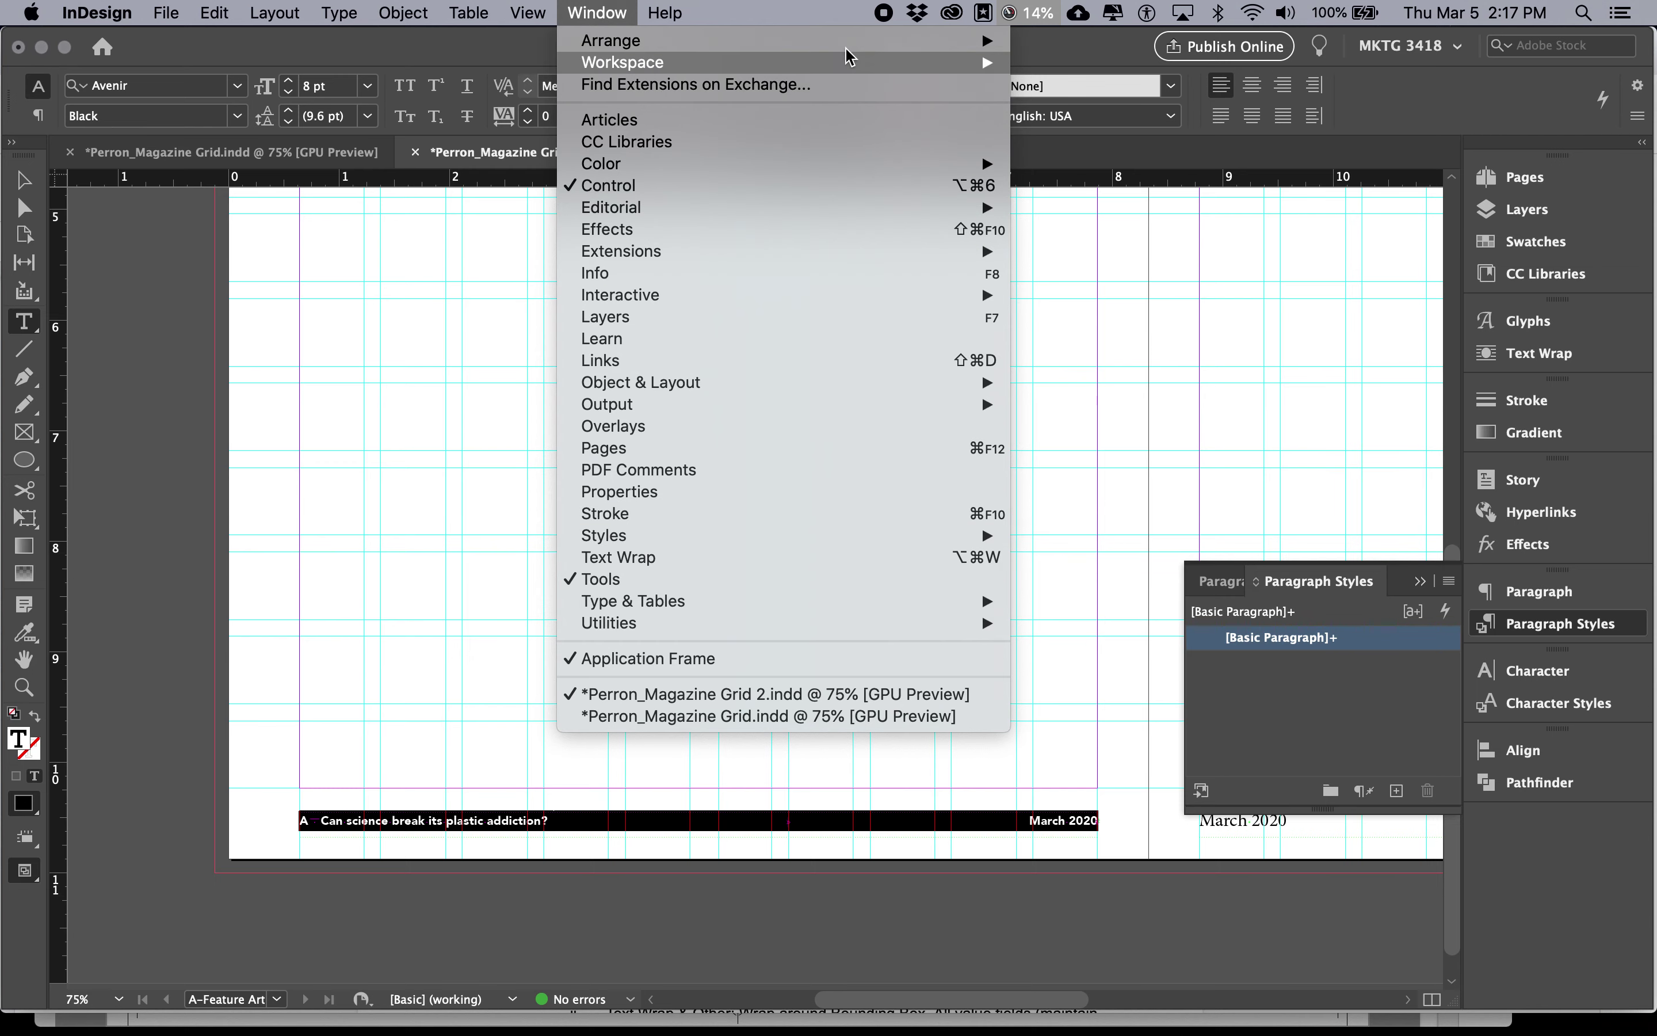
mouse_move(852, 63)
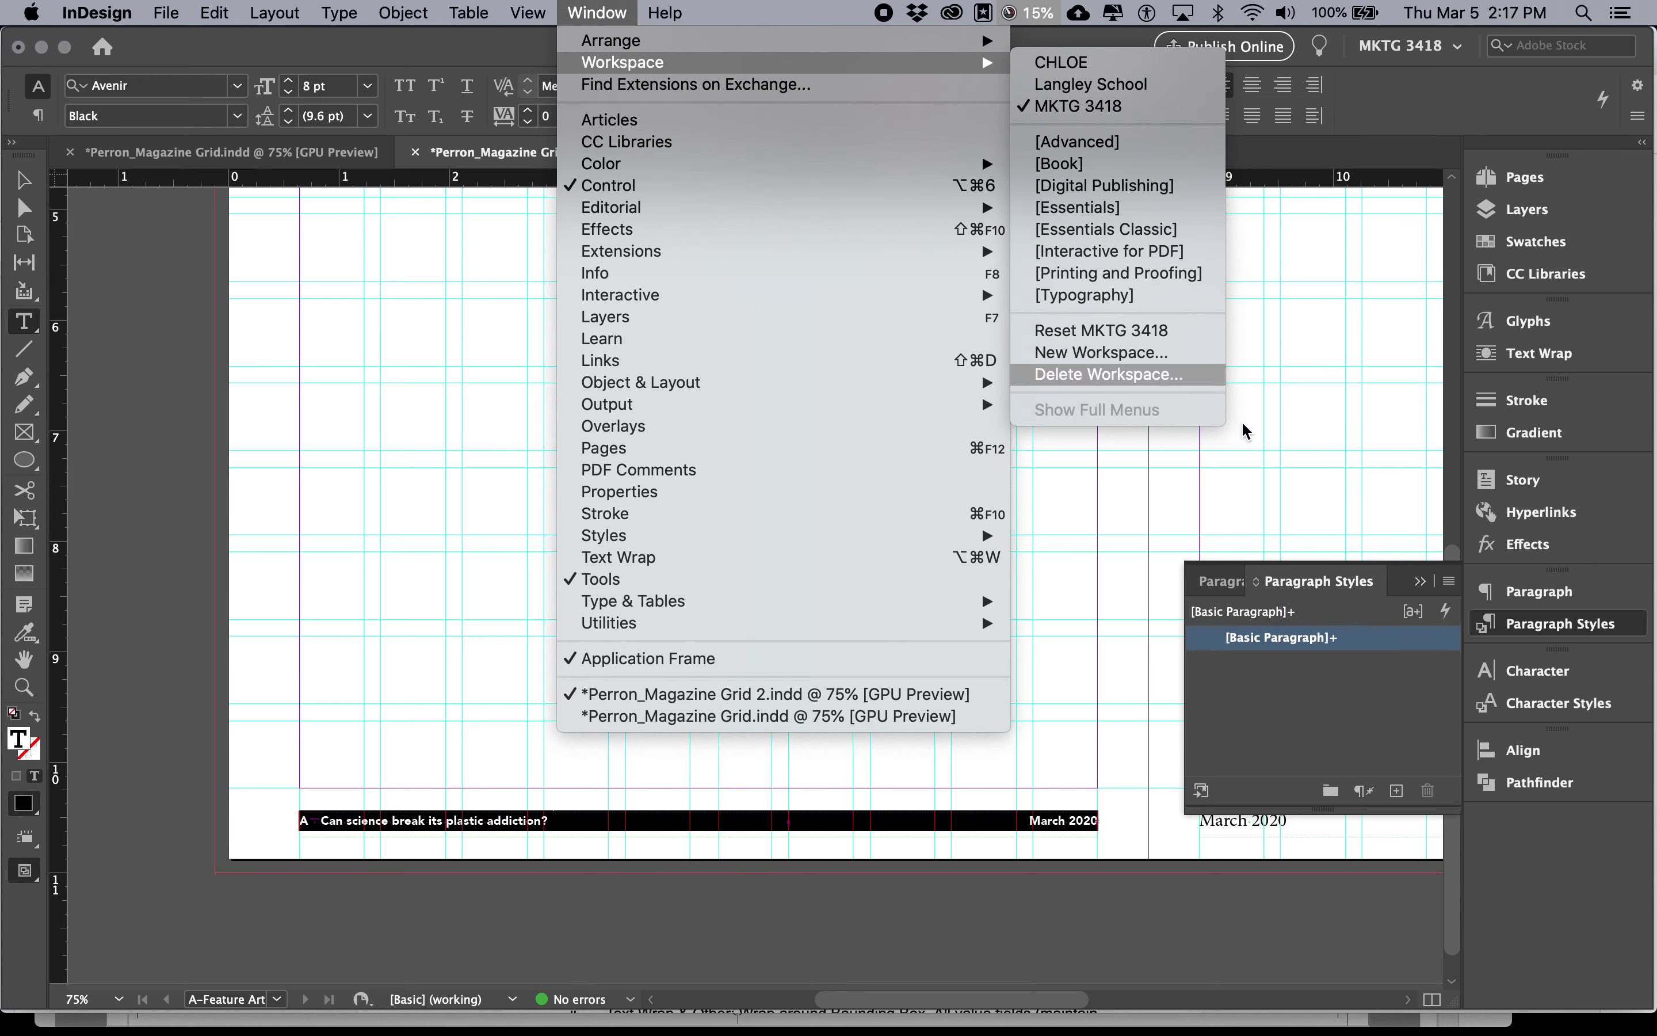
click(1485, 621)
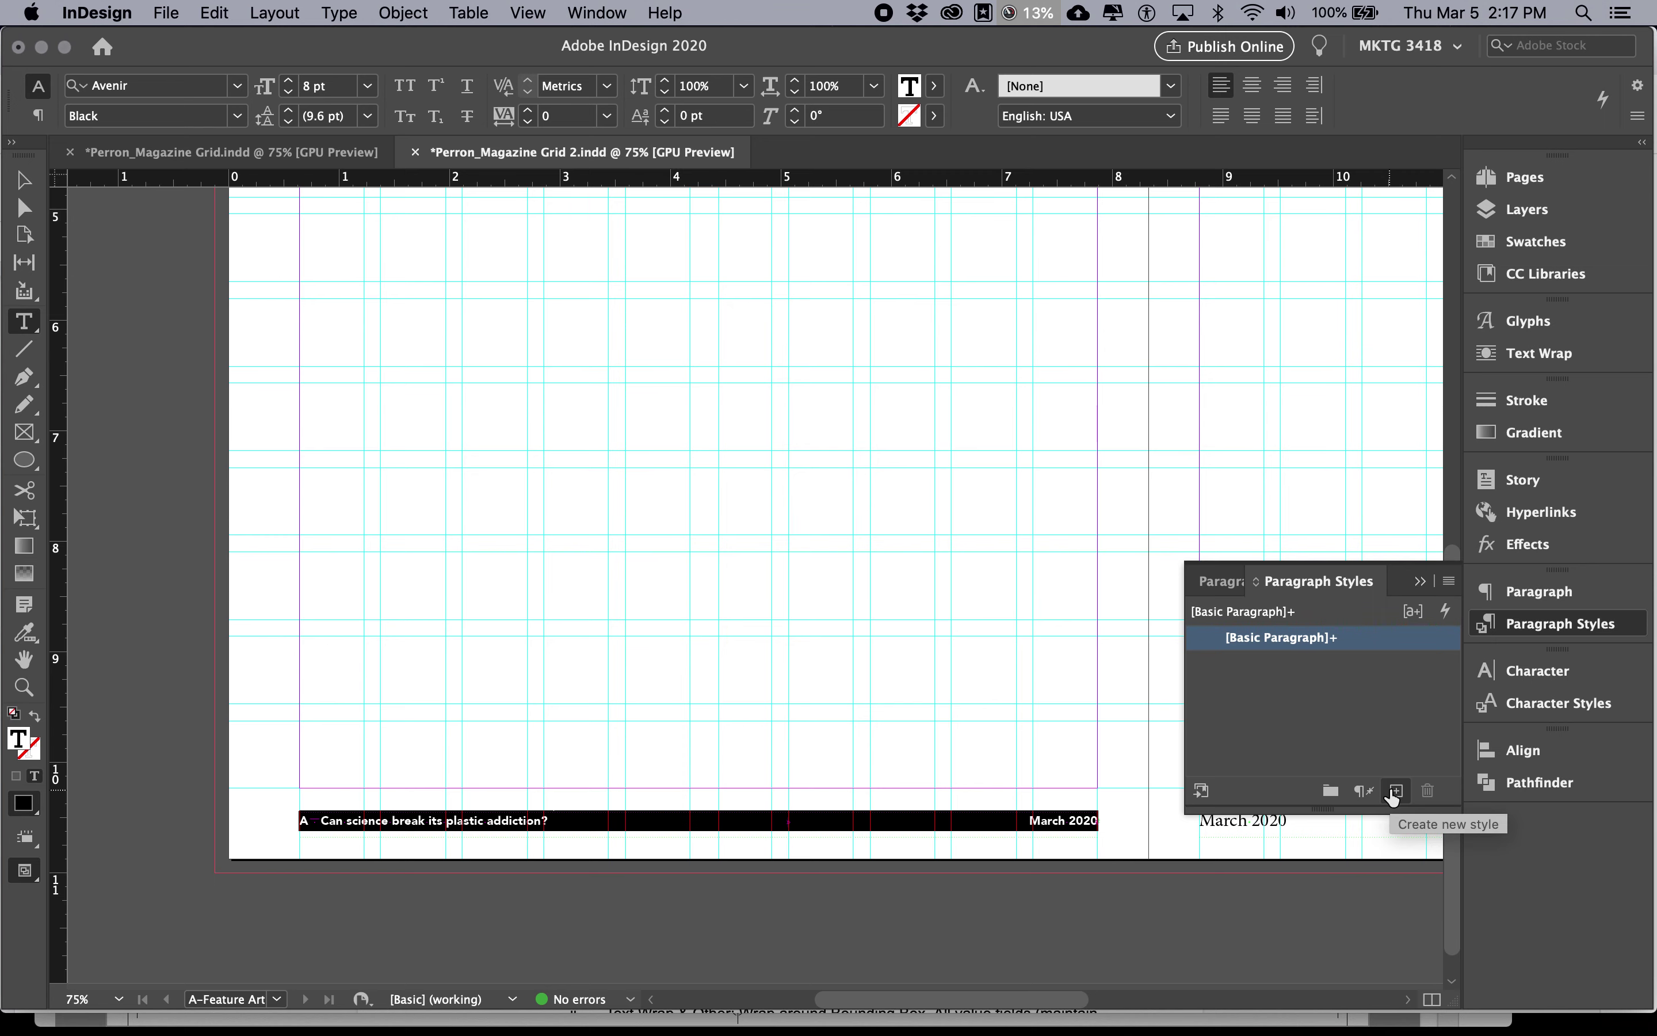
Start a new paragraph style from the selected folio text and name it Folio, copying the name from the Google Docs instructions.
click(1449, 582)
click(1402, 475)
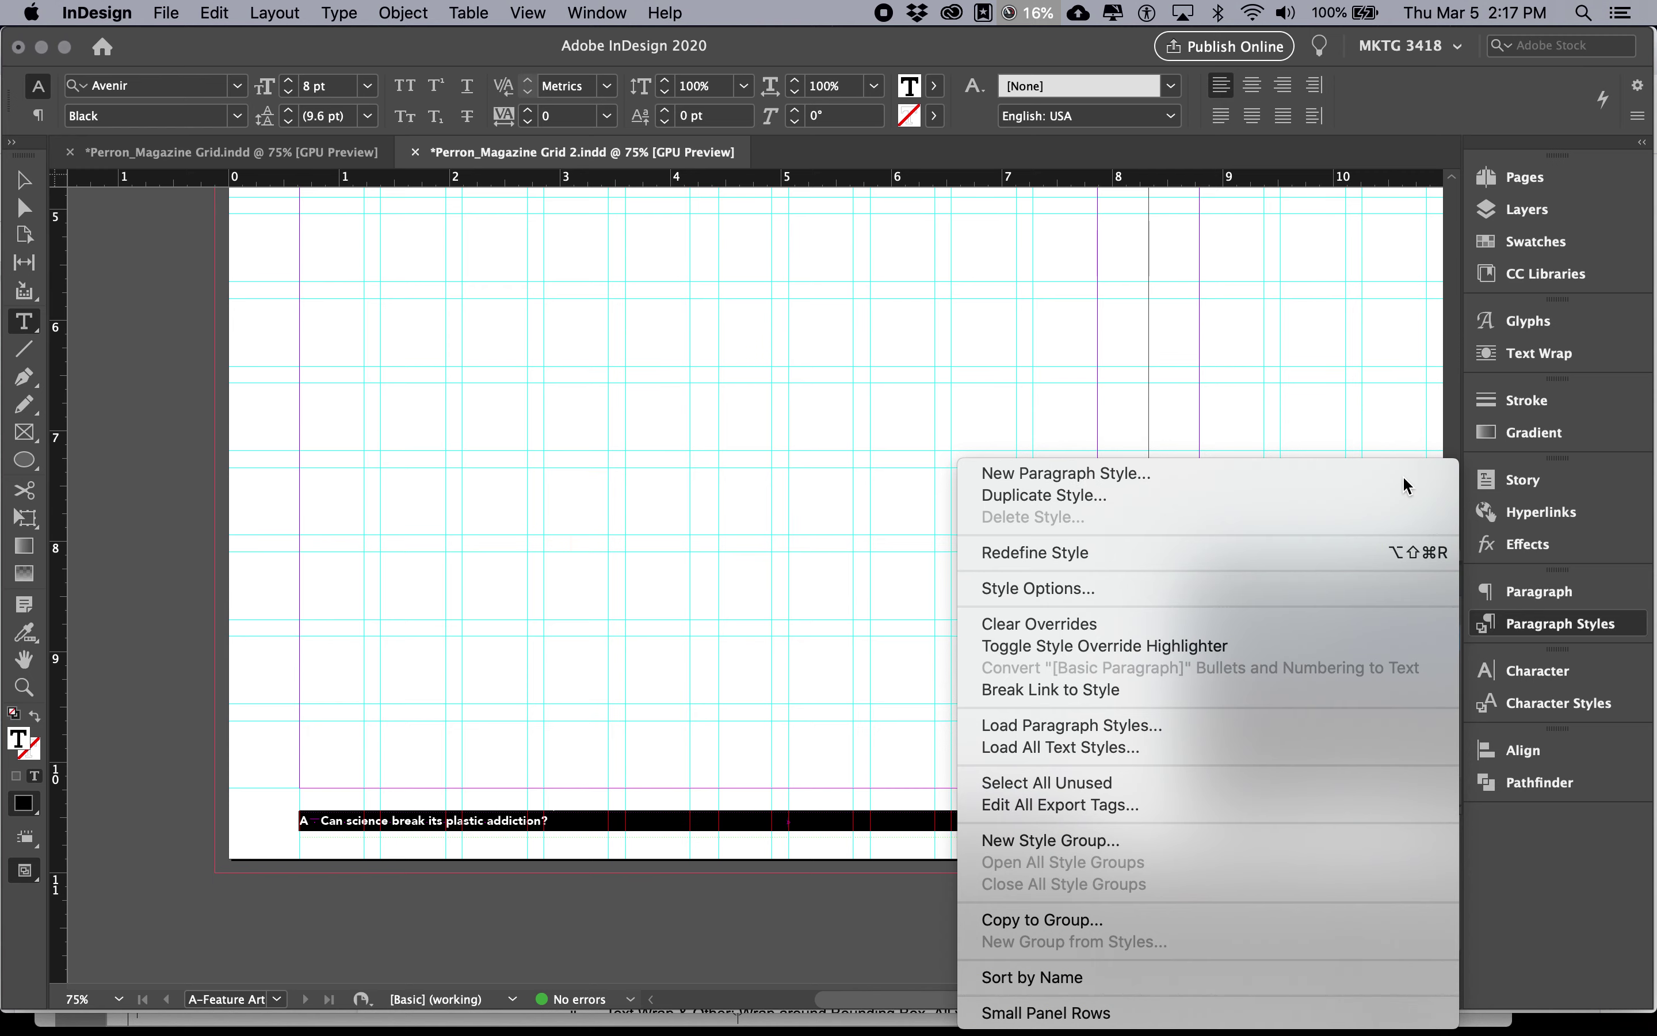
key(super+Tab)
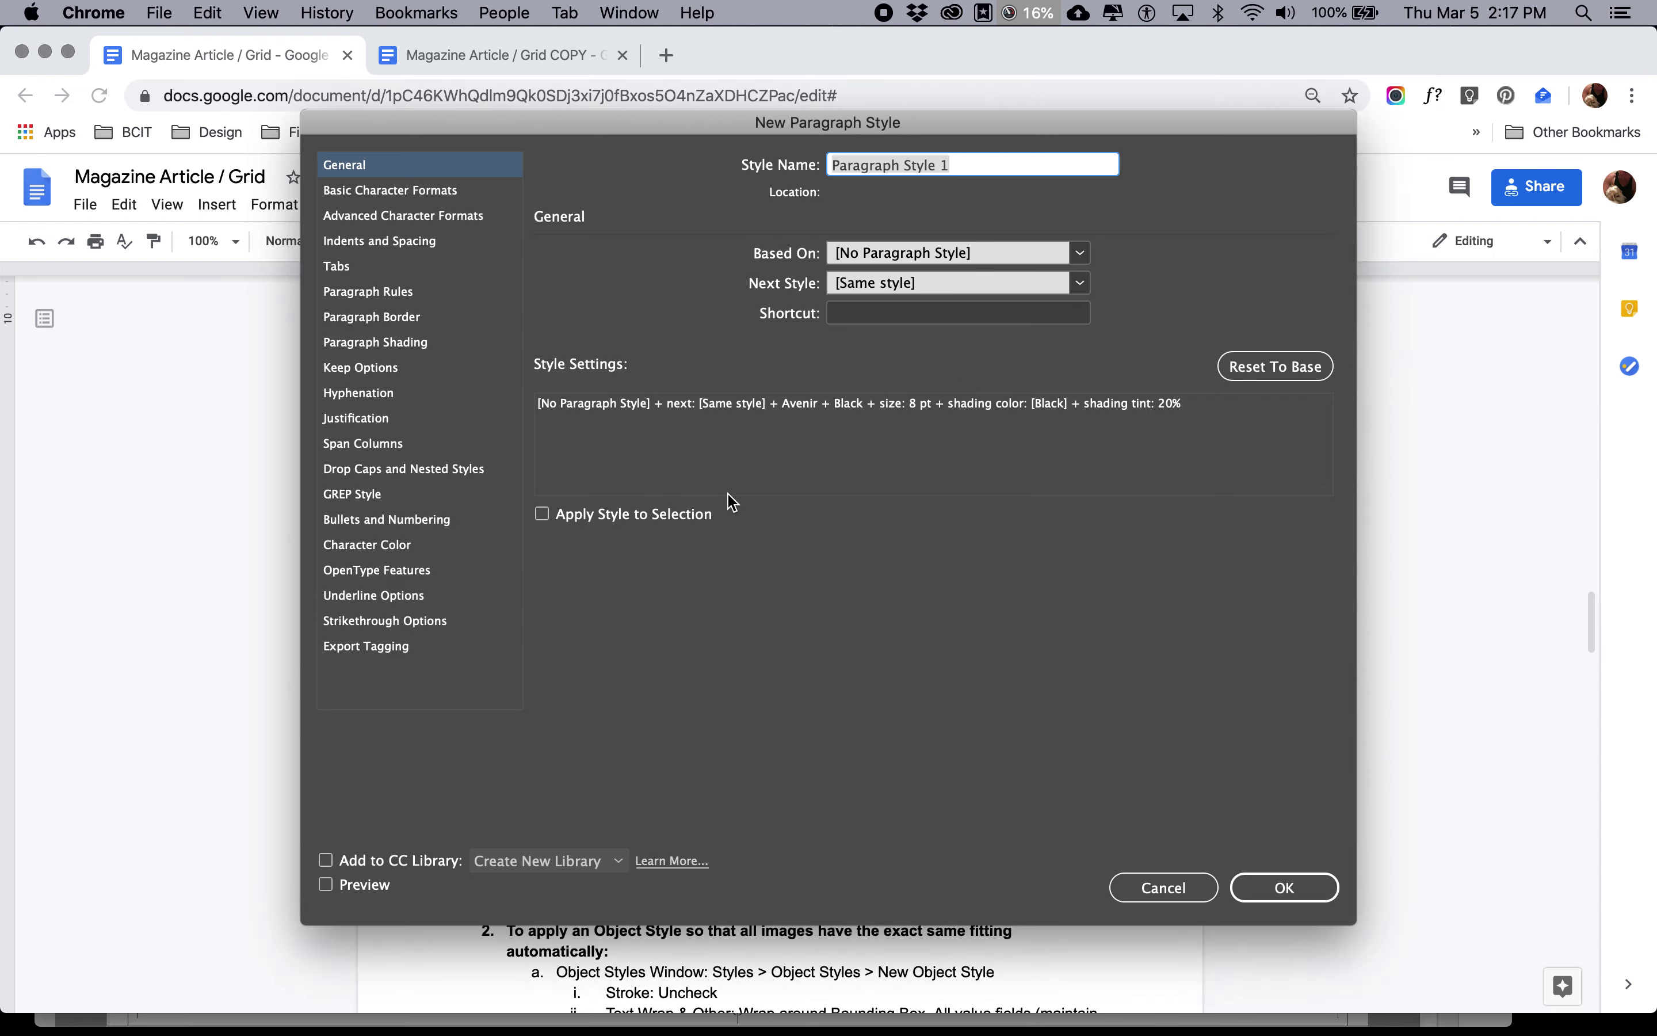
double_click(638, 479)
key(super+c)
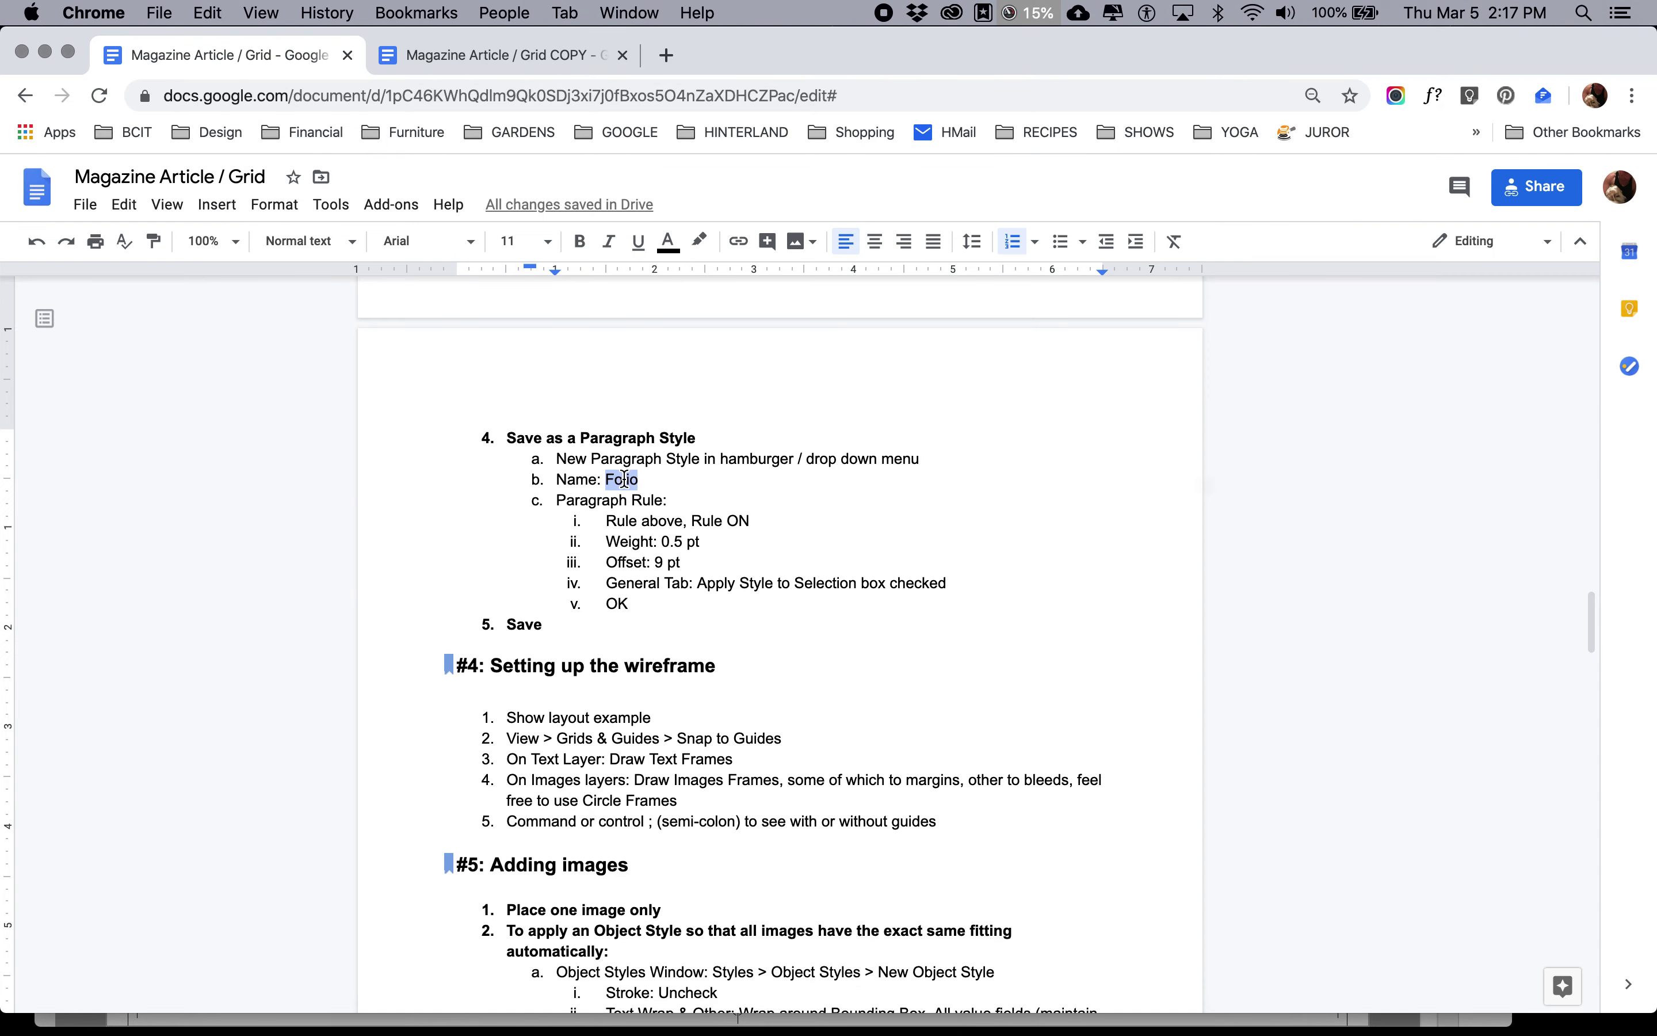
key(super+Tab)
key(super+v)
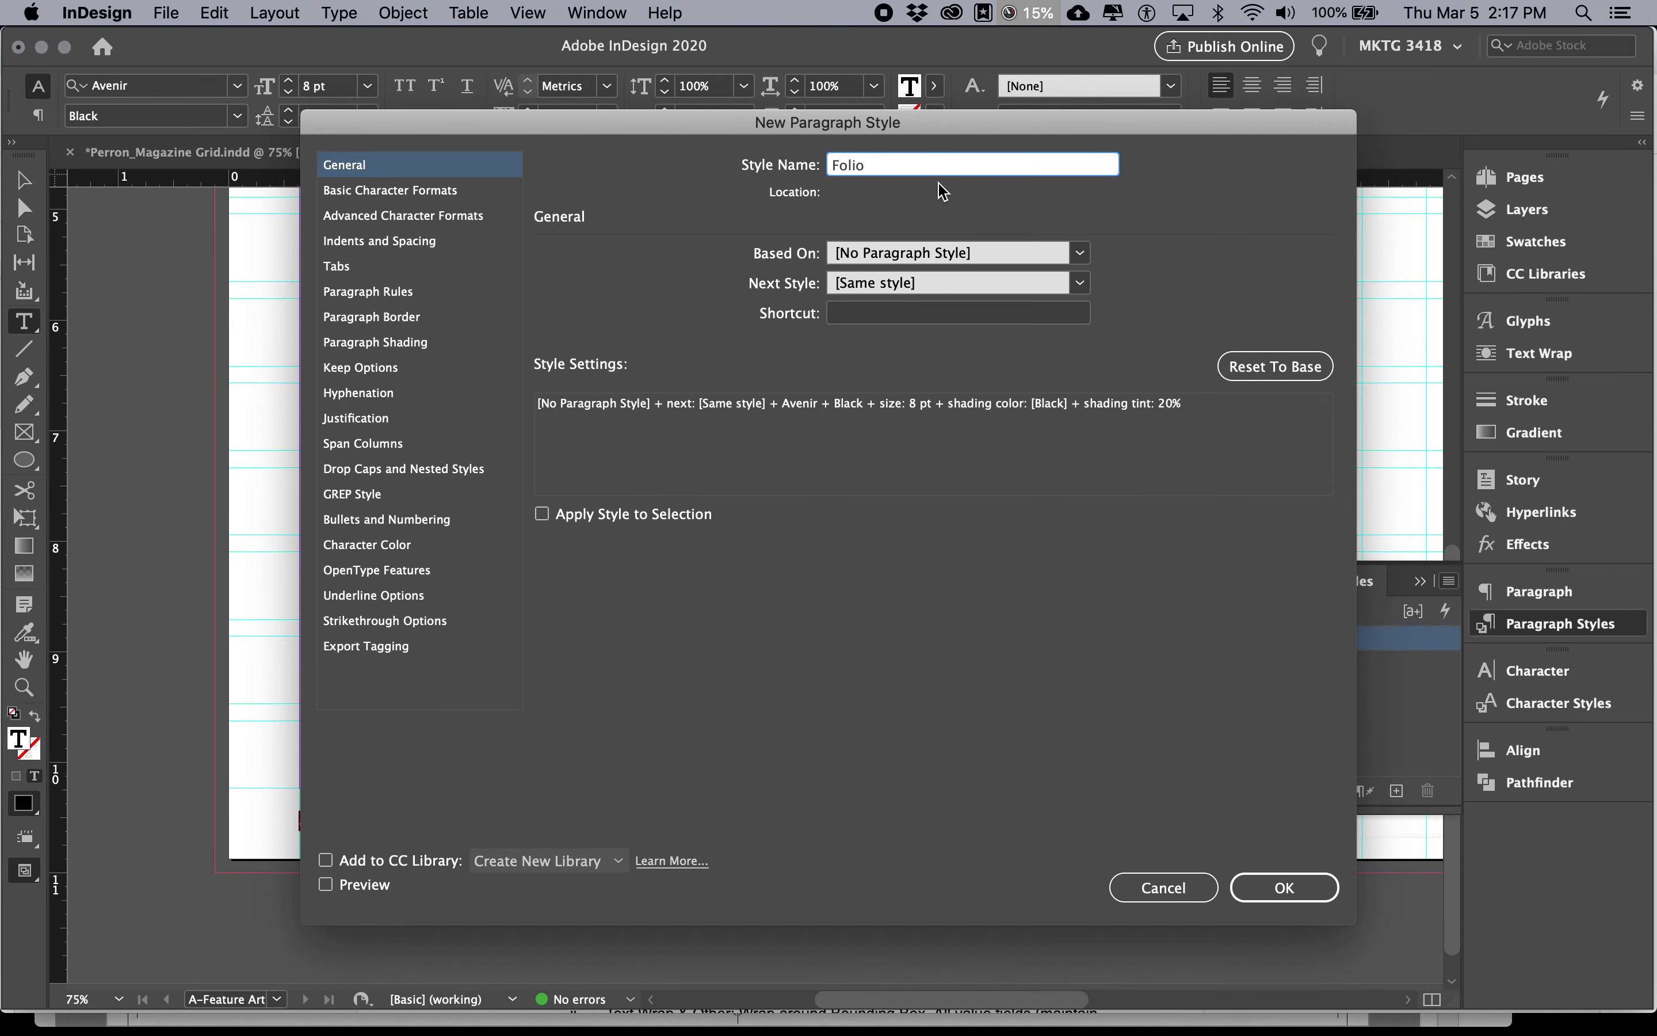
Enable Apply Style to Selection for the Folio style and switch to Chrome to check the paragraph rule instructions.
drag(751, 122, 1110, 9)
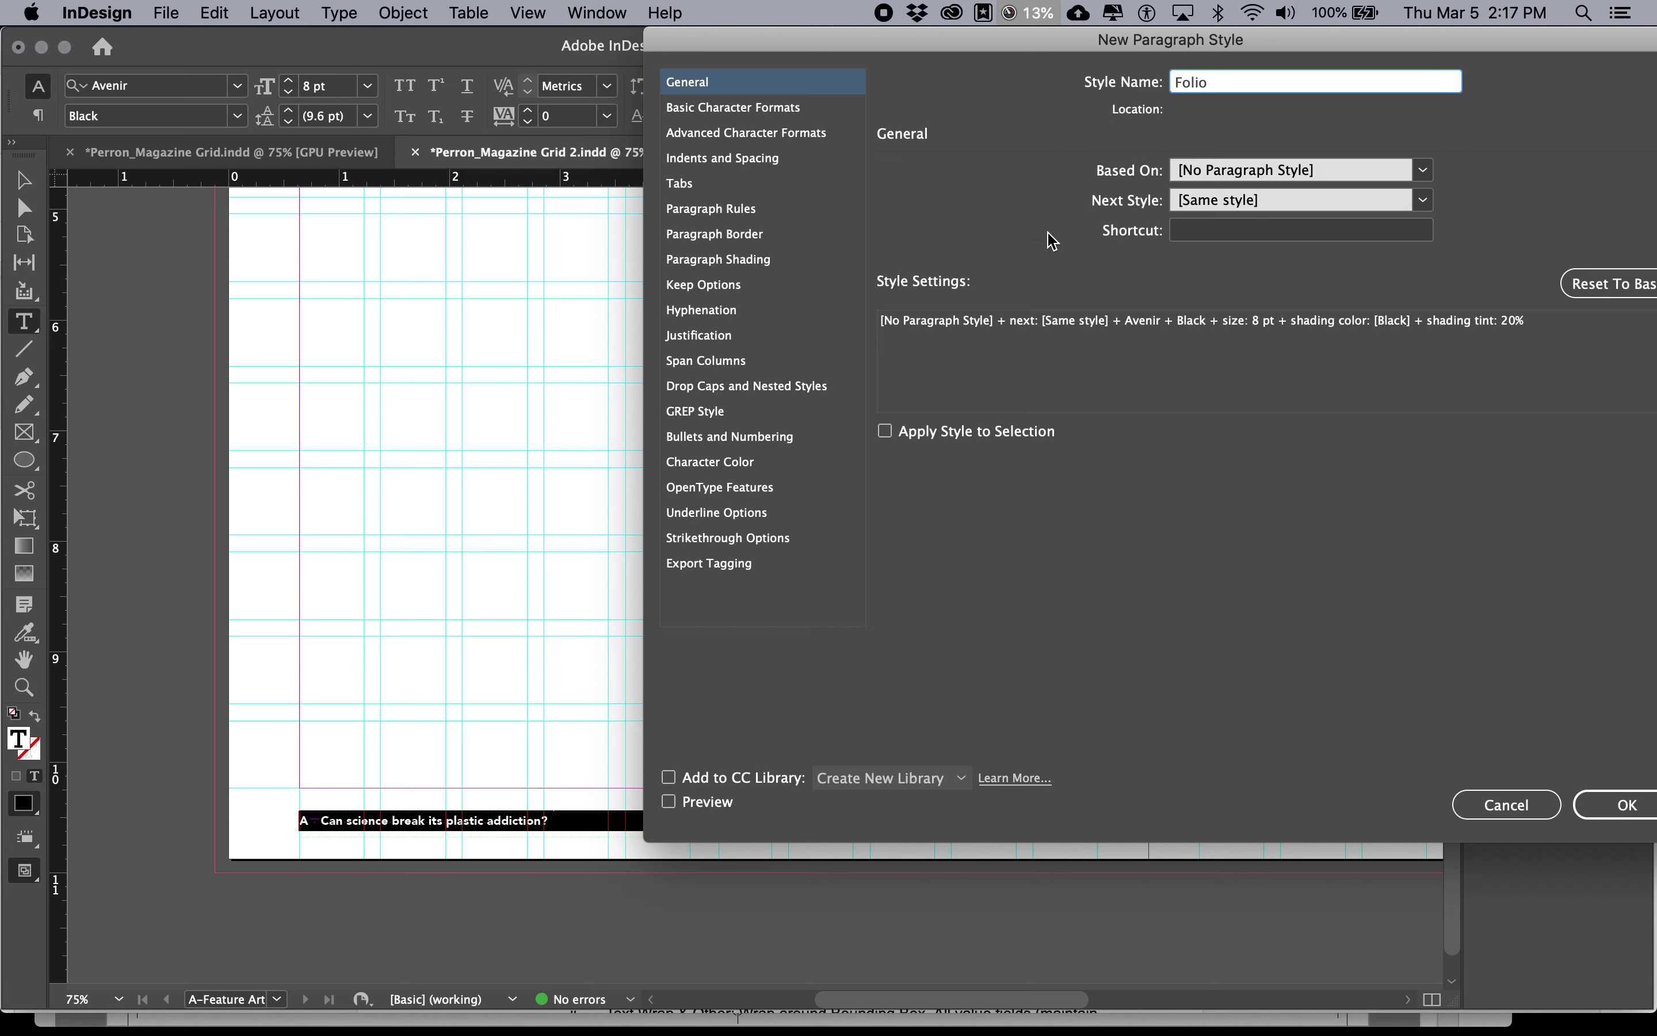
click(885, 431)
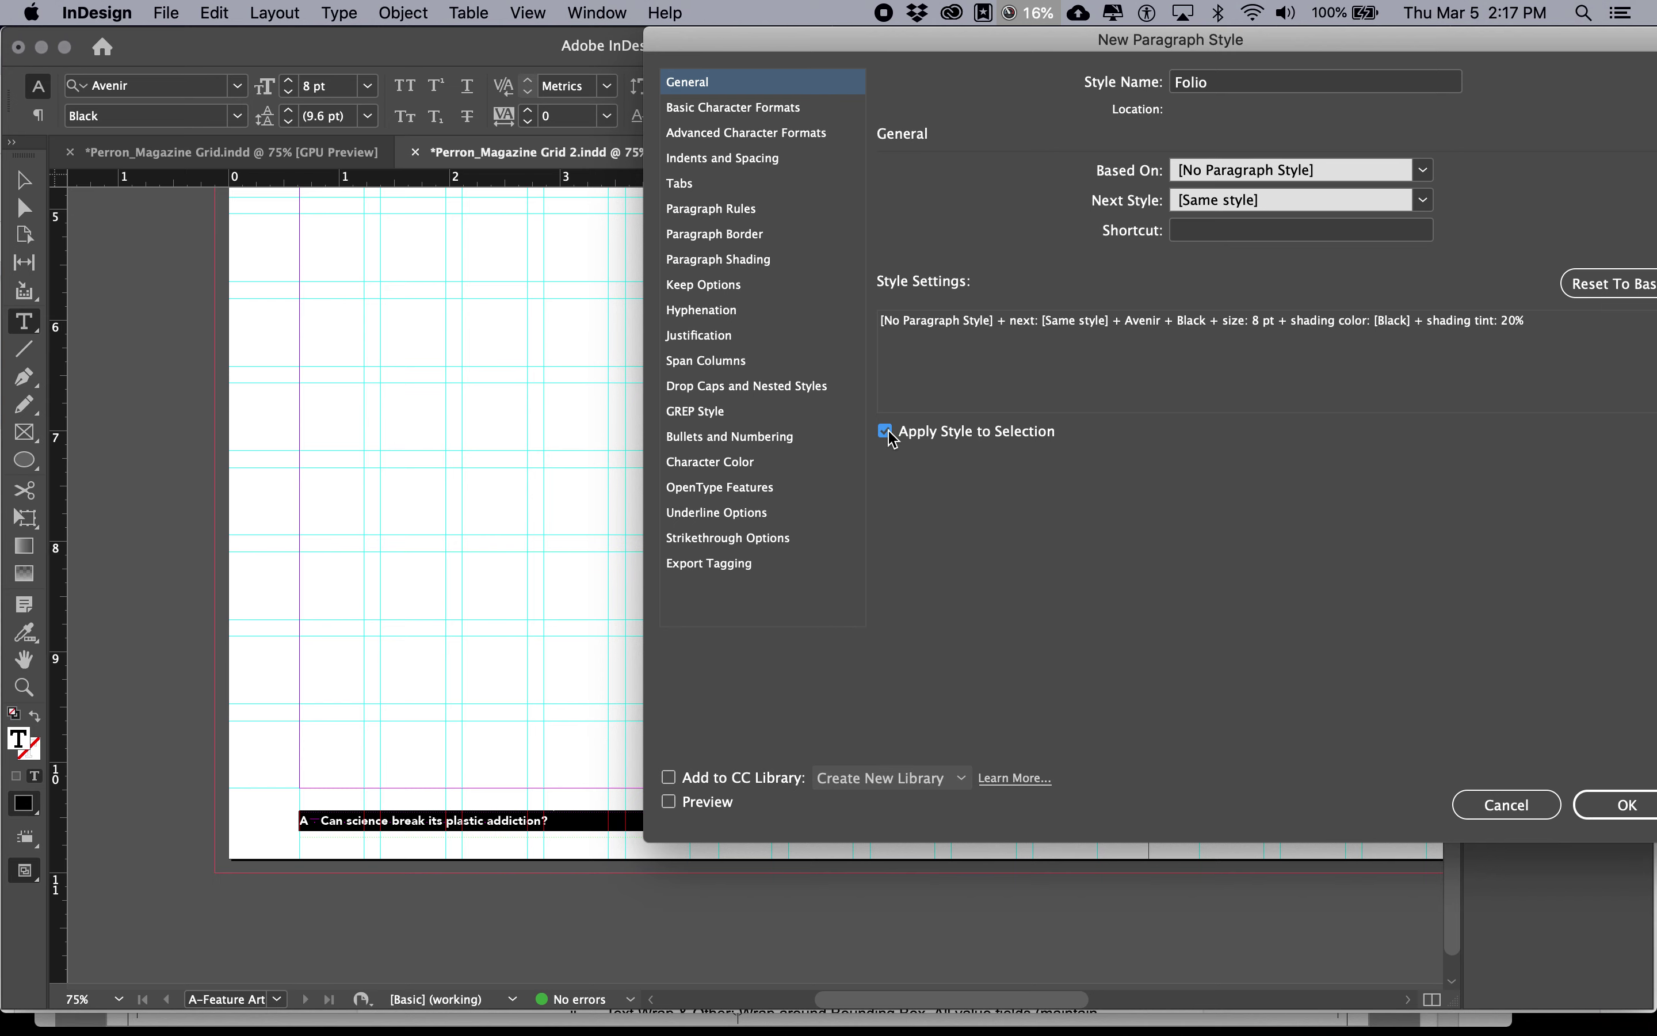
key(super+Tab)
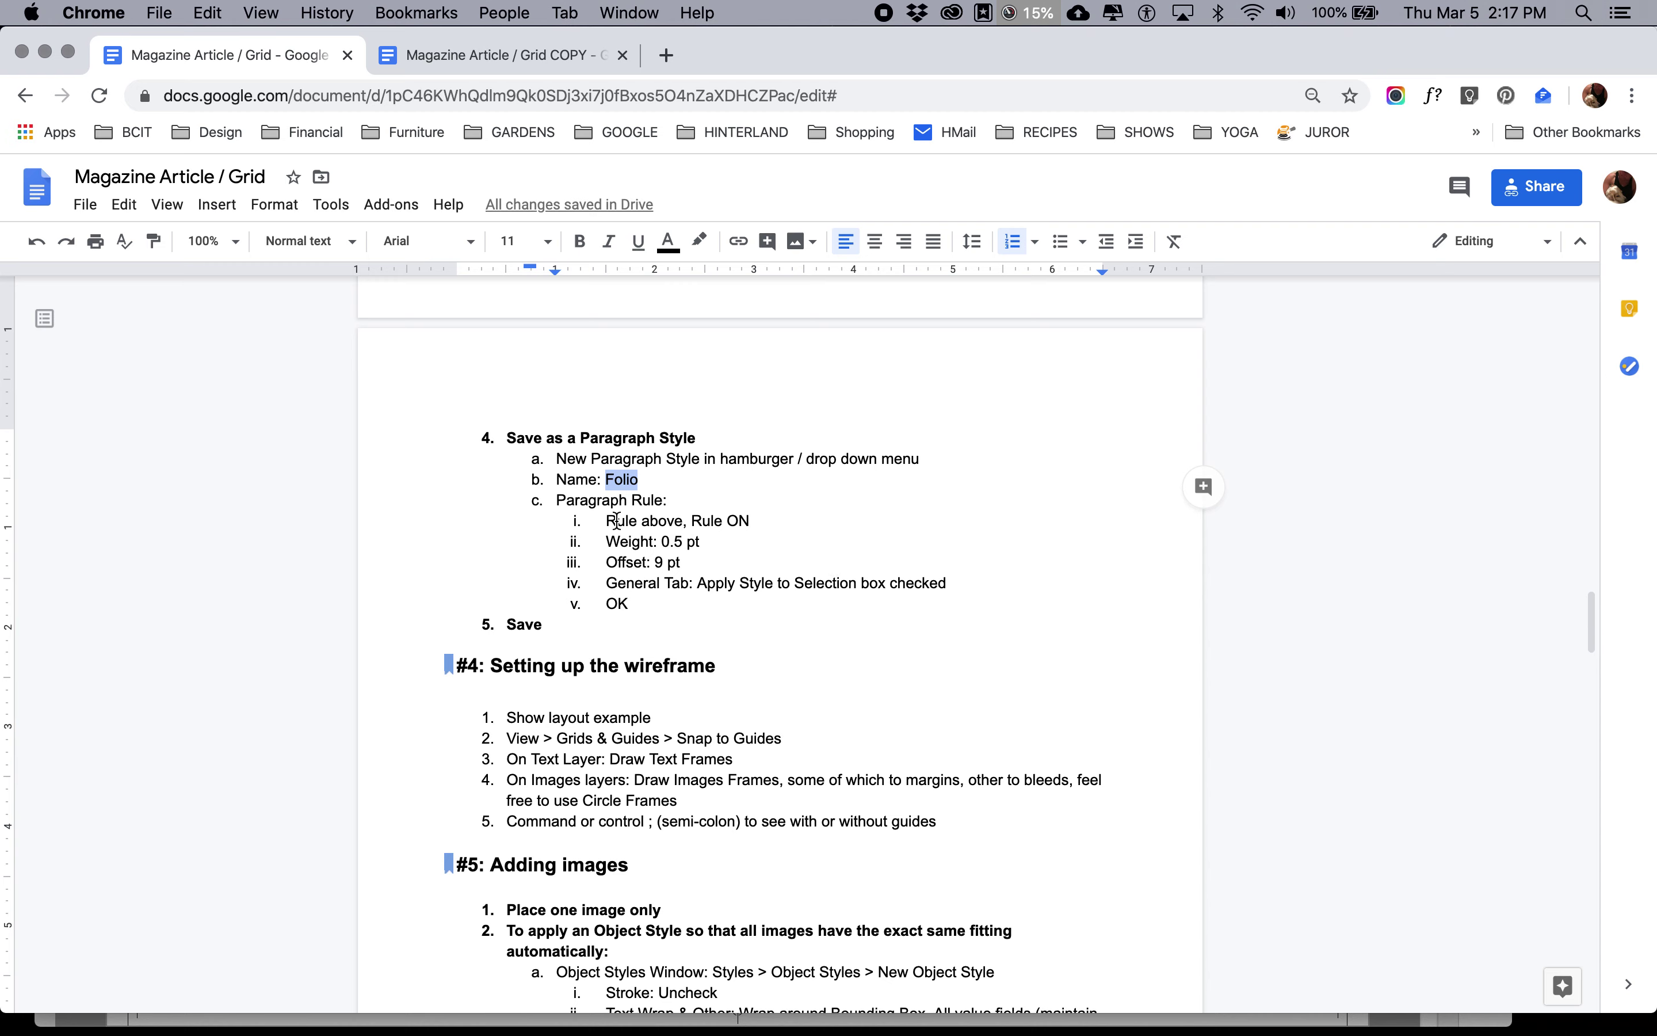
Cancel the new paragraph style in InDesign and examine the ruled folio at the foot of page 50 in Perron_Magazine Grid.
key(super+Tab)
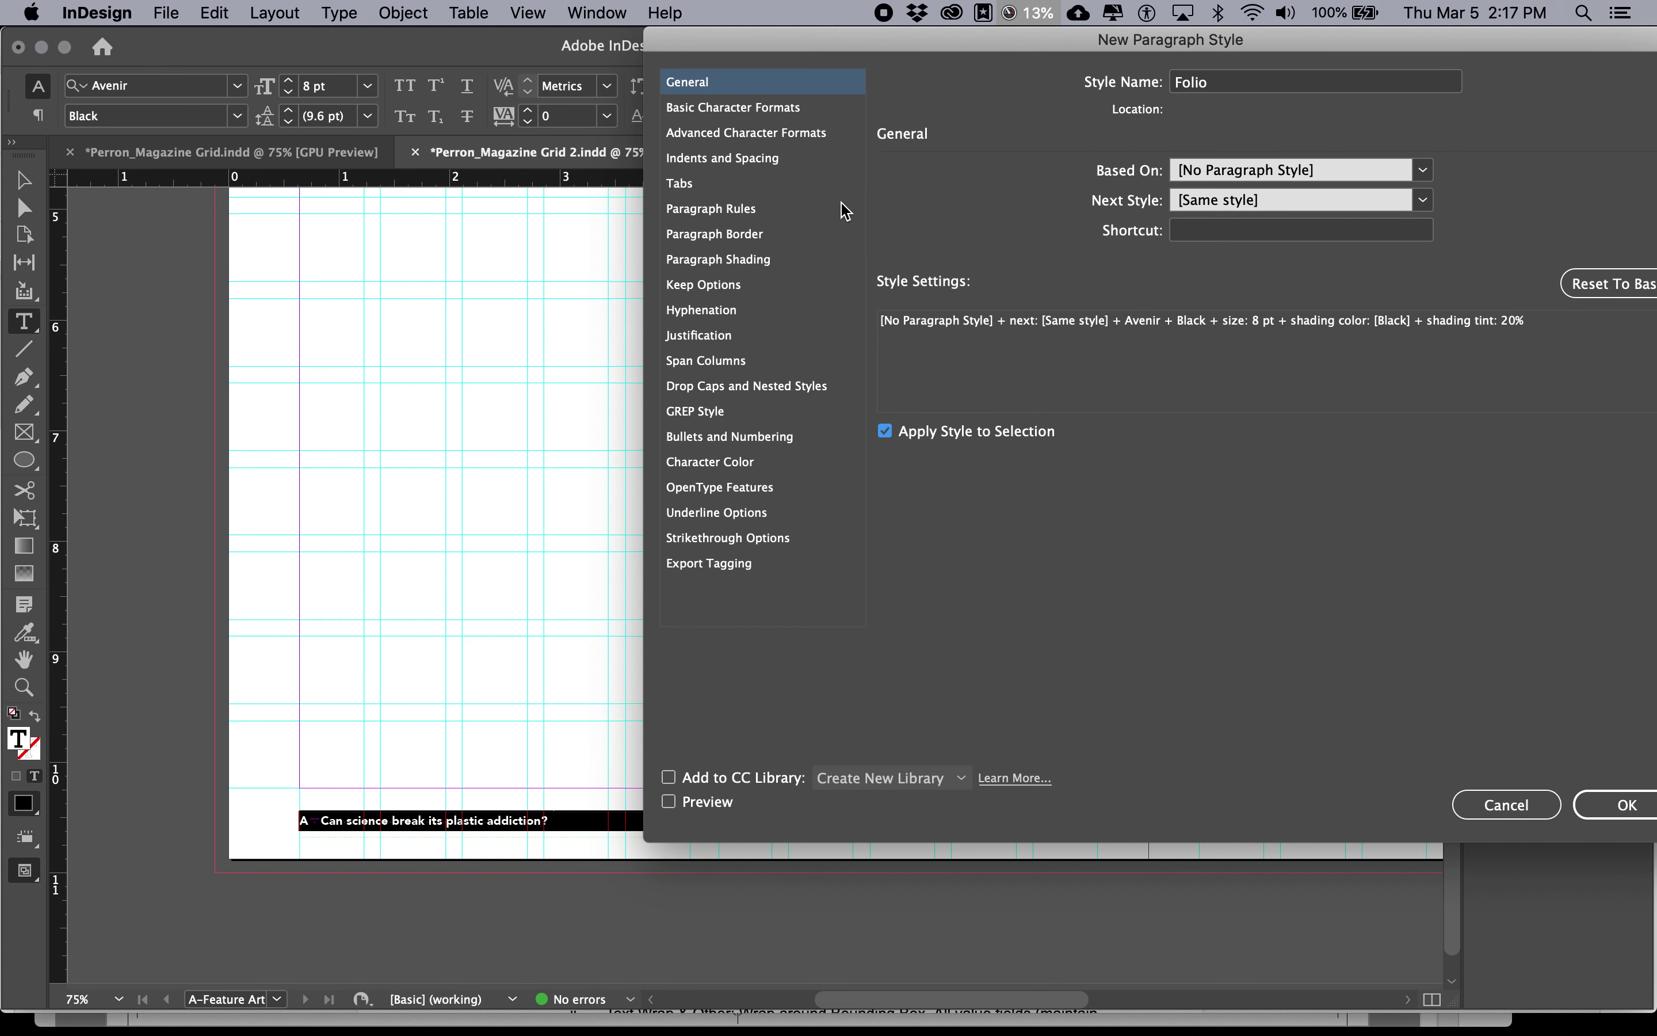
key(Escape)
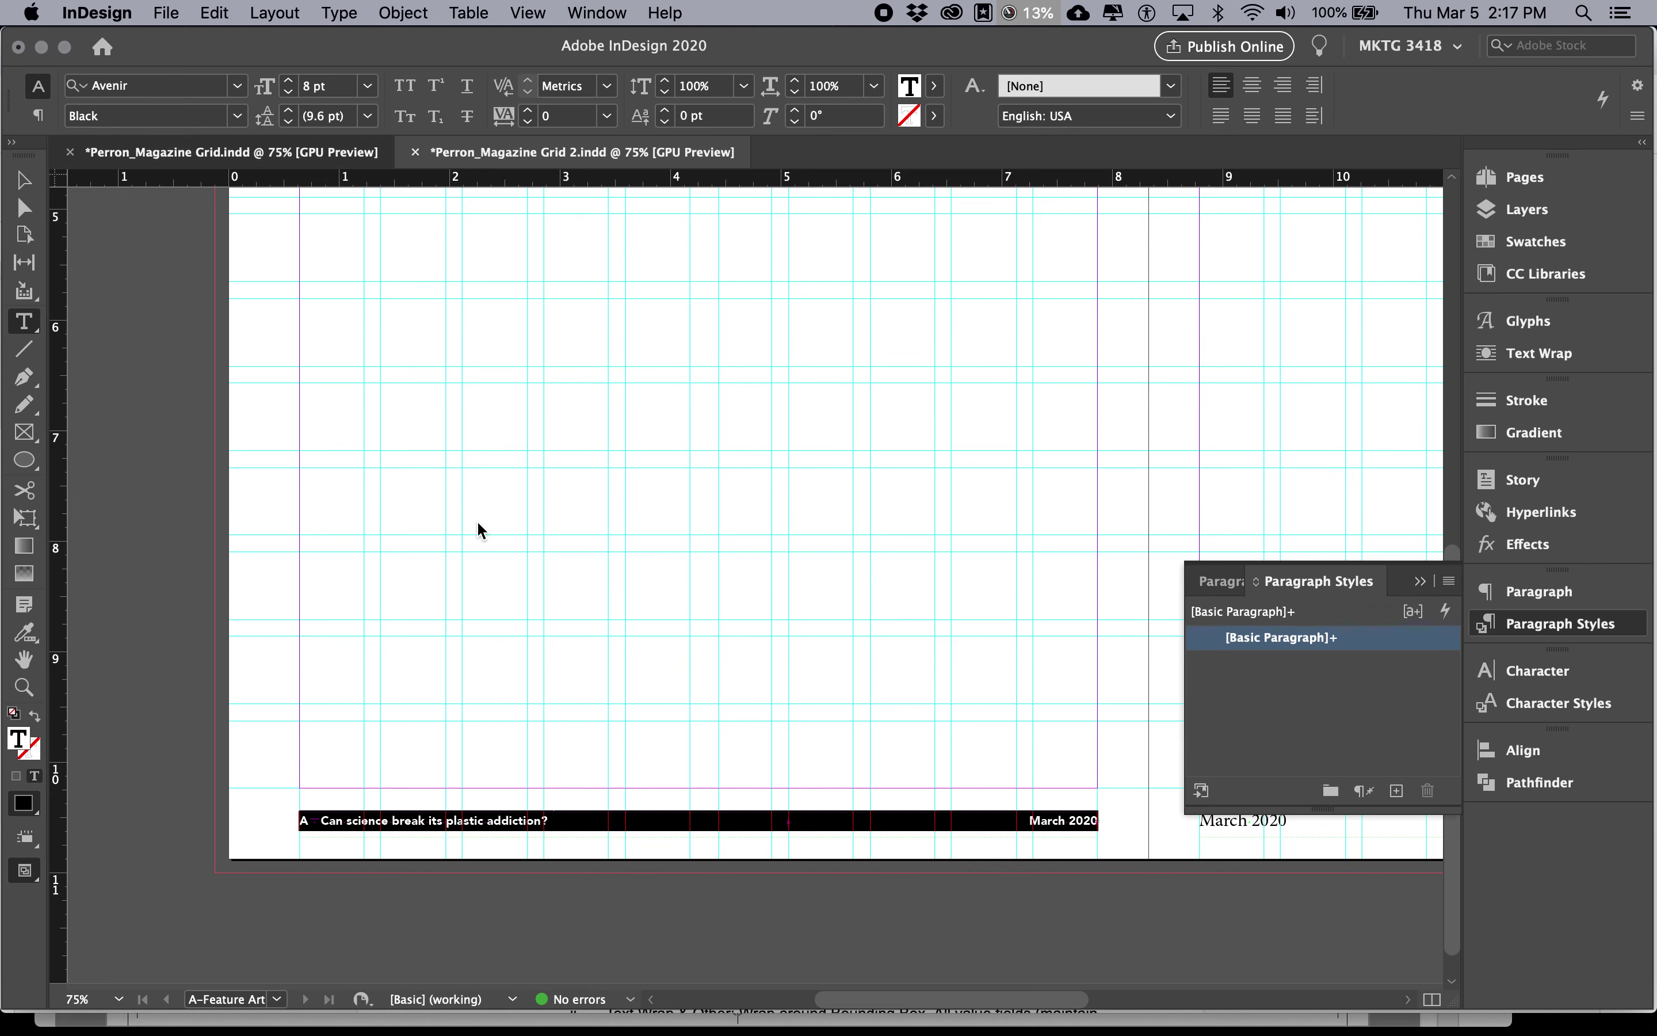
key(super+grave)
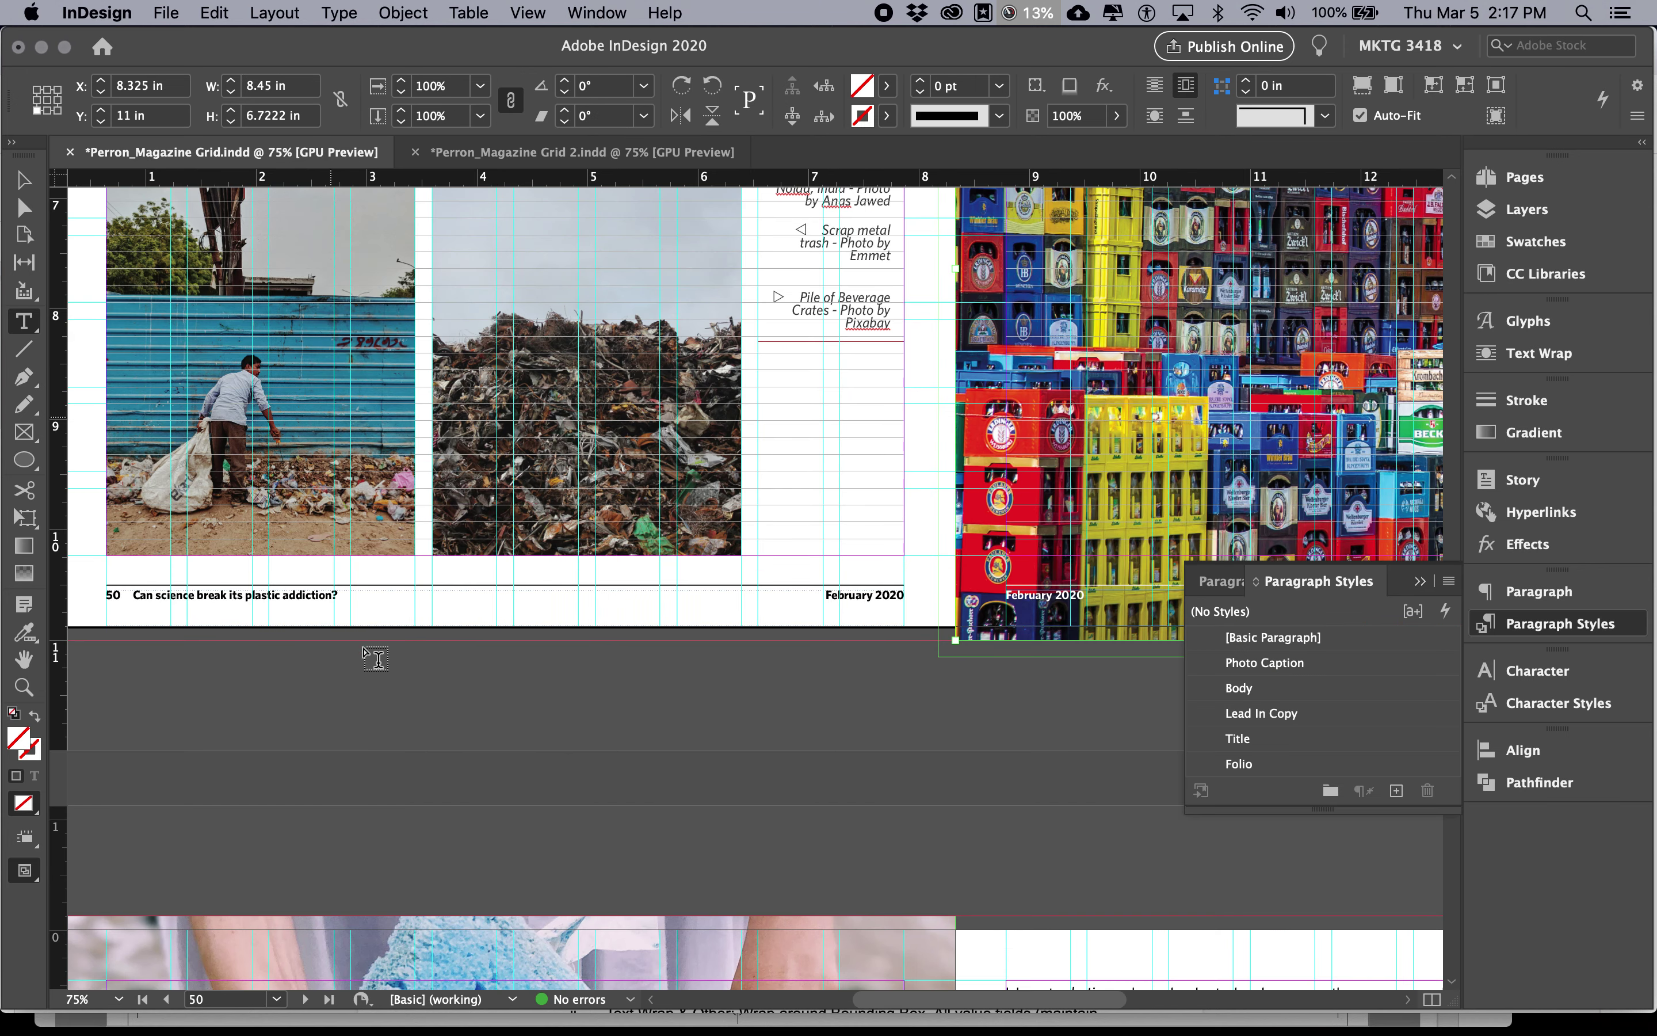
scroll(325, 659, left, 3)
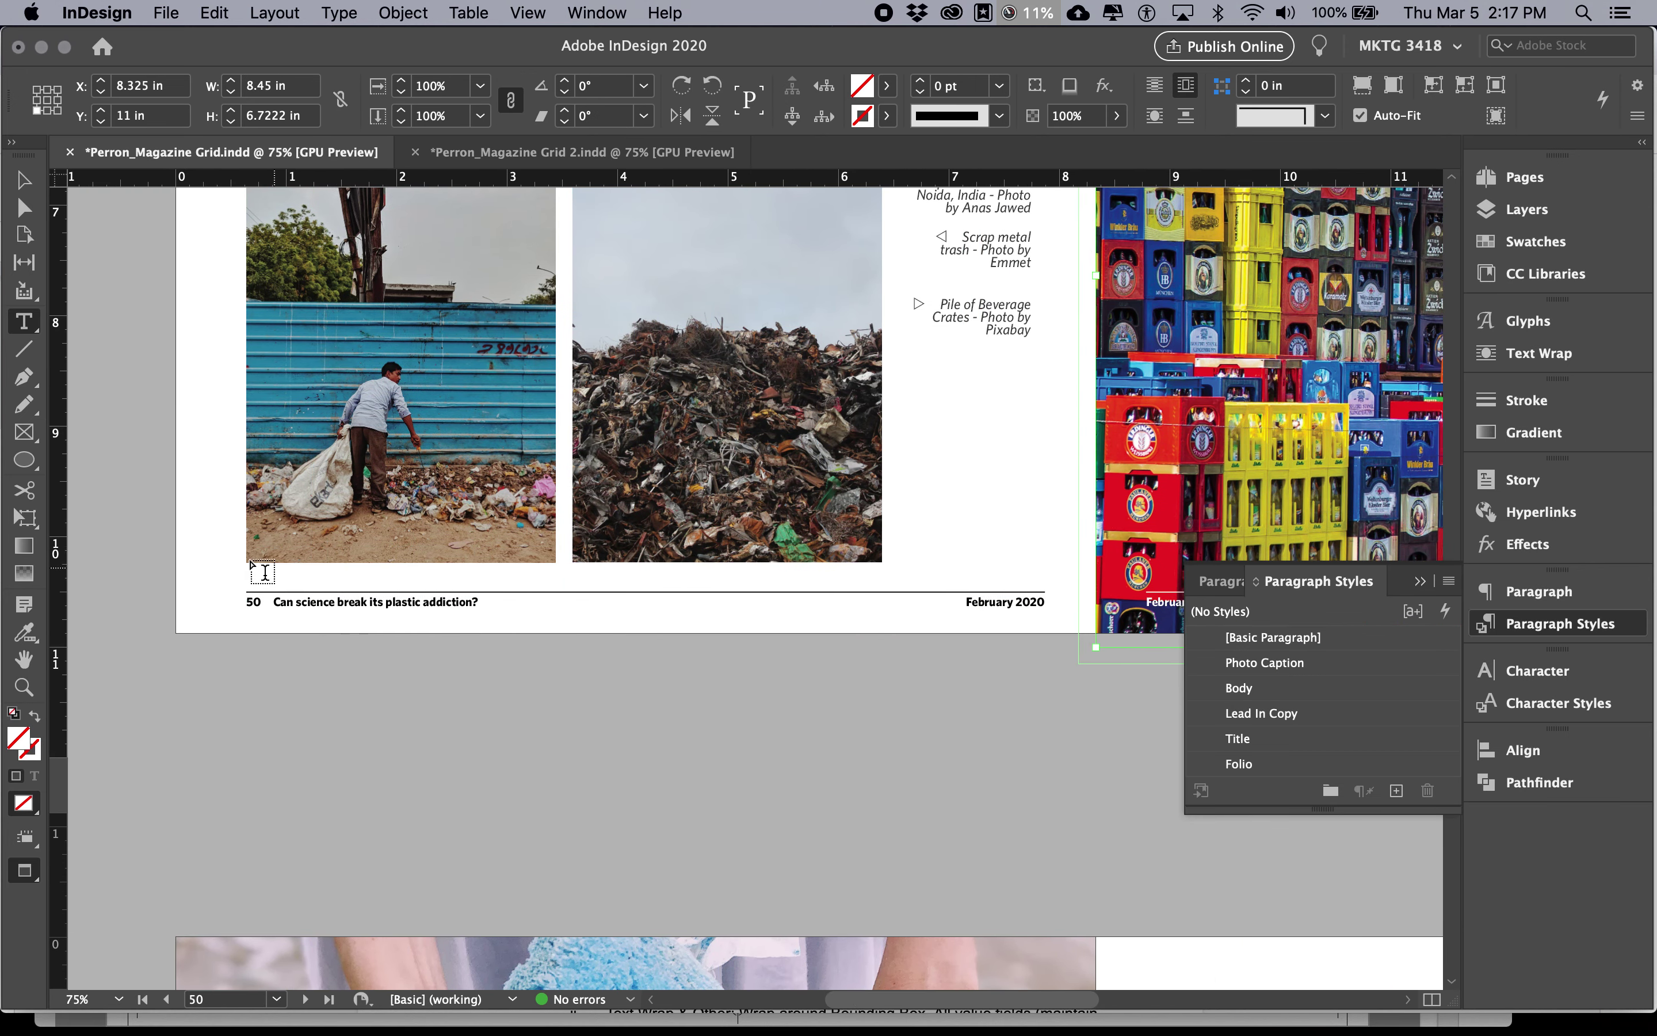
key(super+equal)
key(shift+Page_Down)
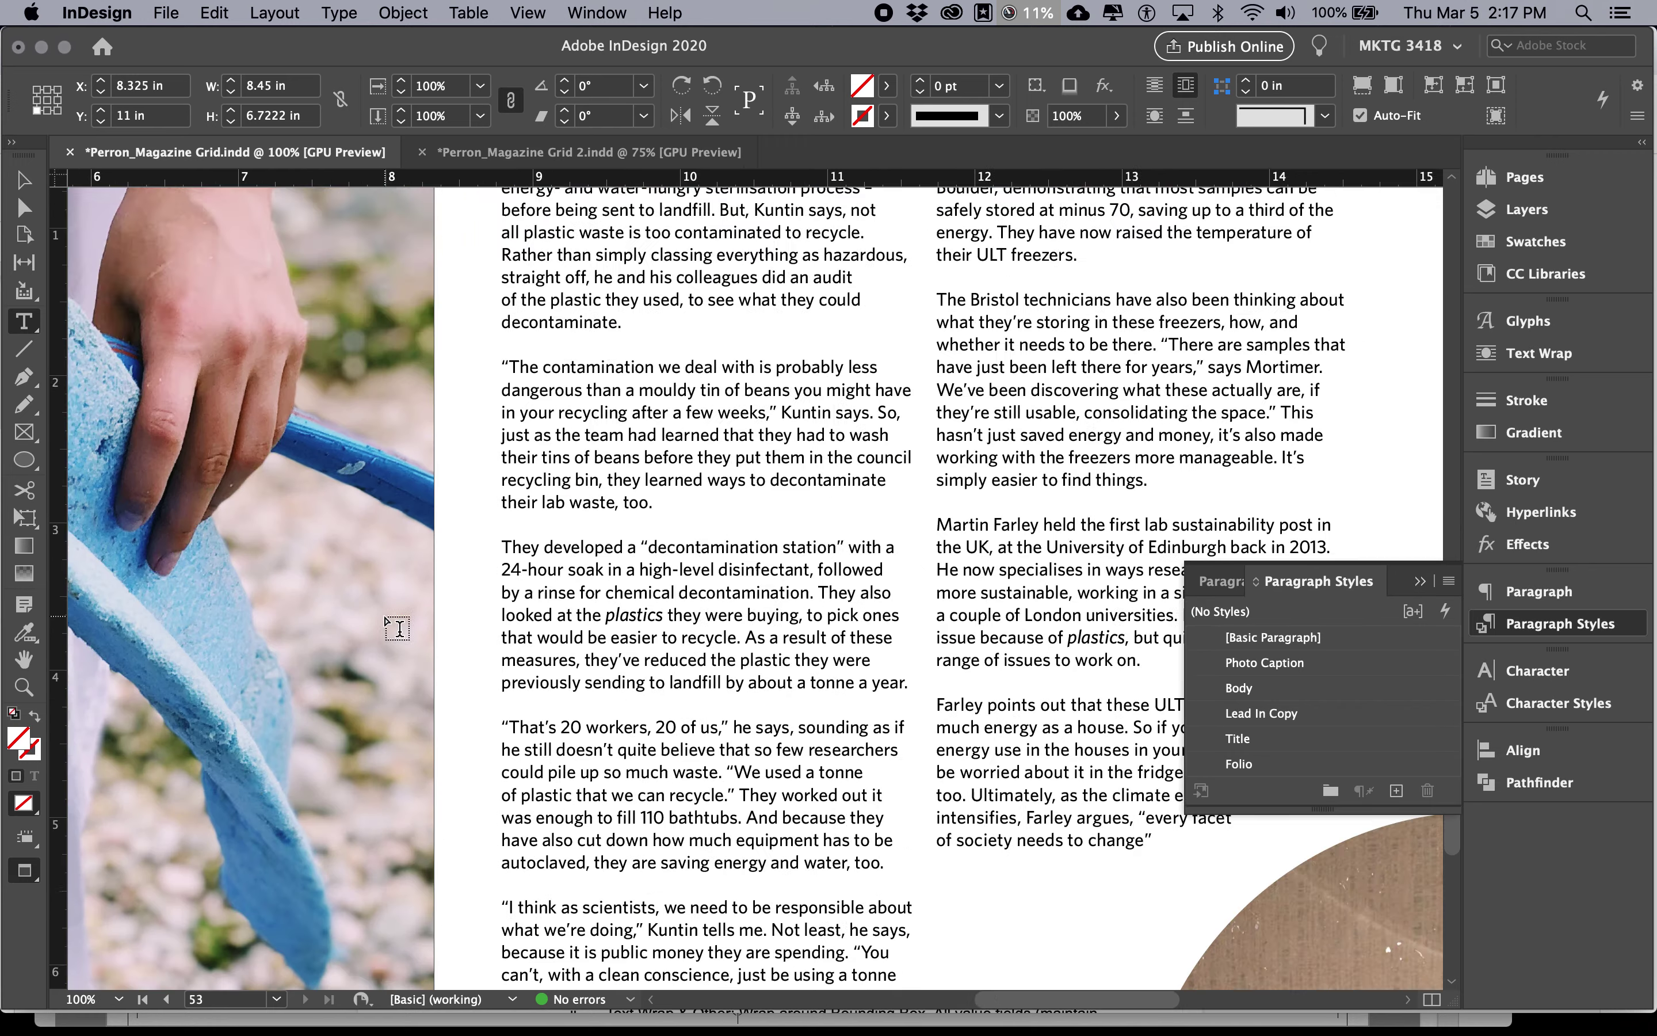
scroll(399, 627, up, 4)
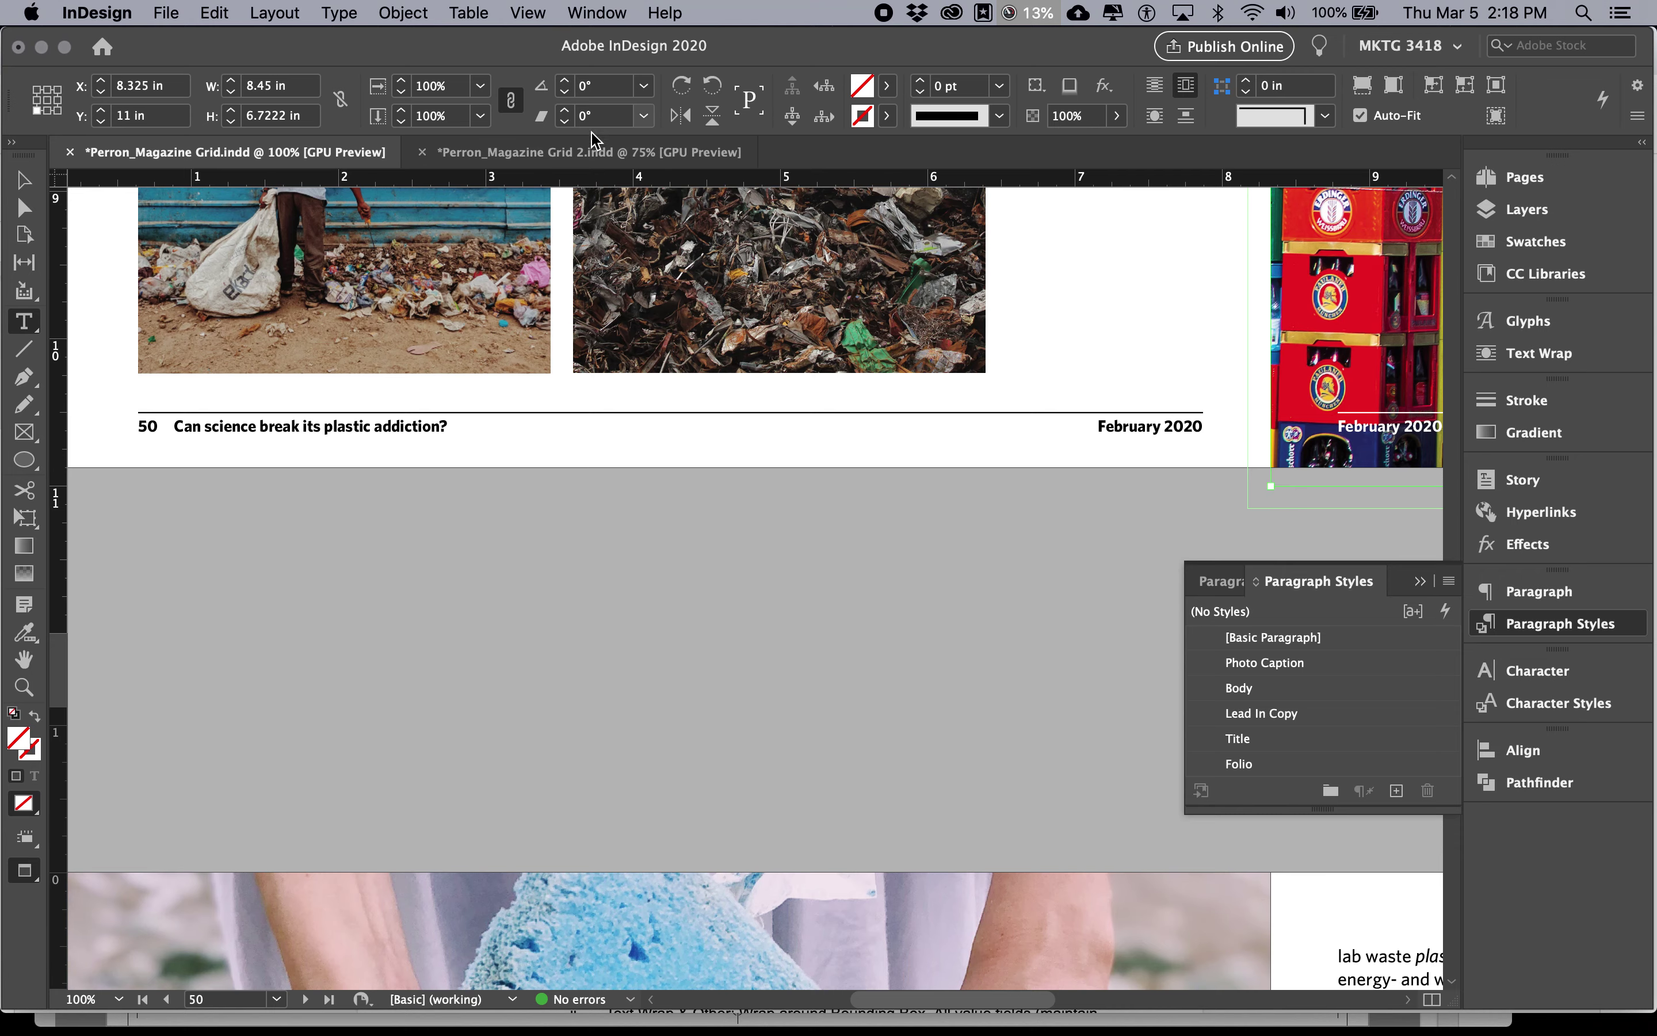
Return to Perron_Magazine Grid 2 and start a new paragraph style named Folio from the selected folio line.
click(593, 152)
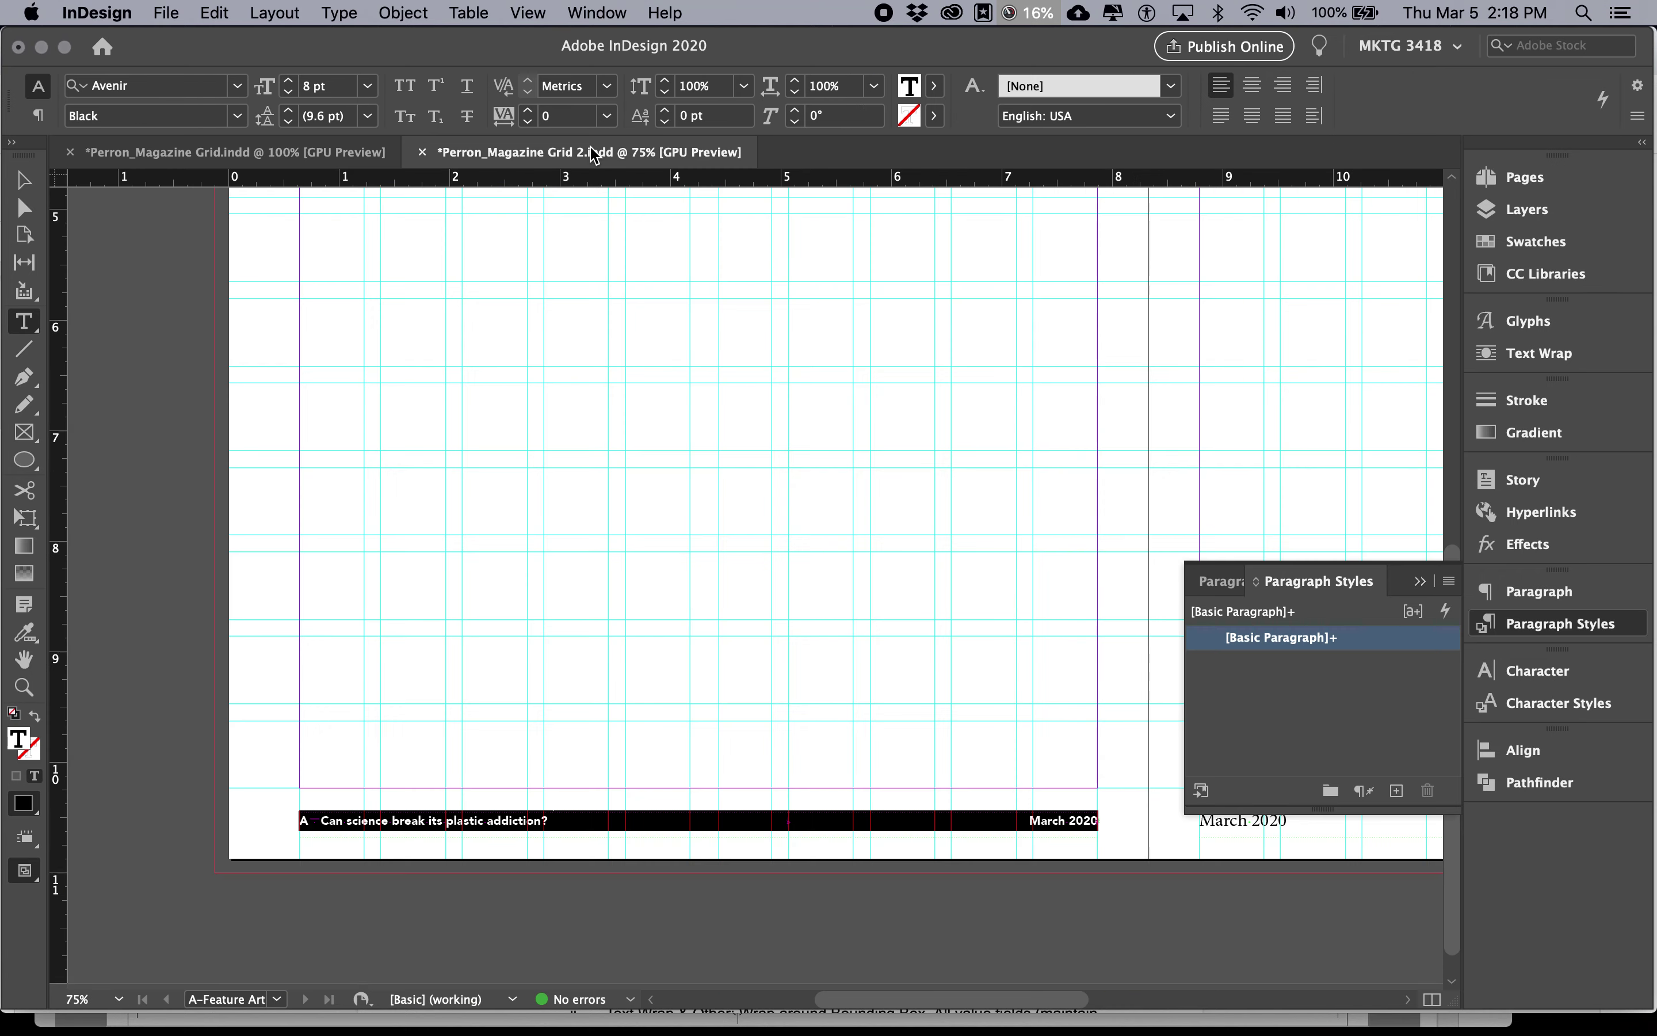
click(1448, 581)
click(1368, 469)
text(Fi)
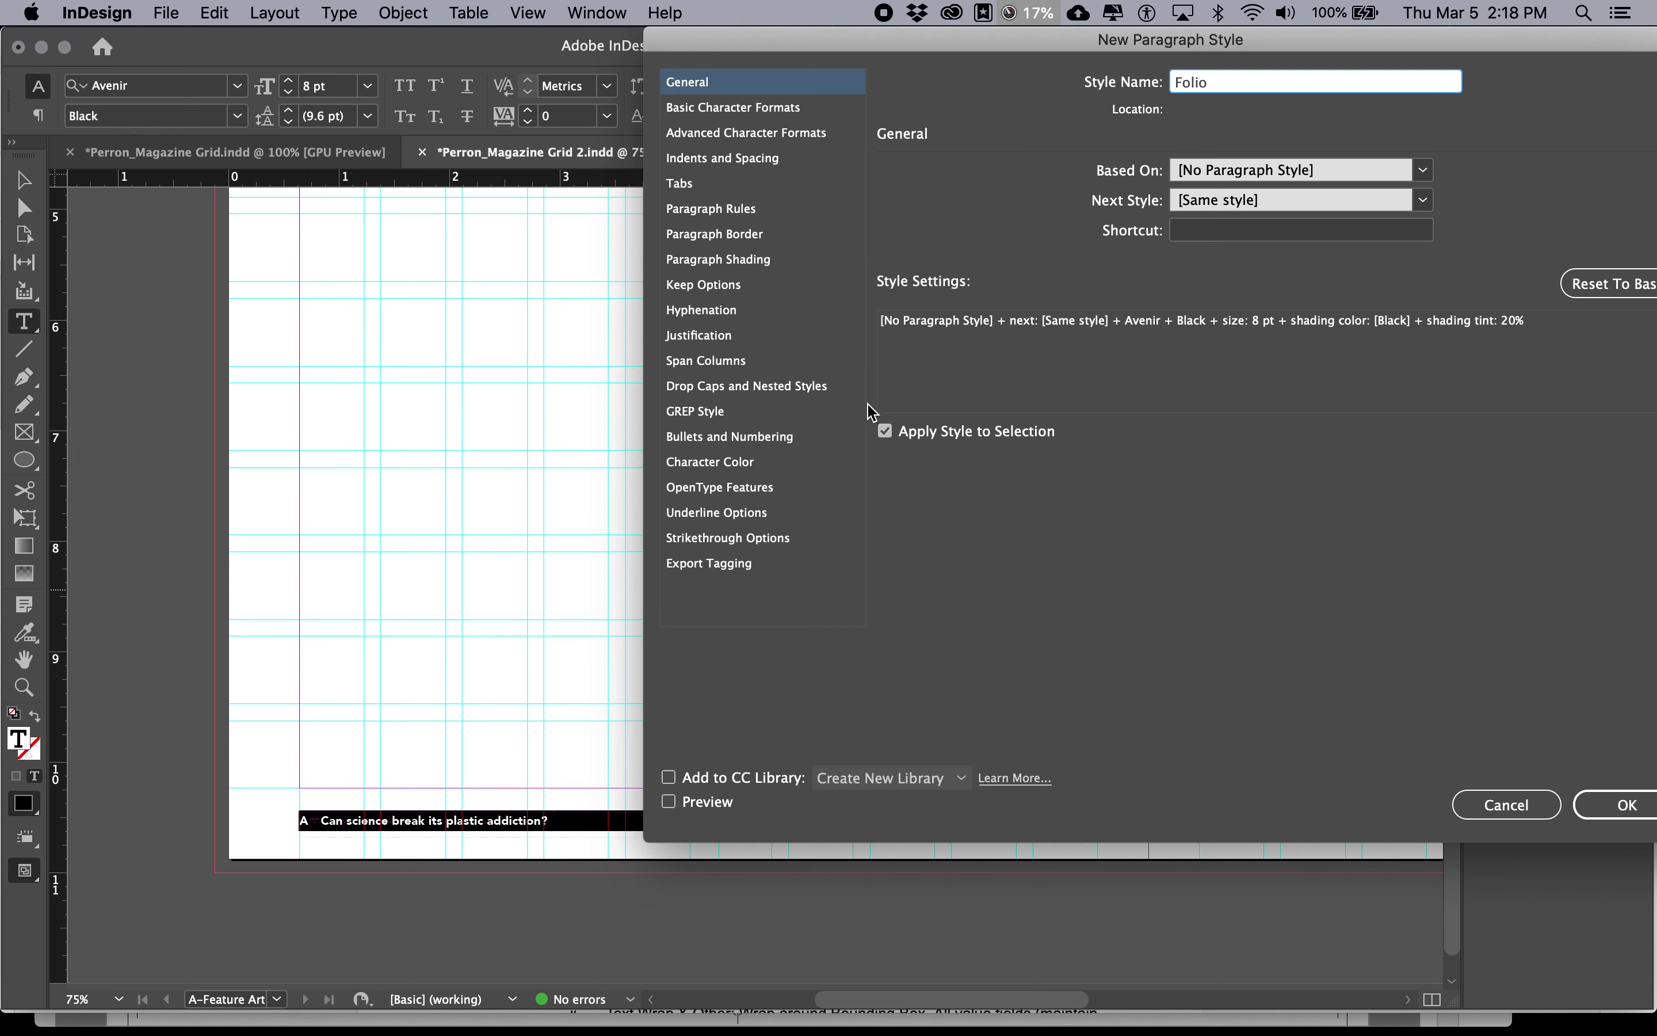
Turn on Rule Above for the Folio style with Preview enabled, and set the rule's weight to 0.5 pt.
click(752, 216)
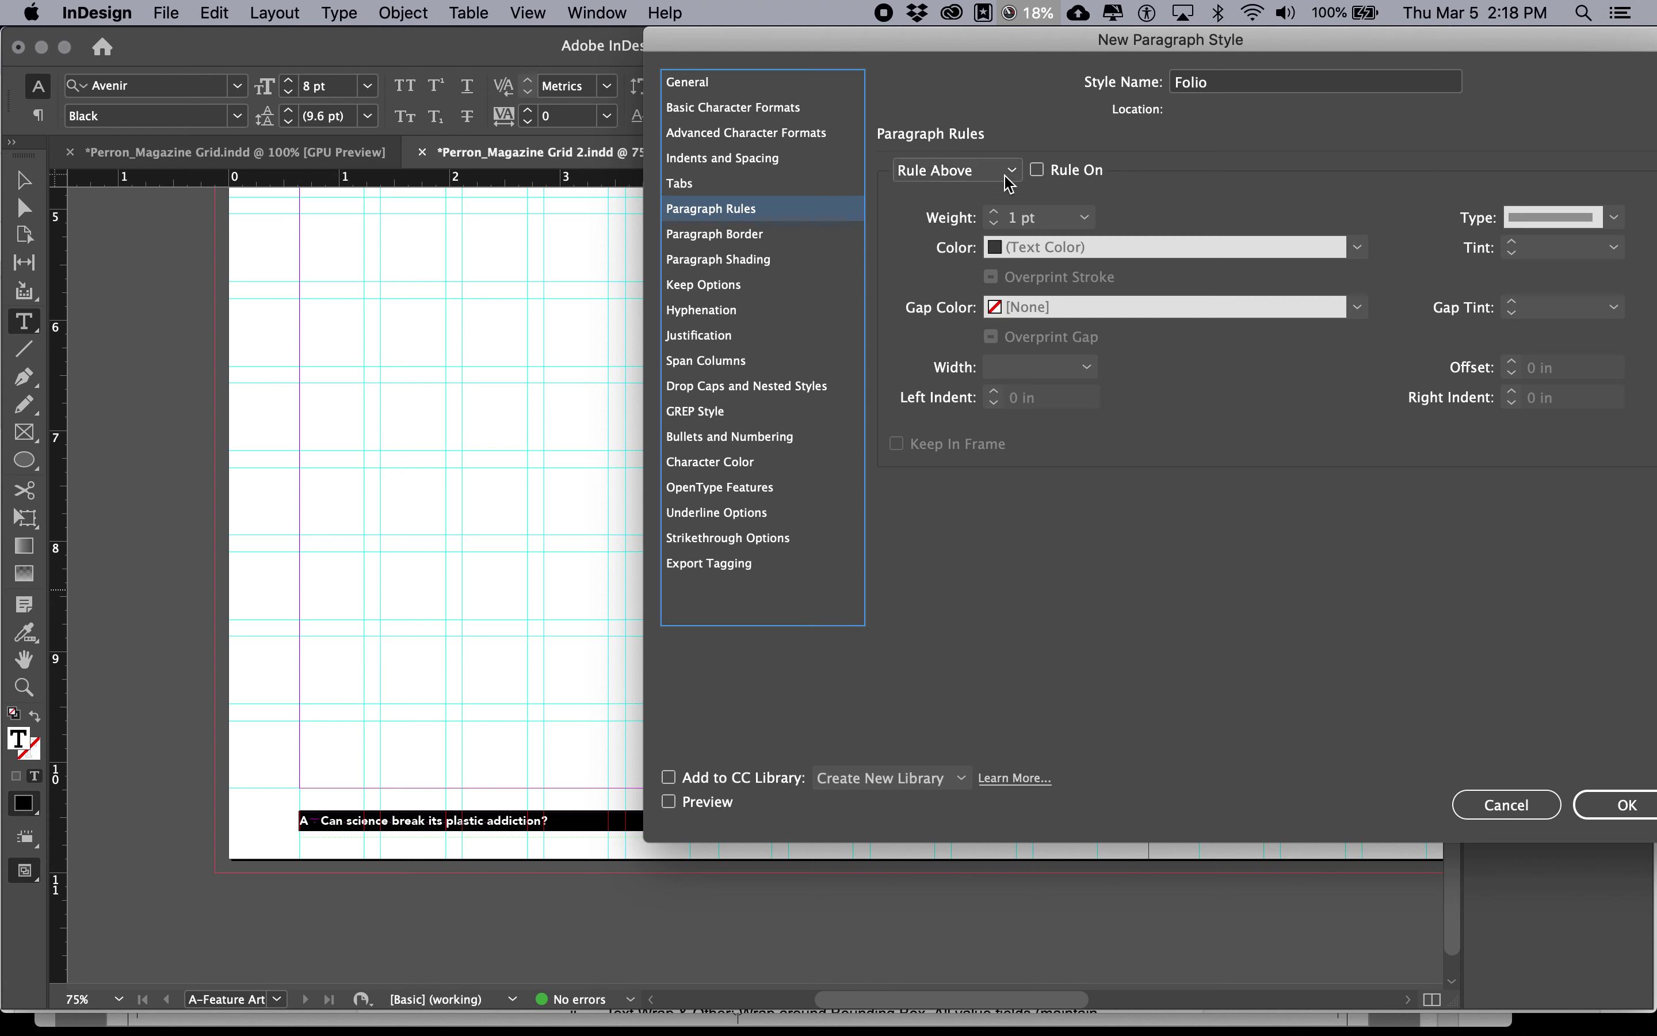
click(1037, 171)
click(669, 801)
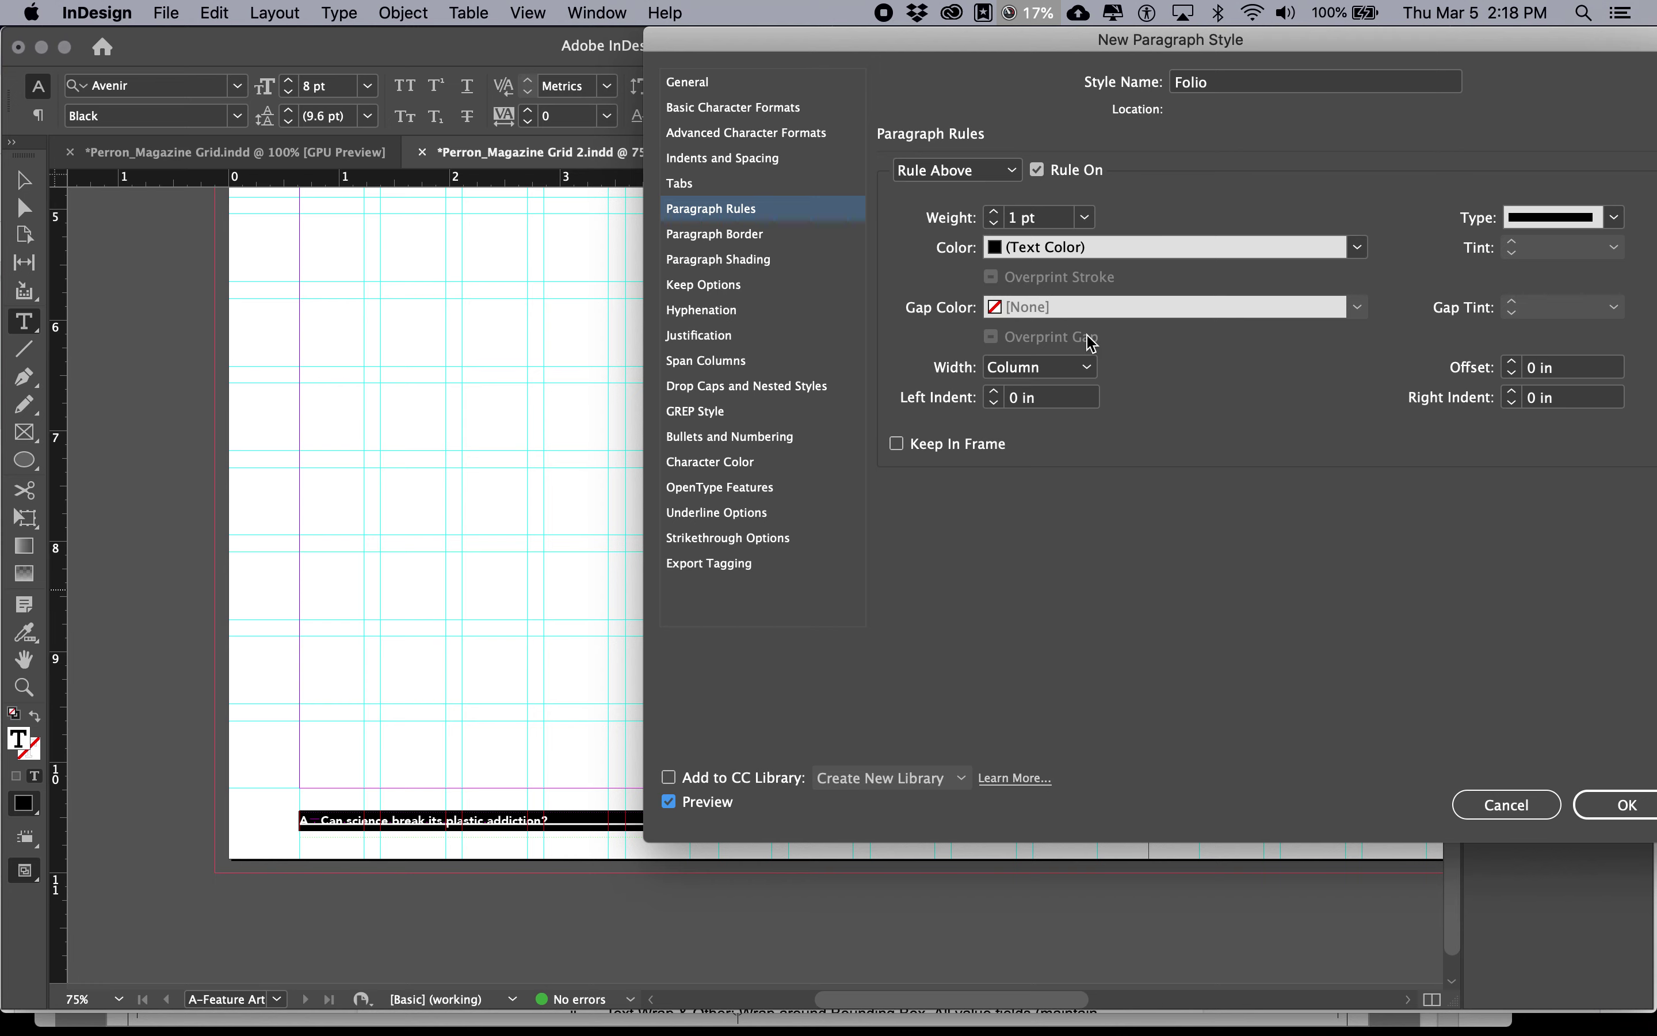
key(super+Tab)
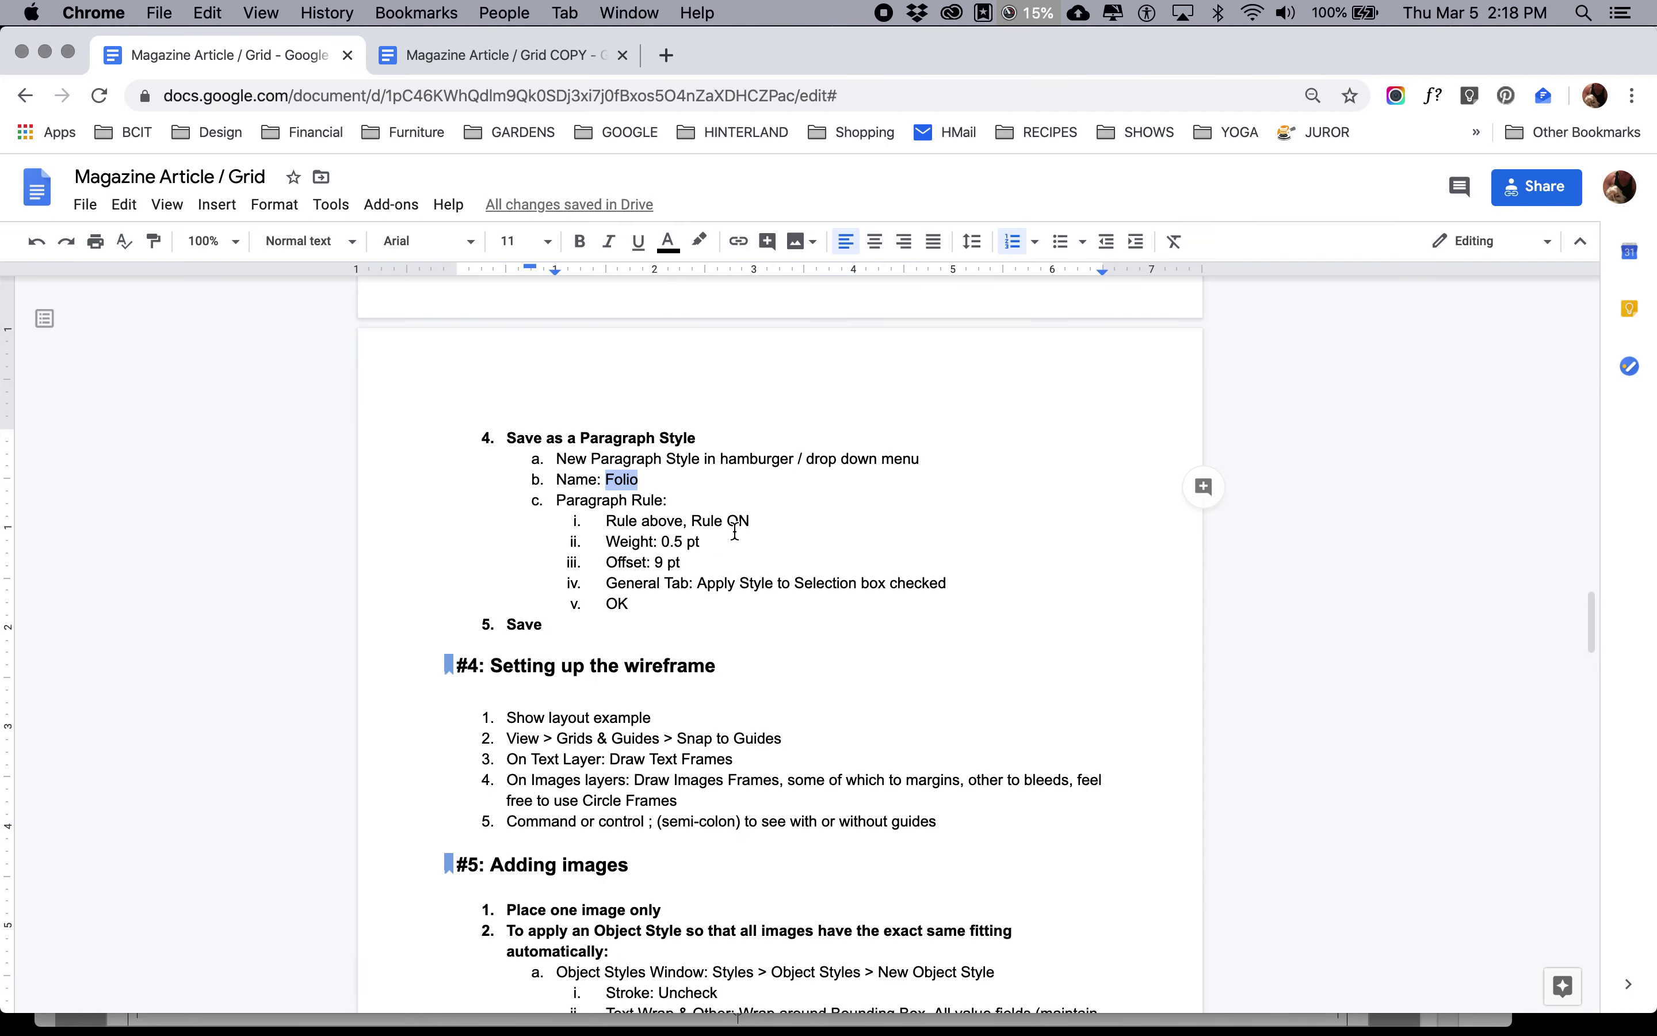
key(super+Tab)
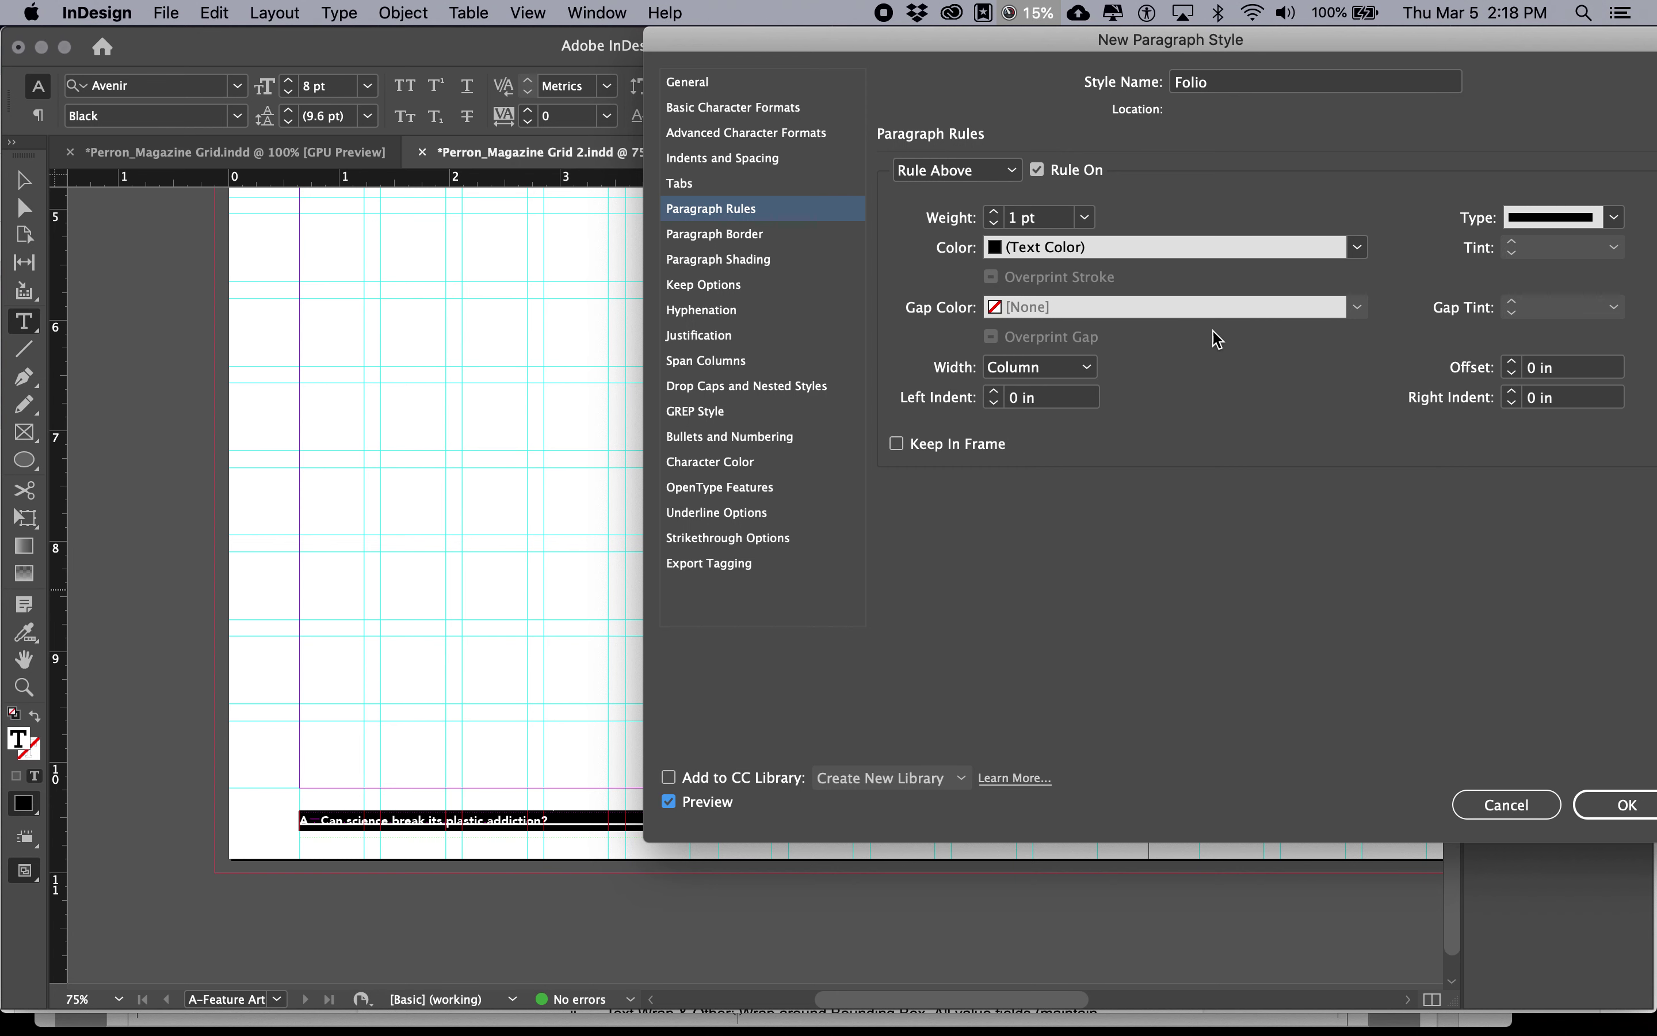
click(1084, 218)
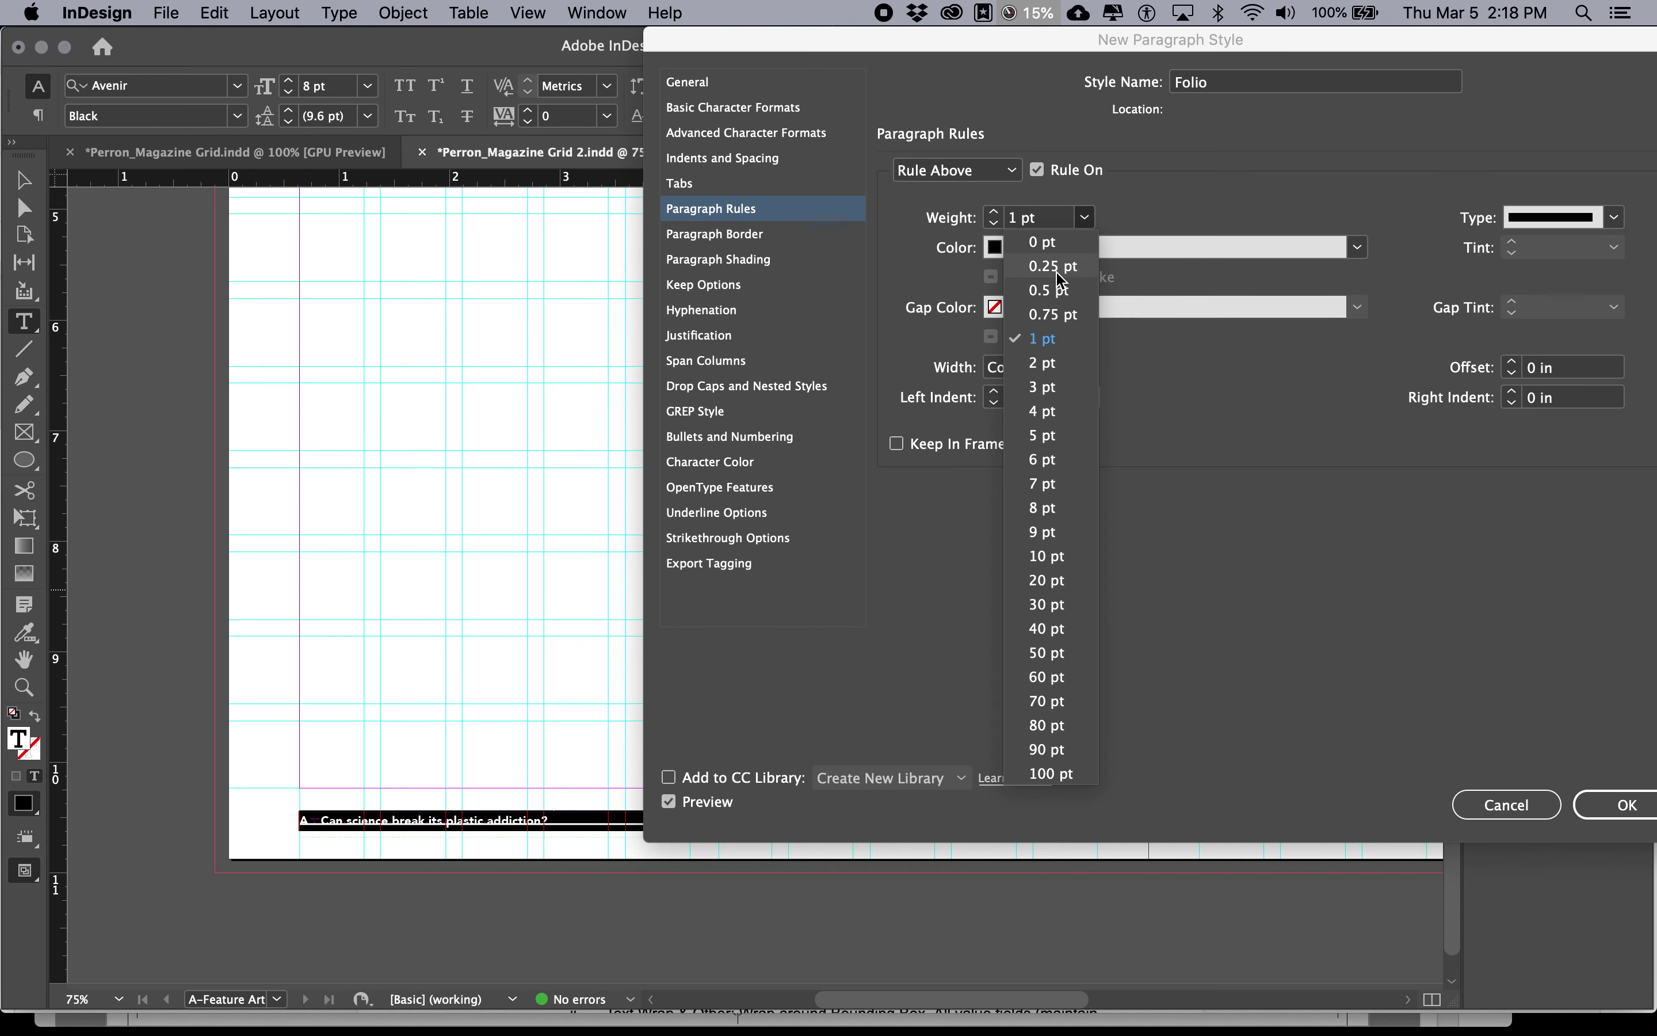
click(1055, 290)
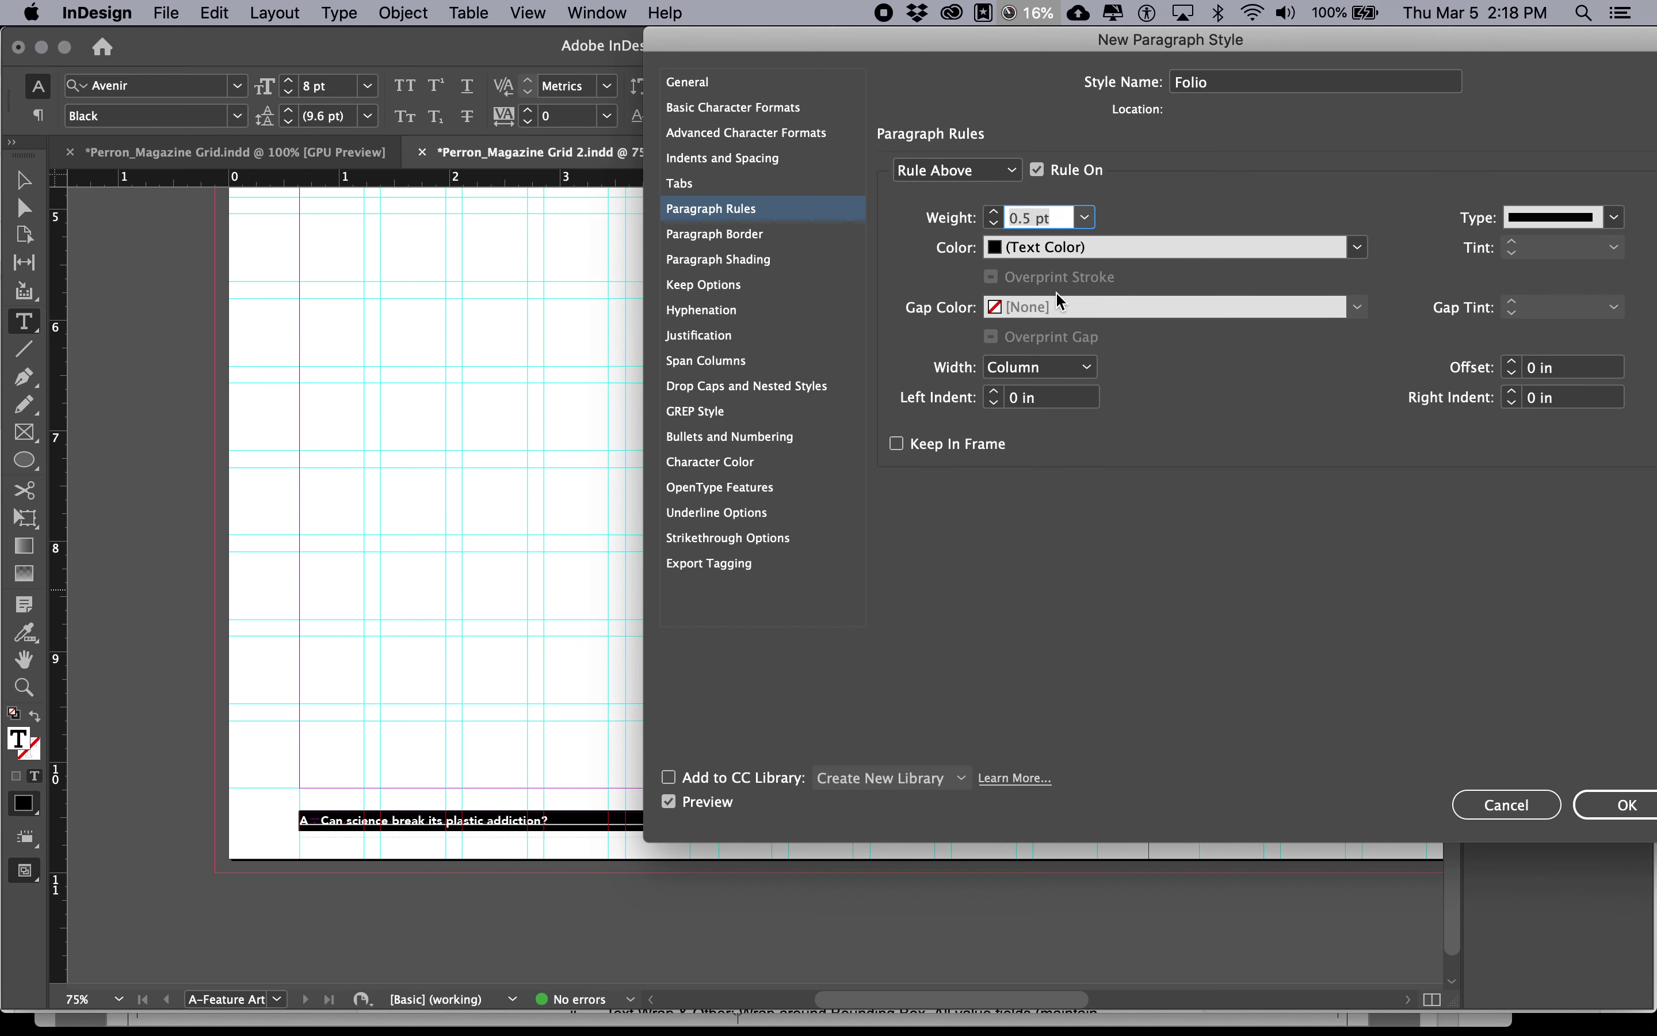
Check the offset in the Chrome instructions, return to InDesign and try out various offsets for the rule above the folio.
key(super+Tab)
key(super+Tab)
click(1513, 364)
click(1513, 364)
click(1513, 364)
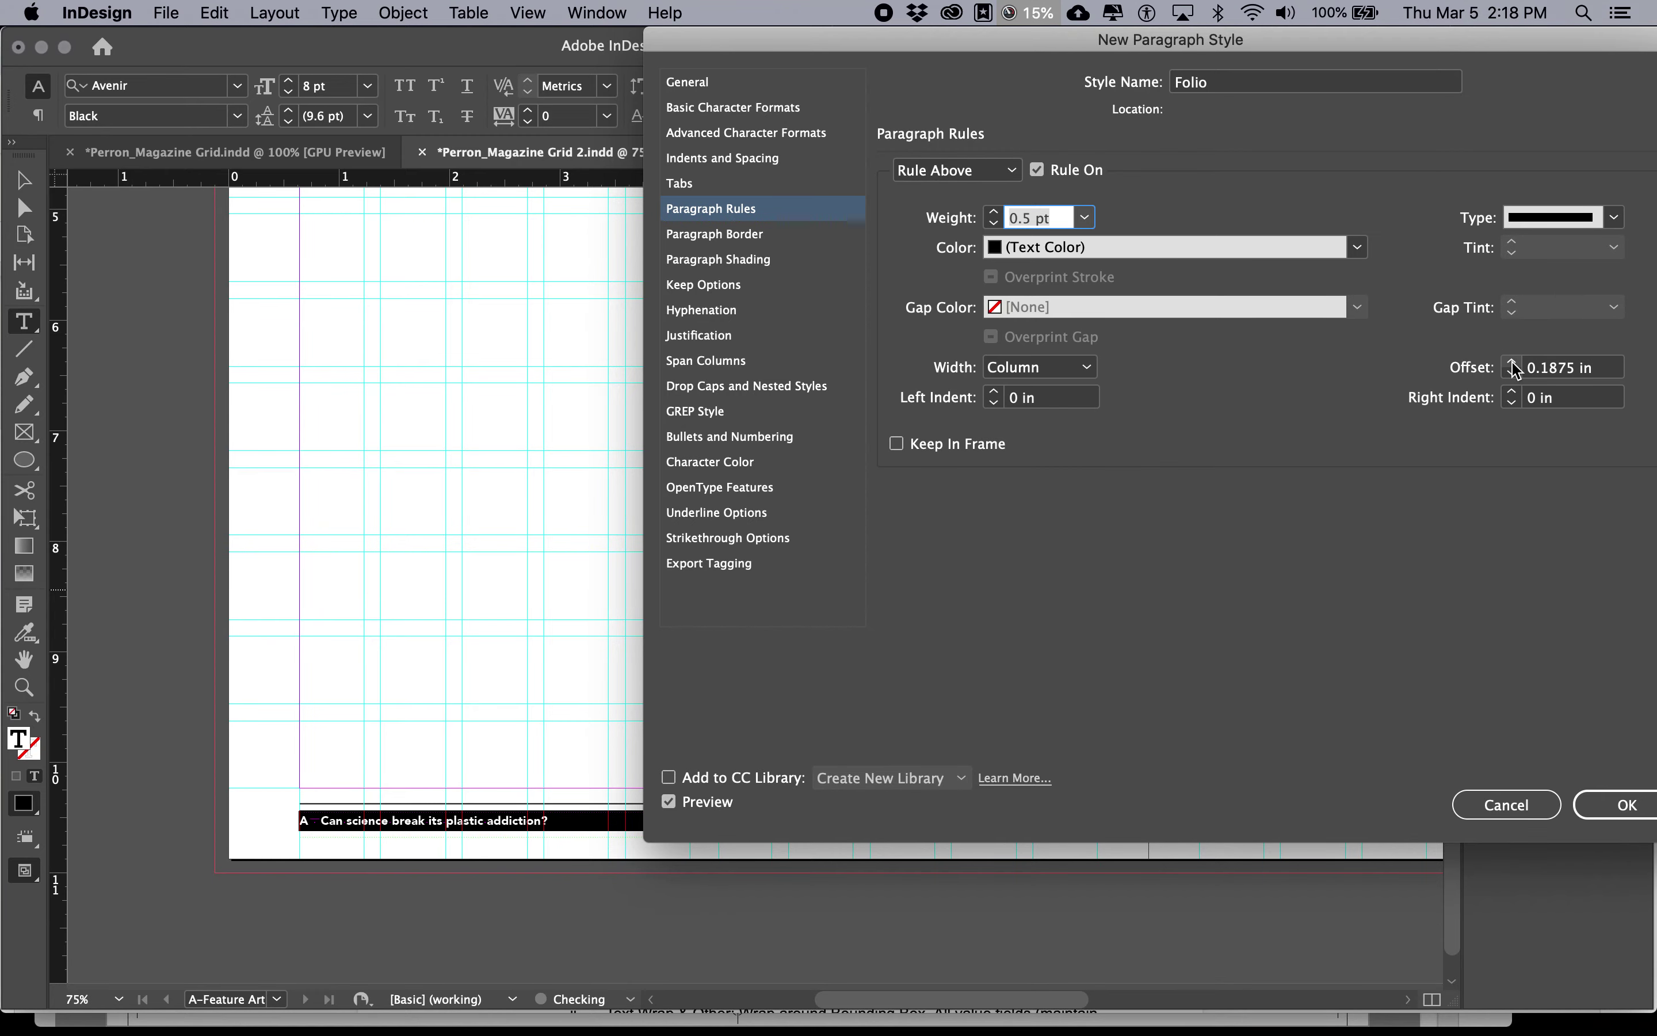
click(1513, 365)
click(1513, 364)
click(1513, 364)
click(1514, 364)
click(1513, 364)
click(1513, 364)
click(1514, 364)
click(1513, 374)
click(1513, 374)
click(1513, 374)
click(1513, 374)
Set the offset of the Folio style's rule above to 9 pt.
click(1494, 368)
text(9pt)
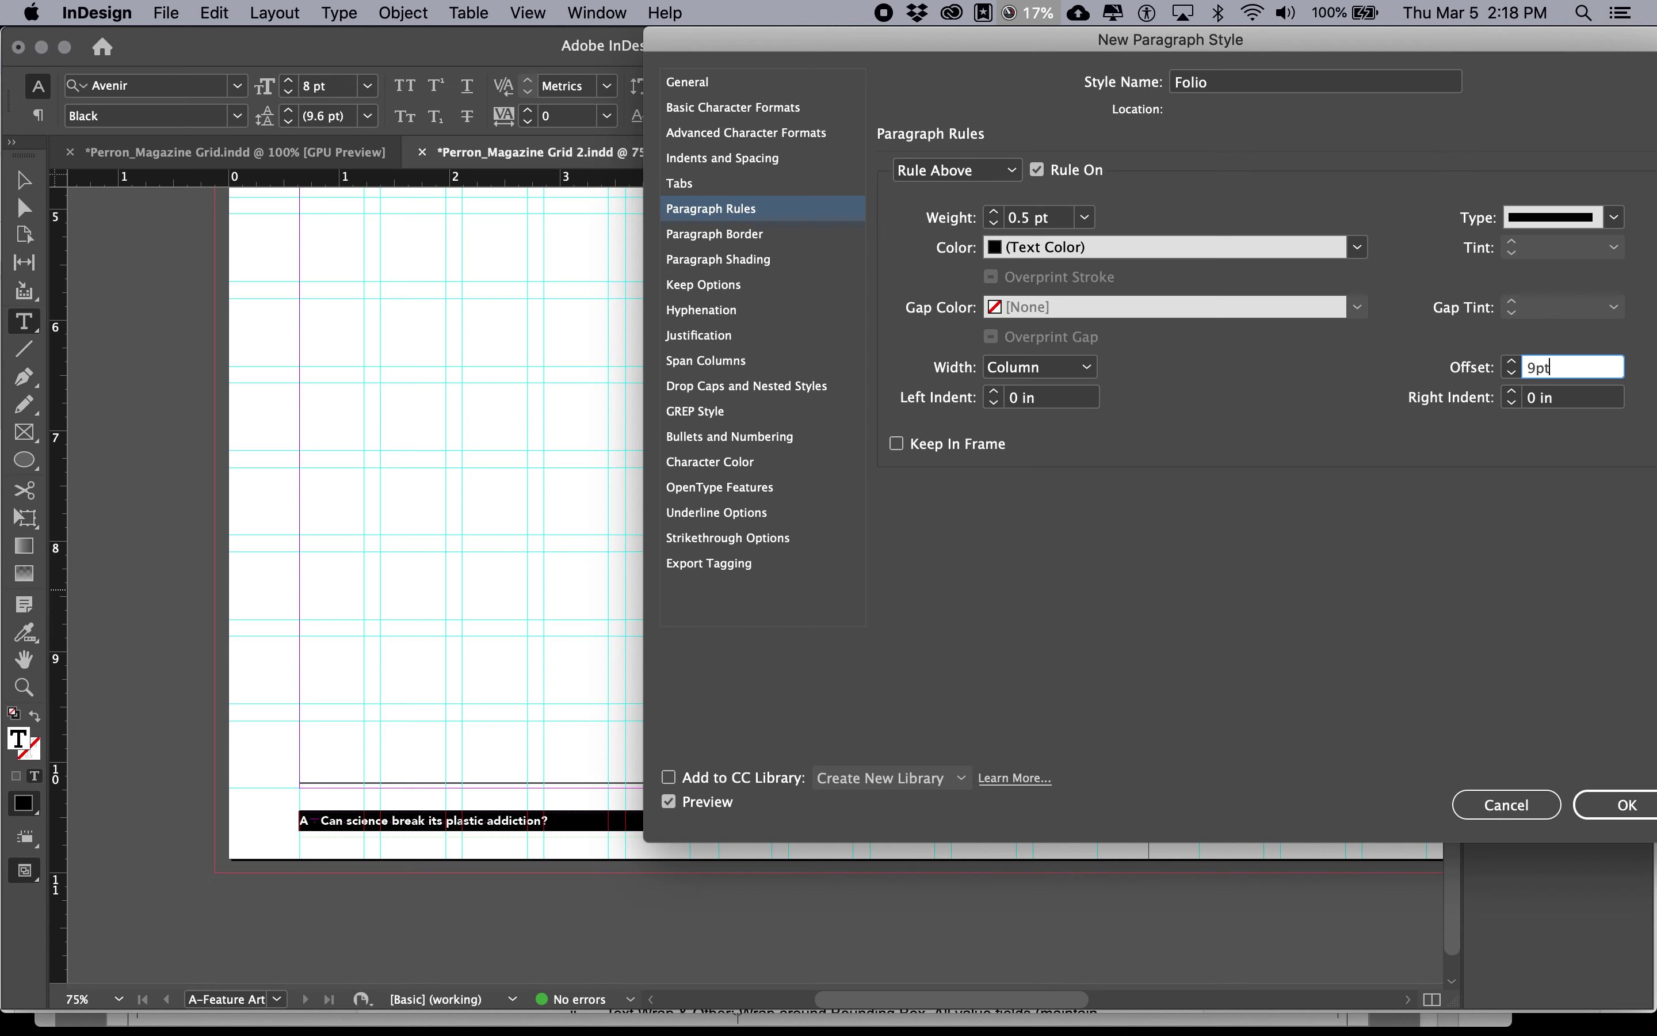
key(Tab)
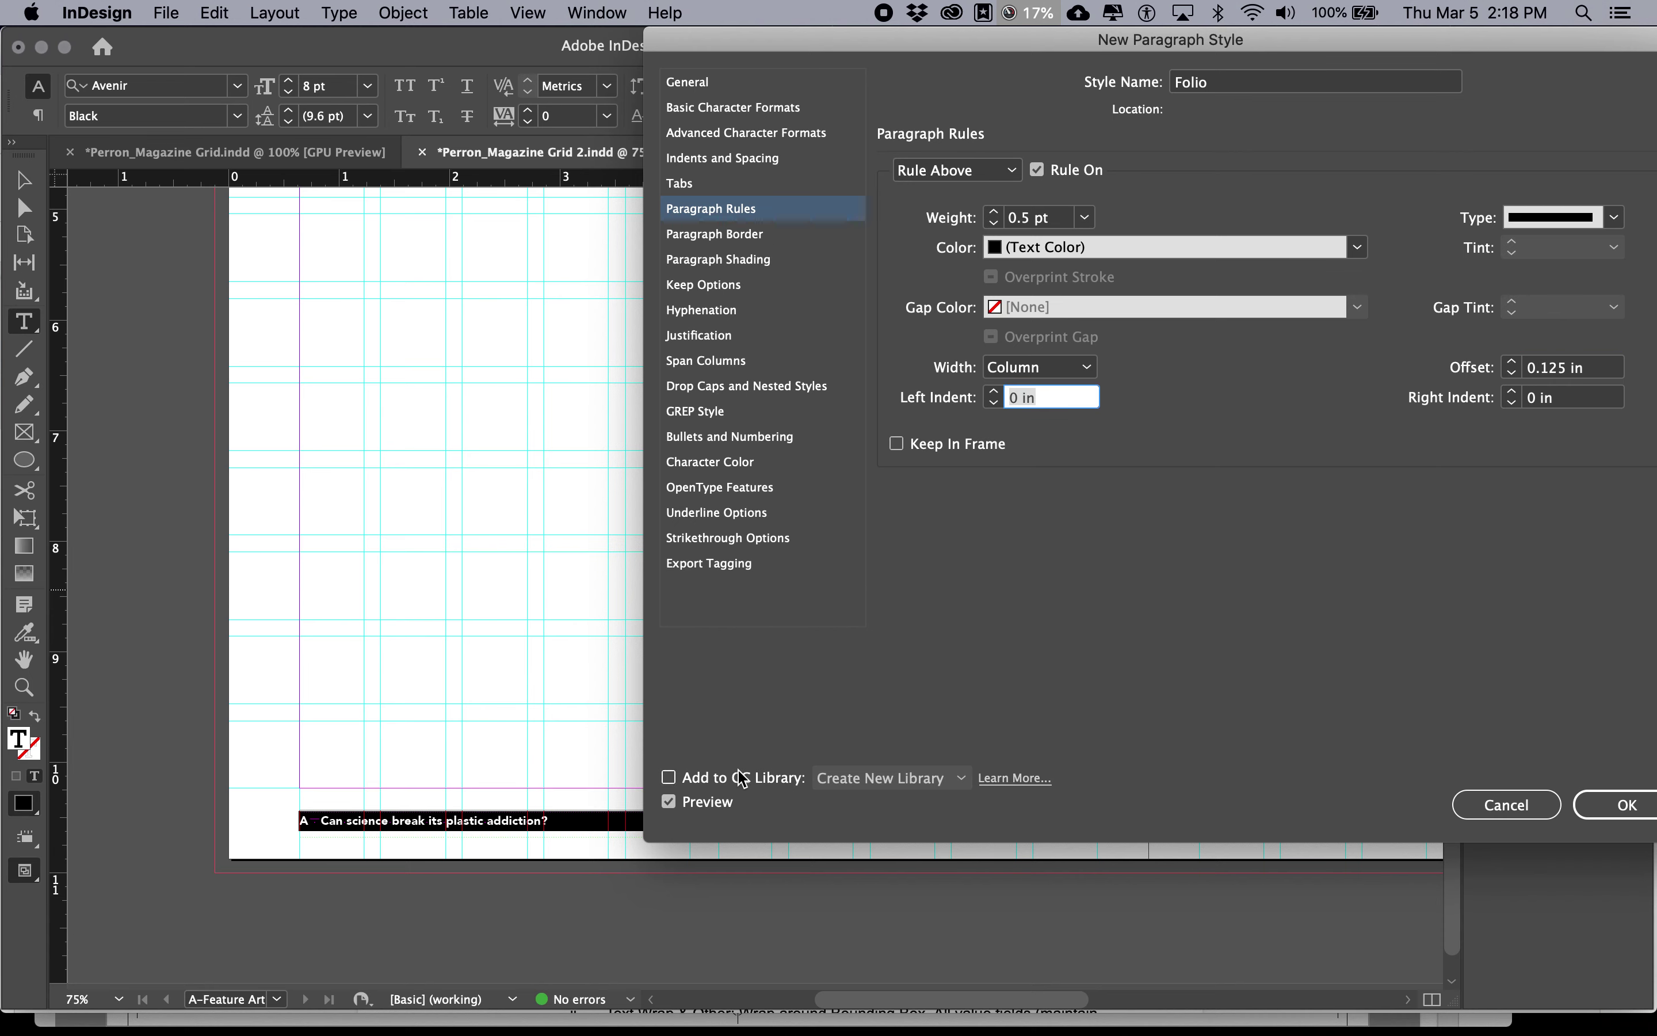
Experiment with larger and smaller rule offsets, previewing how the line moves relative to the folio text.
click(1512, 370)
click(1512, 370)
click(1512, 370)
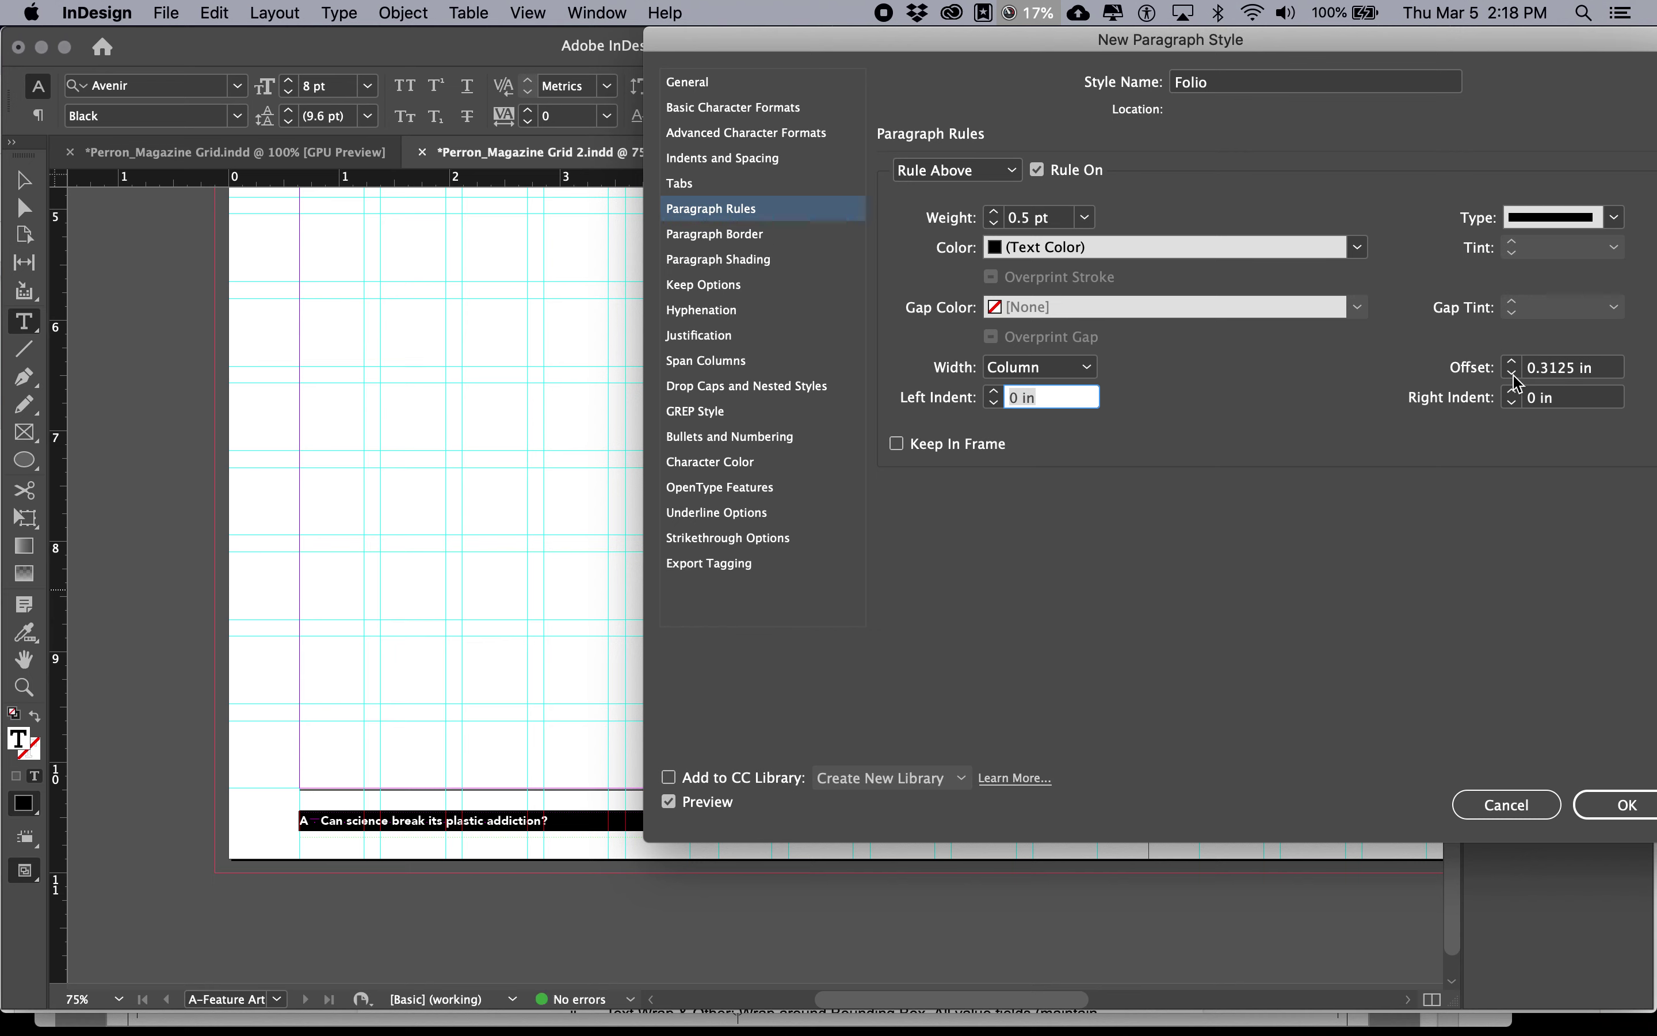
click(1512, 370)
click(1512, 370)
click(1512, 370)
click(1512, 370)
click(1512, 370)
click(1512, 374)
click(1512, 374)
click(1512, 374)
click(1512, 374)
click(1512, 374)
click(1512, 374)
click(1512, 374)
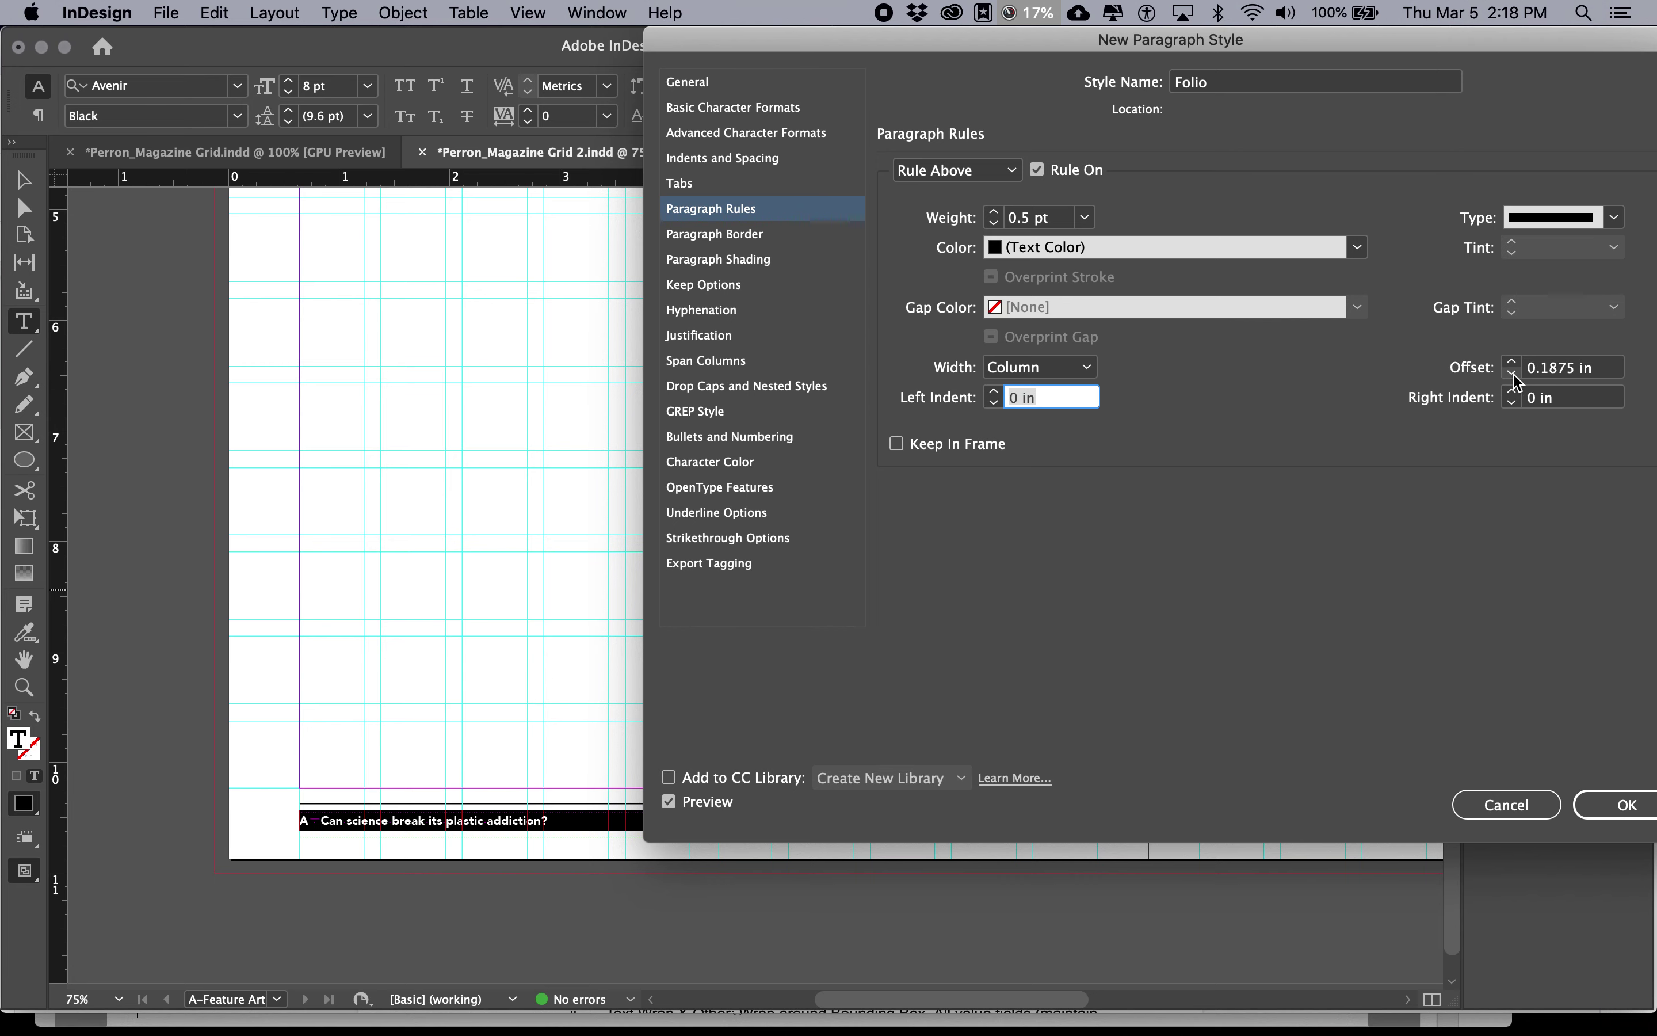
Restore the rule's offset to 9 pt and check the remaining paragraph style instructions in Chrome before returning to InDesign.
triple_click(1568, 367)
text(9pt)
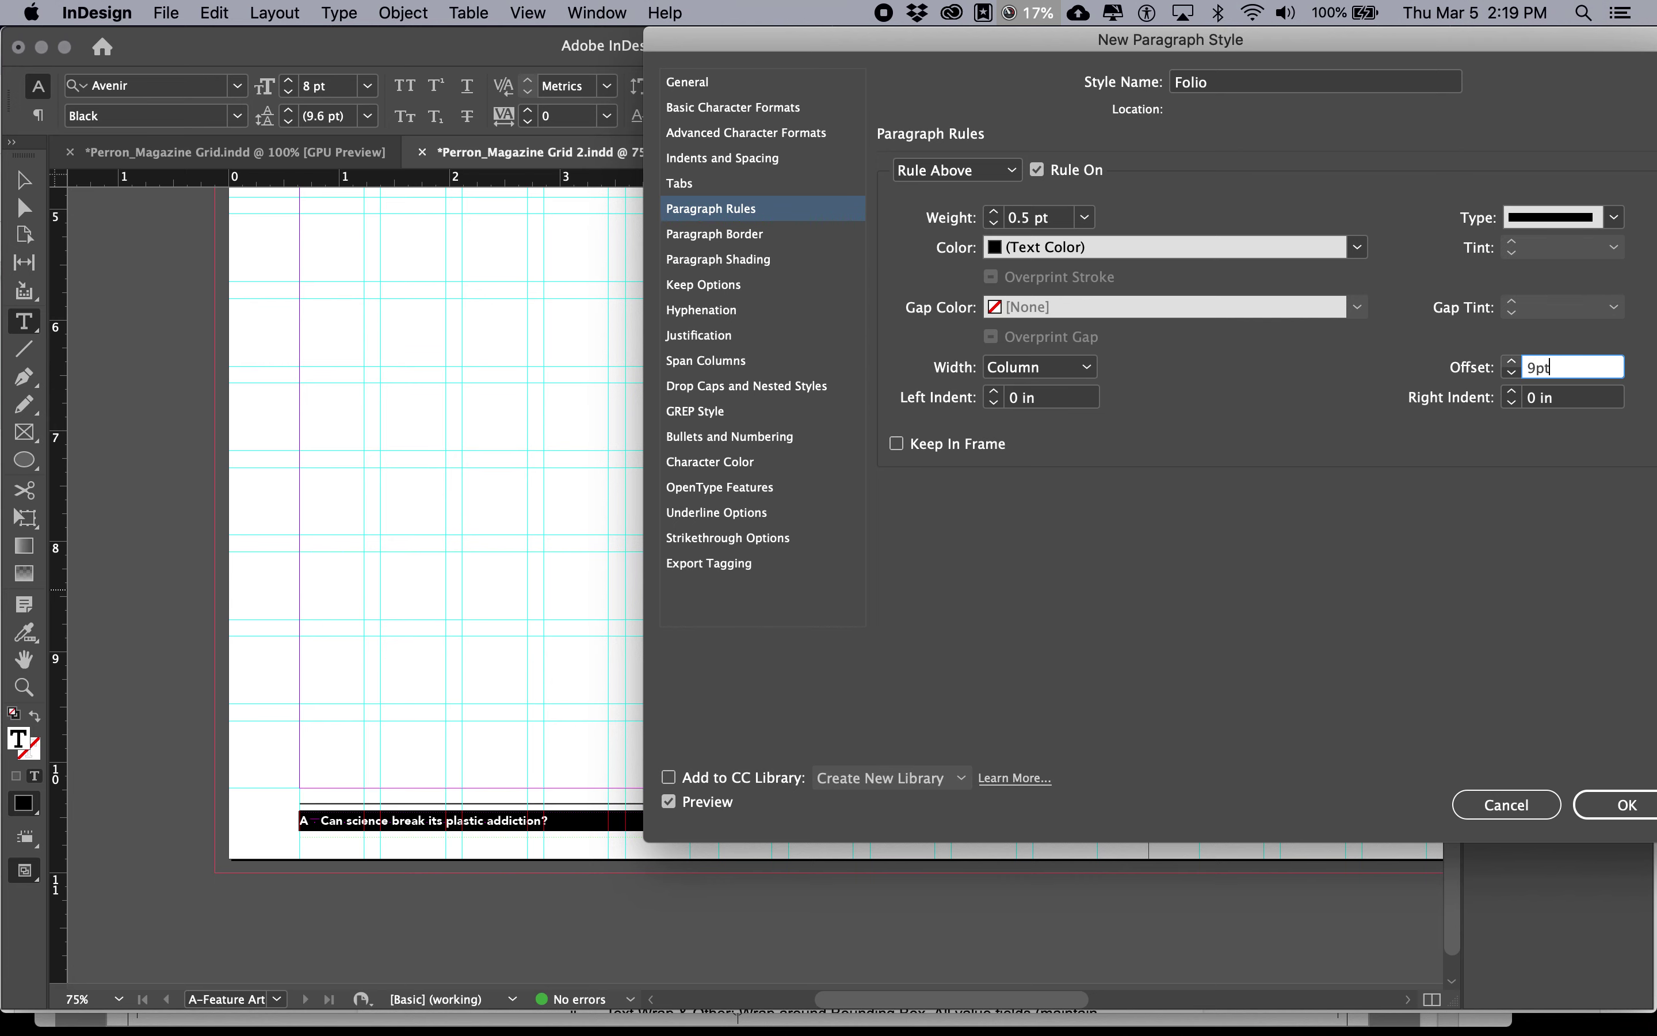
key(super+Tab)
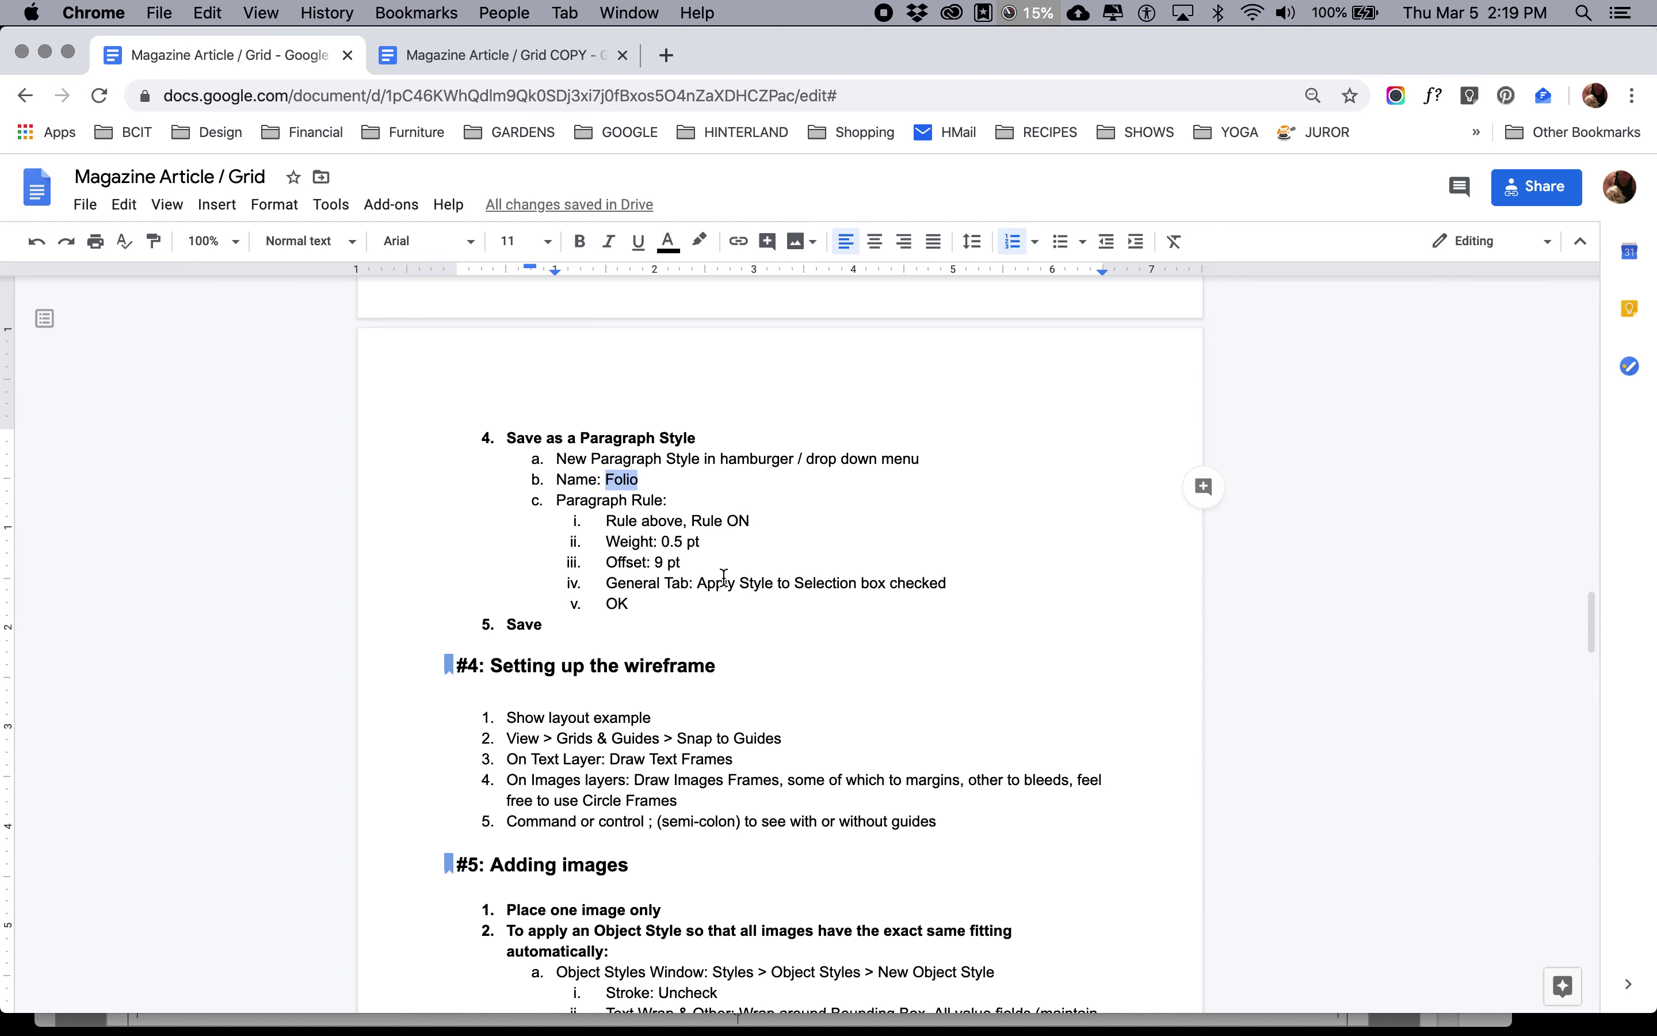
key(super+Tab)
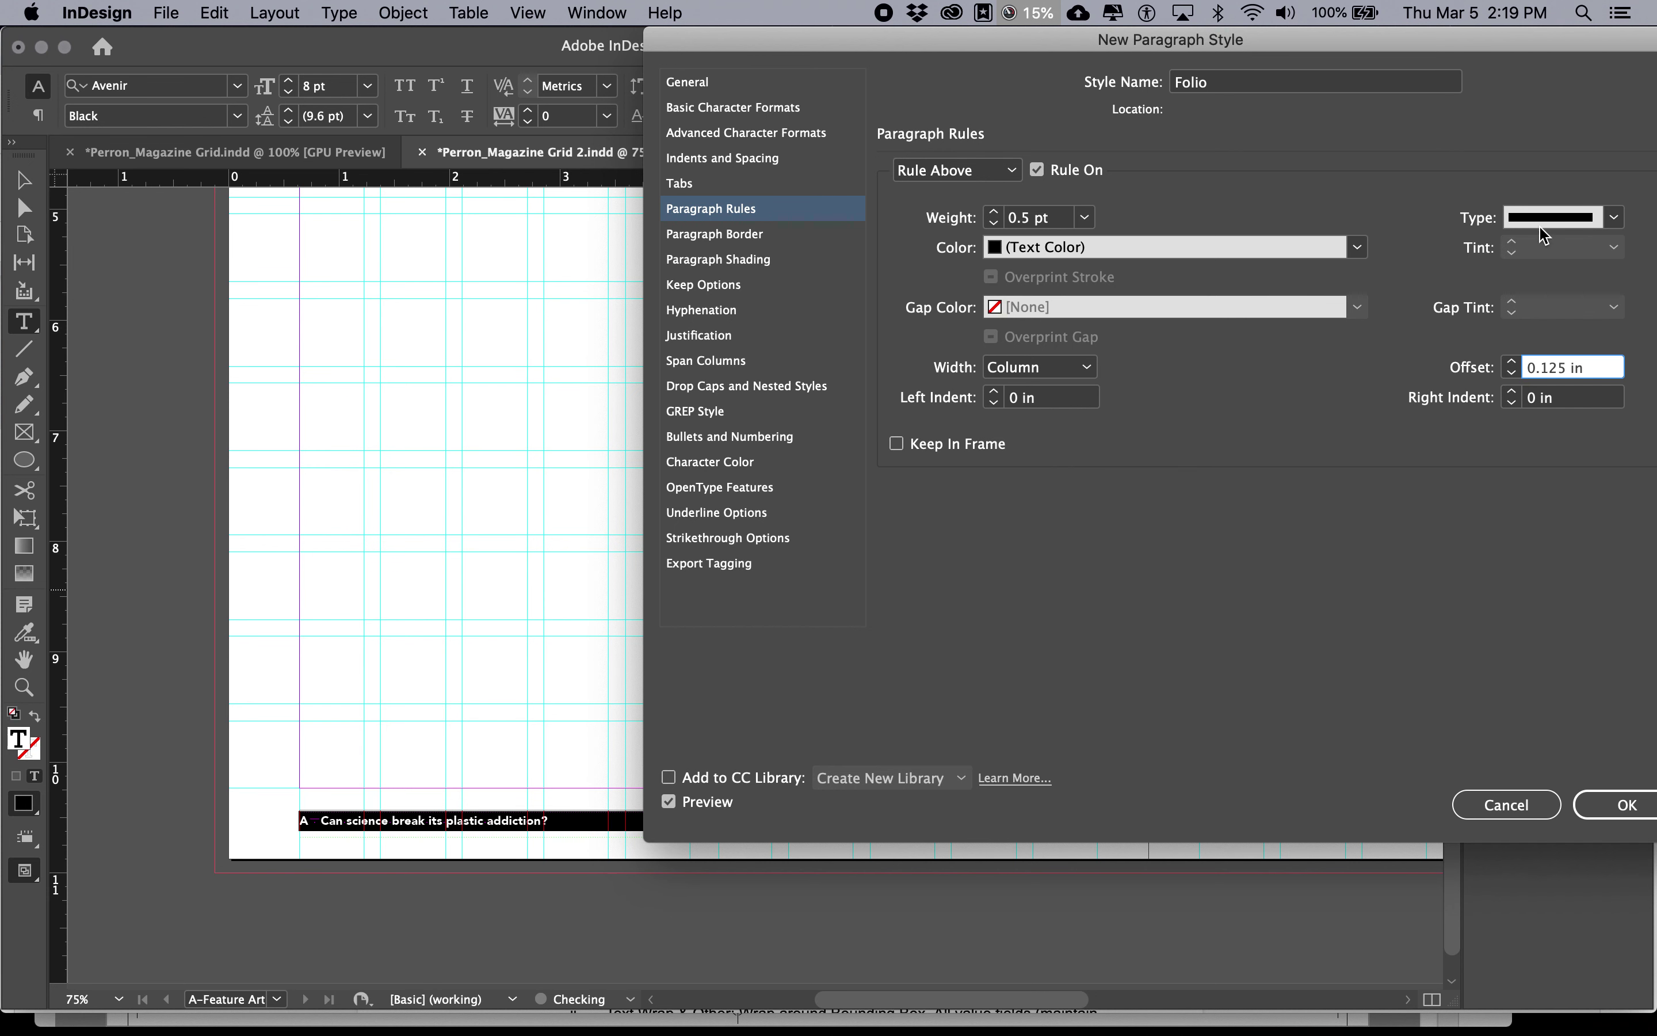
Review the rule's colour choices and the Folio style's general settings, and save the new paragraph style.
click(1218, 250)
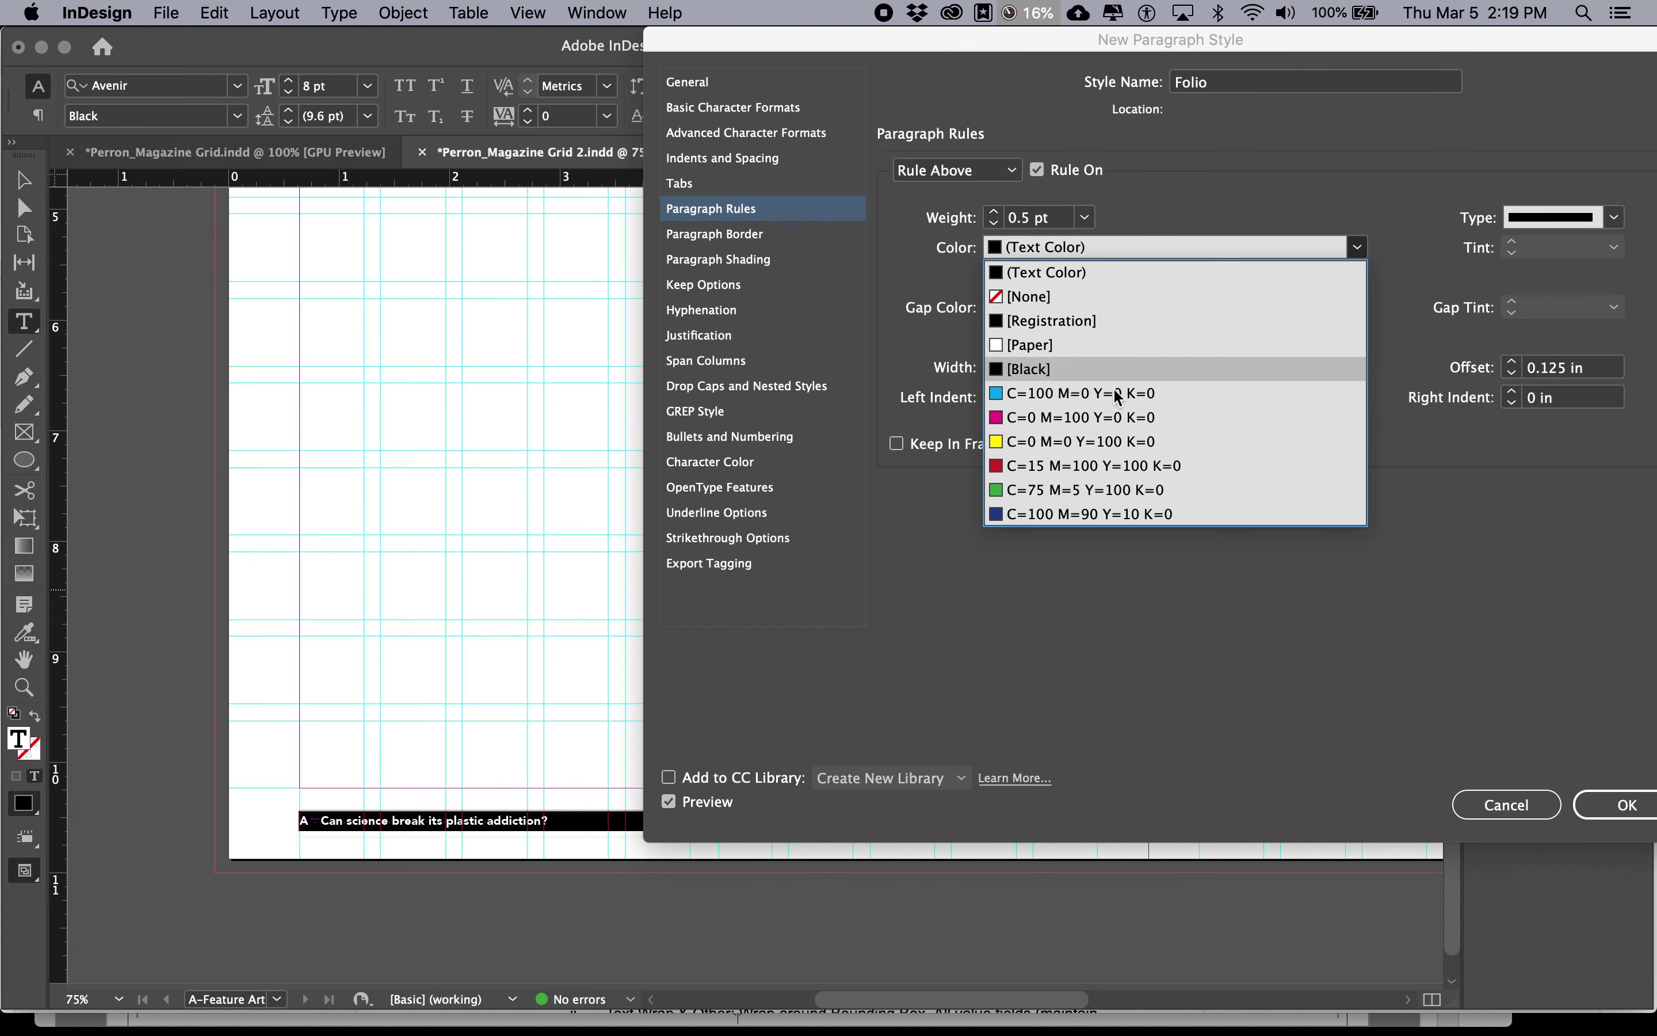
click(1189, 218)
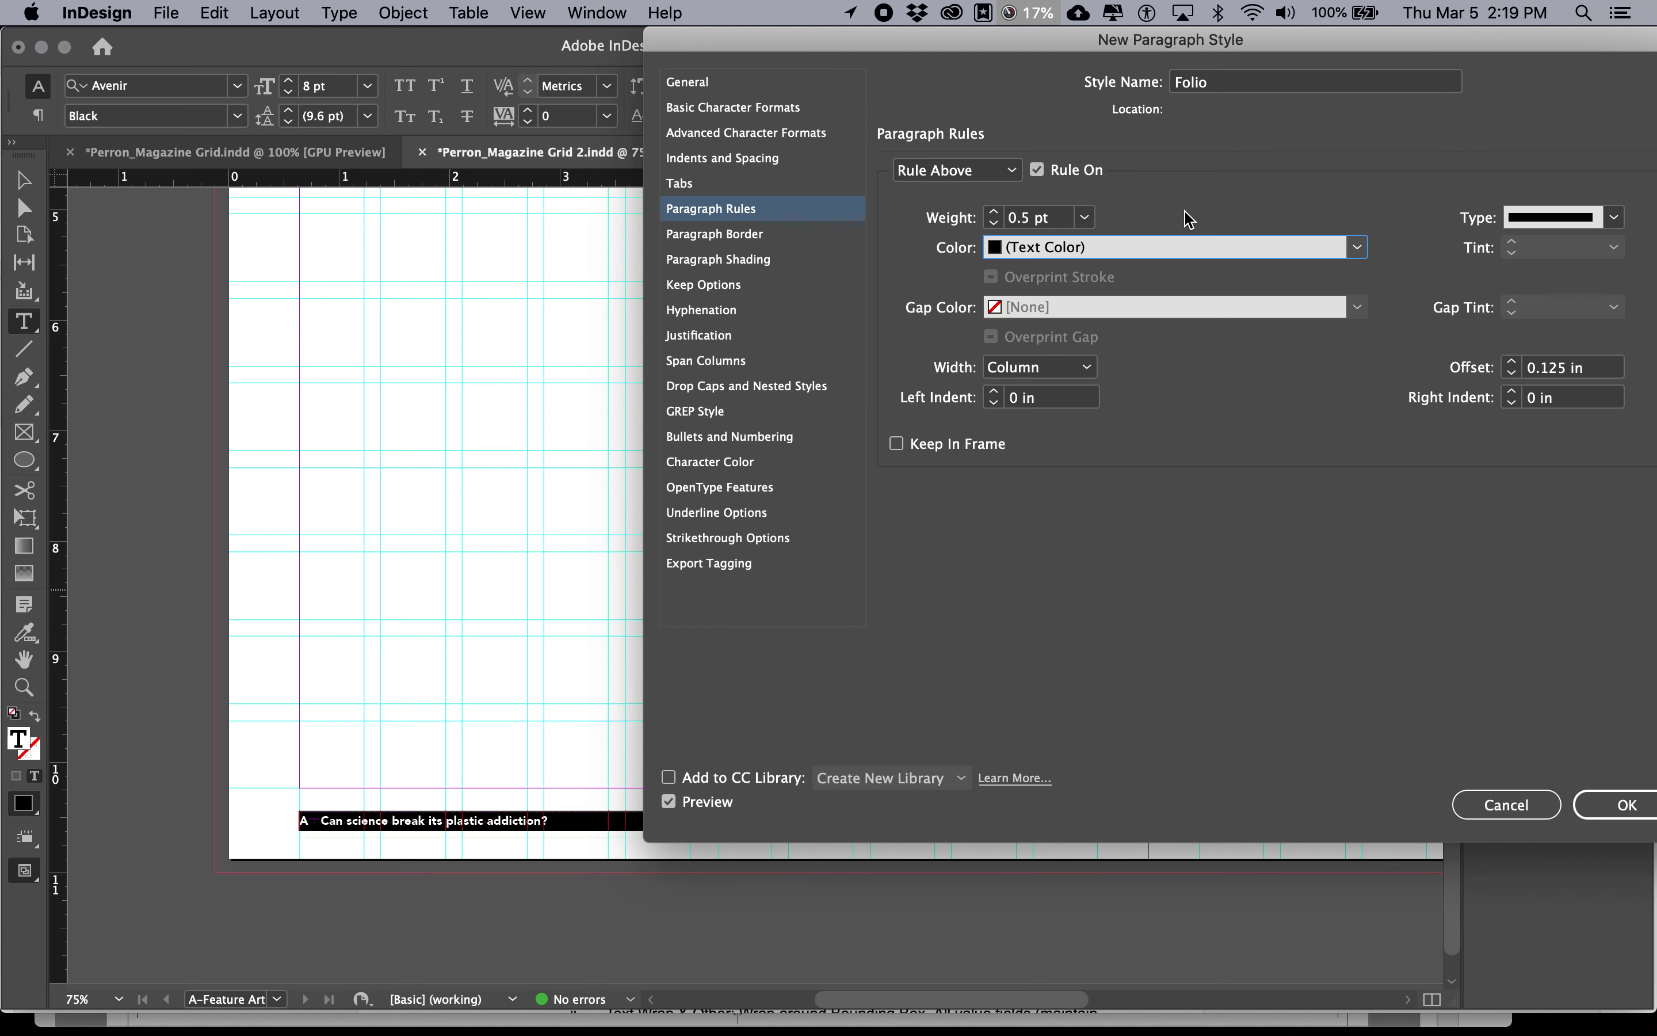
click(800, 90)
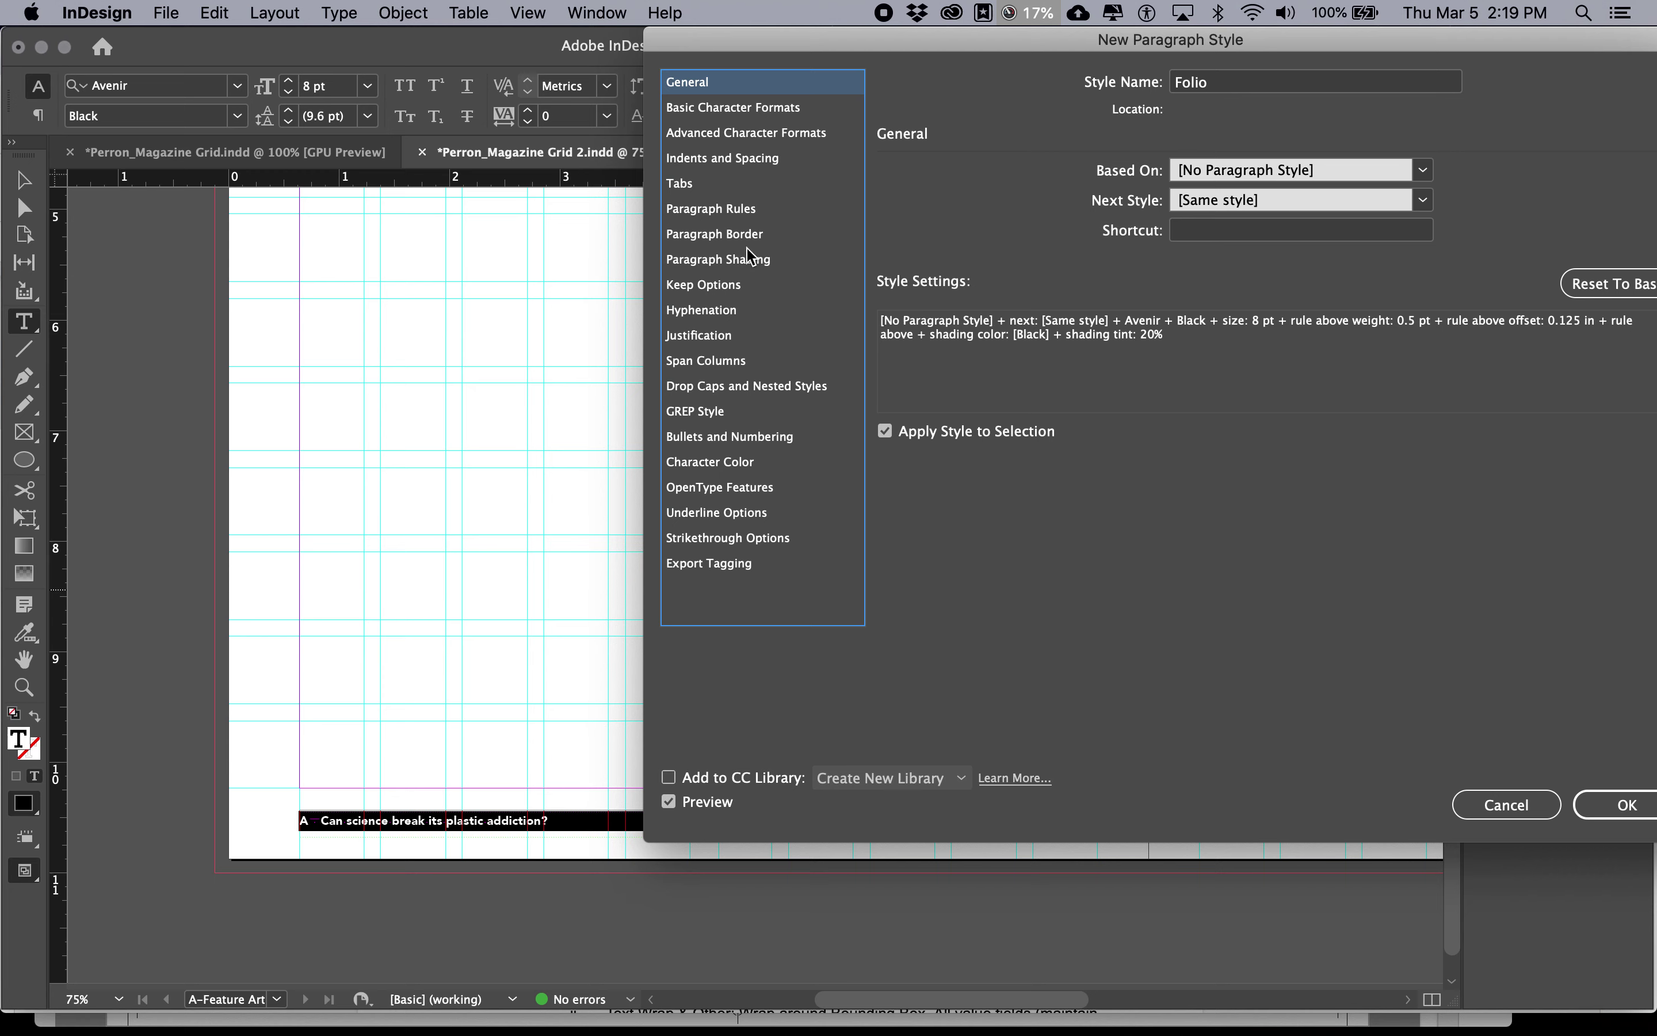
click(753, 209)
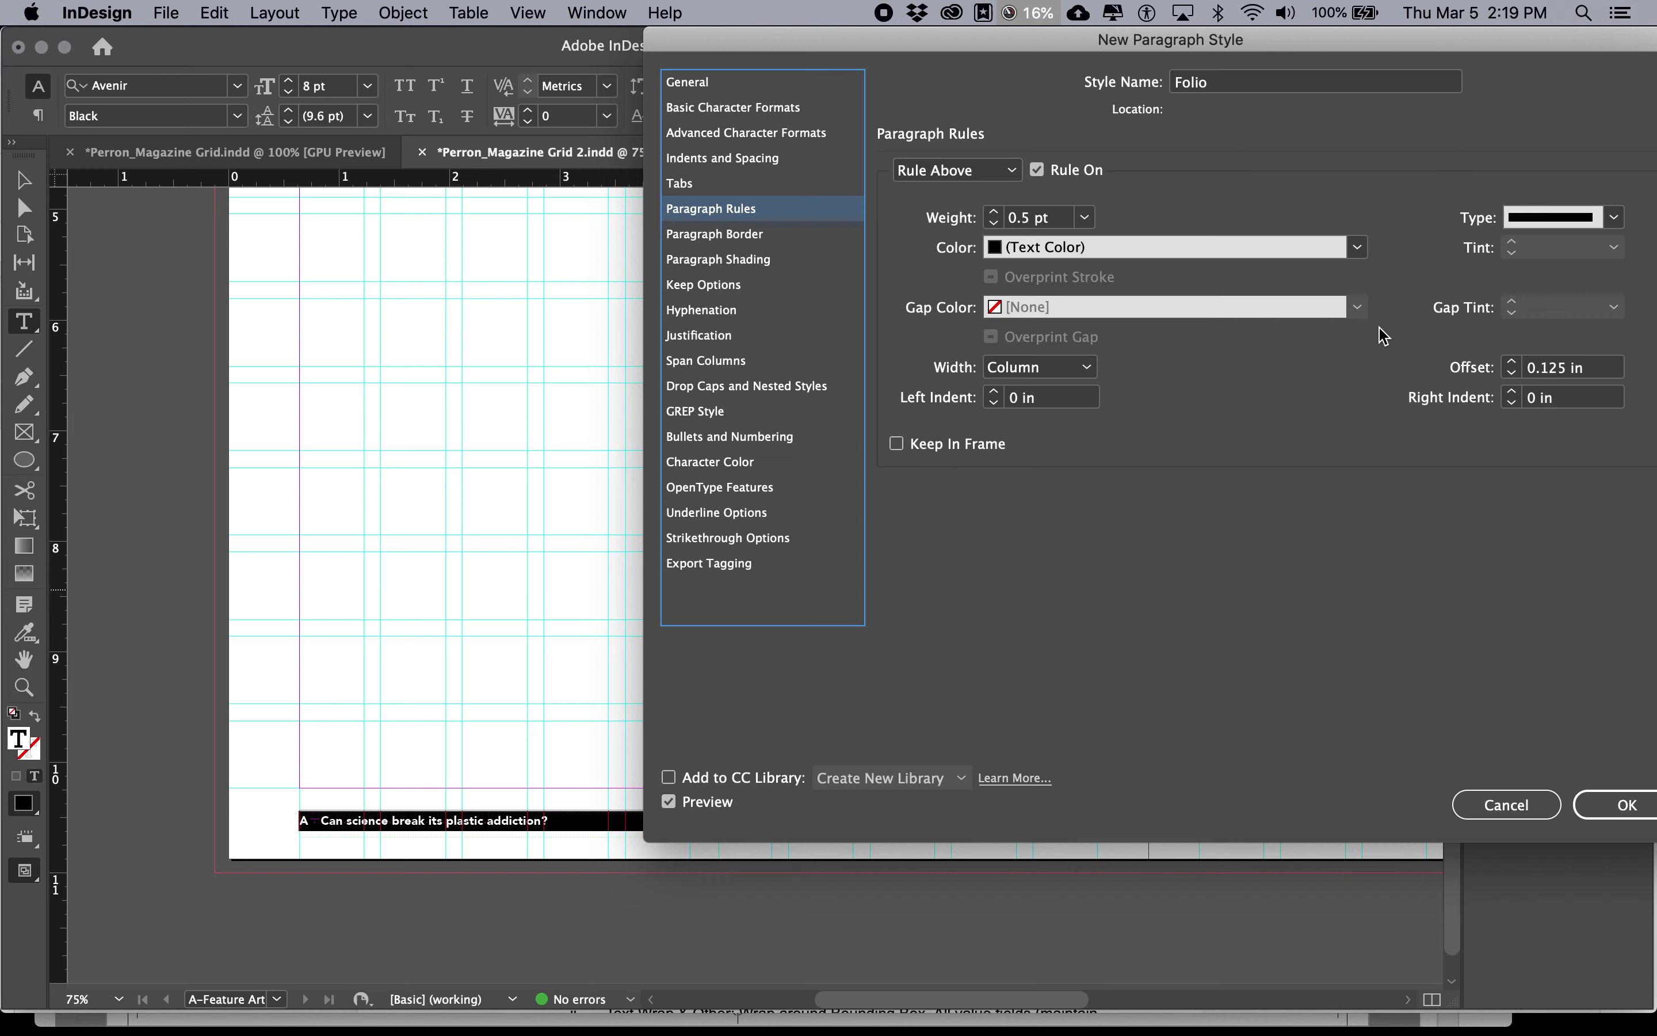
click(1607, 808)
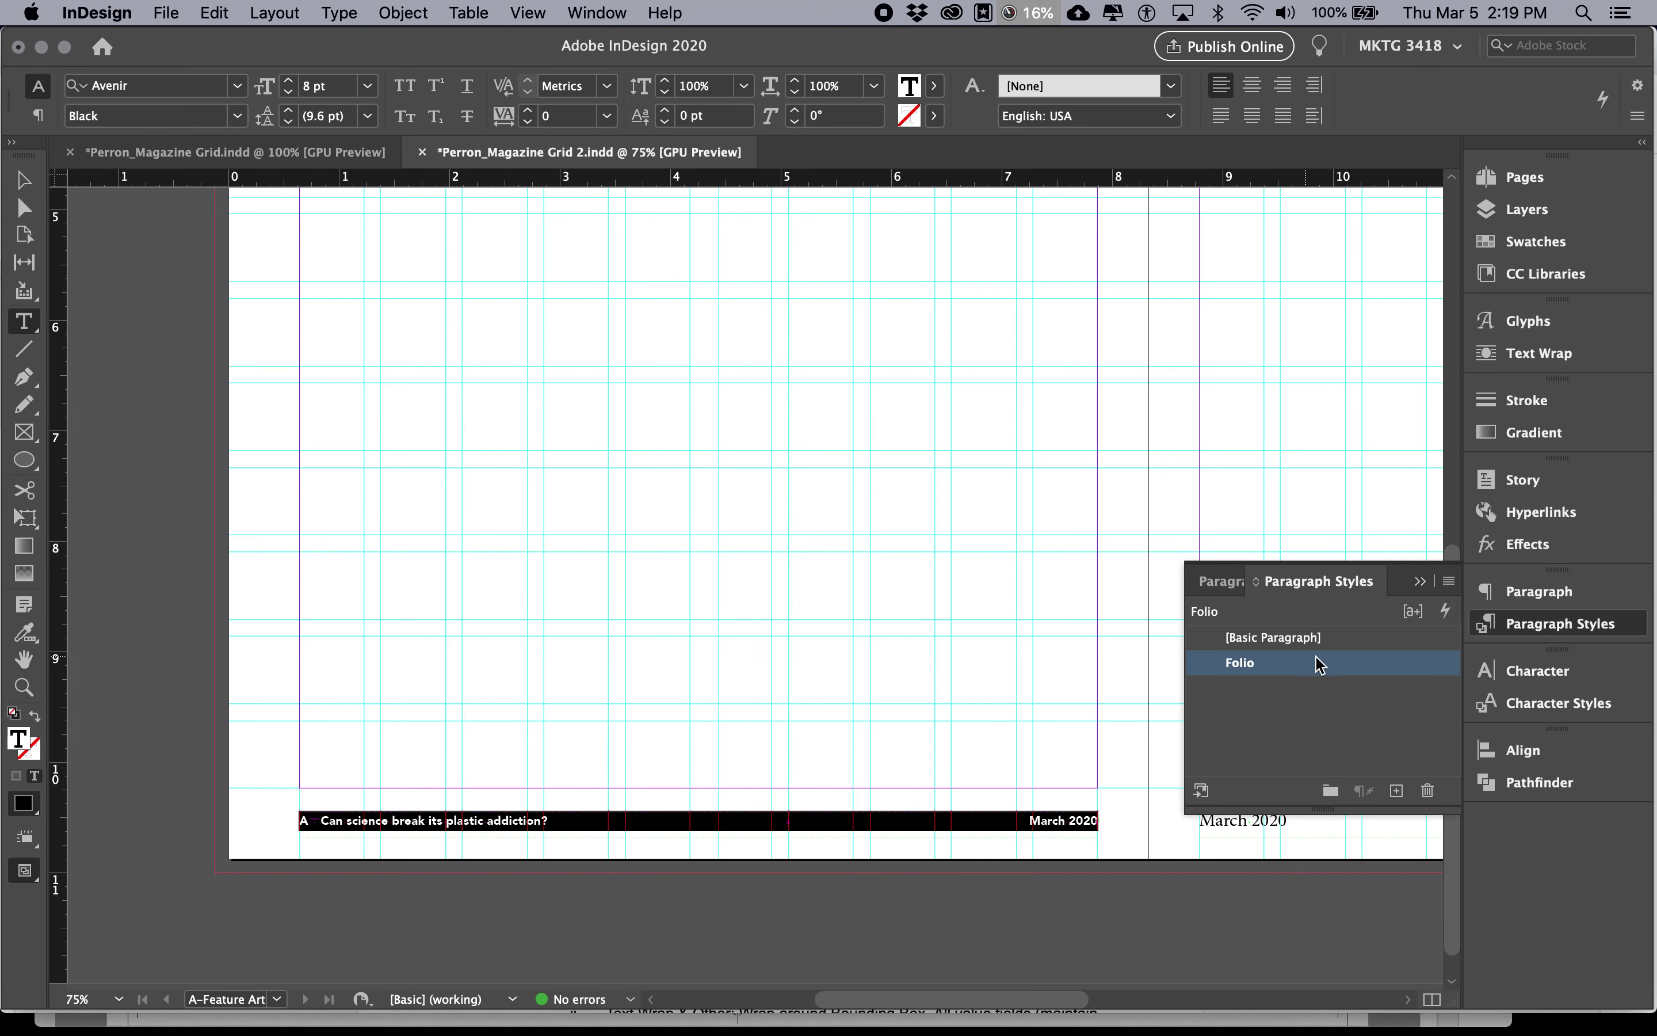
Deselect the left-hand folio and hide the guides in preview mode to view the text with its rule.
click(1075, 689)
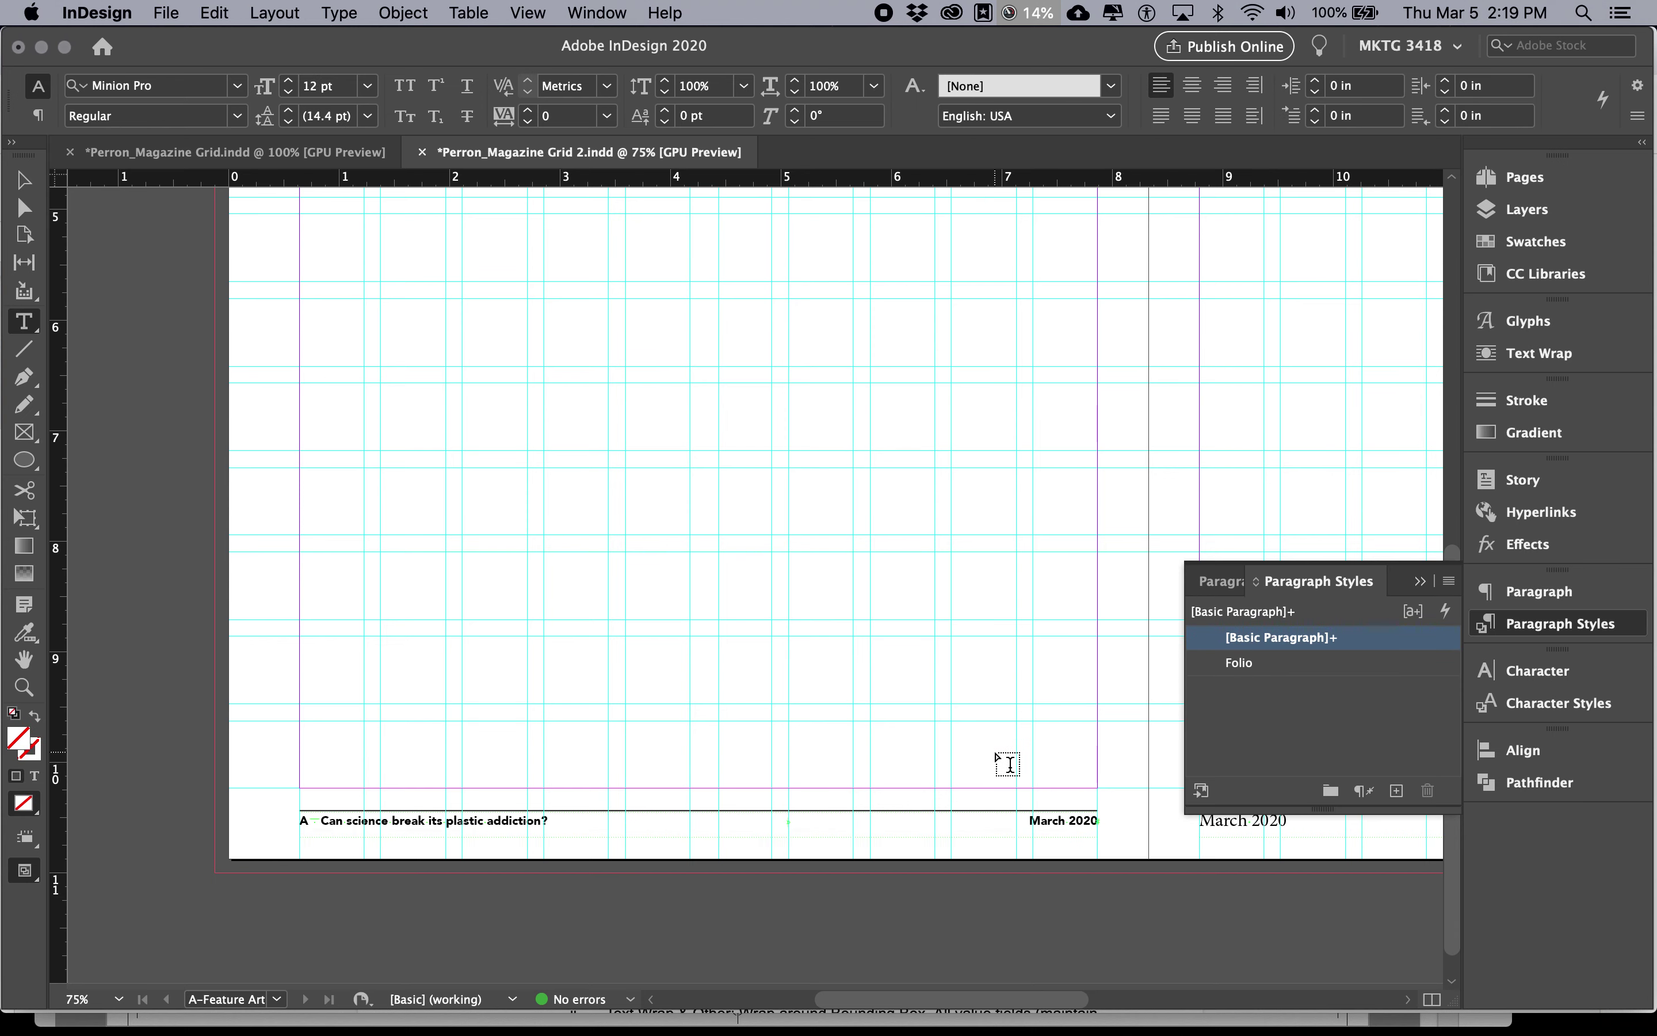
key(w)
scroll(977, 830, right, 4)
scroll(976, 830, down, 1)
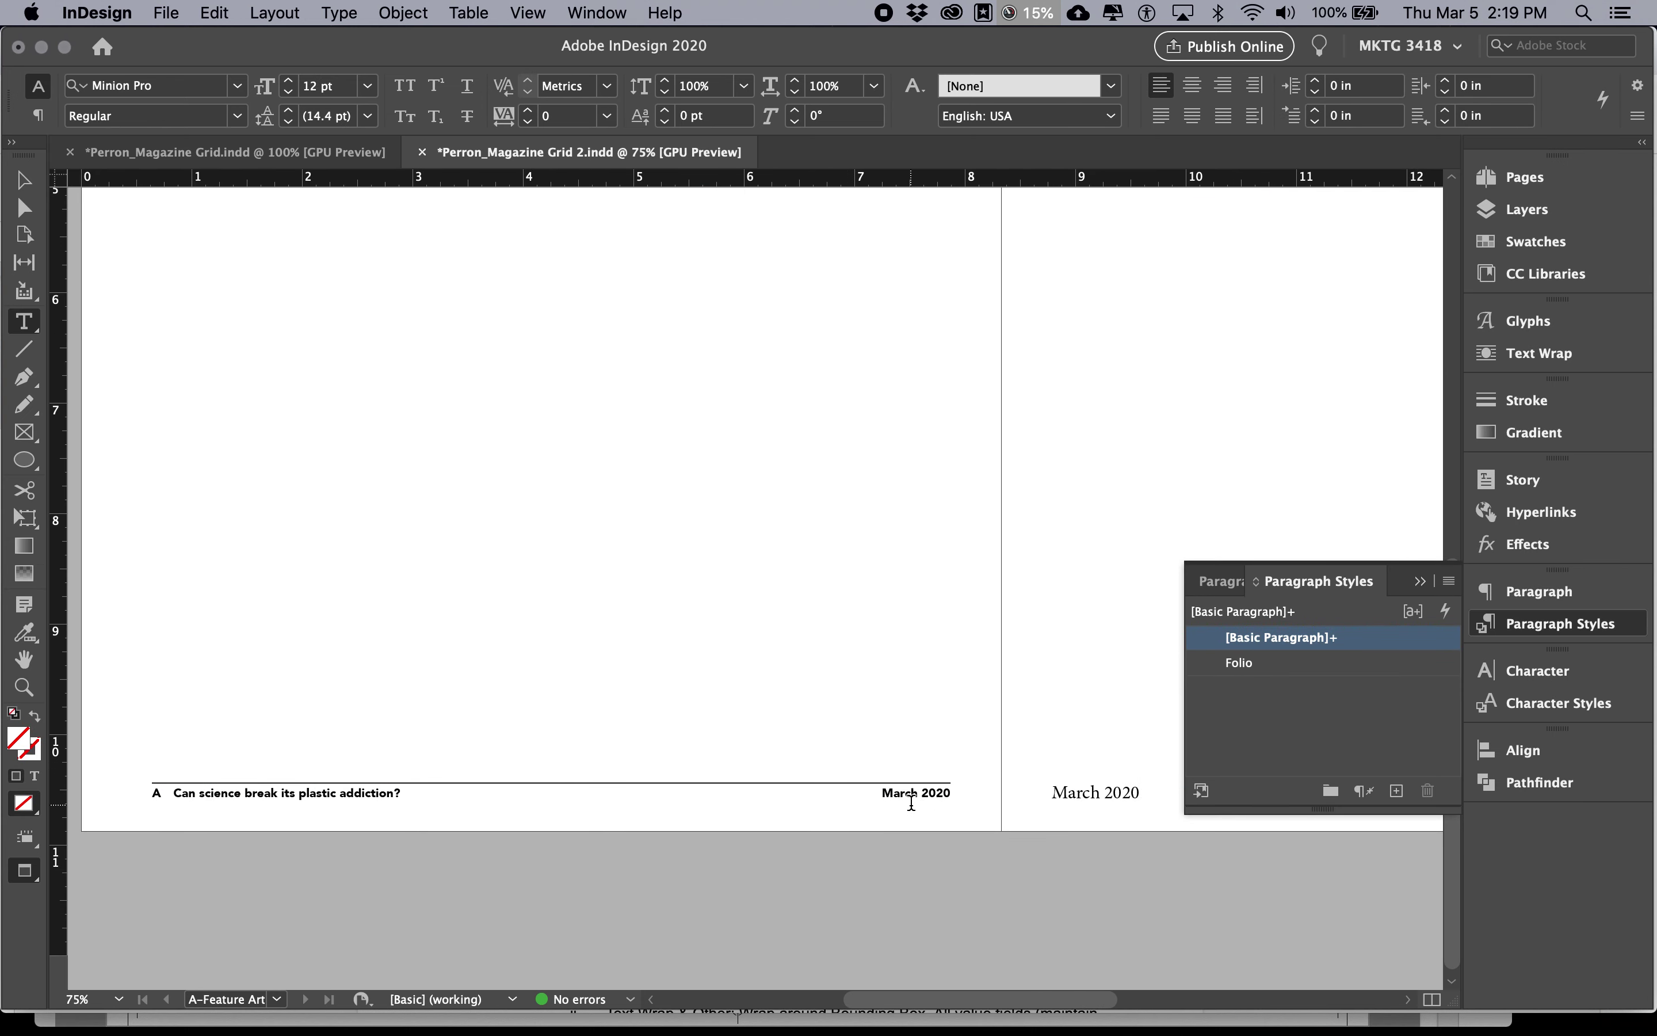
Apply the Folio paragraph style to the March 2020 folio line on the right-hand master page.
scroll(911, 803, right, 2)
scroll(912, 803, down, 1)
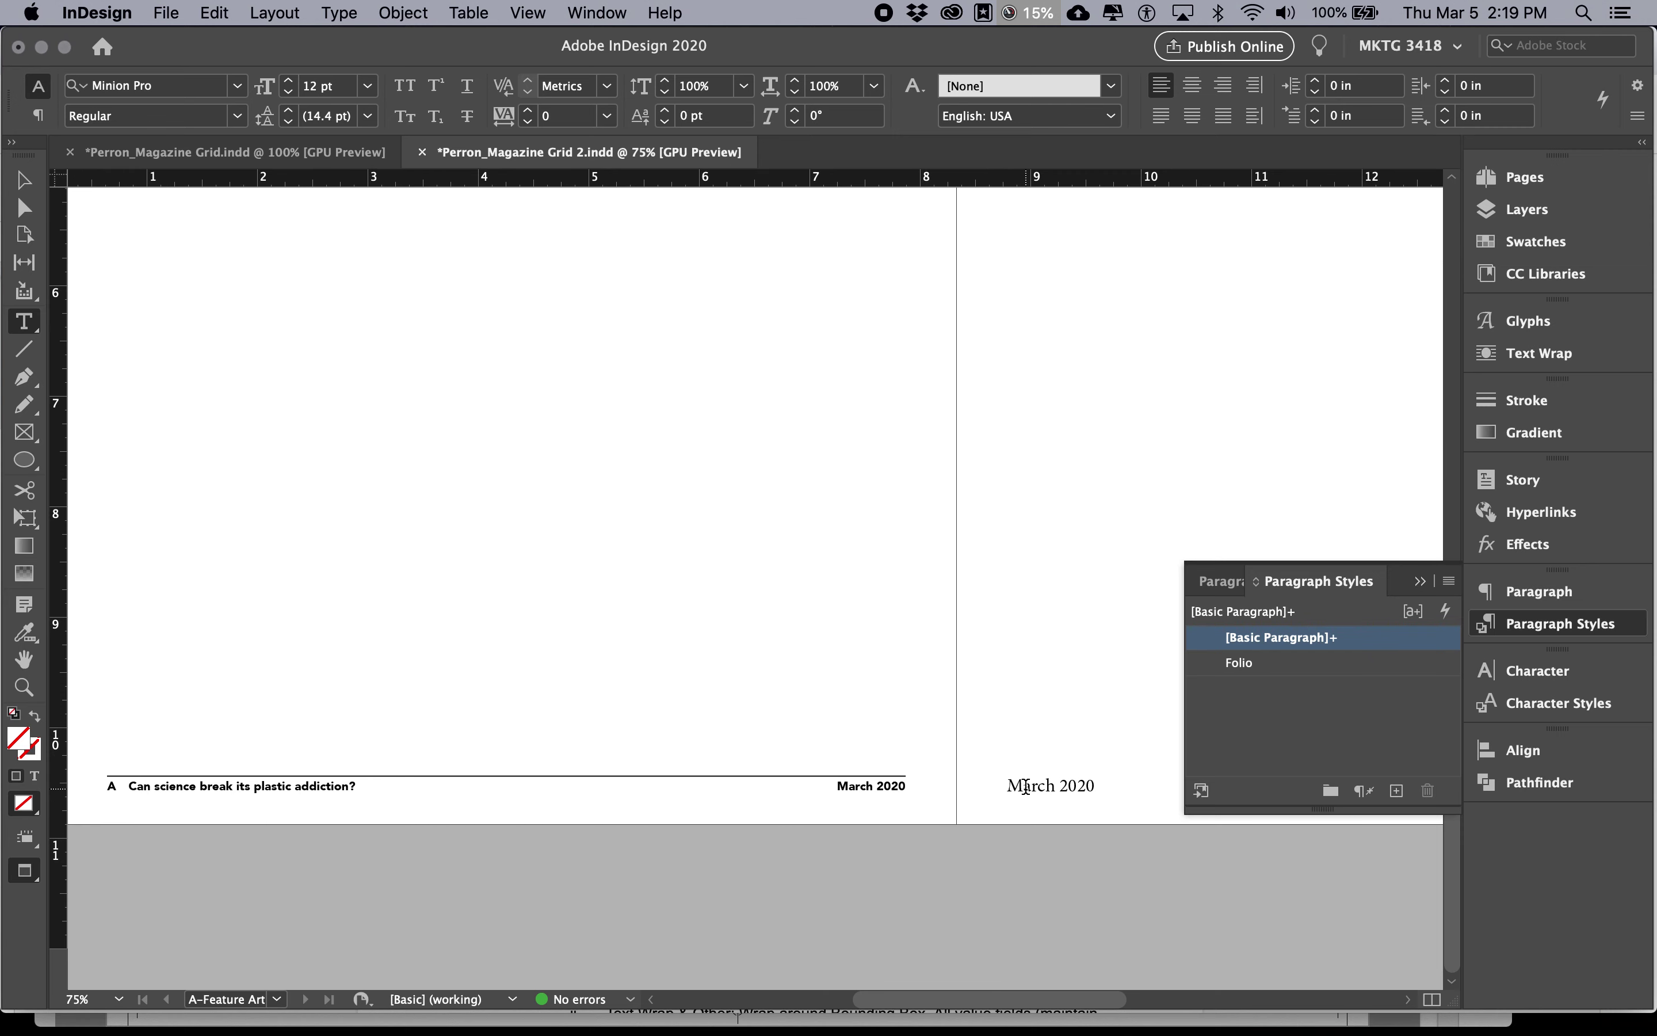
click(1025, 787)
scroll(1069, 774, right, 14)
click(1069, 787)
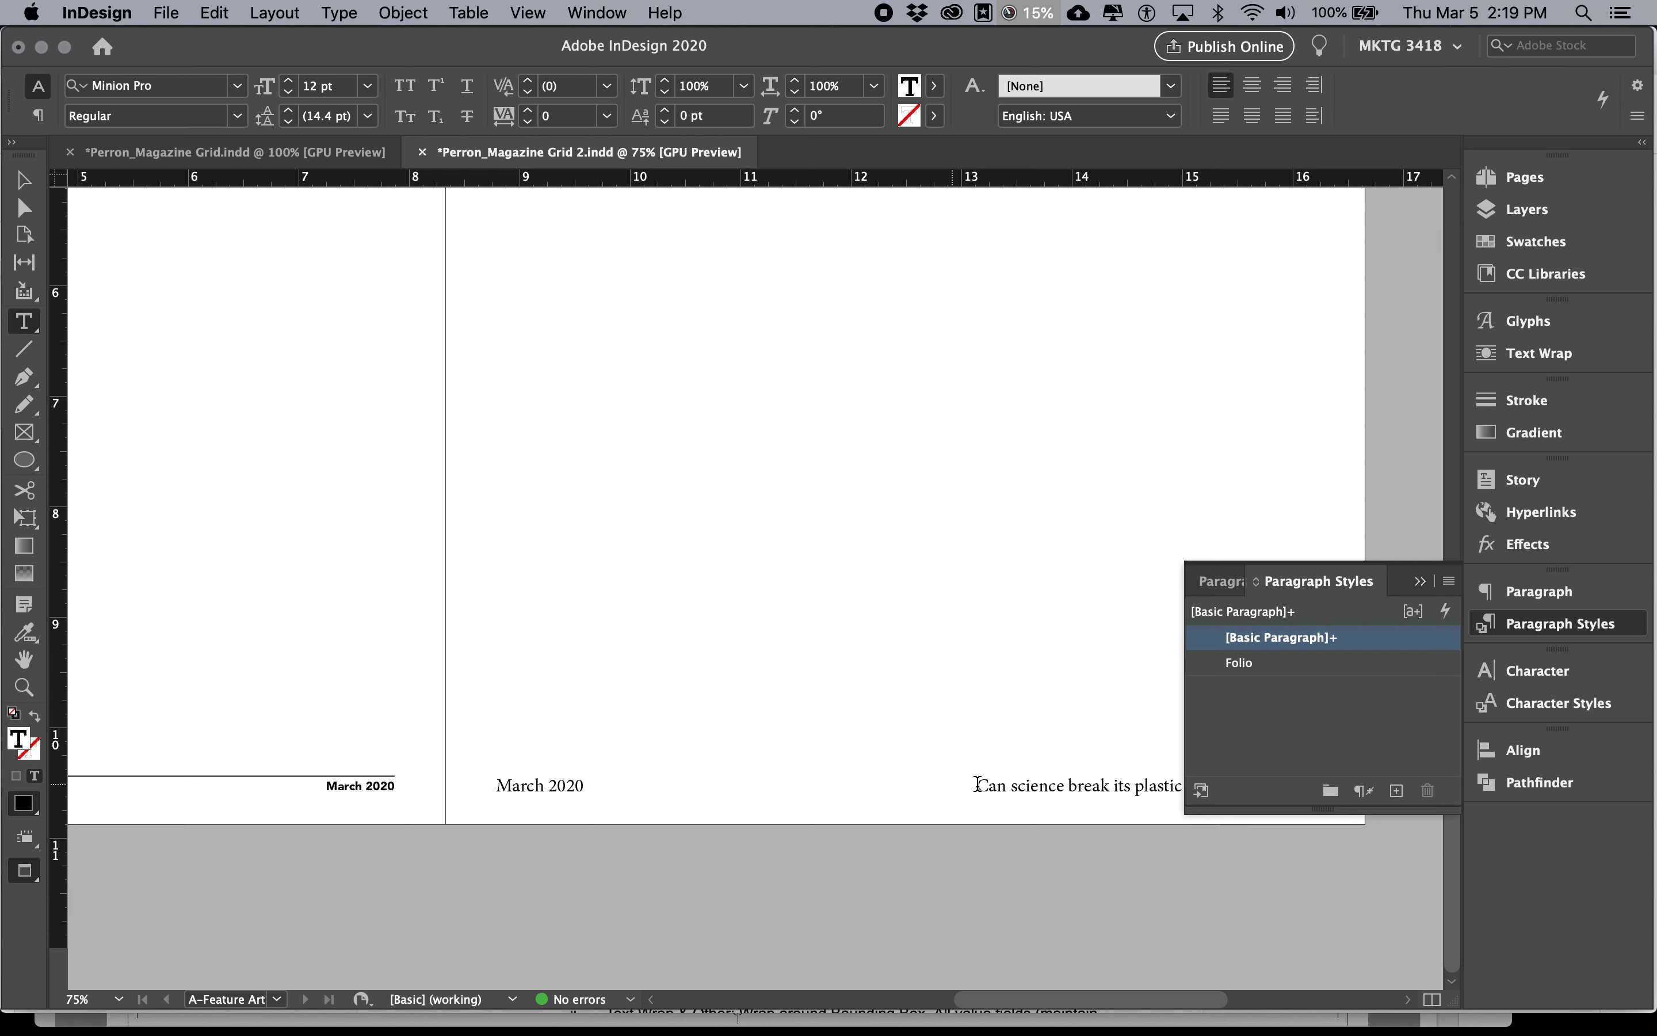
click(1283, 671)
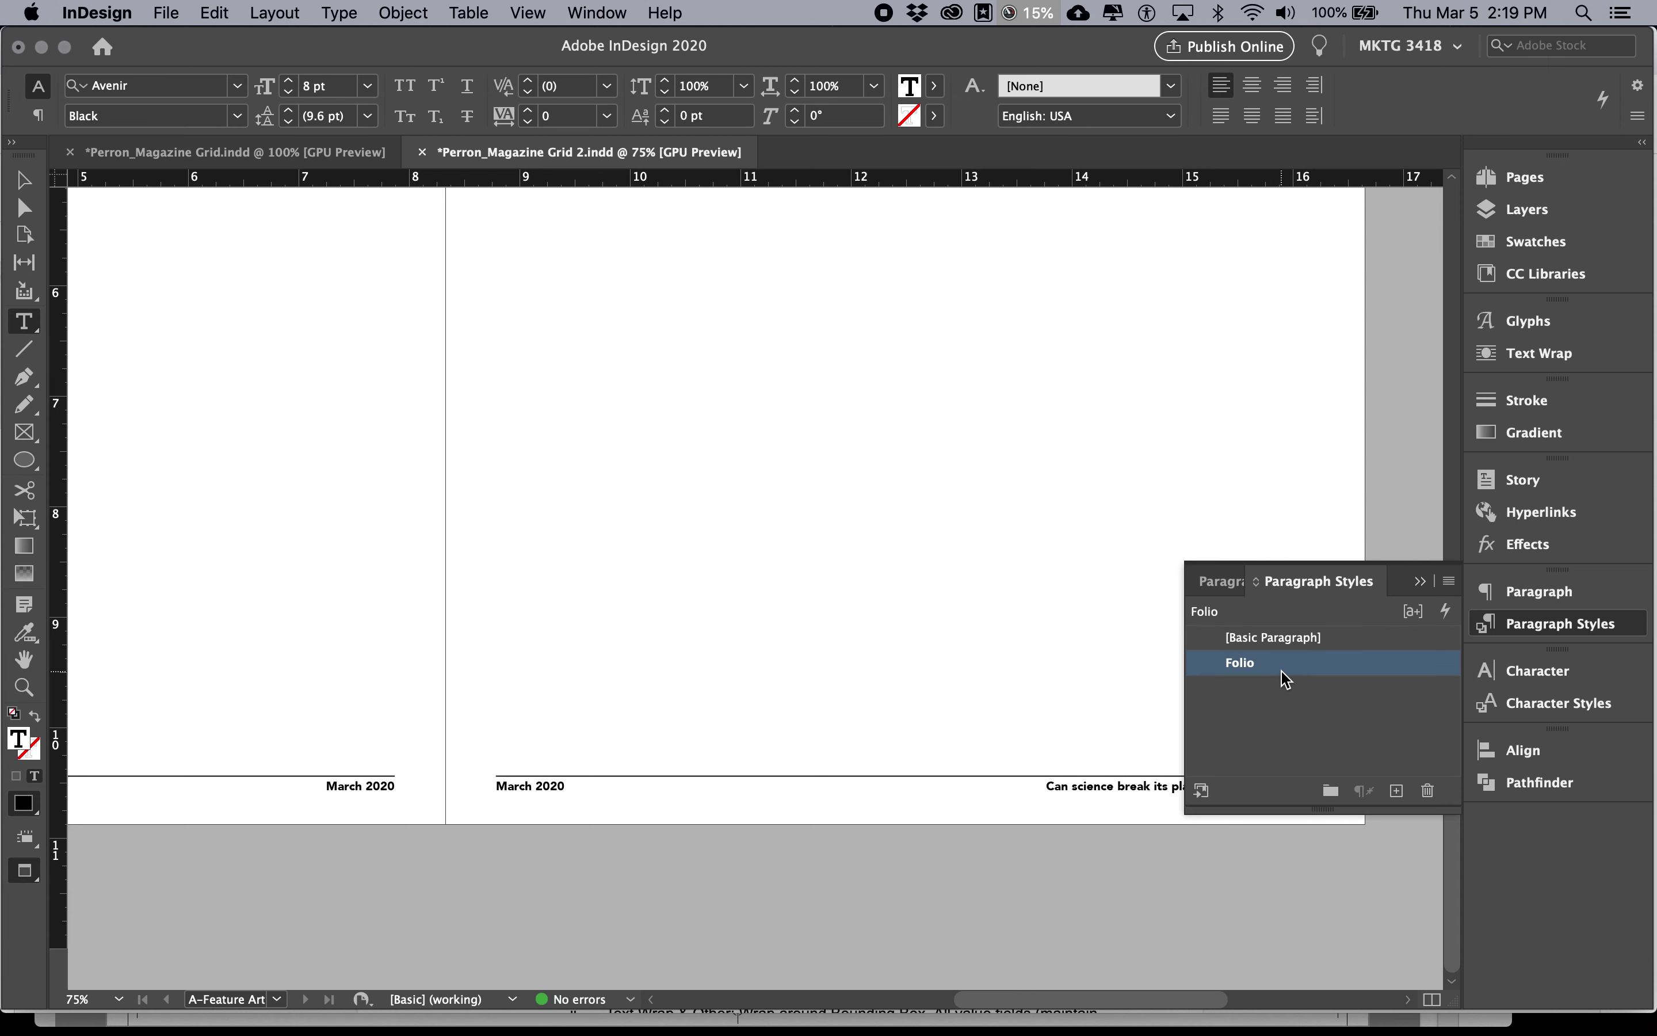
View the left-hand folio again, check the remaining instructions in Chrome and return to InDesign.
scroll(908, 683, left, 20)
scroll(908, 683, left, 1)
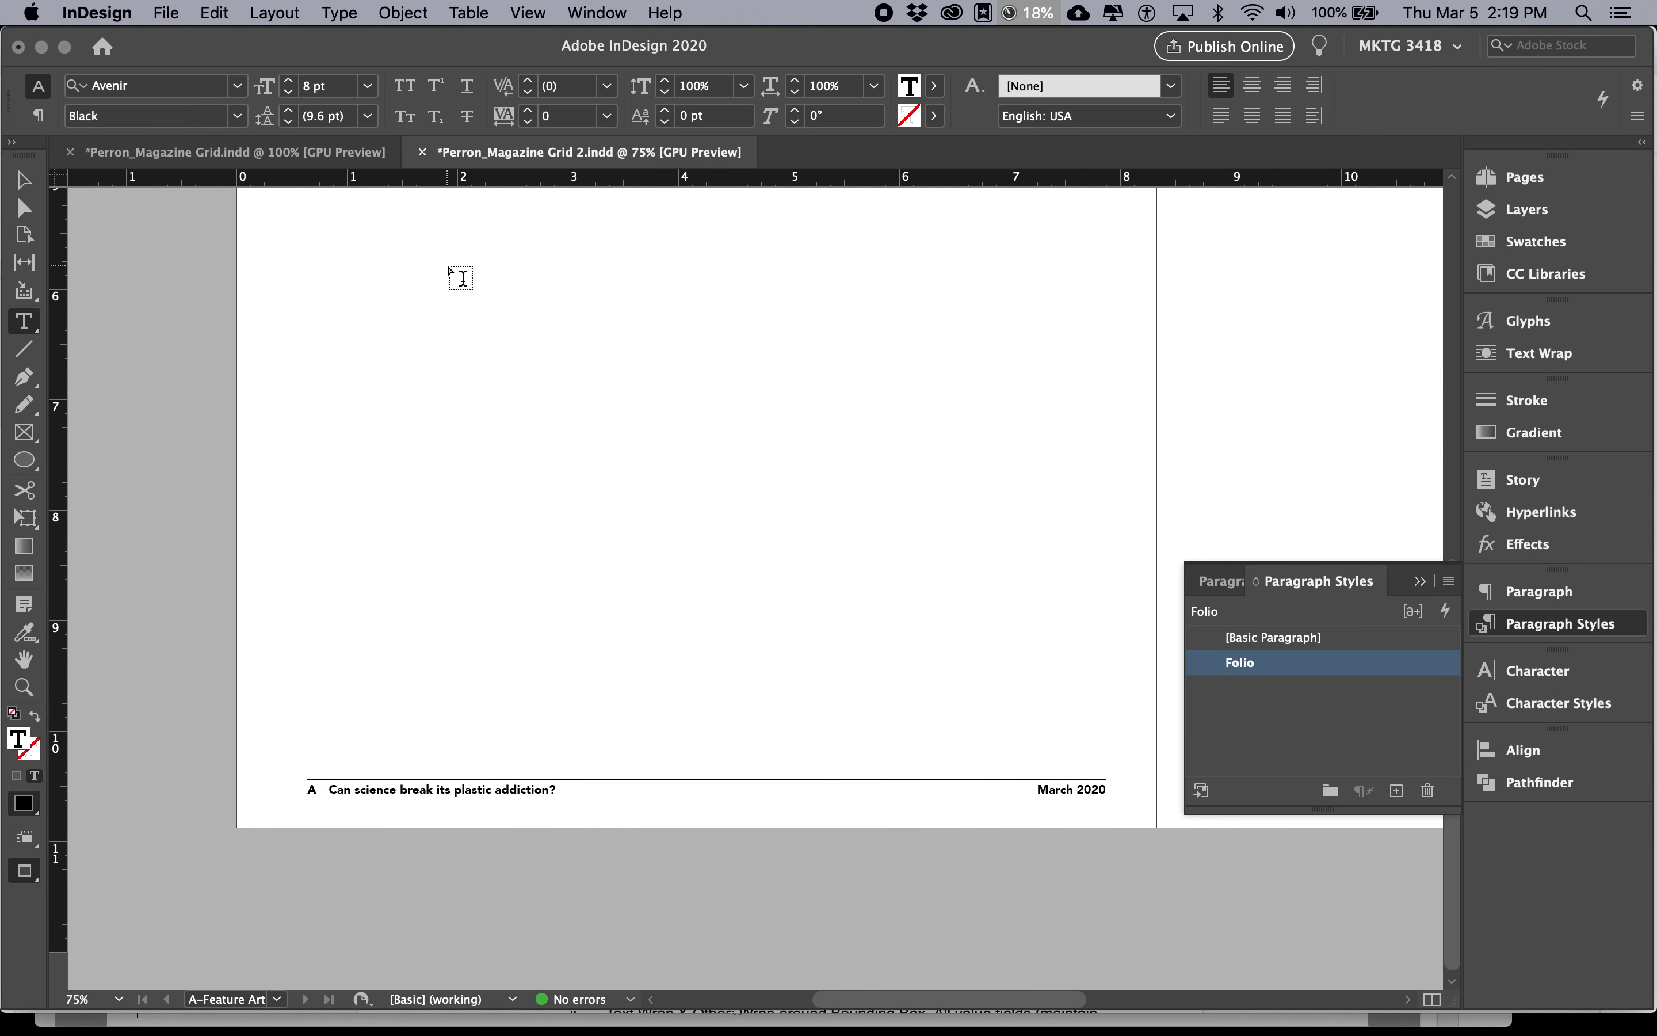
key(super+Tab)
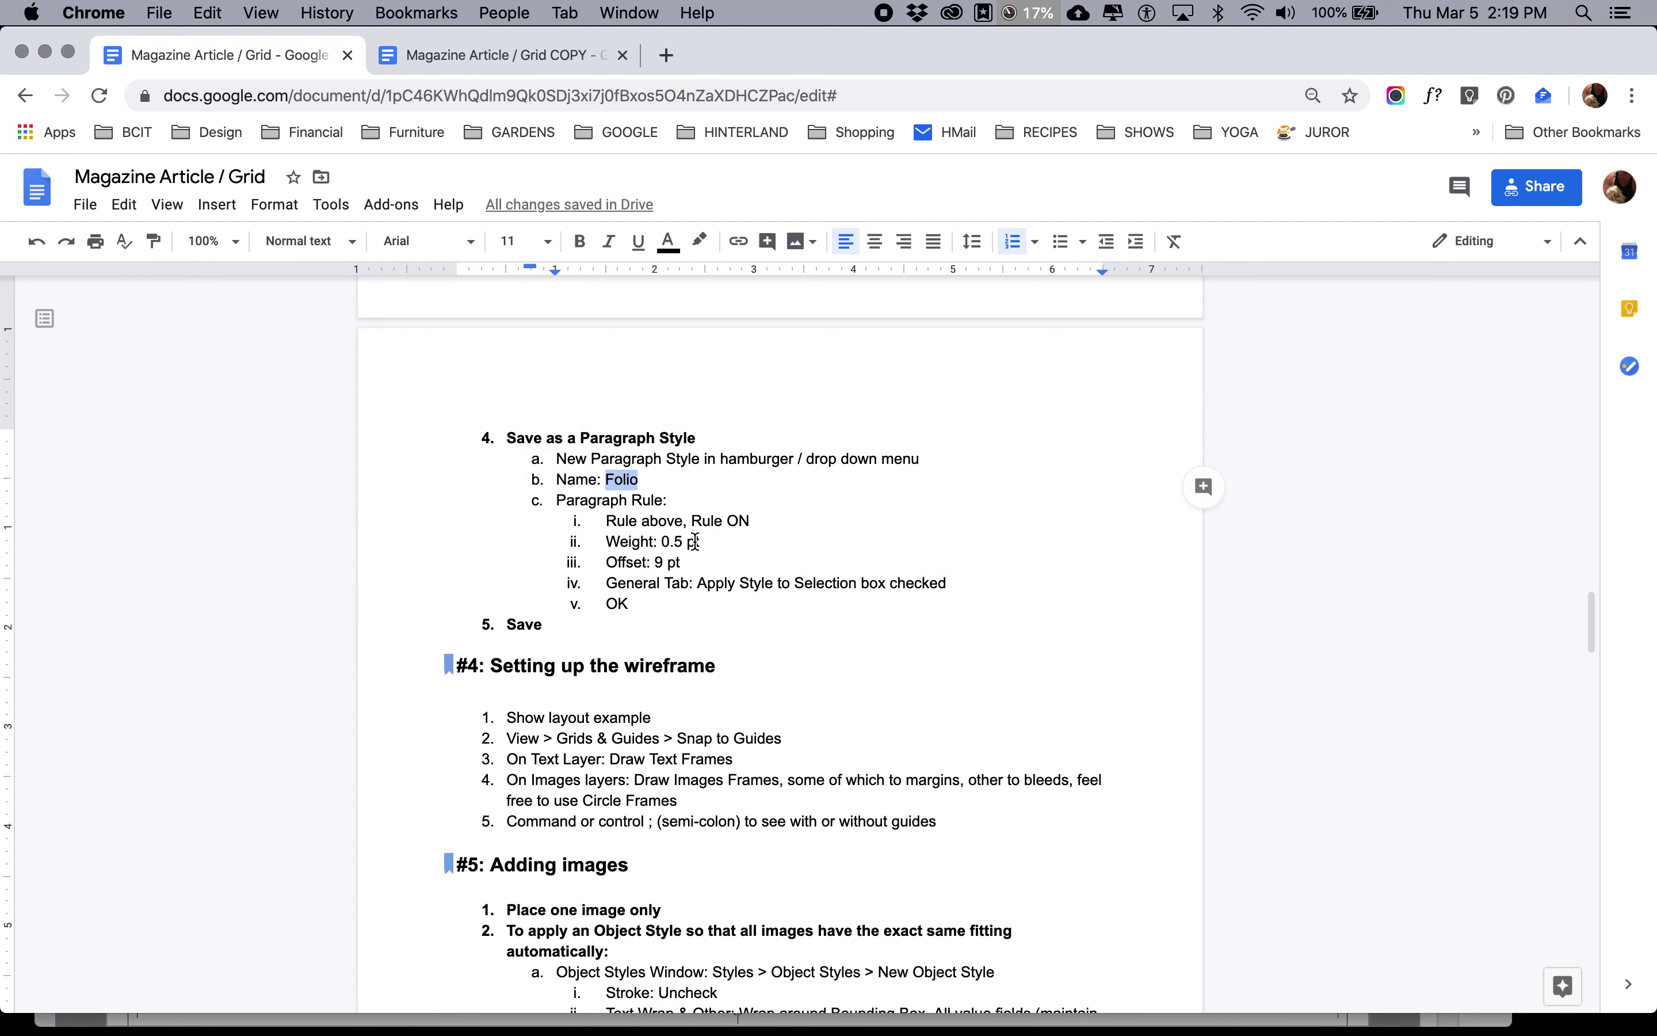
key(super+Tab)
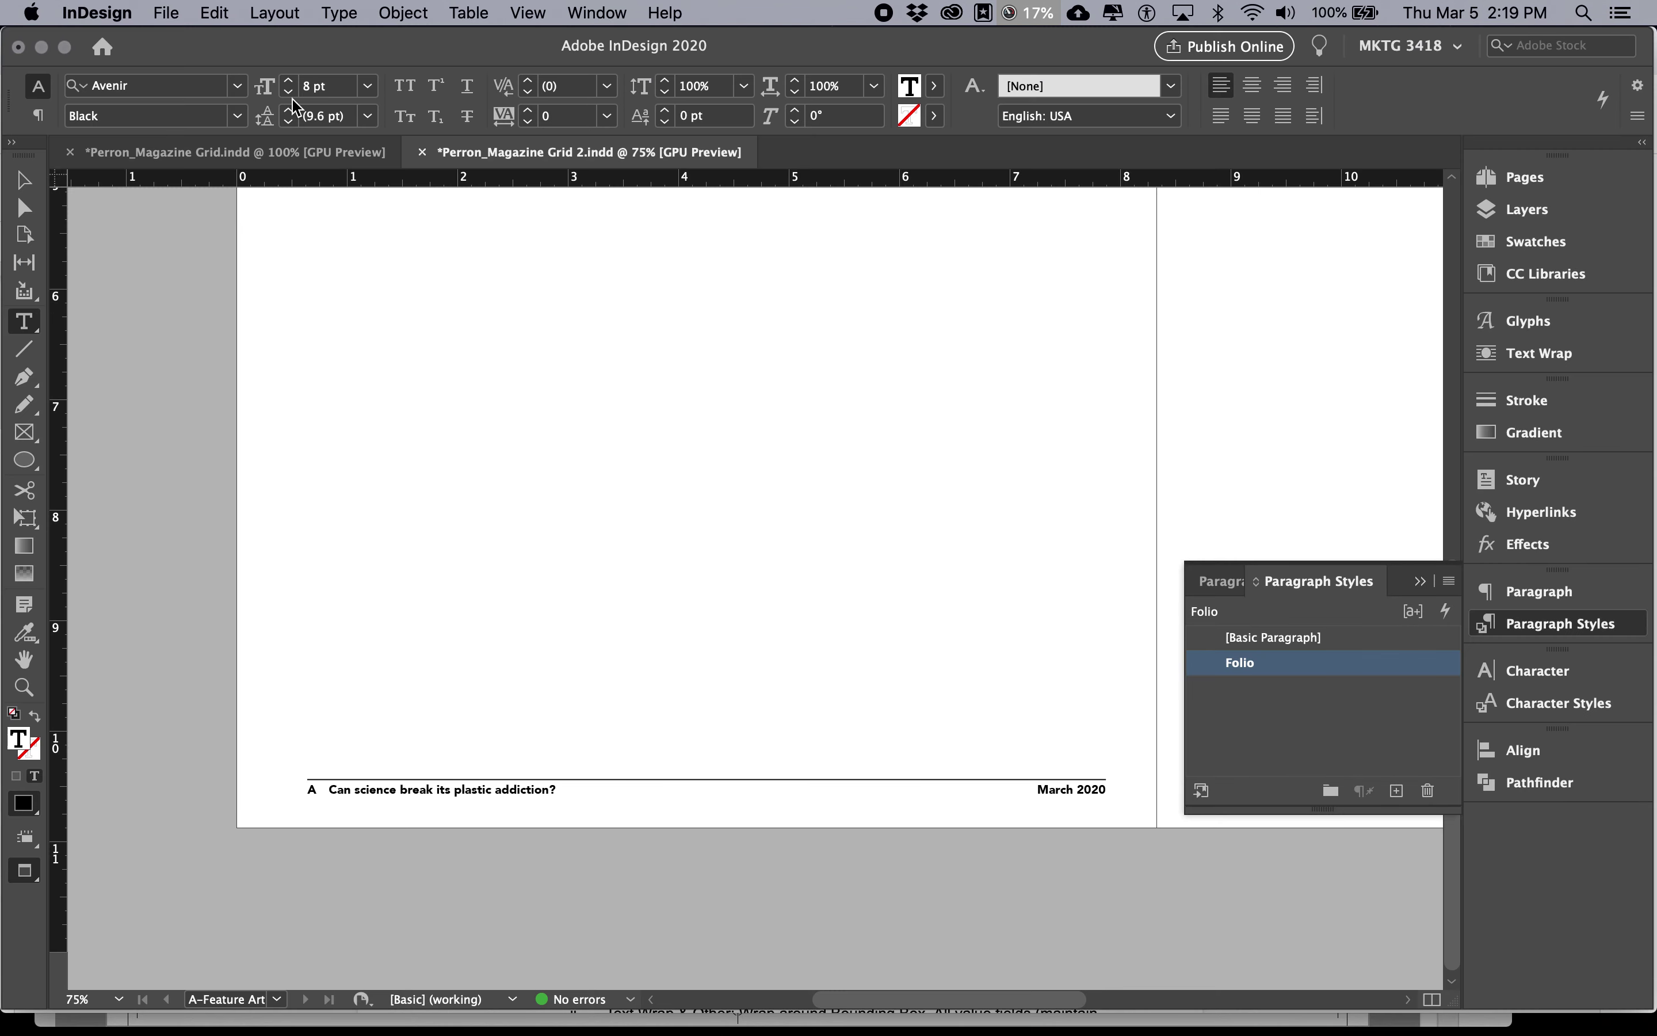